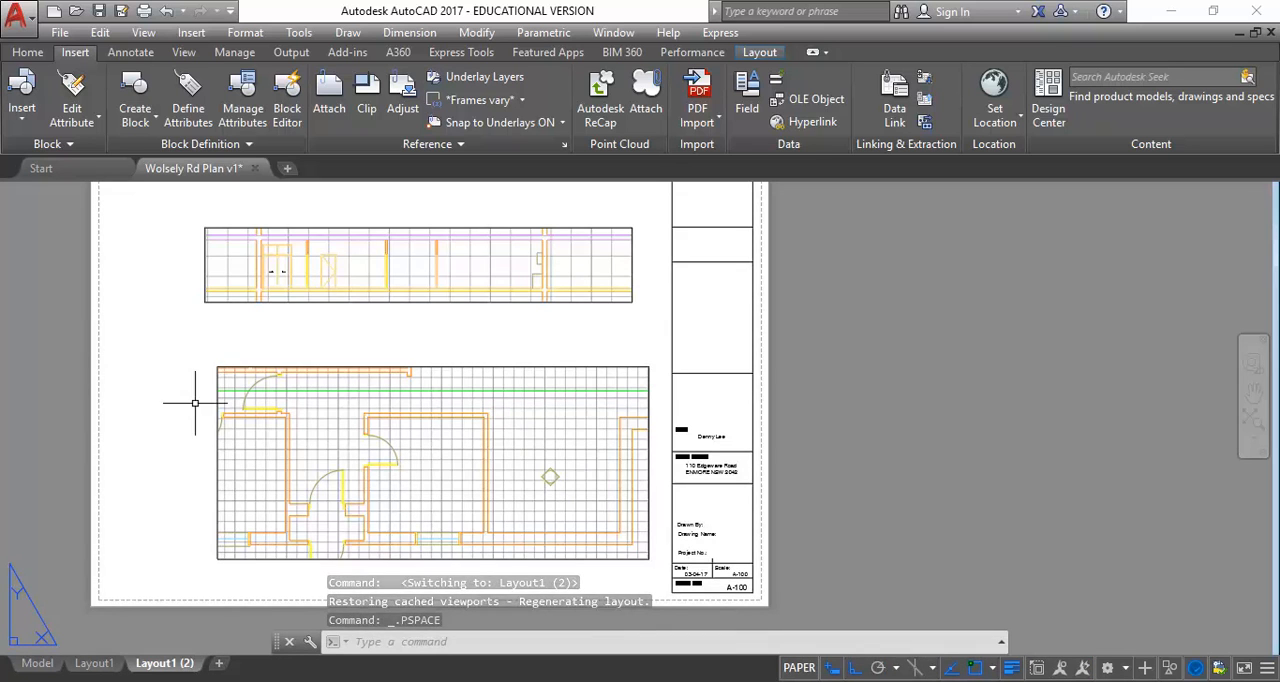
Switch to Acrobat and read the list of required drawings and their scales in the Assessment 3 brief
mouse_move(290, 681)
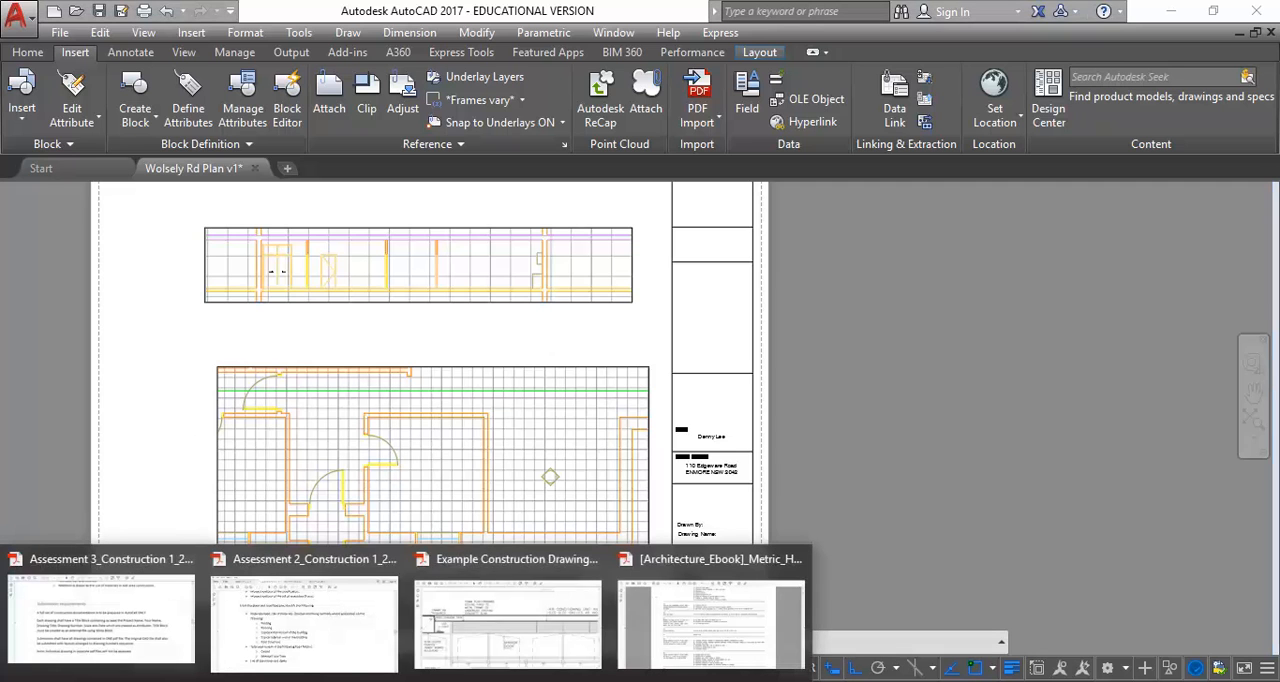
mouse_move(313, 622)
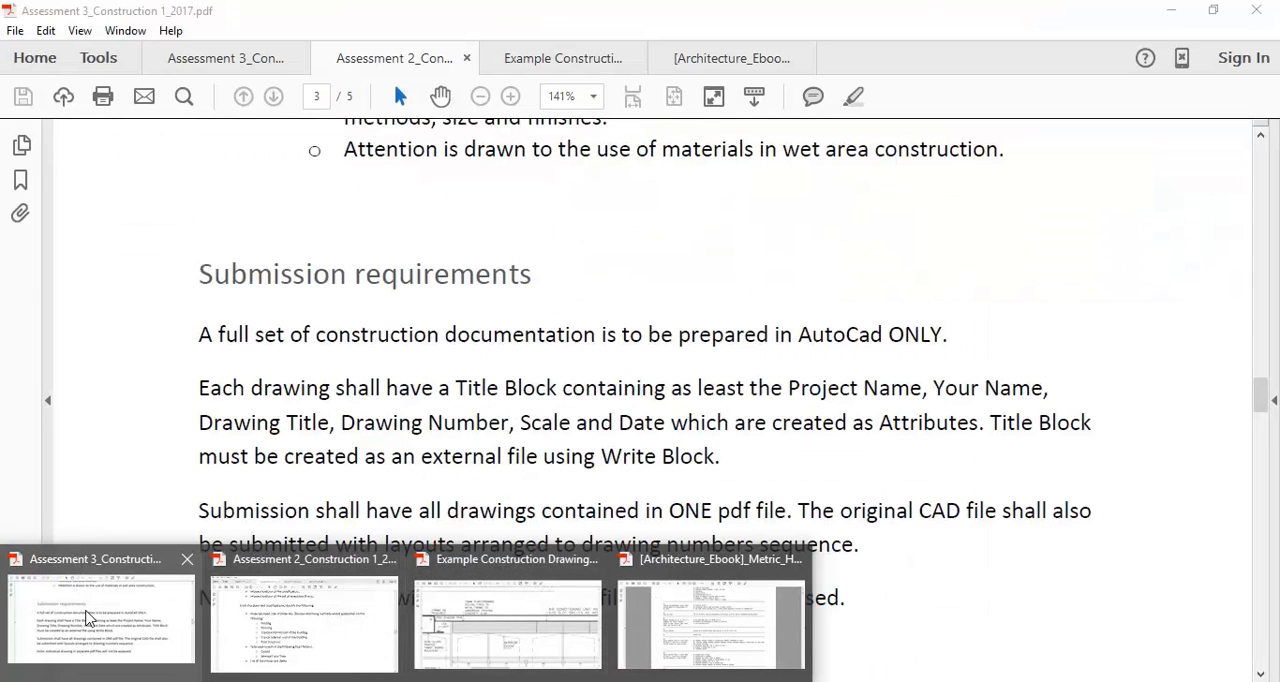
mouse_move(152, 614)
left_click(114, 608)
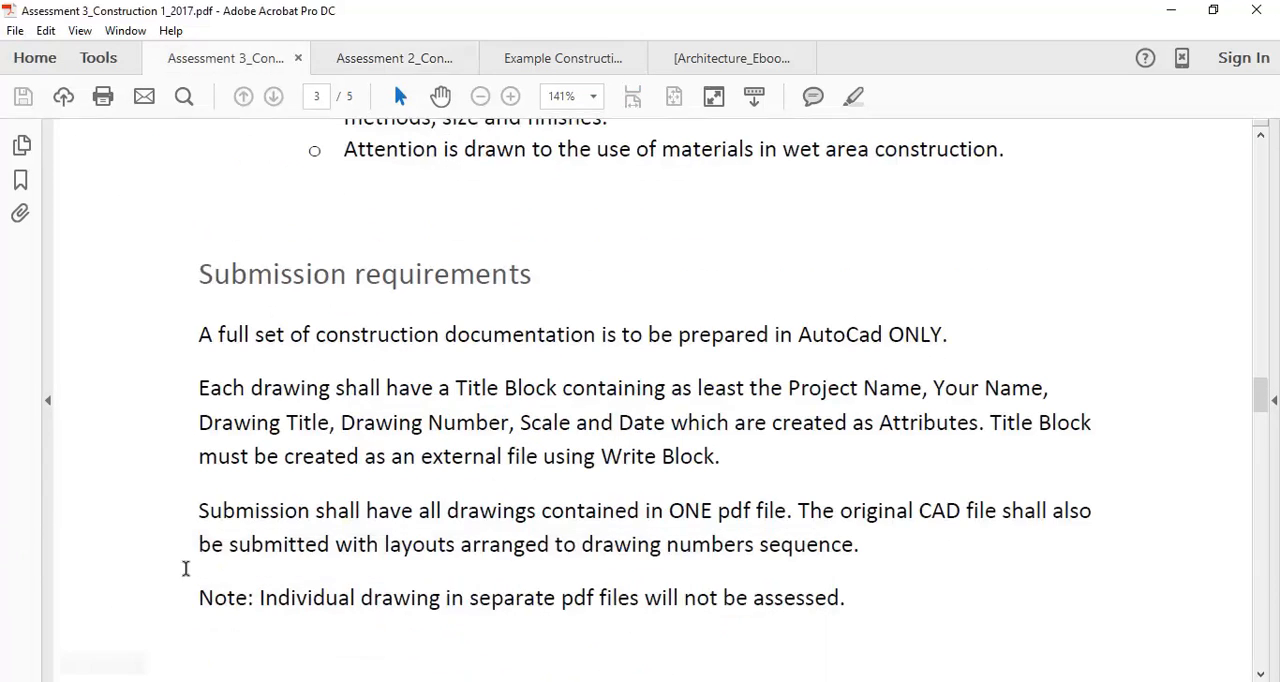
scroll(470, 335, "up", 10)
scroll(440, 322, "up", 12)
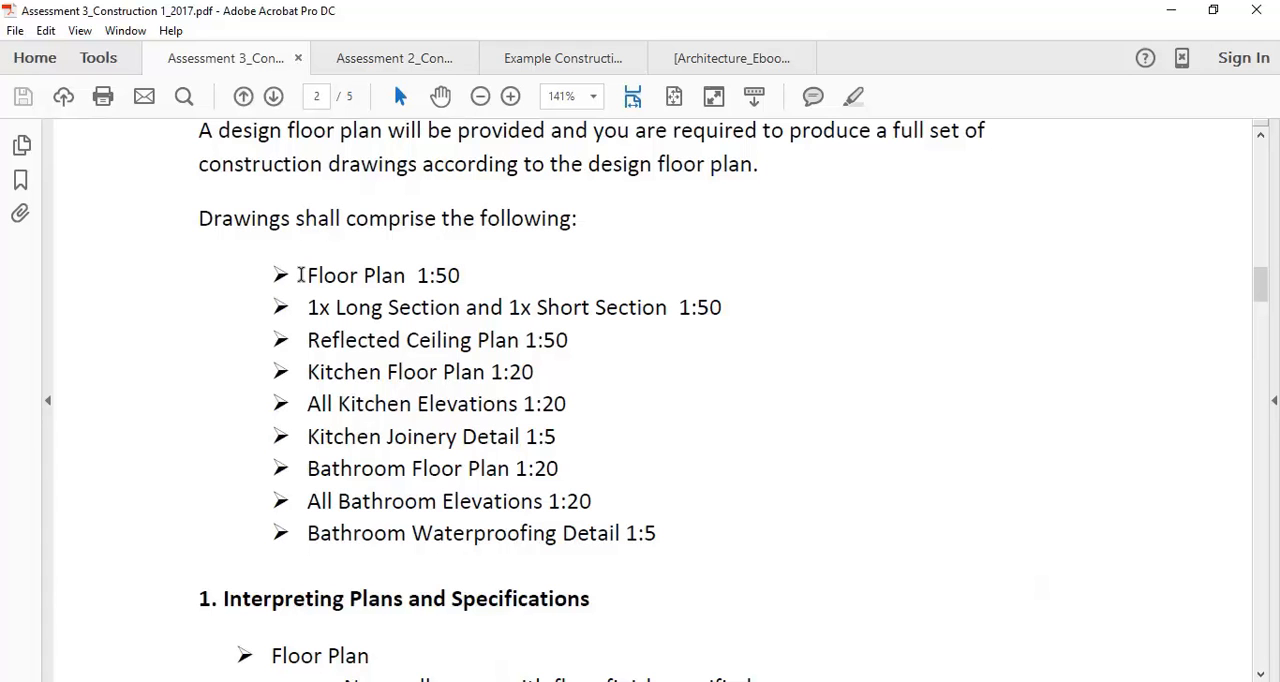
left_click_drag(304, 275, 562, 321)
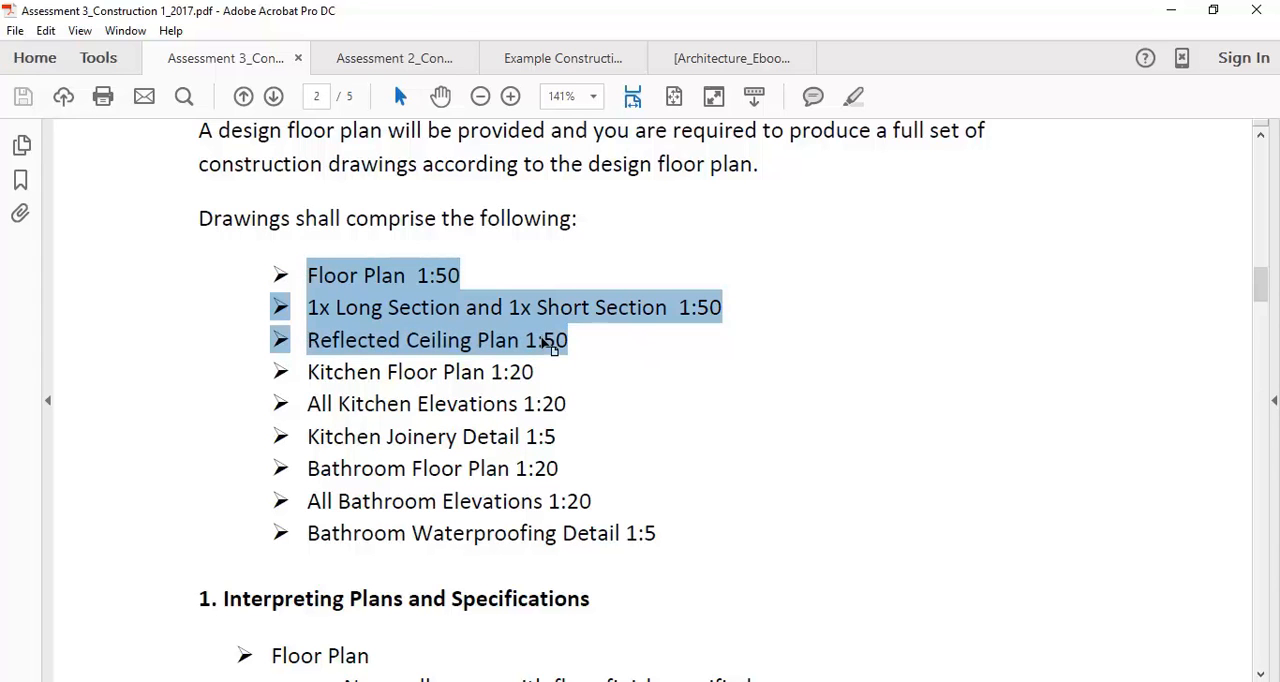
left_click(590, 349)
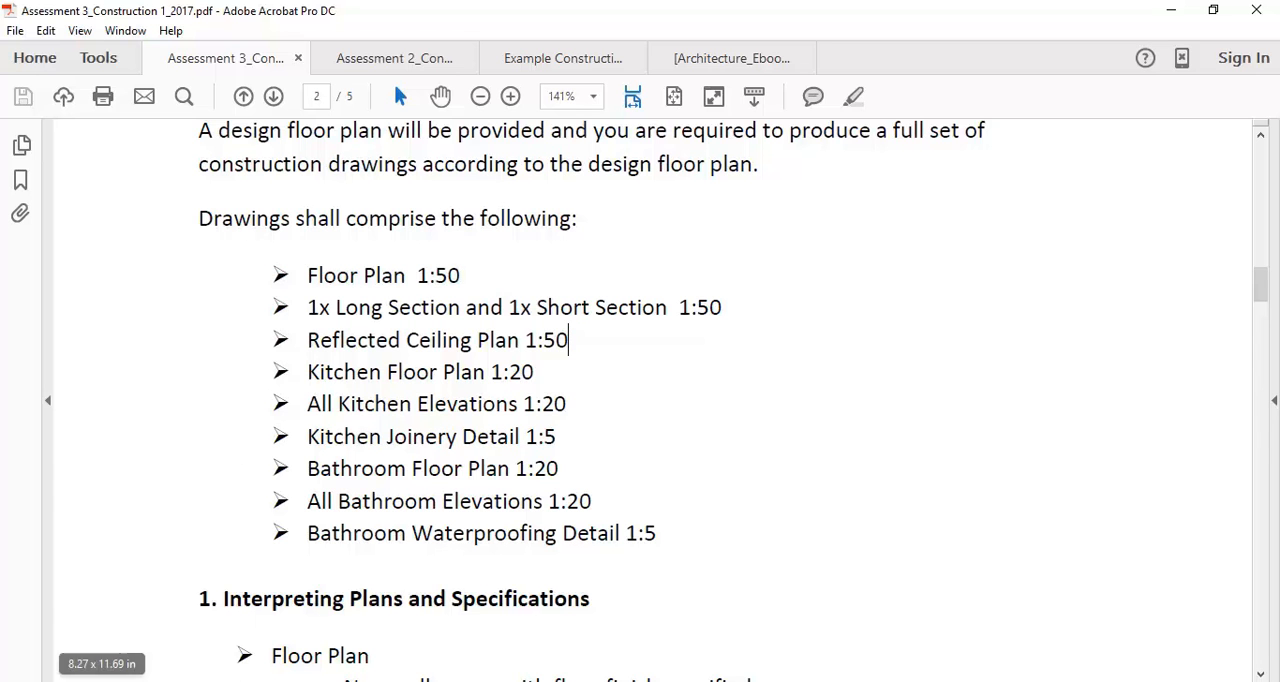
Switch to AutoCAD and display the floor plan in model space
left_click(229, 681)
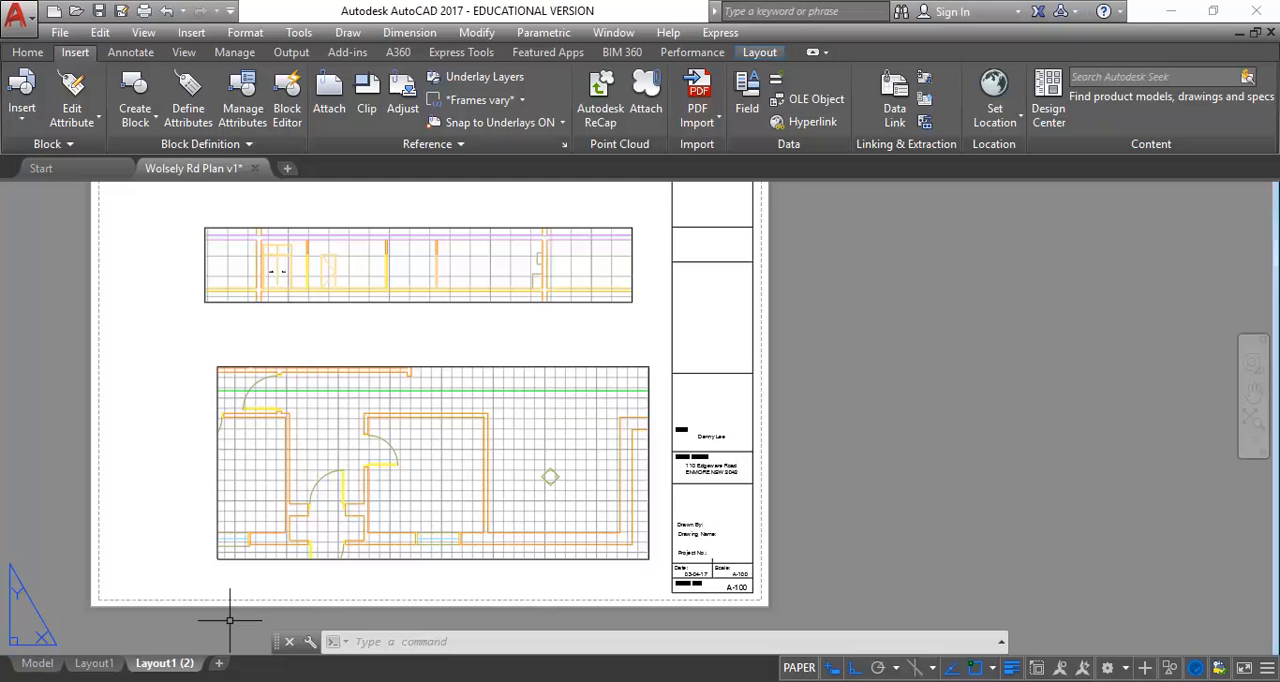
left_click(38, 663)
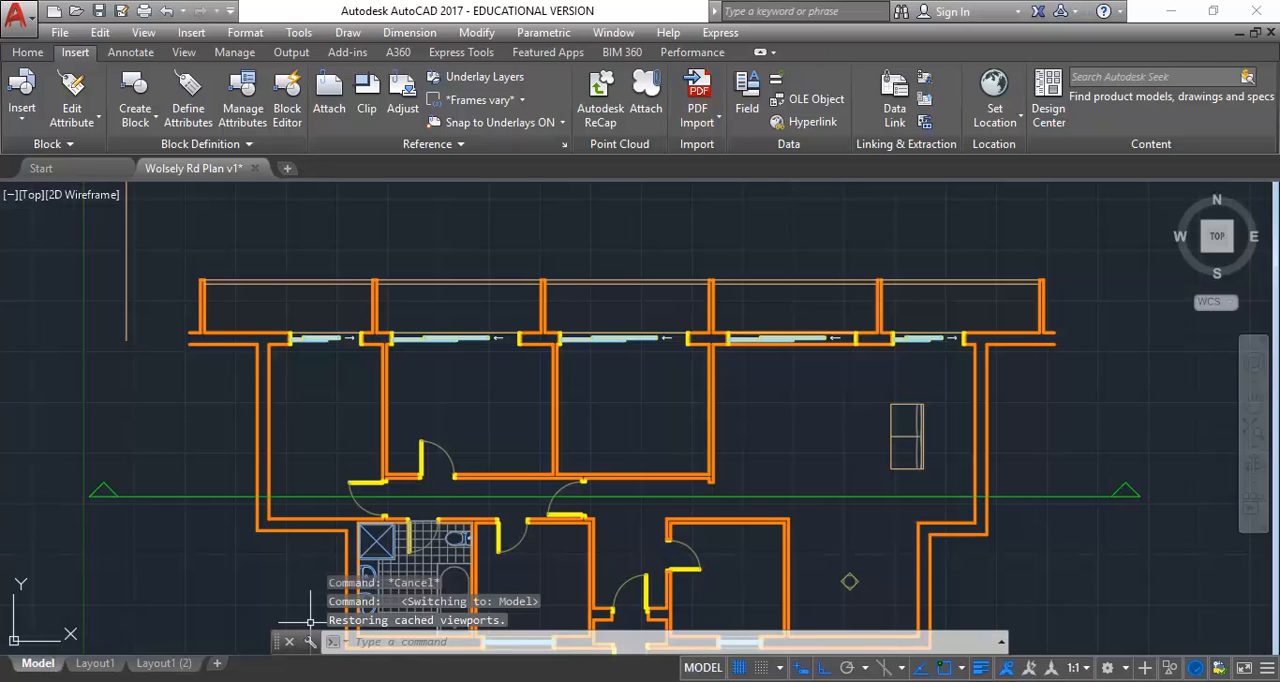
mouse_move(414, 681)
left_click(289, 649)
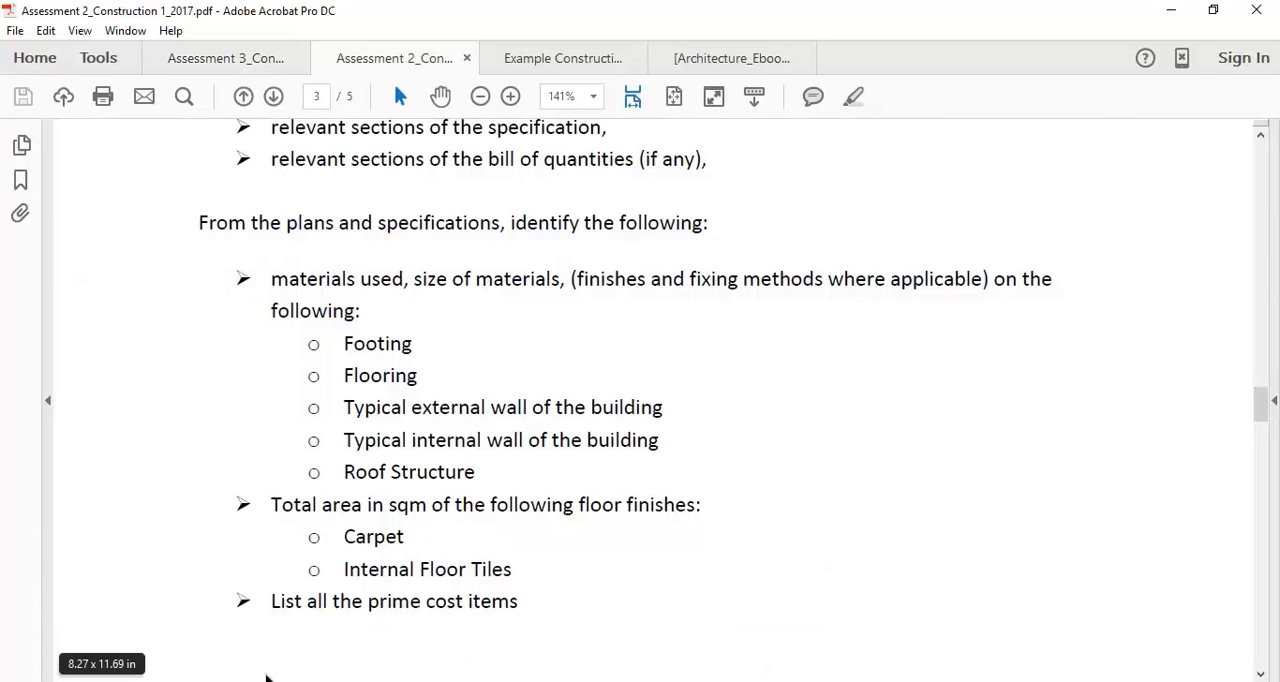
left_click(229, 681)
Switch to Acrobat and check the Reflected Ceiling Plan entry in the Assessment 3 drawing list
mouse_move(414, 681)
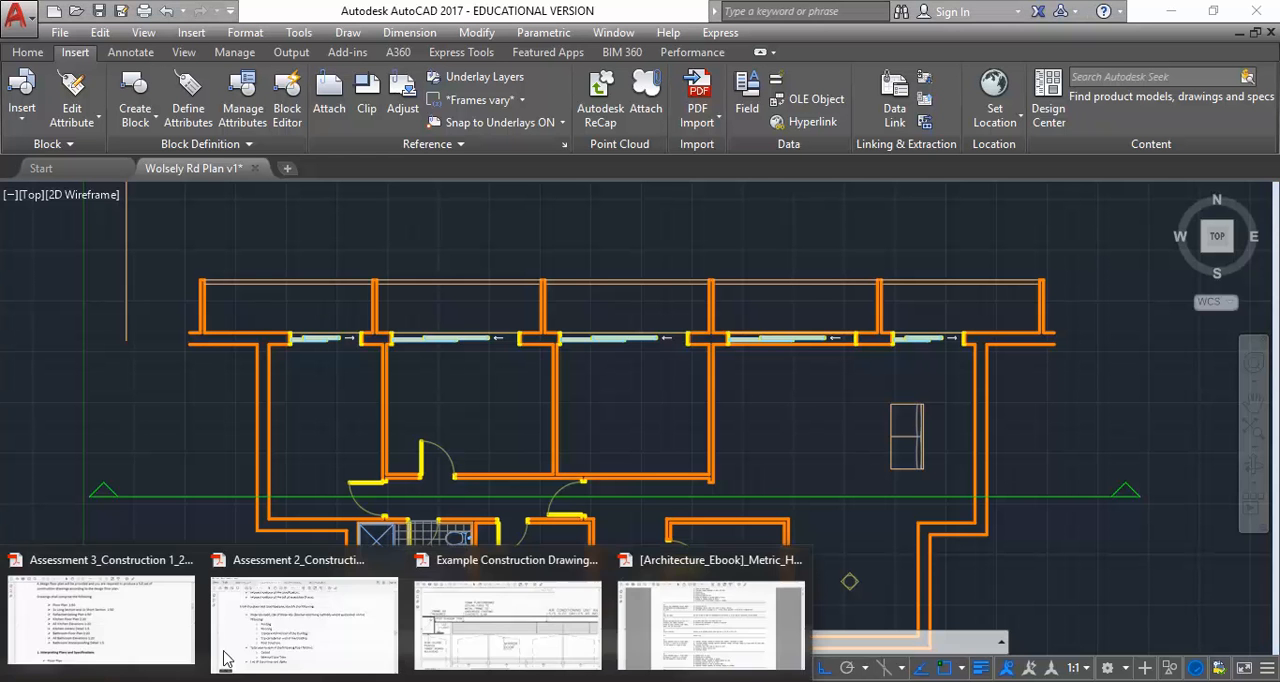
left_click(128, 629)
left_click_drag(308, 338, 497, 348)
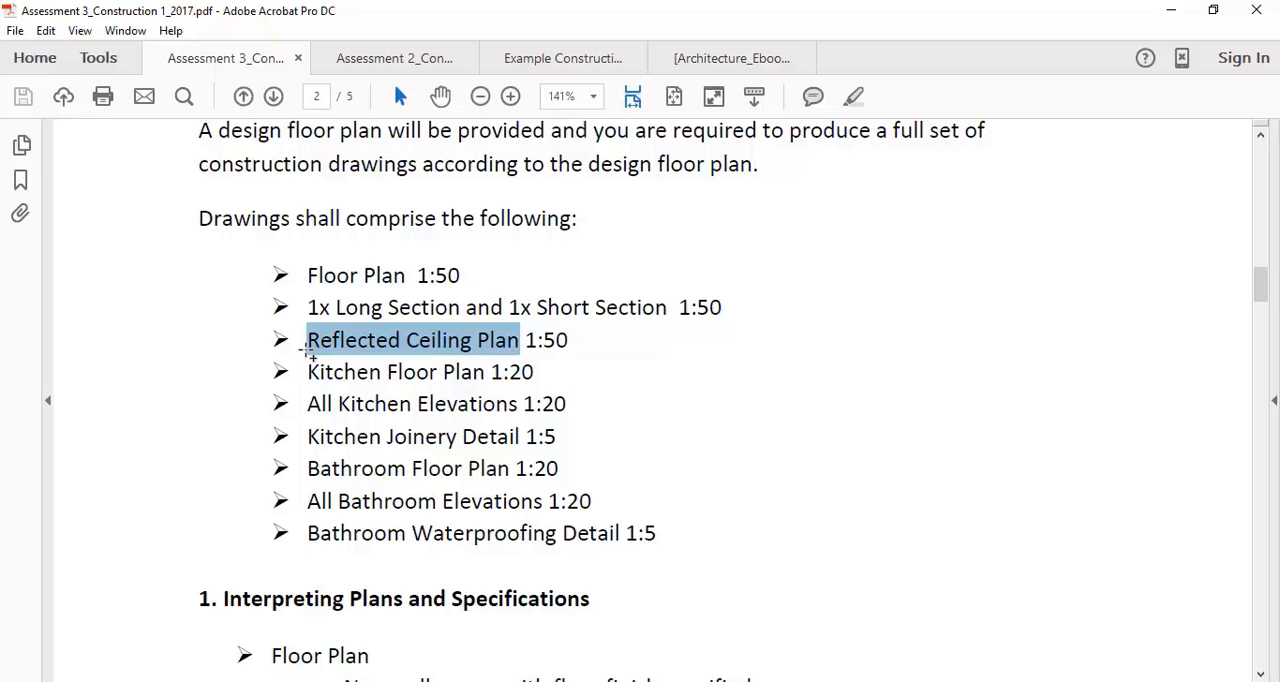
left_click(582, 342)
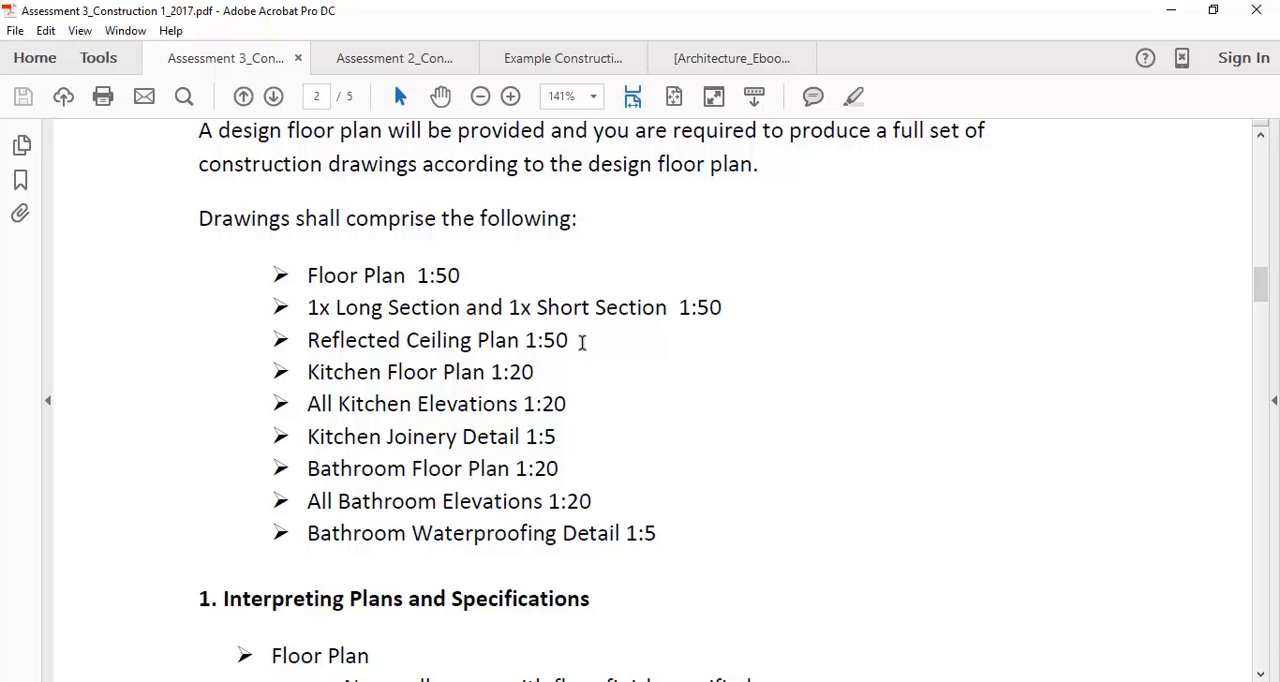
left_click(582, 342)
Switch to AutoCAD and compare the model space floor plan with its viewport on Layout1
left_click(1171, 10)
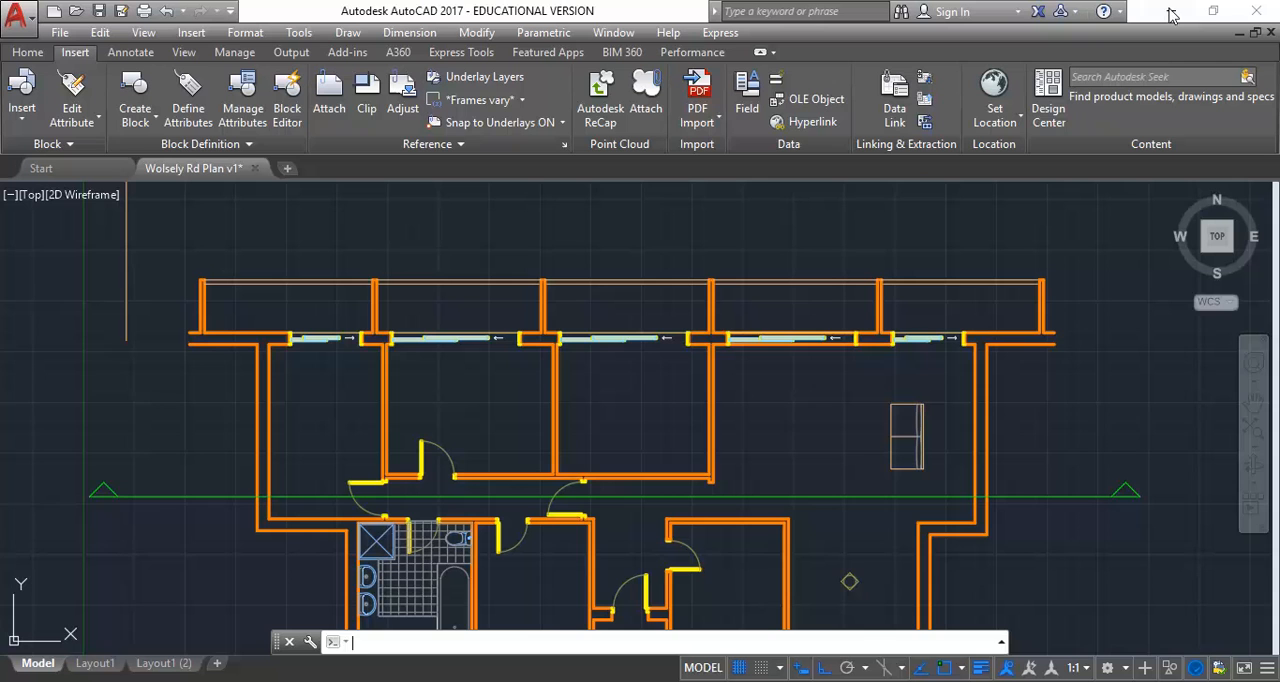
scroll(285, 365, "down", 2)
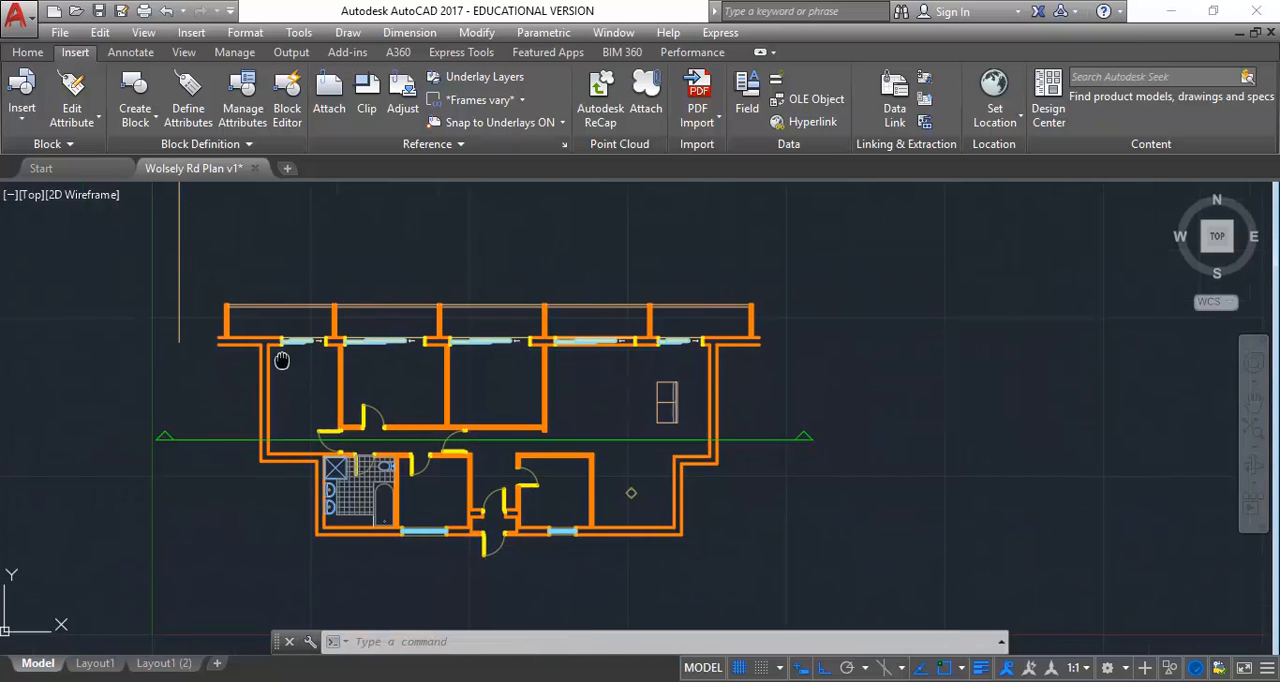
scroll(360, 456, "up", 2)
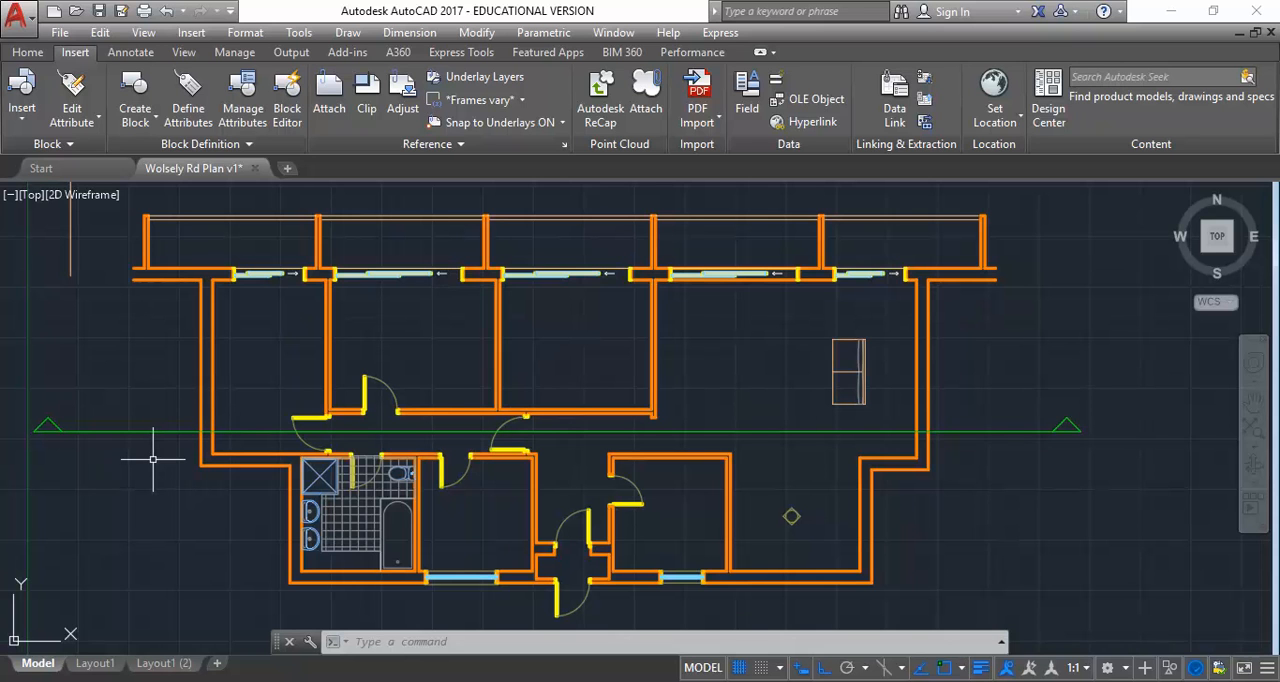
left_click(92, 664)
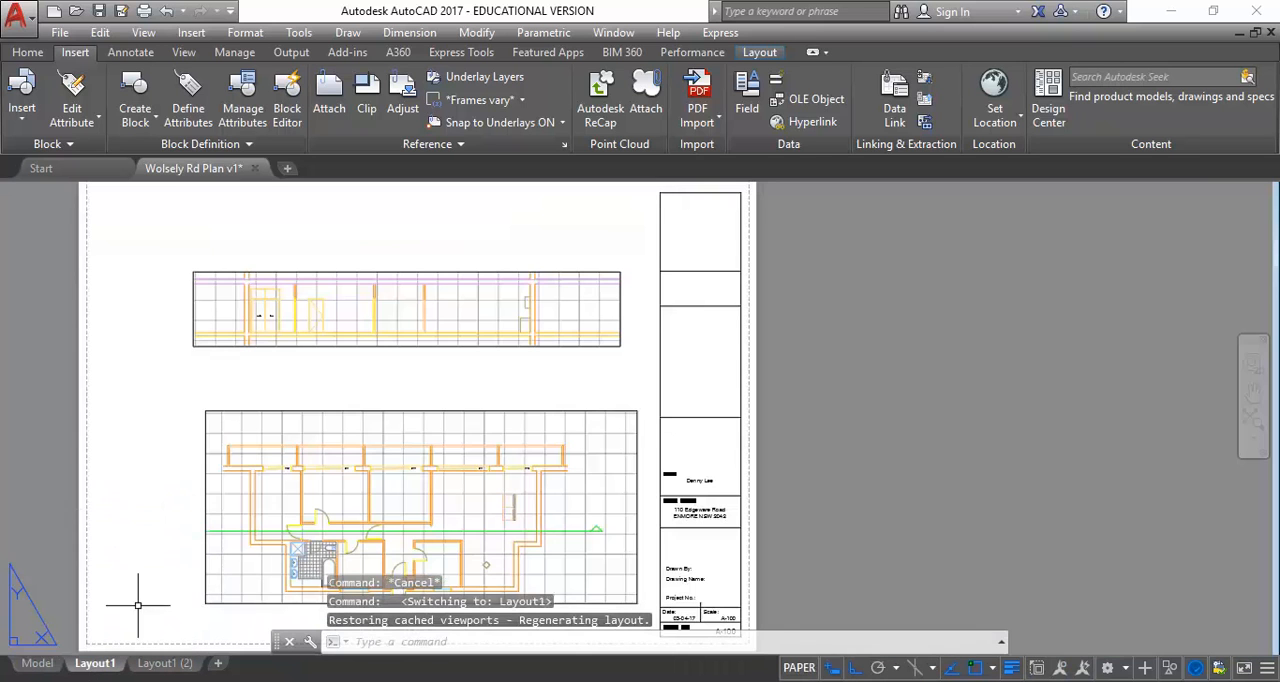
left_click(38, 664)
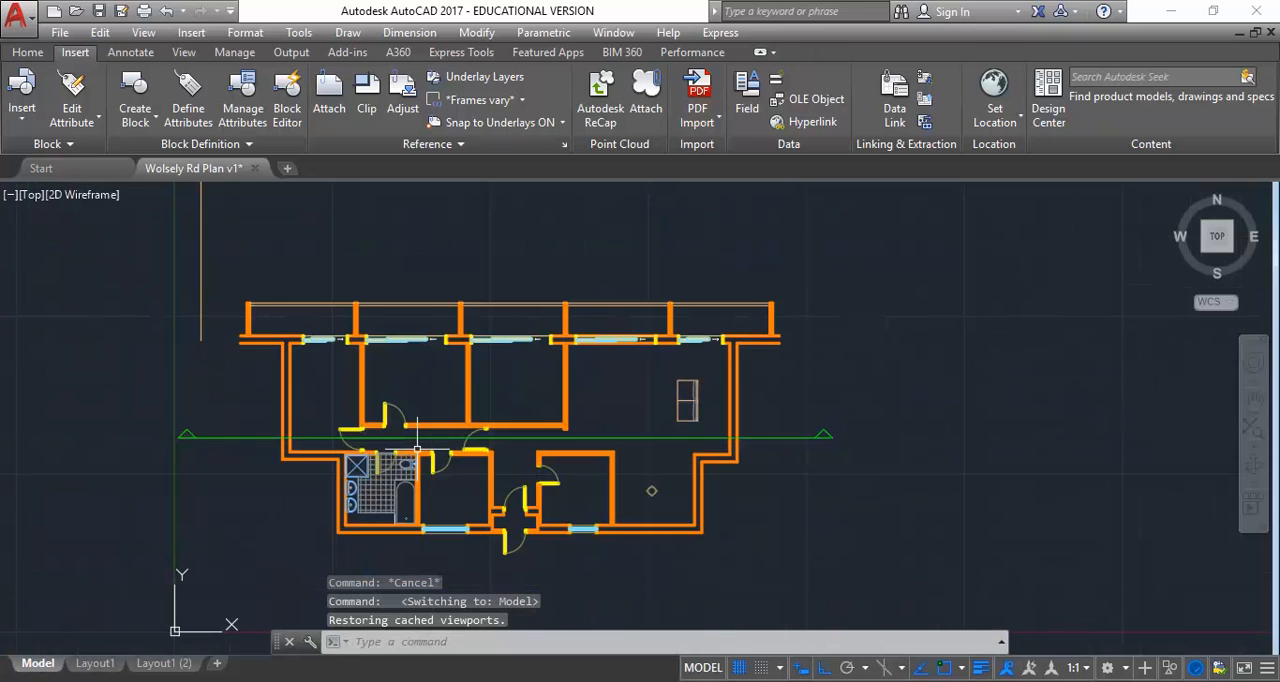
left_click(93, 262)
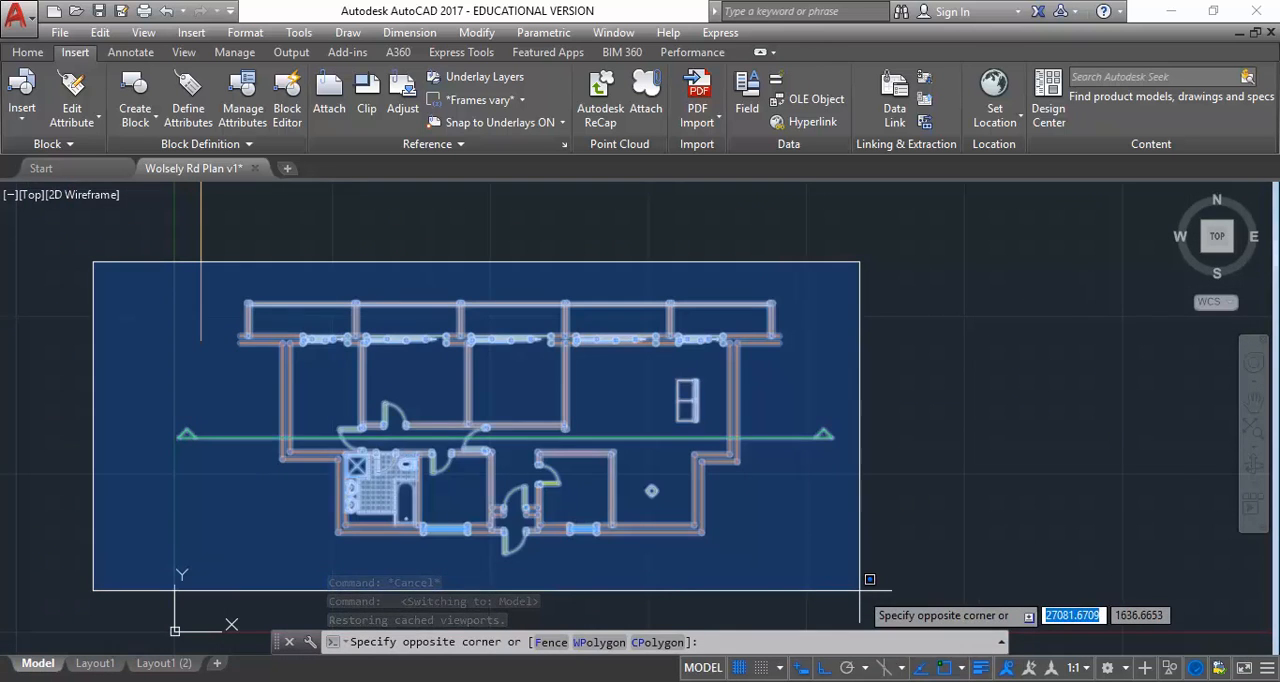
left_click(869, 579)
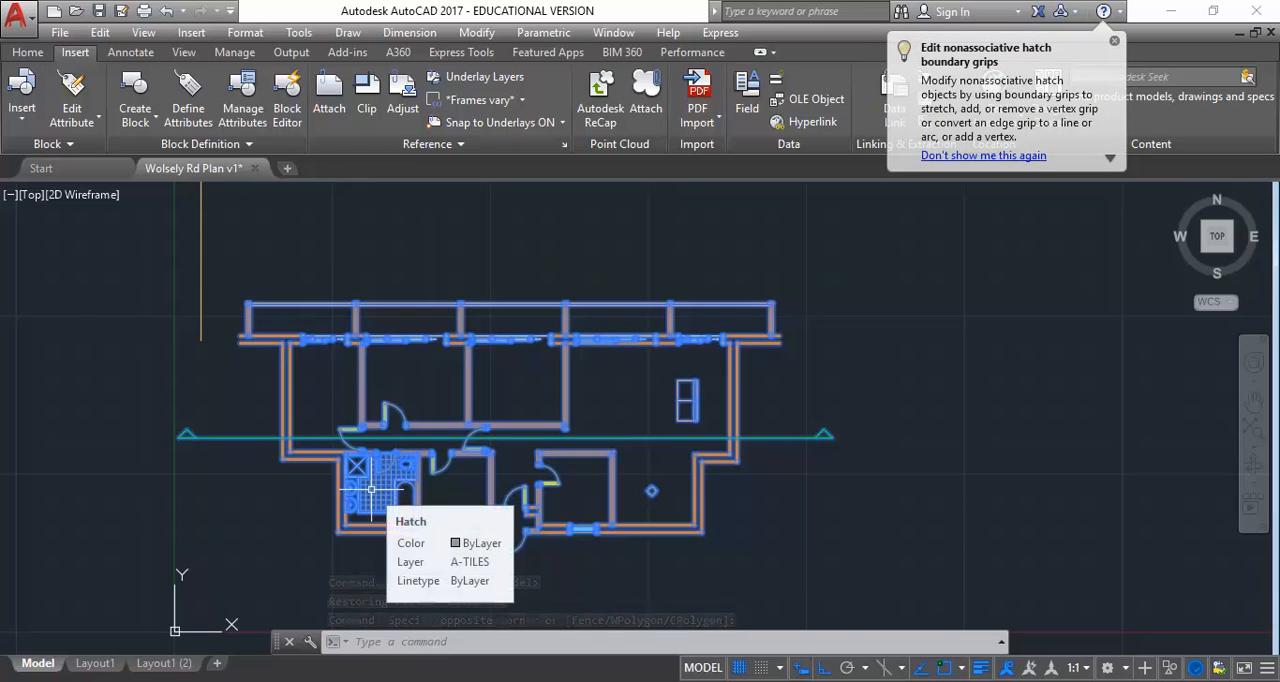
key("Escape")
key("Escape")
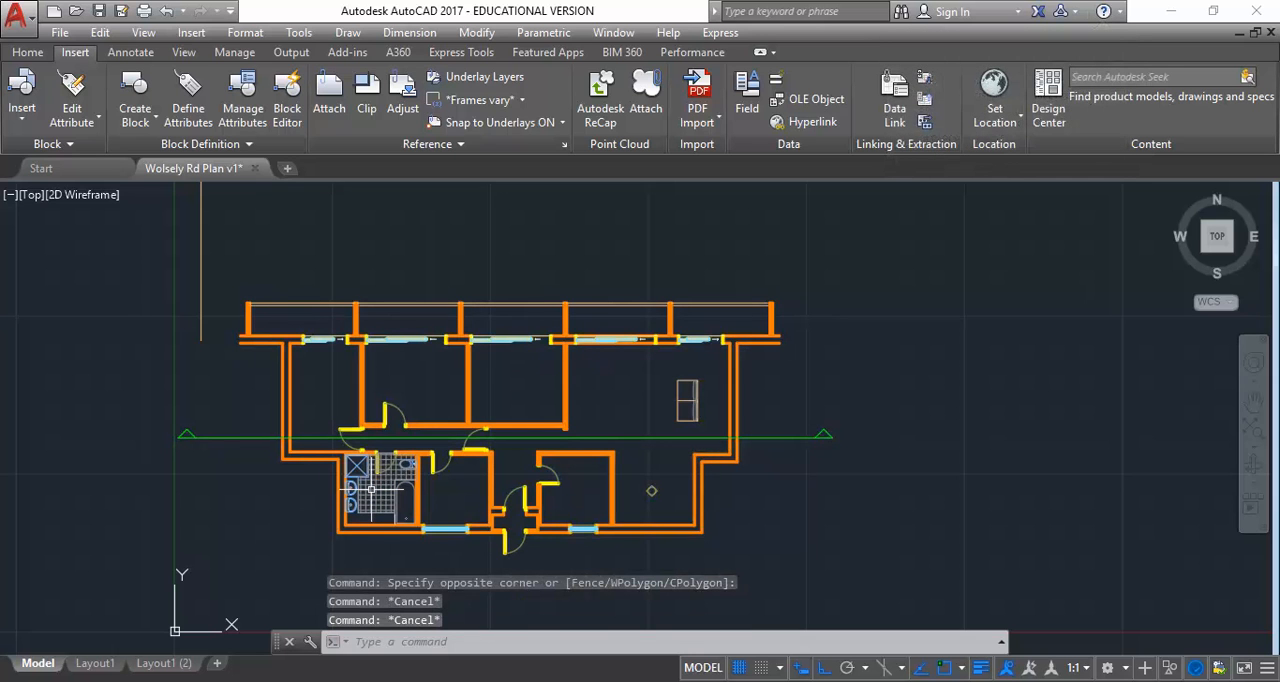
scroll(365, 480, "up", 1)
scroll(263, 450, "up", 1)
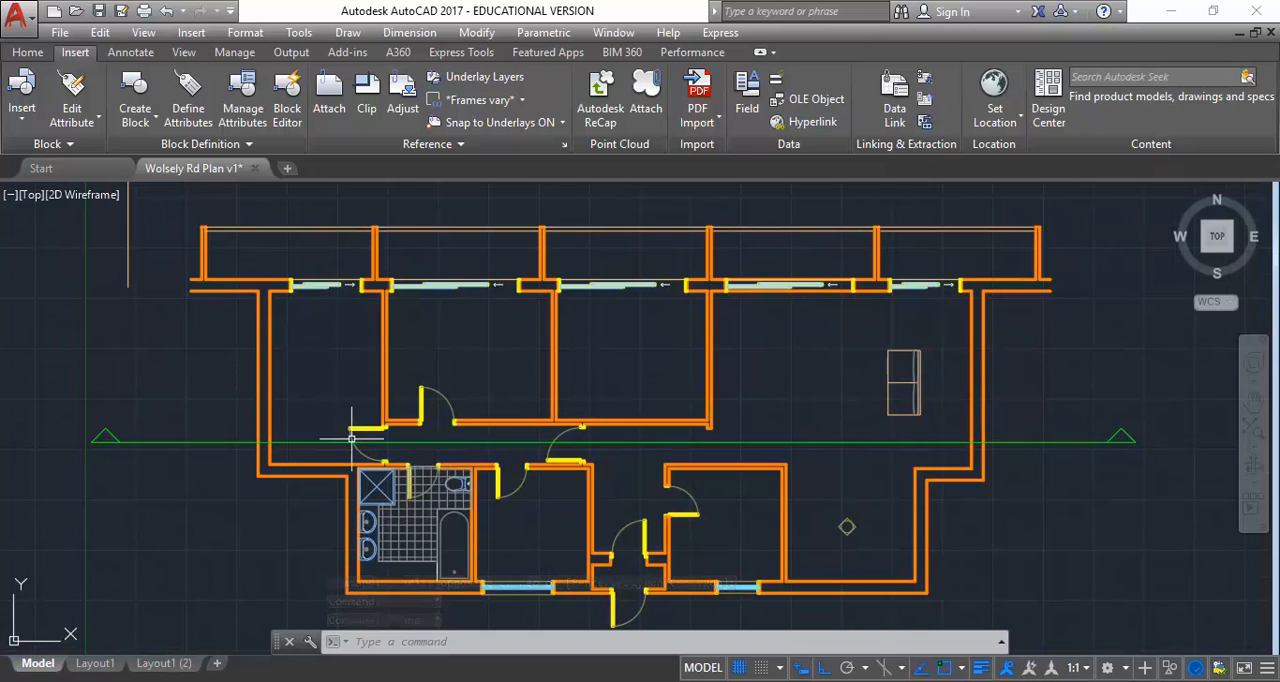
mouse_move(308, 441)
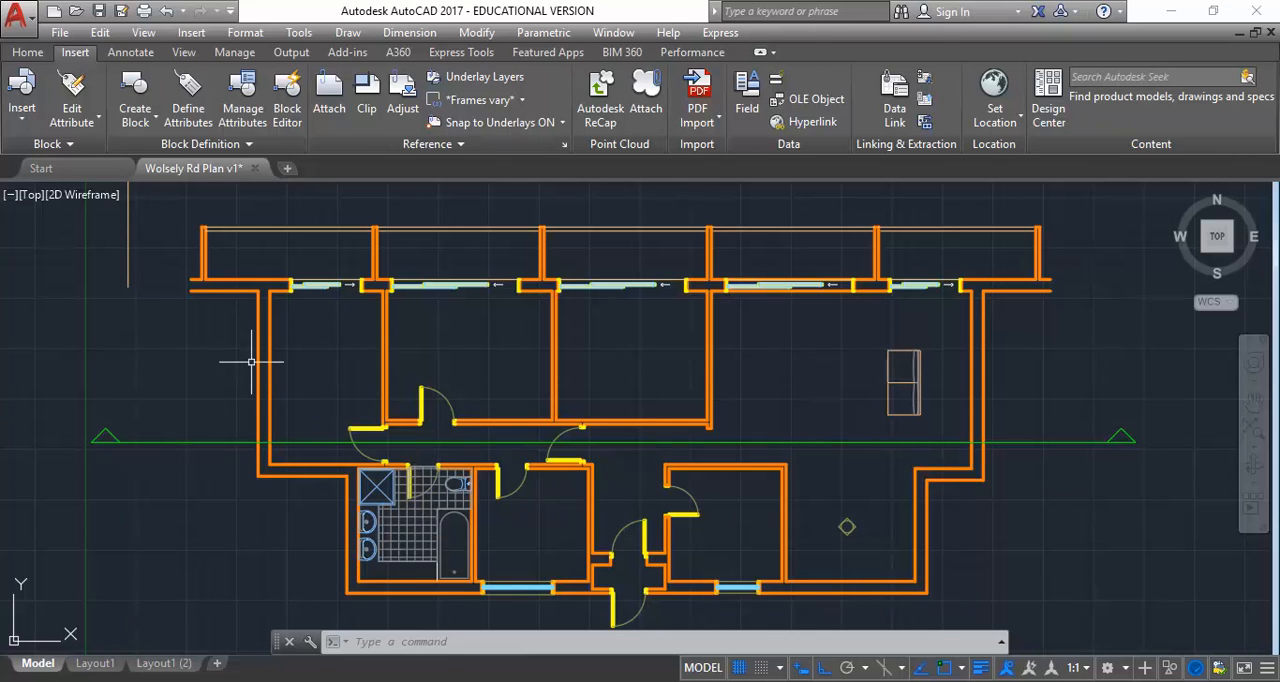
Open the Layout1 sheet to work with its title block text
left_click(93, 665)
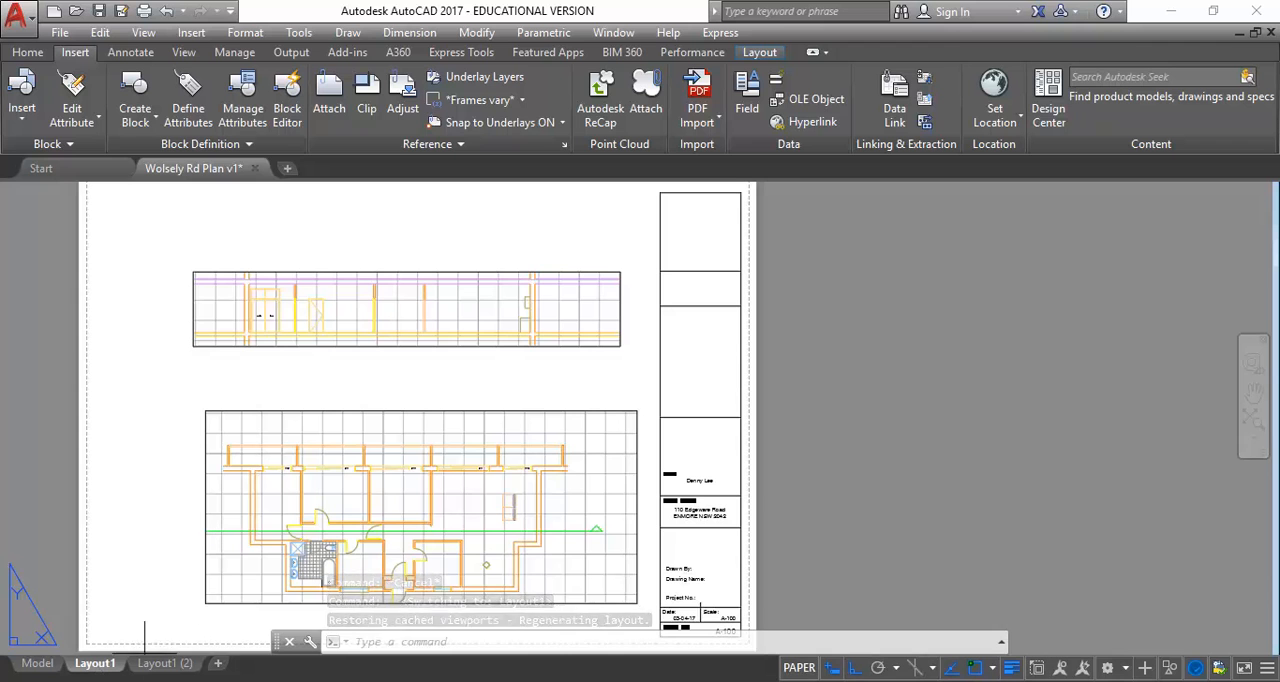
left_click(192, 595)
left_click(279, 617)
middle_click_drag(203, 573, 247, 450)
scroll(306, 467, "up", 2)
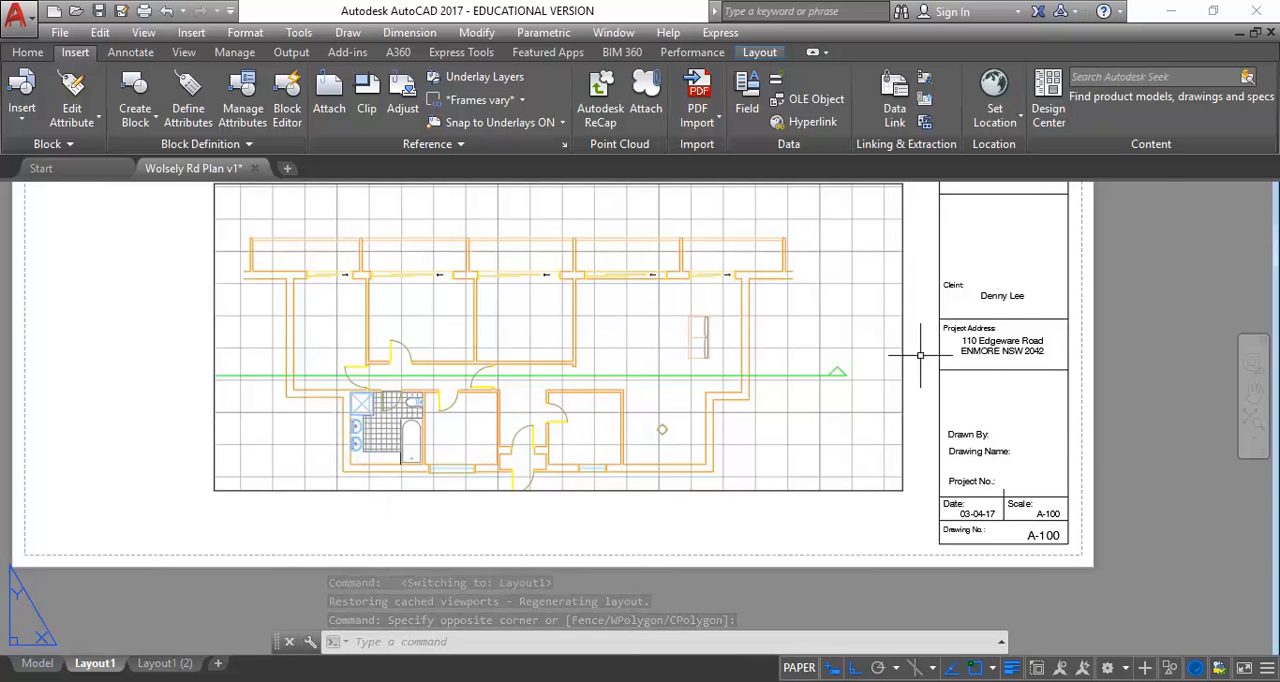
scroll(975, 352, "up", 2)
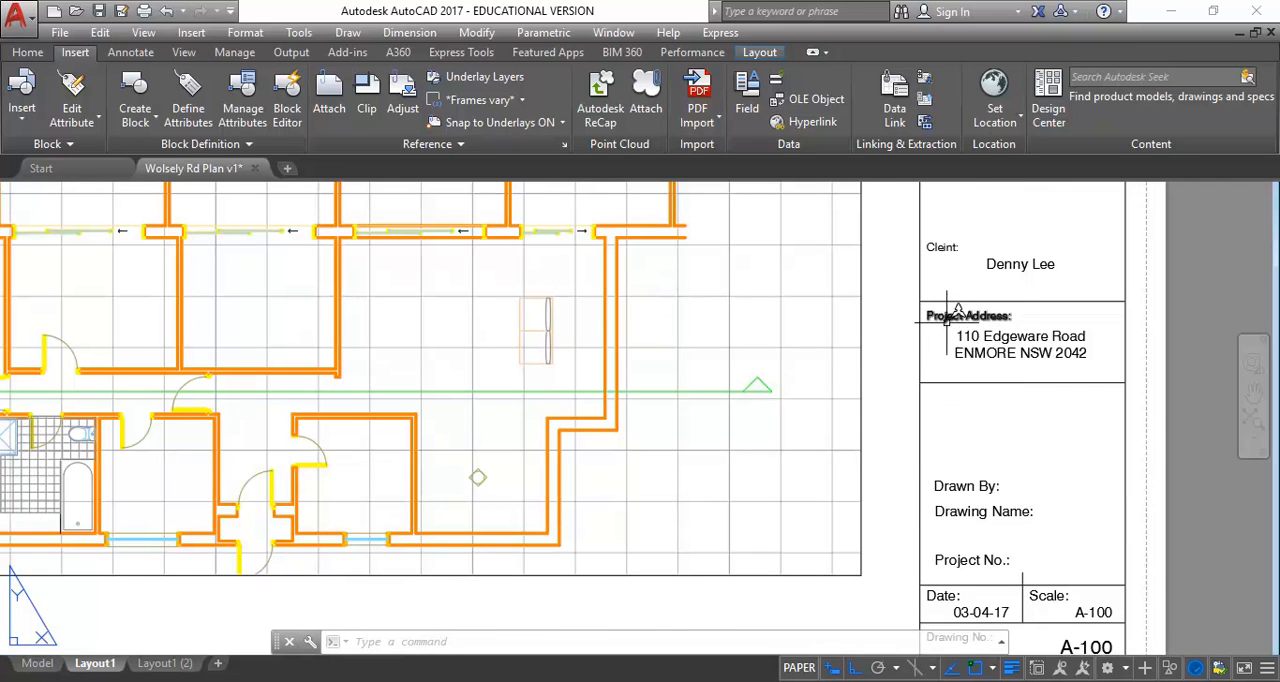
Copy the Project Address label from the title block to just below the floor plan viewport, with Ortho off
left_click(945, 318)
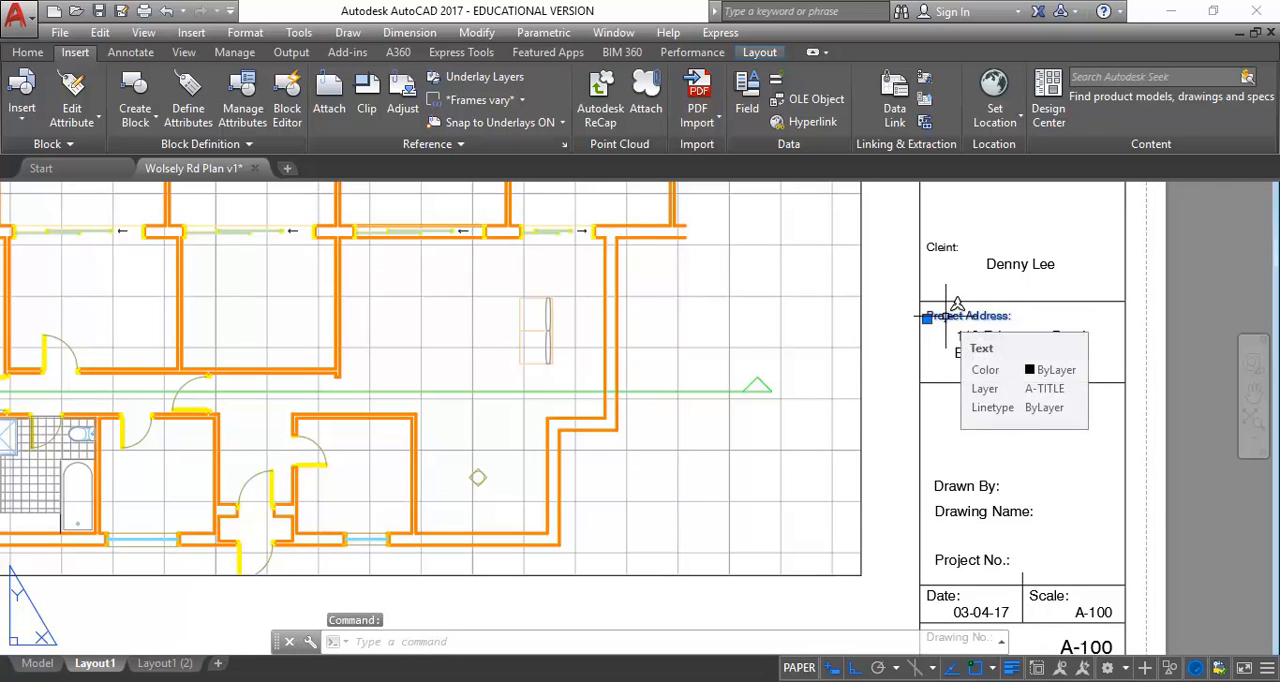
left_click(28, 52)
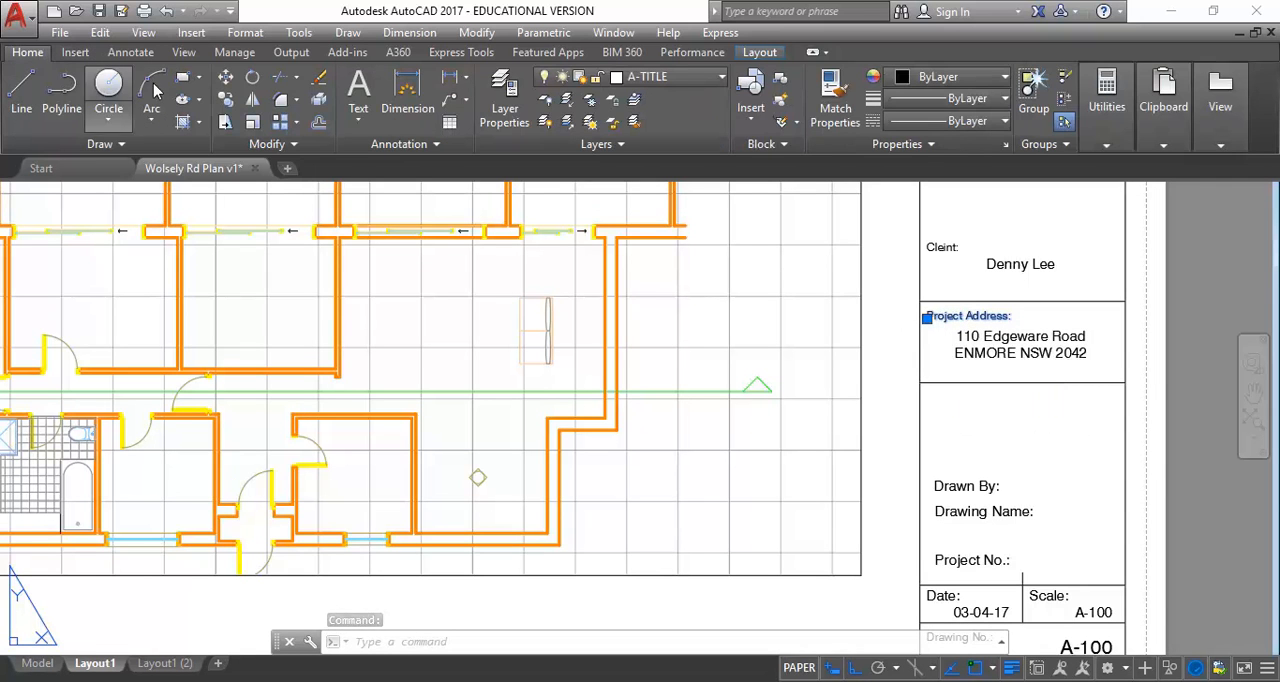
left_click(226, 99)
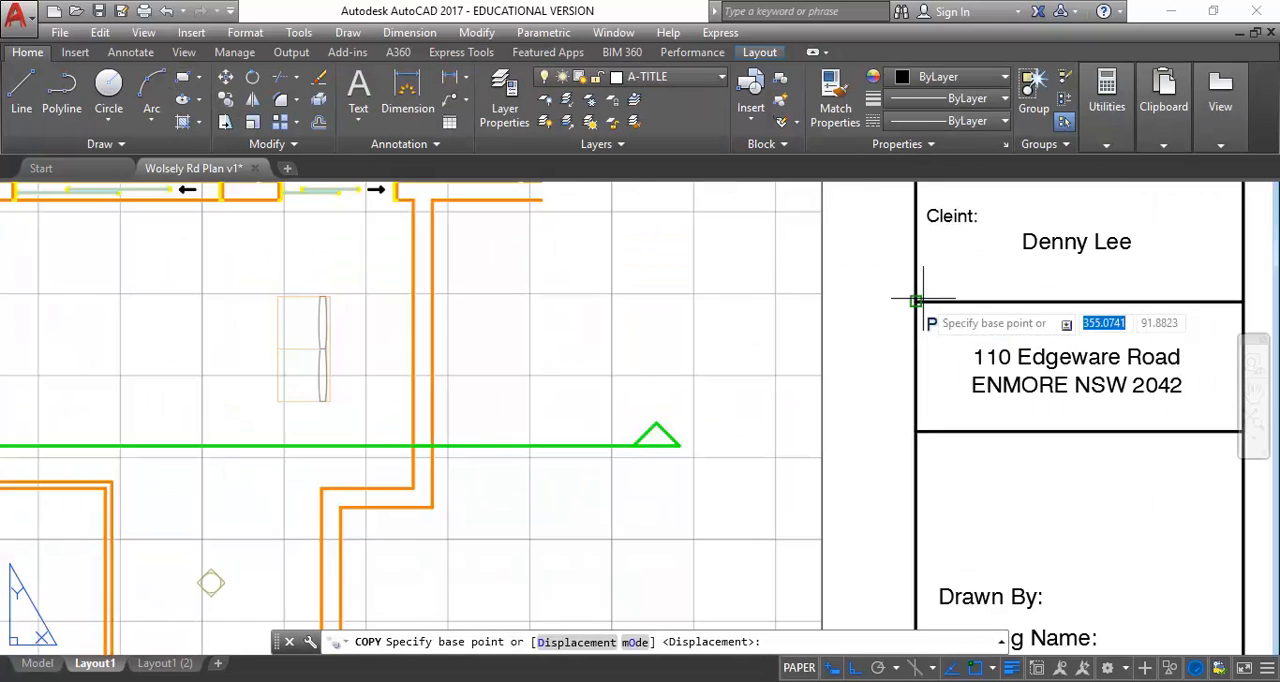
left_click(928, 318)
scroll(935, 320, "down", 2)
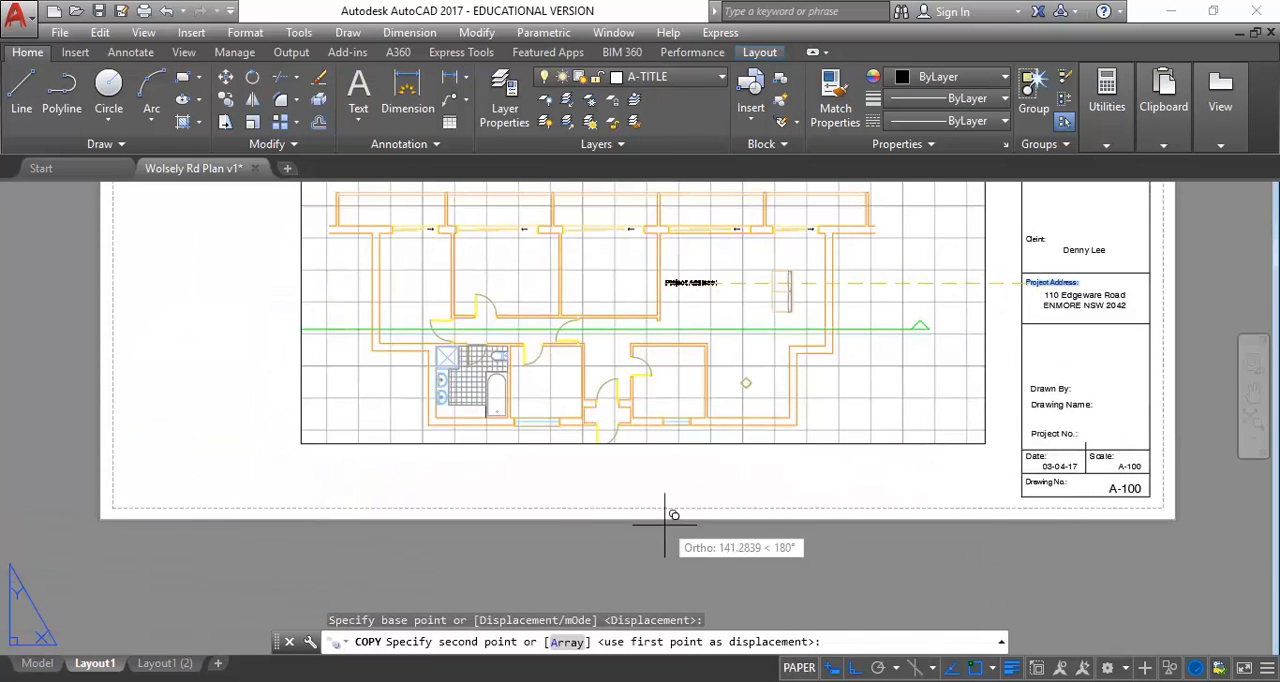
left_click(852, 669)
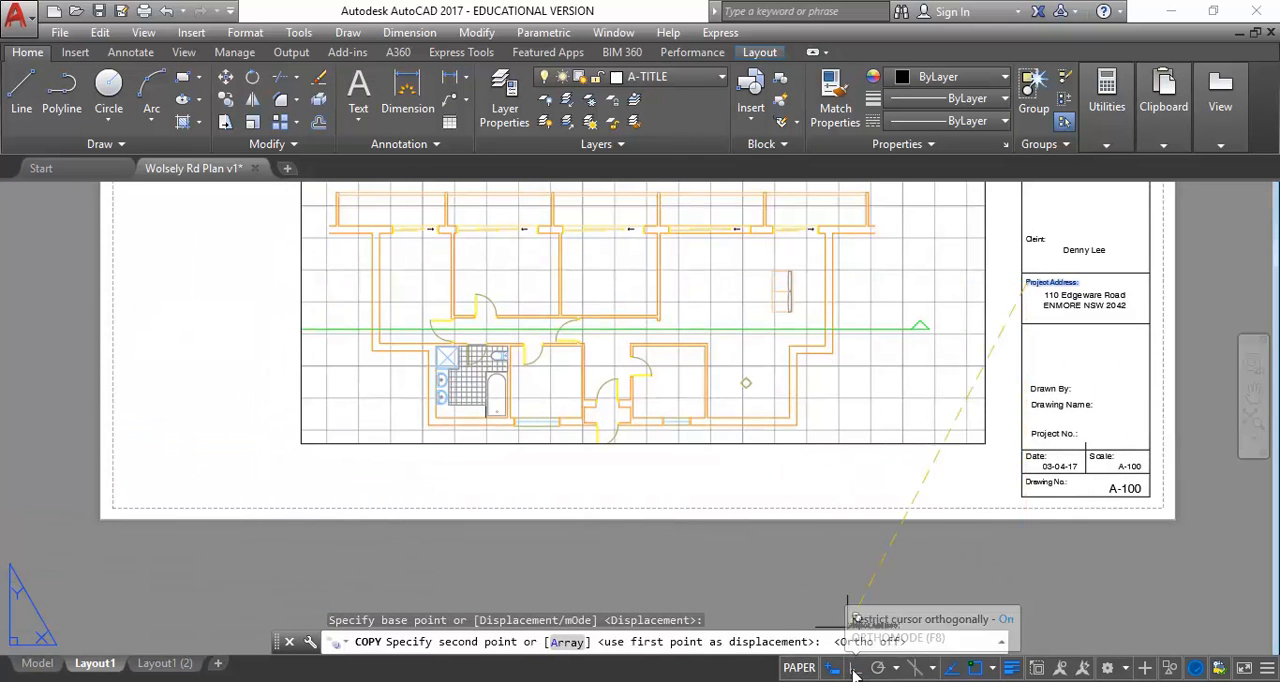
left_click(575, 445)
Set the paper text height of the copied Project Address label below the viewport to 5
scroll(615, 426, "up", 4)
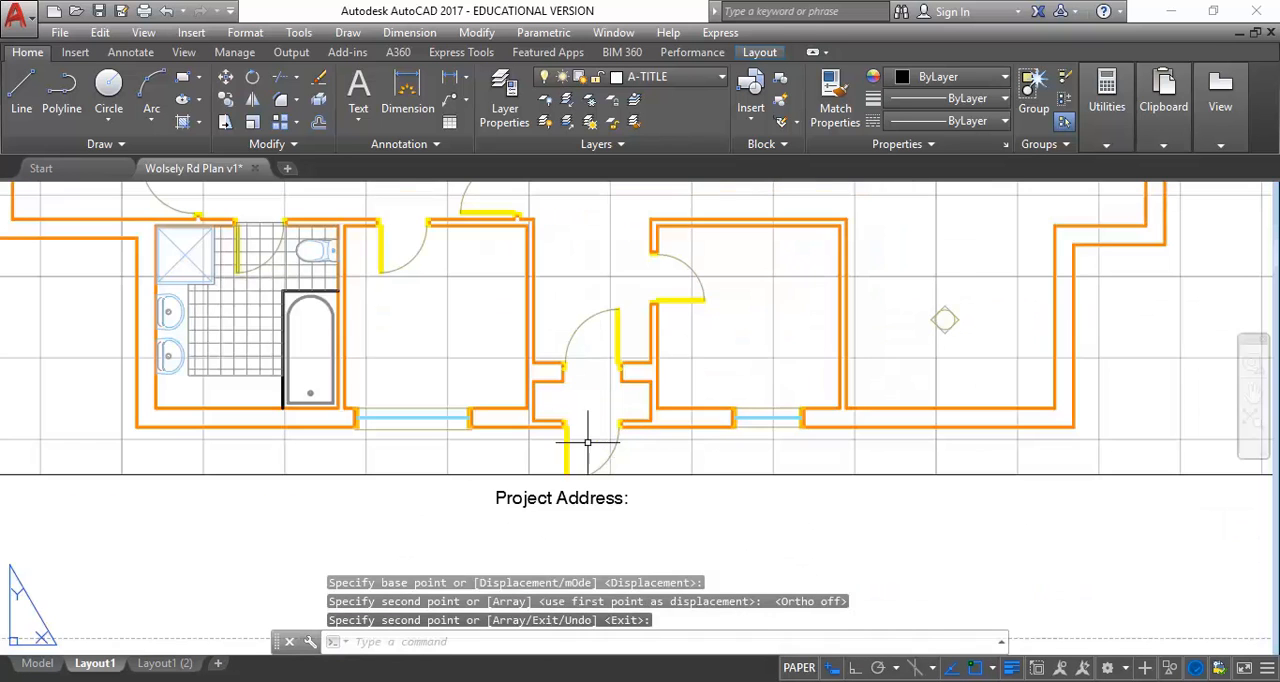
left_click(583, 499)
right_click(517, 407)
left_click(580, 649)
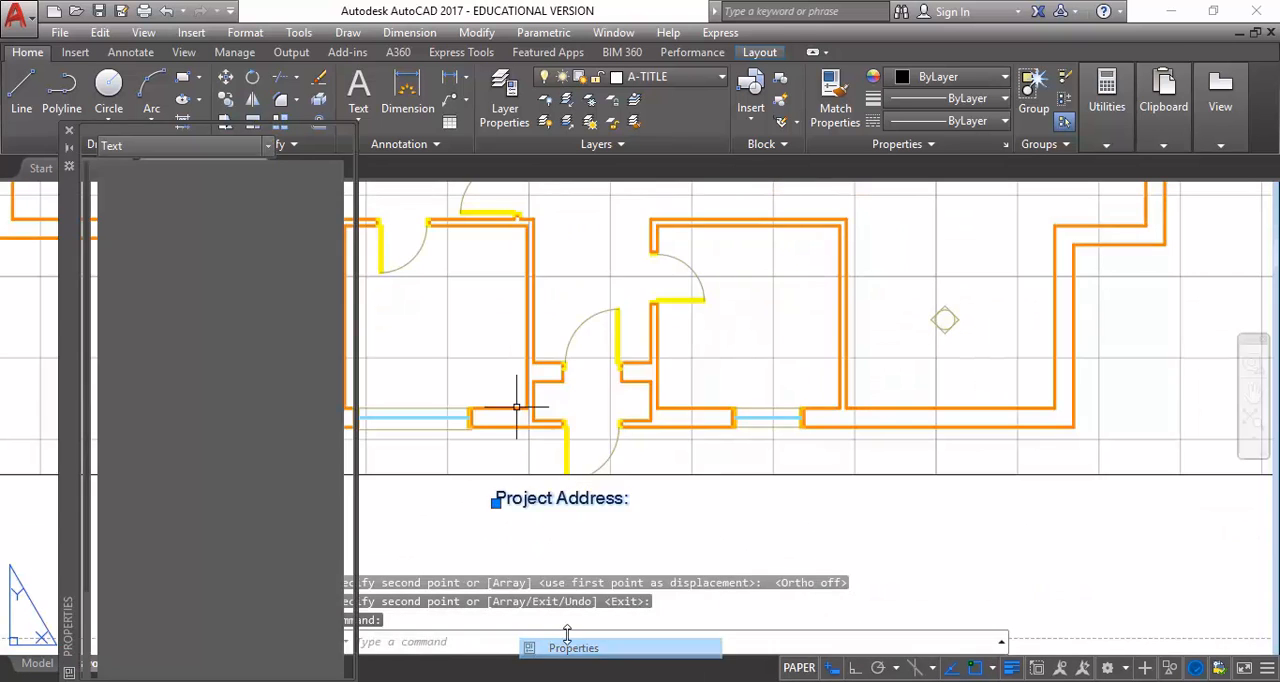
left_click(261, 497)
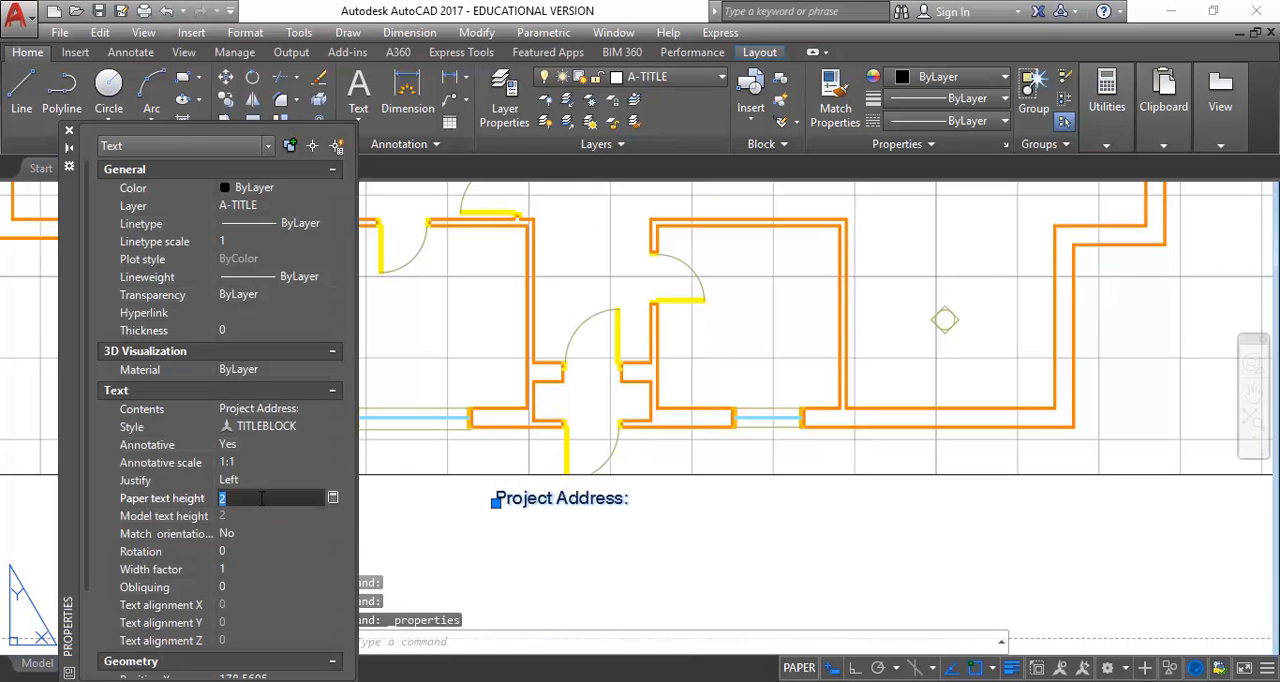
type("5")
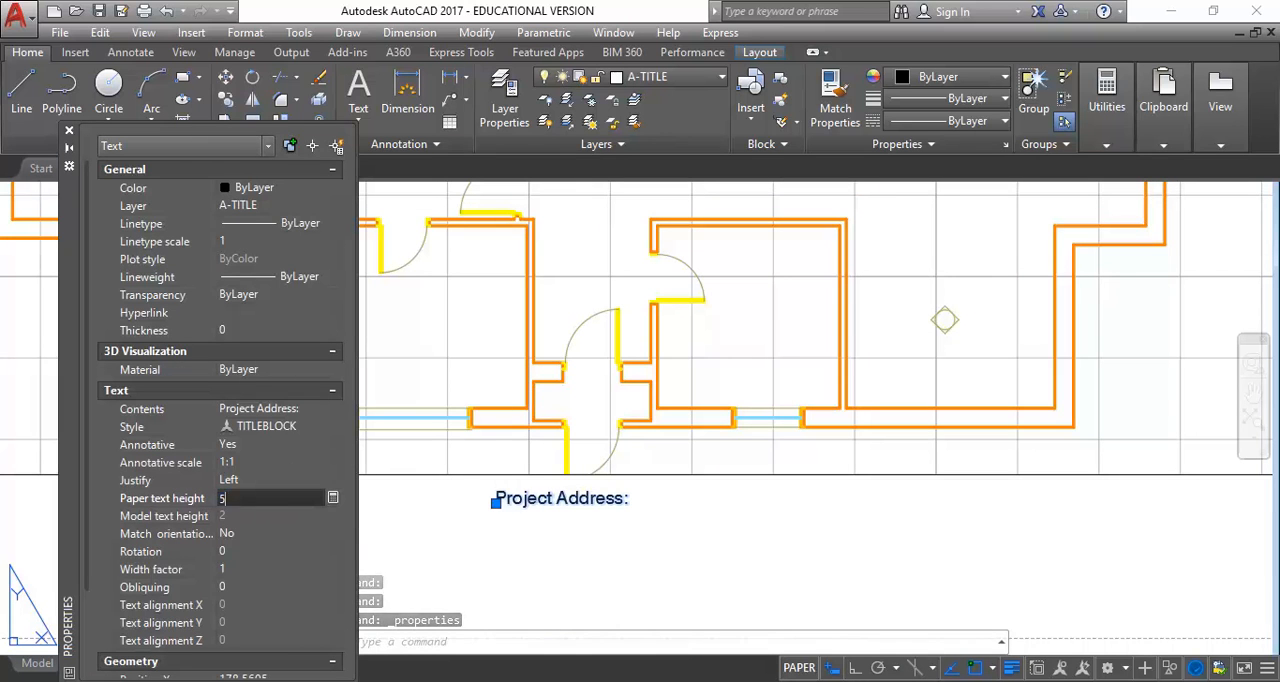
key("Return")
scroll(506, 522, "down", 4)
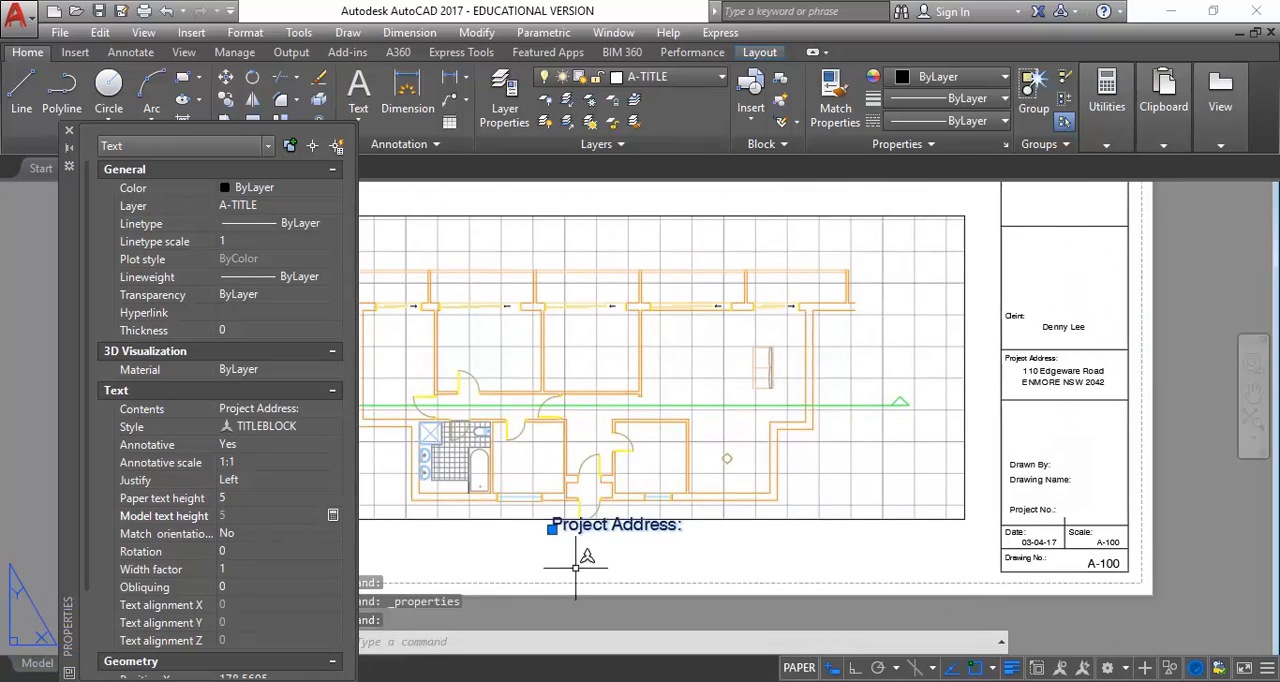
Set the paper text height of the copied label below the viewport to 3.5
scroll(580, 571, "up", 2)
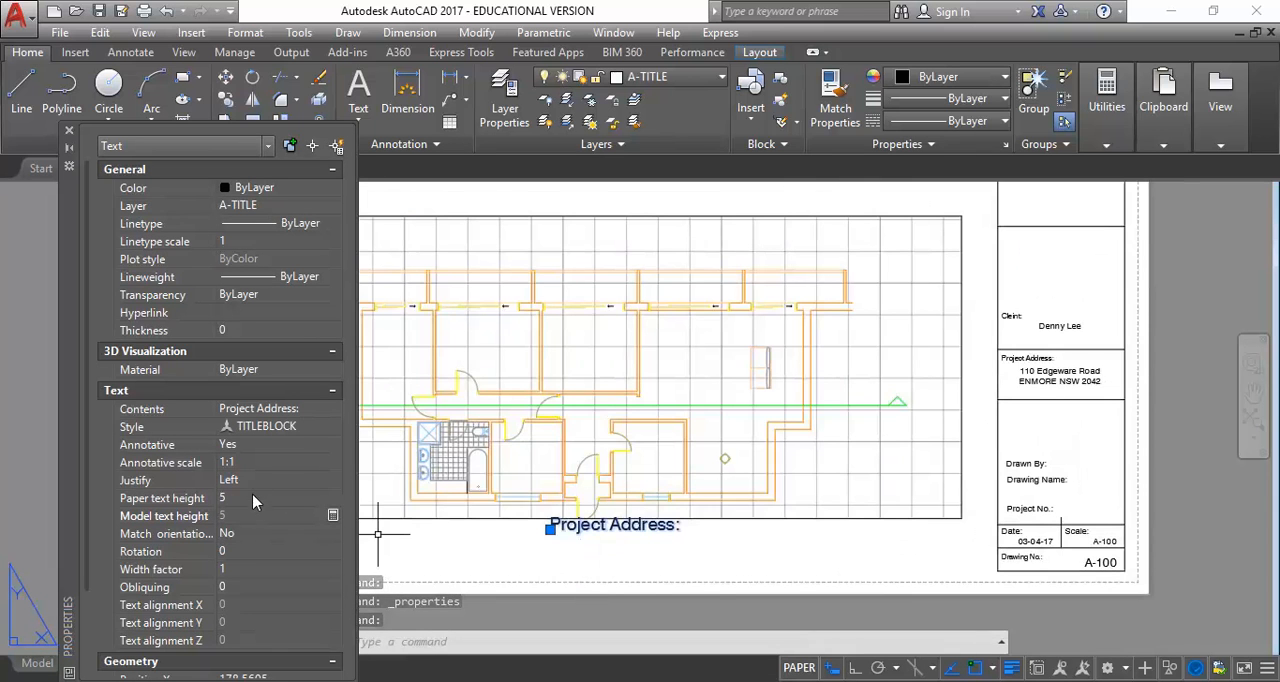
left_click(255, 499)
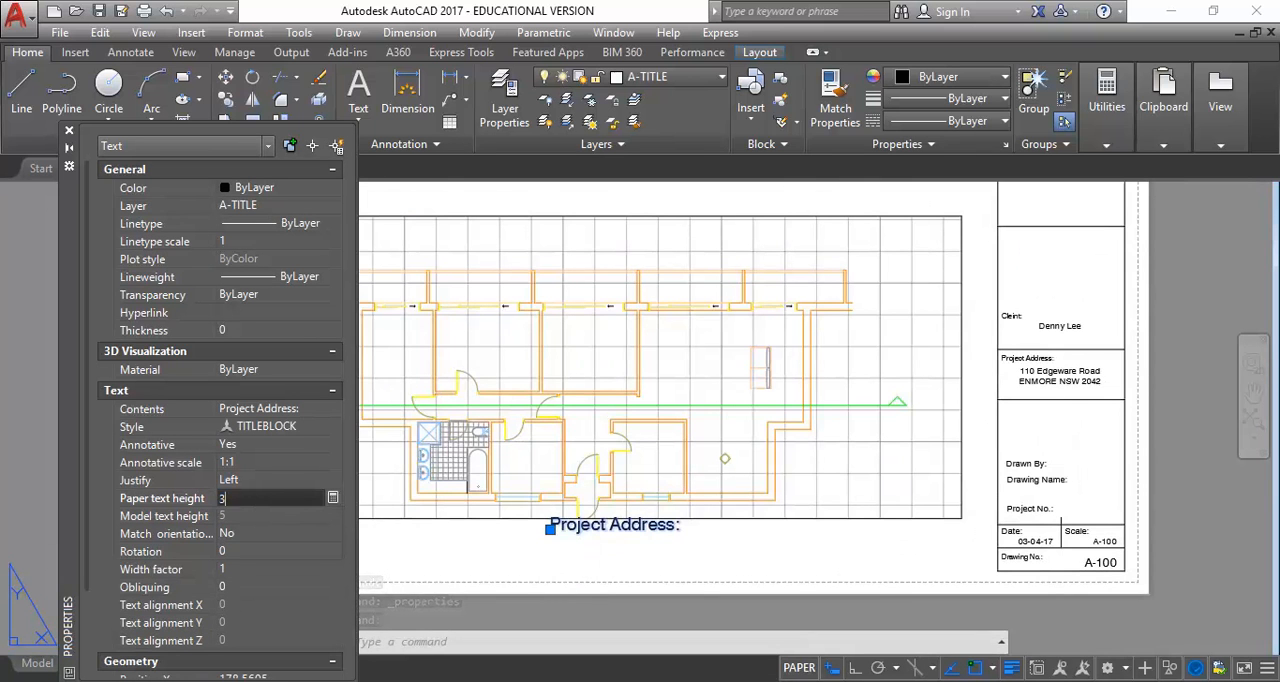
type("3.5")
key("Return")
scroll(611, 535, "up", 3)
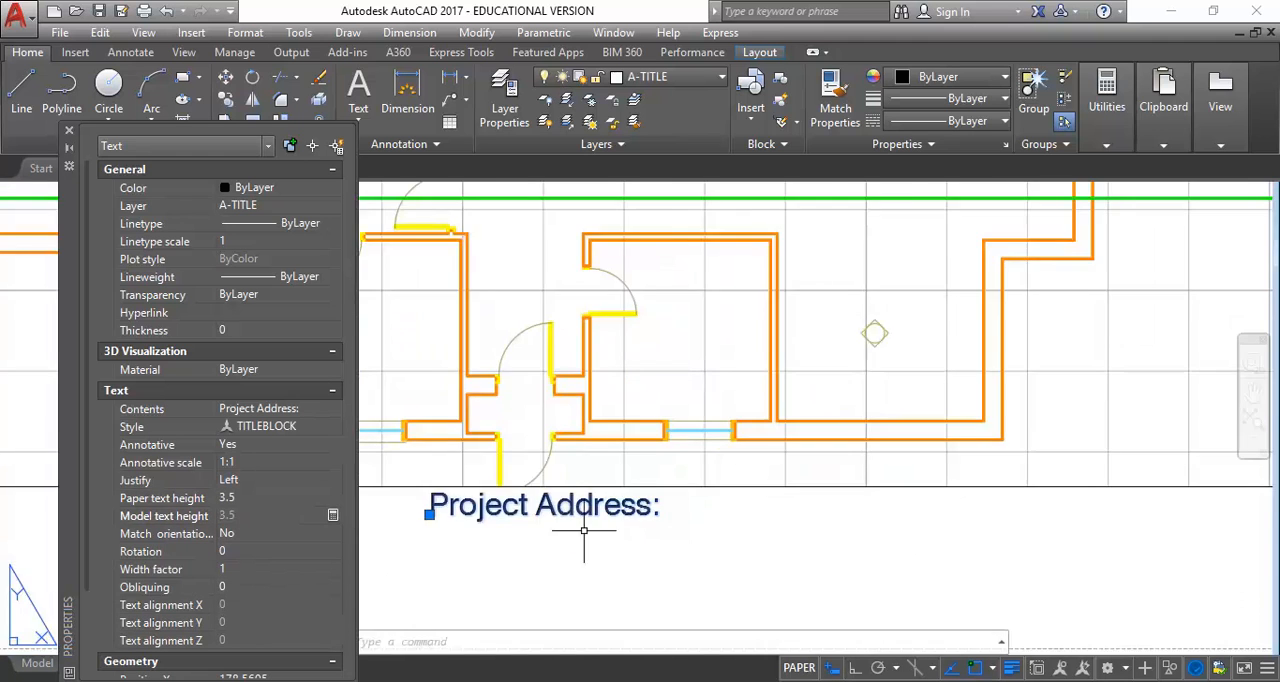
Change the wording of the label below the floor plan viewport to "Unit 17 Floor Plan"
scroll(608, 528, "down", 1)
double_click(608, 522)
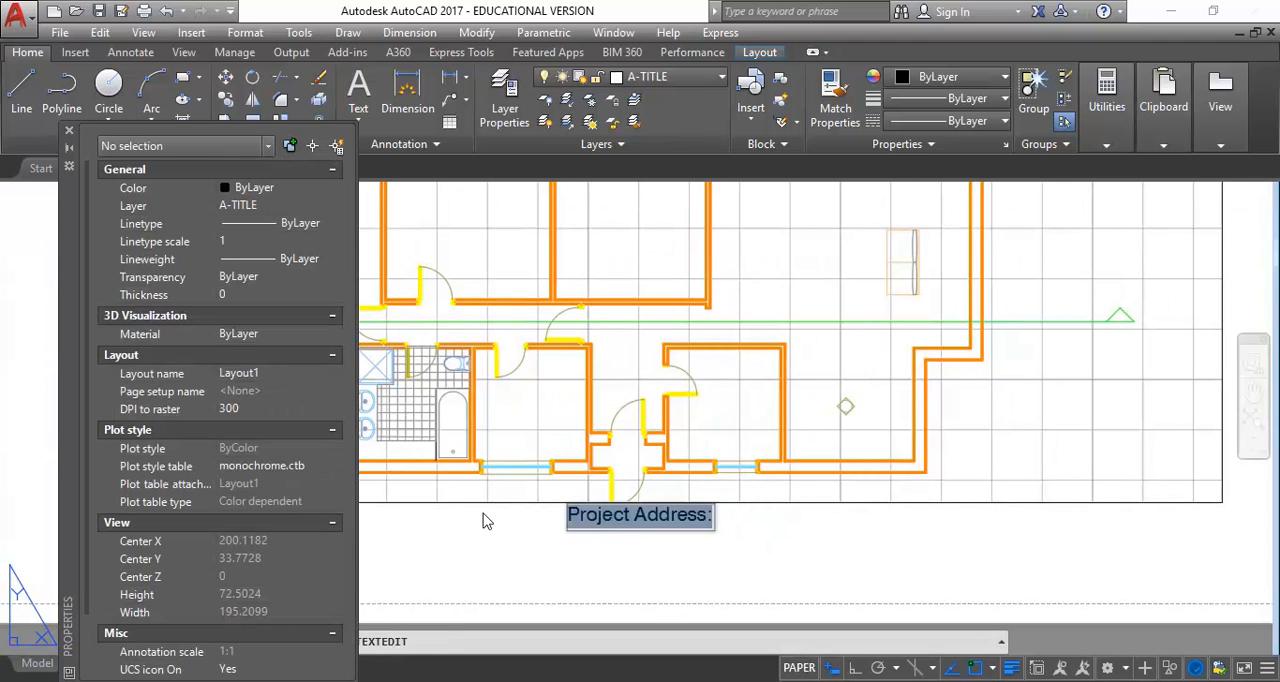
type("G")
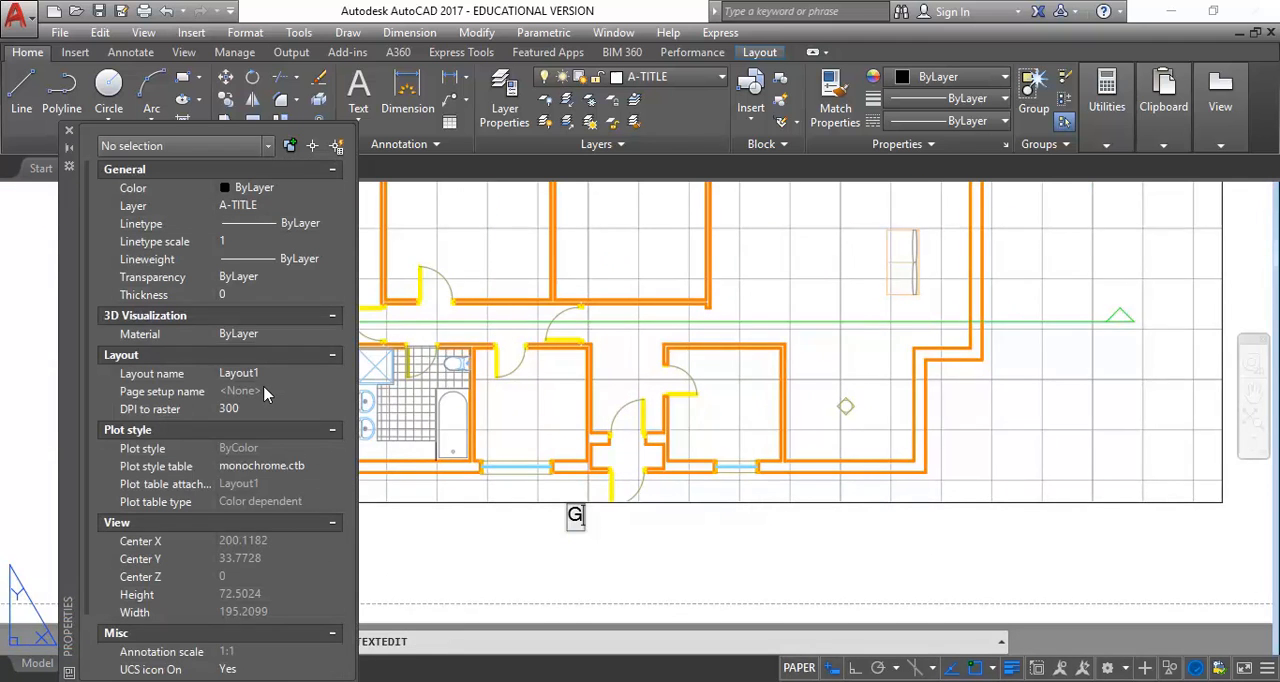
key("BackSpace")
type("Unit 17")
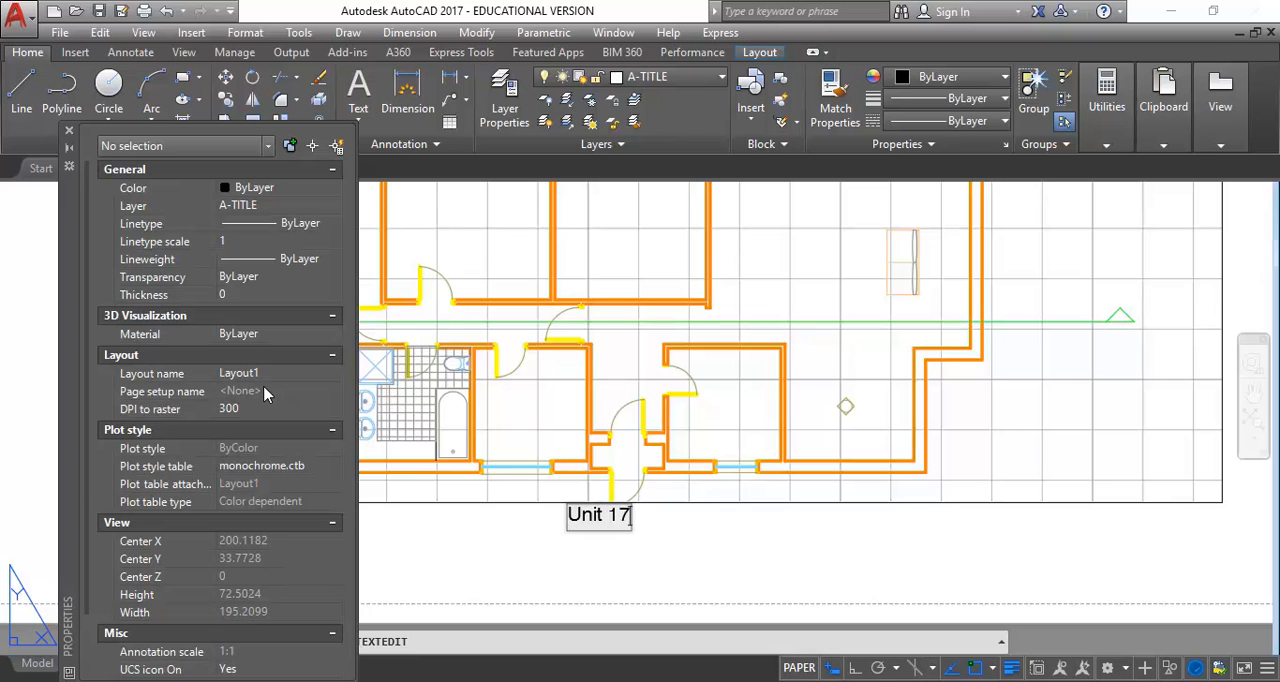
type(" Floor Plan")
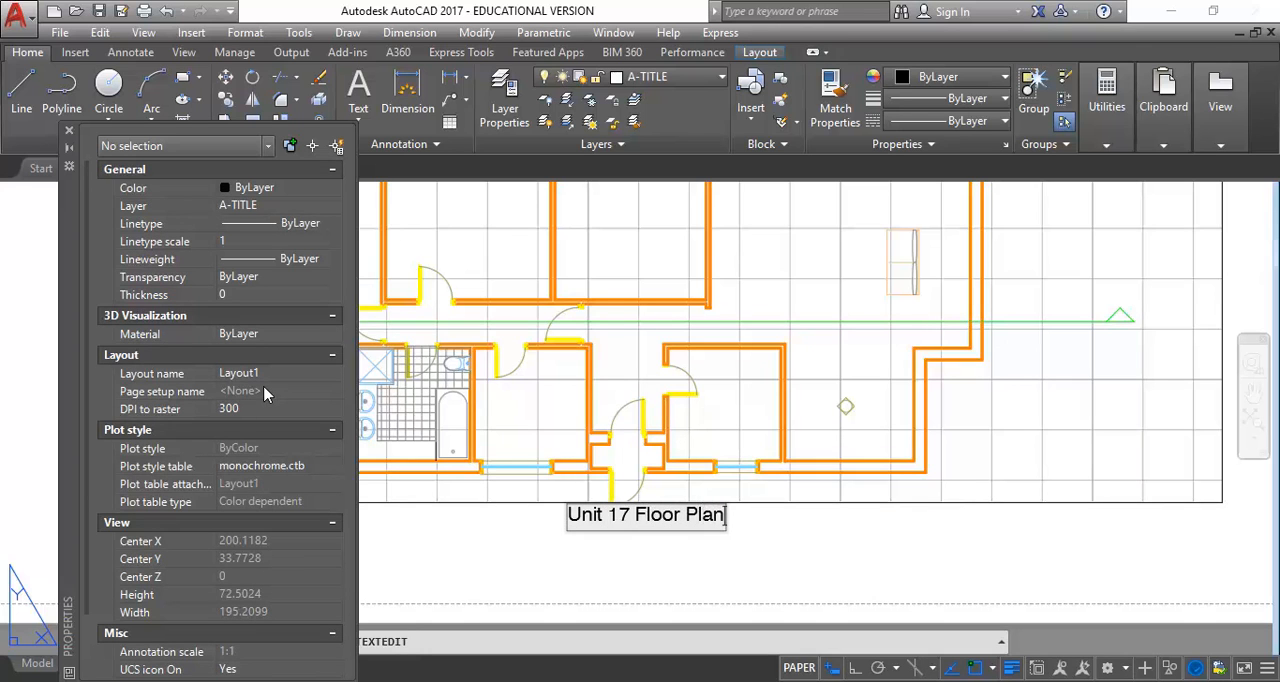
left_click(537, 587)
key("Escape")
key("Escape")
key("Escape")
Set the justification of the Unit 17 Floor Plan label to Center
left_click(619, 514)
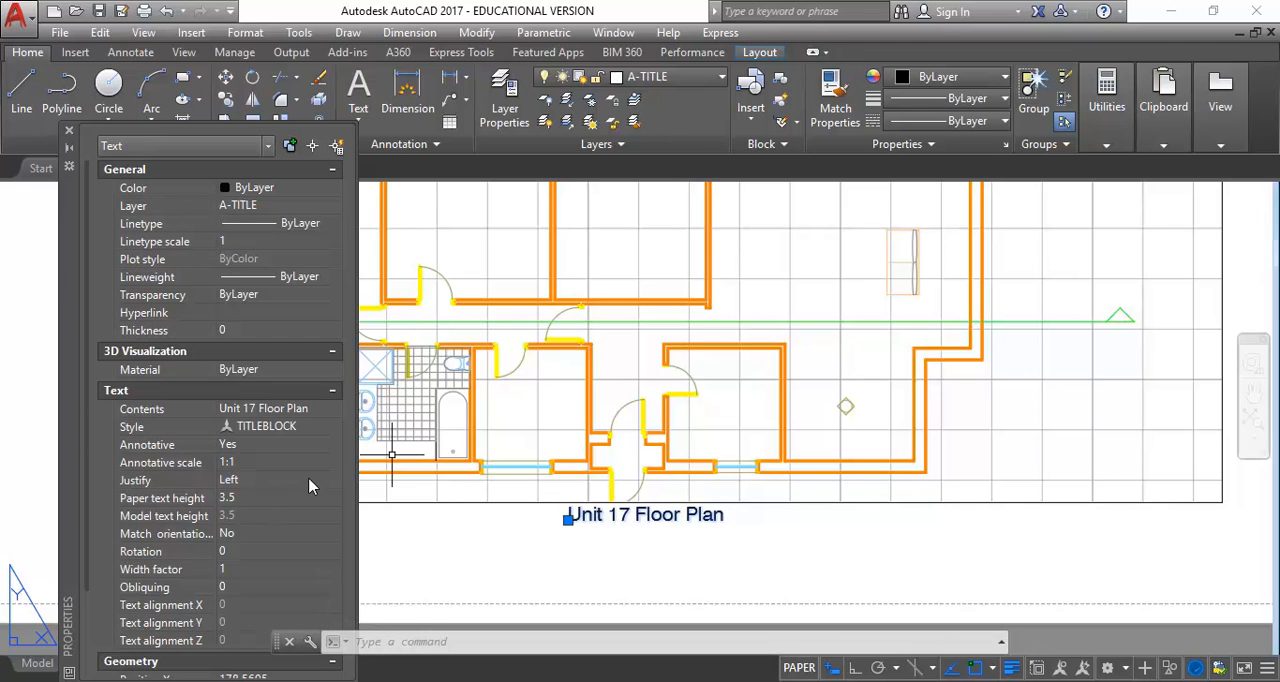
left_click(335, 482)
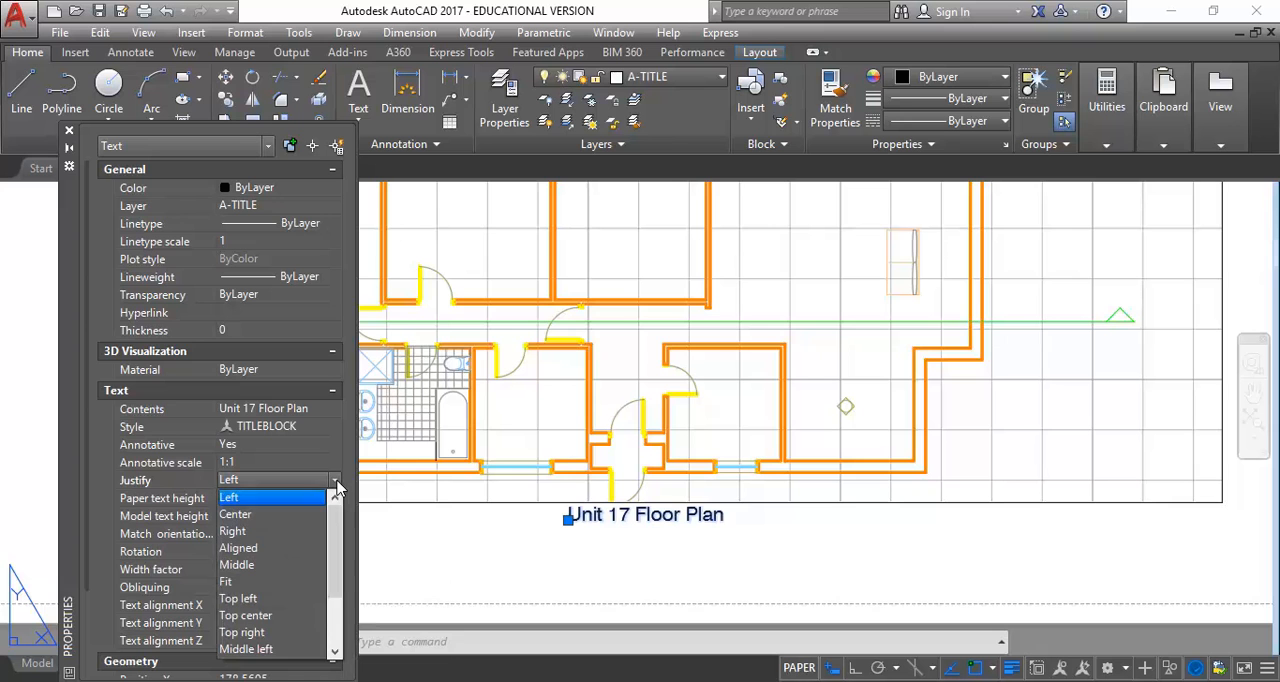
left_click(267, 516)
scroll(718, 510, "down", 4)
key("Escape")
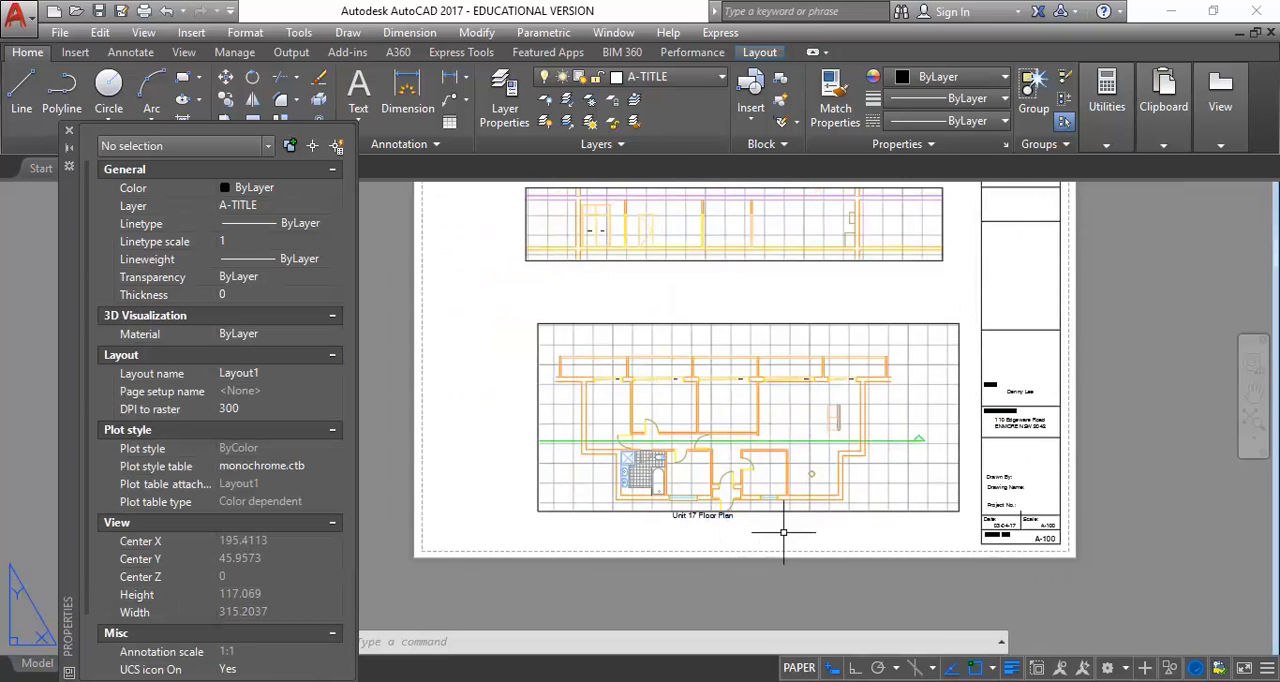
Stretch the lower-right corner of the floor plan viewport inward and slightly down, making the frame narrower and taller
scroll(700, 515, "up", 2)
middle_click_drag(771, 527, 733, 533)
left_click(902, 514)
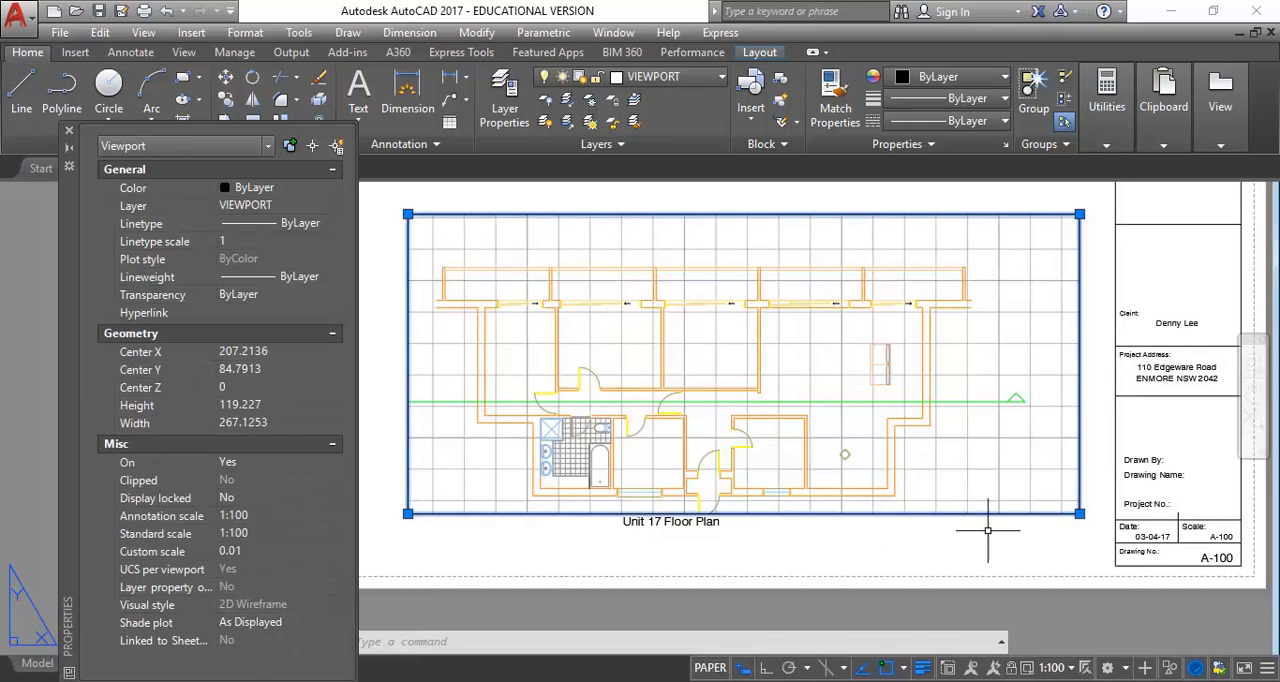
left_click(1077, 518)
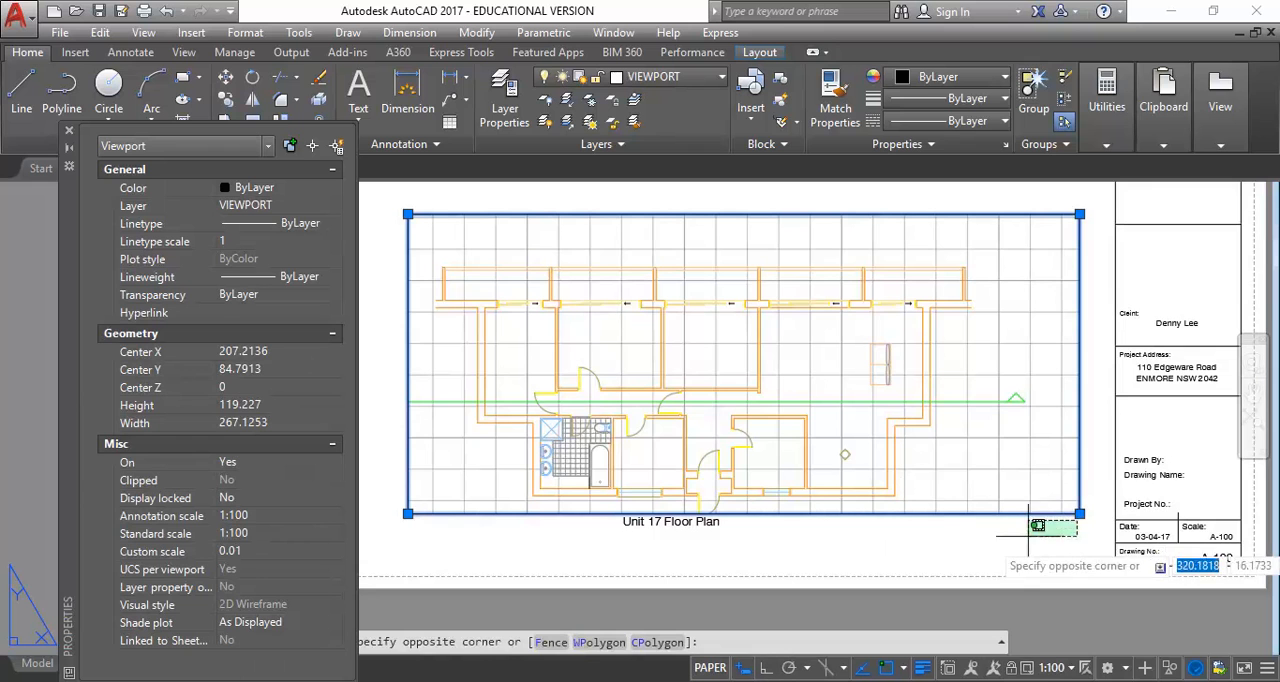
left_click(1080, 513)
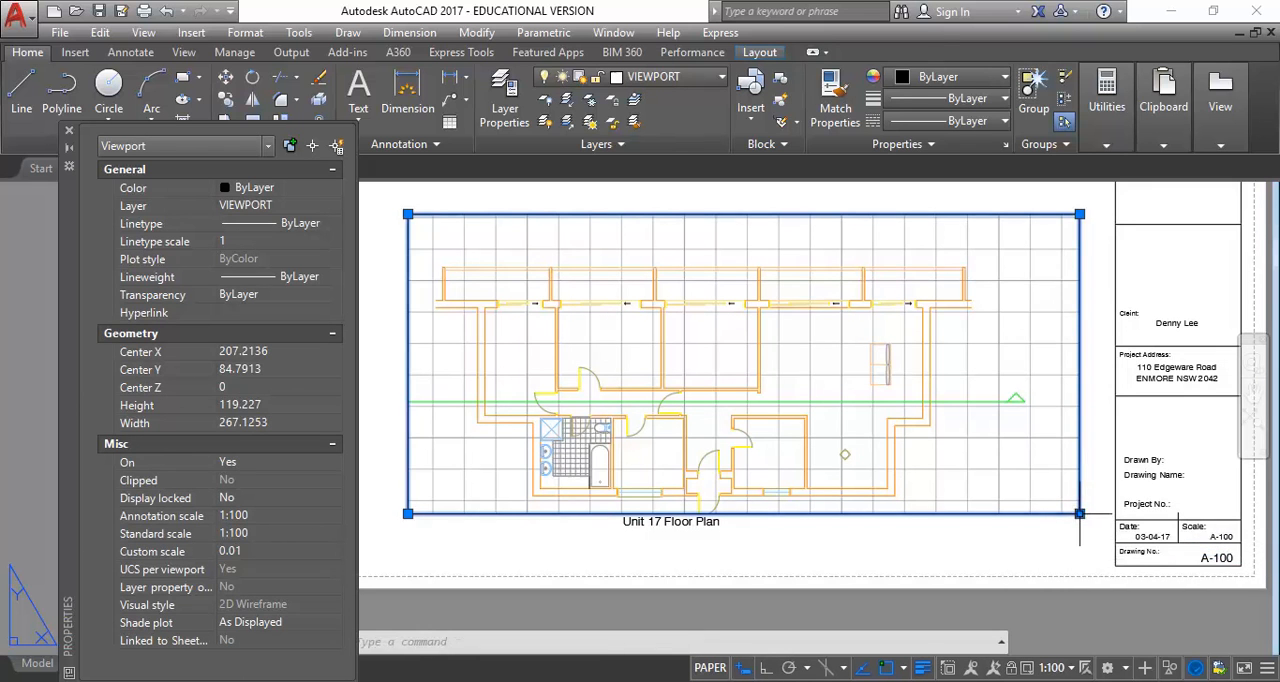
left_click(1080, 513)
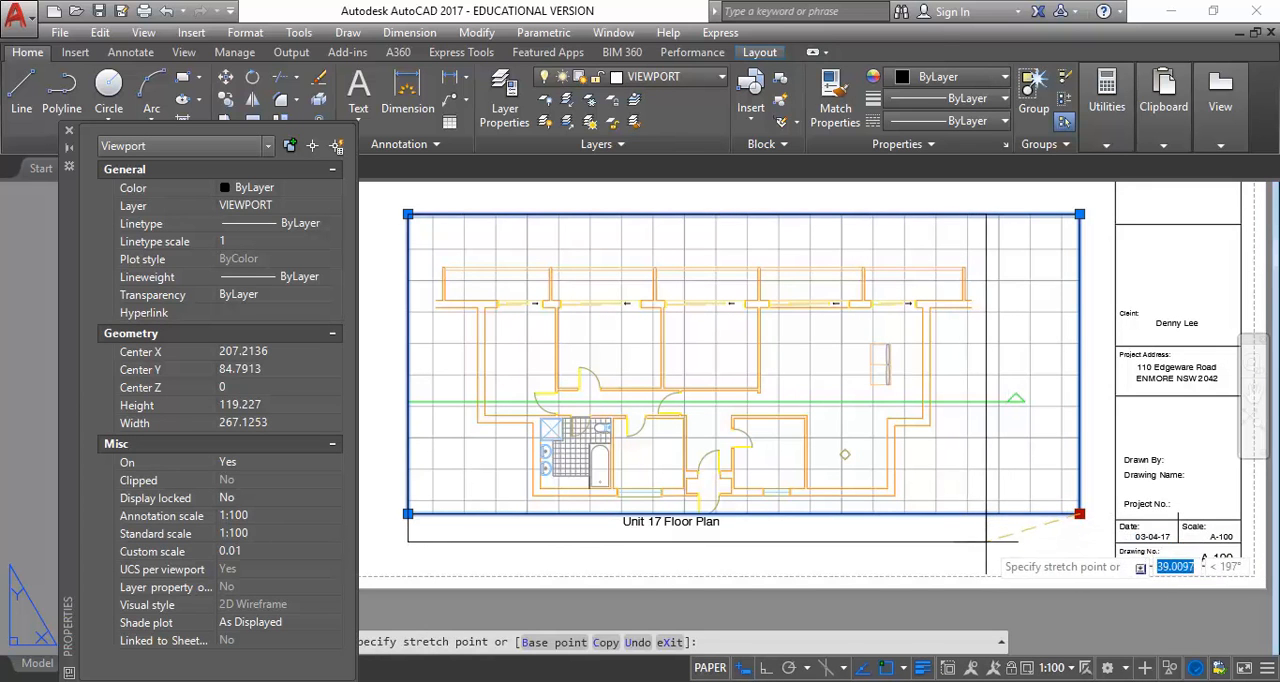
left_click(1000, 536)
key("Escape")
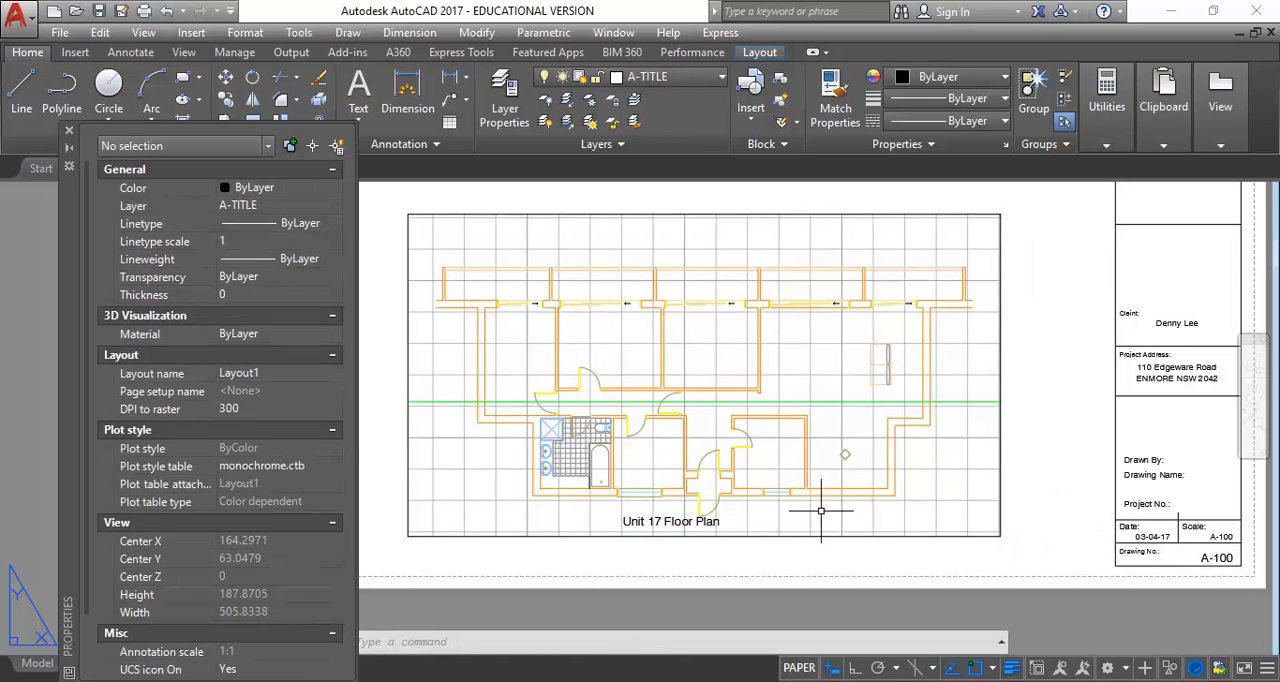
Move the Unit 17 Floor Plan label to the middle of the viewport's bottom edge, and straight down just below it with Ortho on
left_click(672, 522)
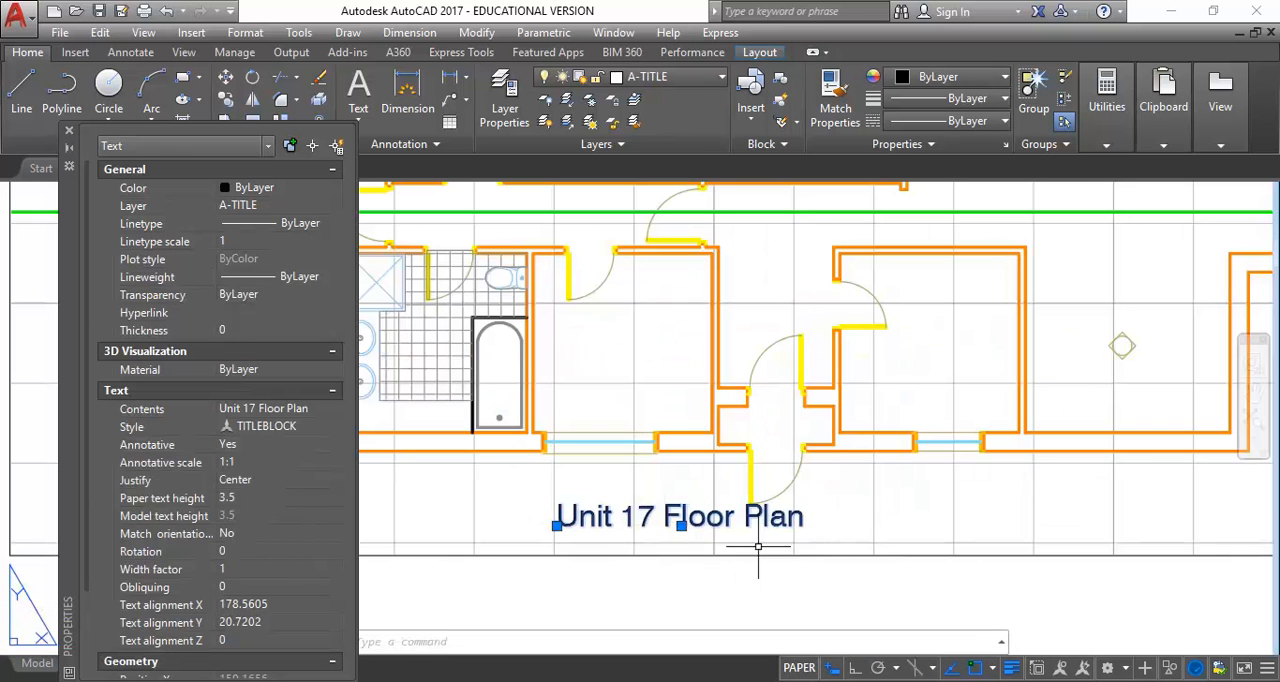
left_click(681, 525)
scroll(661, 557, "up", 5)
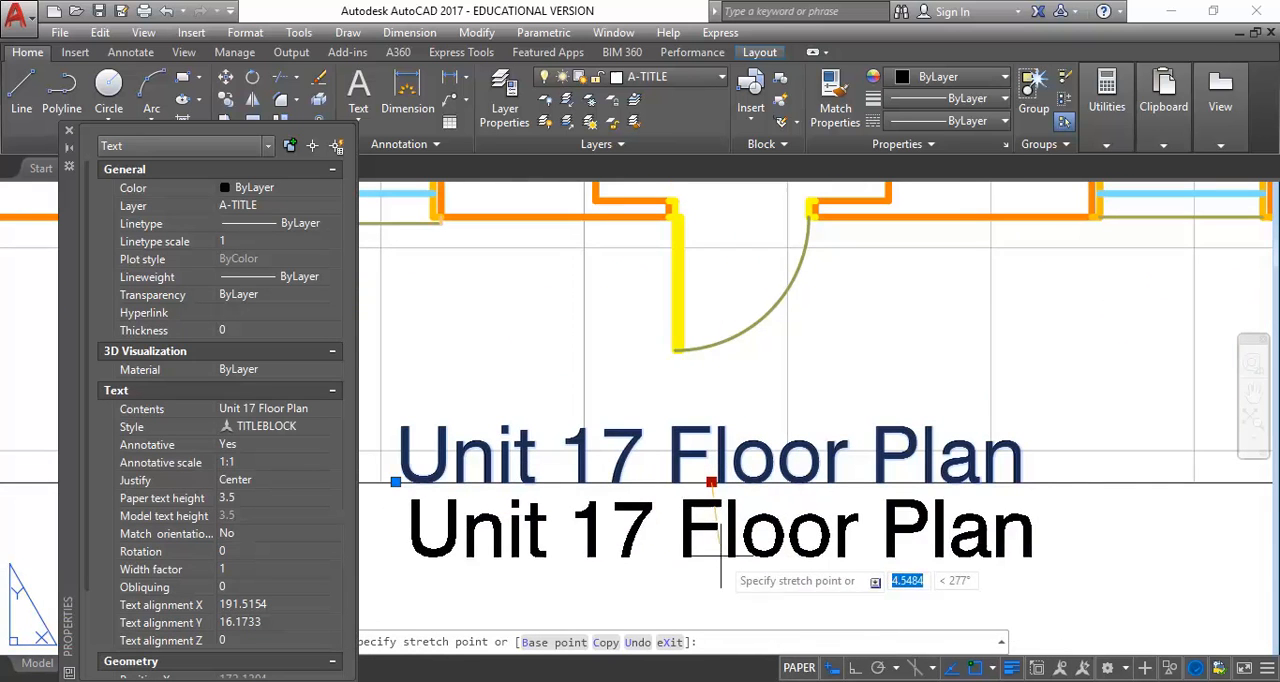
left_click(857, 669)
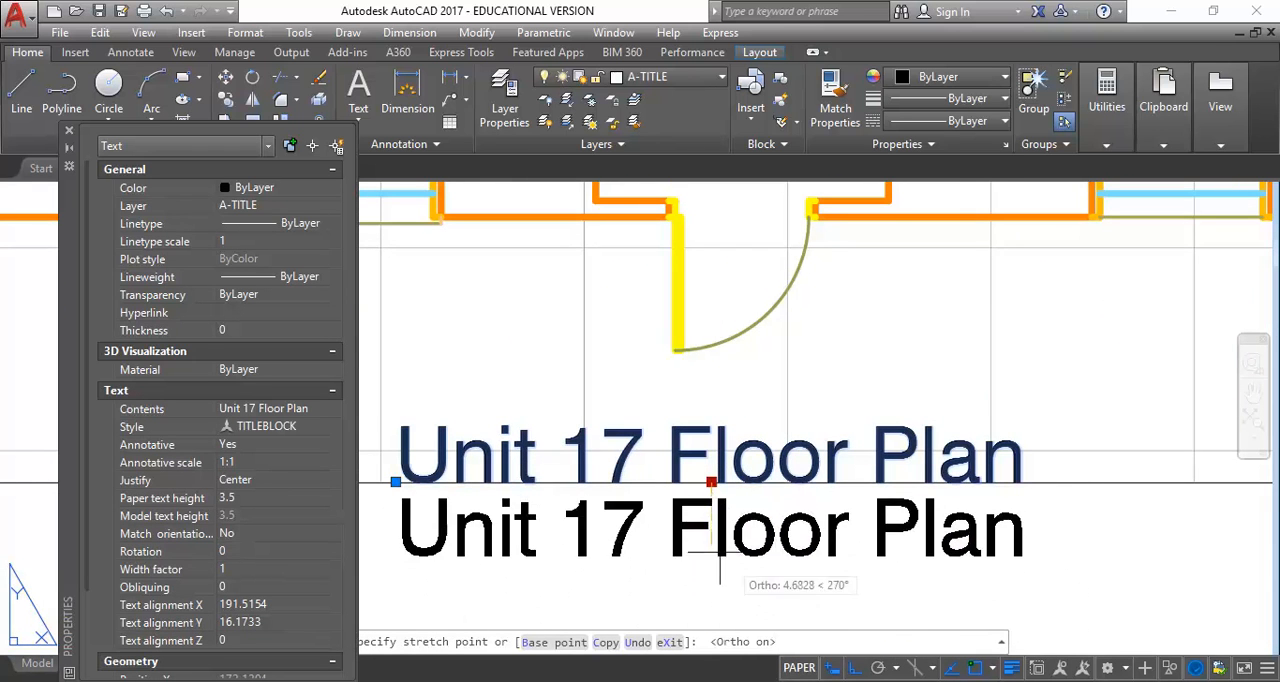
left_click(711, 558)
scroll(690, 520, "down", 5)
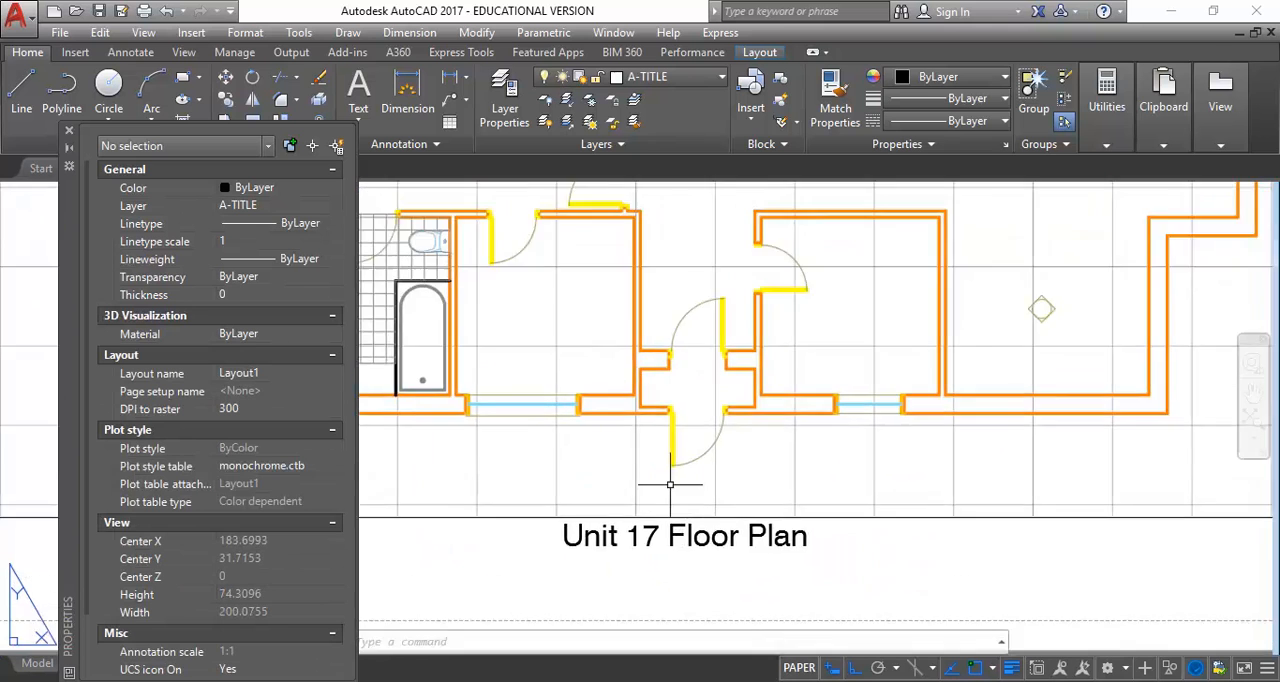
Close the Properties palette to clear the view of the Layout1 sheet
scroll(600, 455, "down", 2)
middle_click_drag(598, 452, 570, 463)
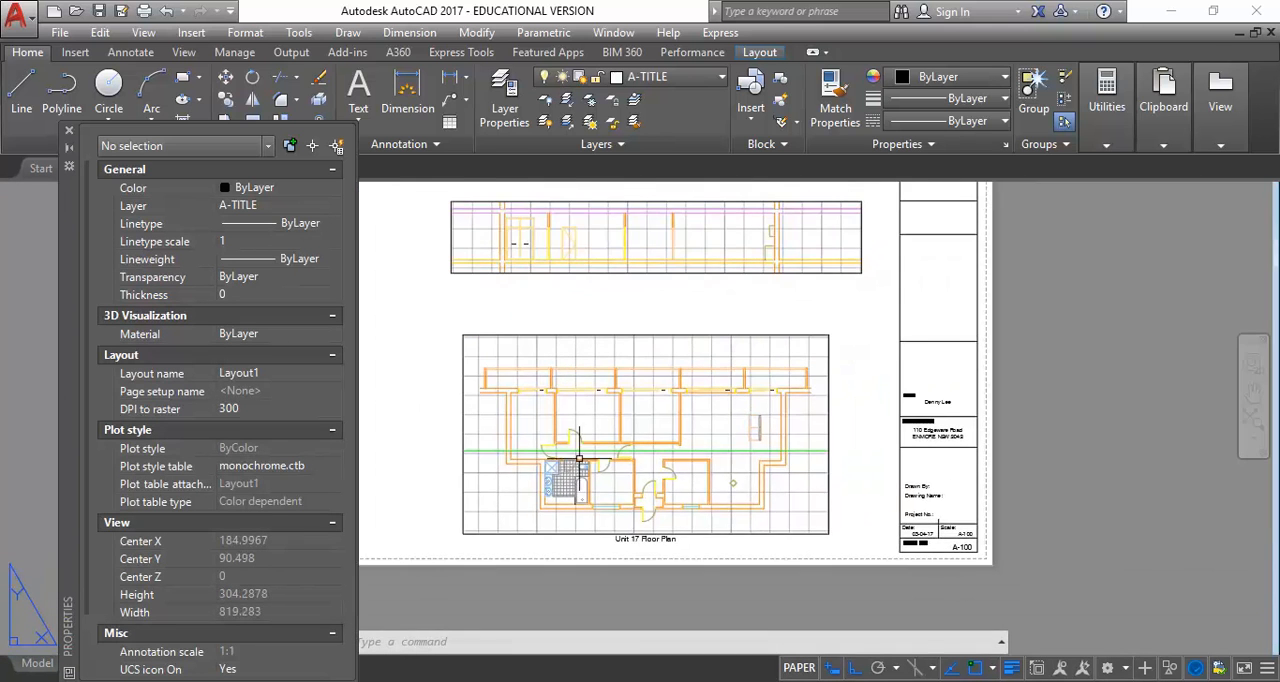
scroll(582, 464, "up", 2)
middle_click_drag(581, 515, 632, 513)
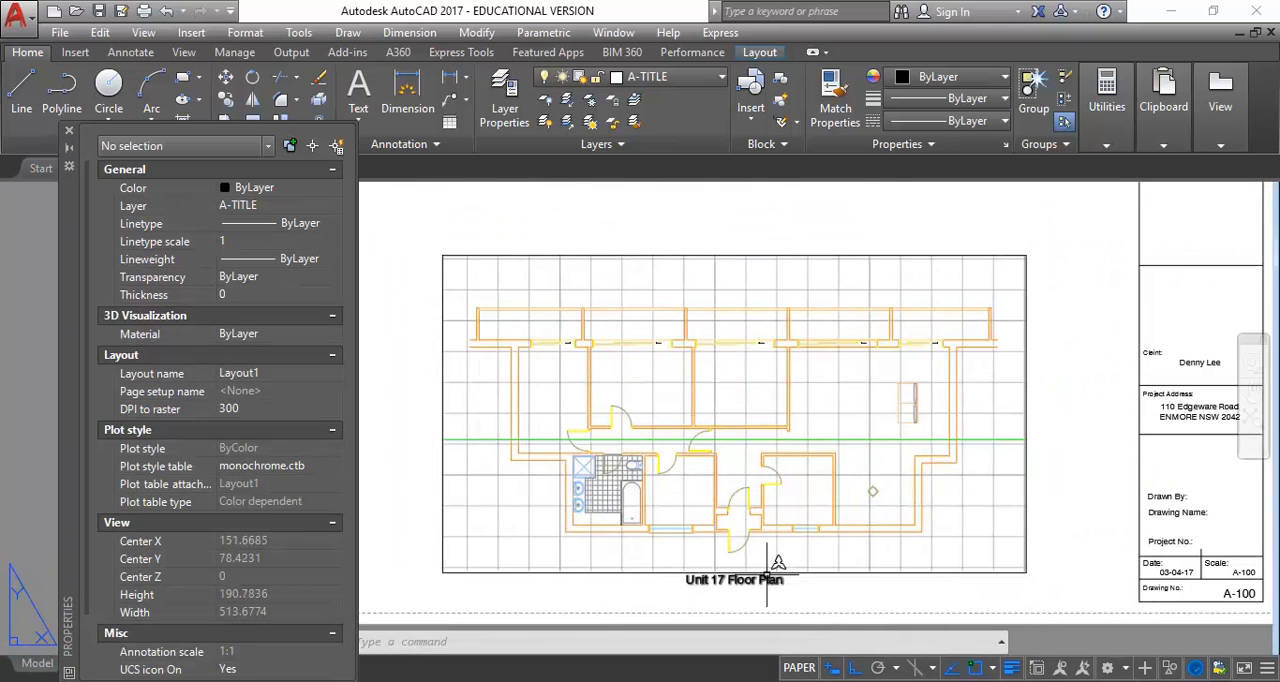
left_click(69, 130)
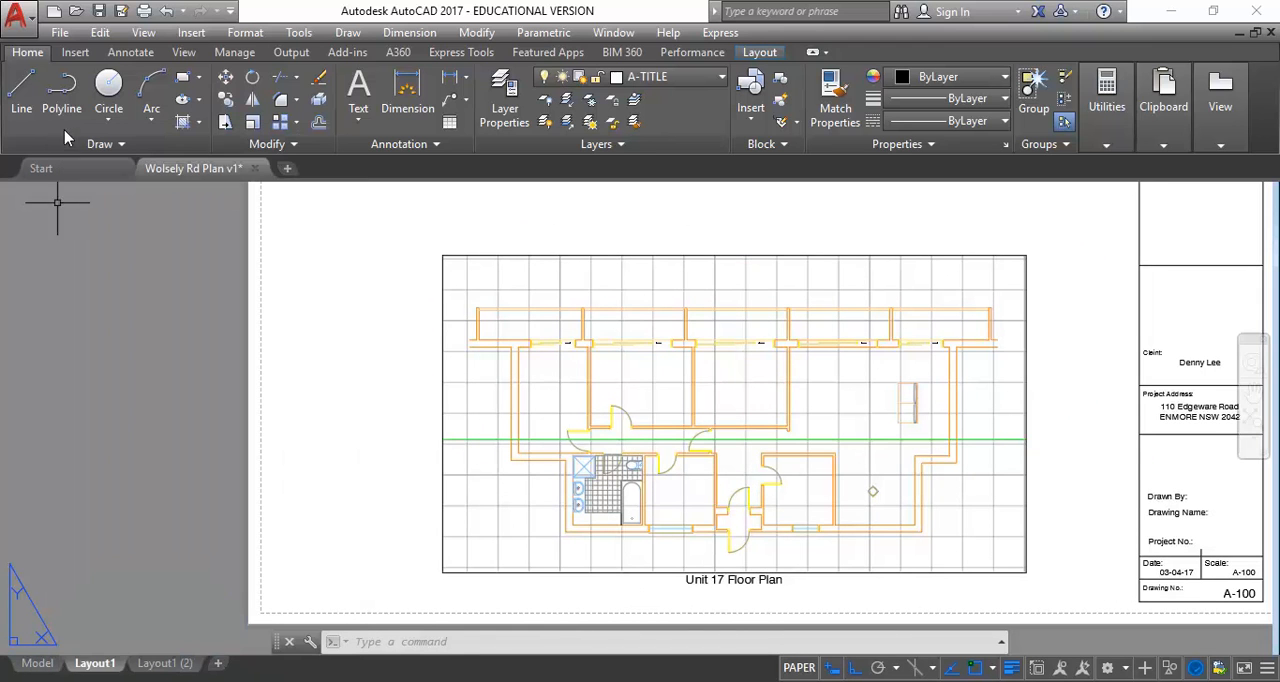
Create a copy of Layout1 placed before Layout1 (2)
right_click(92, 667)
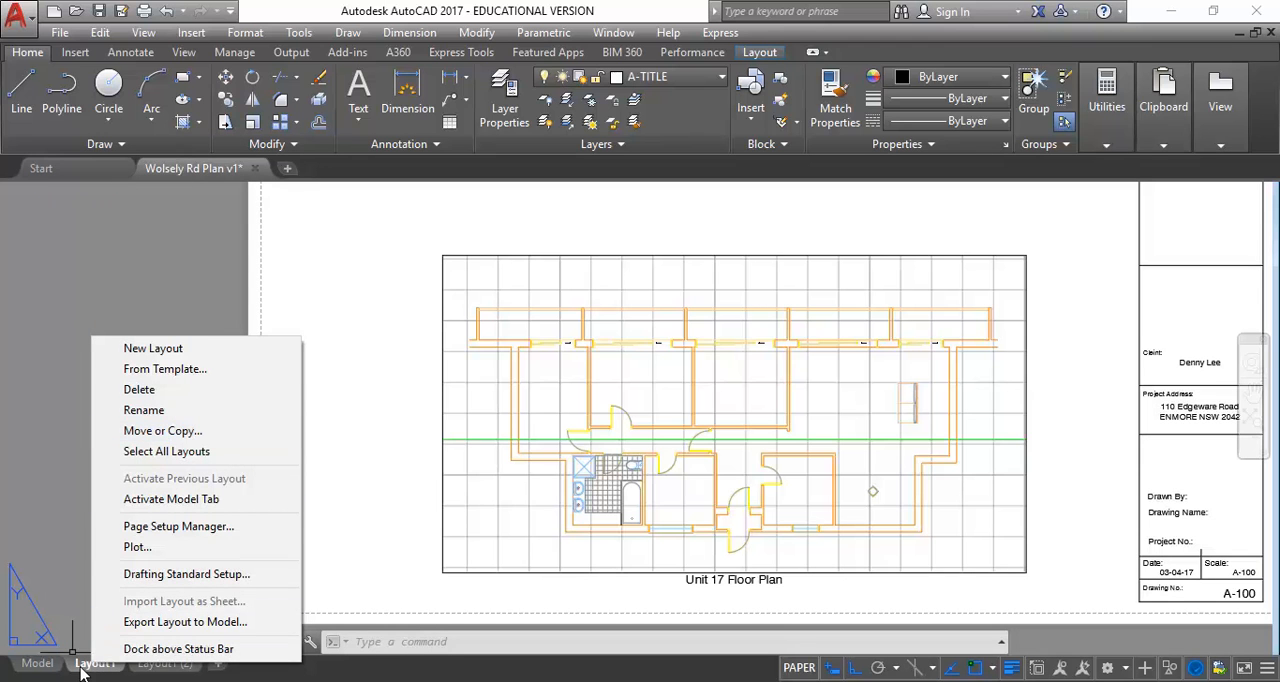
left_click(163, 431)
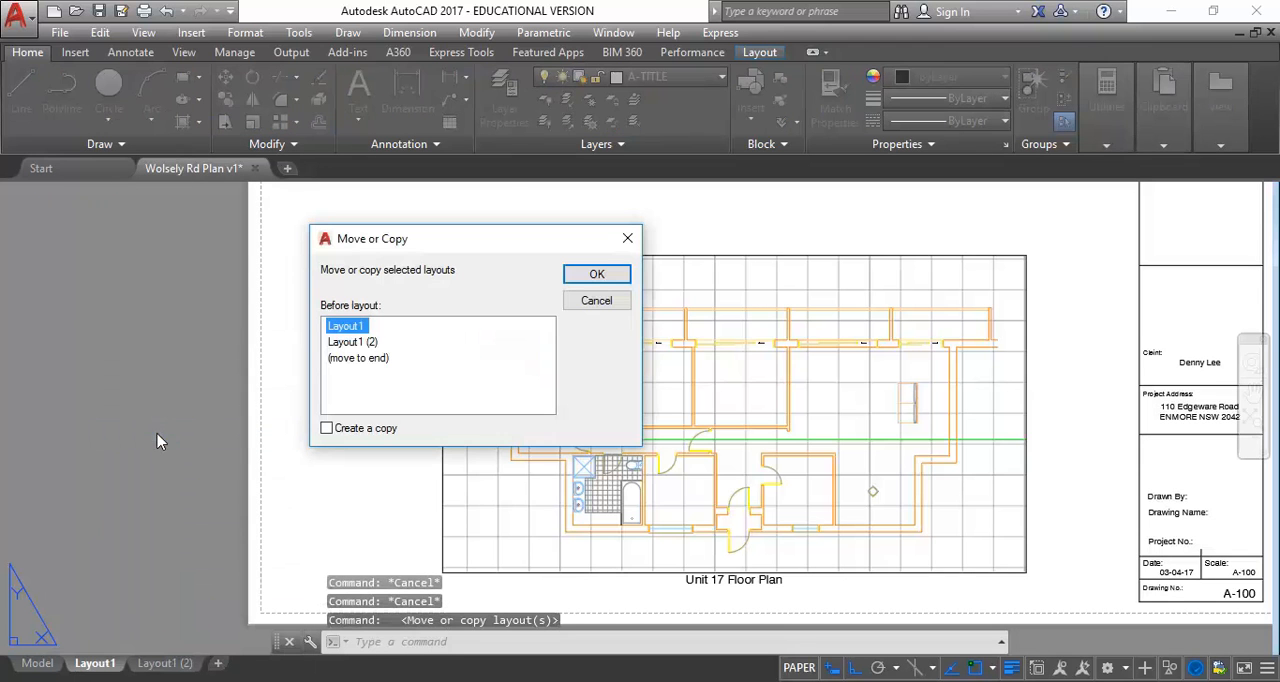
left_click(328, 431)
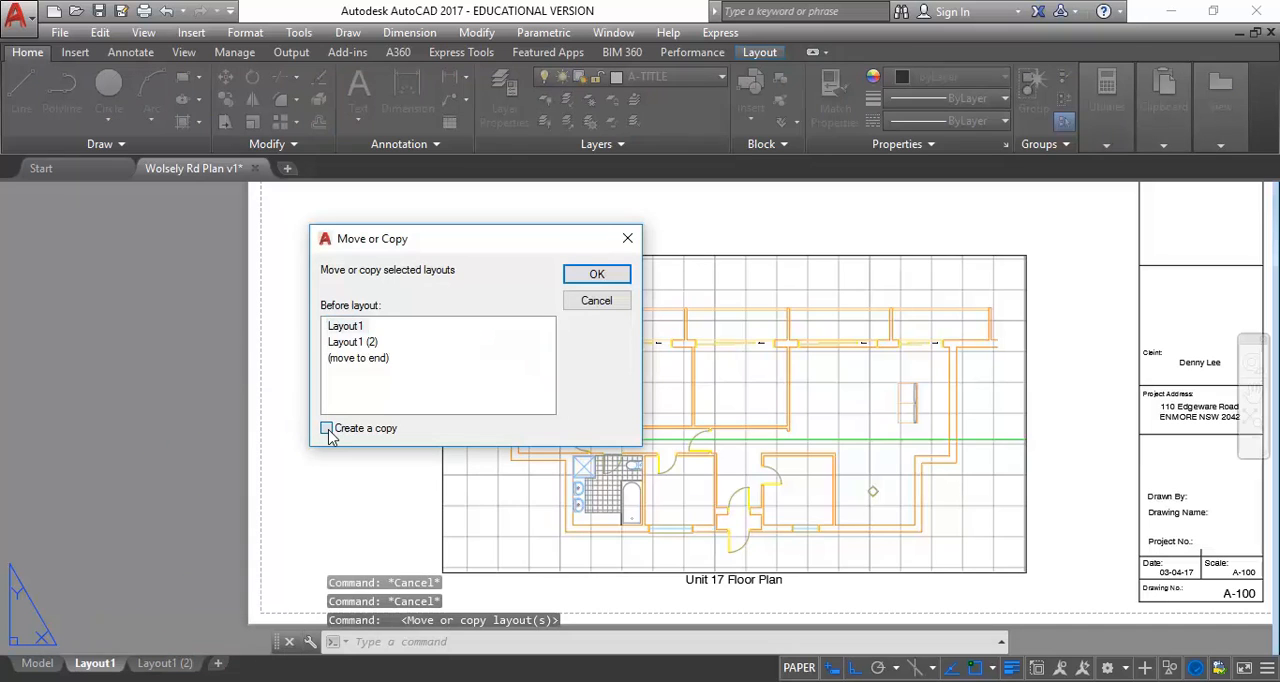
left_click(343, 342)
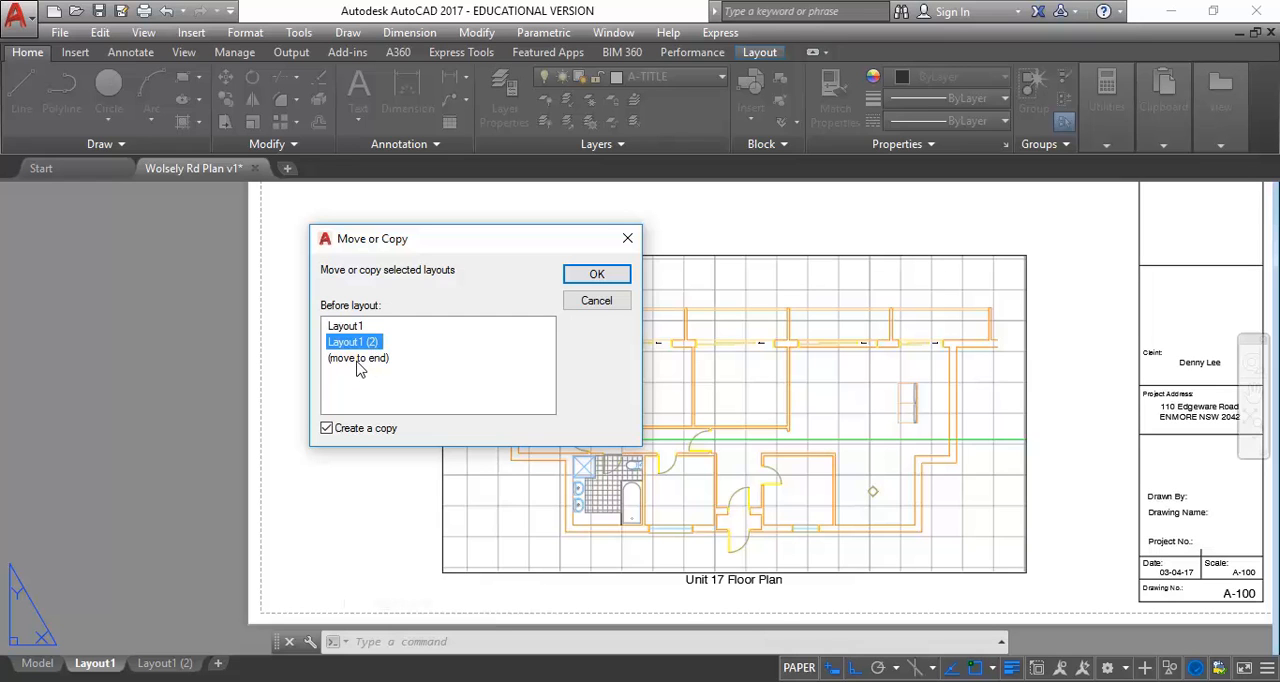
left_click(358, 359)
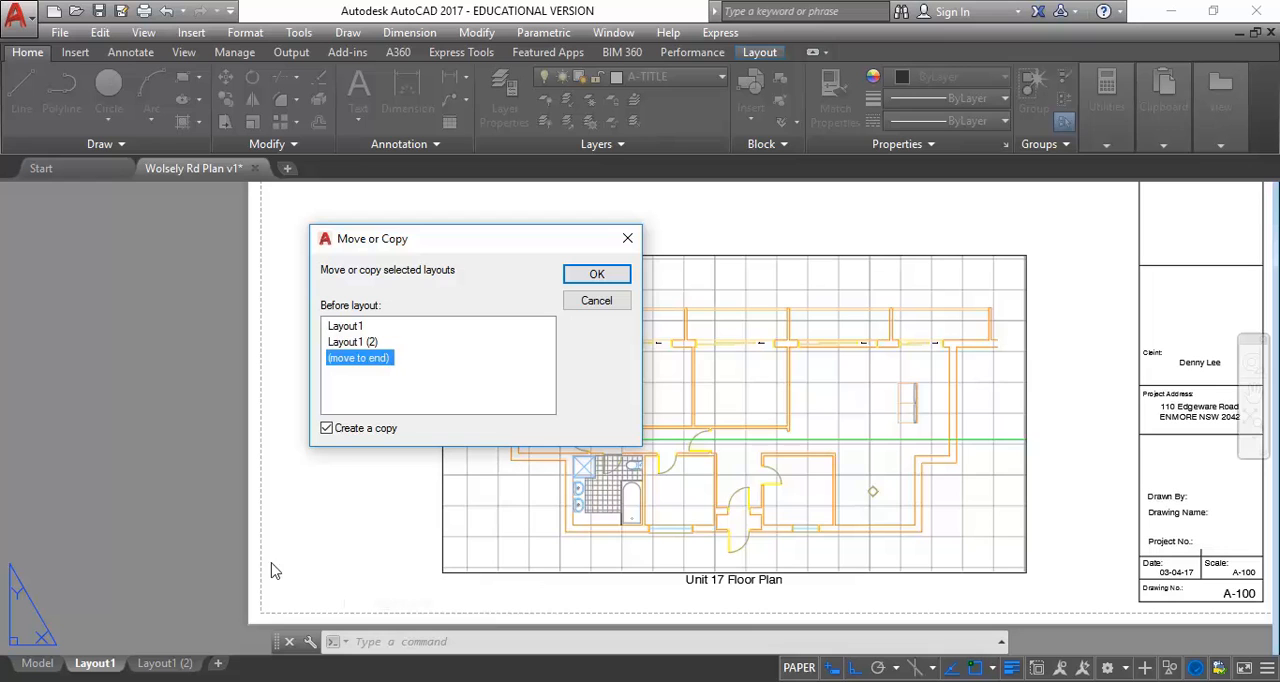
left_click(356, 343)
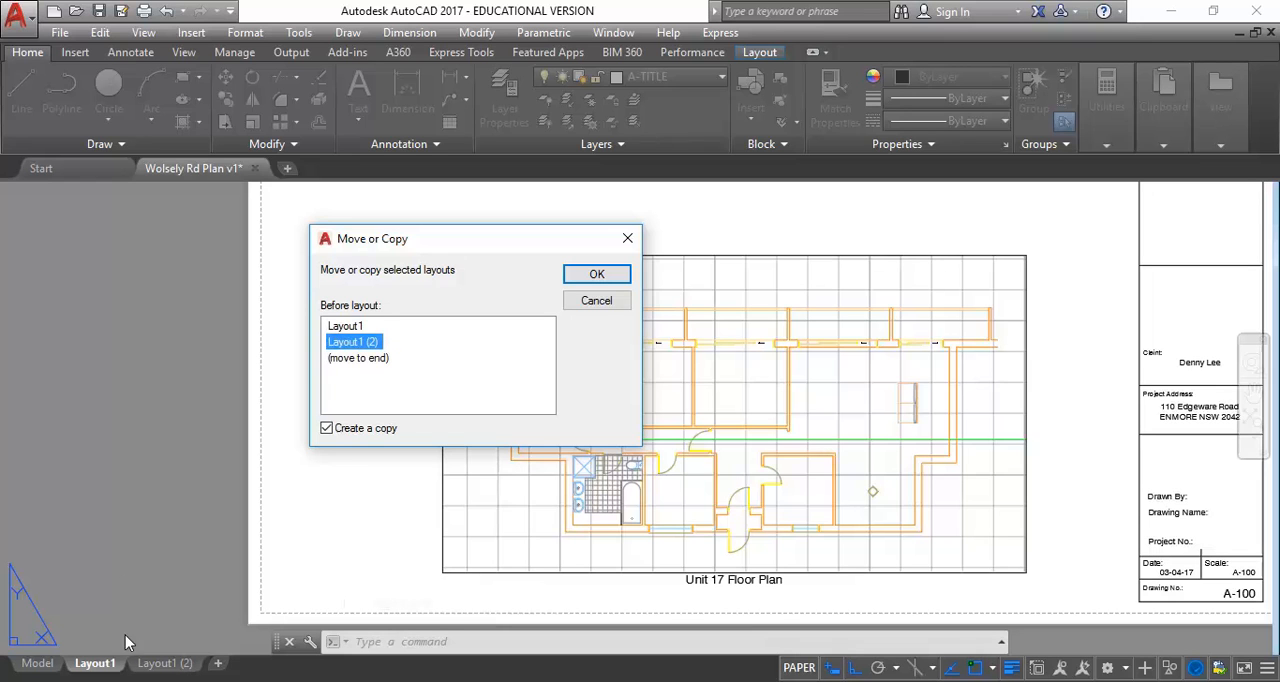
left_click(600, 275)
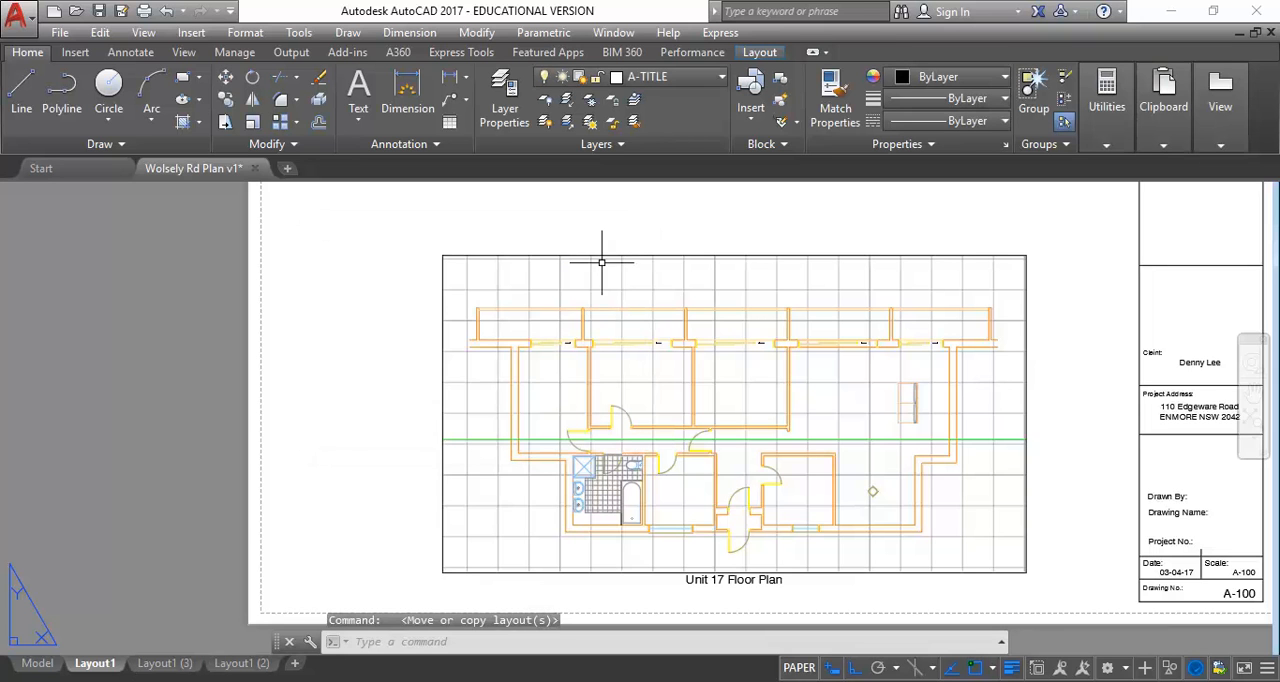
On the copied sheet Layout1 (3), change the label below the floor plan viewport to "Unit 17 Reflected Ceiling Plan"
left_click(166, 666)
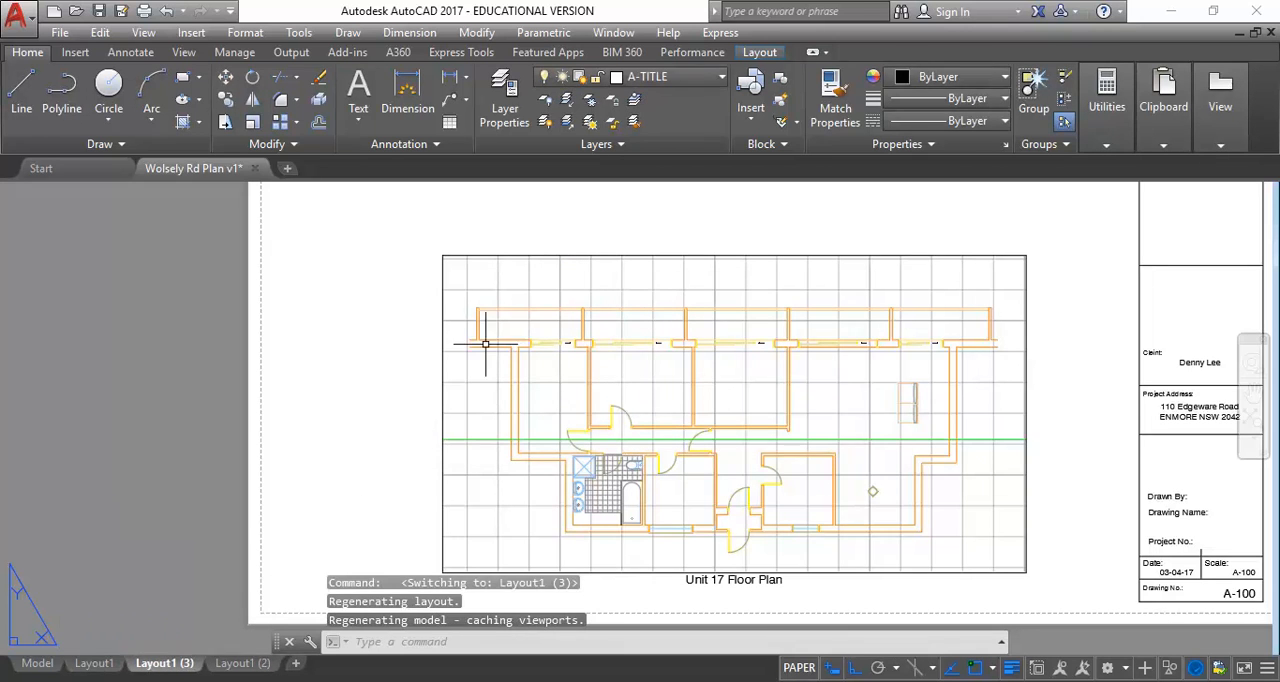
scroll(570, 315, "down", 2)
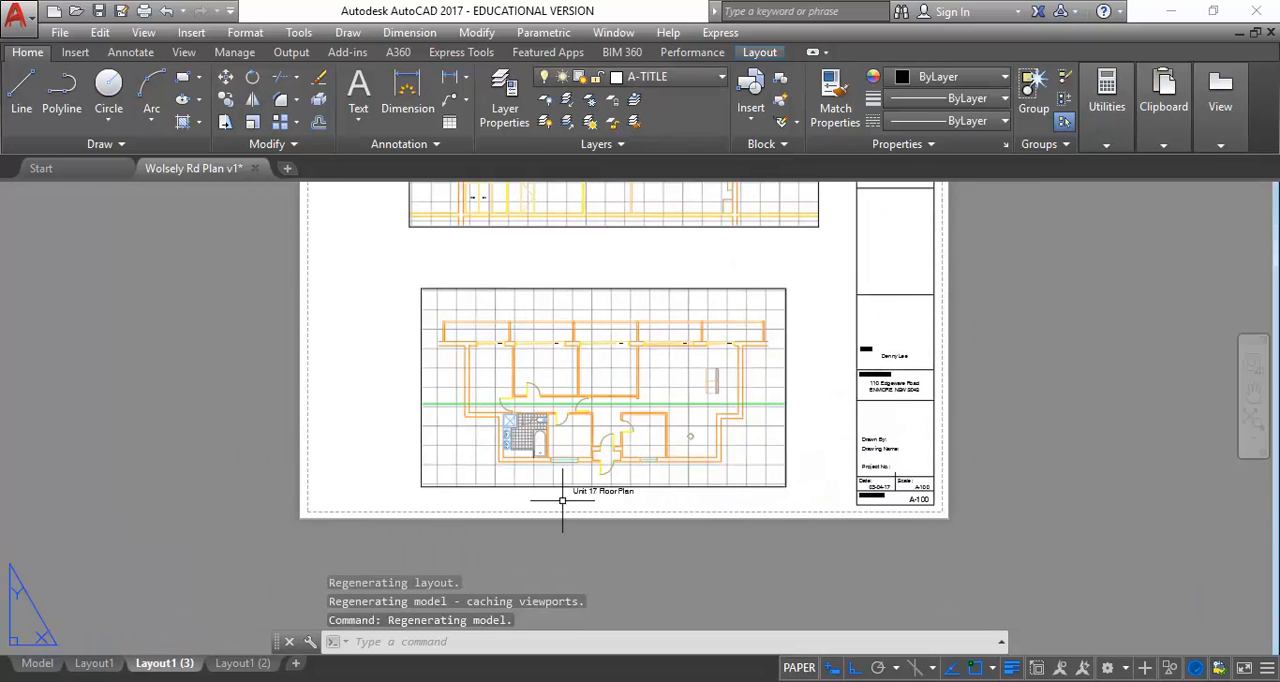
scroll(562, 500, "up", 4)
left_click(655, 486)
left_click(671, 486)
double_click(673, 485)
left_click(659, 481)
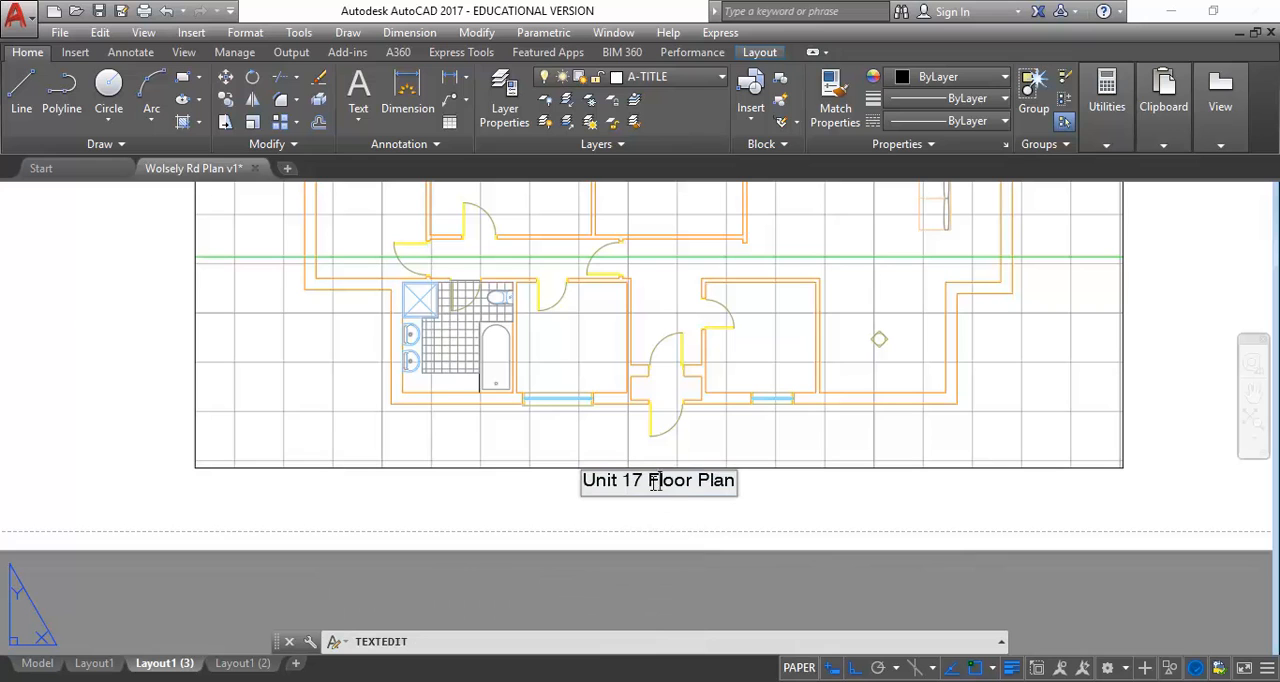
left_click_drag(649, 482, 691, 470)
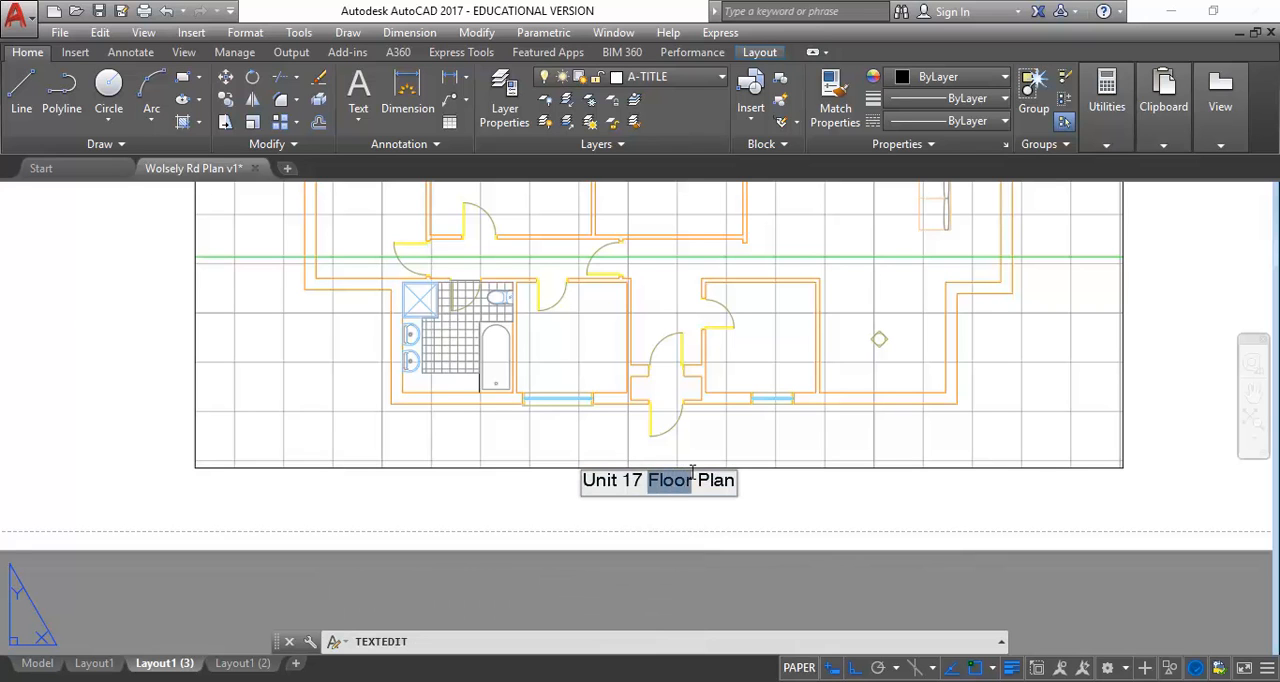
type("Re")
type("flected")
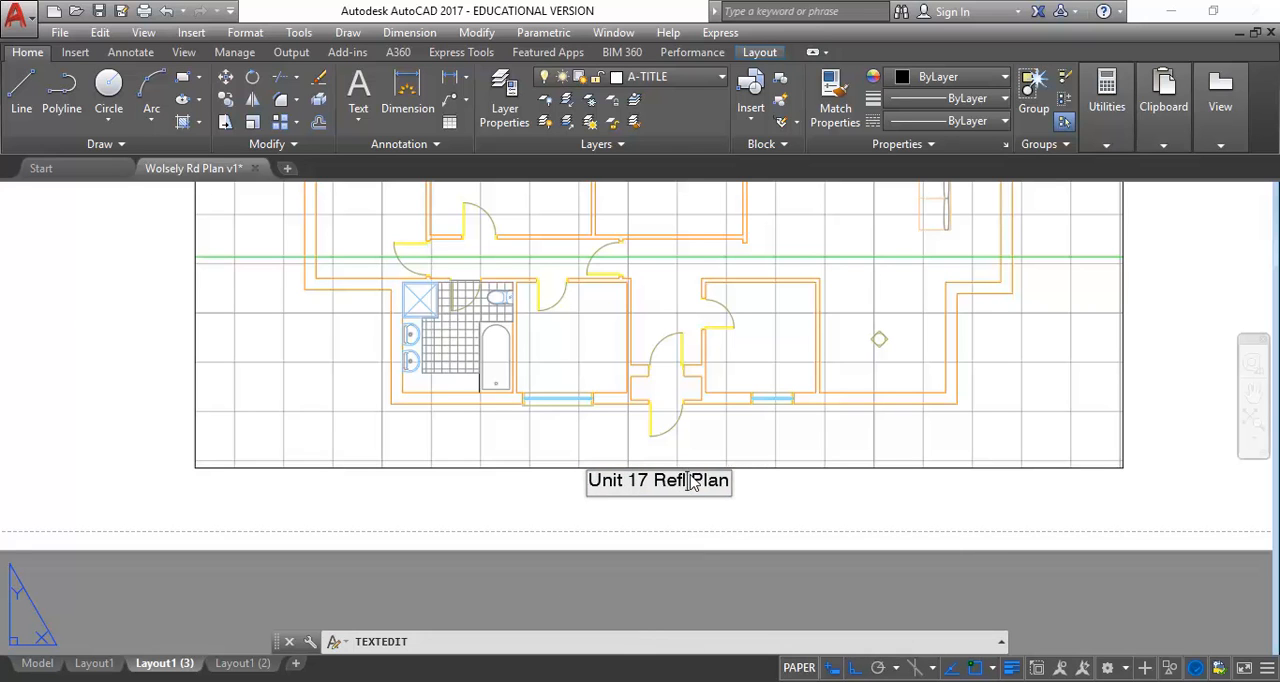
type(" Ceiling")
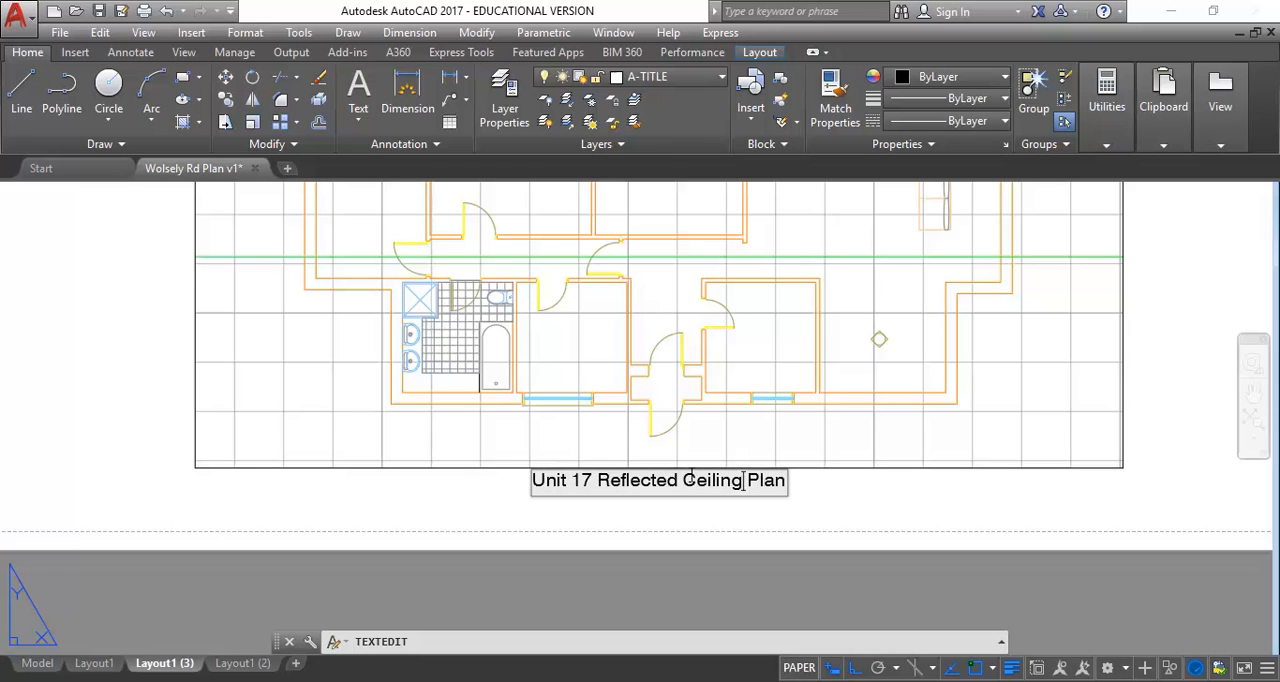
Finish editing the reflected ceiling plan label below the viewport on Layout1 (3) and end the text edit command
left_click(786, 497)
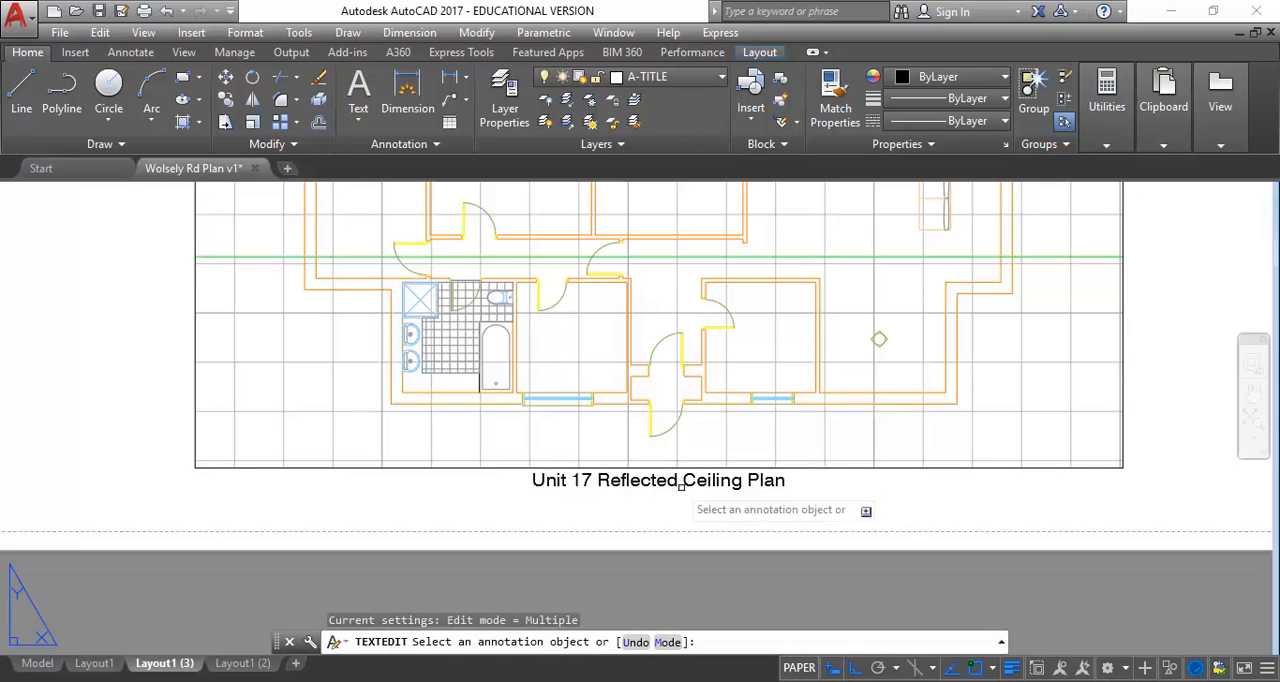
key("Escape")
scroll(640, 440, "down", 3)
scroll(616, 440, "up", 4)
scroll(600, 410, "down", 2)
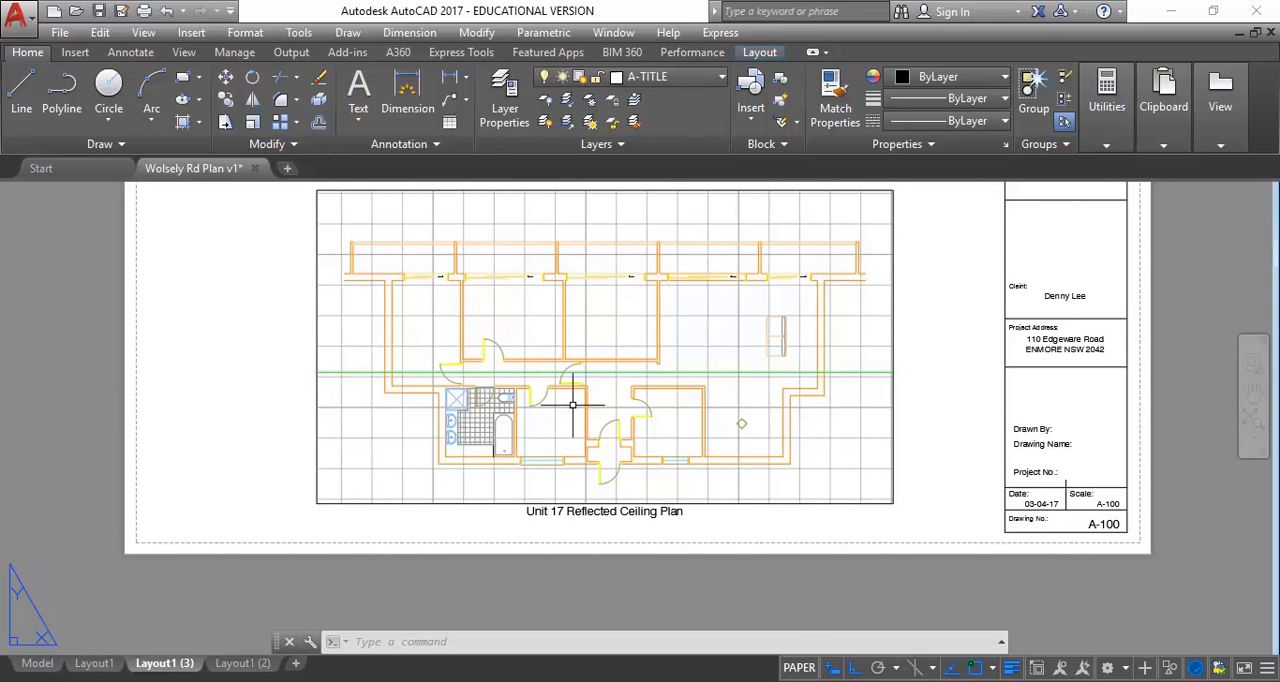
middle_click_drag(422, 379, 379, 441)
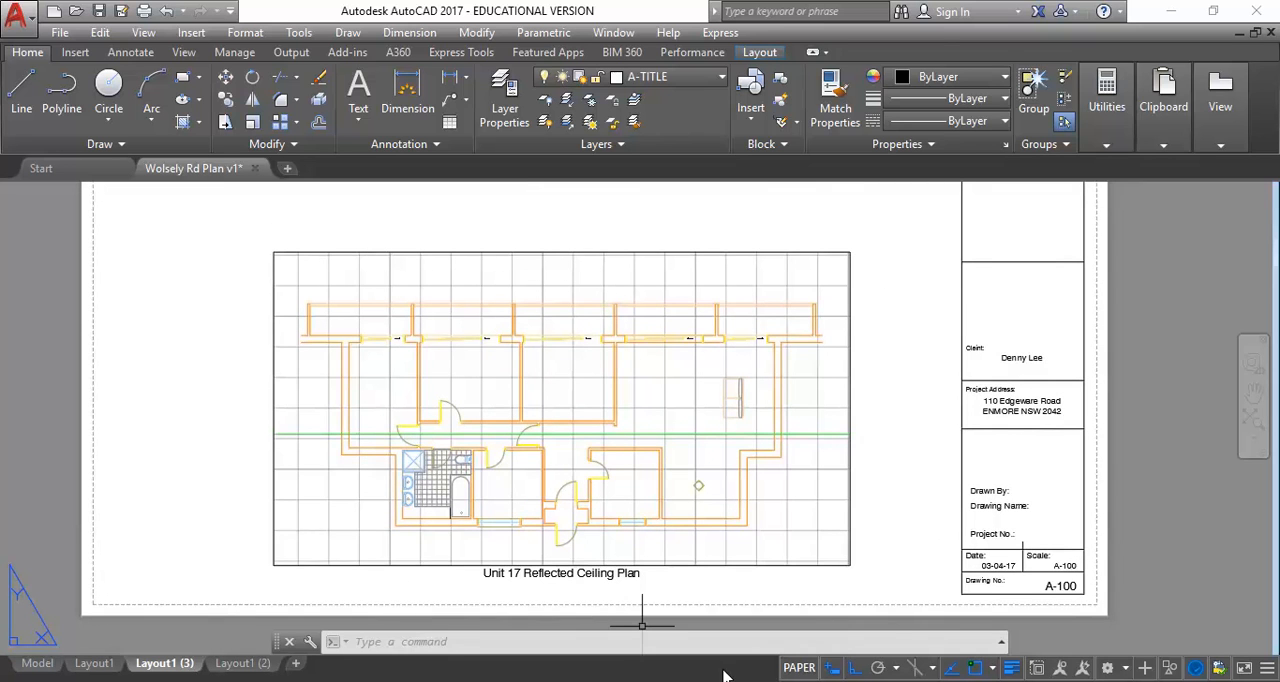
Switch from paper space to model space inside the reflected ceiling plan viewport
left_click(797, 668)
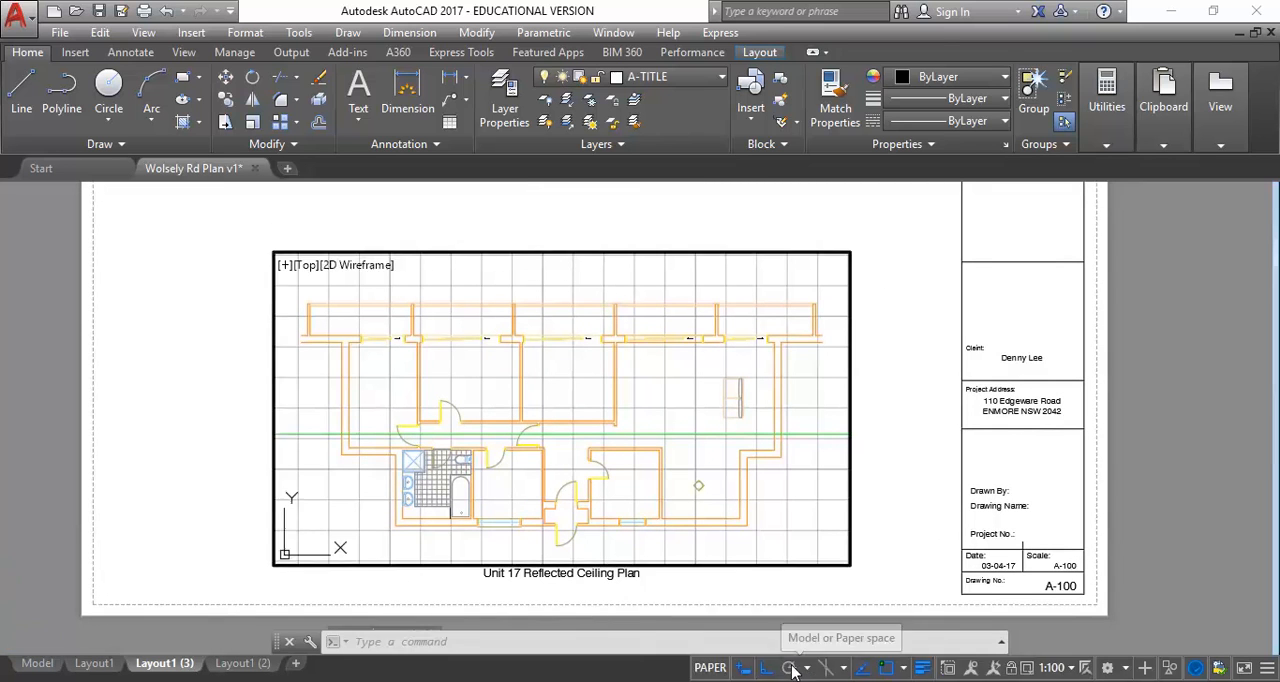
left_click(648, 670)
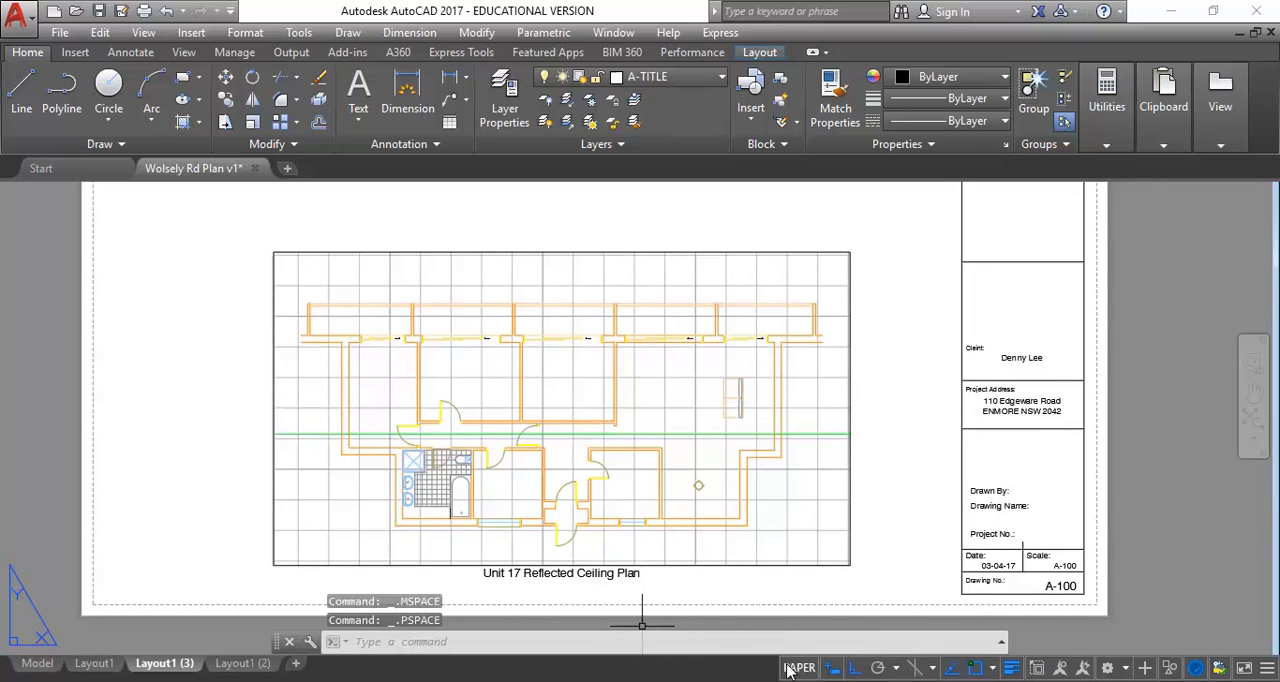
left_click(799, 668)
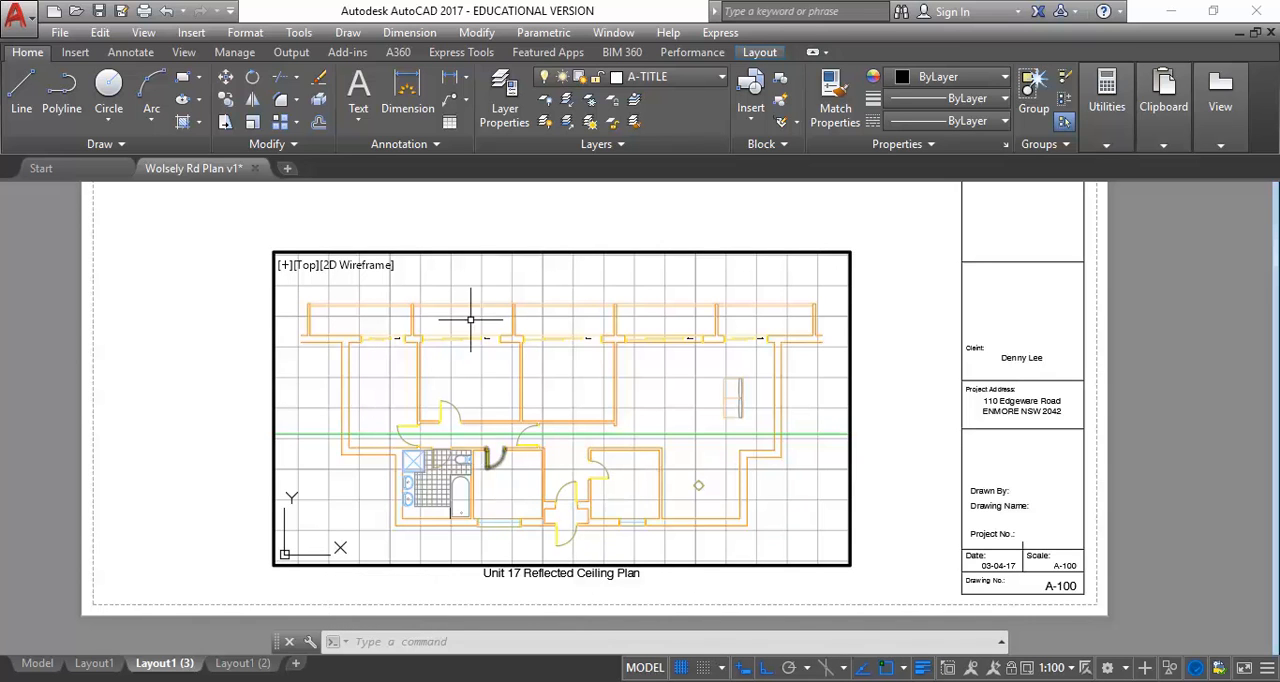
Select the bathroom floor tile hatch to check which layer it is on, and clear the selection
left_click(437, 488)
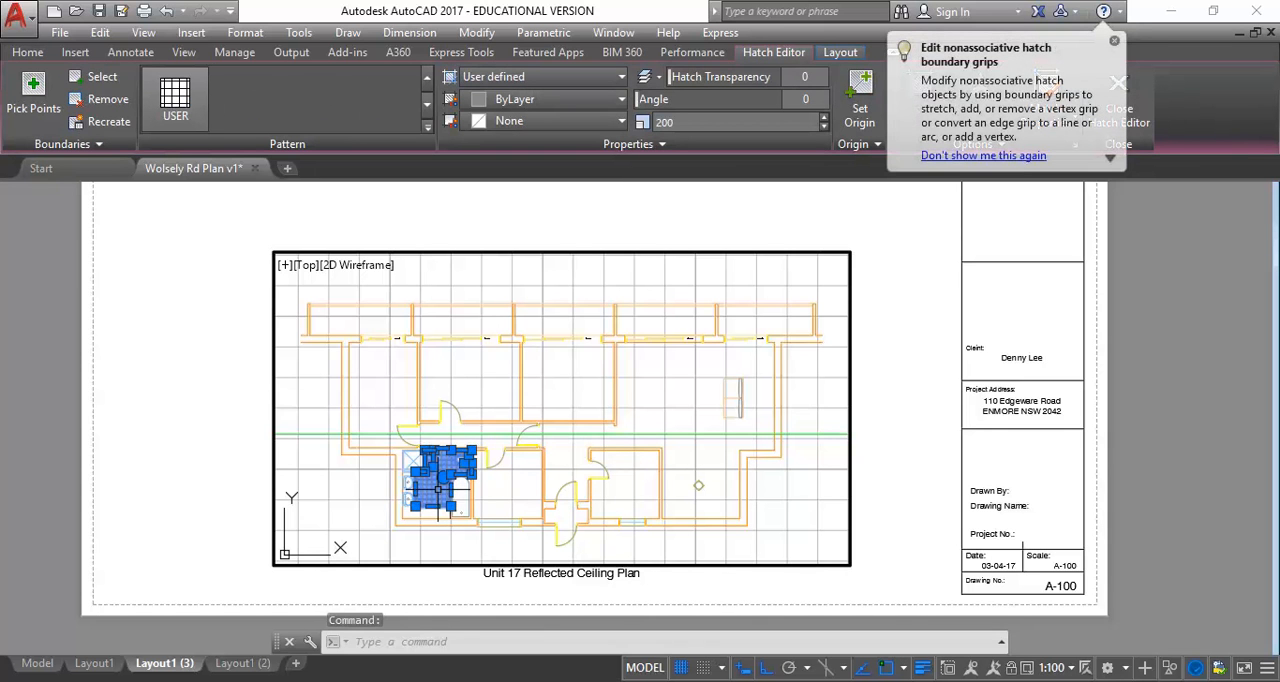
left_click(192, 100)
left_click(28, 53)
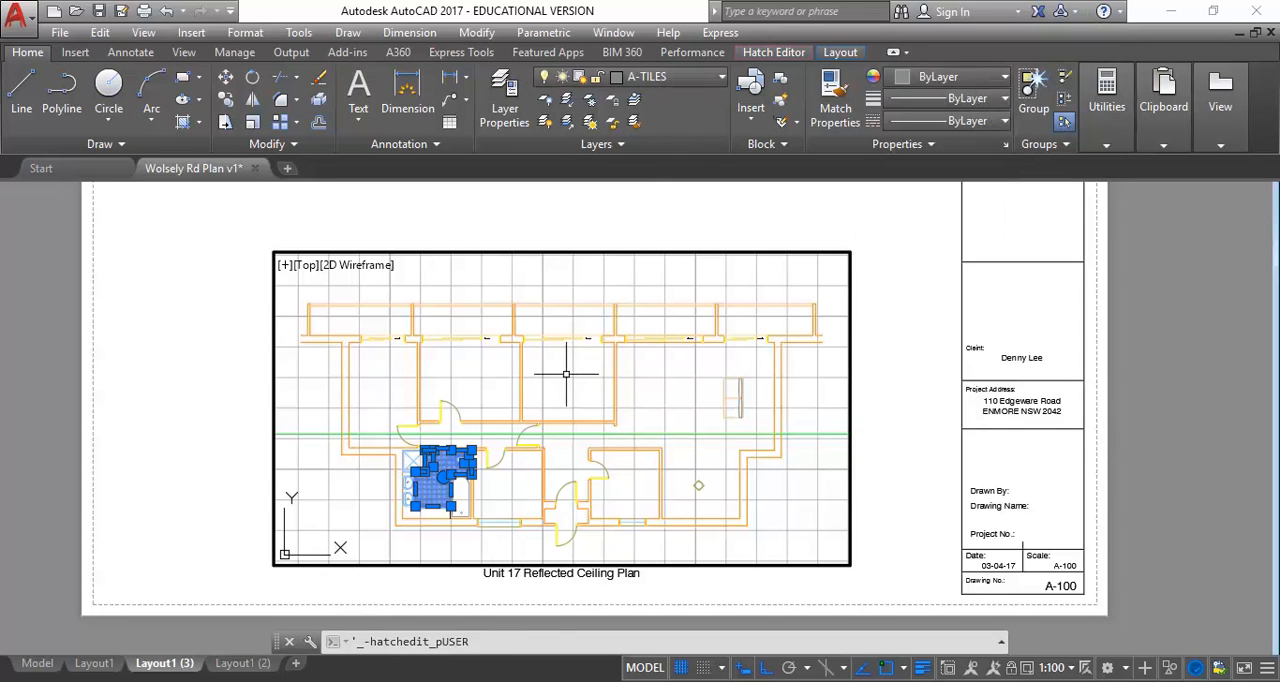
key("Escape")
key("Escape")
key("Escape")
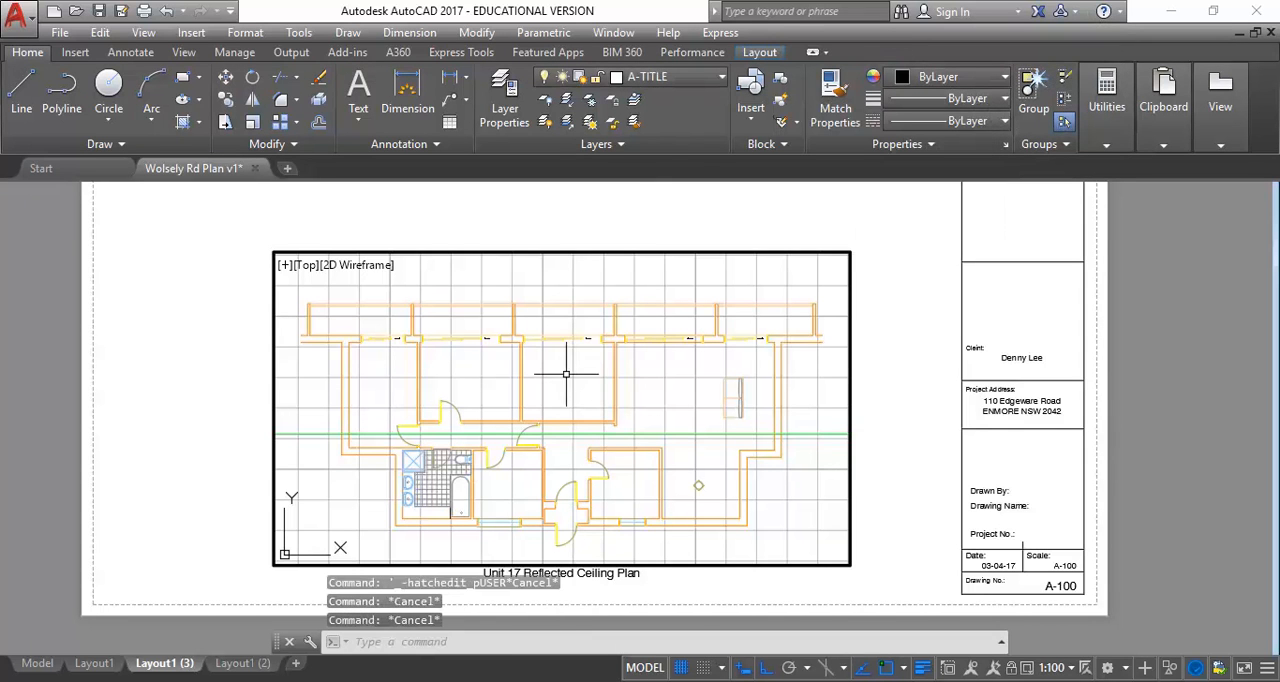
Turn off the A-TILES layer while the Layout1 (3) viewport is active
left_click(683, 80)
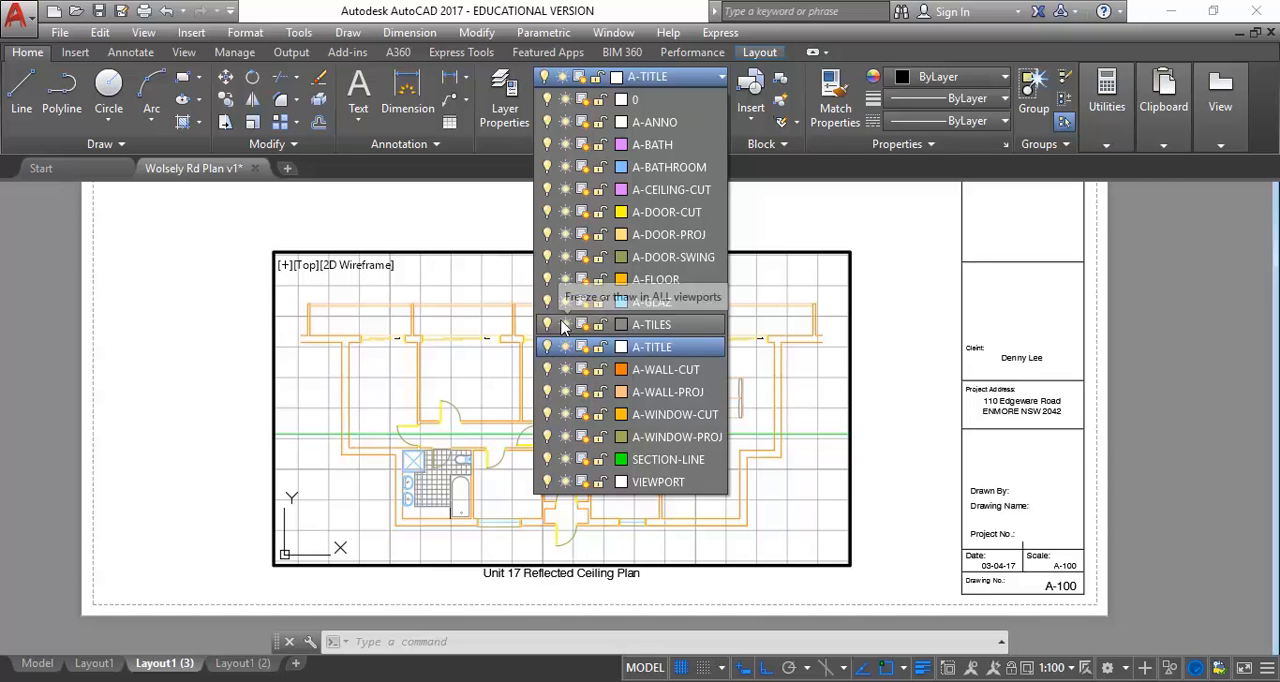
left_click(670, 80)
left_click(670, 80)
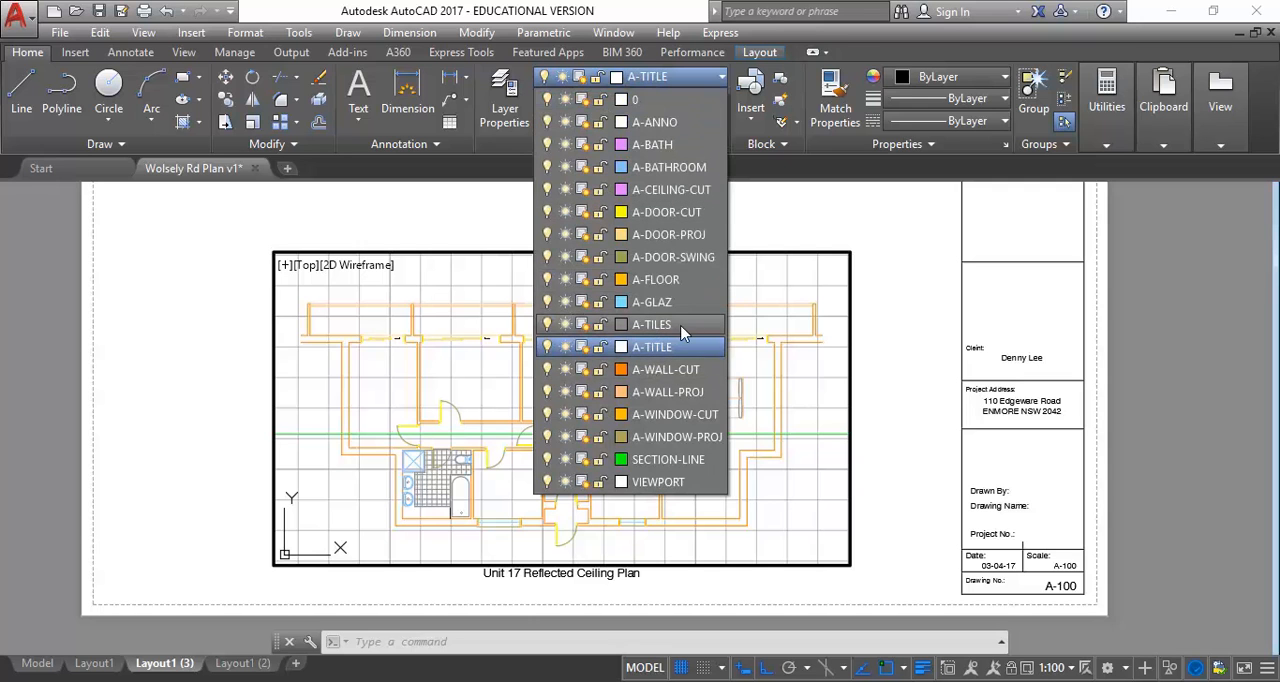
left_click(547, 325)
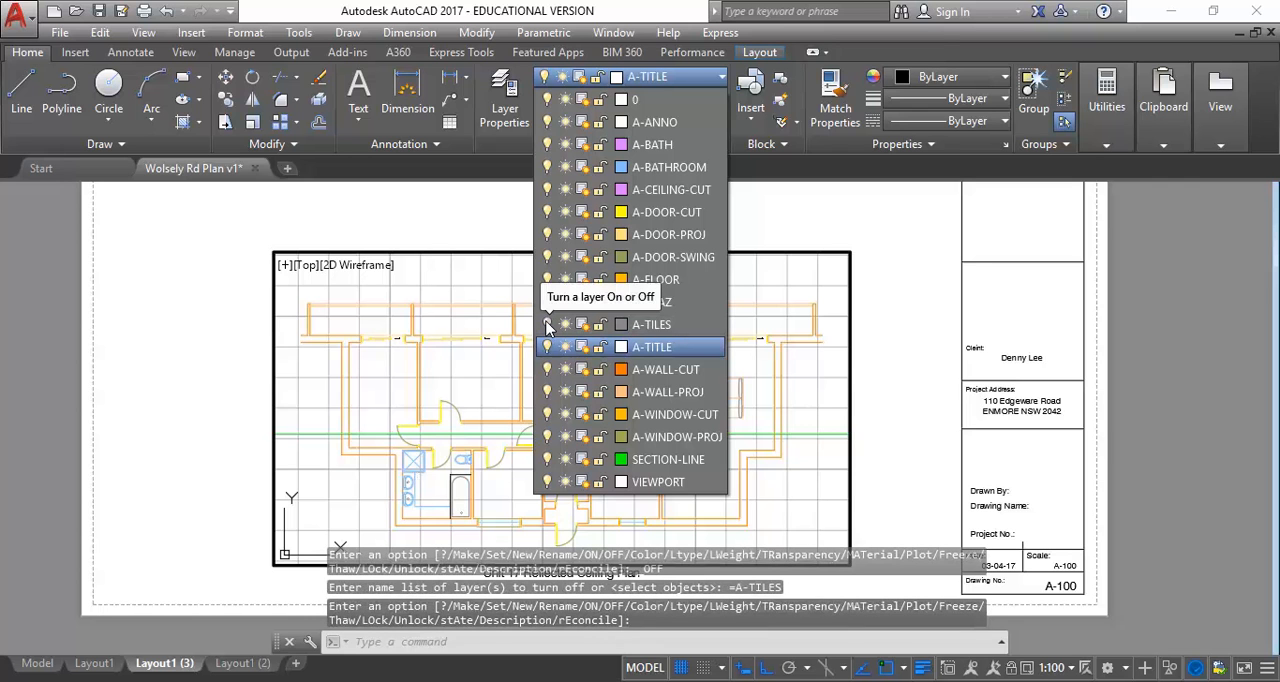
left_click(547, 325)
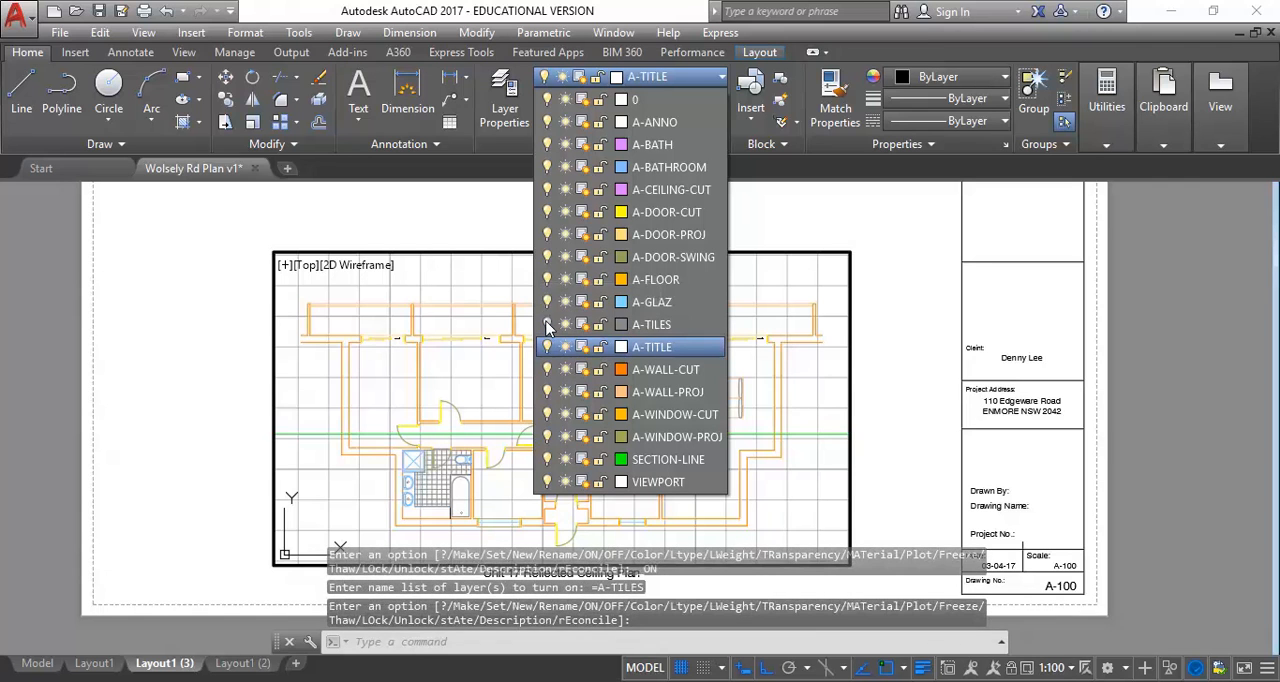
left_click(547, 325)
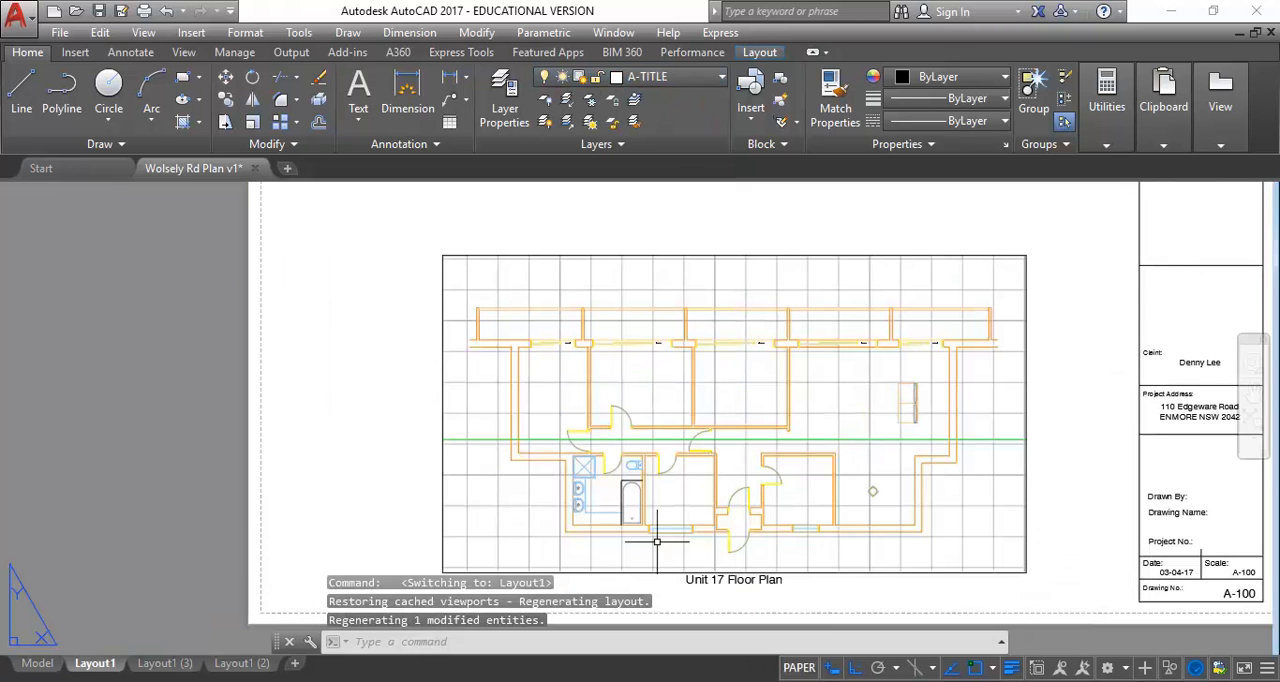
Check the bathroom tiles on Layout1, return to Layout1 (3) and turn the A-TILES layer back on
left_click(95, 664)
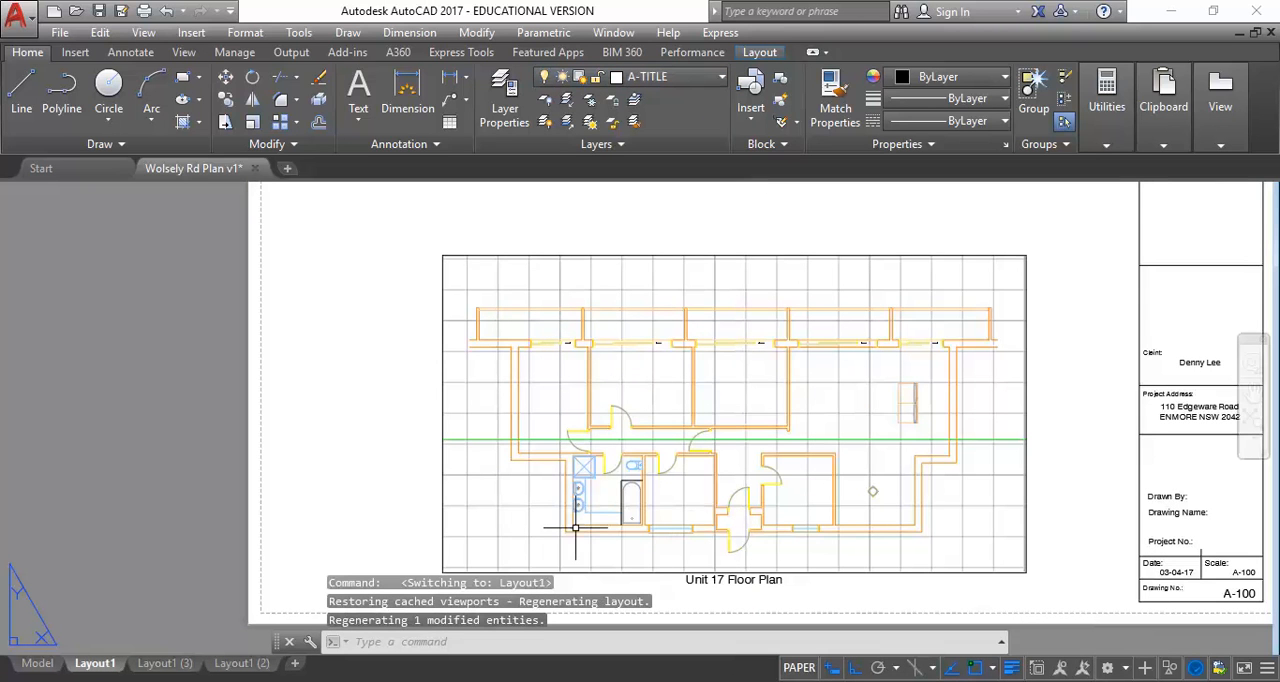
left_click(165, 664)
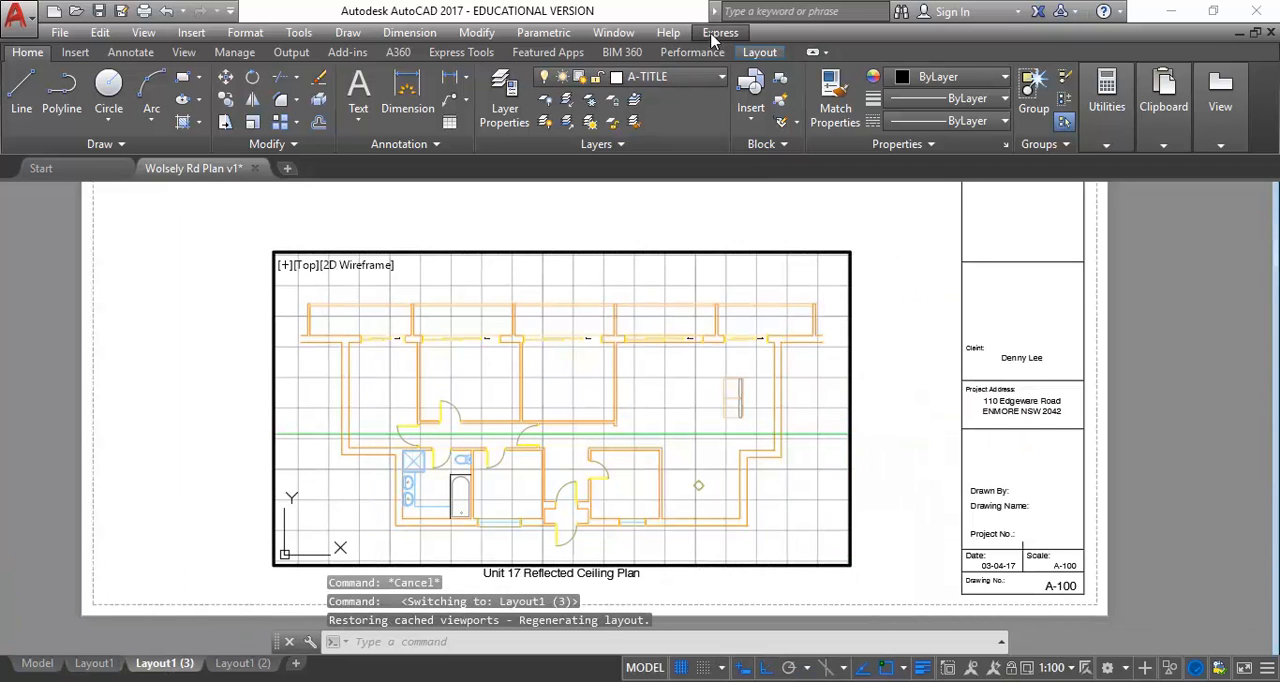
left_click(660, 77)
left_click(546, 324)
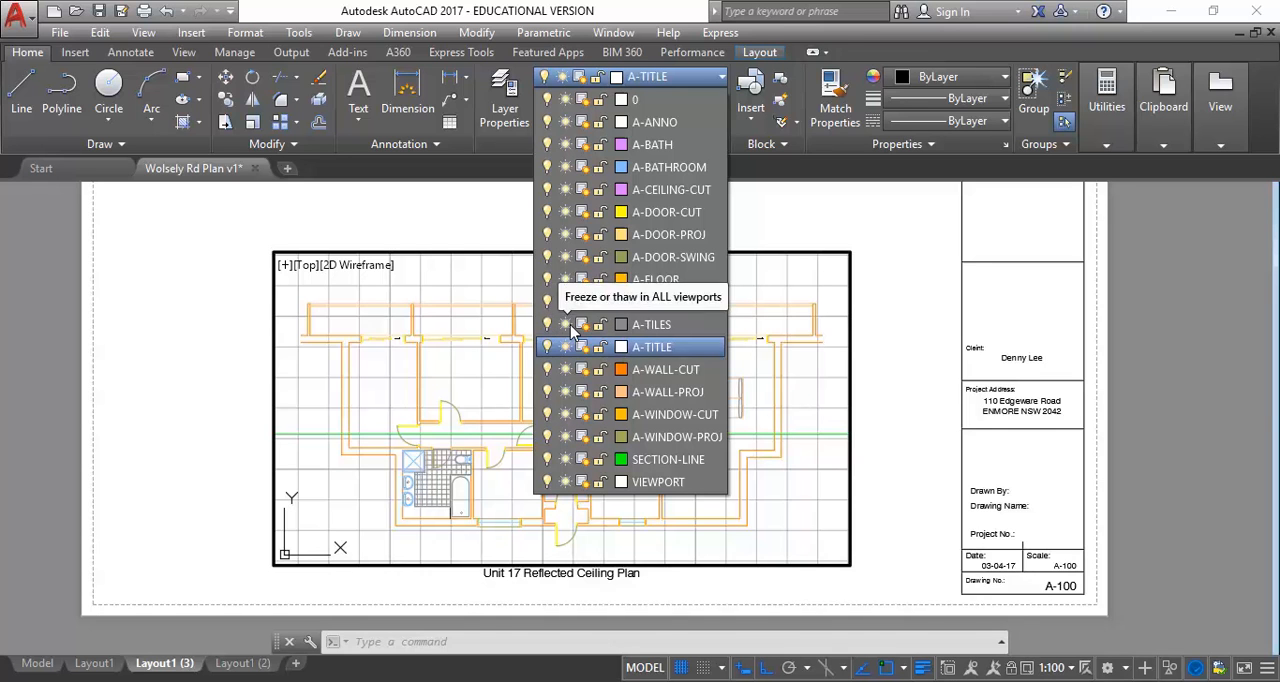
Try freezing the A-TILES layer in all viewports, and thaw it again
left_click(566, 325)
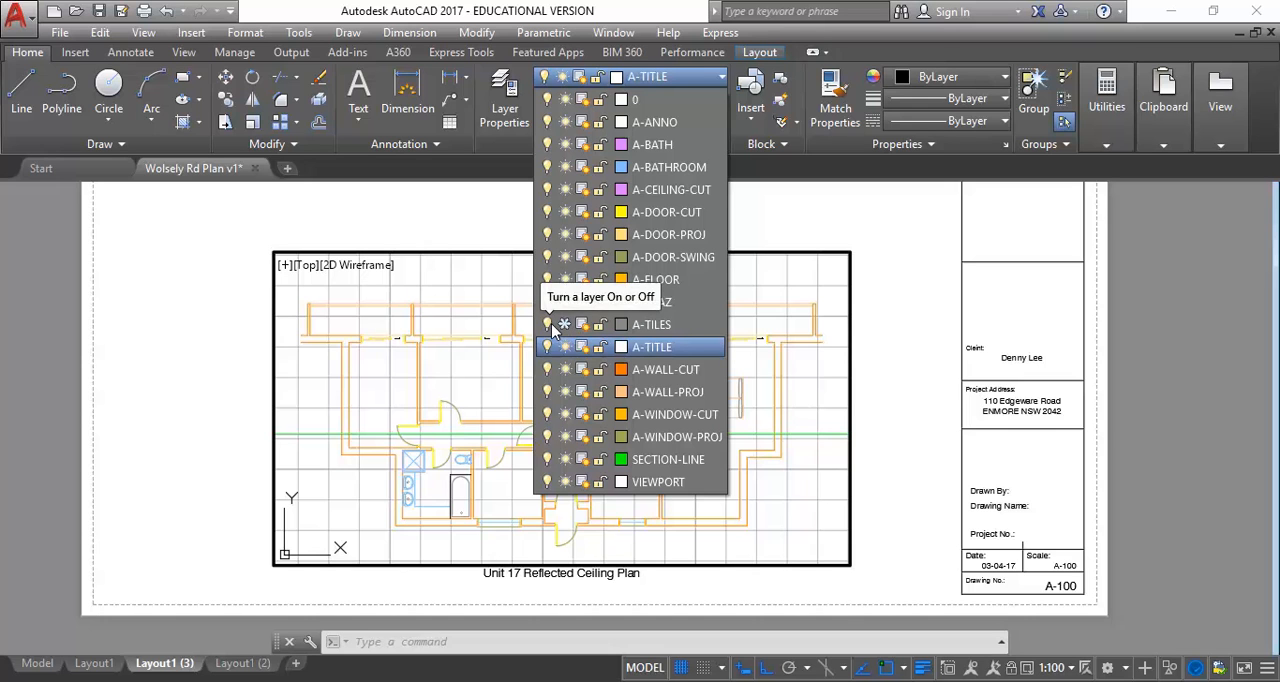
left_click(563, 326)
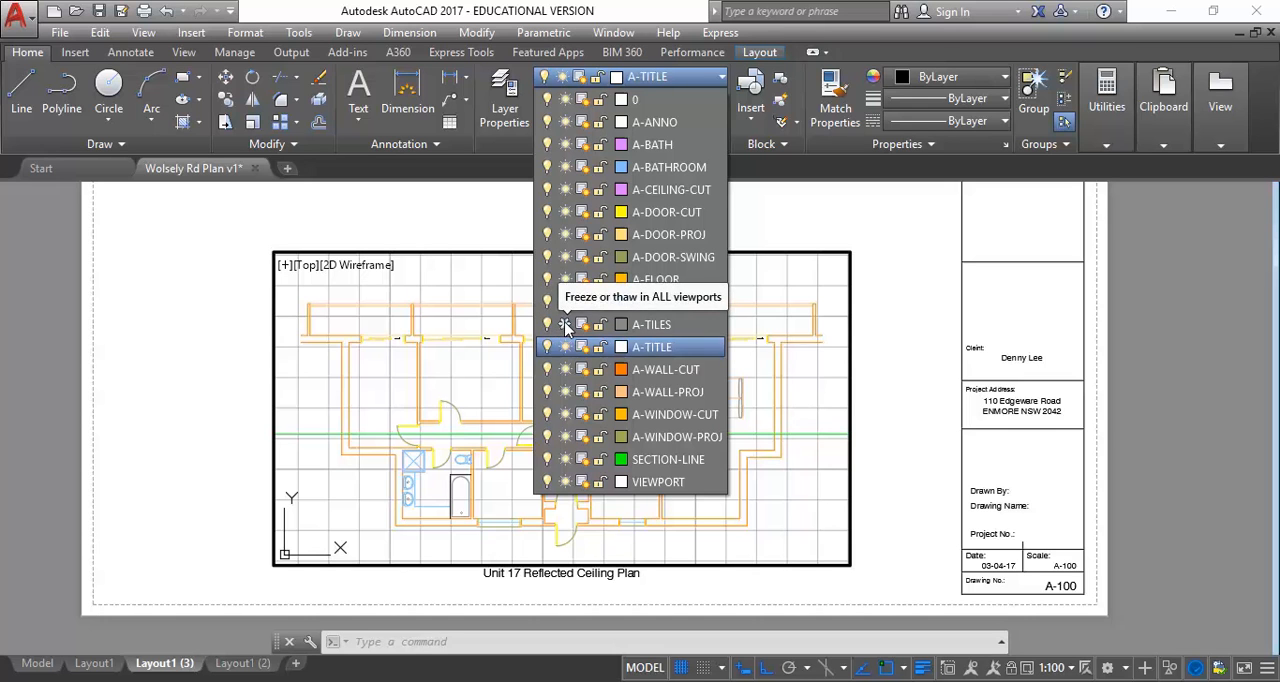
left_click(565, 326)
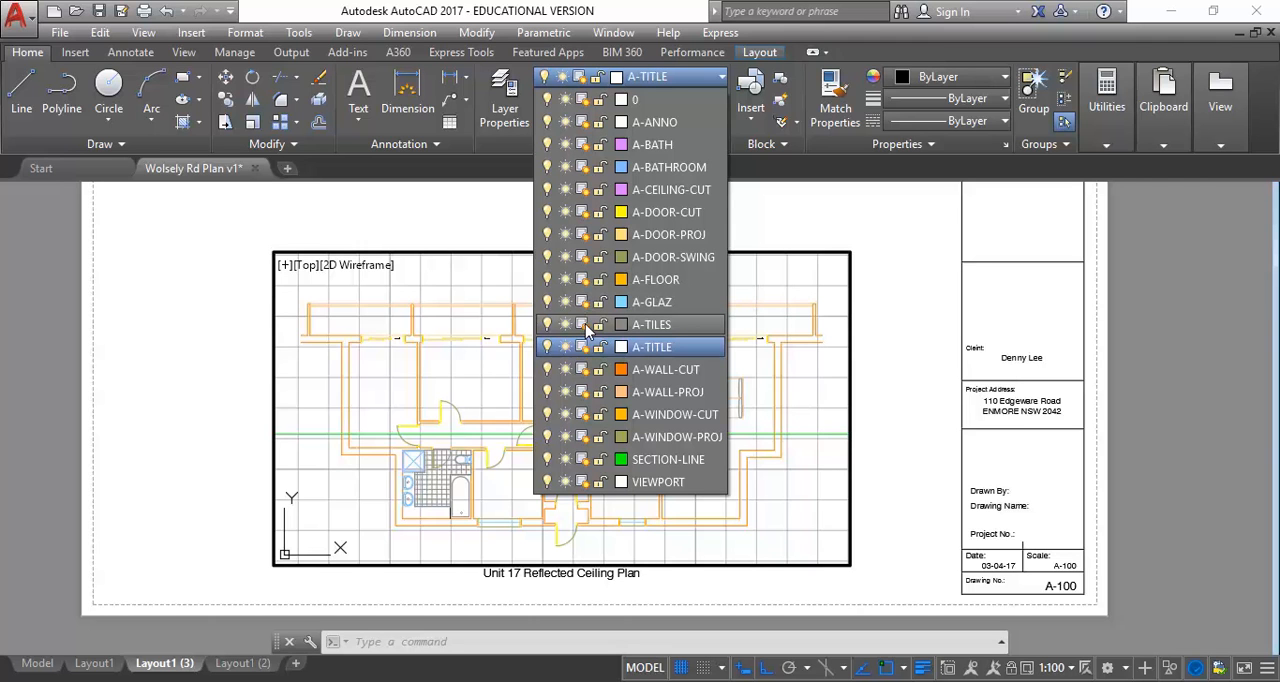
Freeze the A-TILES layer in the current viewport only, and compare the bathroom tiles on Layout1 before returning to Layout1 (3)
left_click(583, 325)
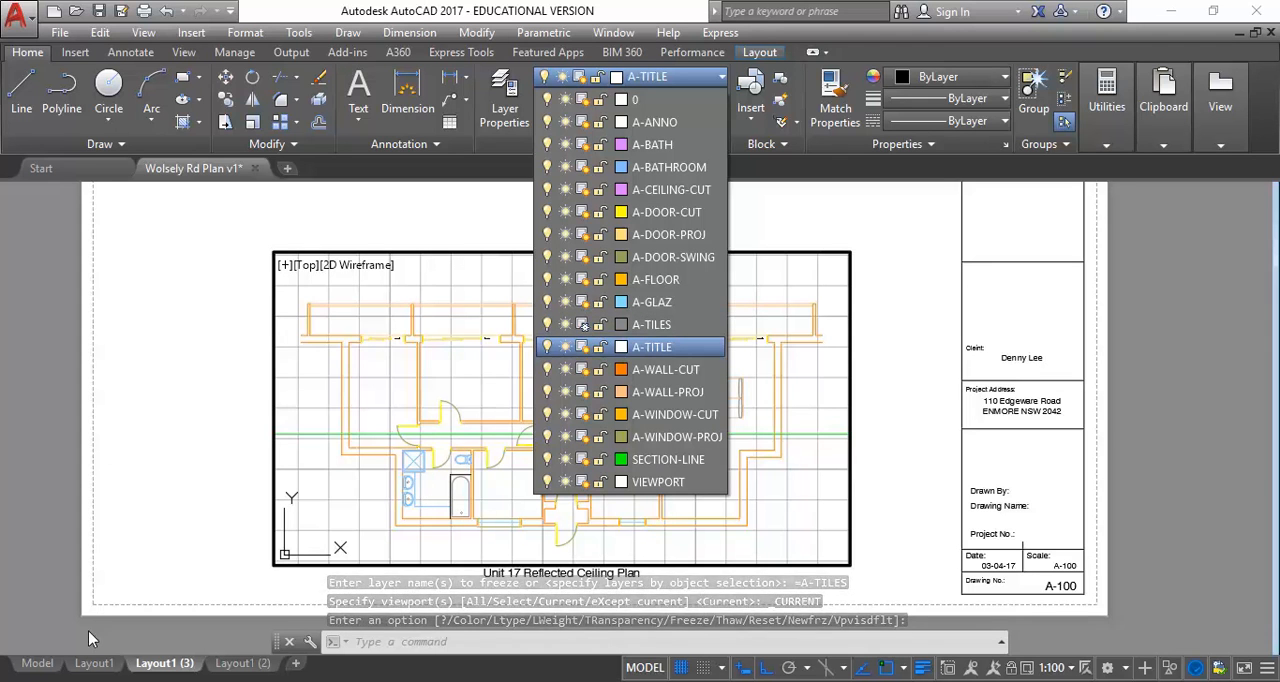
left_click(93, 668)
left_click(93, 665)
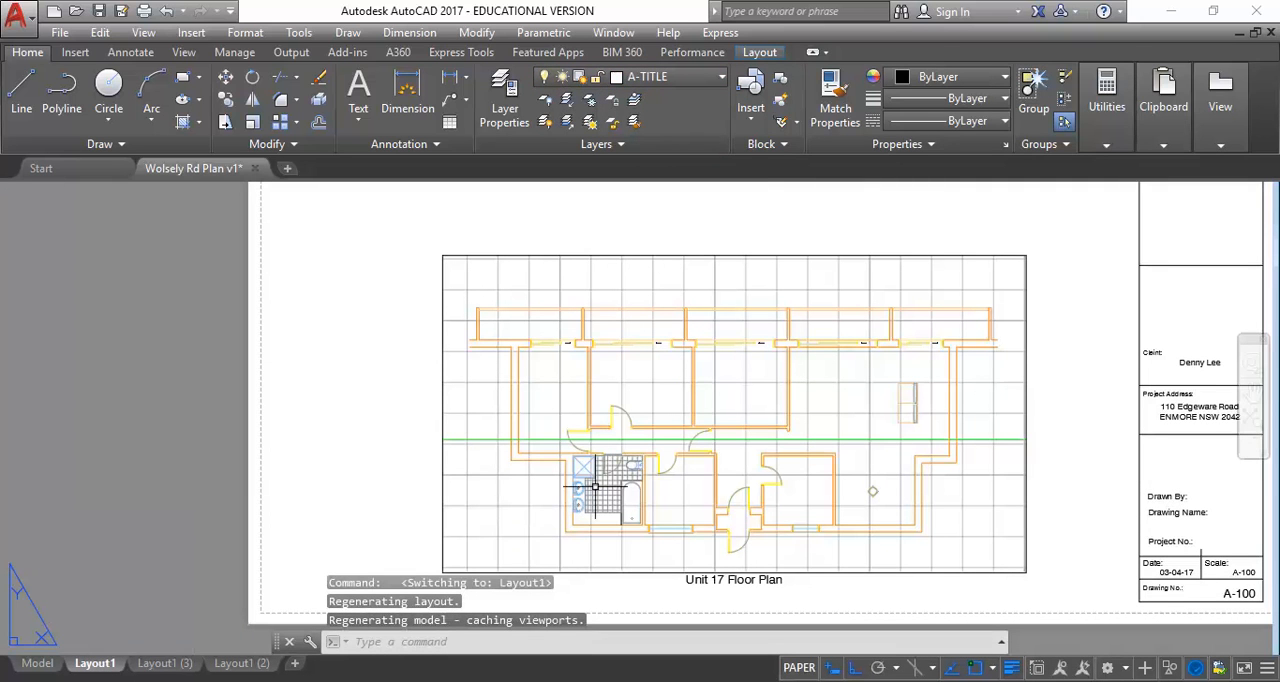
key("Escape")
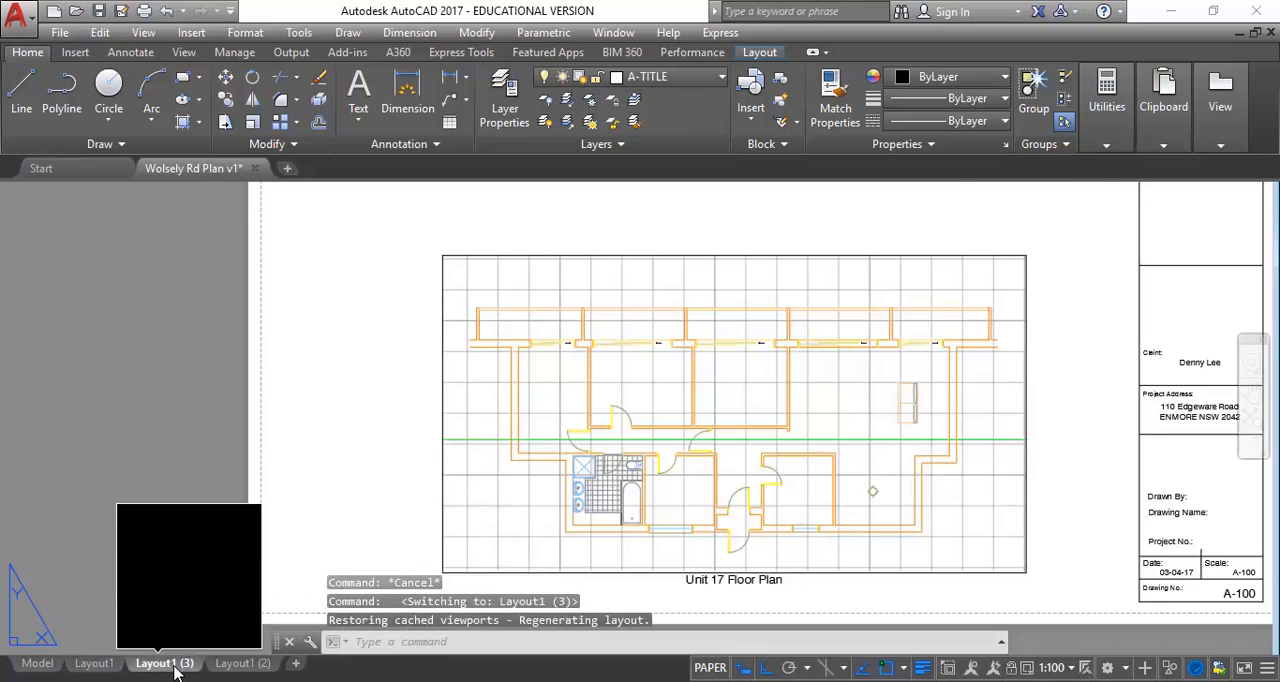
left_click(175, 665)
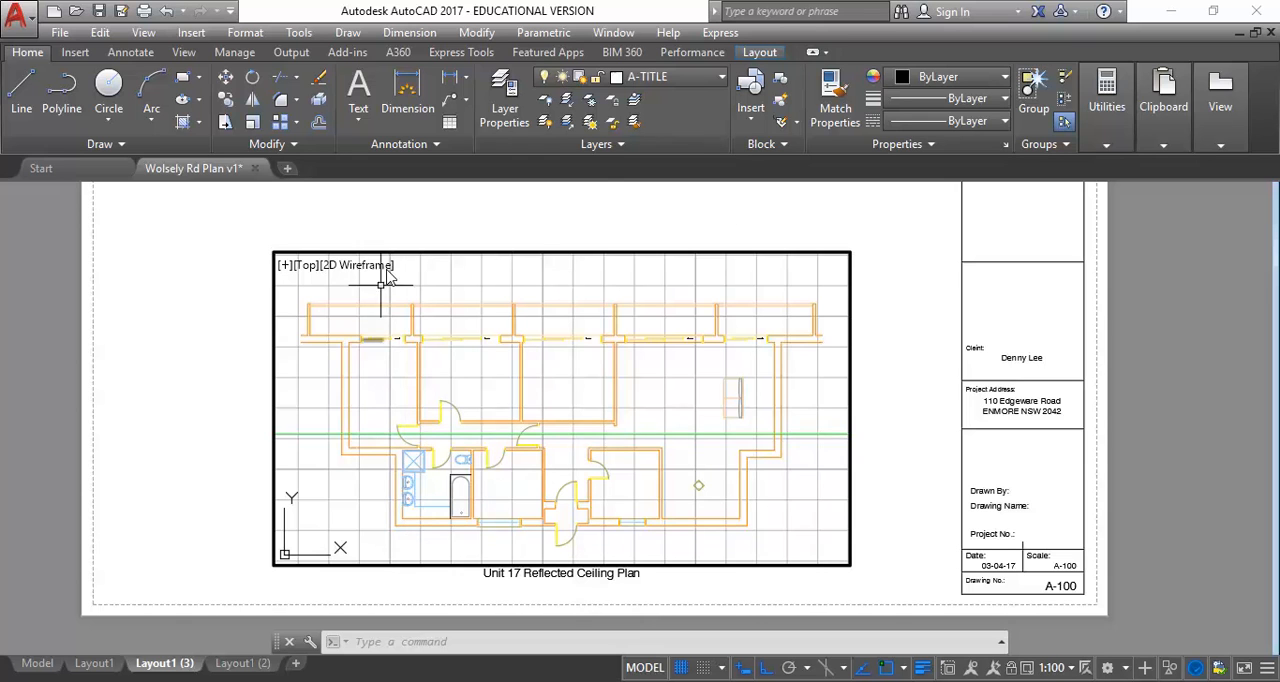
Check the scale of the reflected ceiling plan viewport and lock the viewport
mouse_move(443, 432)
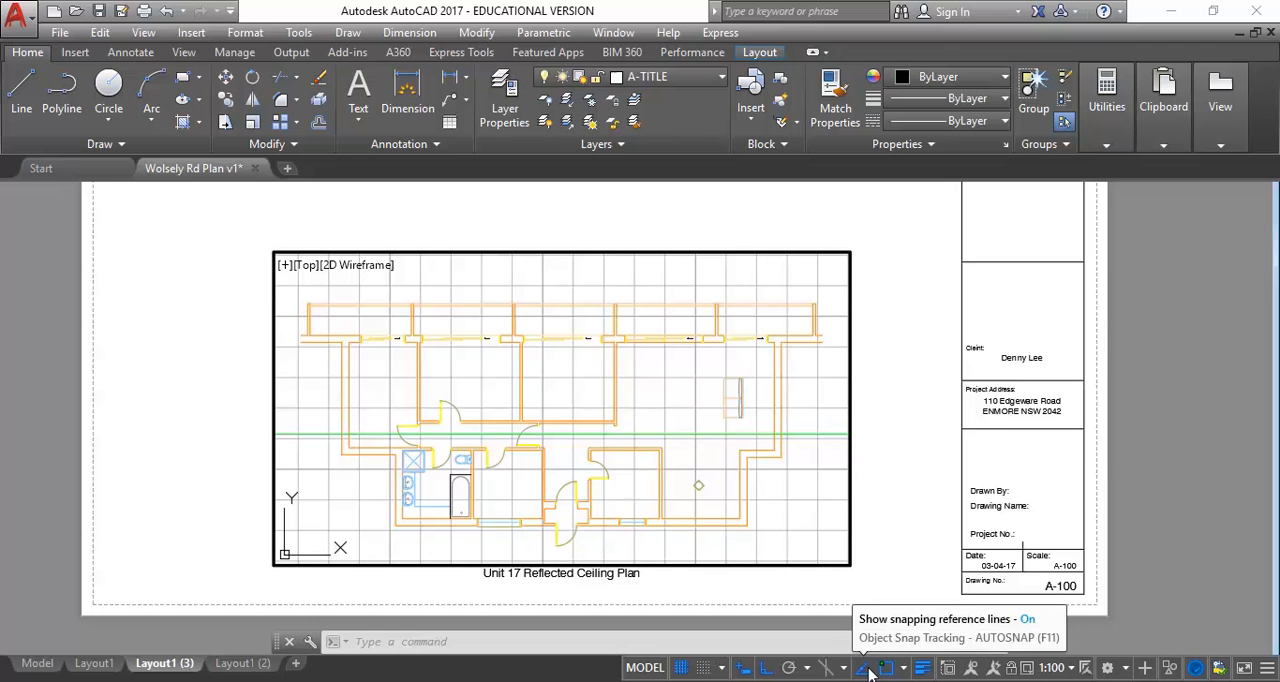
left_click(1052, 668)
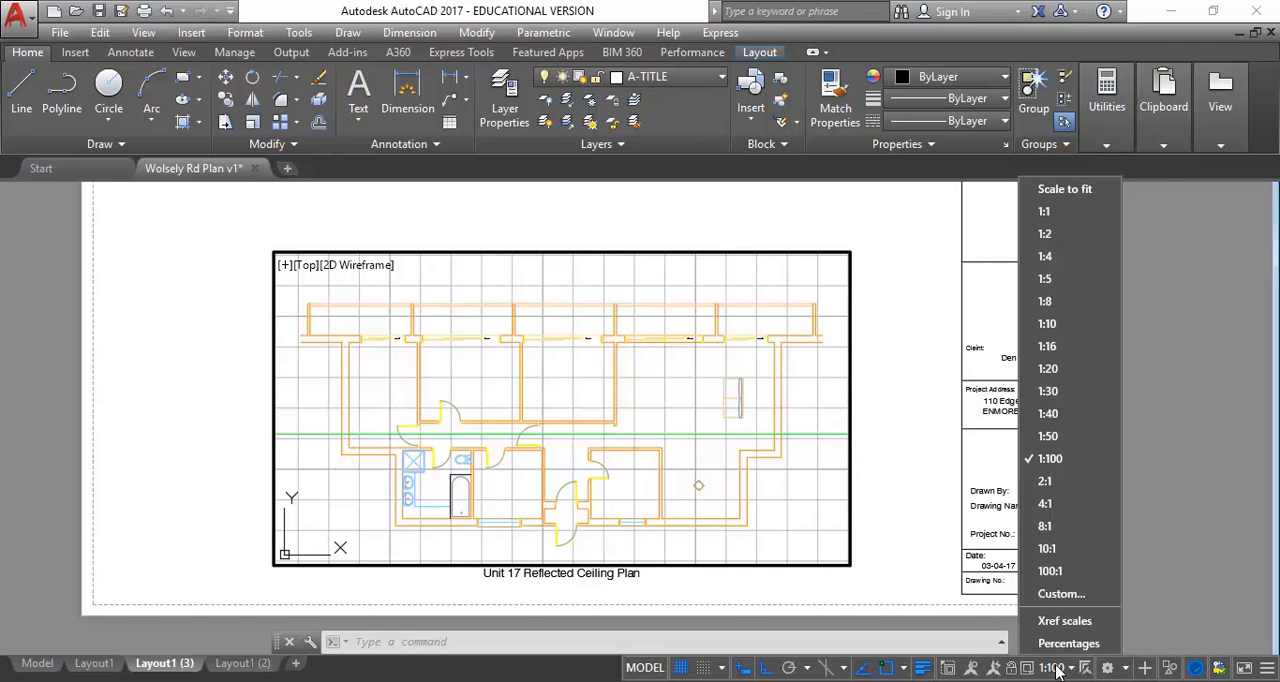
left_click(1055, 668)
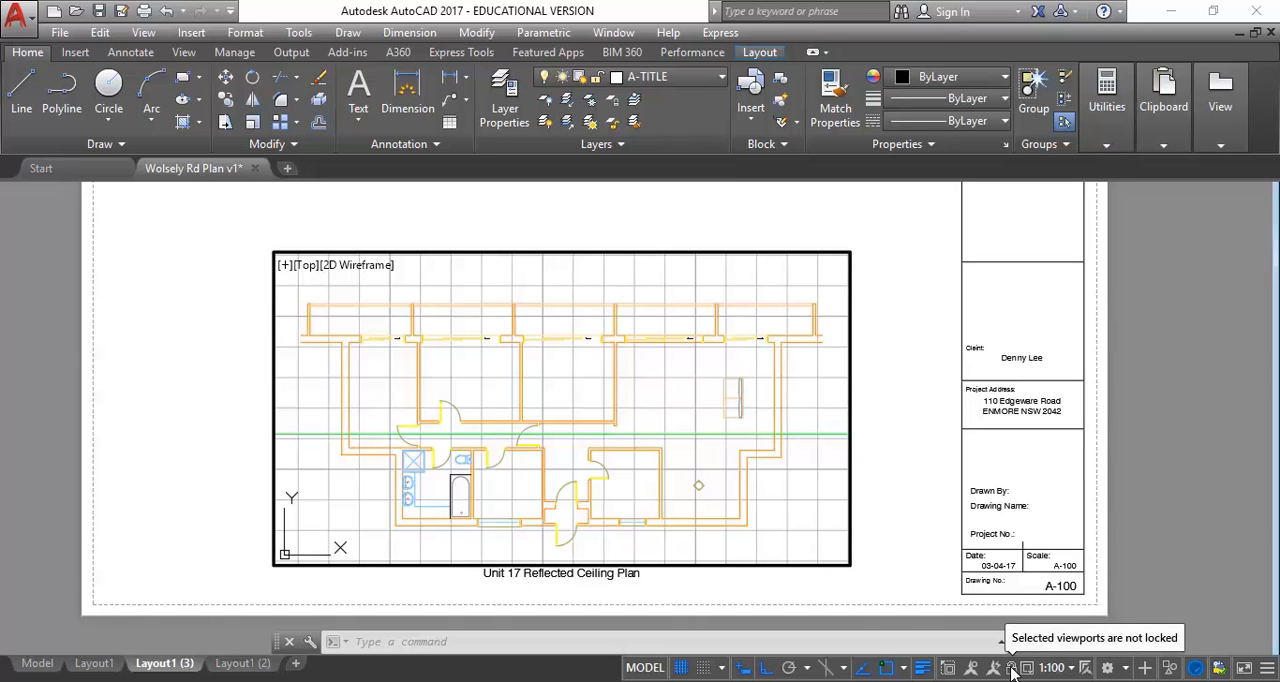
left_click(1011, 668)
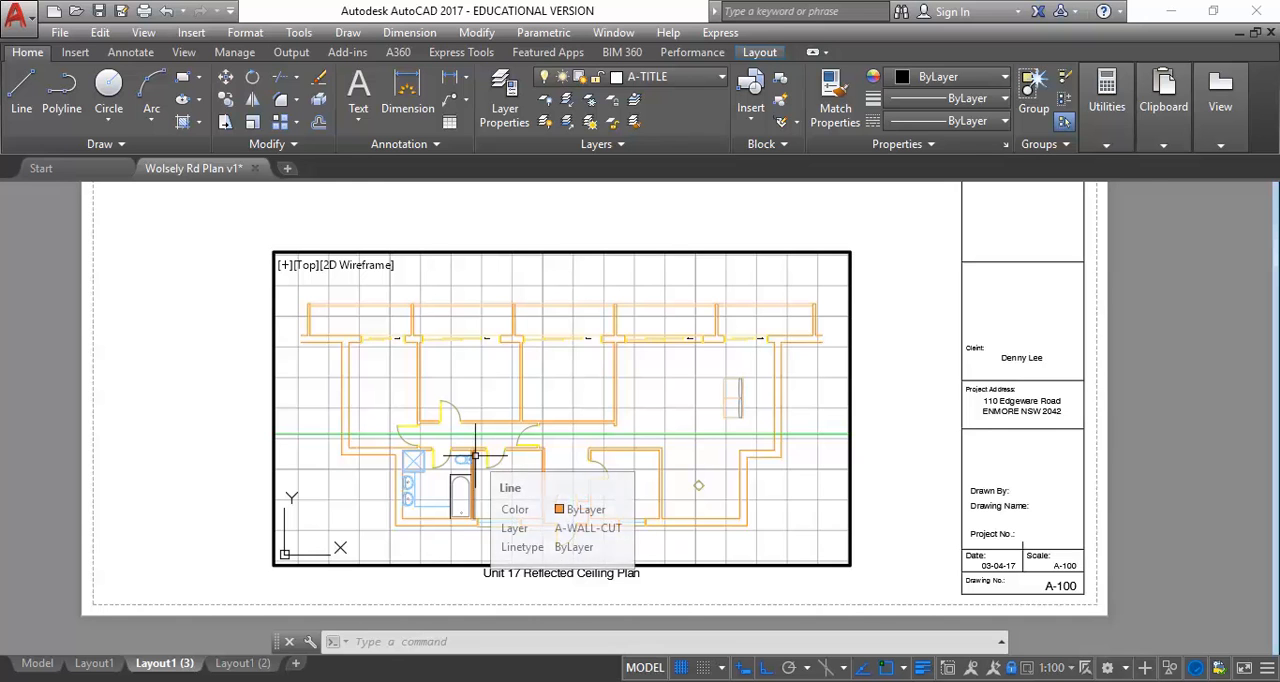
Test the viewport lock by zooming in and out repeatedly over the reflected ceiling plan
scroll(342, 390, "up", 2)
scroll(342, 390, "down", 2)
scroll(342, 390, "up", 2)
scroll(341, 389, "down", 2)
scroll(341, 389, "up", 2)
scroll(341, 389, "down", 2)
scroll(341, 389, "up", 2)
scroll(341, 389, "down", 2)
scroll(341, 389, "up", 2)
scroll(341, 389, "down", 2)
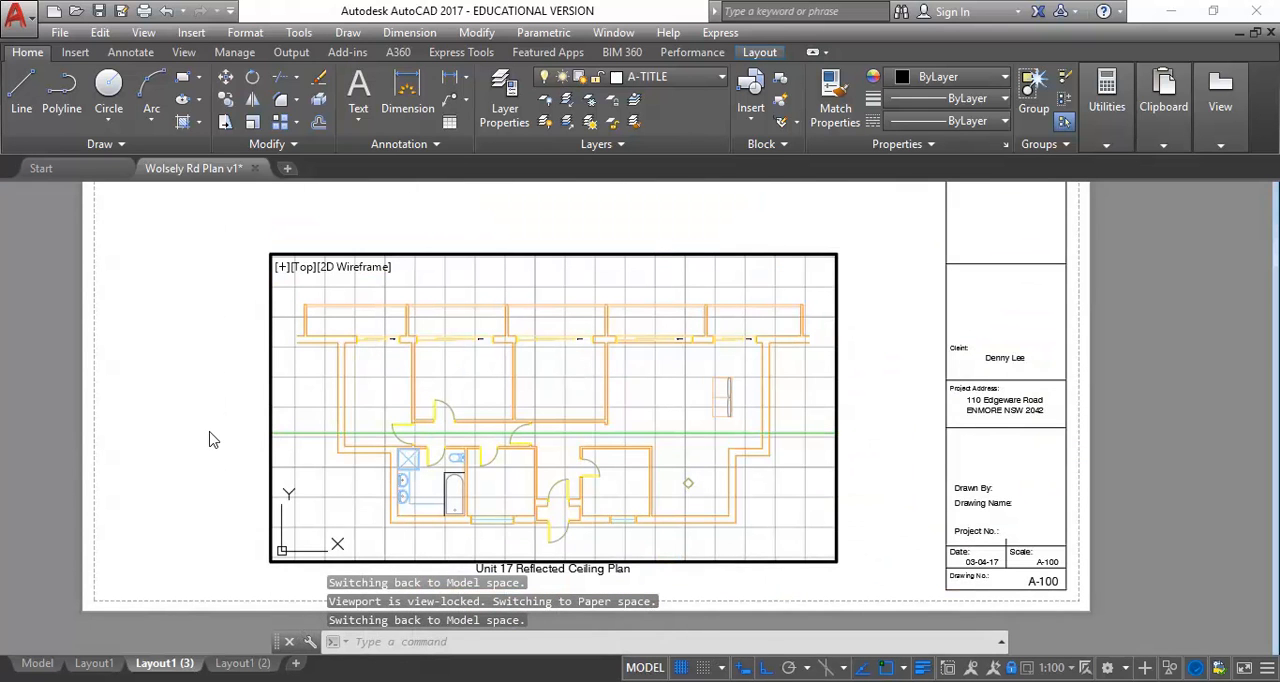
Switch to Layout1 and activate model space inside the Unit 17 Floor Plan viewport
left_click(92, 663)
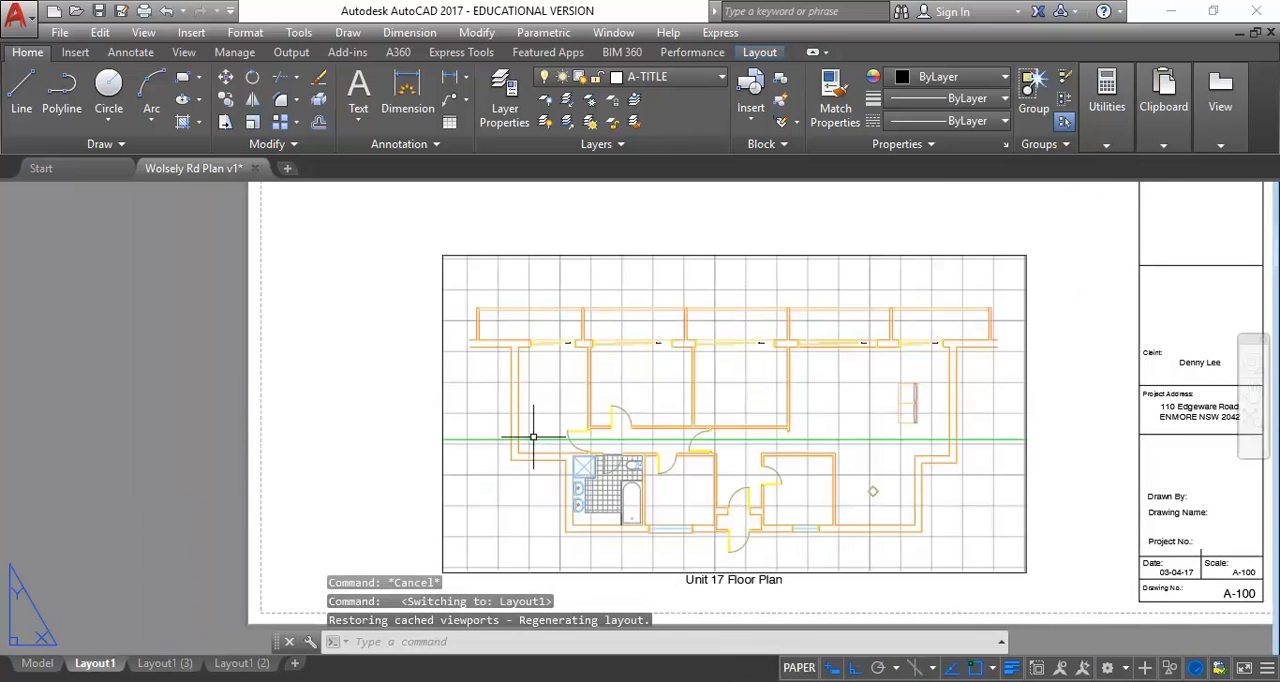
left_click(799, 668)
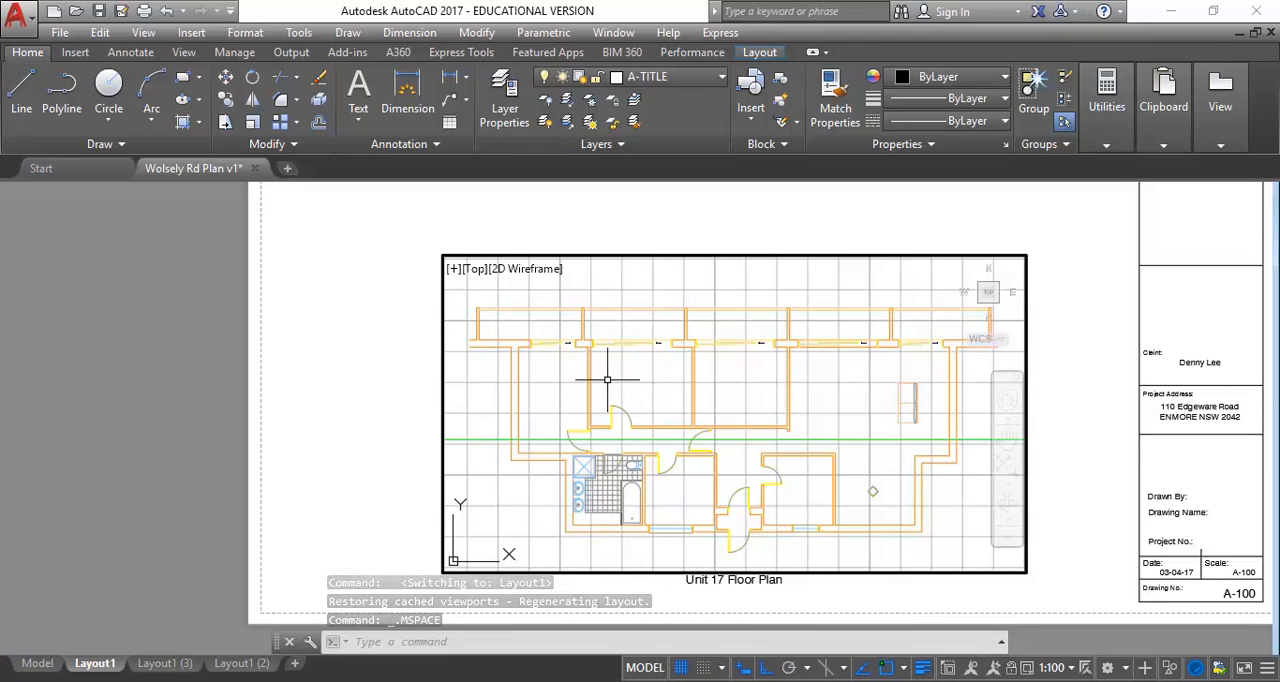
Zoom in inside the unlocked floor plan viewport twice to see the effect on its scale, undoing each zoom
scroll(604, 376, "up", 2)
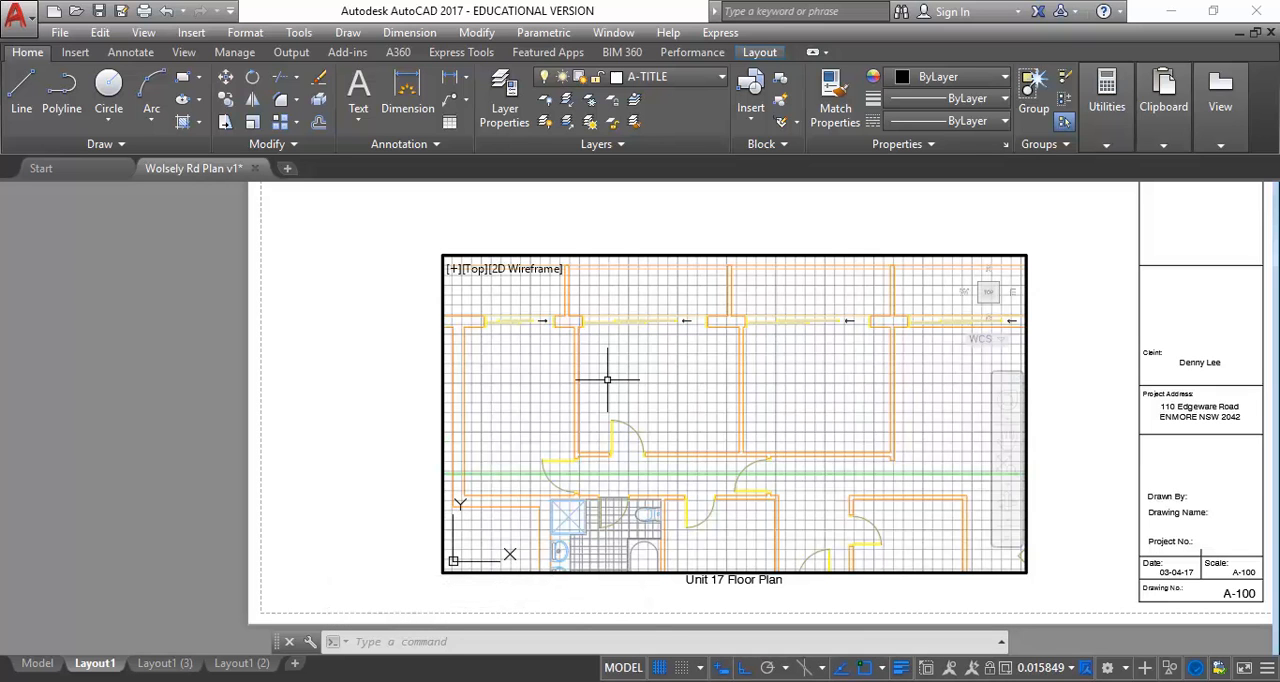
left_click(166, 10)
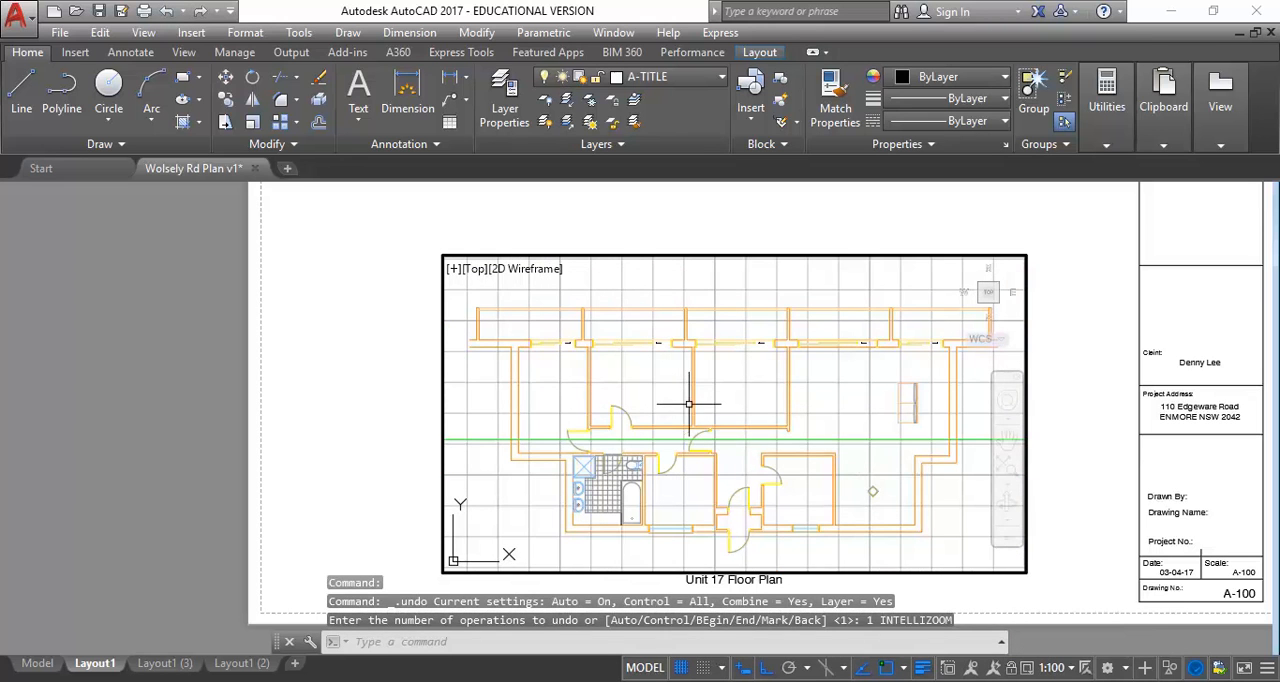
scroll(688, 404, "up", 2)
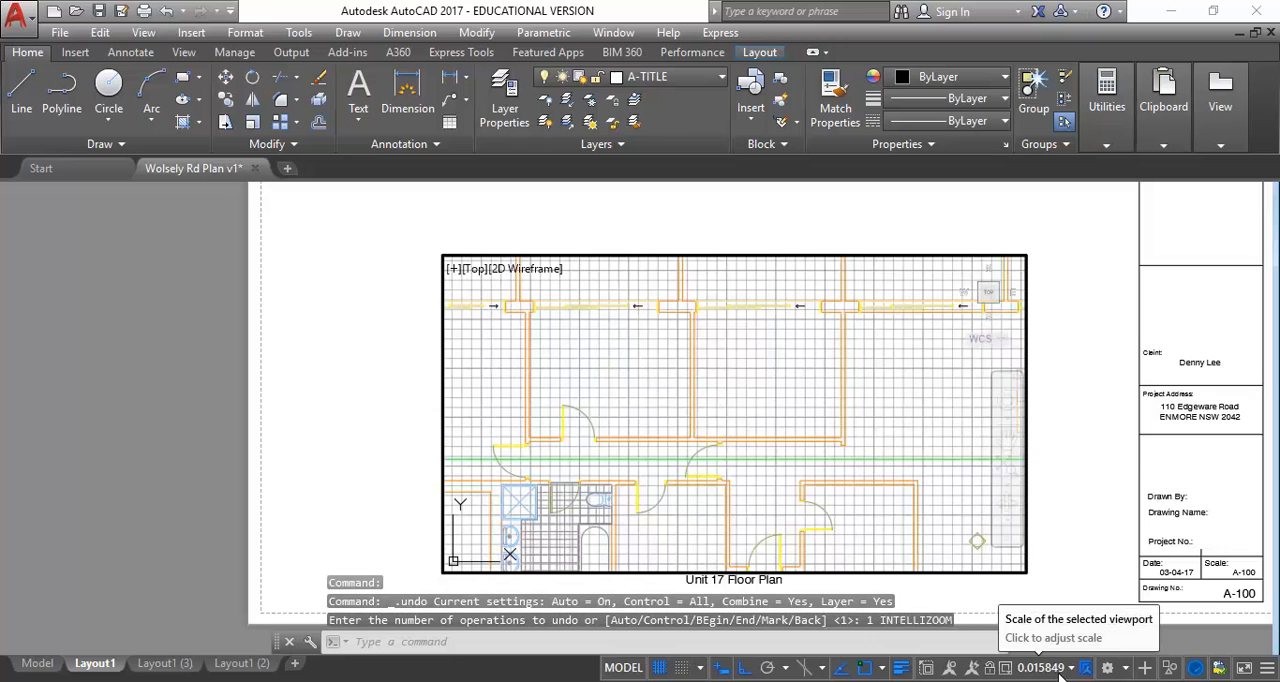
left_click(166, 10)
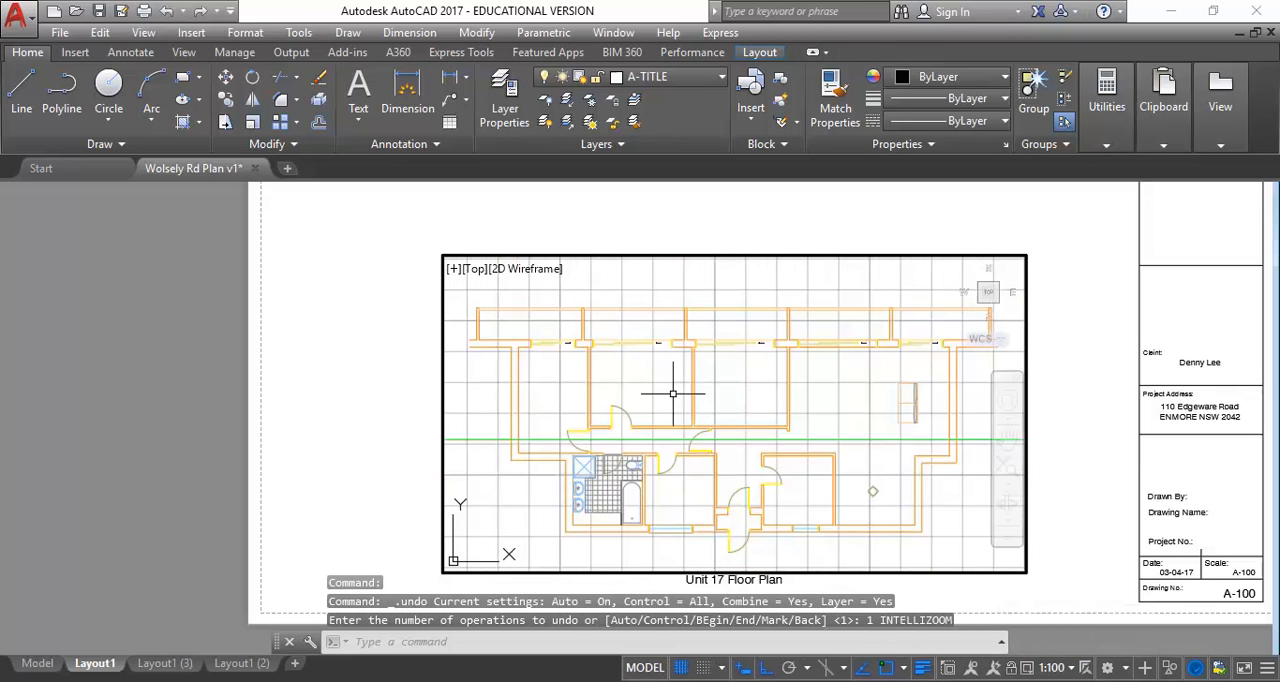
Lock the Unit 17 Floor Plan viewport and test the lock by zooming in and out inside it
left_click(1013, 669)
scroll(600, 378, "up", 2)
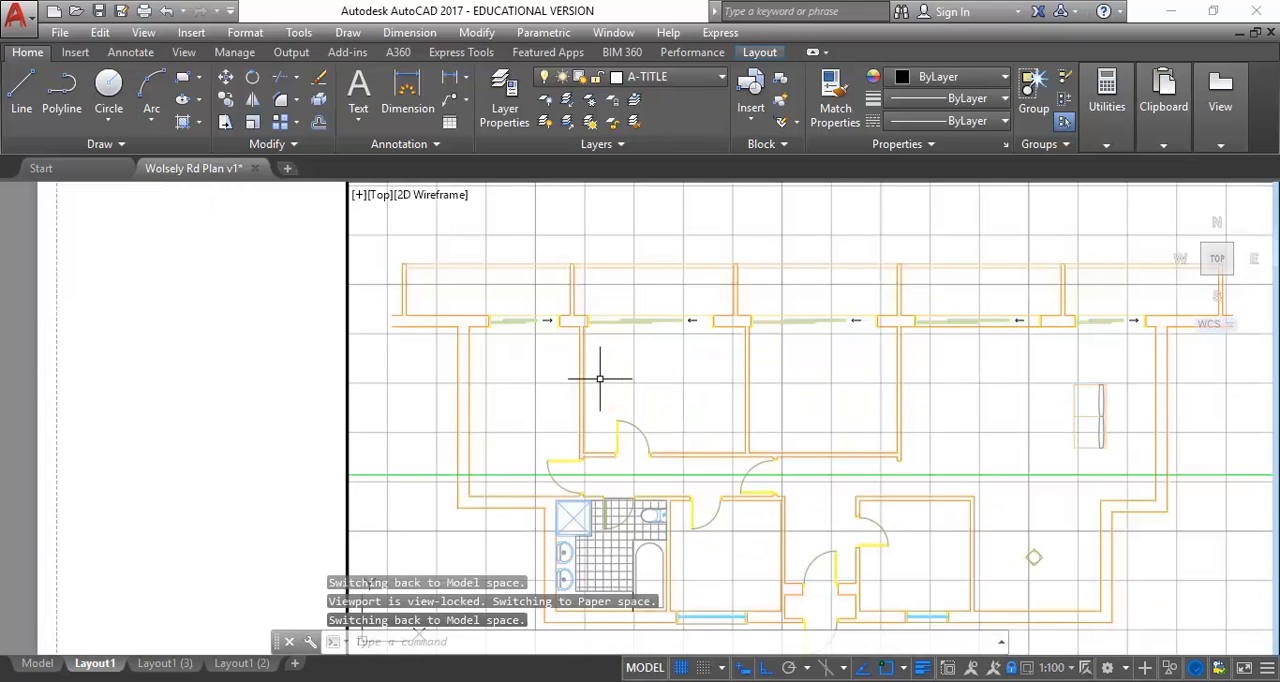
scroll(600, 378, "down", 3)
scroll(590, 370, "up", 1)
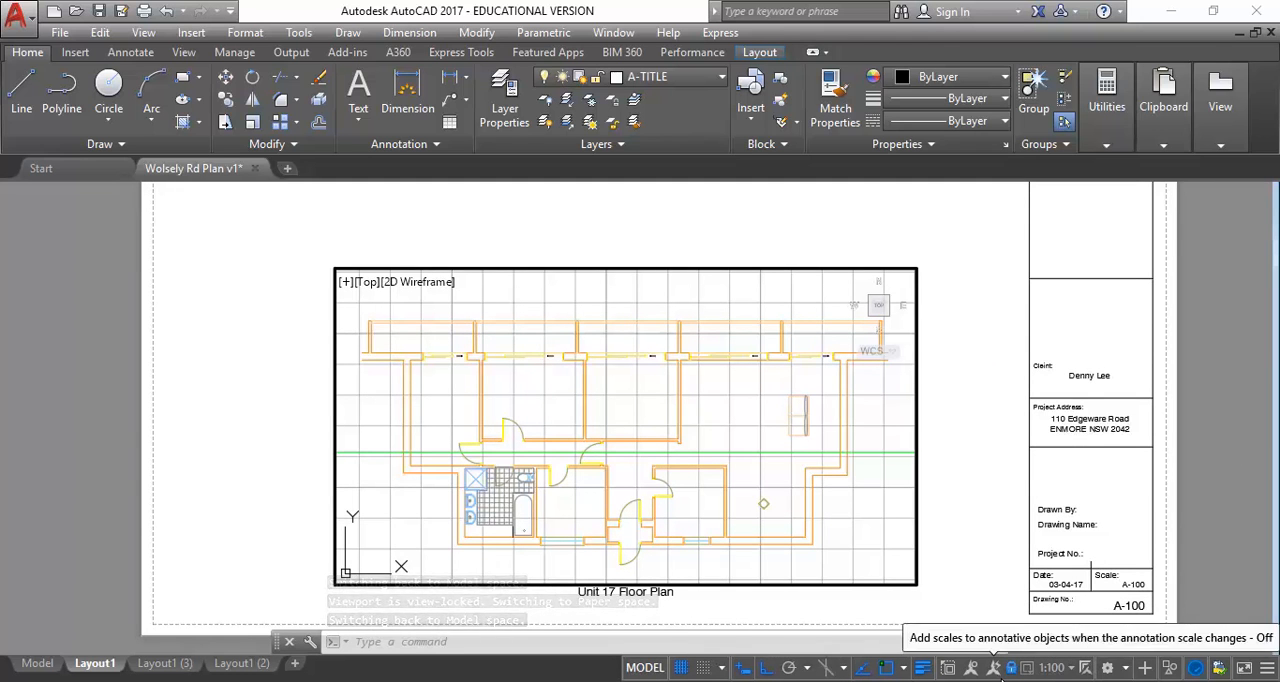
Switch to Layout1 (3) and examine which layers the doors, door swings and section line use in the reflected ceiling plan
left_click(176, 664)
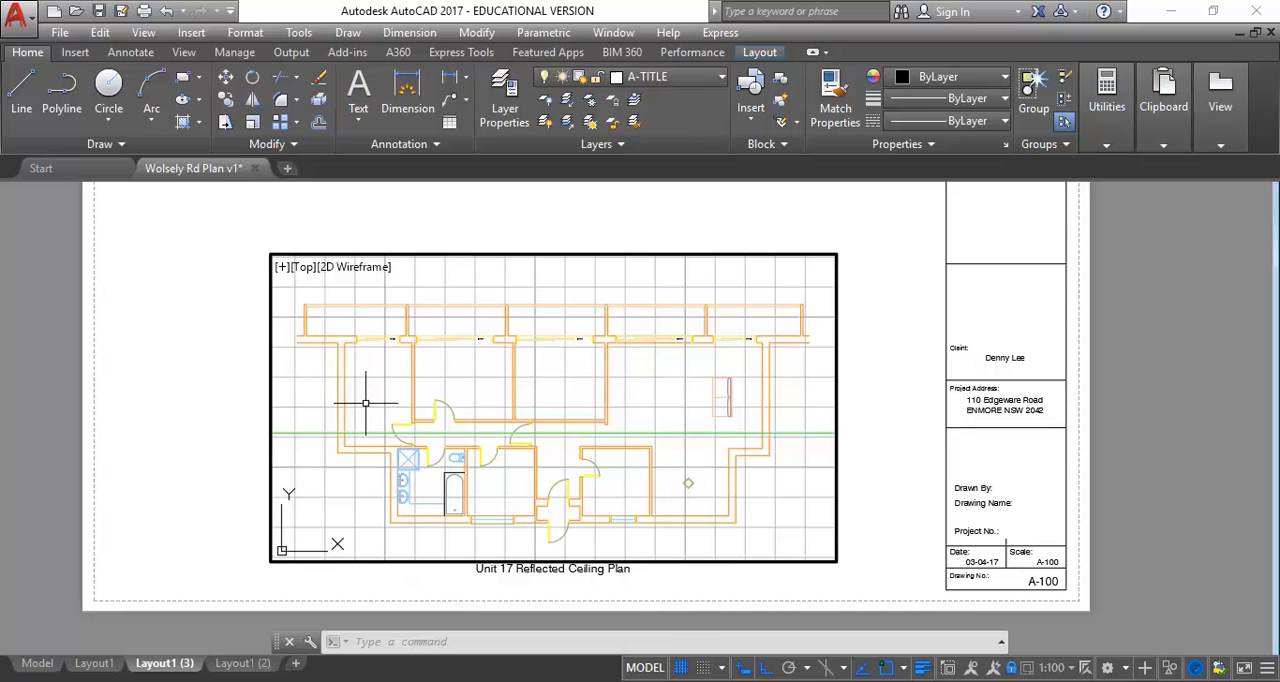
scroll(400, 500, "up", 2)
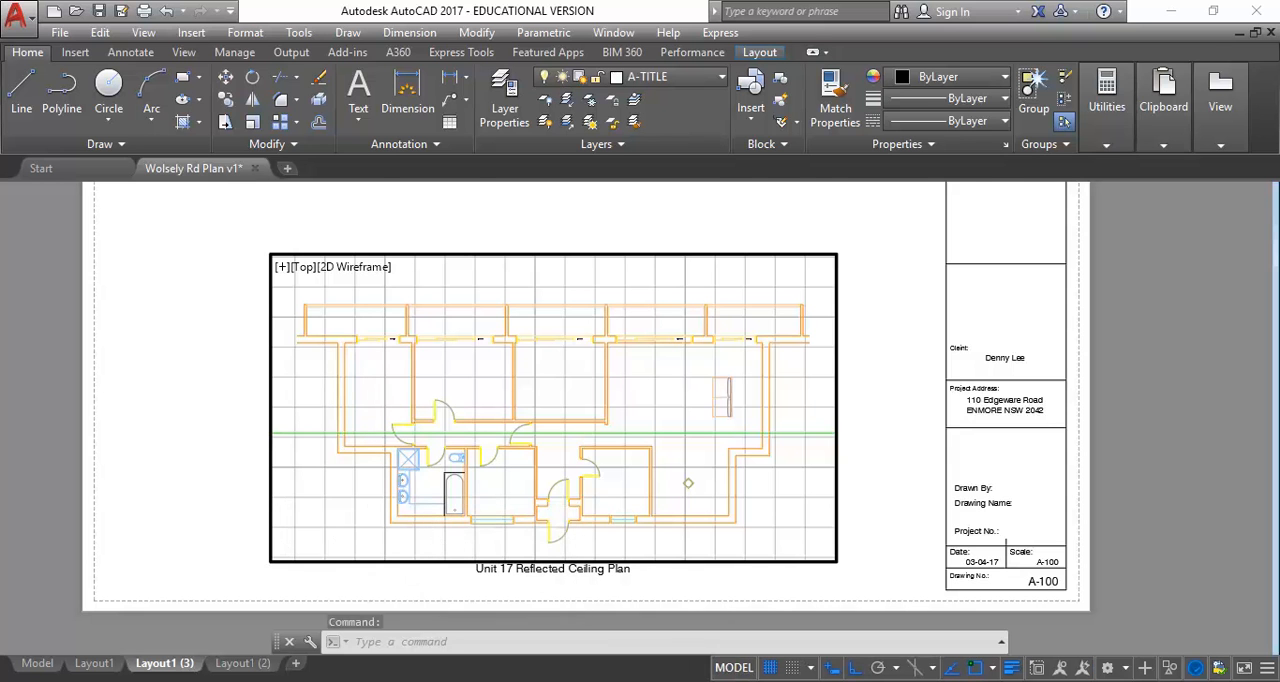
scroll(414, 486, "up", 3)
middle_click_drag(472, 323, 409, 423)
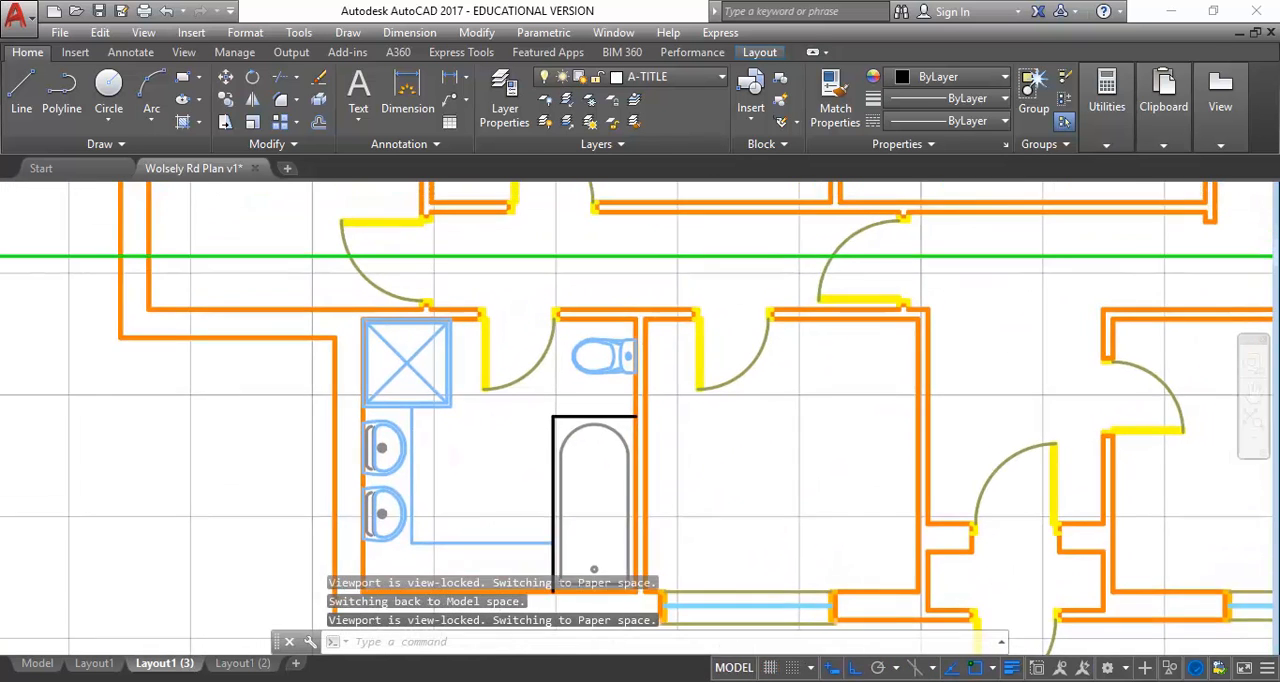
scroll(425, 349, "up", 4)
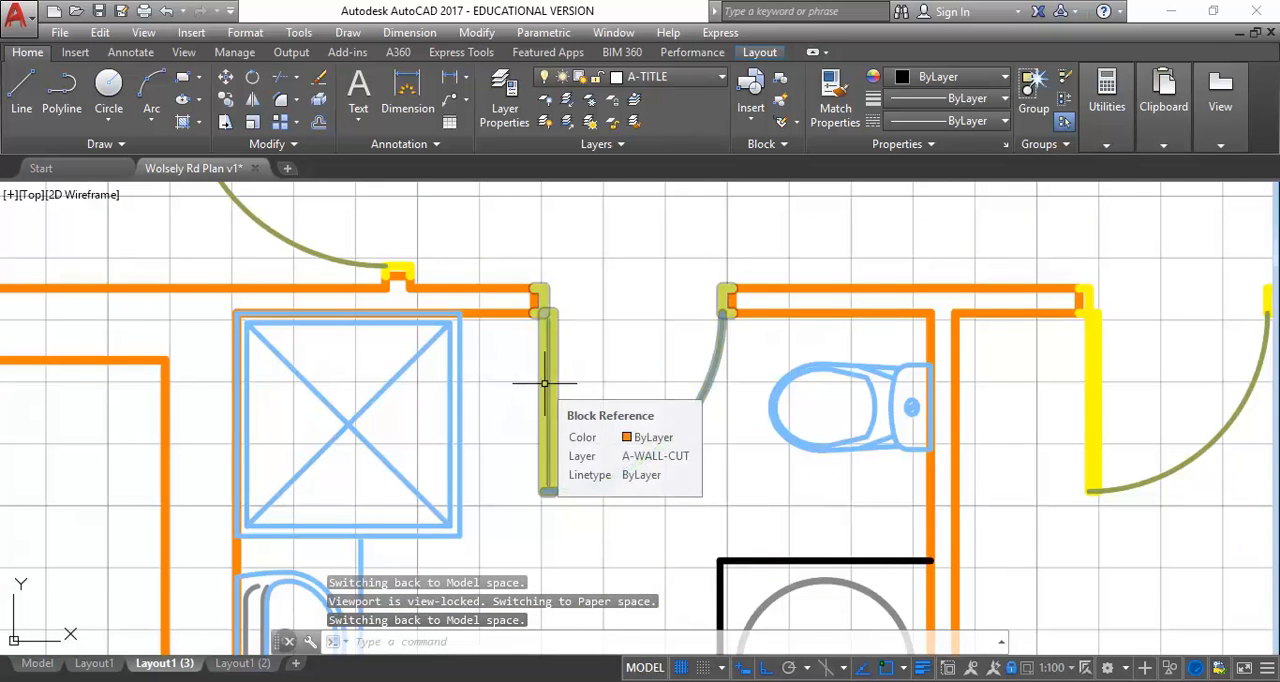
scroll(543, 383, "down", 2)
scroll(480, 355, "up", 1)
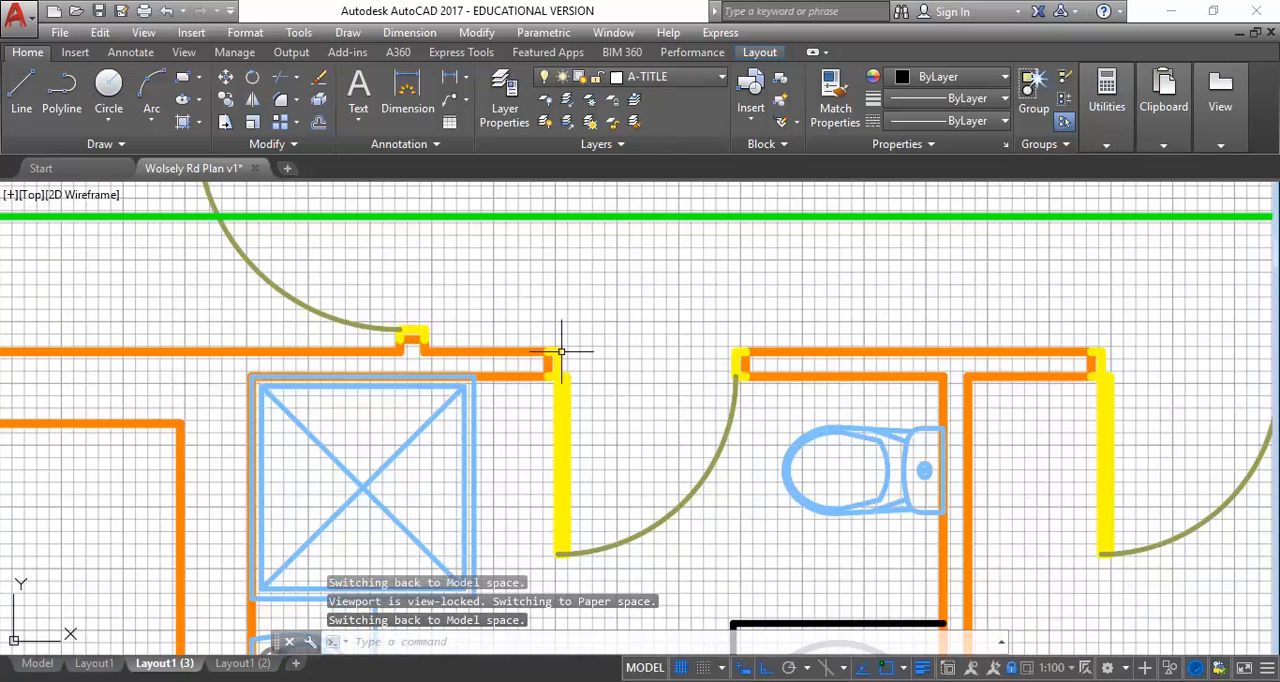
scroll(560, 357, "down", 1)
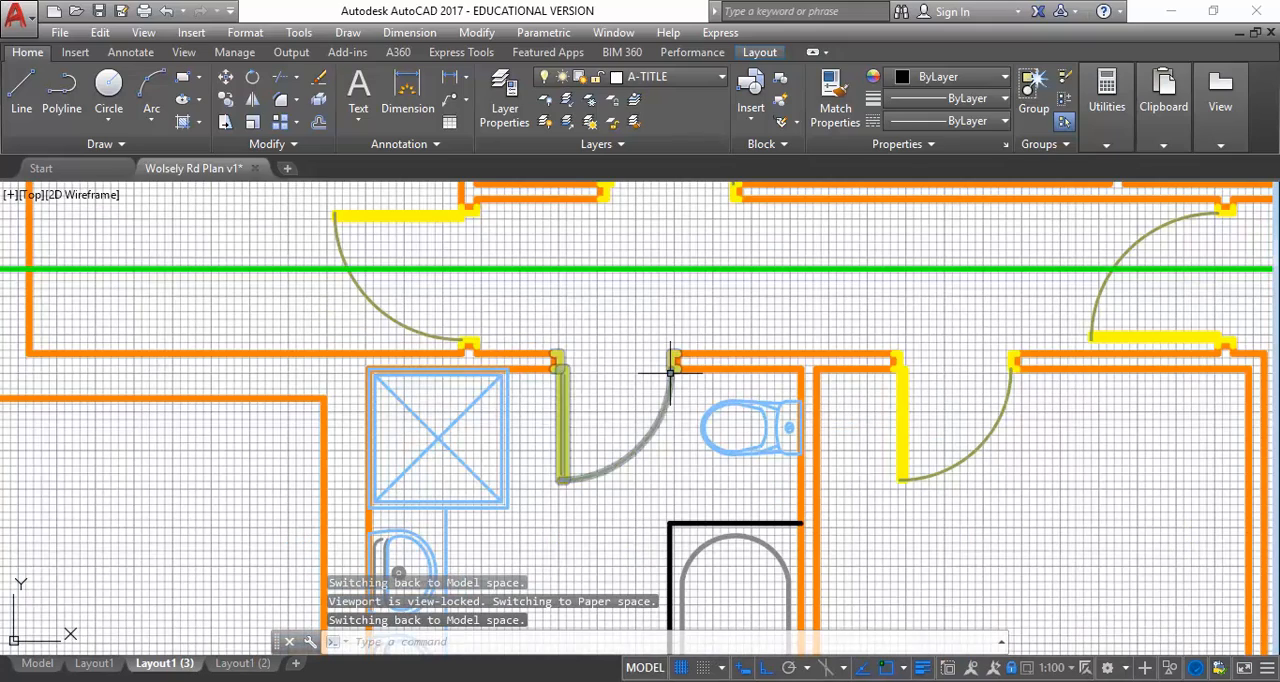
scroll(491, 491, "down", 2)
scroll(466, 500, "up", 1)
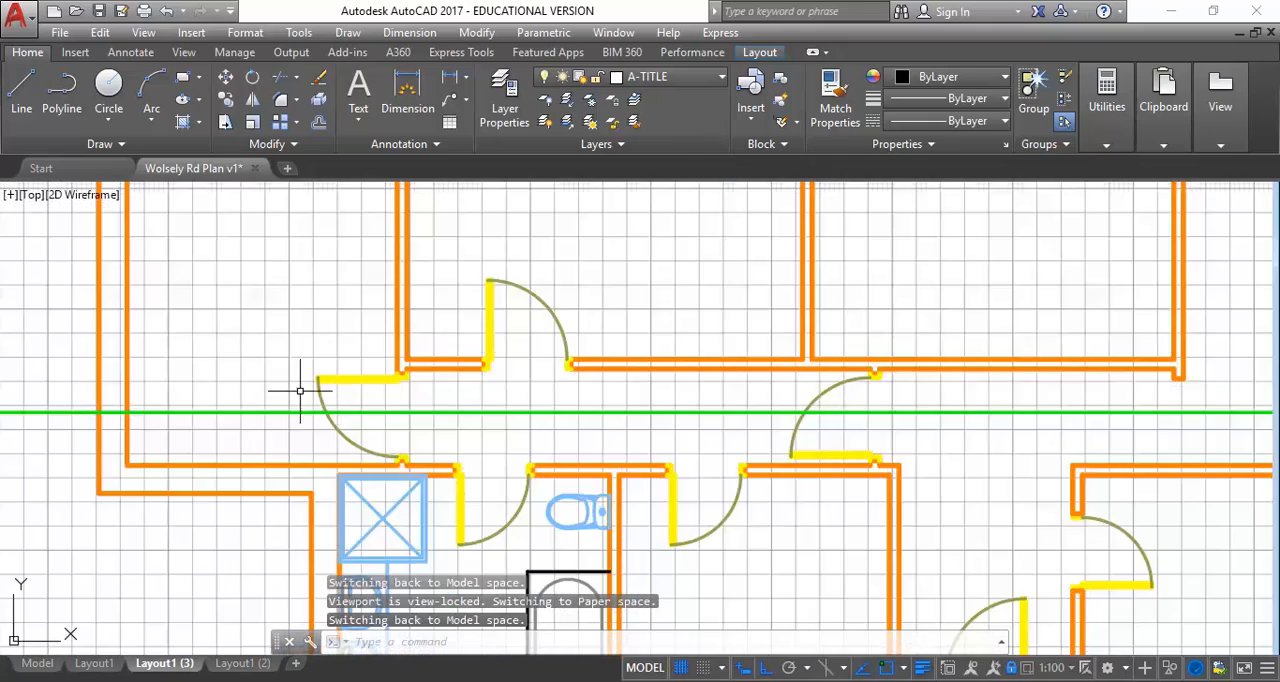
scroll(286, 374, "up", 1)
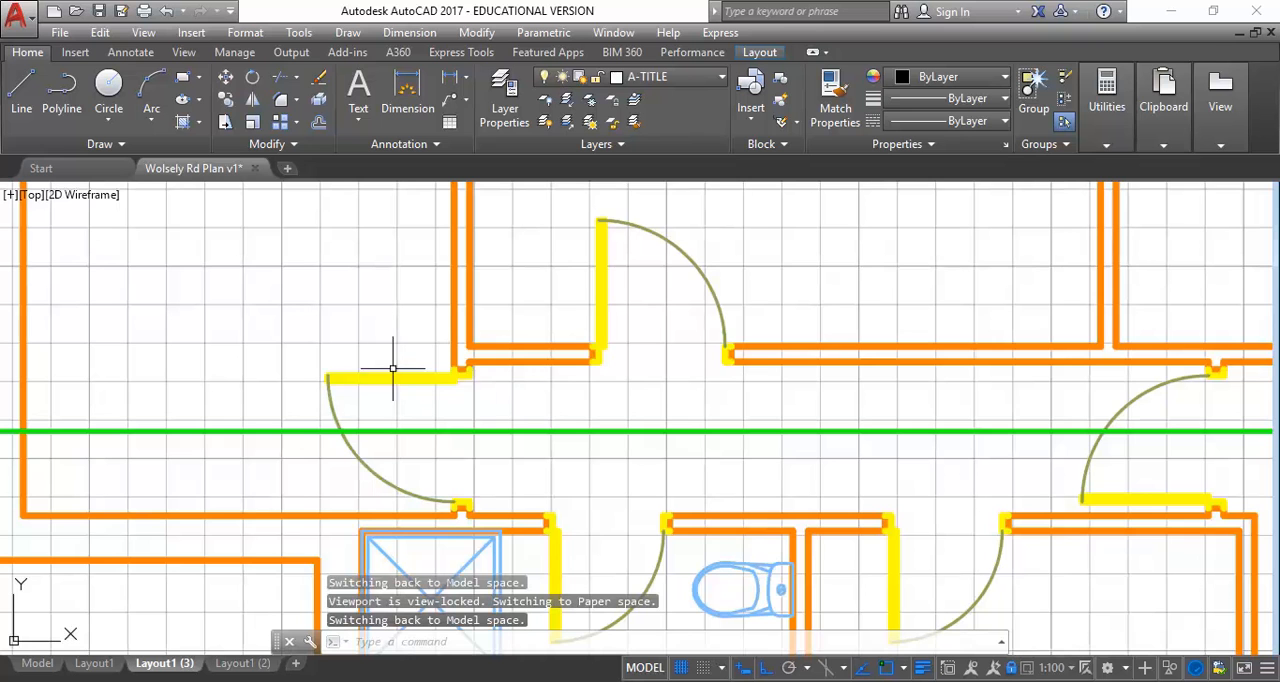
mouse_move(333, 381)
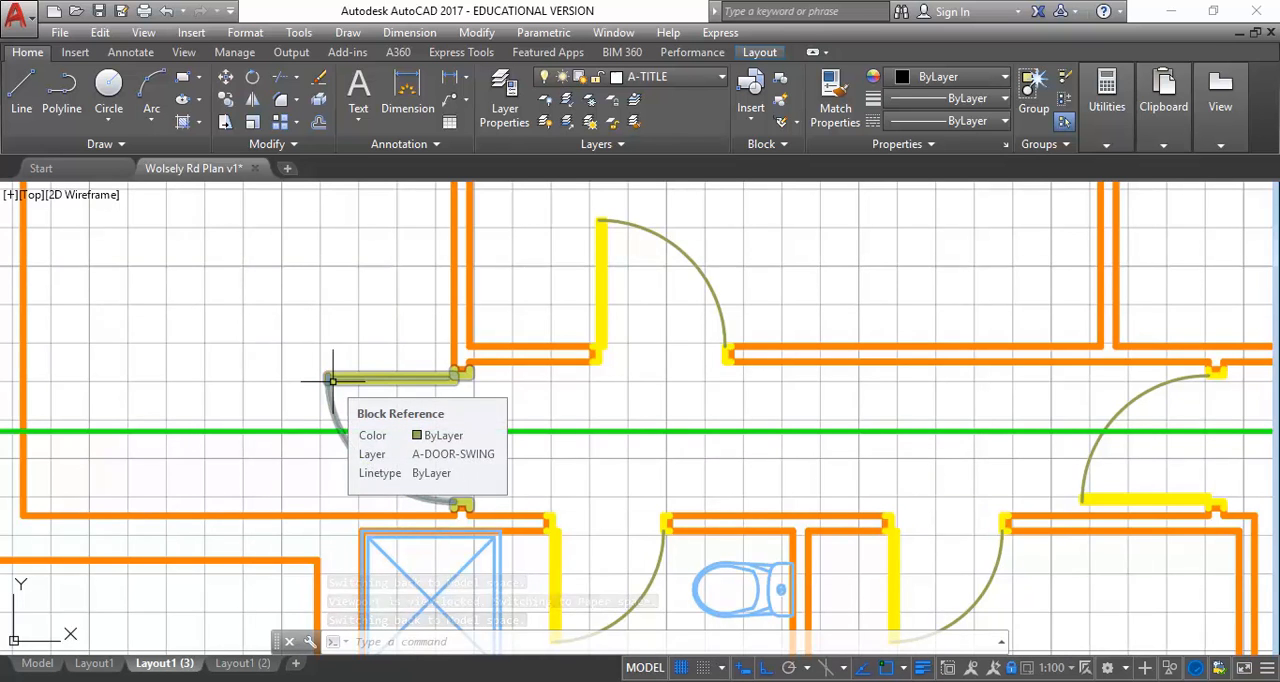
scroll(560, 630, "down", 2)
middle_click_drag(371, 453, 322, 419)
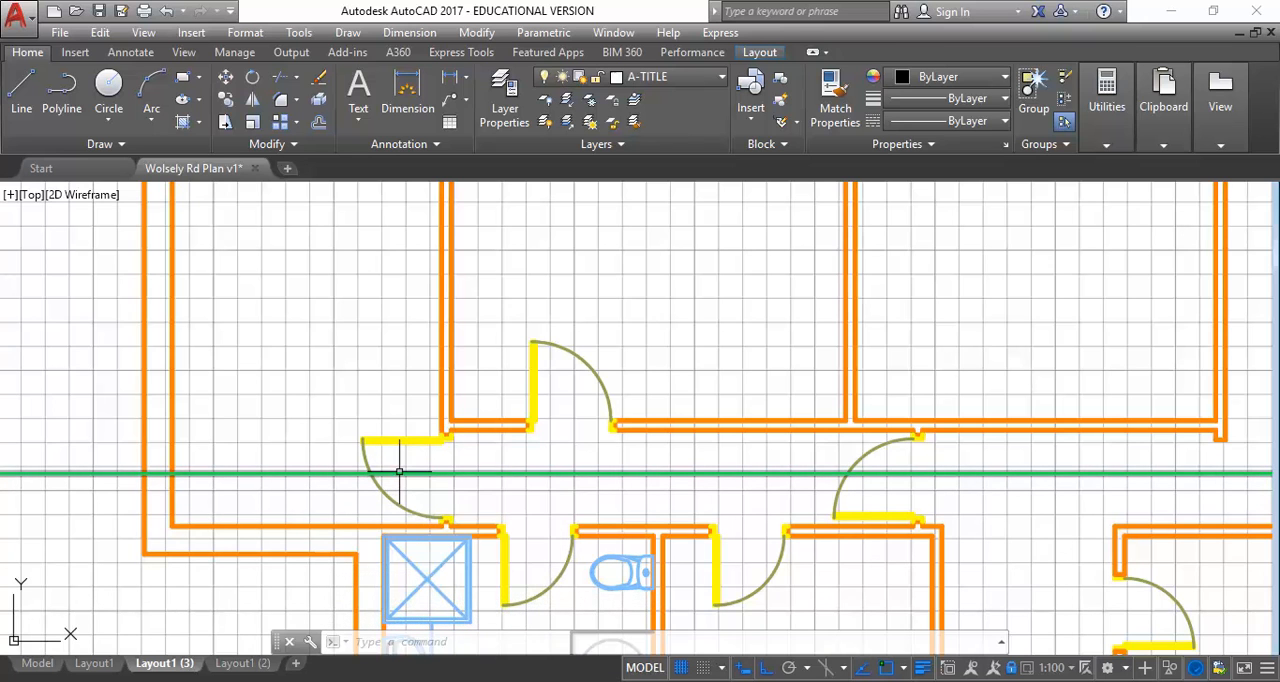
mouse_move(398, 471)
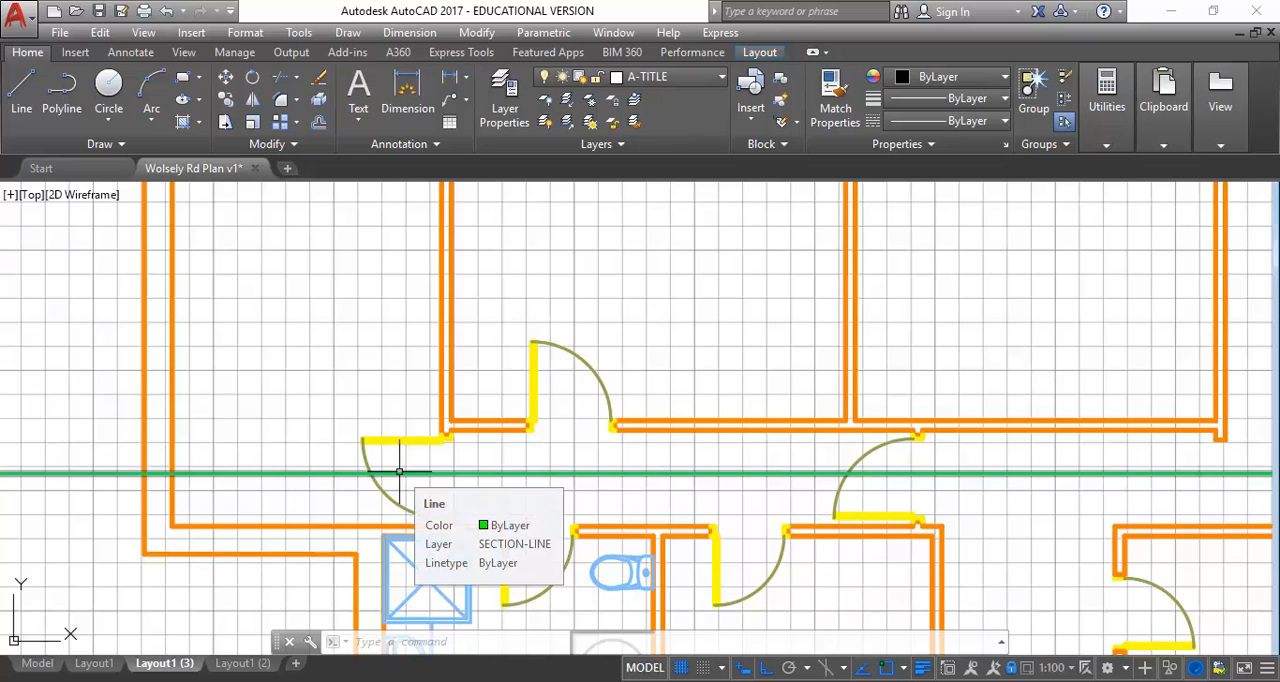
mouse_move(402, 440)
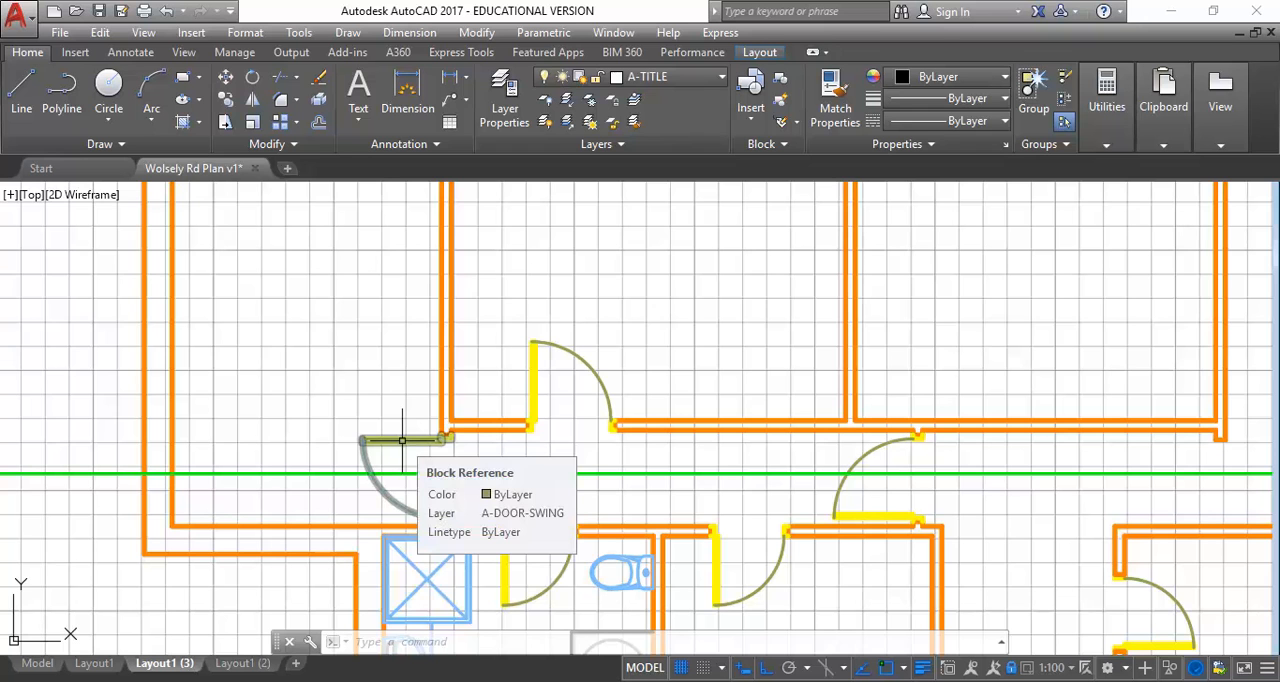
Freeze the A-DOOR-CUT and A-DOOR-SWING layers in the reflected ceiling plan viewport only
left_click(656, 78)
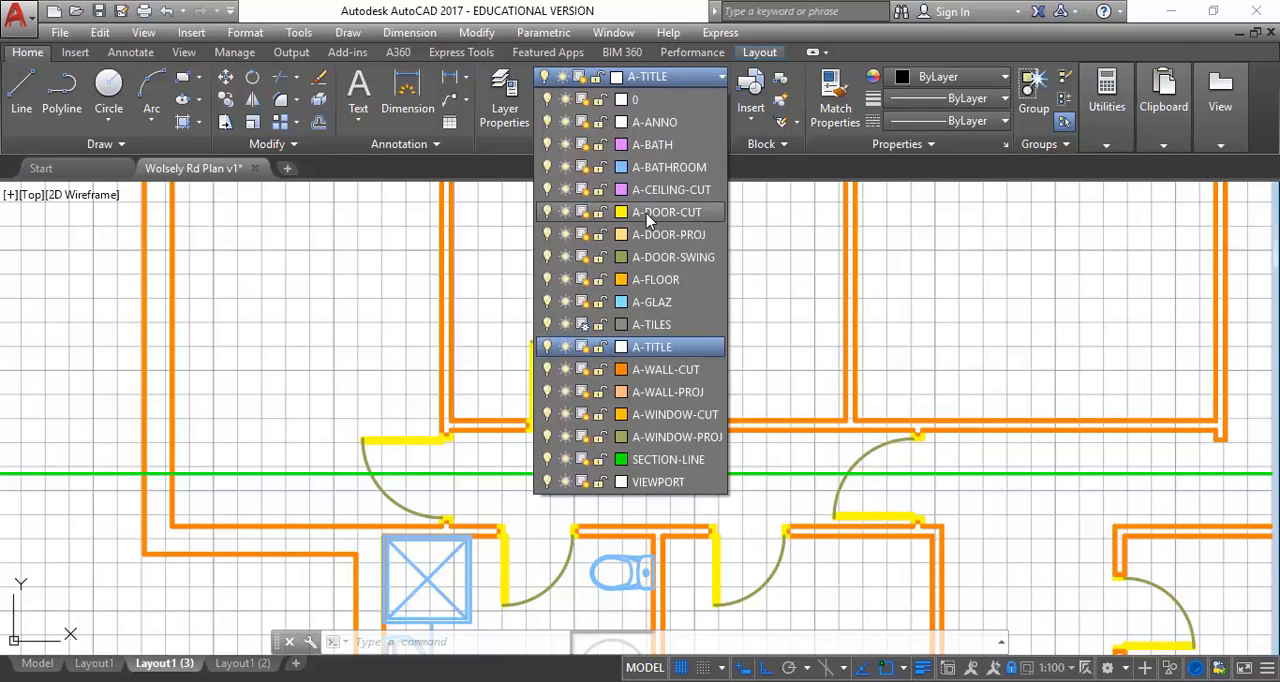
left_click(585, 211)
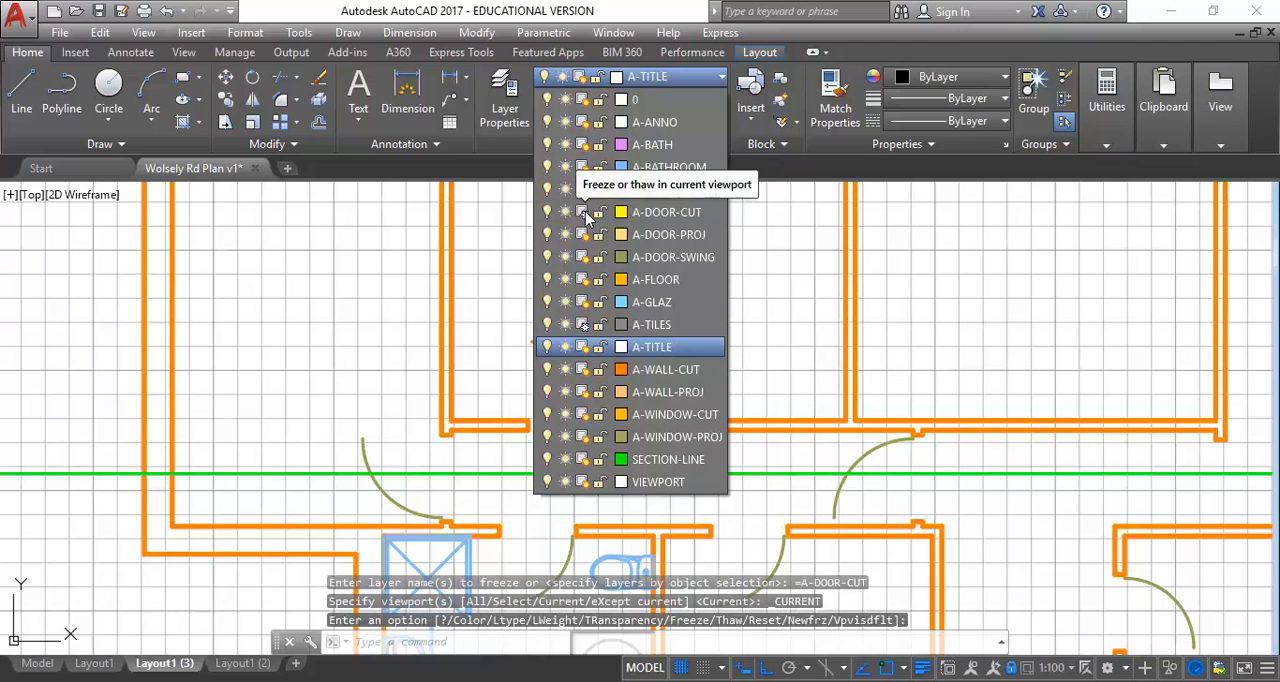
left_click(584, 257)
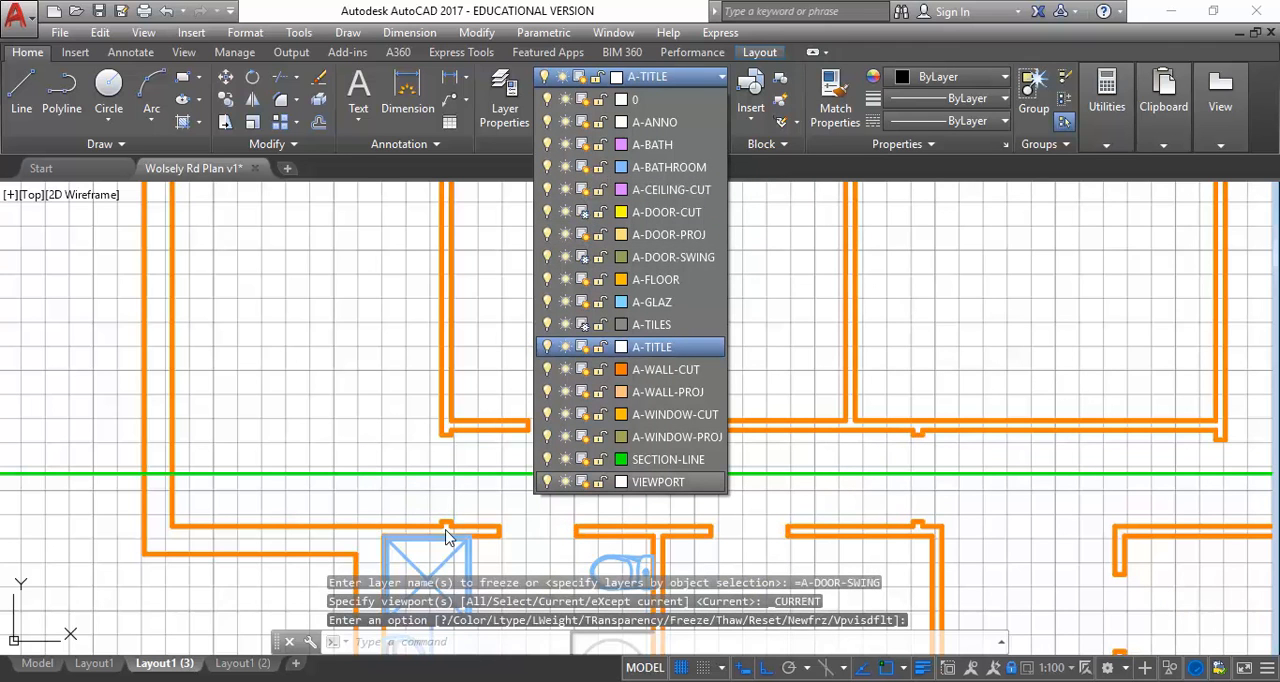
left_click(674, 74)
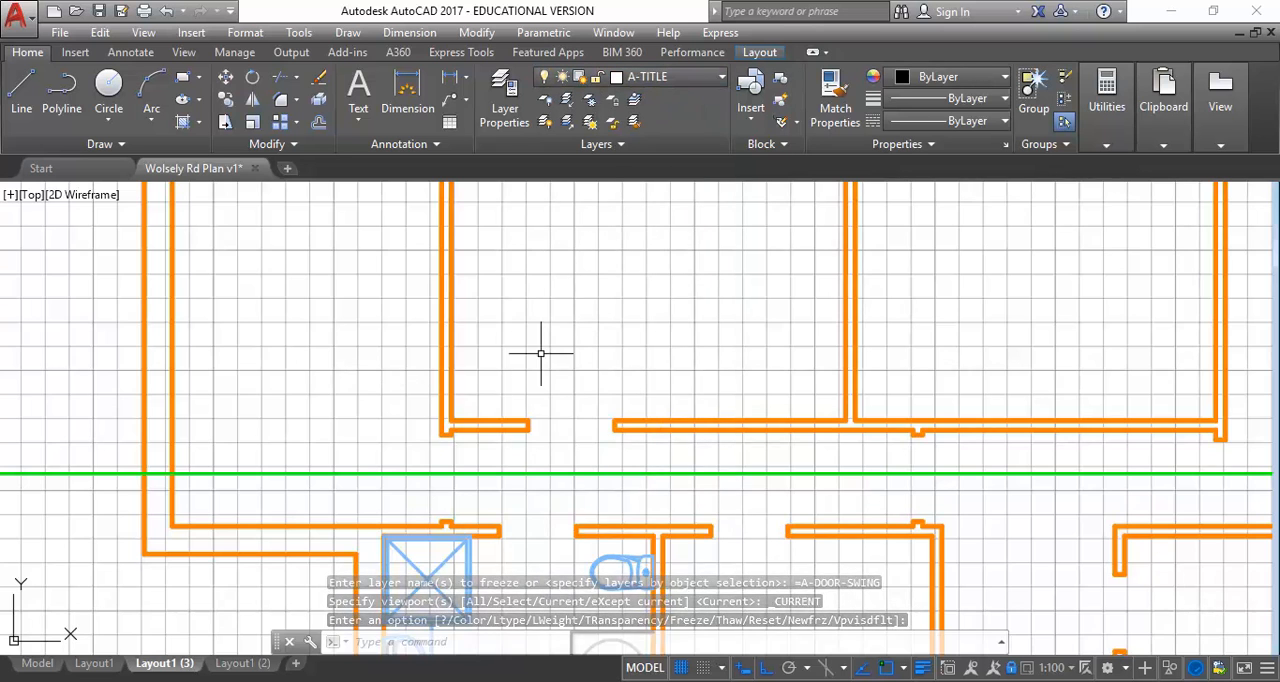
Turn off the drawing grid in the reflected ceiling plan viewport
scroll(586, 354, "down", 2)
double_click(650, 338)
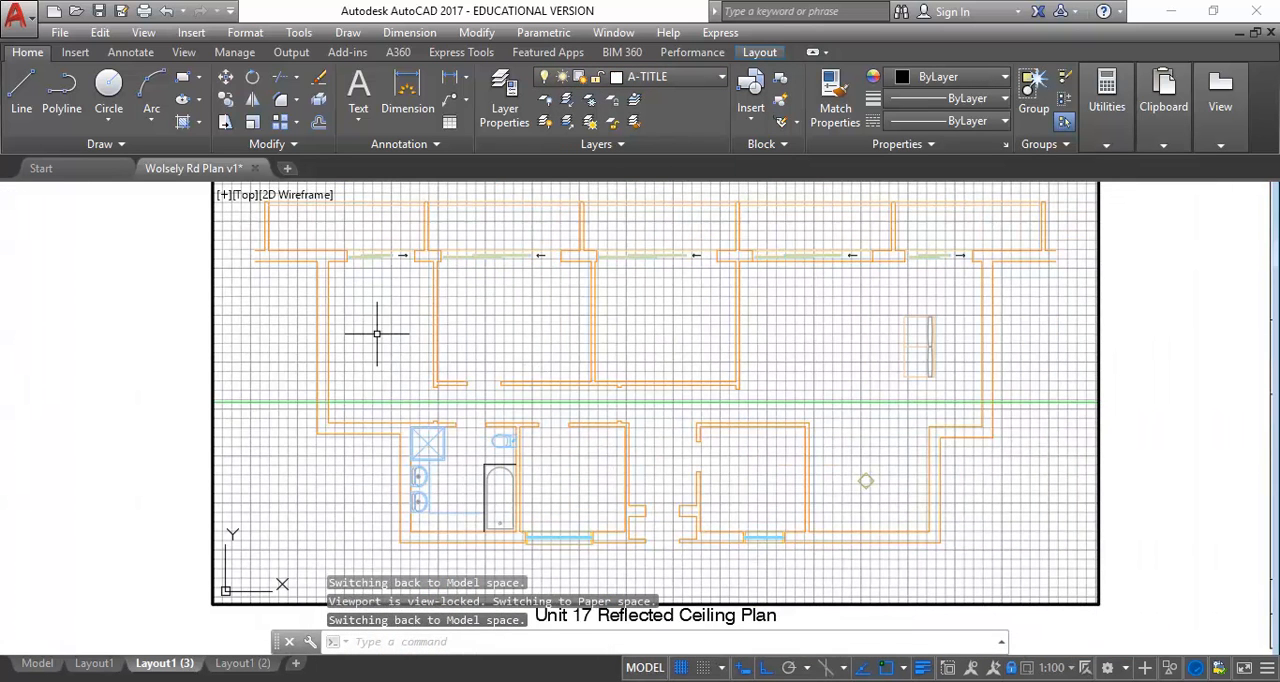
left_click(681, 668)
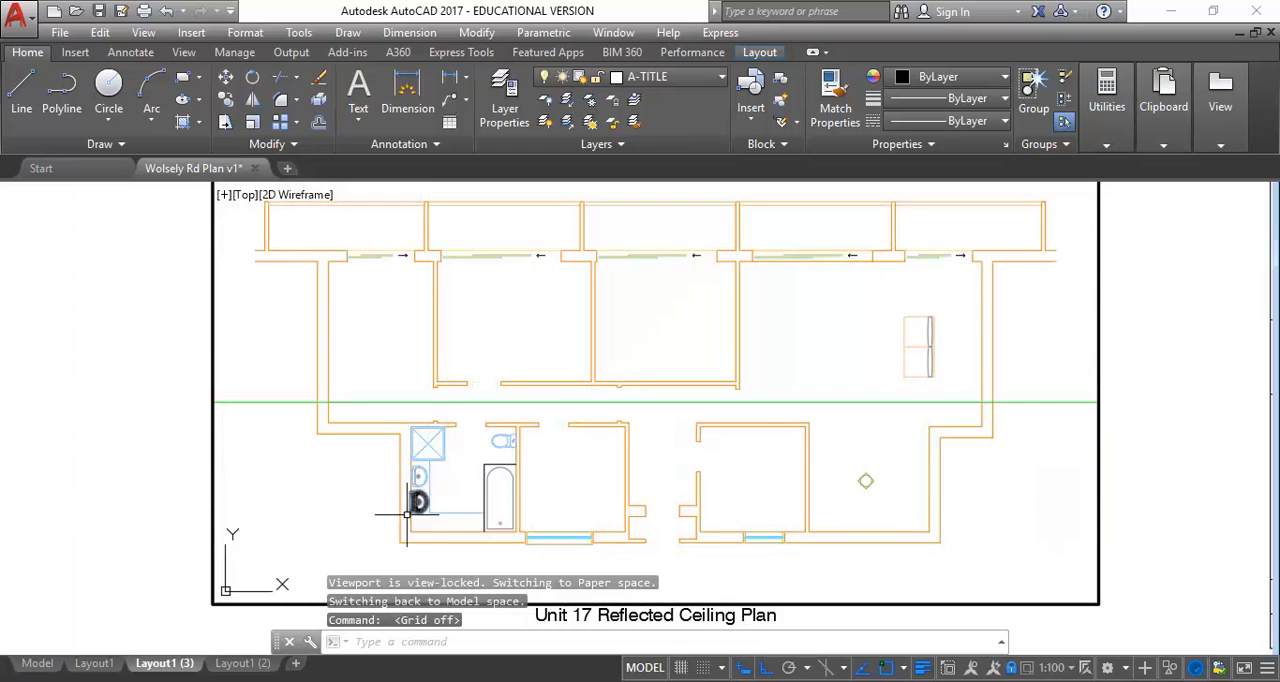
Freeze the A-BATHROOM layer in the reflected ceiling plan viewport only
scroll(430, 502, "up", 2)
scroll(384, 605, "up", 2)
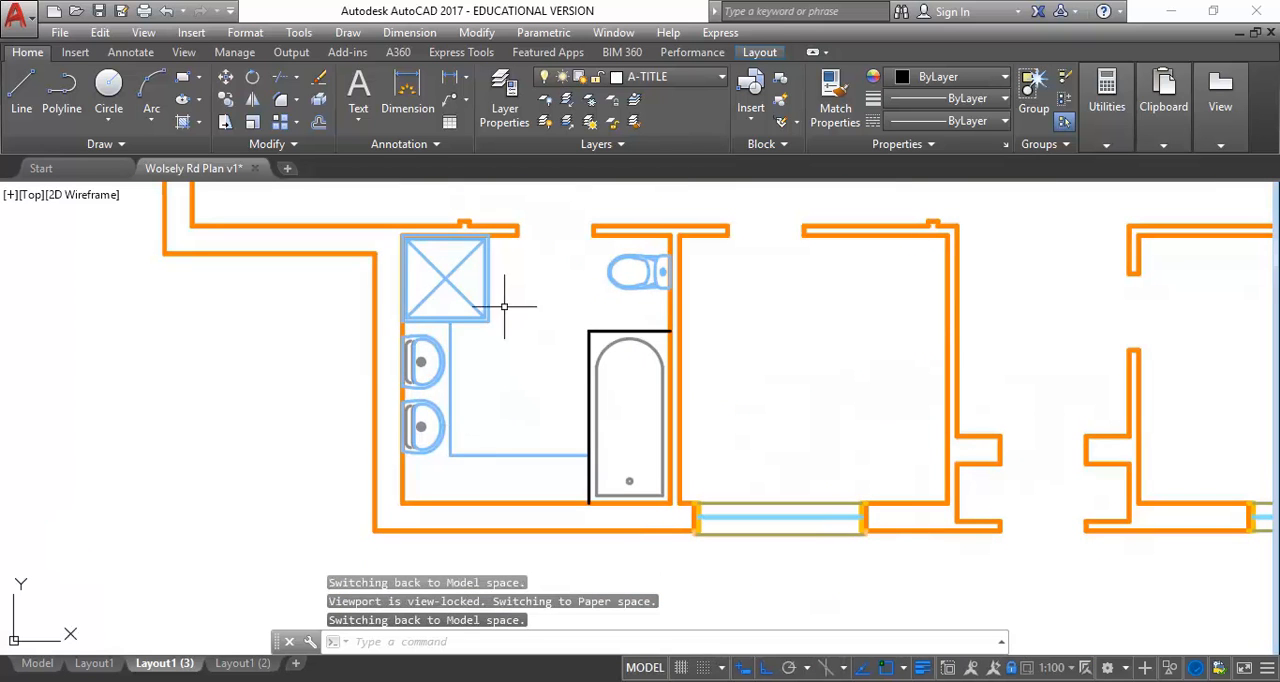
left_click(690, 76)
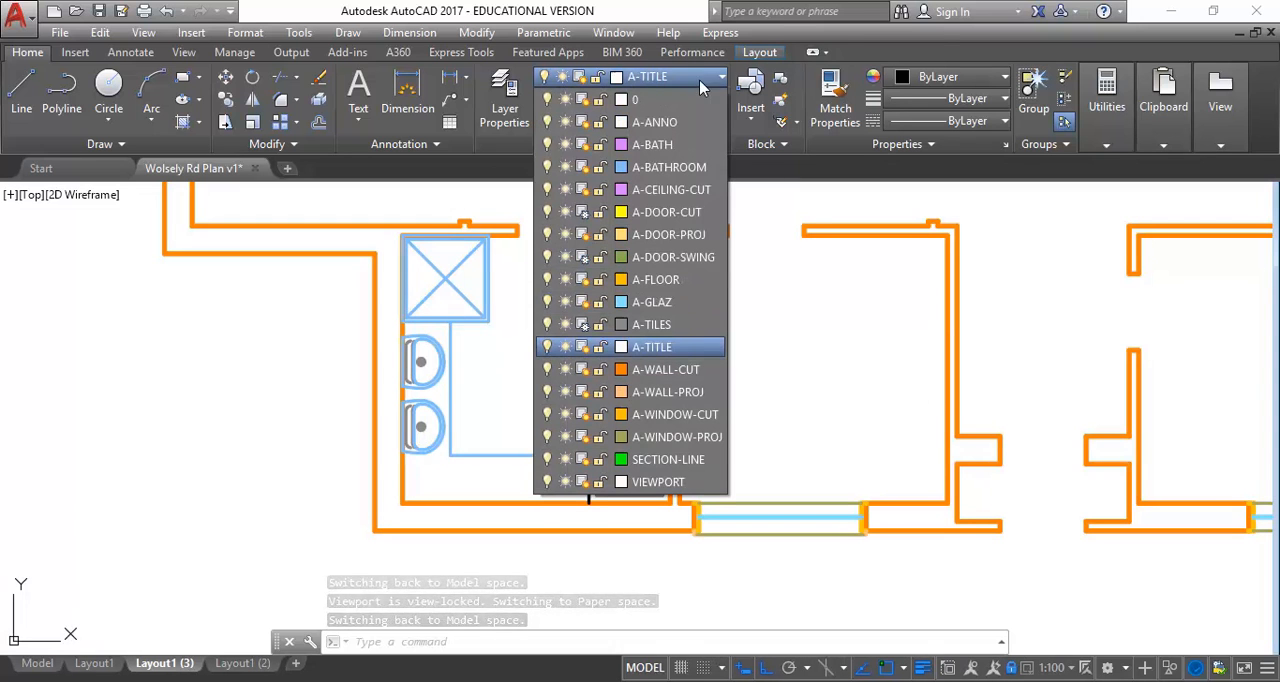
left_click(584, 167)
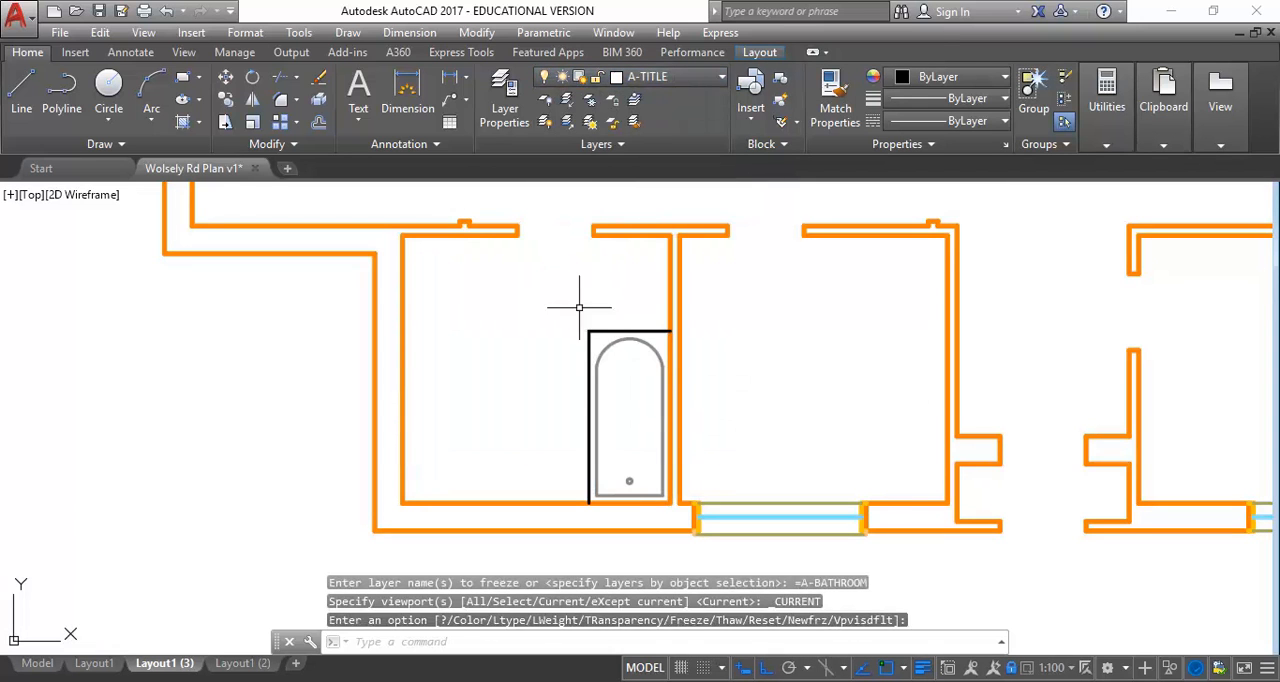
Move the bathtub, its drain and the surrounding edge lines from layer 0 to the A-BATHROOM layer
left_click(638, 301)
left_click(582, 405)
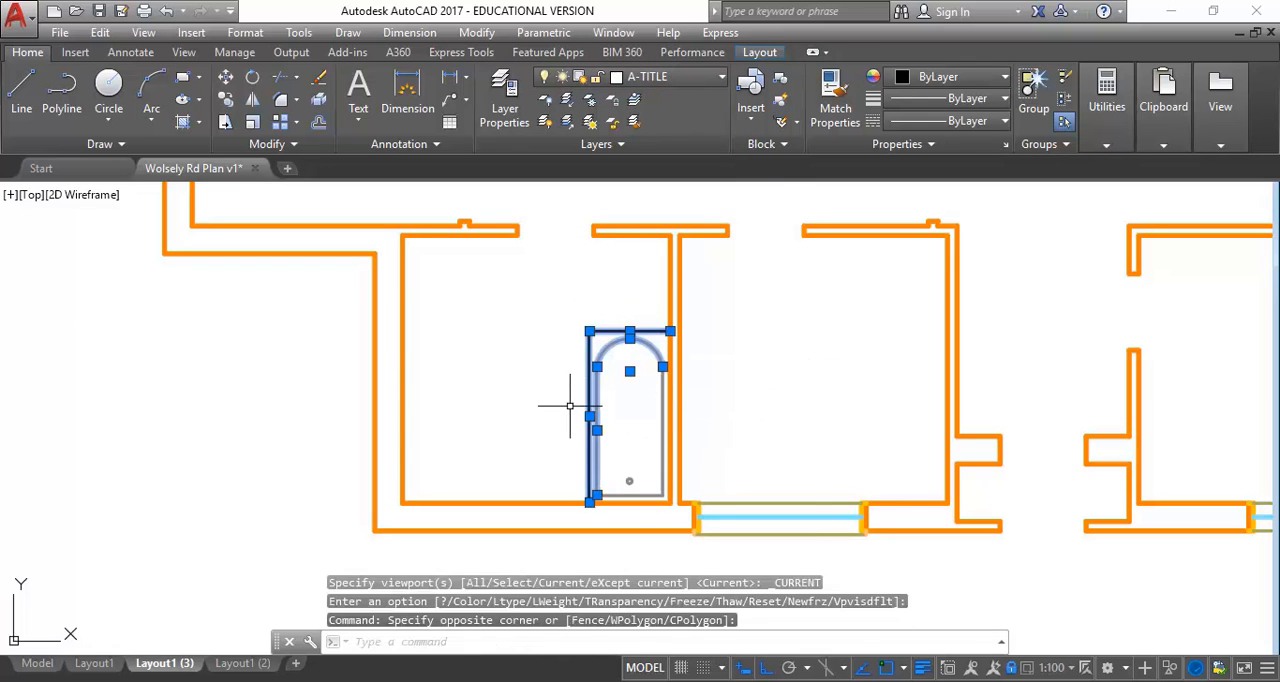
left_click(605, 457)
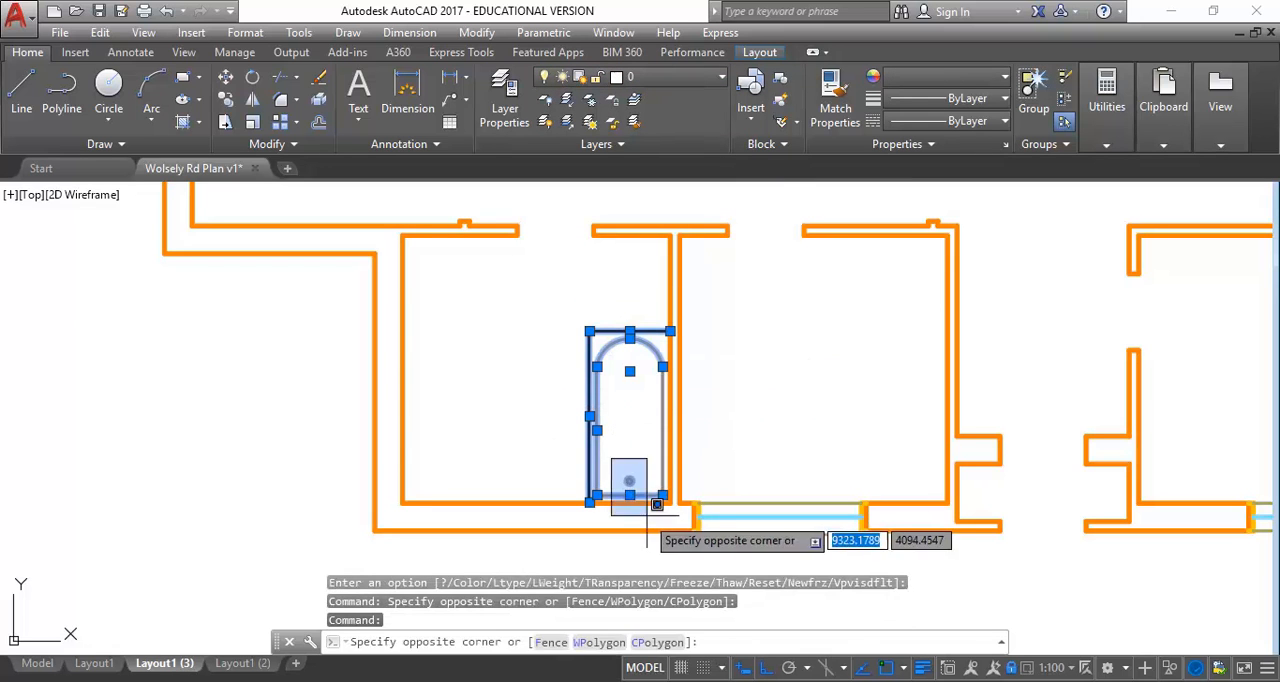
left_click(640, 500)
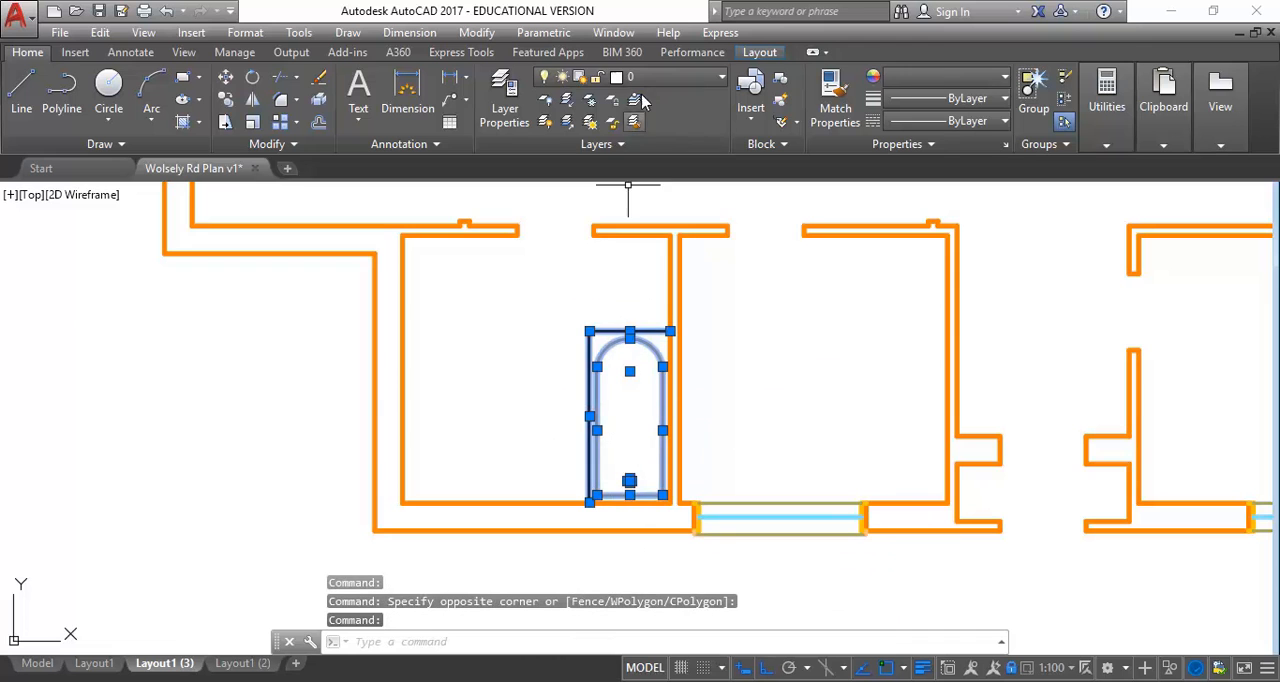
left_click(672, 77)
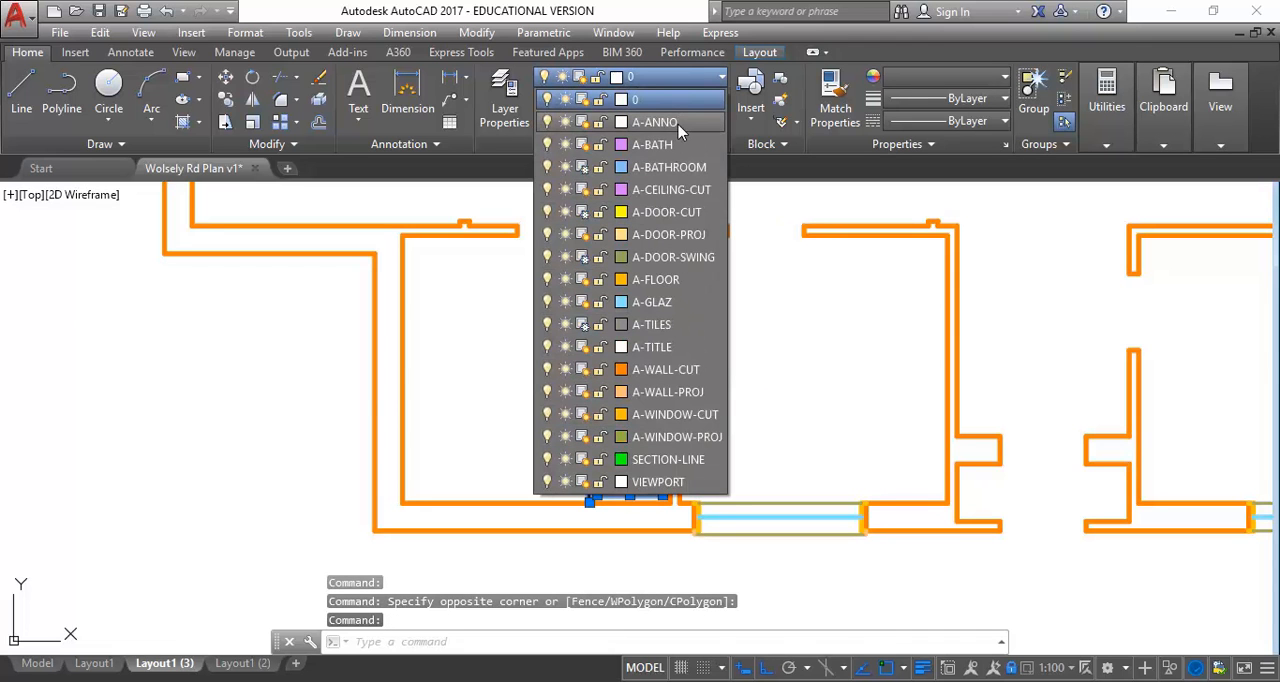
left_click(668, 168)
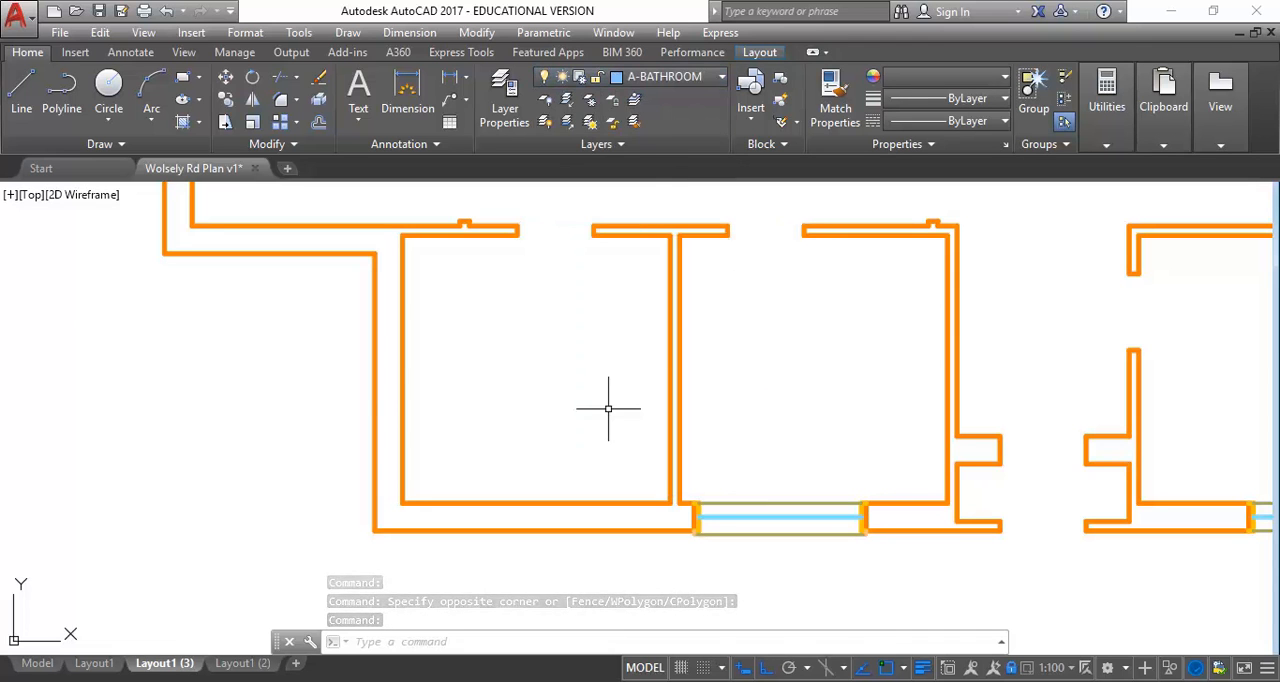
key("Escape")
Thaw A-BATHROOM in the current viewport to check the reassigned bath objects, and freeze the layer again
left_click(668, 78)
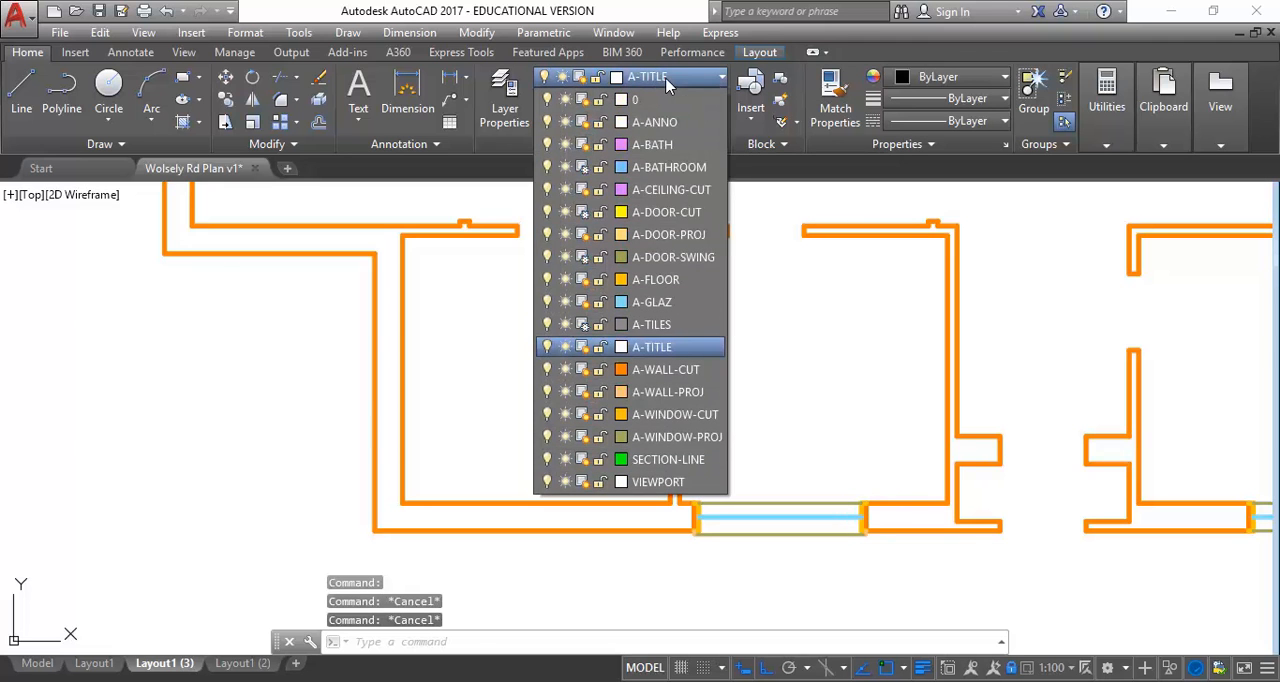
left_click(585, 168)
left_click(478, 387)
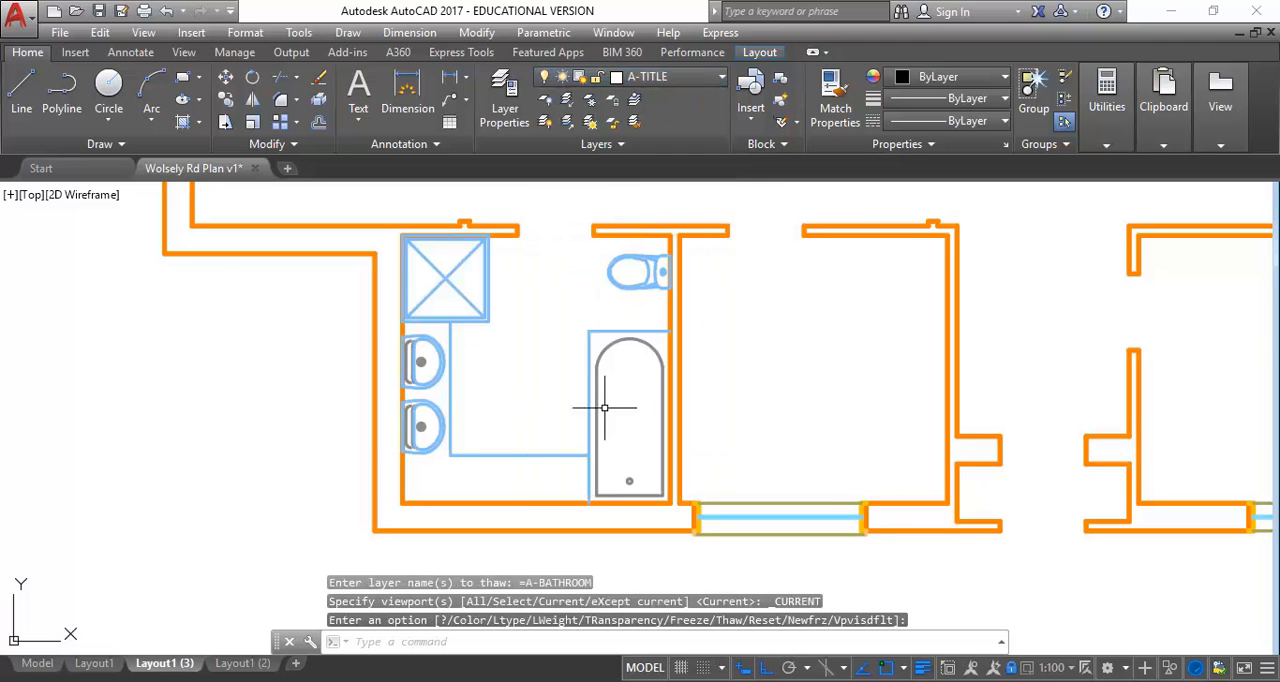
left_click(673, 72)
left_click(583, 167)
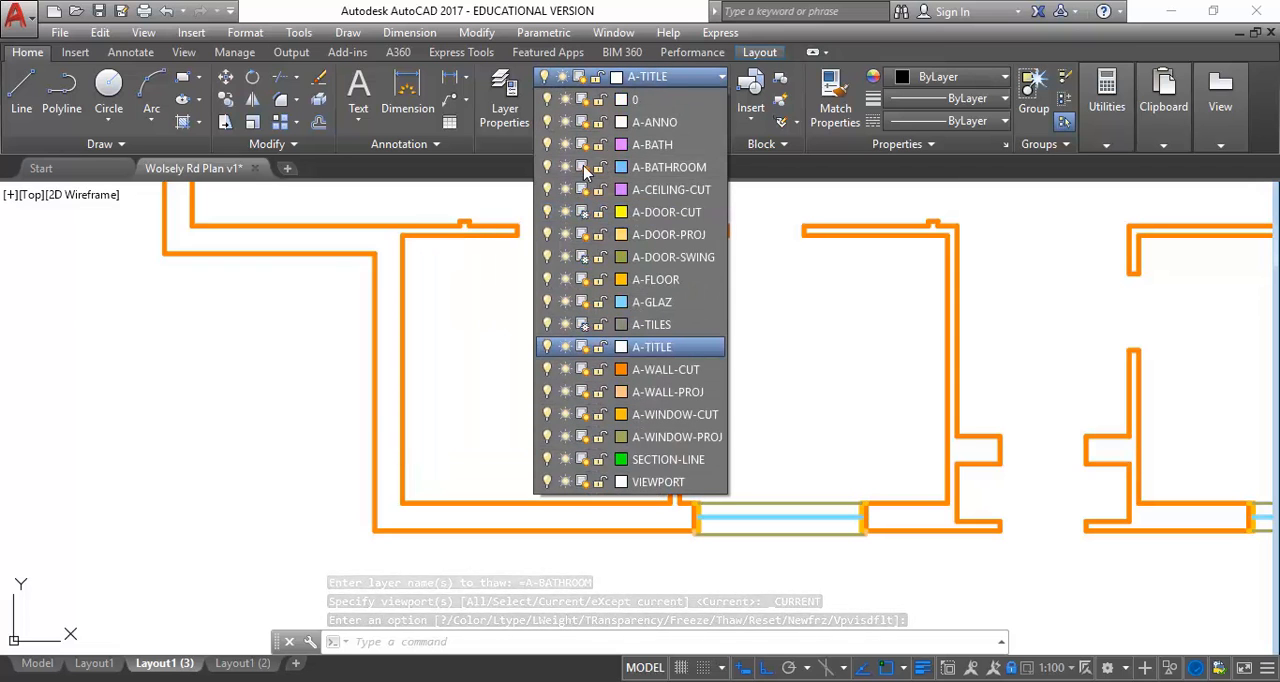
left_click(867, 349)
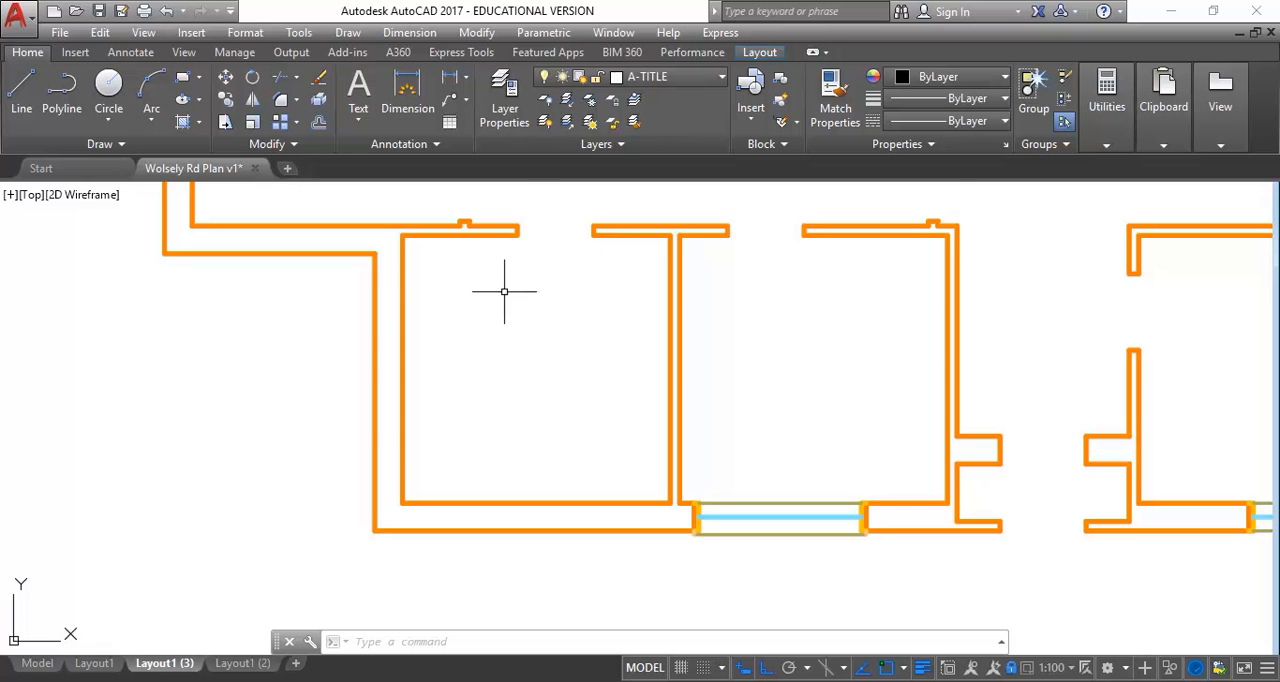
Freeze the A-WINDOW-CUT, A-GLAZ, A-WALL-PROJ and A-WINDOW-PROJ layers in the reflected ceiling plan viewport only
scroll(504, 291, "down", 5)
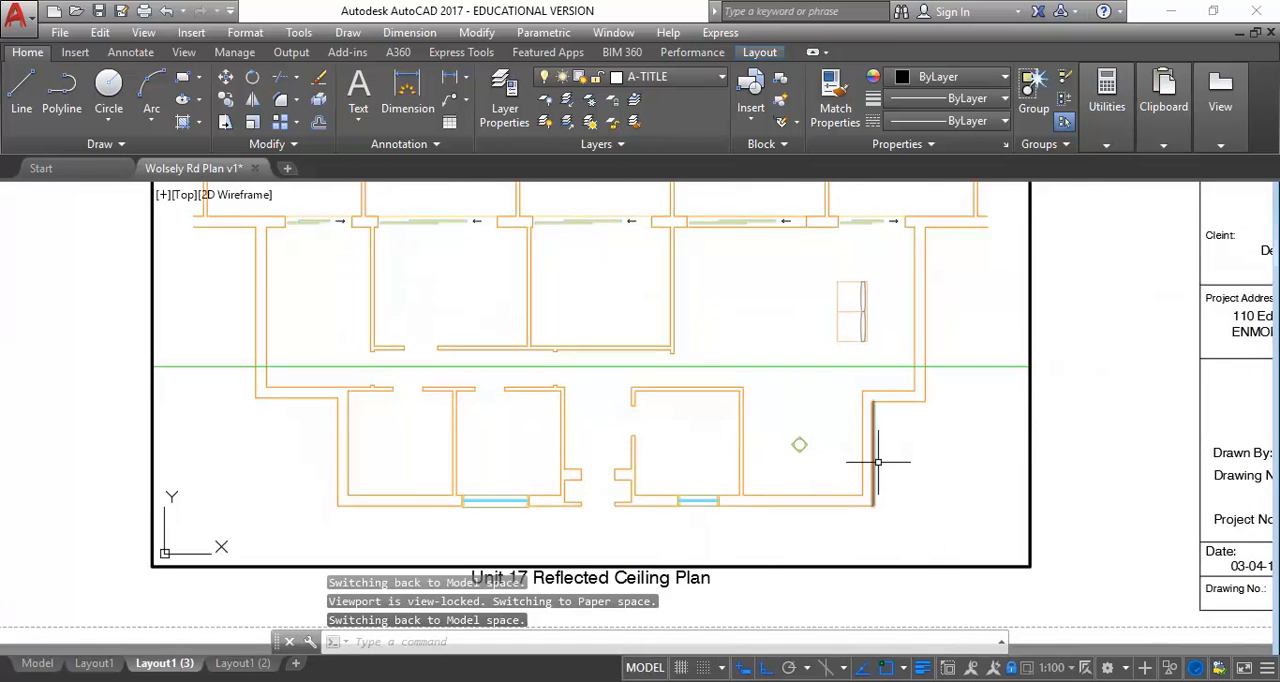
scroll(865, 459, "up", 3)
scroll(823, 457, "down", 4)
middle_click_drag(667, 463, 756, 490)
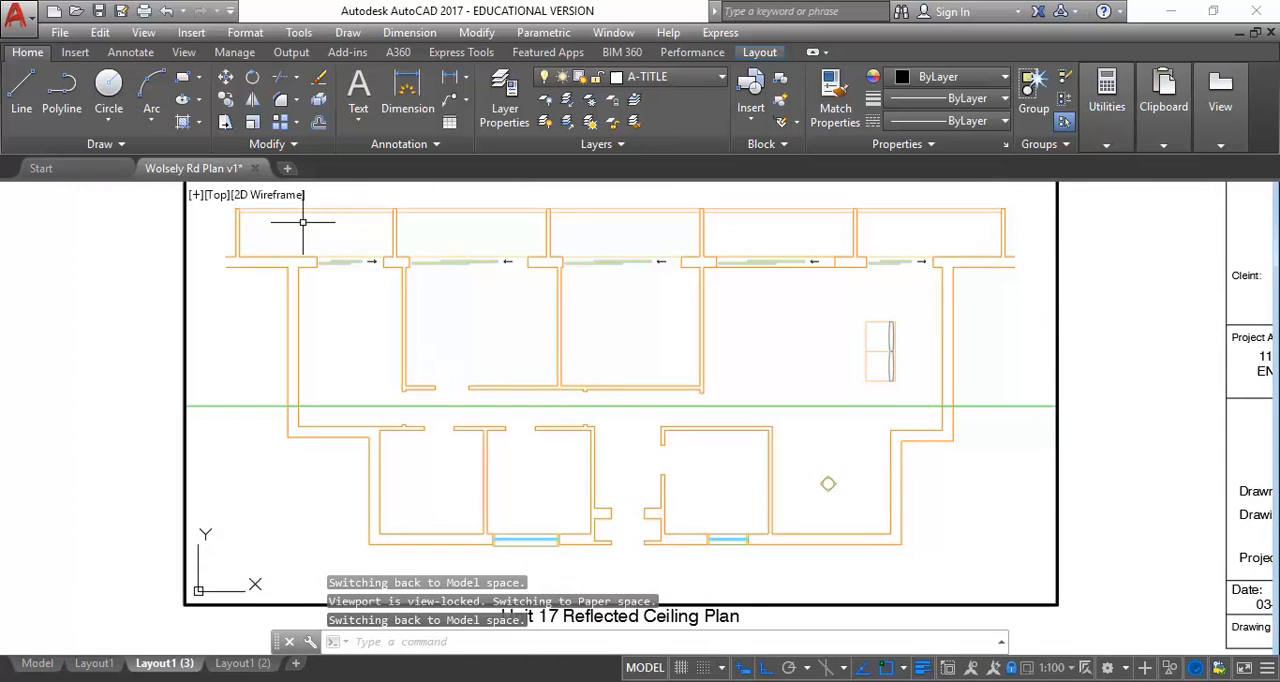
scroll(294, 218, "up", 5)
scroll(371, 402, "up", 3)
scroll(380, 403, "up", 4)
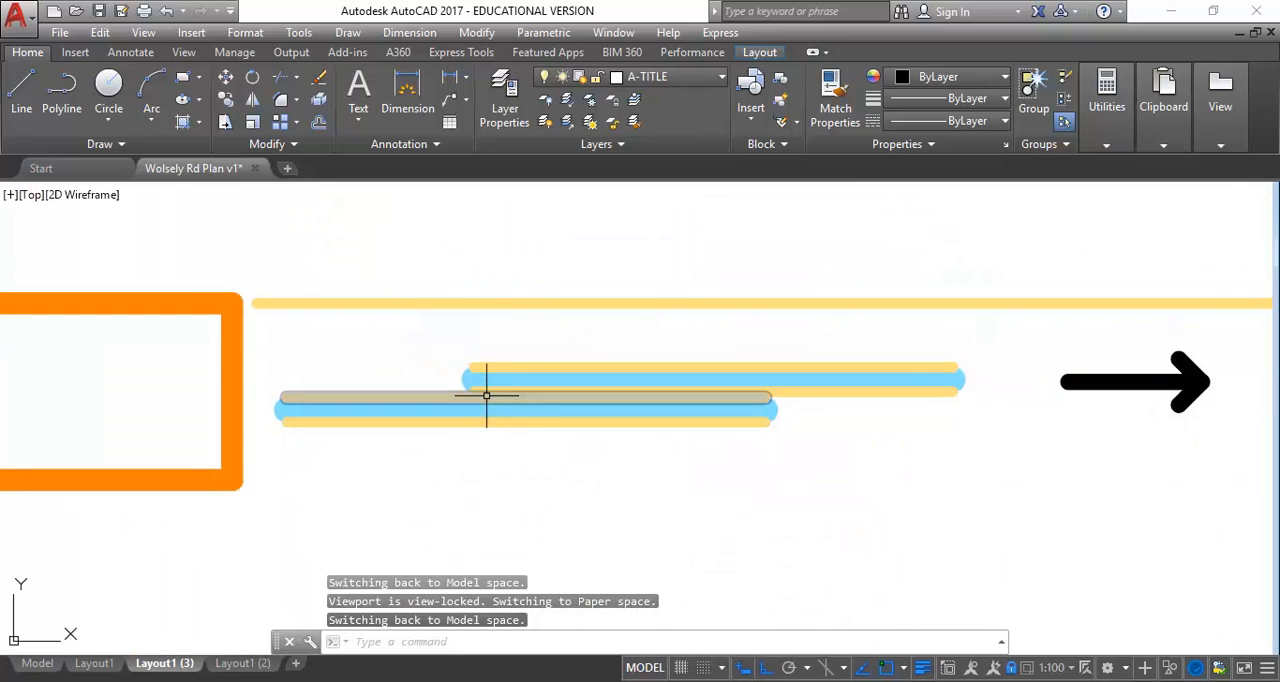
scroll(486, 401, "down", 6)
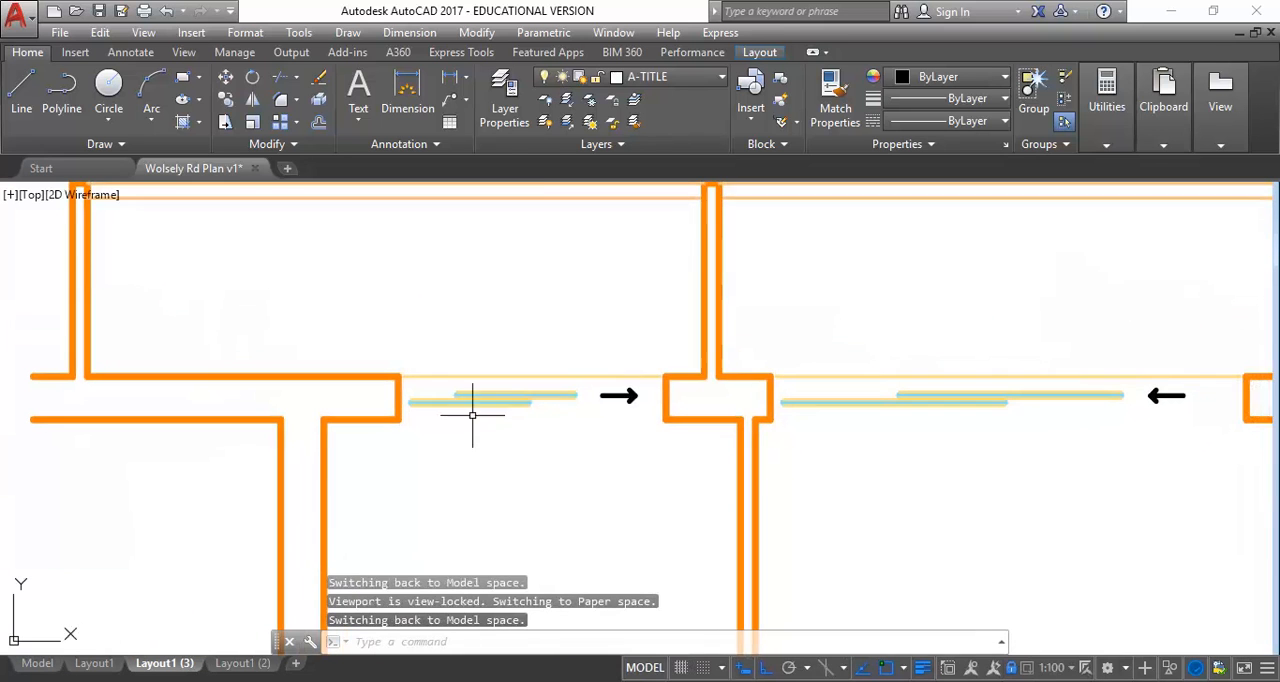
left_click(620, 77)
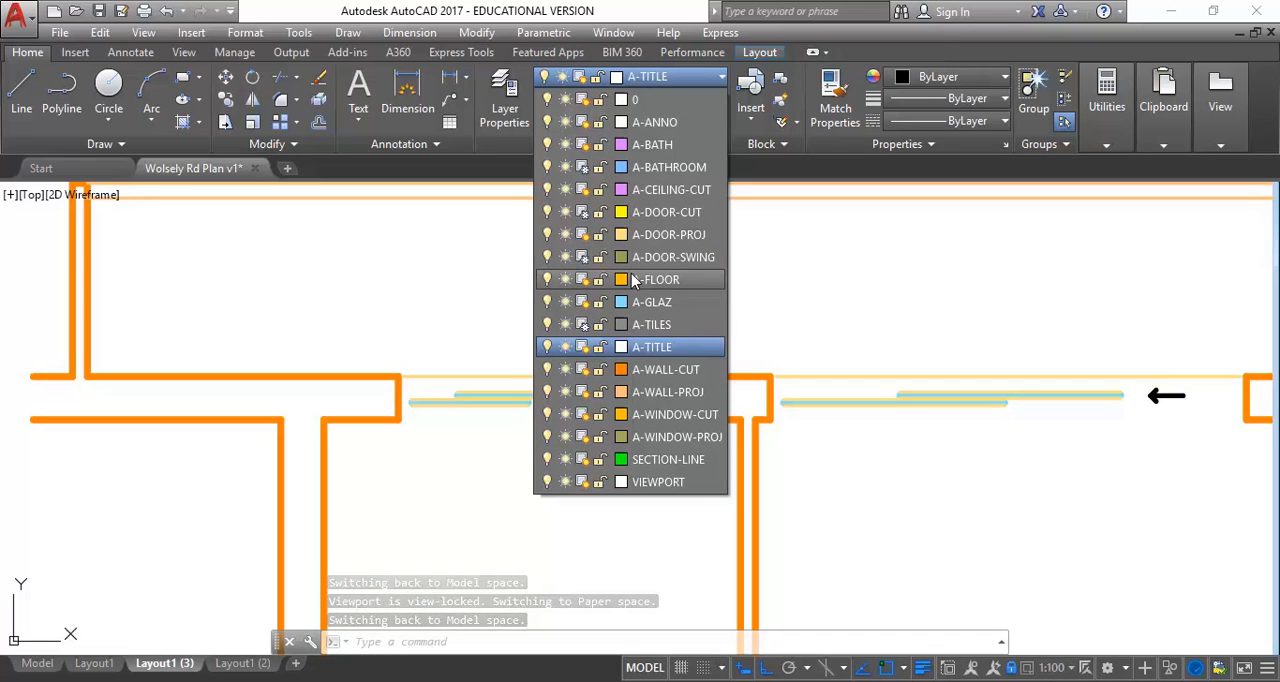
left_click(588, 418)
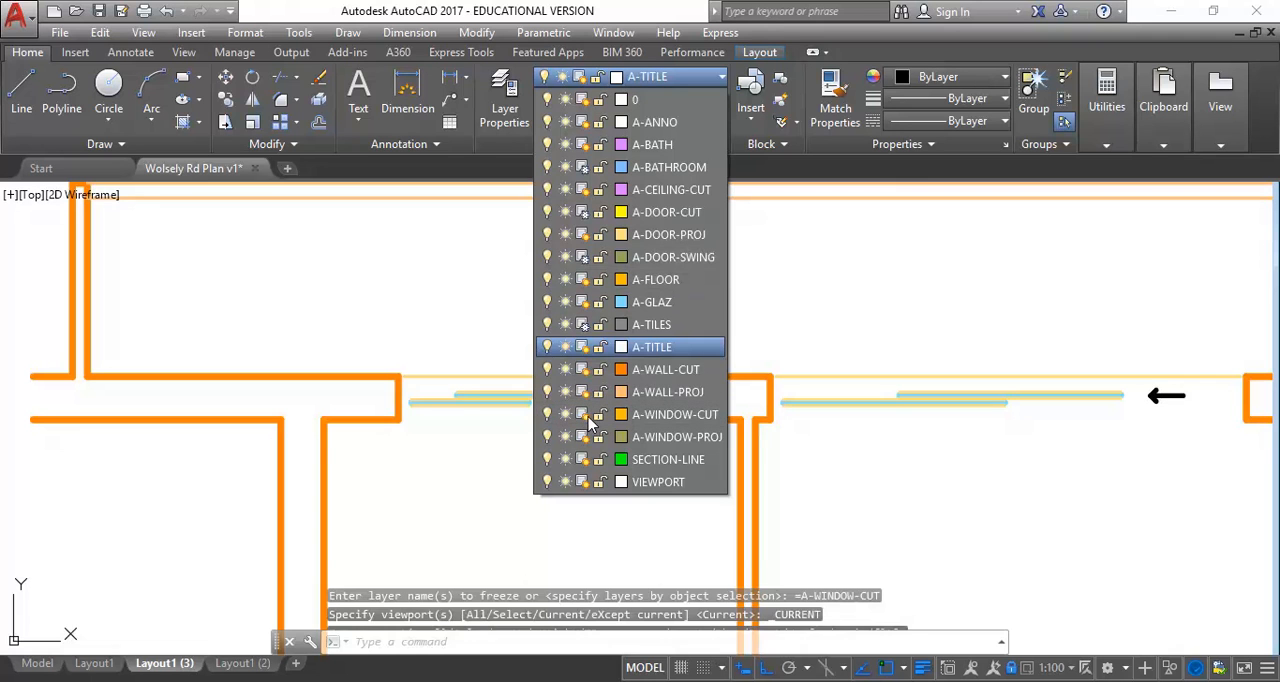
left_click(582, 300)
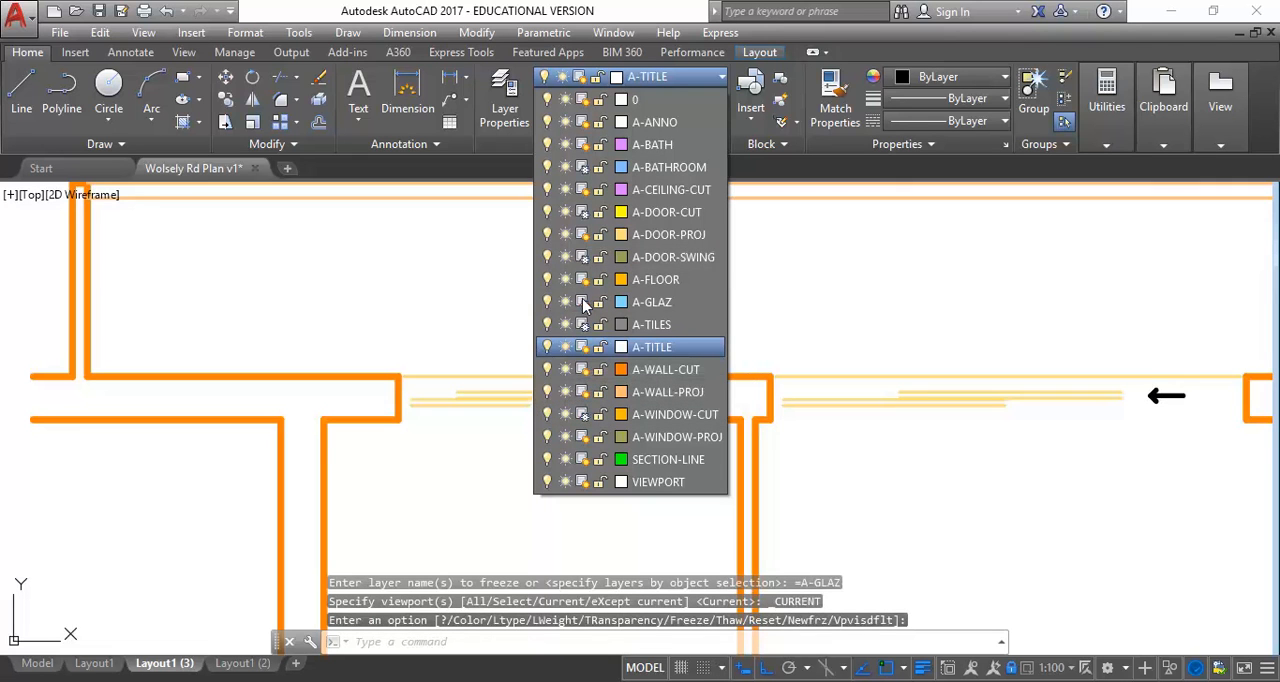
left_click(584, 394)
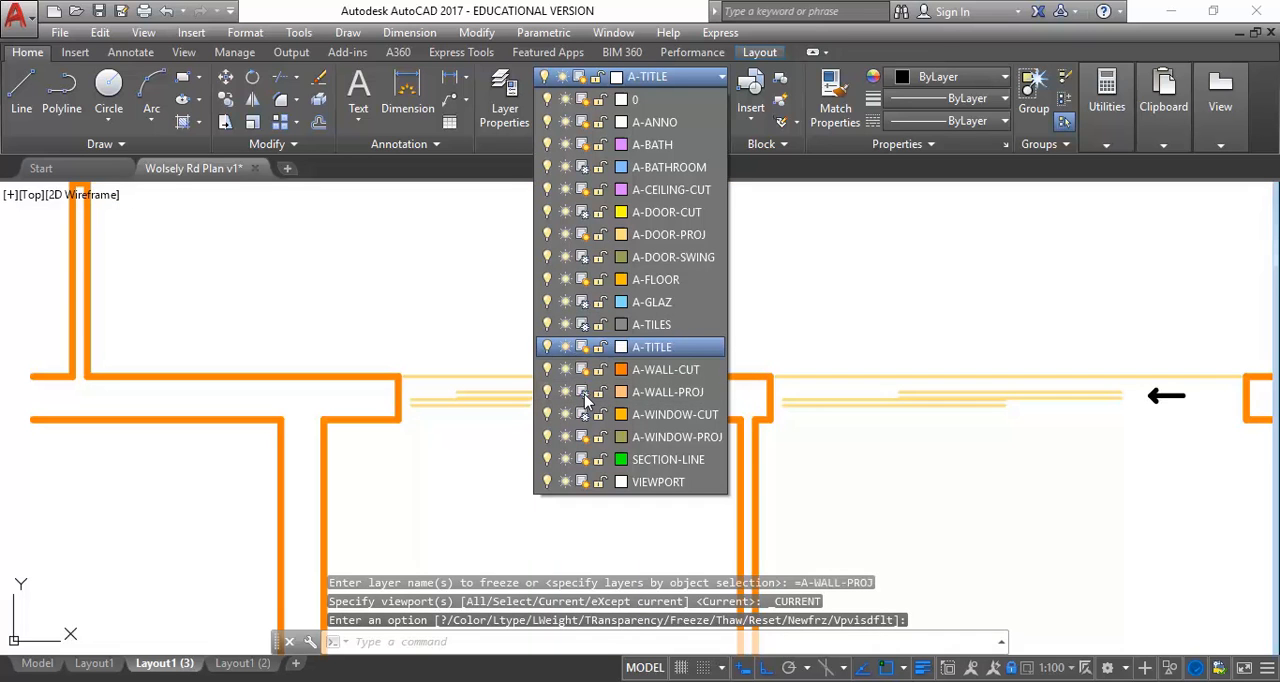
left_click(583, 437)
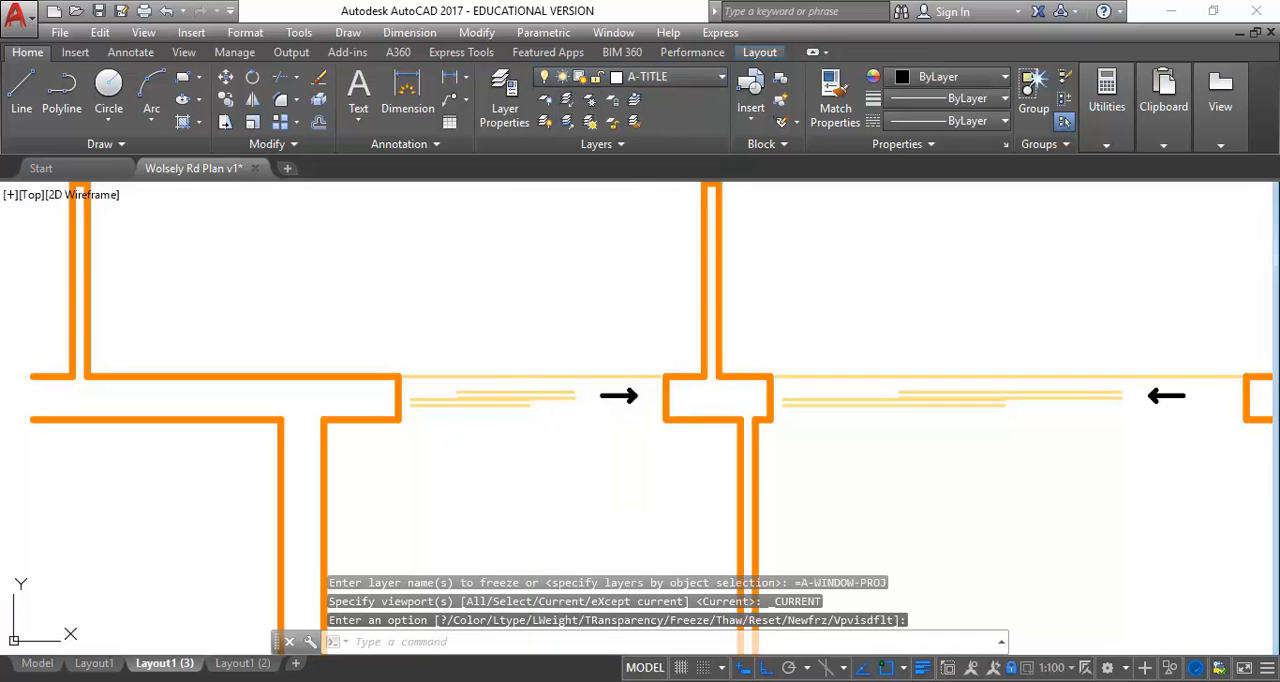
Identify the layer of the remaining sliding door lines and freeze A-DOOR-PROJ in the current viewport
left_click(511, 404)
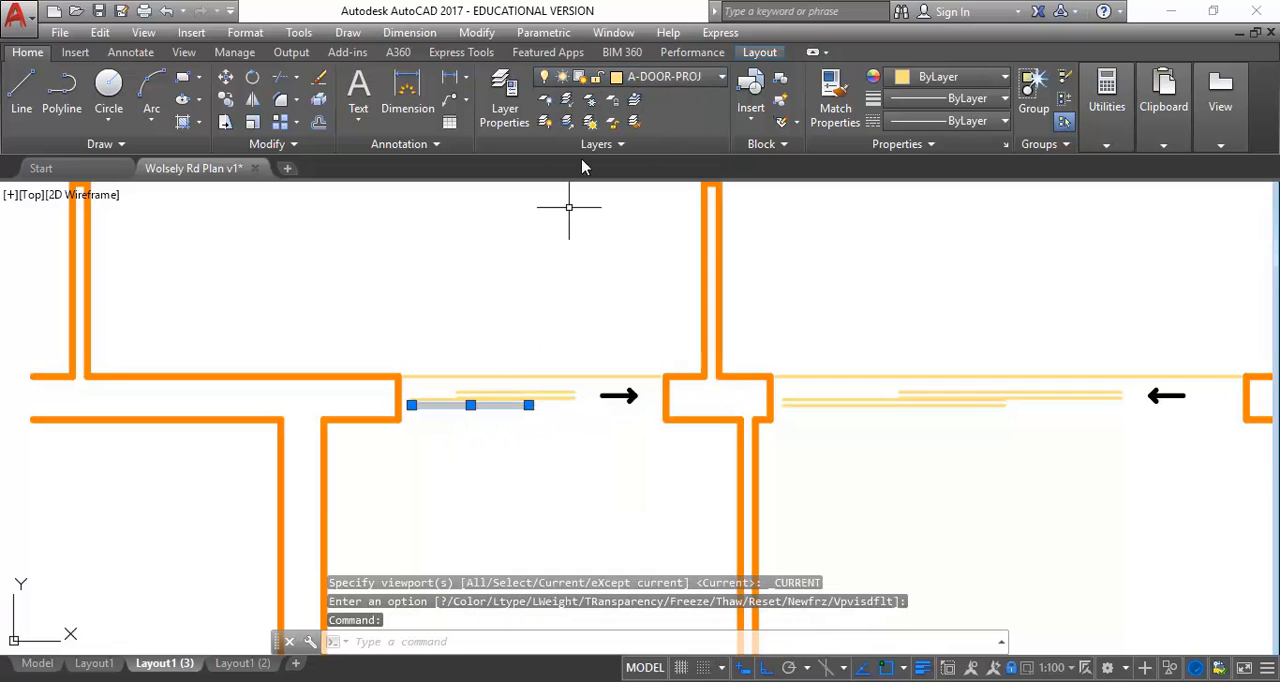
left_click(675, 77)
left_click(583, 233)
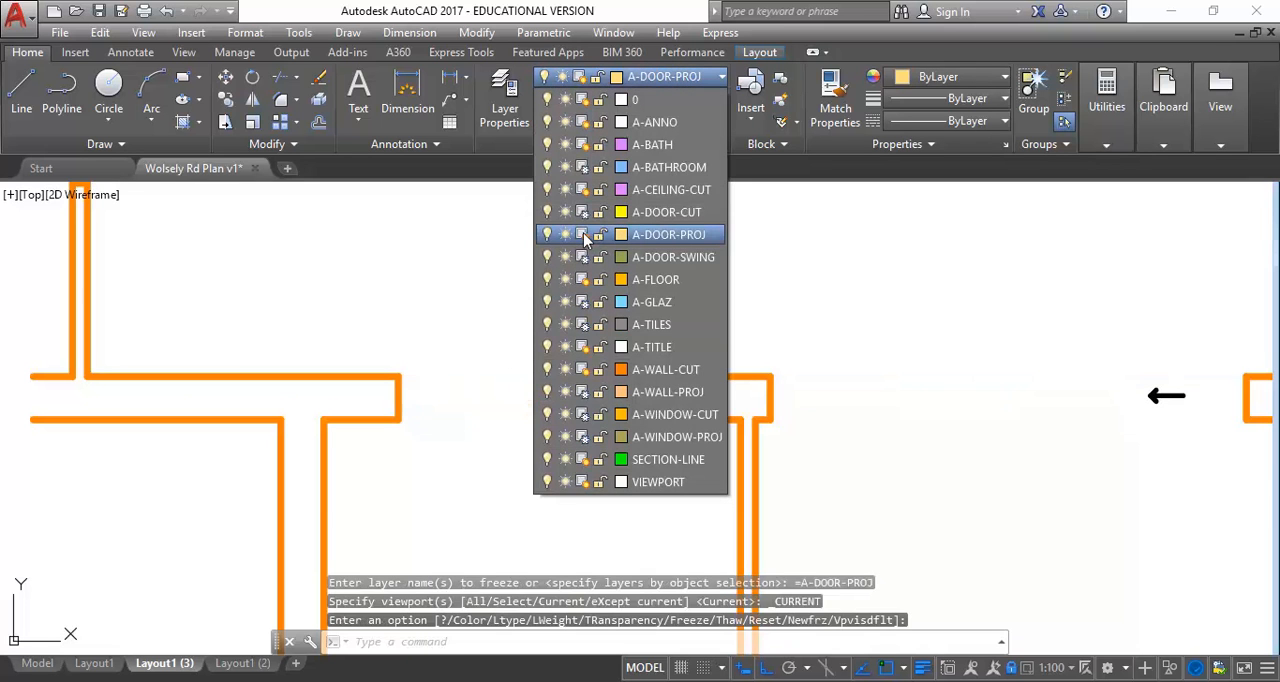
scroll(517, 277, "down", 6)
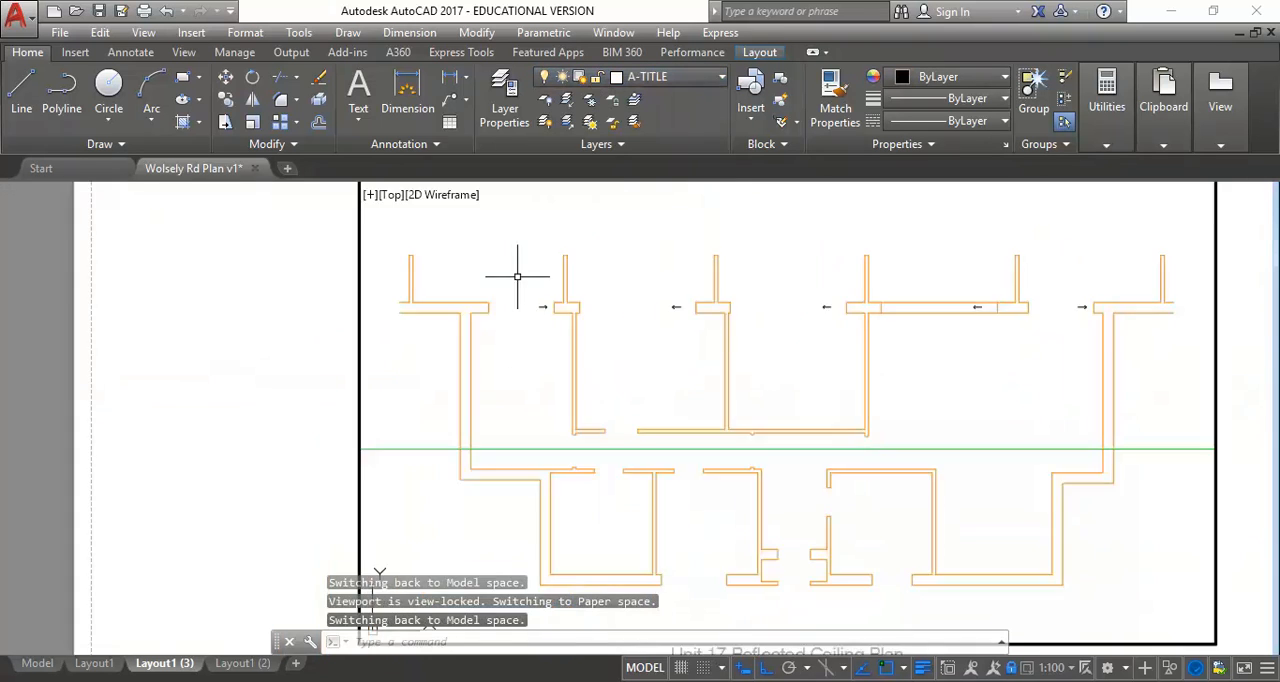
key("Escape")
key("Escape")
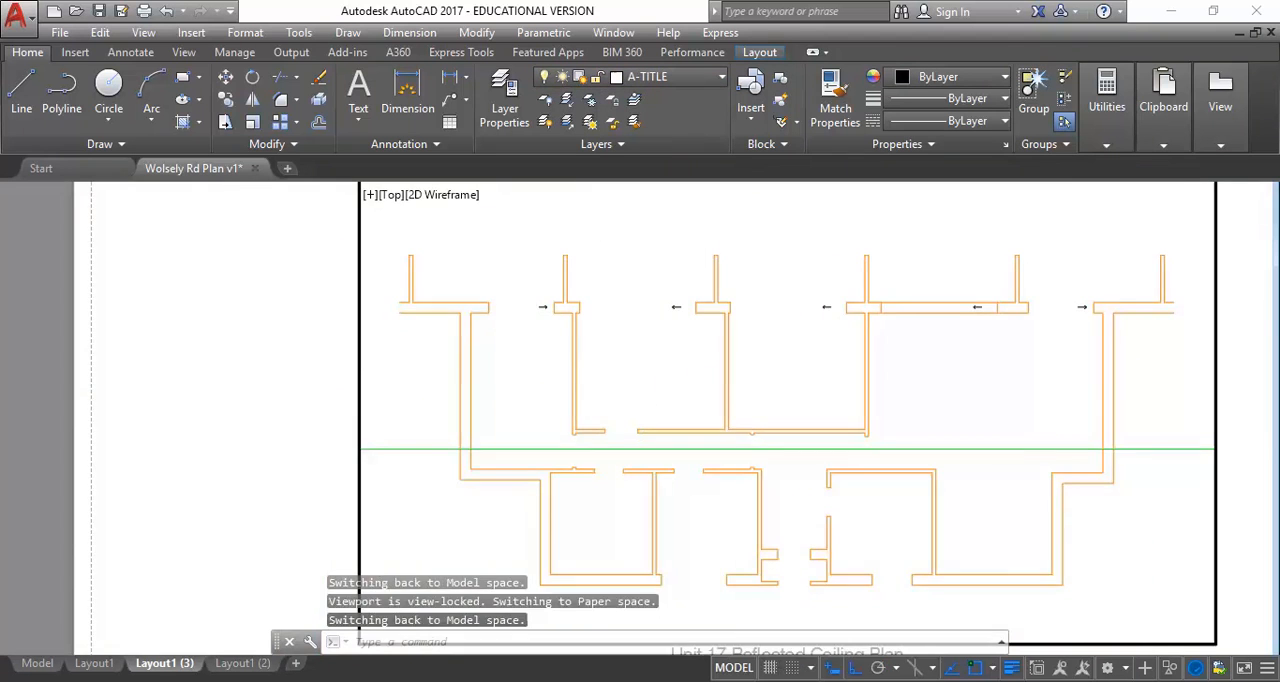
Thaw the A-WALL-PROJ layer in the reflected ceiling plan viewport to restore the projected balcony wall lines
scroll(521, 288, "down", 2)
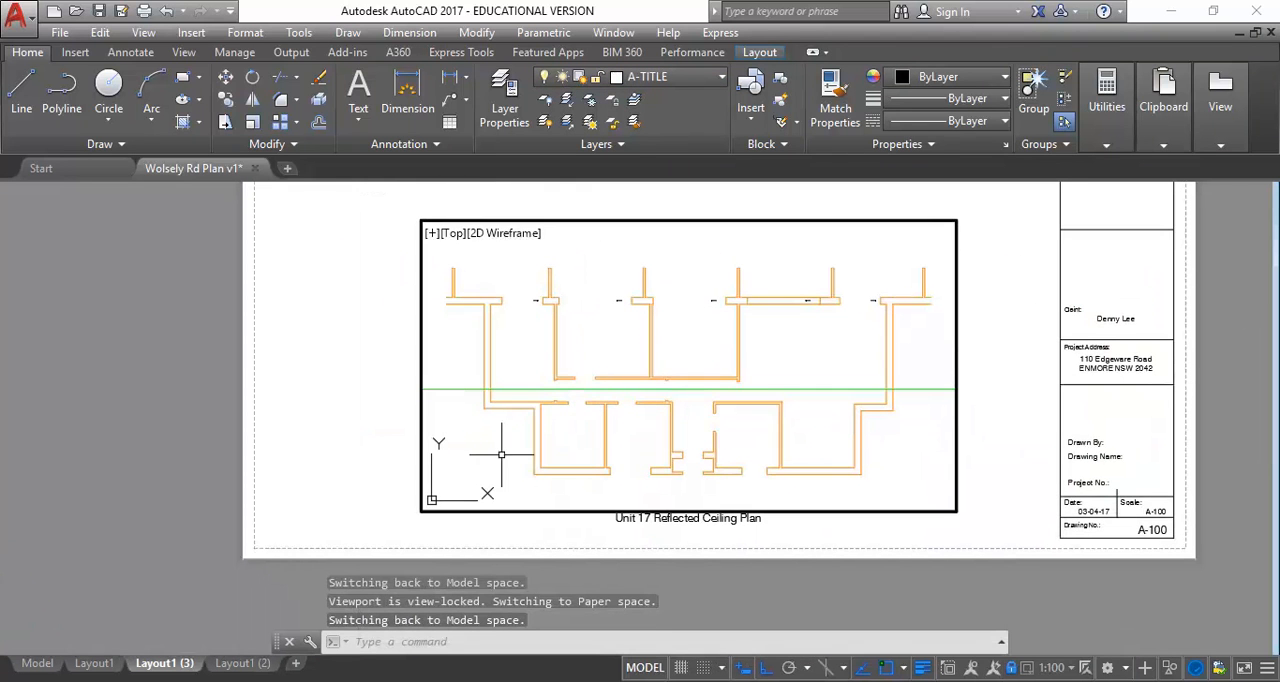
scroll(482, 318, "up", 5)
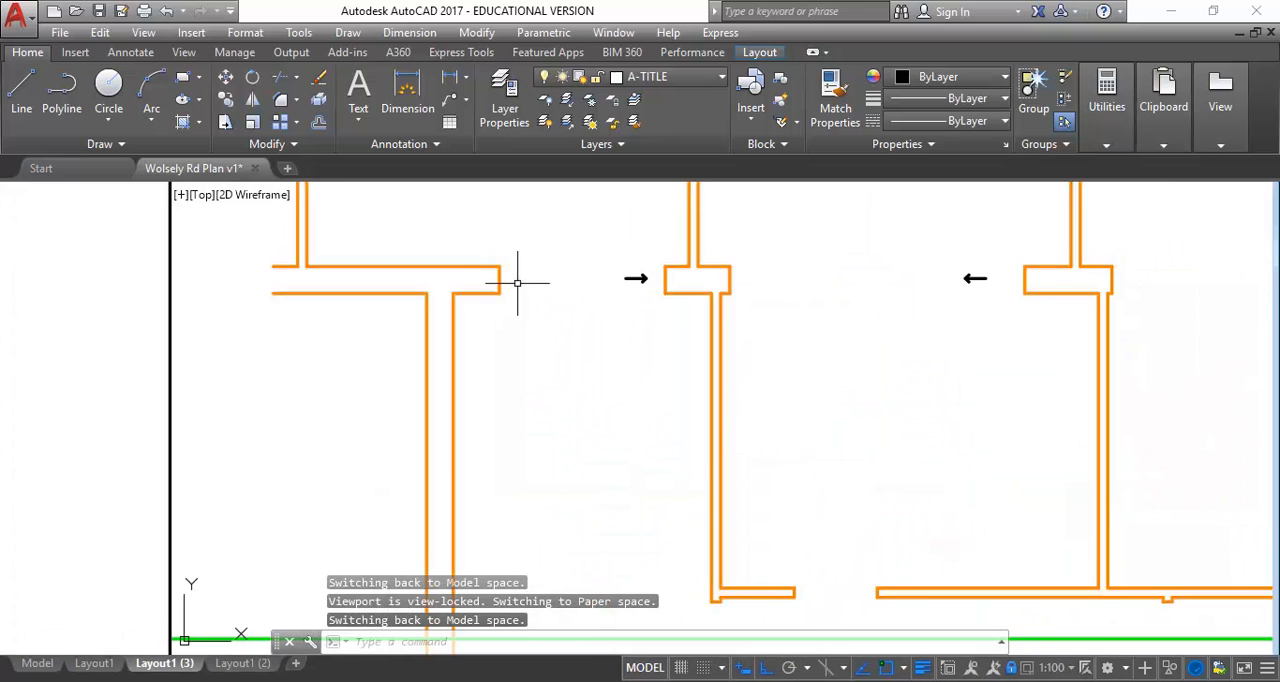
scroll(515, 283, "up", 2)
scroll(486, 298, "down", 2)
middle_click_drag(455, 253, 471, 356)
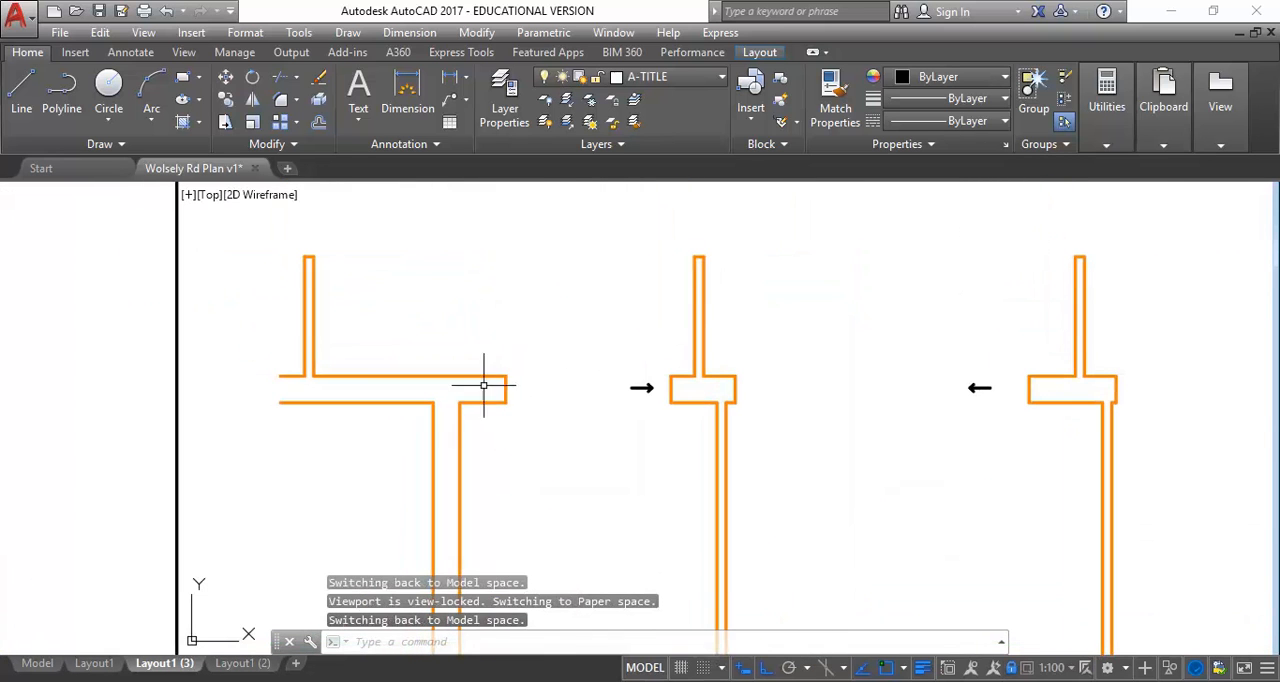
left_click(669, 76)
left_click(583, 392)
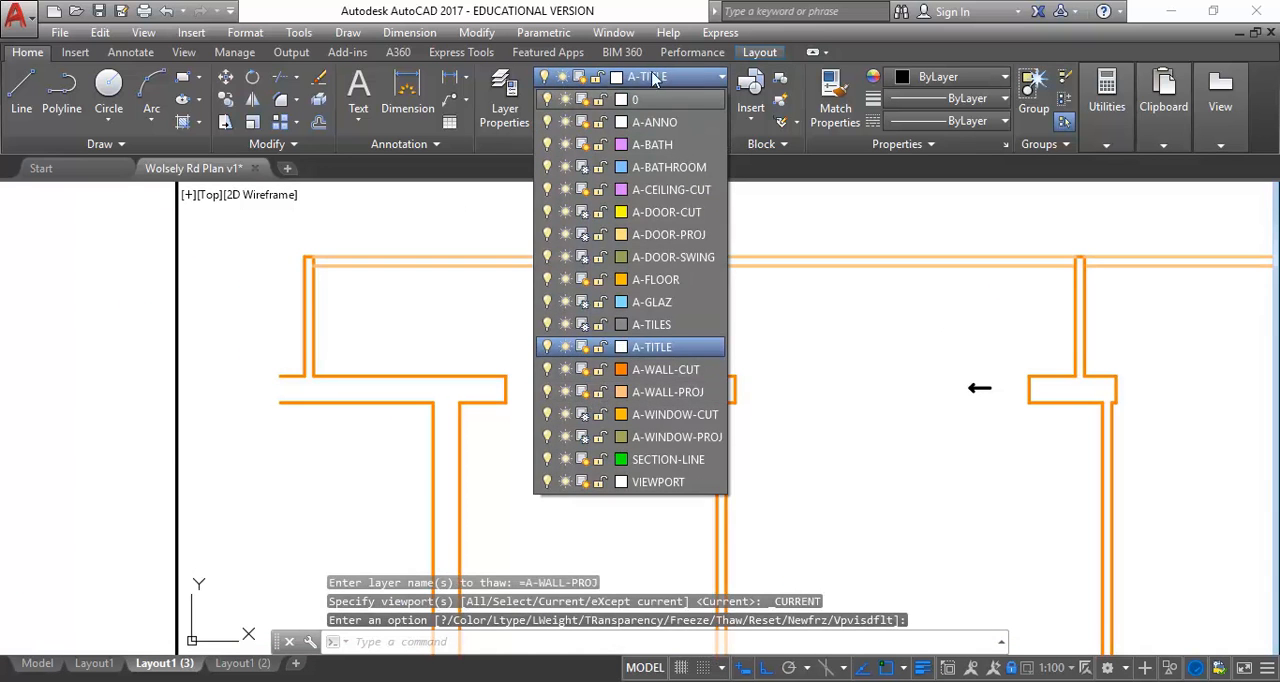
left_click(655, 80)
scroll(553, 364, "up", 2)
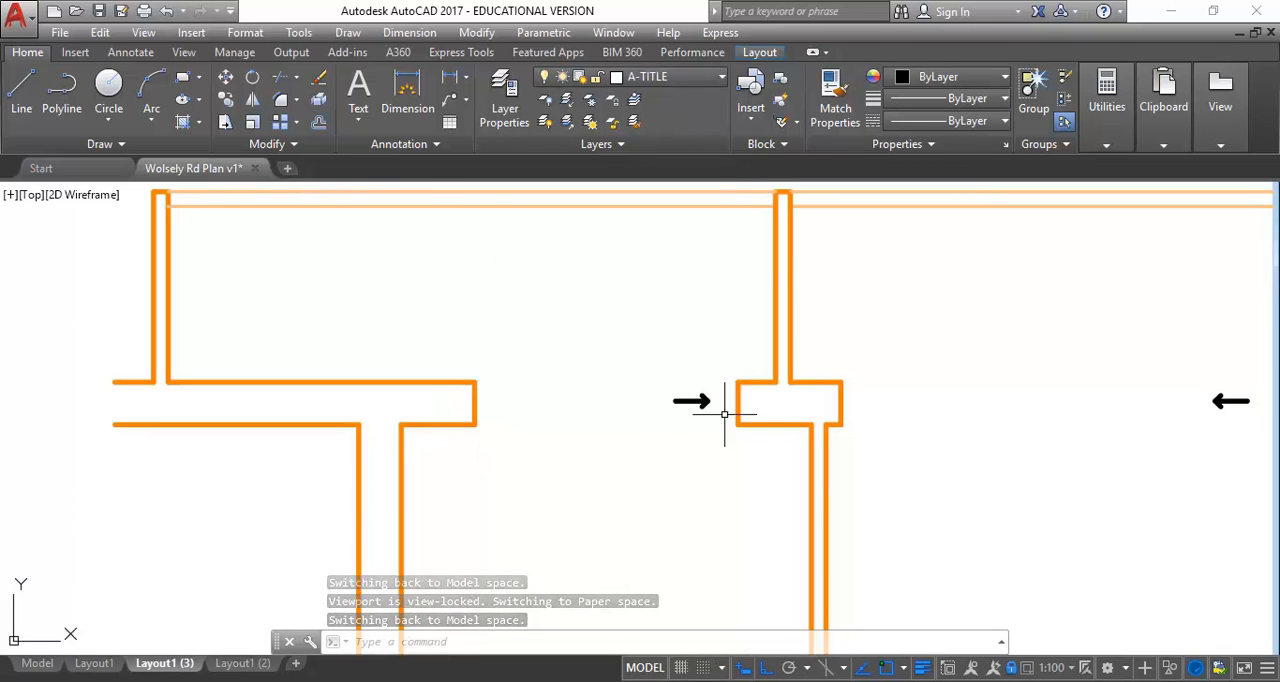
Make A-WALL-PROJ current and draw a line across the leftmost balcony door opening between the inner wall corners
left_click(698, 76)
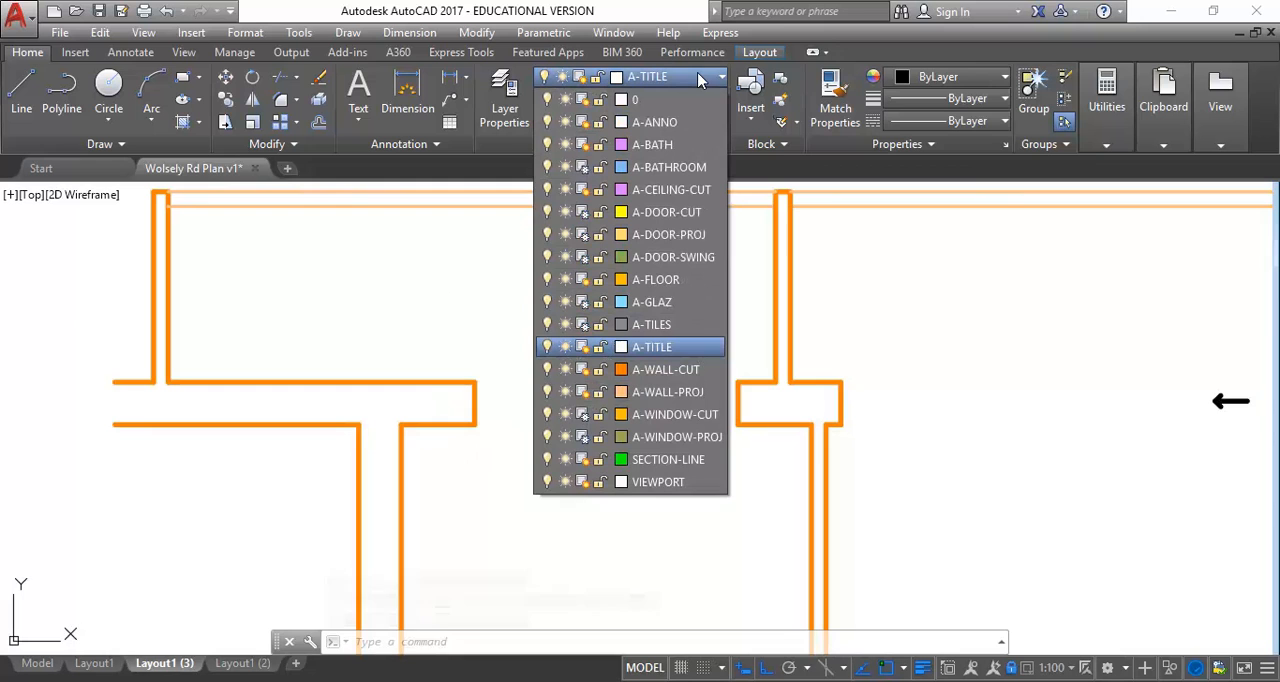
left_click(660, 392)
left_click(21, 92)
left_click(475, 424)
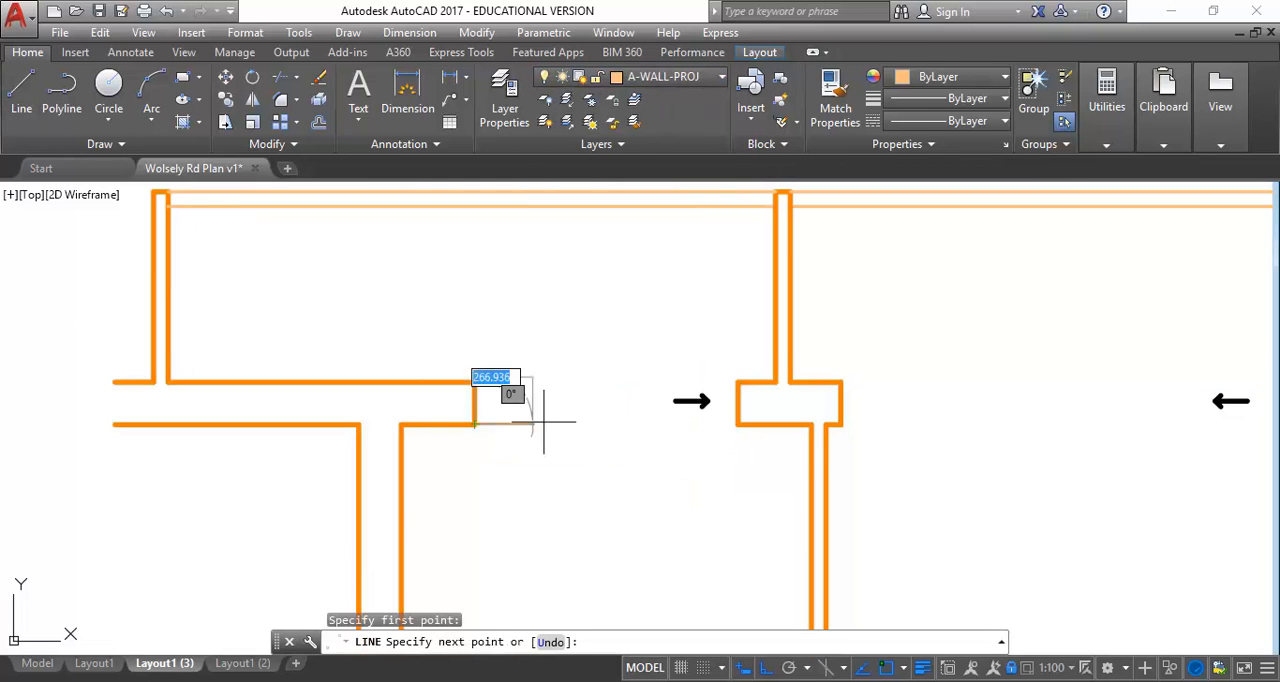
left_click(737, 424)
key("Return")
Draw a second line across the same balcony door opening, joining the outer wall corners
right_click(575, 313)
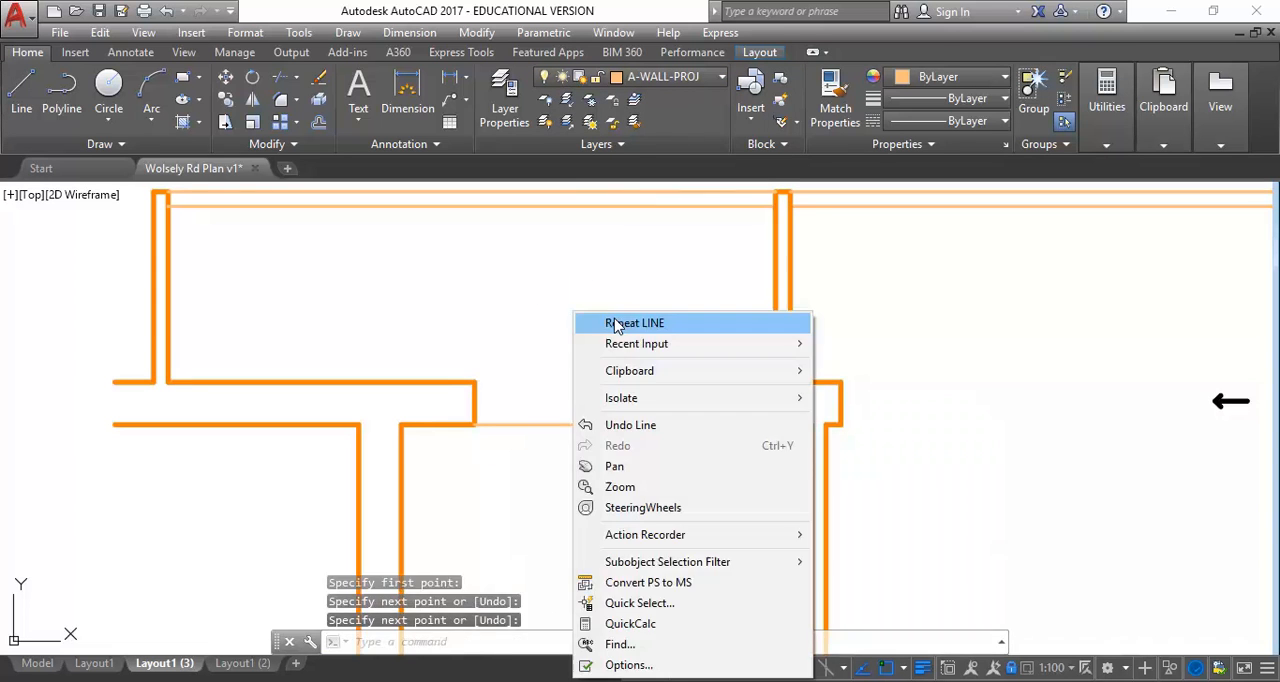
left_click(617, 324)
left_click(475, 381)
left_click(737, 381)
right_click(668, 330)
left_click(694, 343)
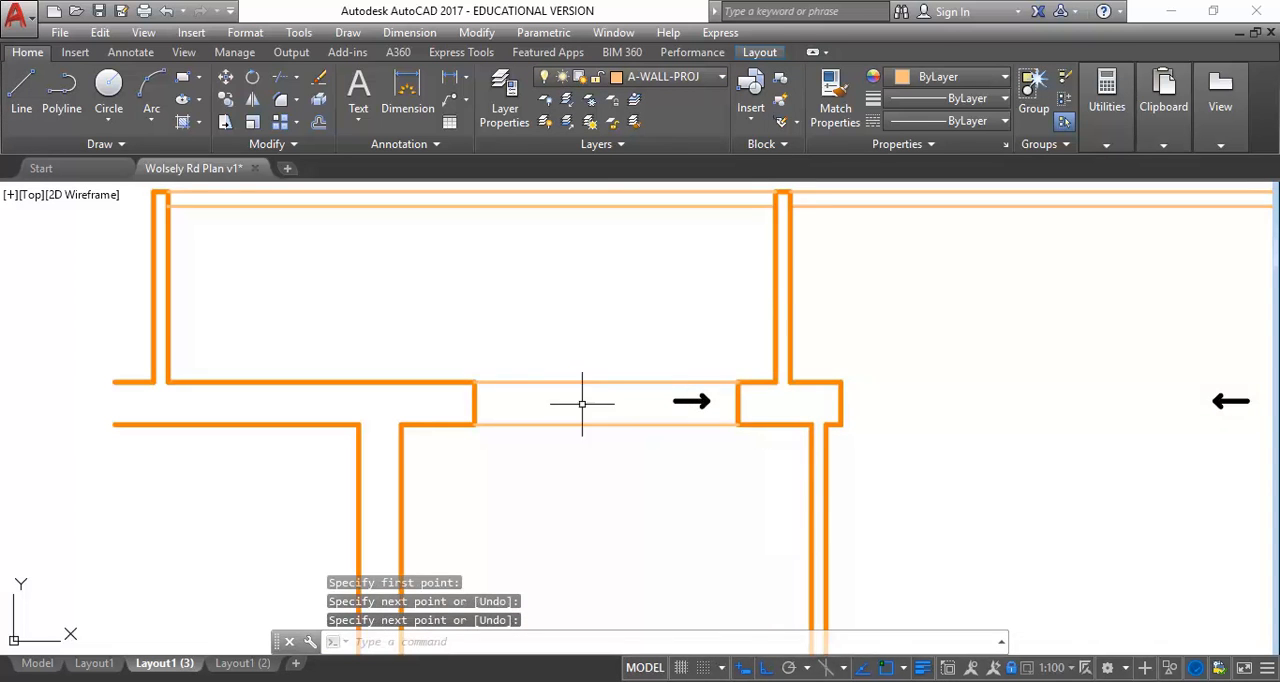
Examine the bridged balcony opening and the remaining door openings across the reflected ceiling plan
scroll(797, 431, "down", 2)
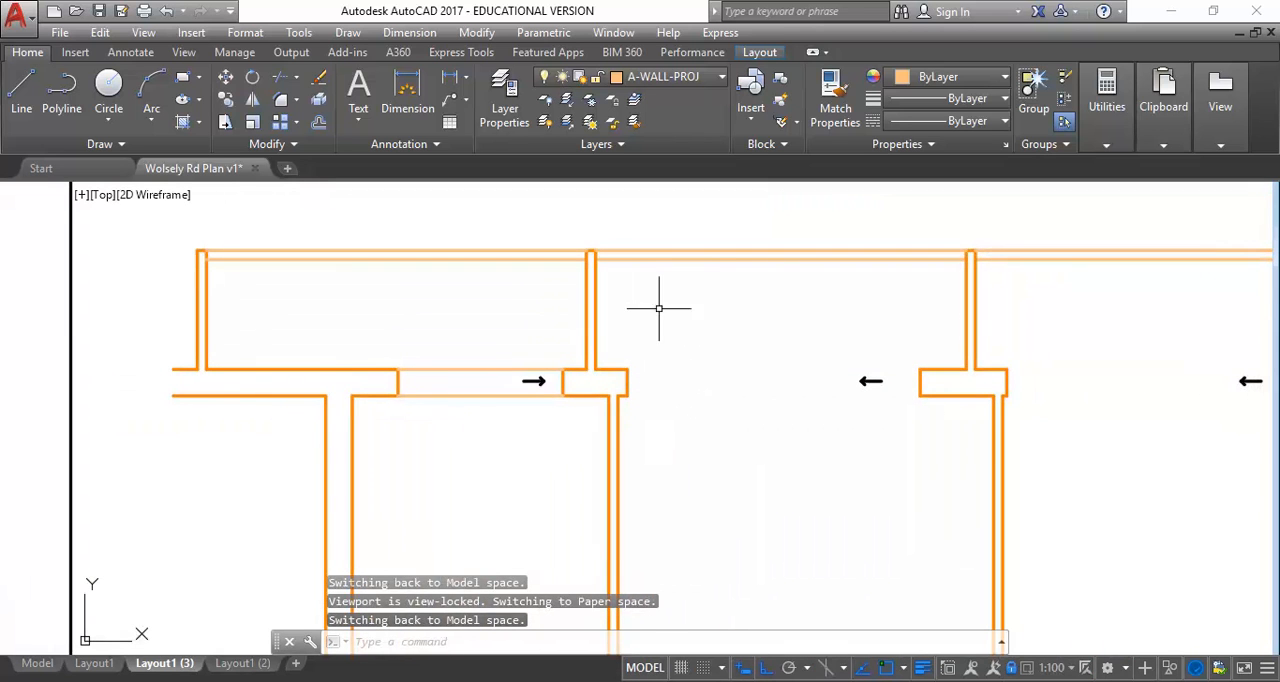
scroll(518, 386, "up", 3)
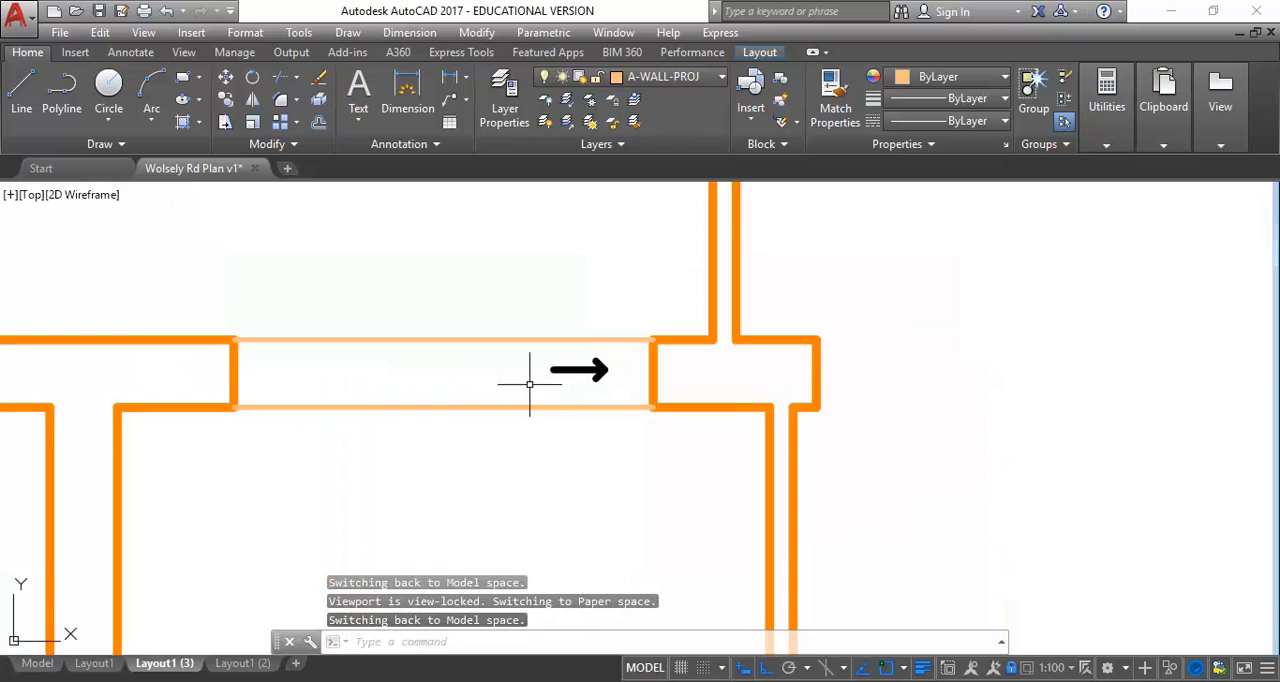
scroll(520, 386, "down", 3)
scroll(506, 394, "down", 3)
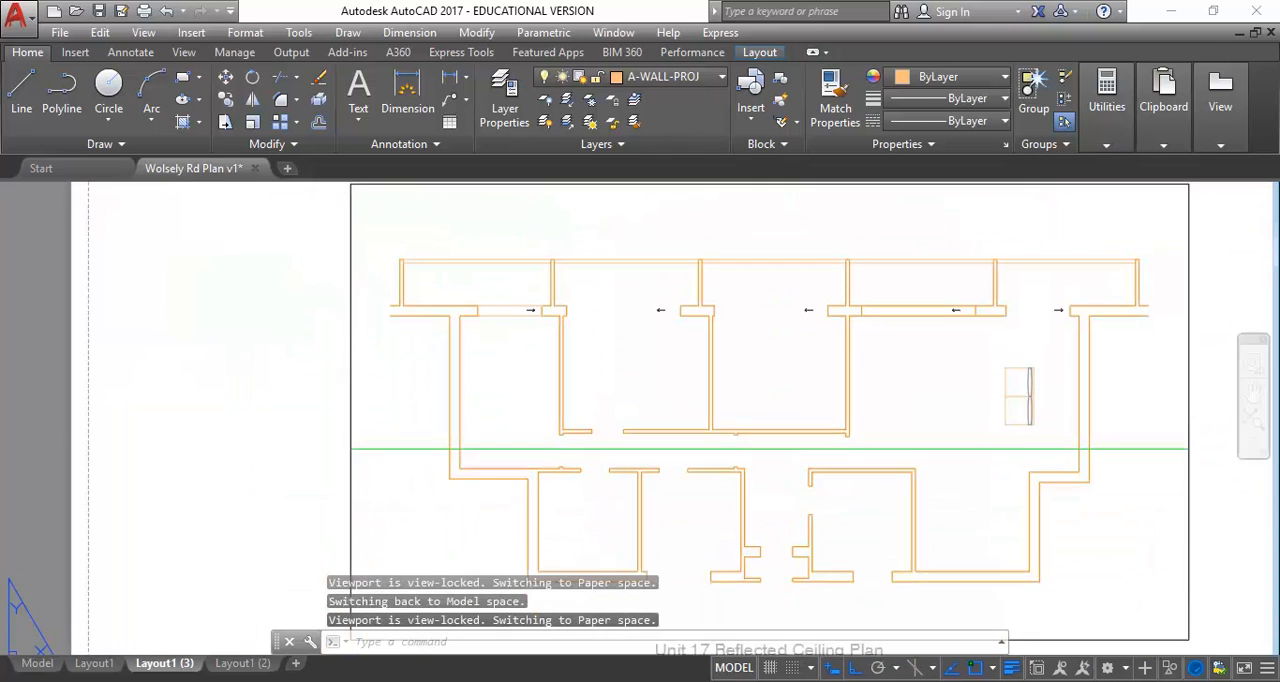
scroll(514, 365, "up", 3)
middle_click_drag(486, 471, 492, 412)
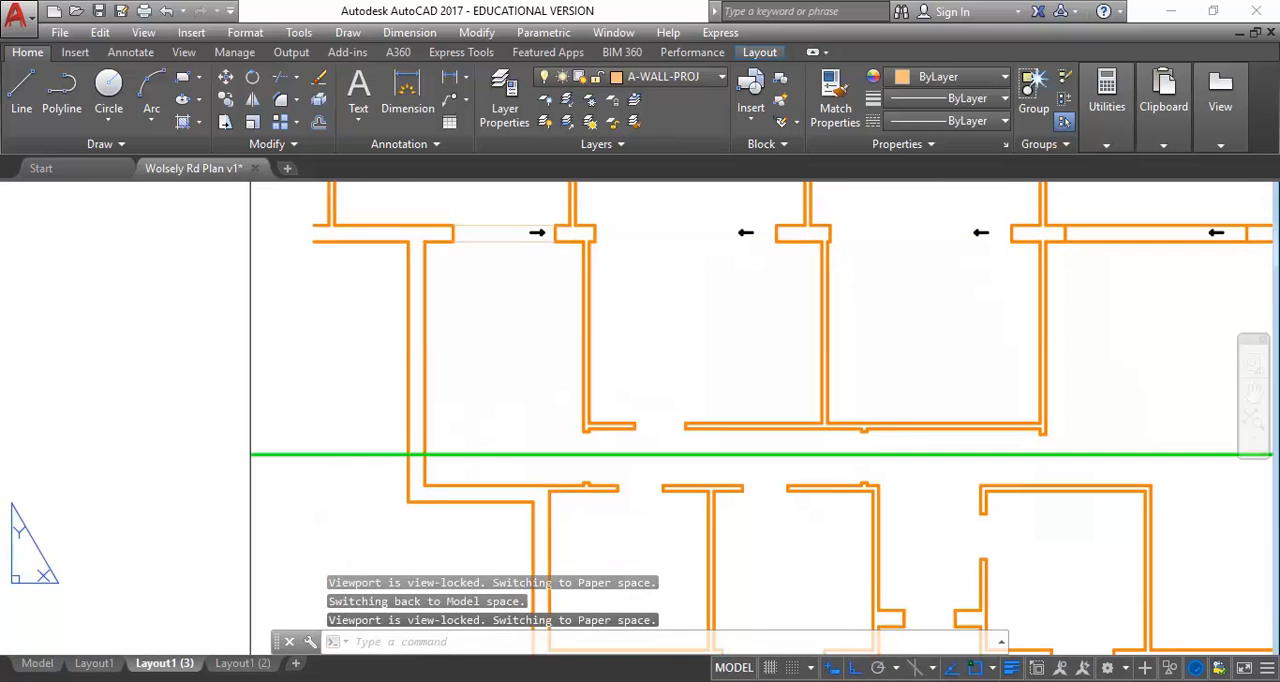
scroll(513, 421, "up", 2)
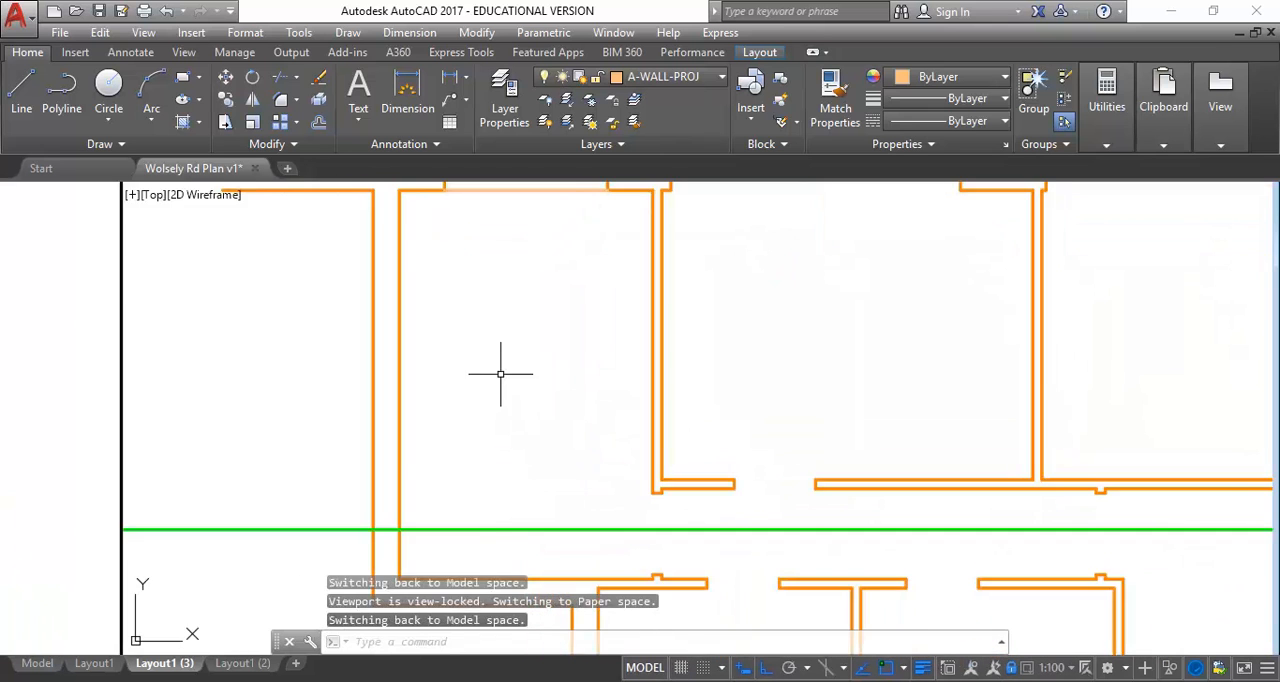
scroll(500, 374, "down", 2)
Switch to model space and bring the floor plan and the section above it into view
left_click(30, 672)
scroll(449, 338, "down", 4)
middle_click_drag(453, 340, 524, 404)
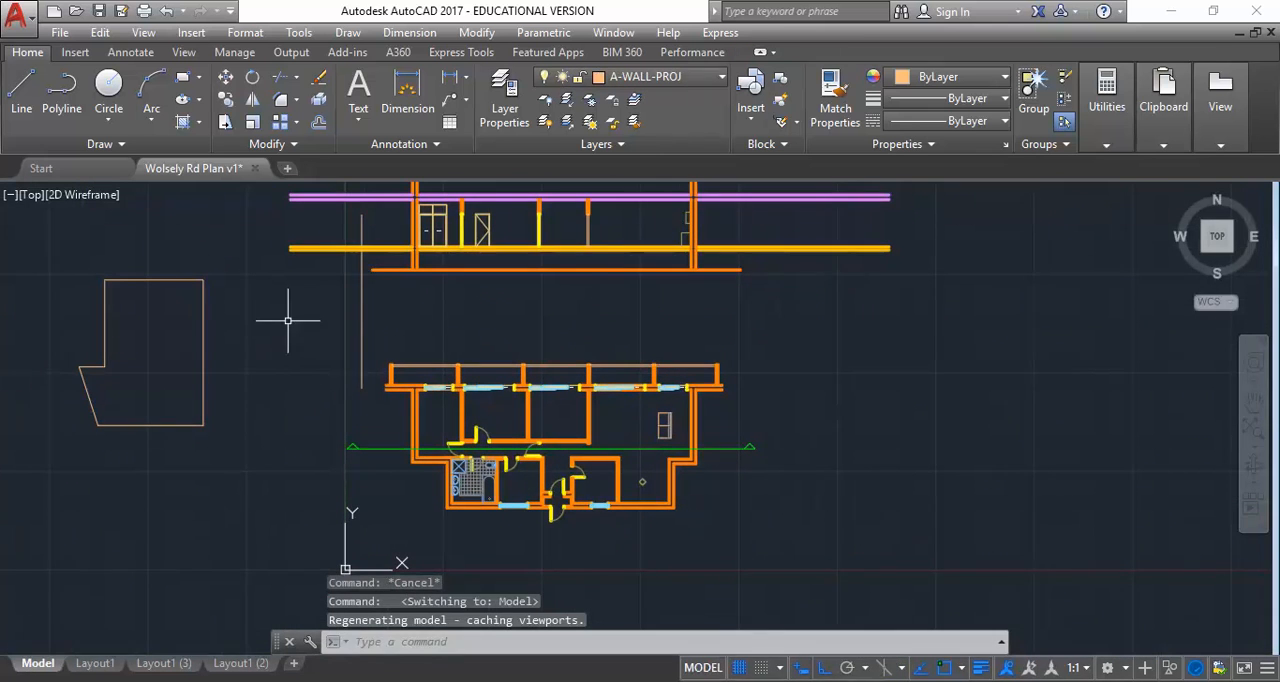
middle_click_drag(268, 333, 276, 353)
Start inserting a block and browse for its drawing file on the StudentResources (P:) drive
left_click(76, 54)
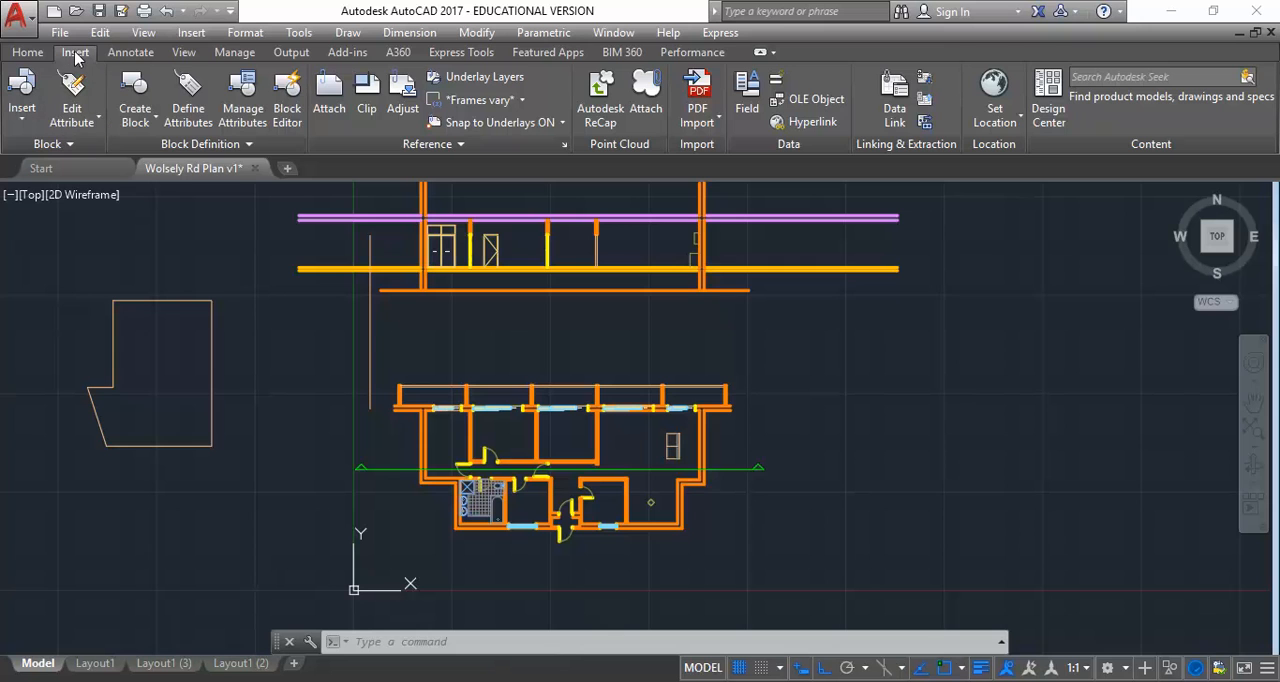
left_click(28, 52)
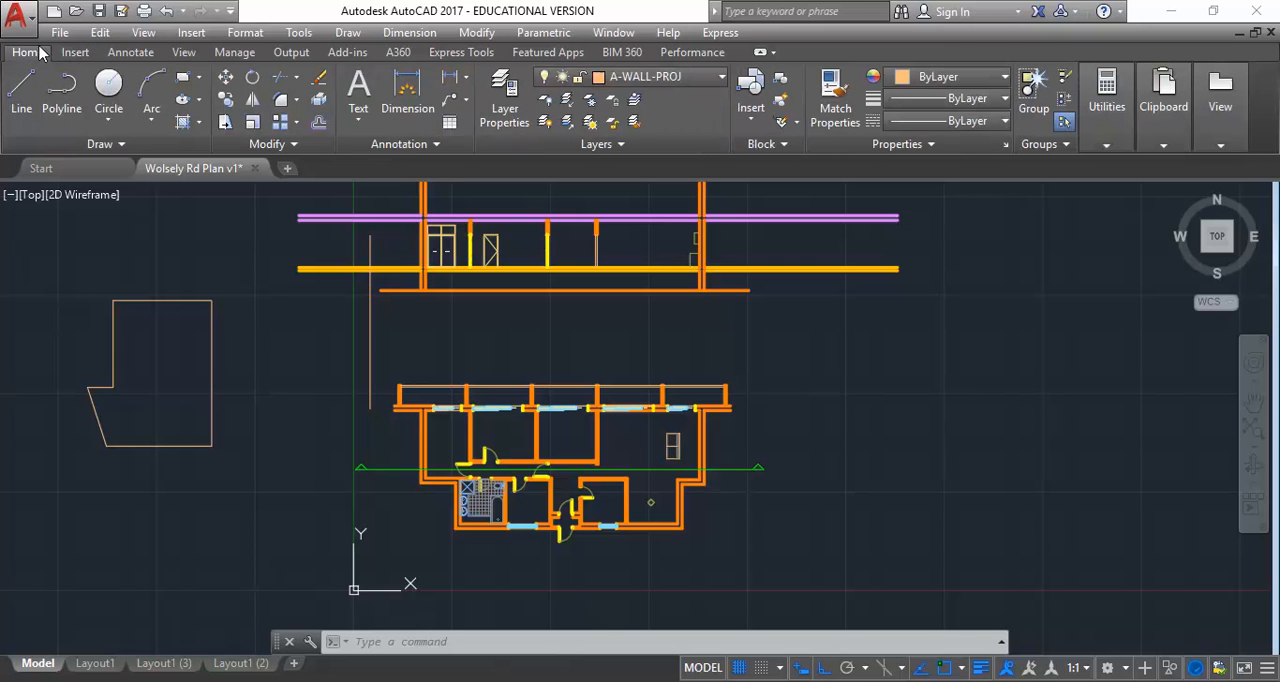
left_click(755, 104)
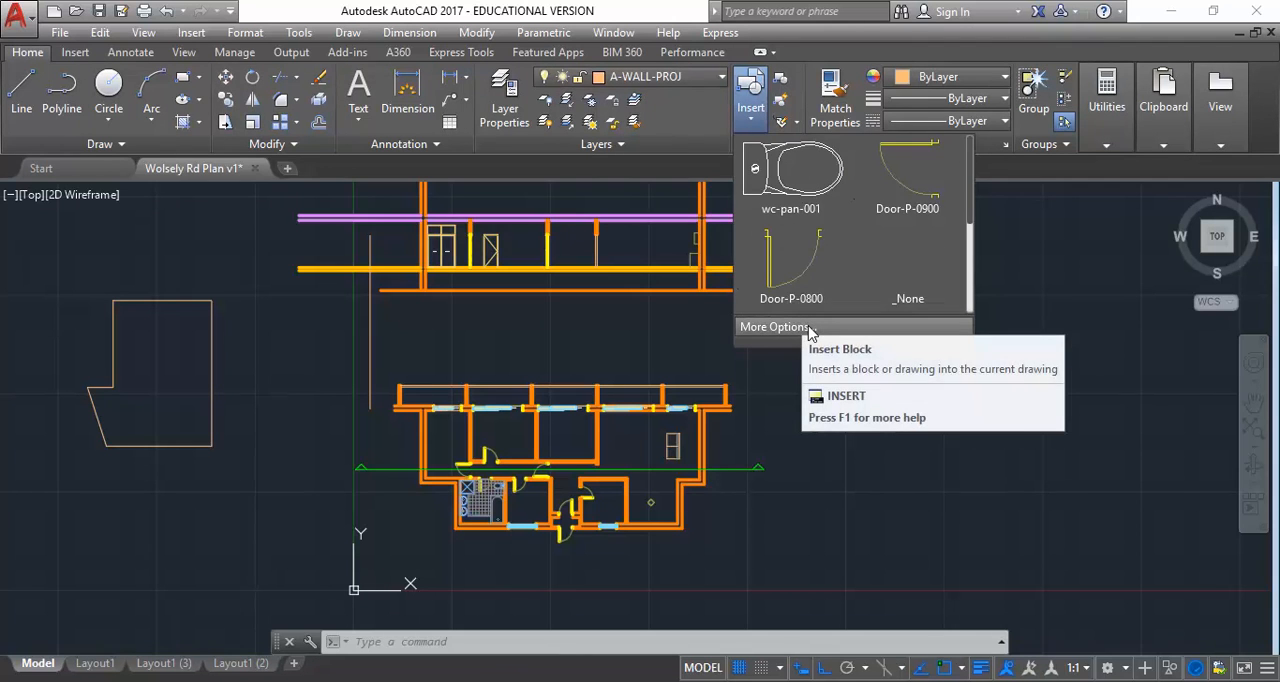
left_click(775, 327)
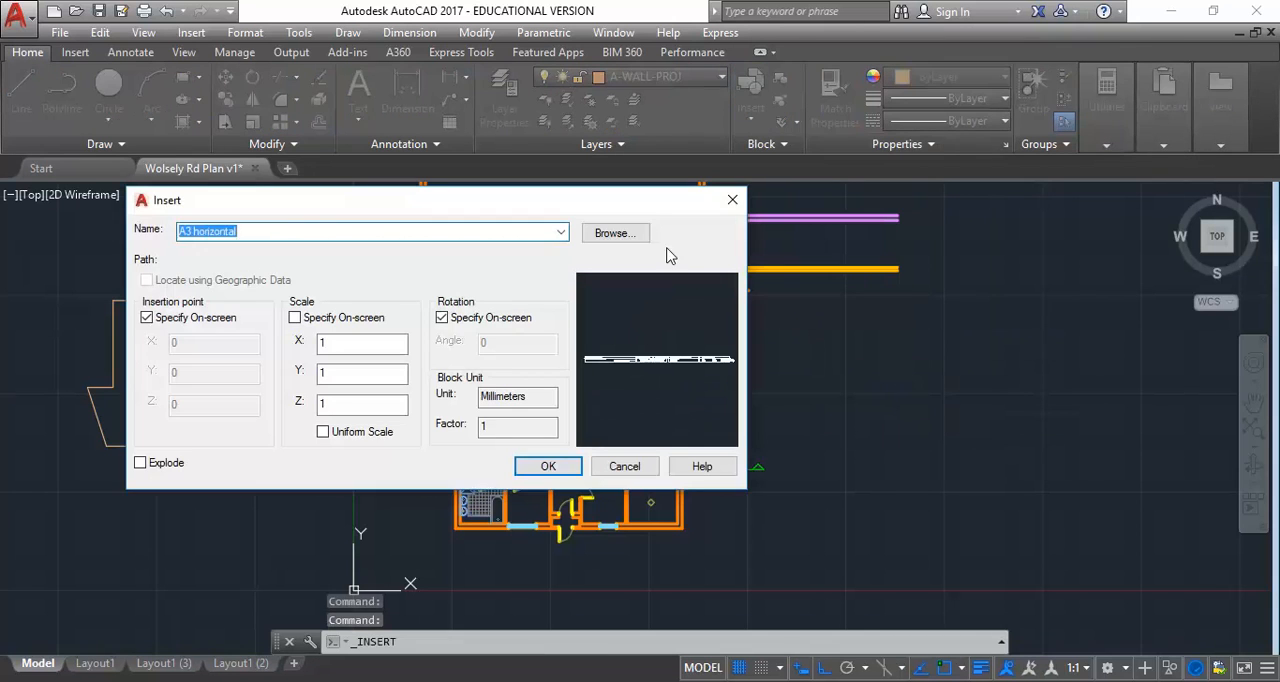
left_click(618, 234)
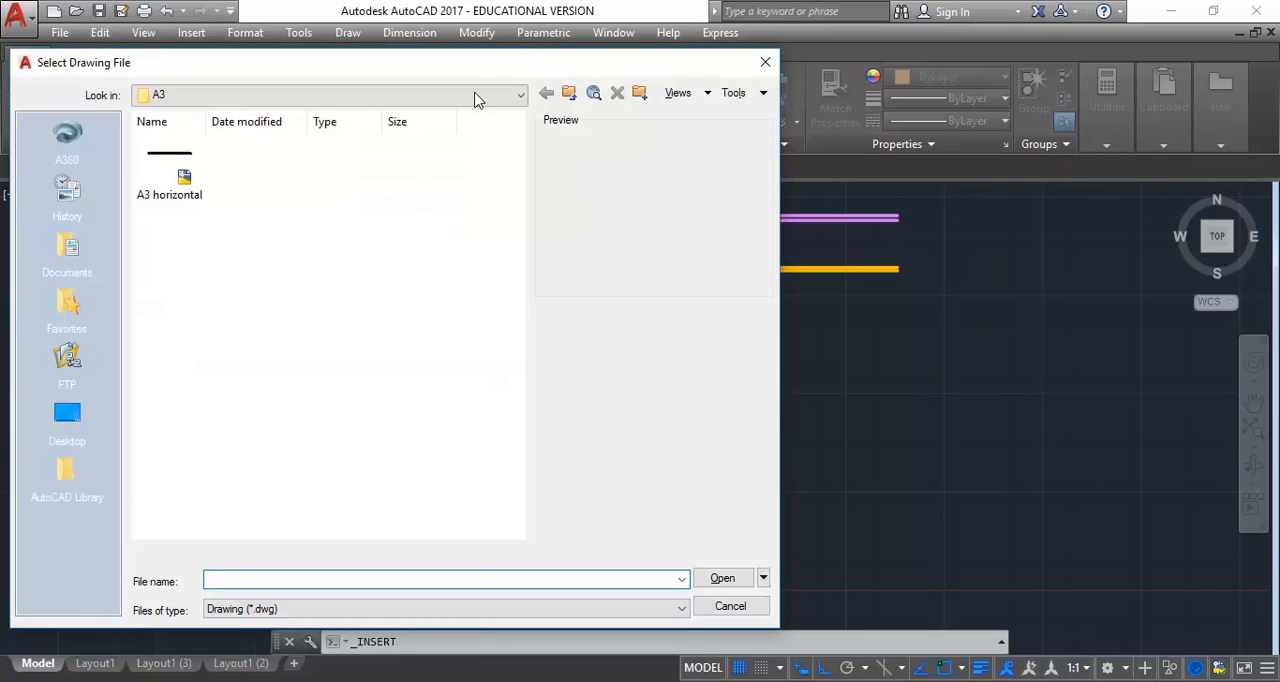
left_click(466, 93)
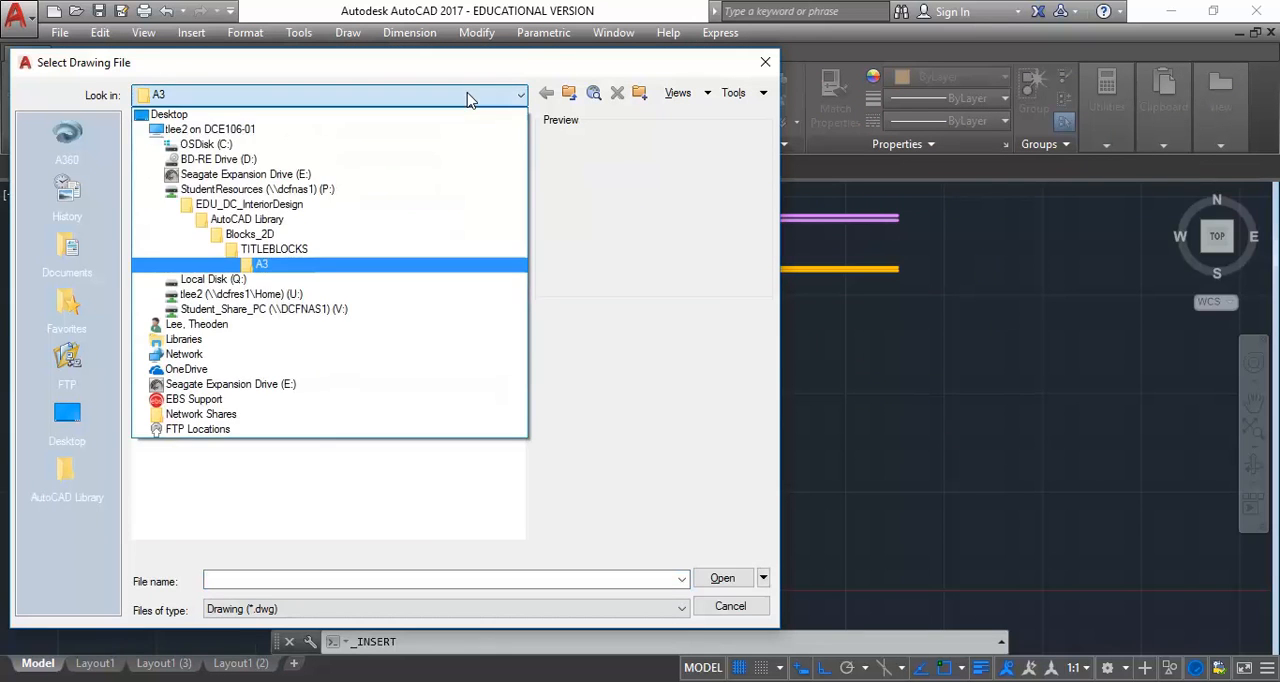
left_click(292, 192)
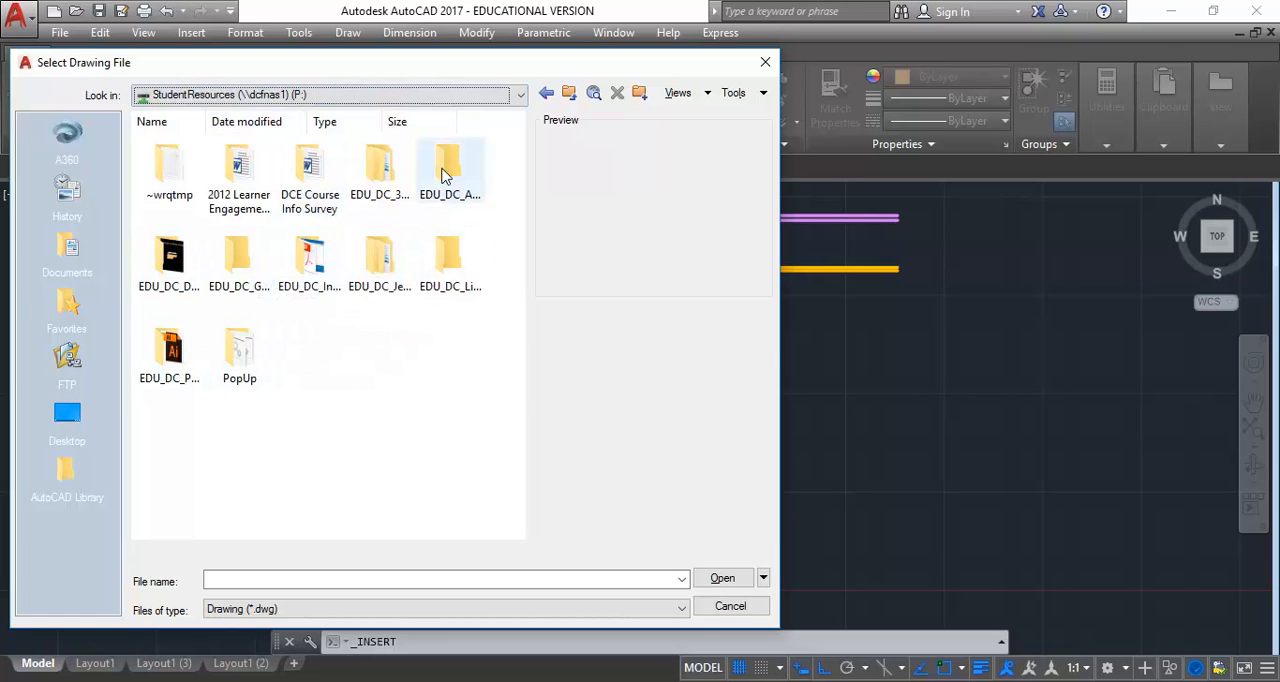
Open the Blocks_2D folder inside EDU_DC_InteriorDesign's AutoCAD Library
left_click(263, 268)
left_click(329, 264)
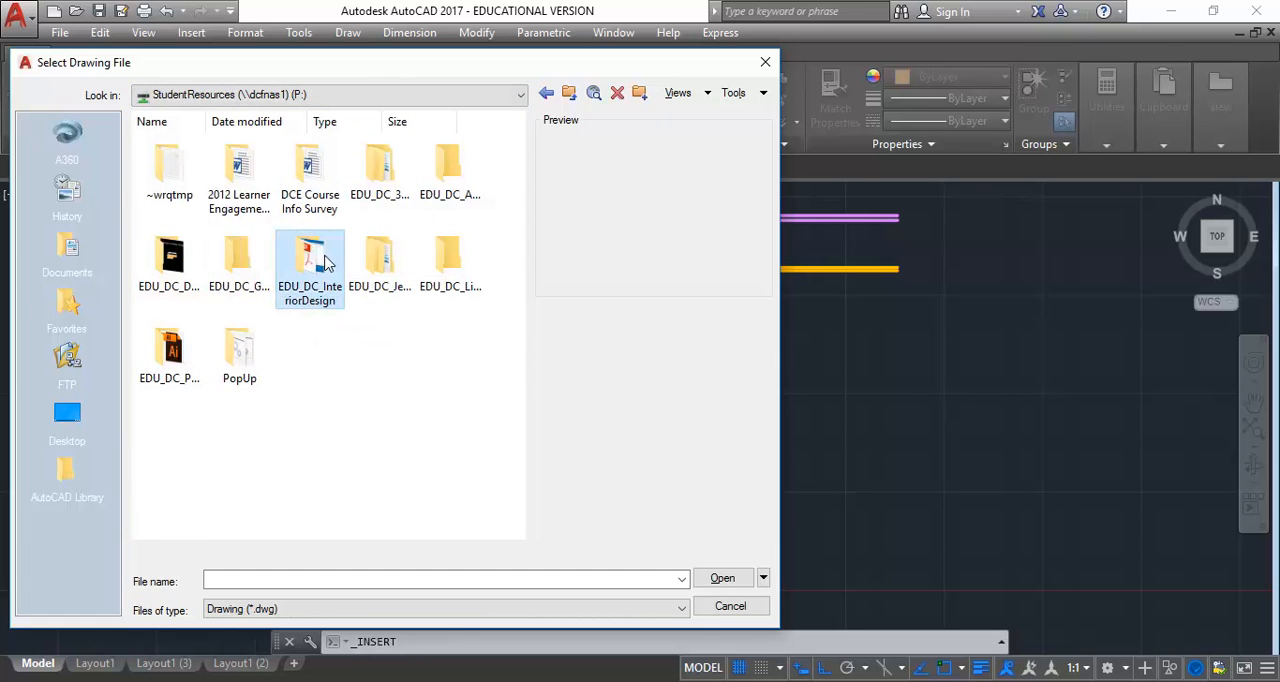
double_click(313, 258)
mouse_move(522, 172)
left_mouse_down()
mouse_move(523, 314)
mouse_move(522, 170)
left_mouse_up()
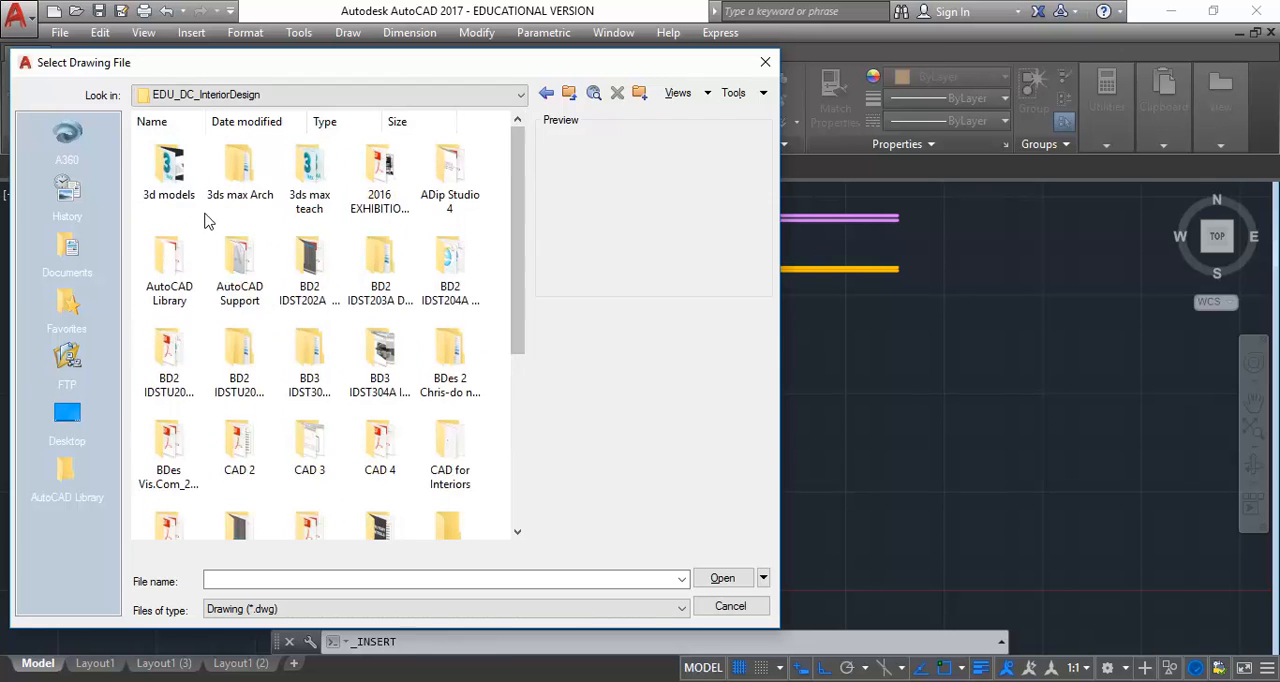
double_click(170, 256)
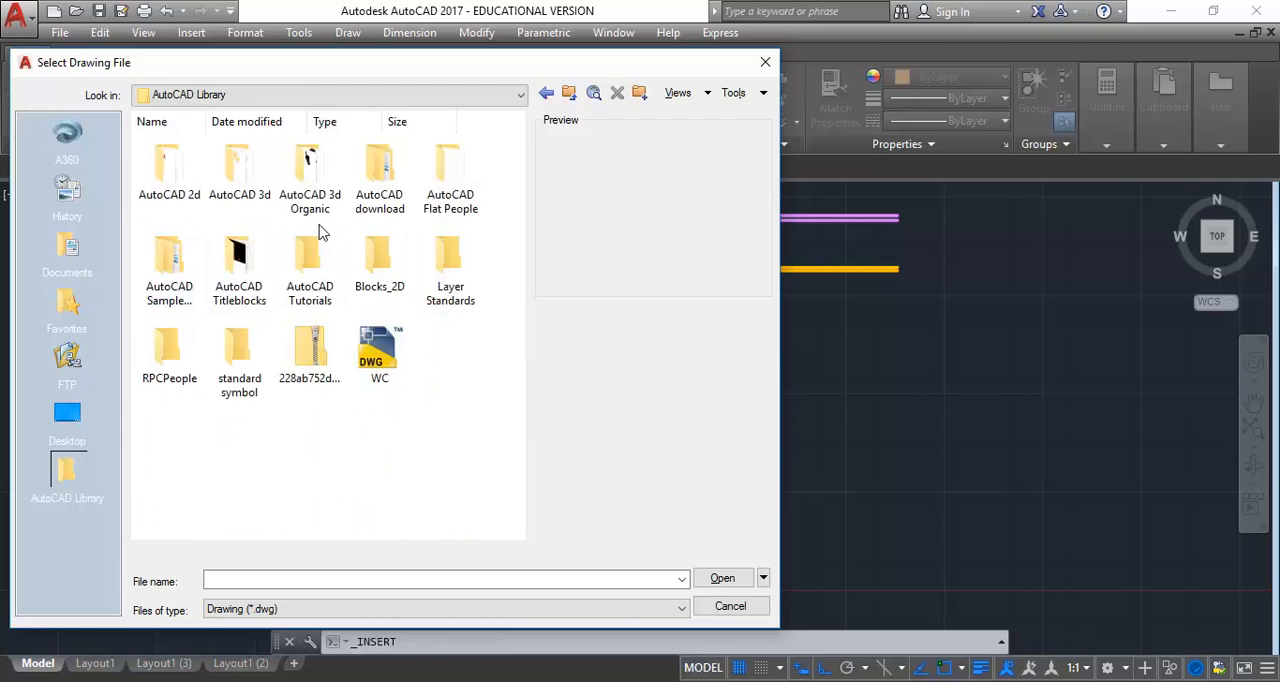
double_click(379, 262)
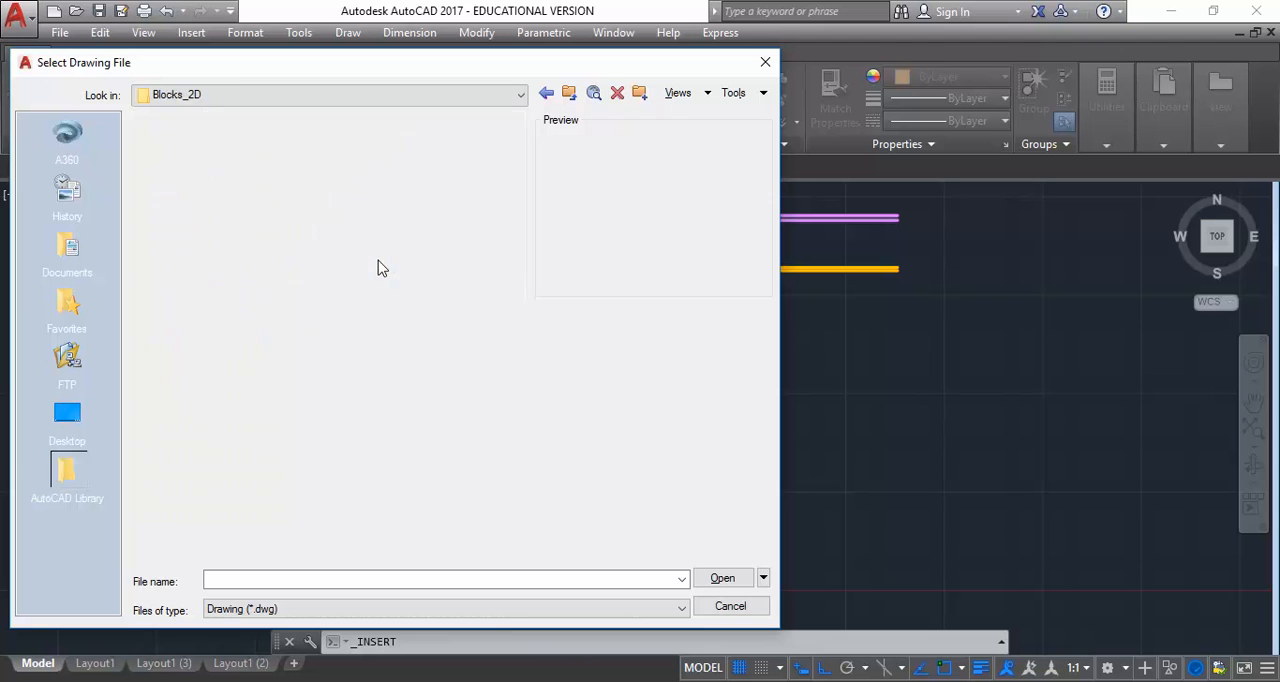
Find the LEGENDS folder within Blocks_2D and open it
scroll(517, 217, "down", 5)
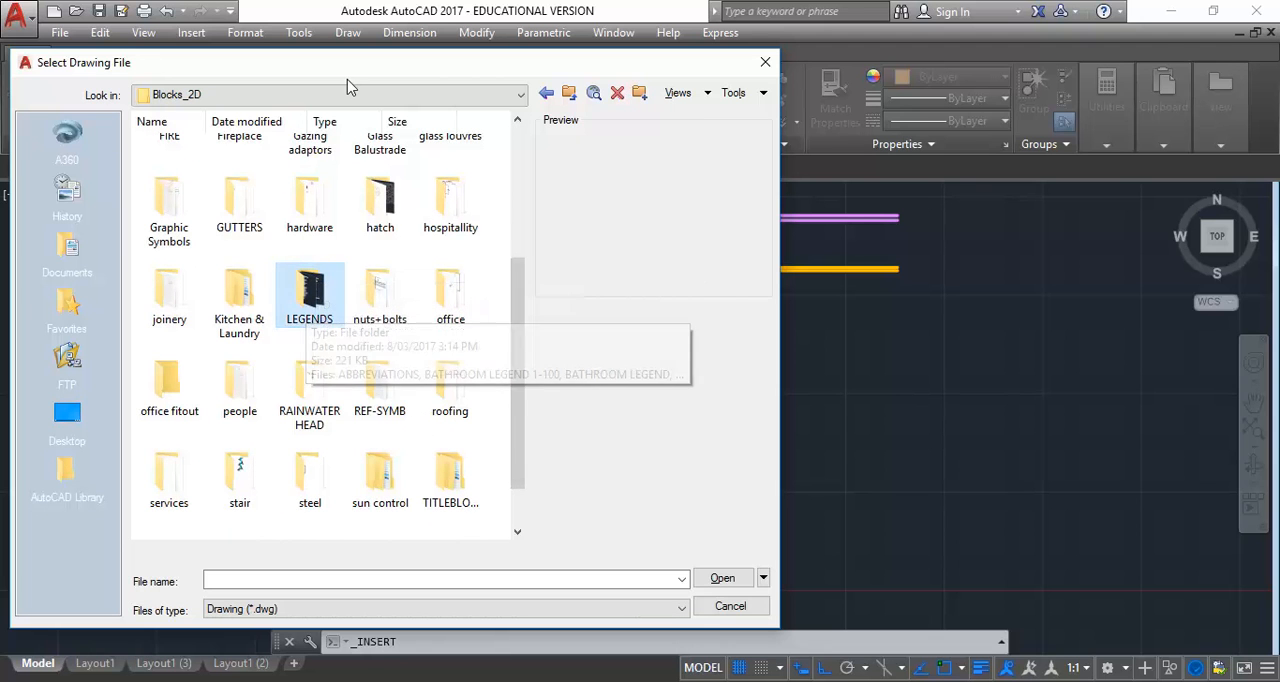
left_click(364, 98)
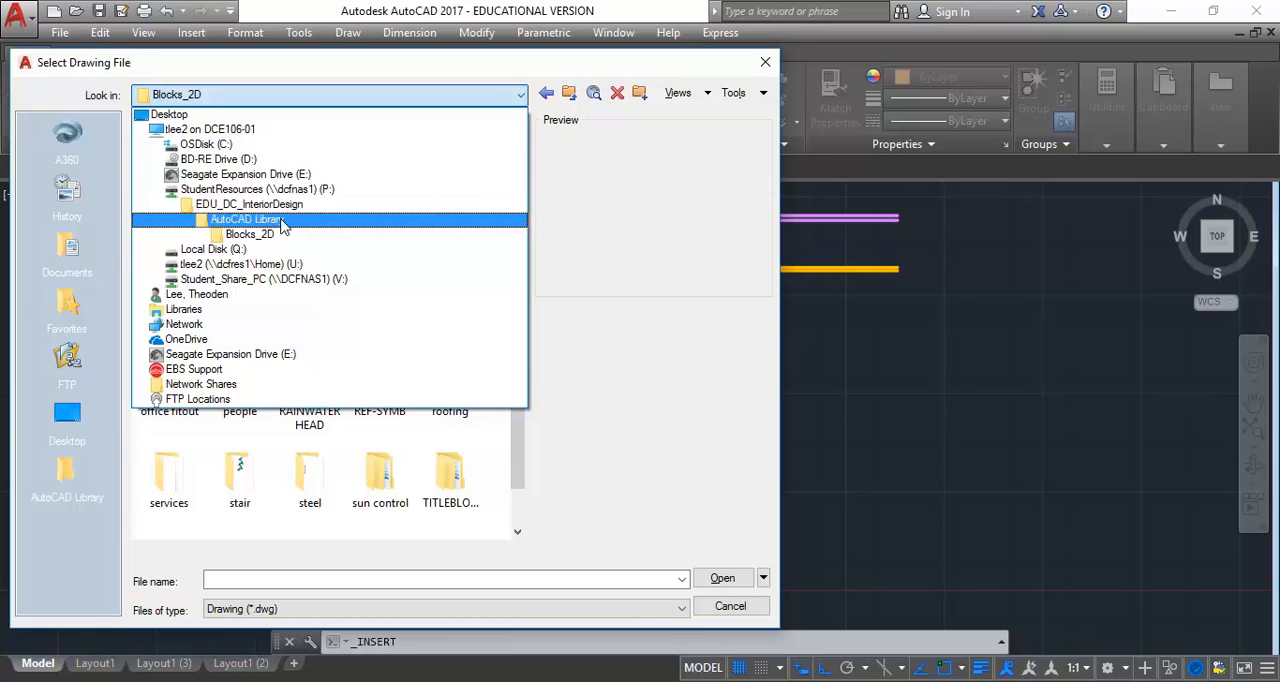
left_click(276, 235)
left_click(385, 432)
scroll(383, 430, "down", 1)
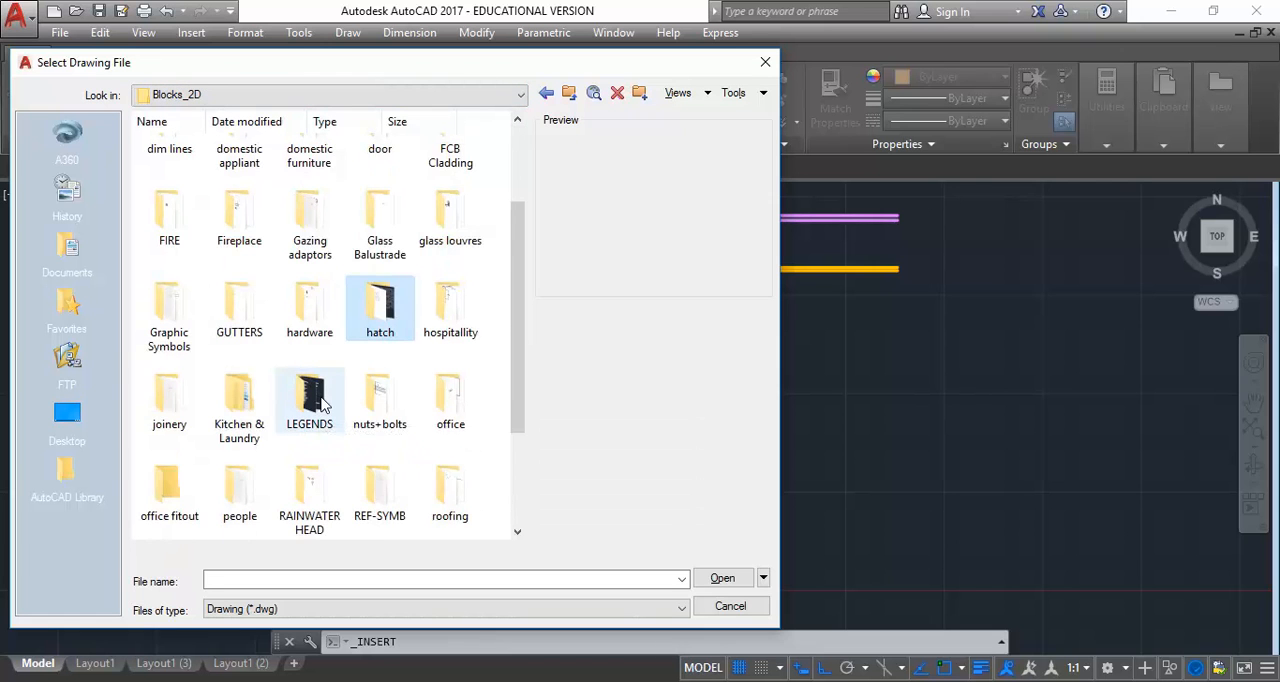
double_click(318, 400)
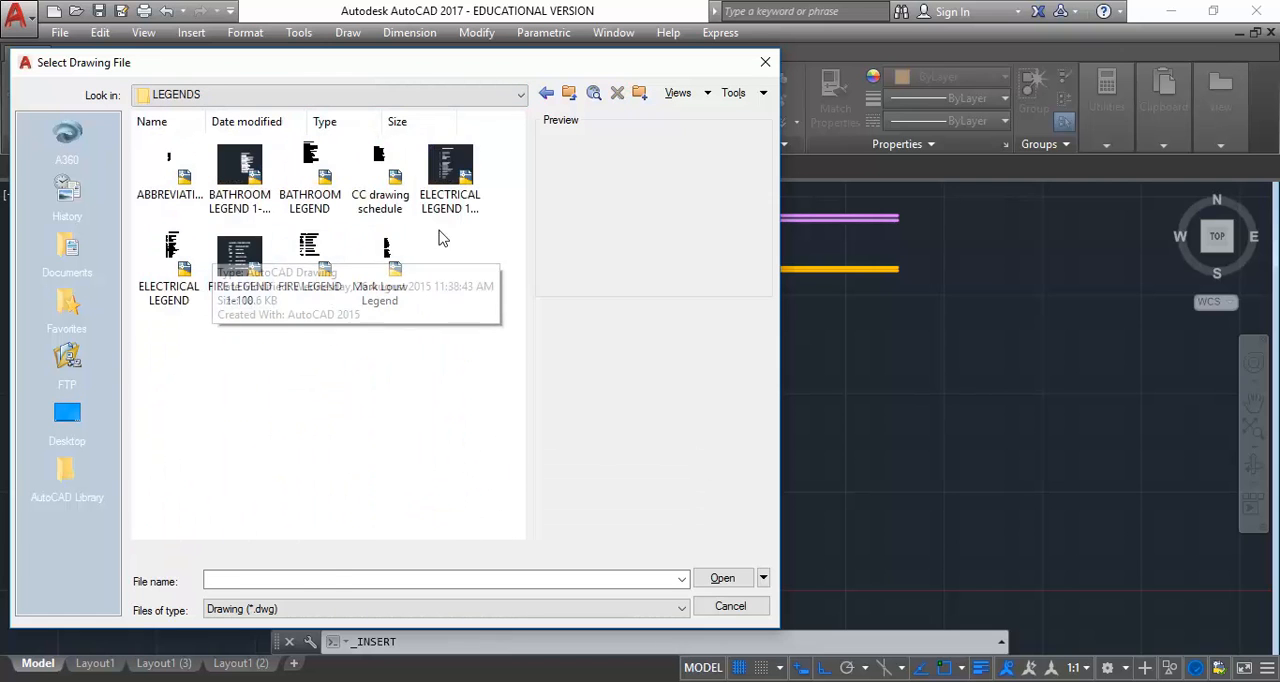
Insert the ELECTRICAL LEGEND 1-100 drawing at scale 1 and zero rotation, in the empty space right of the floor plan
left_click(453, 181)
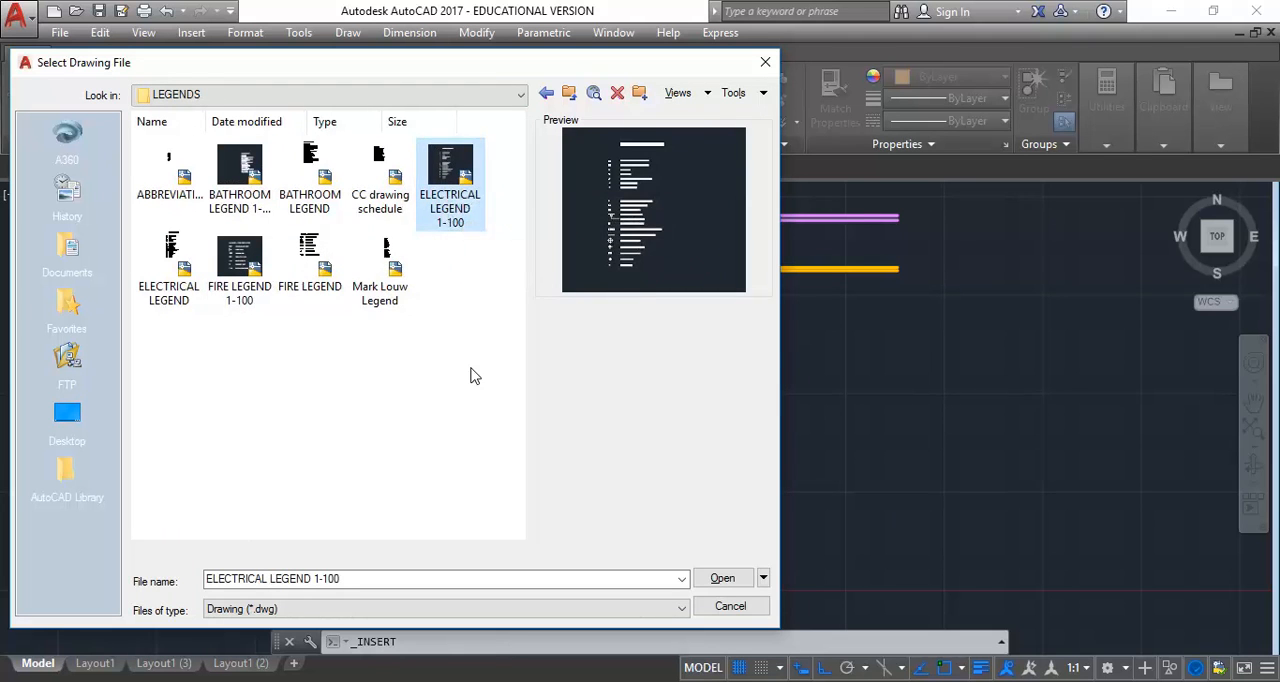
double_click(443, 174)
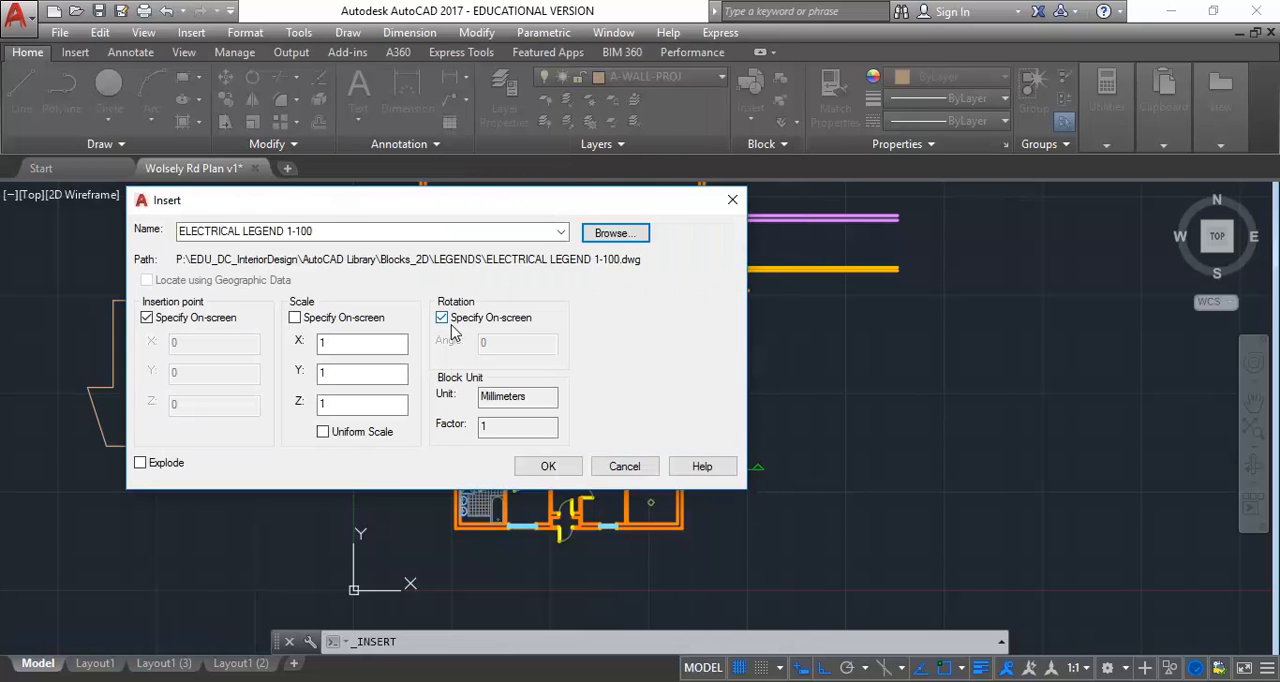
left_click(549, 467)
scroll(768, 494, "down", 3)
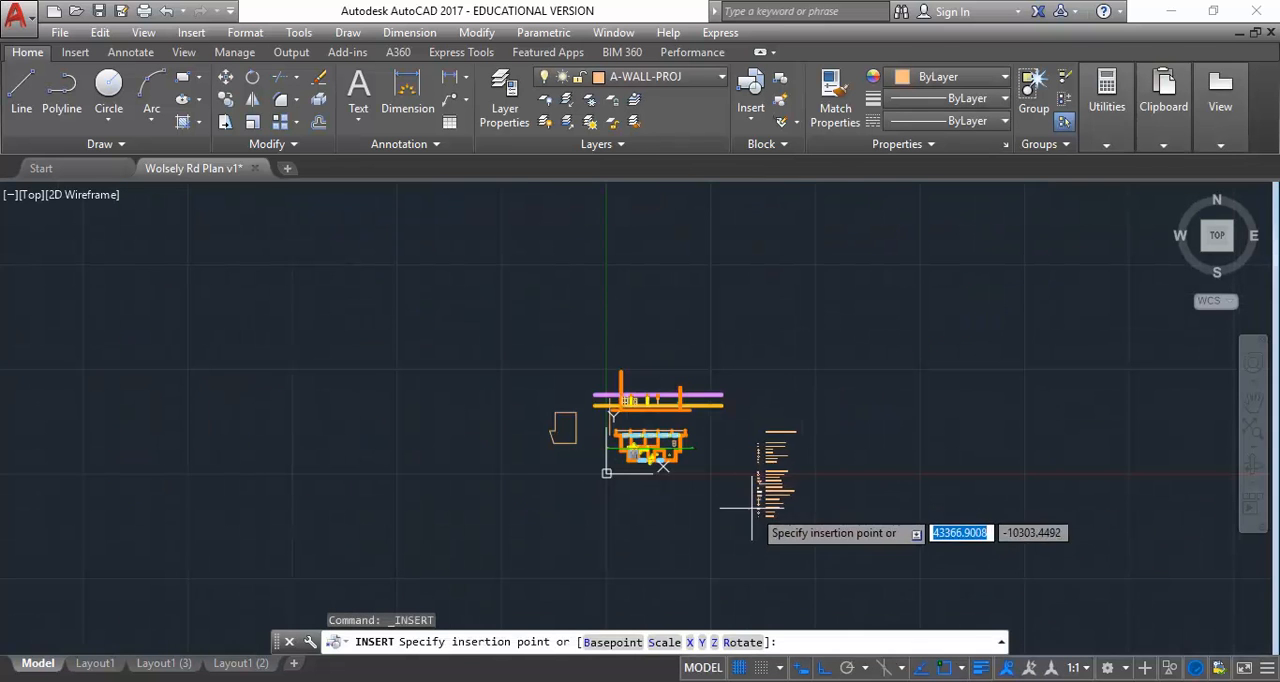
scroll(765, 507, "up", 2)
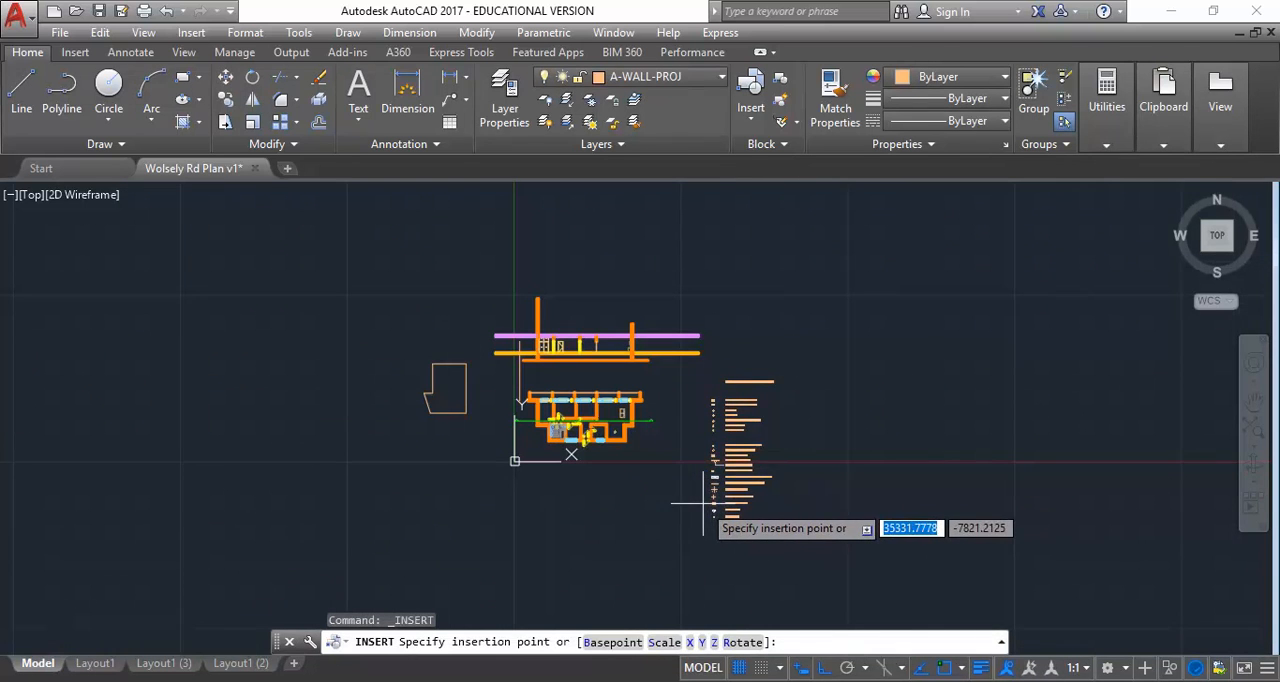
left_click(720, 507)
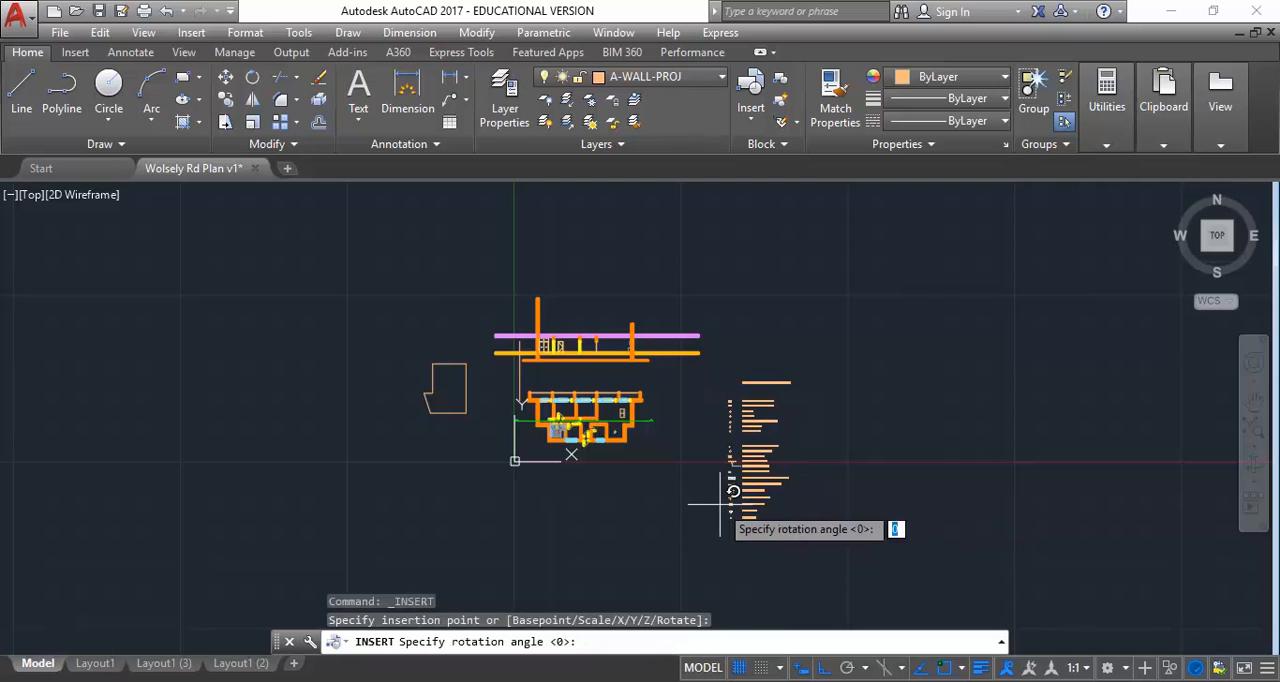
left_click(783, 517)
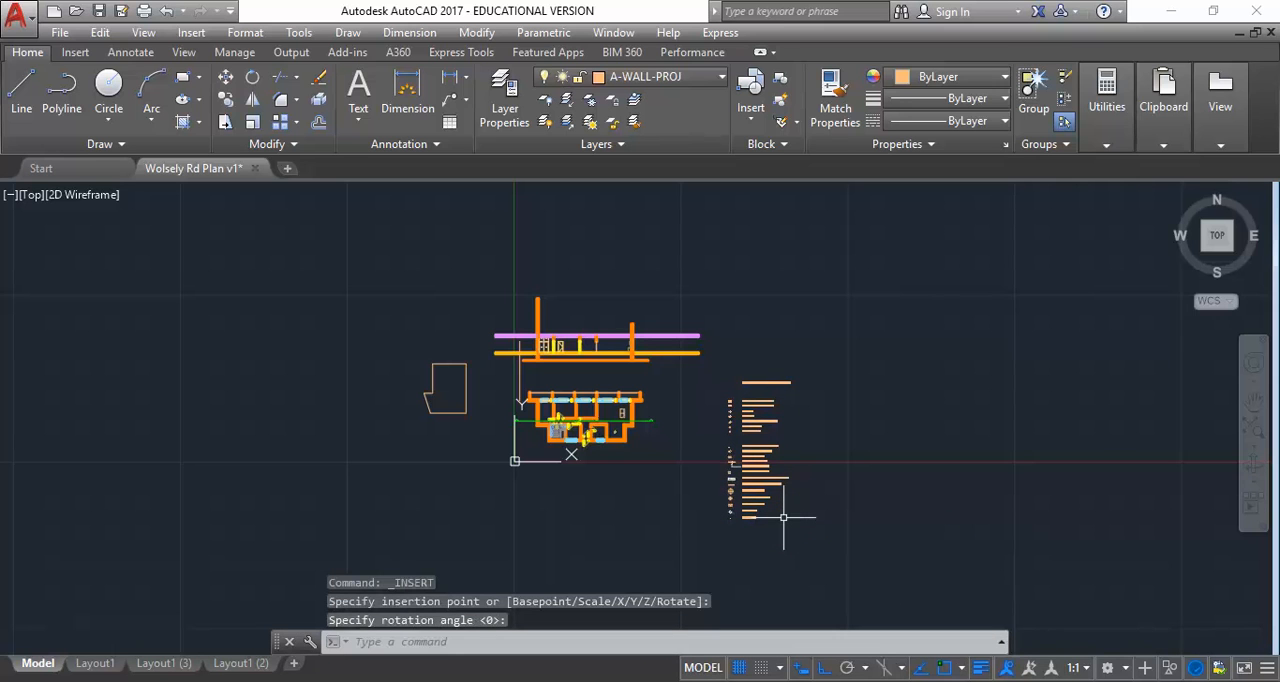
Explode the inserted electrical and lighting legend block into separate objects
scroll(770, 480, "up", 5)
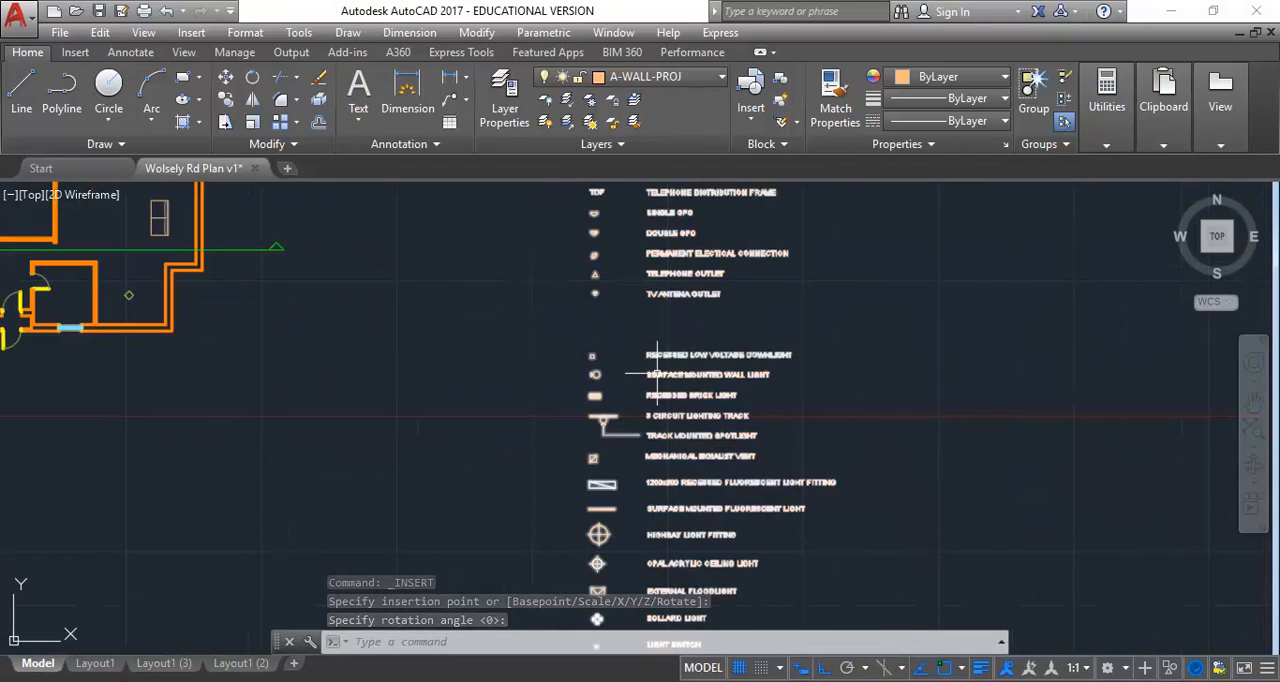
left_click(657, 374)
scroll(547, 317, "down", 3)
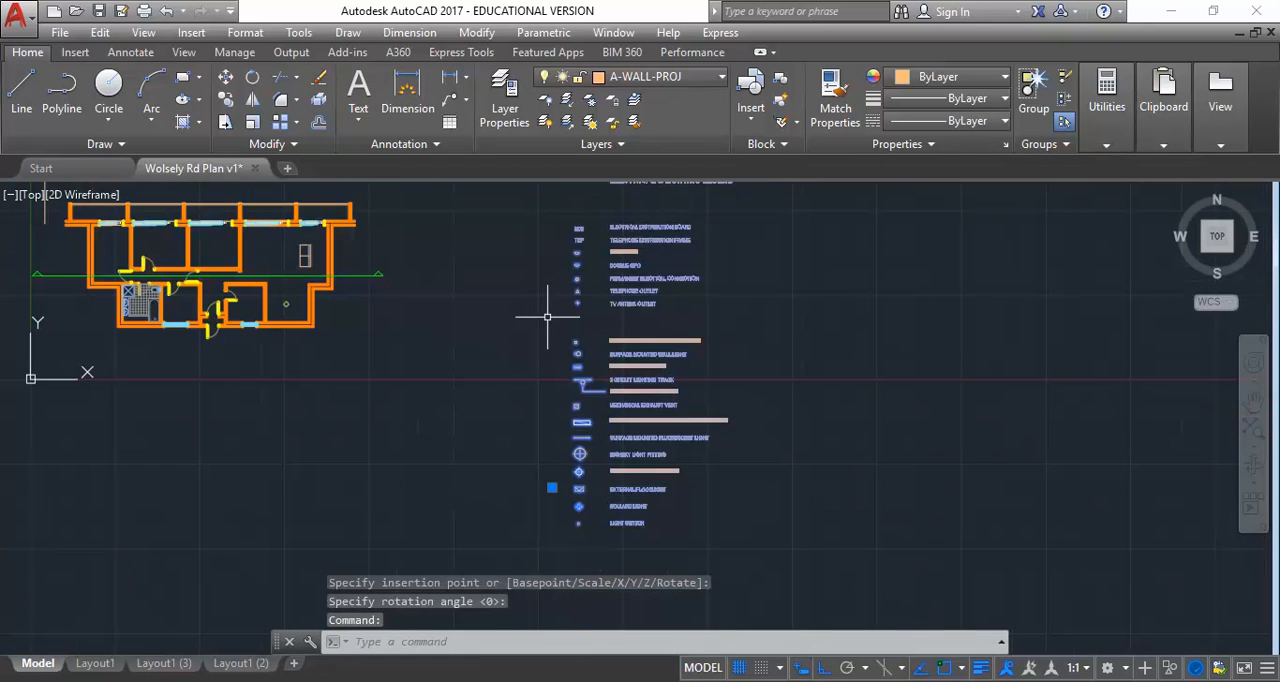
middle_click_drag(402, 356, 436, 369)
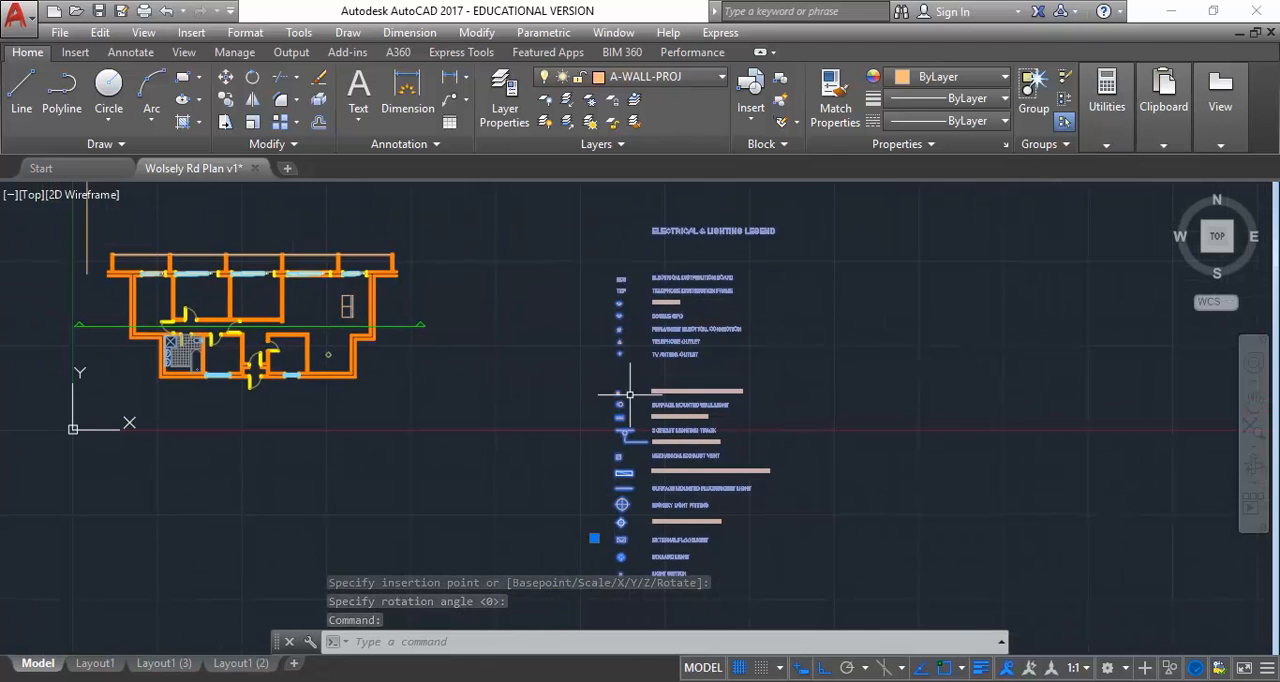
left_click(320, 97)
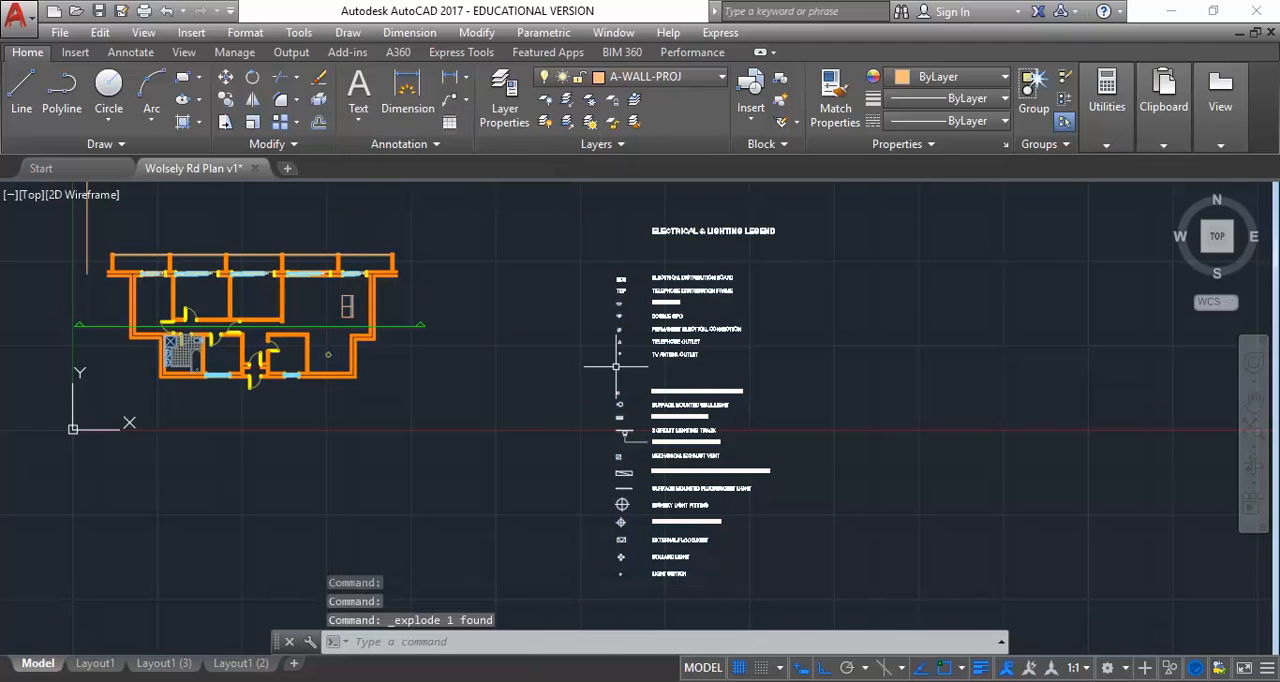
Examine the legend's electrical outlet and light fitting symbols together with their descriptions
scroll(648, 298, "up", 5)
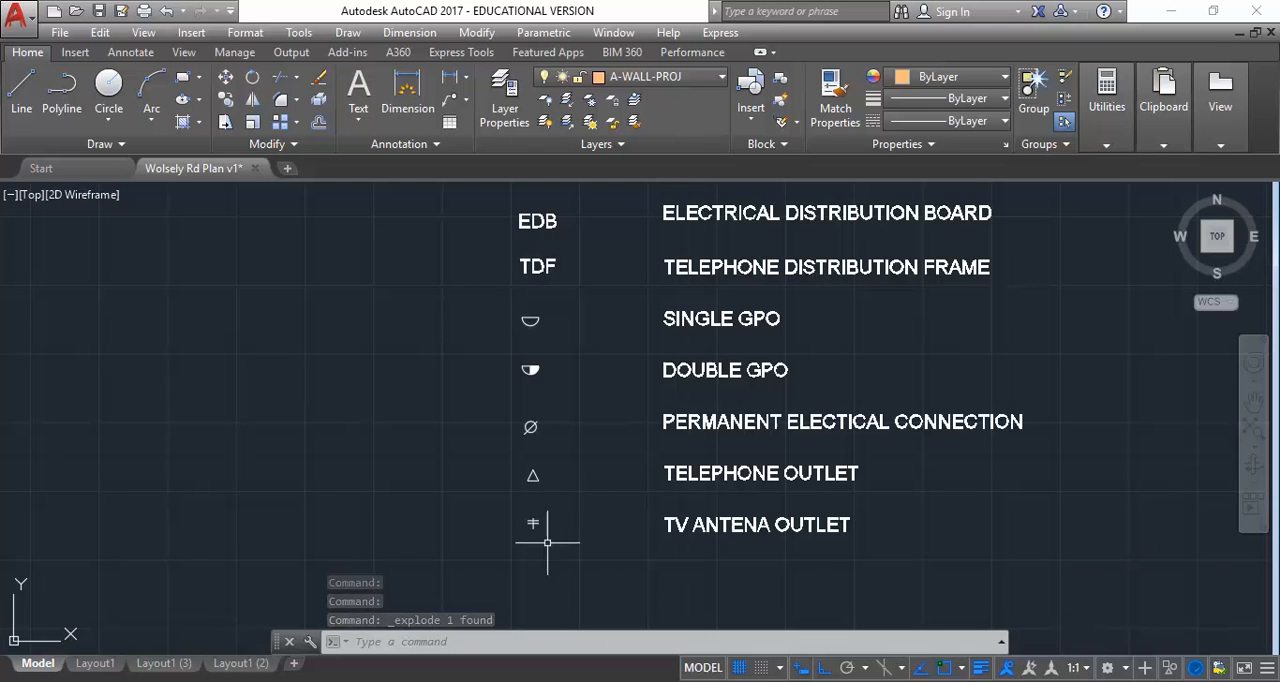
scroll(549, 430, "down", 2)
middle_click_drag(549, 430, 539, 287)
middle_click_drag(516, 527, 532, 355)
scroll(539, 380, "up", 4)
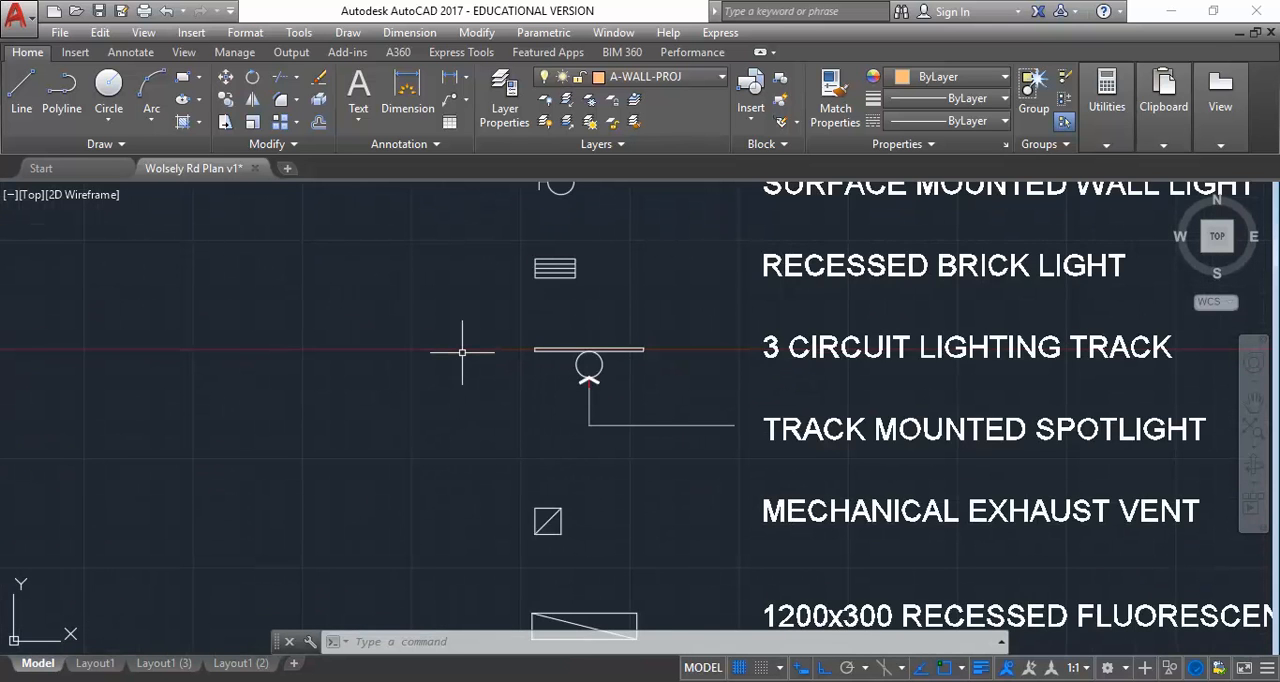
scroll(462, 352, "down", 2)
middle_click_drag(492, 452, 483, 181)
middle_click_drag(514, 403, 514, 265)
middle_click_drag(538, 308, 517, 536)
middle_click_drag(546, 260, 526, 455)
middle_click_drag(513, 283, 513, 396)
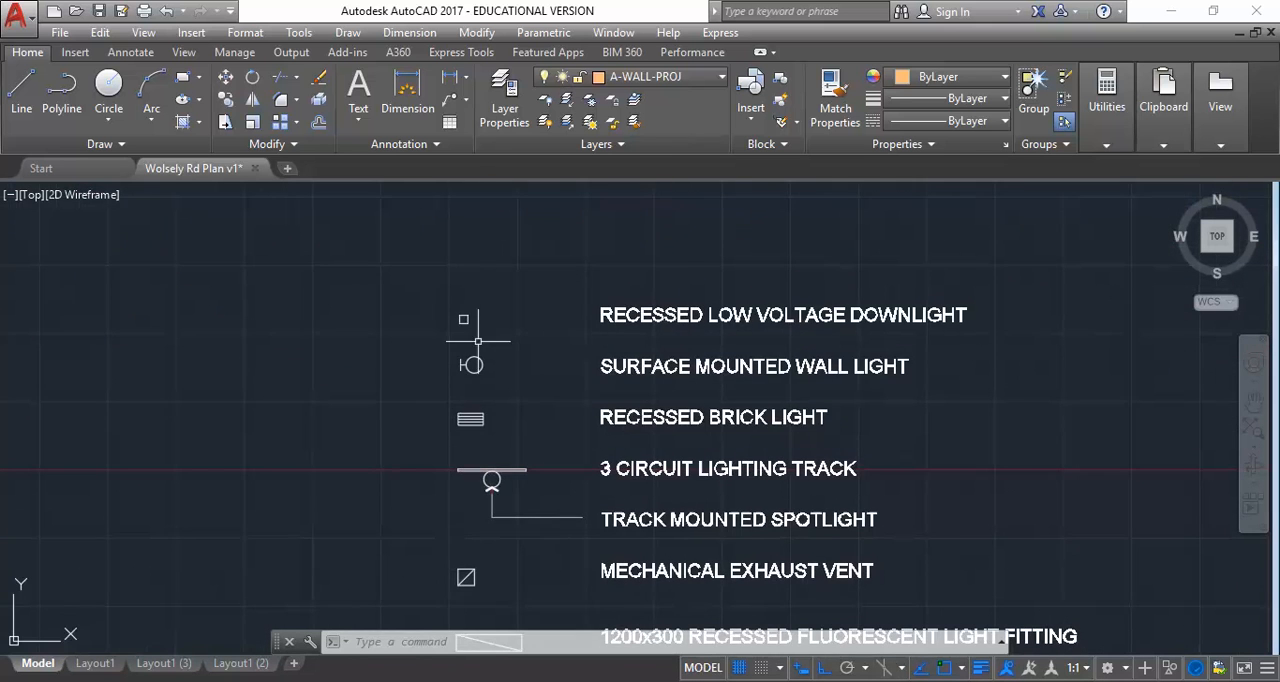
Inspect the recessed low voltage downlight symbol up close, selecting its square and clearing the selection
scroll(418, 327, "up", 2)
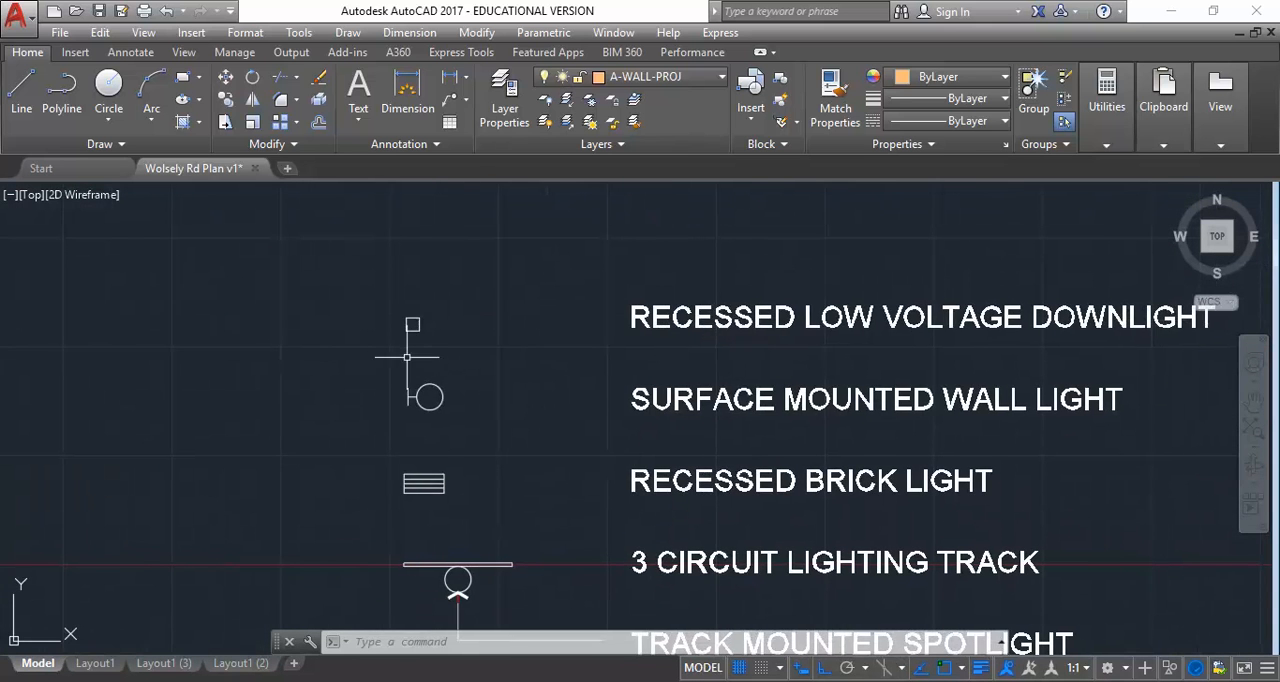
scroll(411, 318, "up", 2)
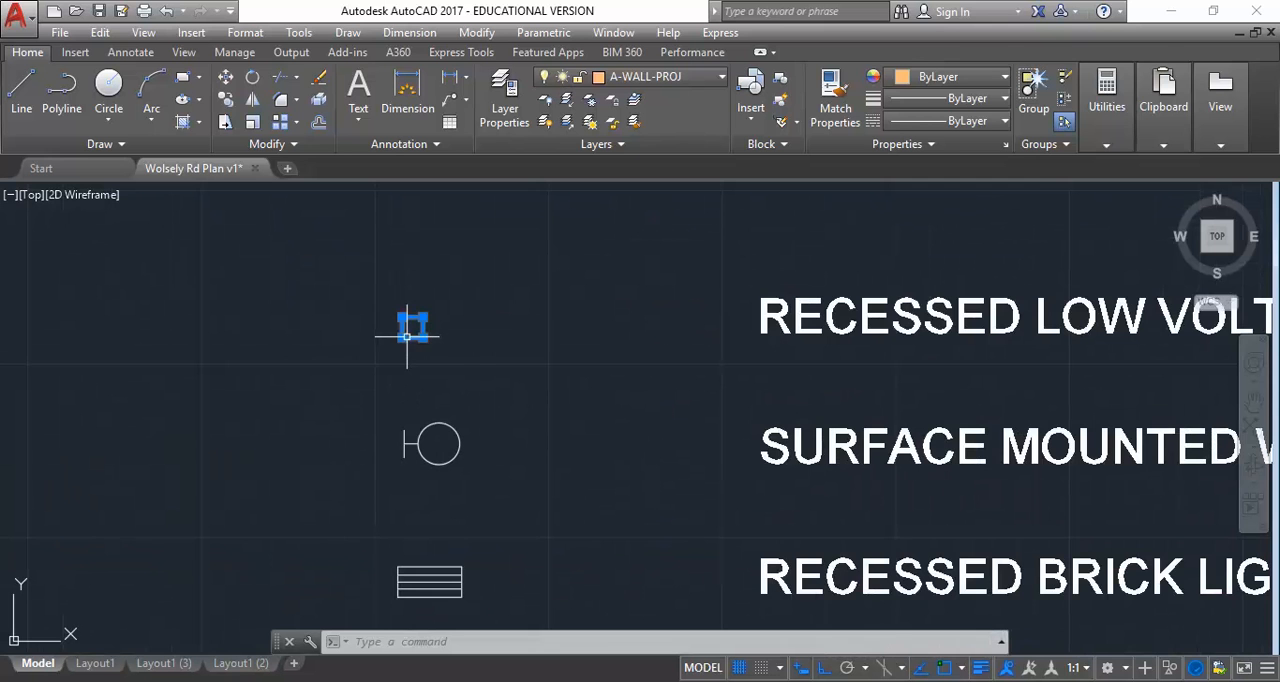
left_click(411, 319)
scroll(409, 321, "up", 3)
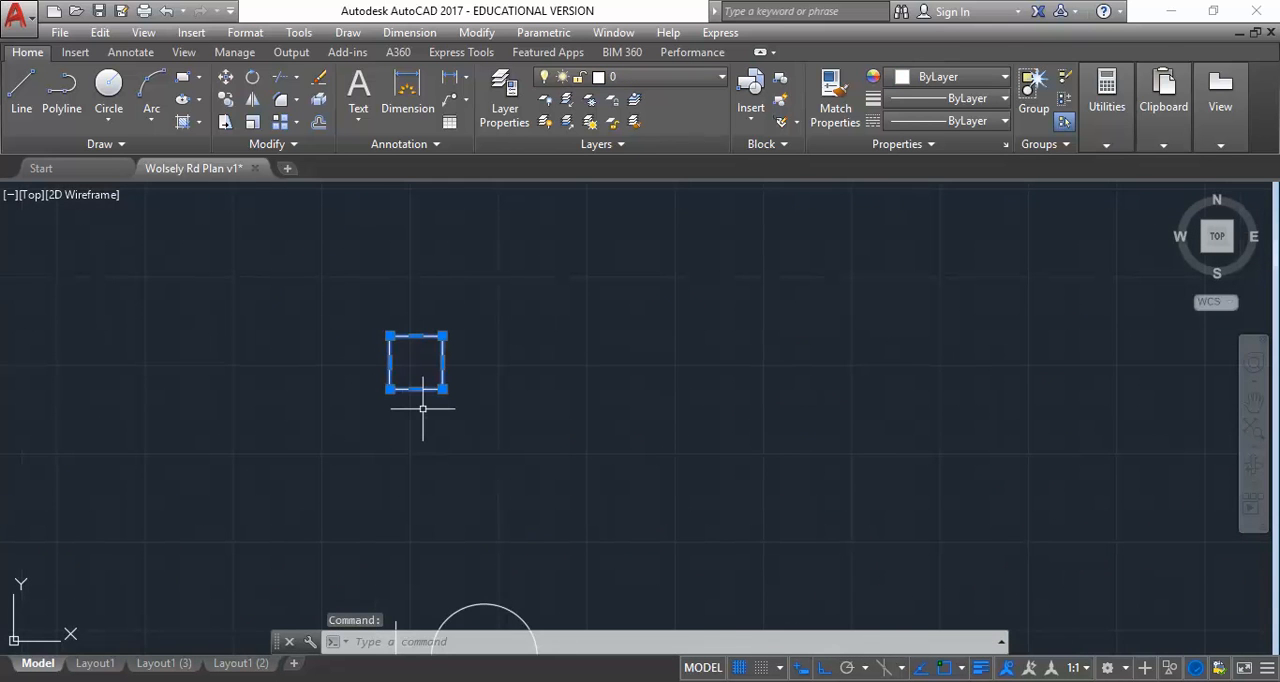
scroll(422, 408, "down", 3)
mouse_move(329, 453)
middle_mouse_down()
mouse_move(317, 357)
mouse_move(343, 374)
mouse_move(372, 289)
middle_mouse_up()
key("Escape")
key("Escape")
Copy the legend's mechanical exhaust vent symbol by its lower-left corner, with ortho off, to just below the diamond marker in the plan's lower-right room
scroll(418, 470, "down", 2)
mouse_move(422, 440)
middle_mouse_down()
mouse_move(422, 323)
mouse_move(443, 342)
middle_mouse_up()
scroll(463, 335, "up", 2)
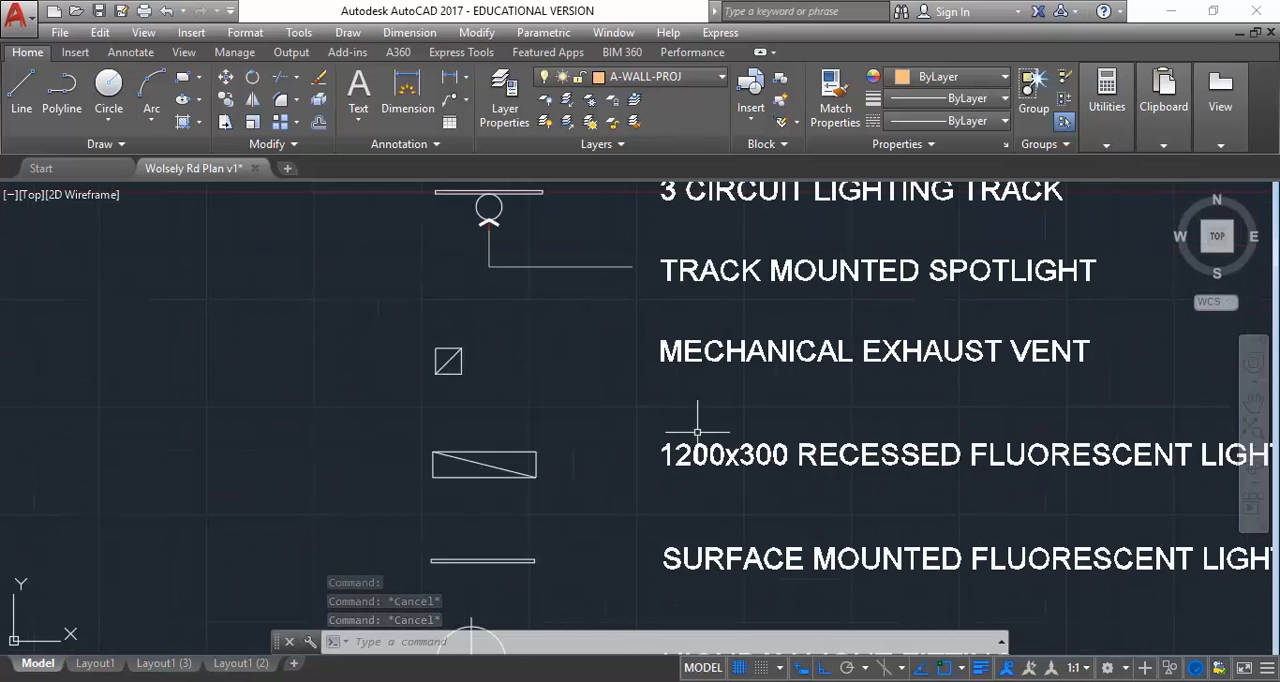
scroll(518, 340, "up", 2)
middle_click_drag(495, 378, 422, 405)
left_click(266, 334)
left_click(431, 471)
scroll(430, 461, "down", 1)
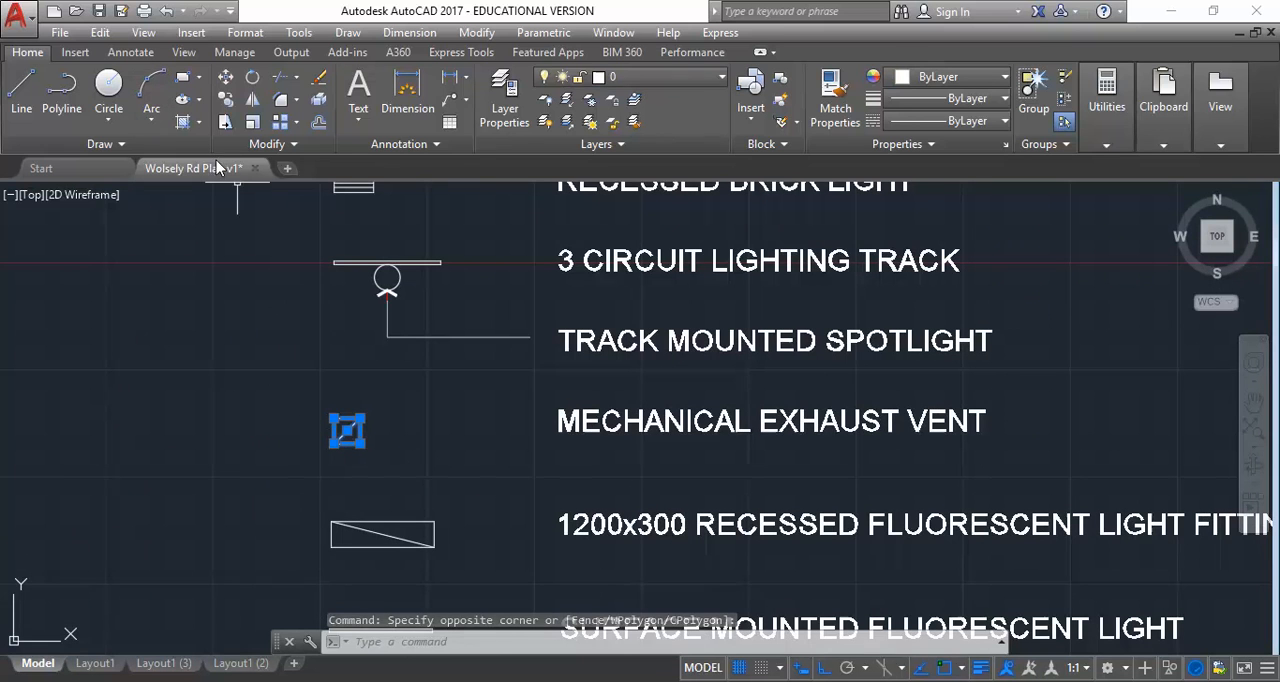
left_click(226, 99)
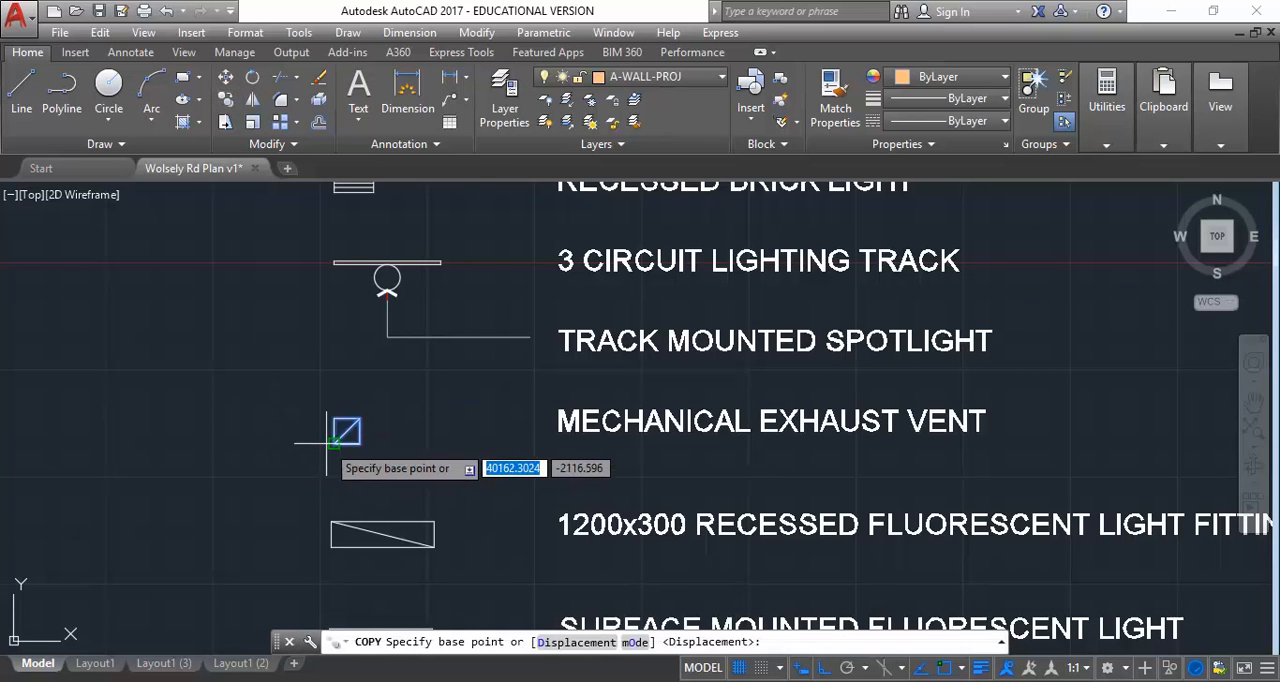
left_click(334, 441)
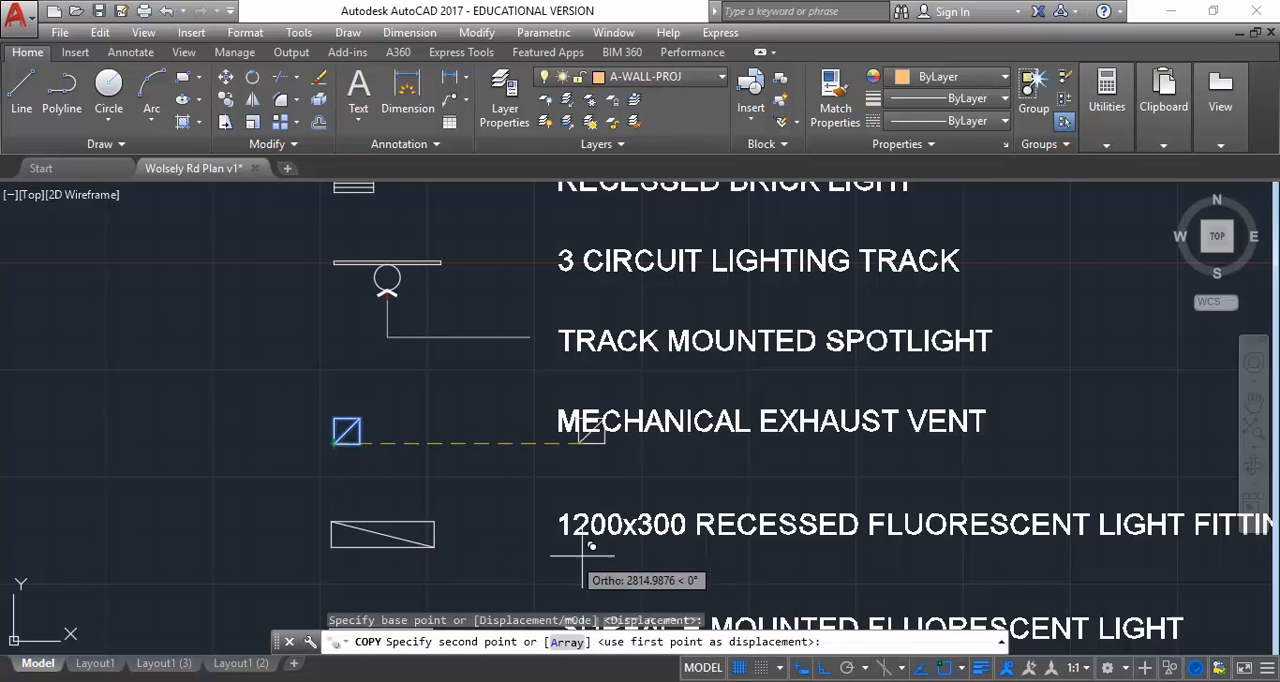
left_click(822, 668)
scroll(386, 300, "down", 5)
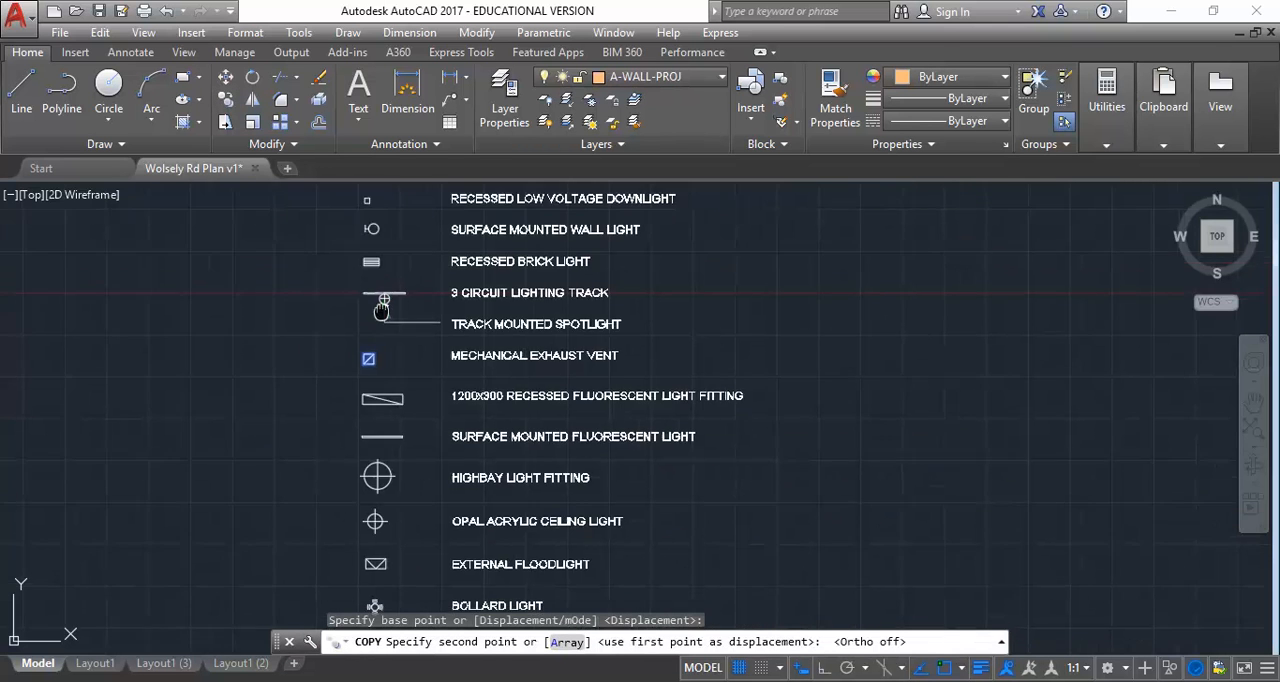
middle_click_drag(222, 318, 486, 486)
middle_click_drag(308, 278, 522, 464)
middle_click_drag(160, 333, 322, 290)
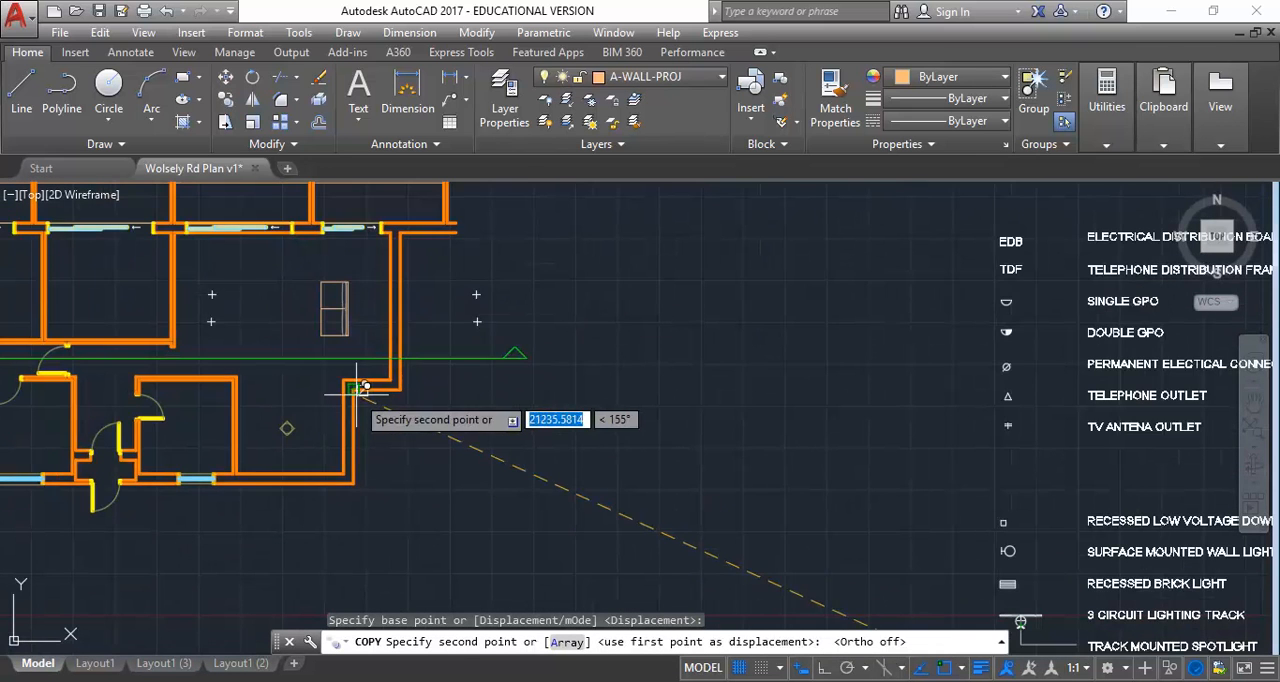
scroll(317, 412, "up", 5)
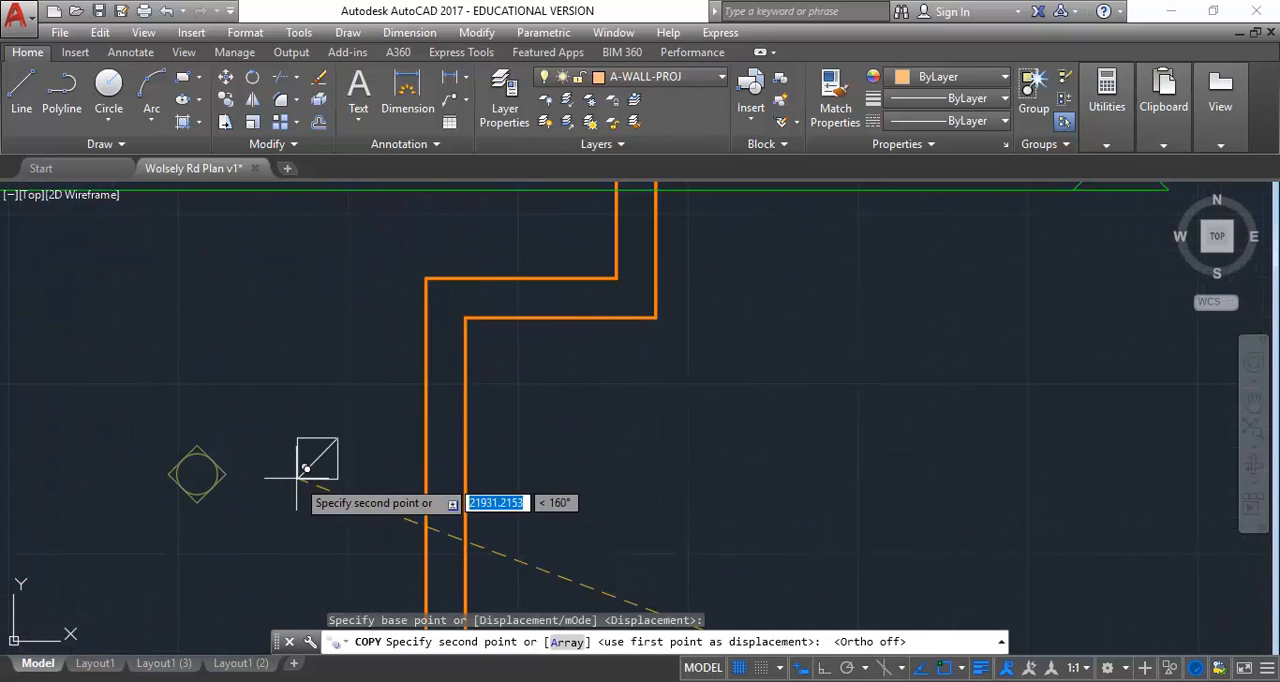
middle_click_drag(318, 472, 503, 319)
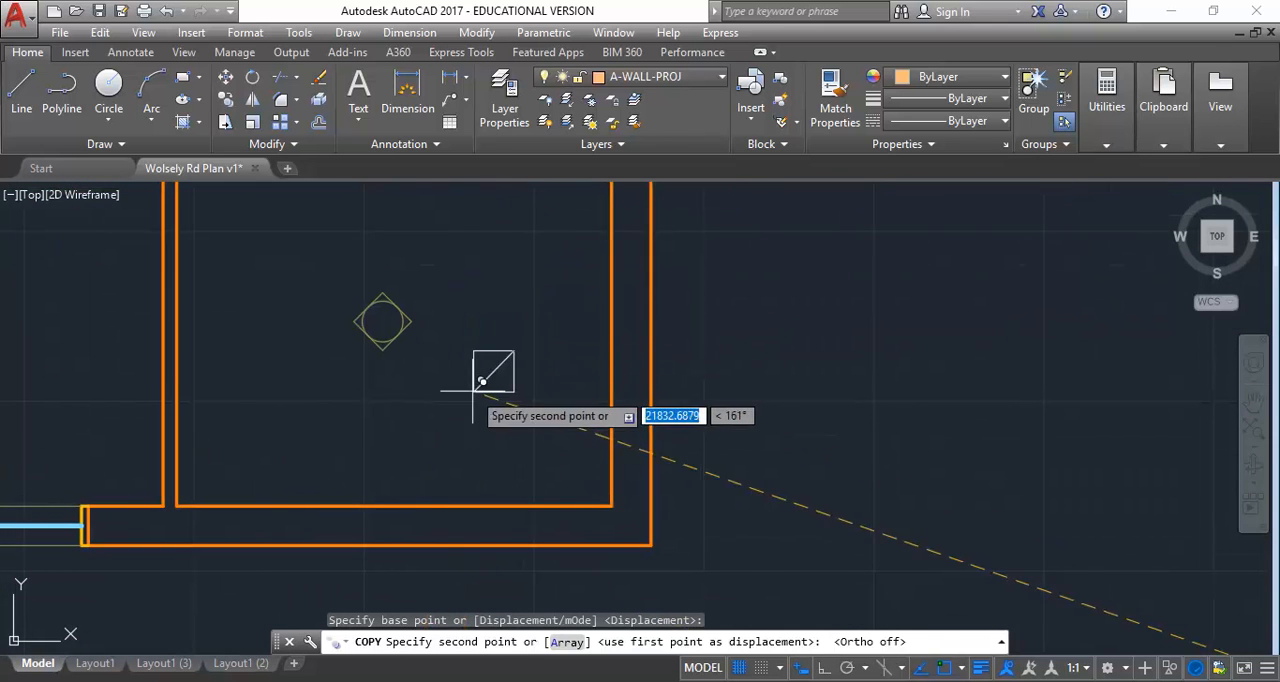
left_click(363, 421)
Place another exhaust vent copy in the adjoining room to the west, just above its window
scroll(355, 405, "down", 4)
middle_click_drag(346, 393, 615, 450)
scroll(612, 450, "up", 2)
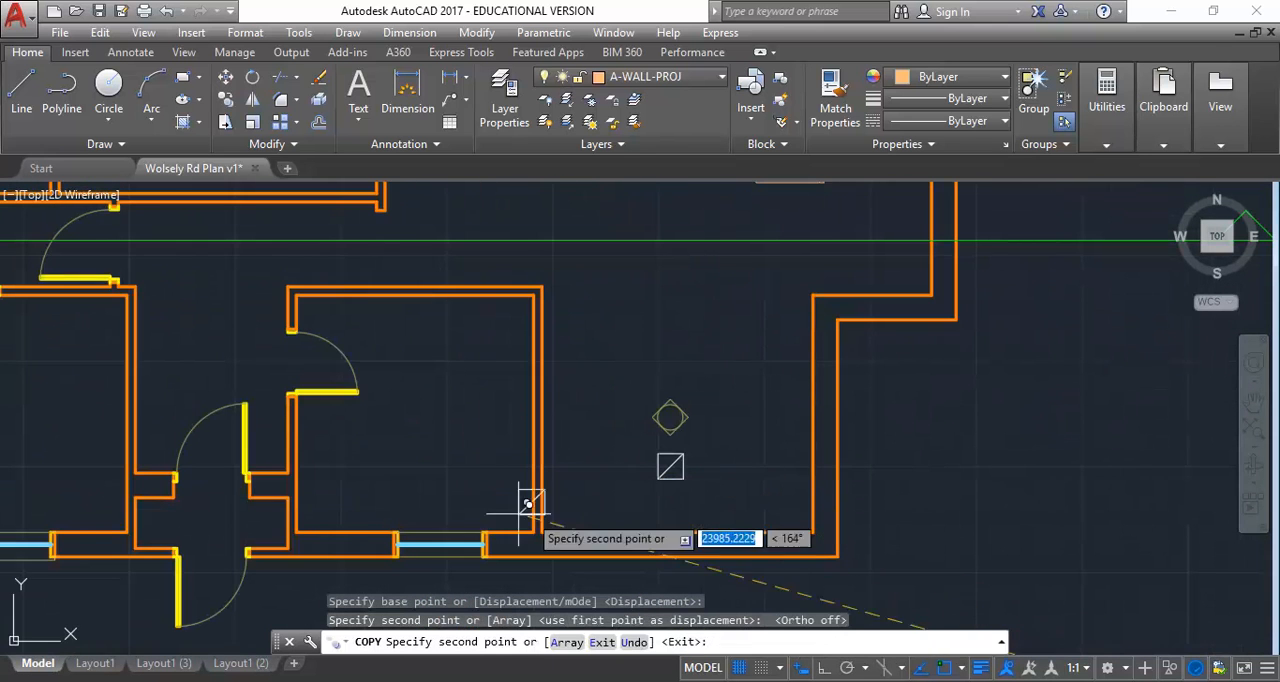
left_click(412, 468)
Place an exhaust vent copy over the bathroom's tiled floor, between the basins and the bath, and finish copying
middle_click_drag(213, 418, 710, 446)
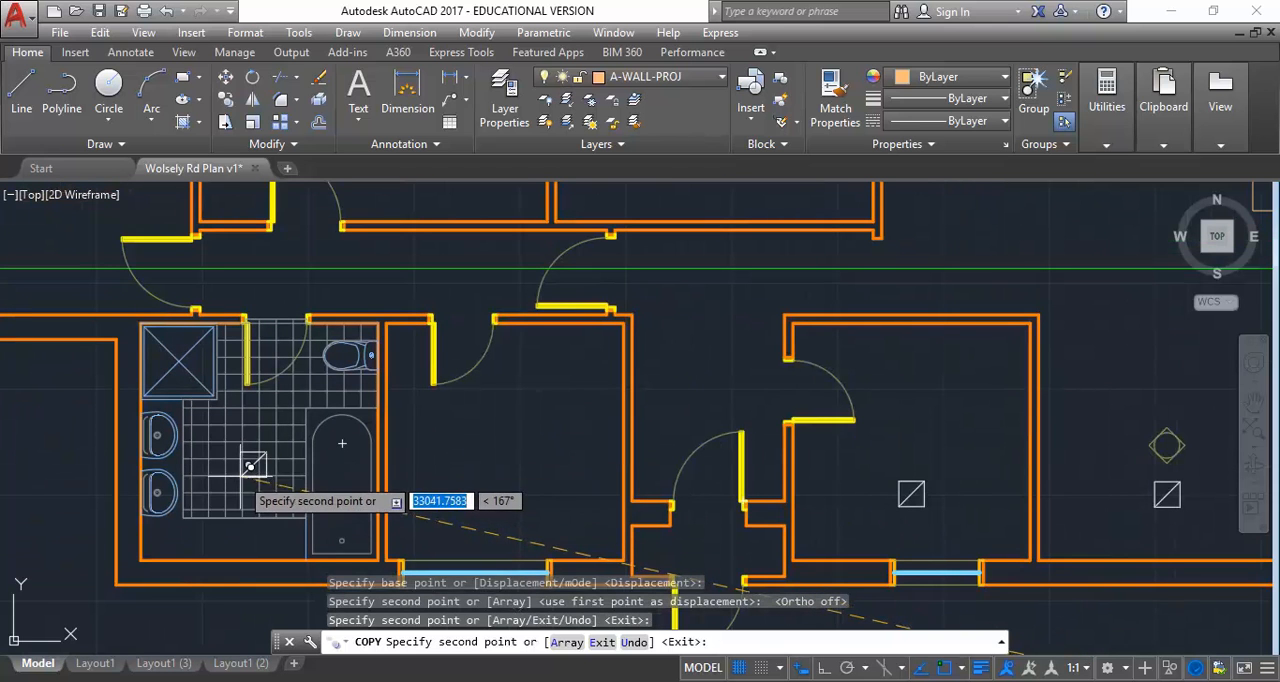
scroll(252, 455, "up", 2)
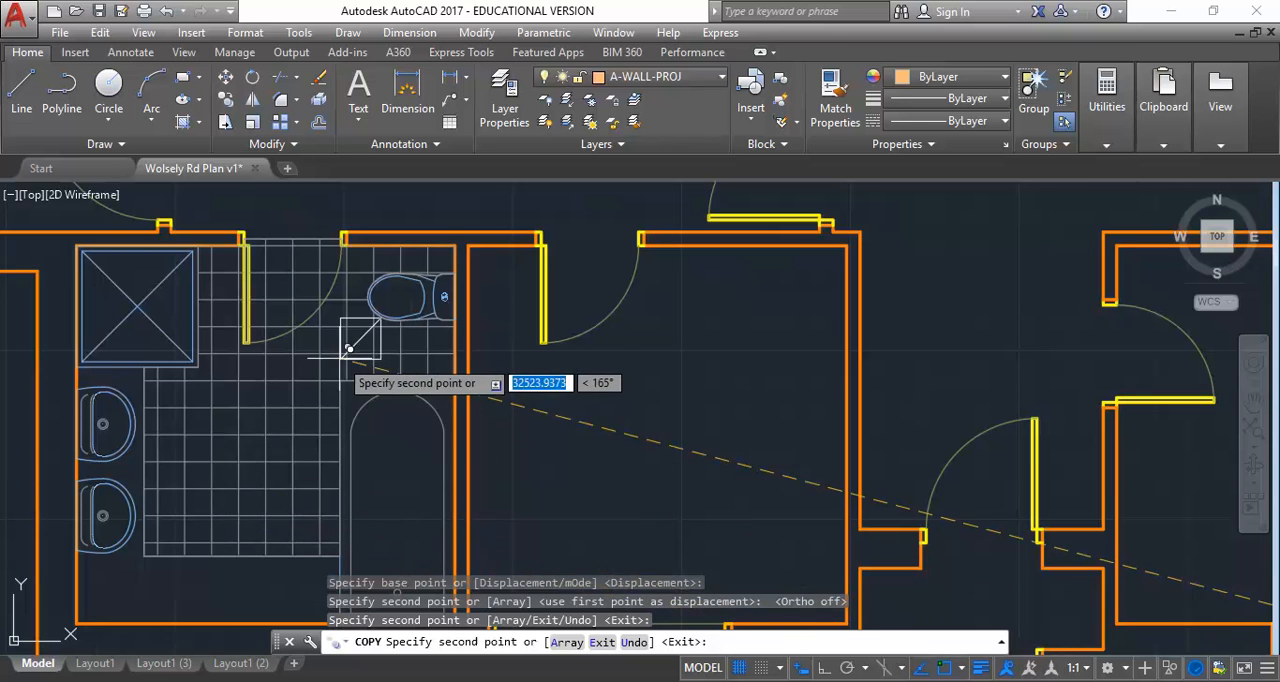
scroll(200, 400, "down", 2)
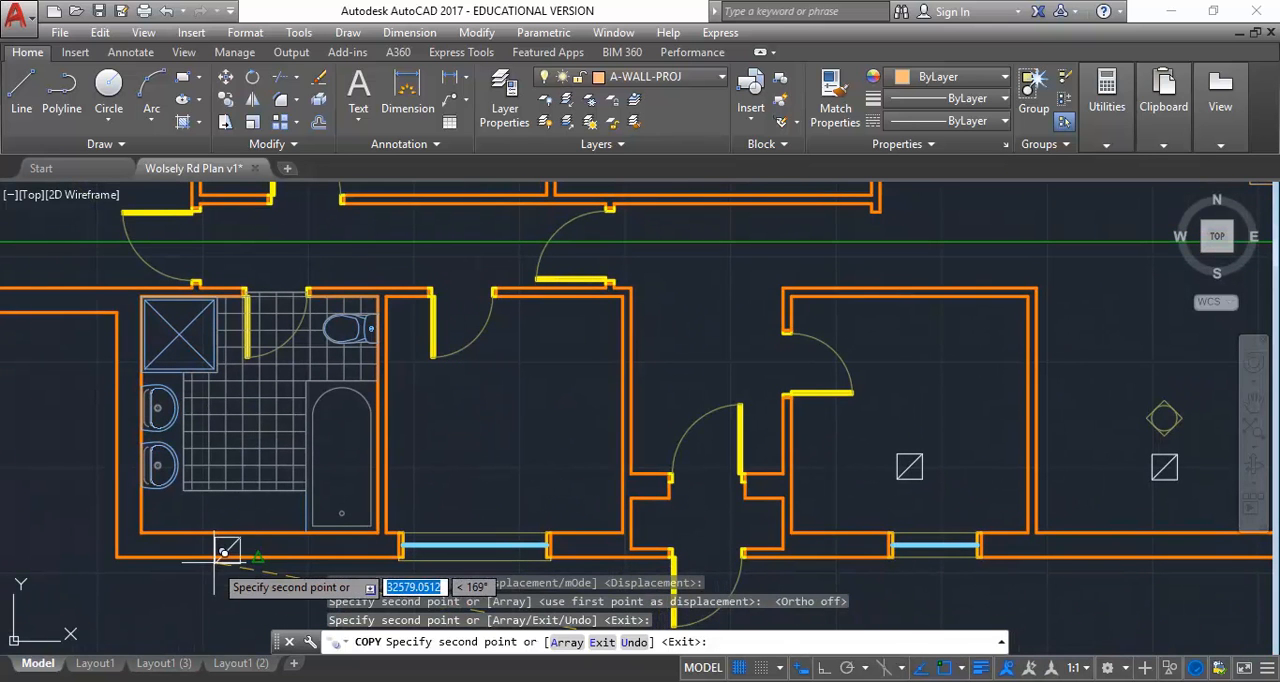
scroll(234, 414, "up", 2)
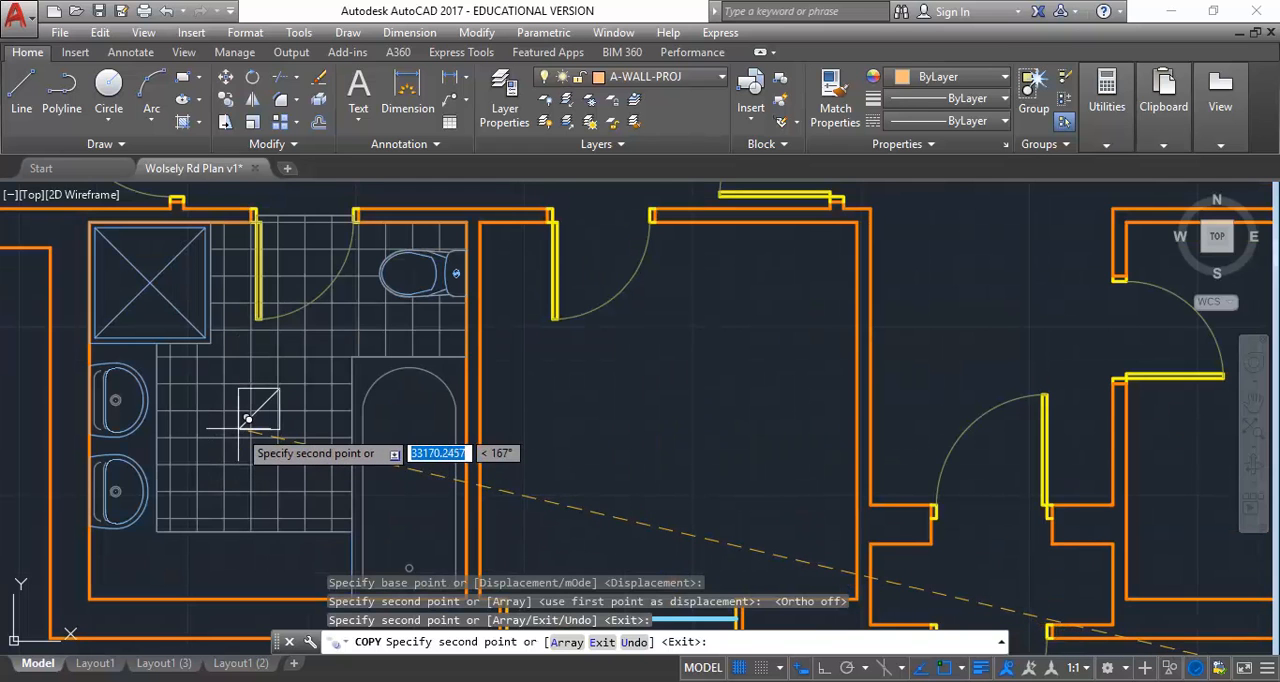
left_click(247, 418)
right_click(250, 302)
left_click(275, 312)
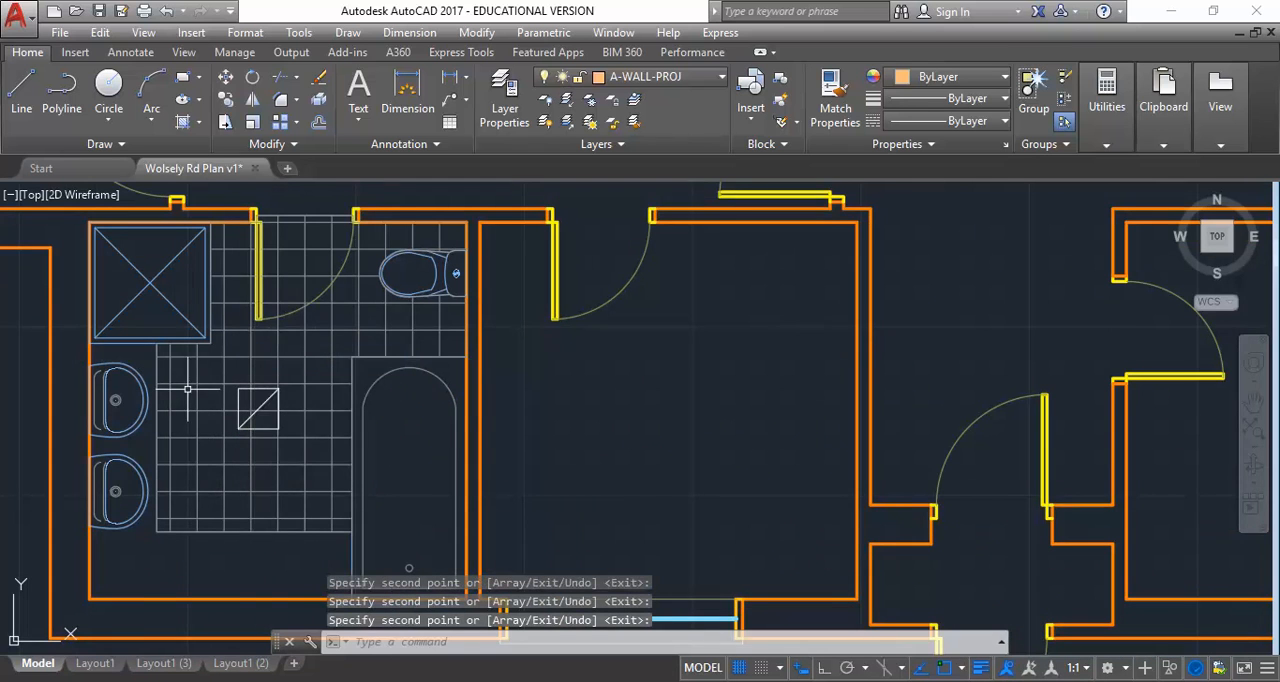
Examine the legend's symbols and descriptions from the outlets through the light fittings to the light switch, ending at the recessed low voltage downlight
scroll(261, 303, "down", 2)
mouse_move(261, 303)
middle_mouse_down()
mouse_move(242, 317)
mouse_move(337, 380)
middle_mouse_up()
scroll(600, 420, "down", 2)
mouse_move(600, 420)
middle_mouse_down()
mouse_move(316, 463)
mouse_move(413, 531)
mouse_move(425, 573)
middle_mouse_up()
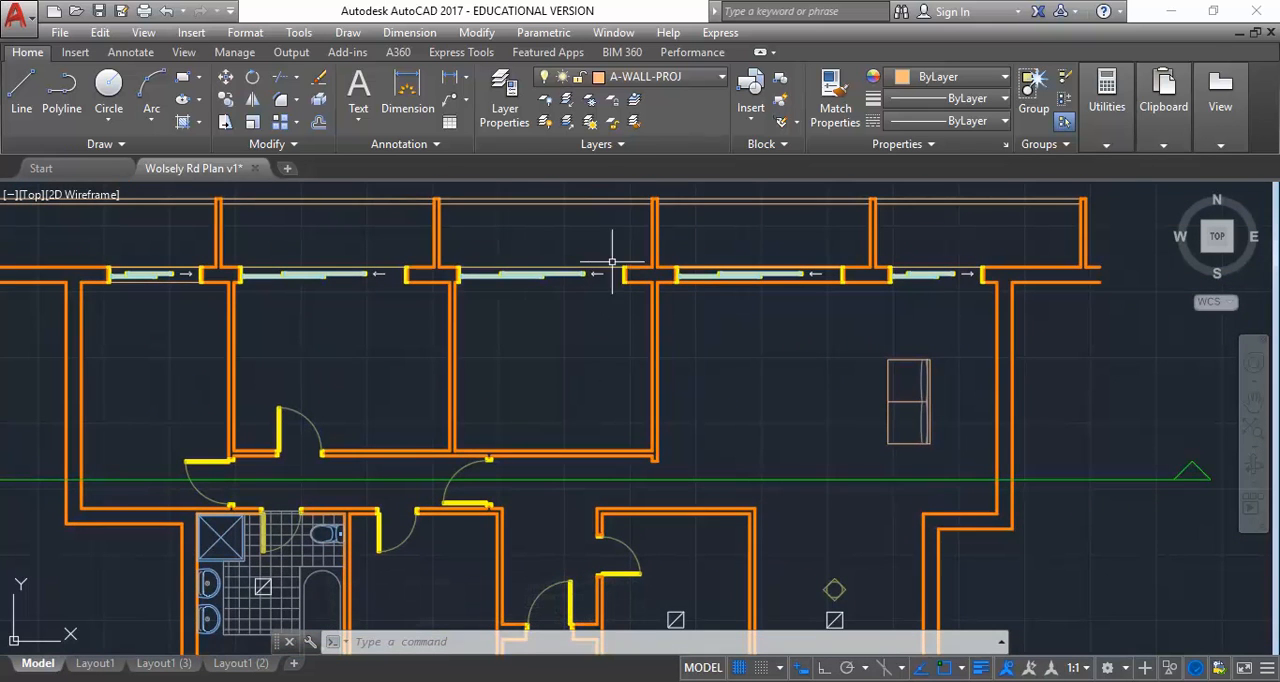
middle_click_drag(711, 353, 404, 350)
scroll(893, 420, "down", 2)
middle_click_drag(893, 420, 457, 291)
middle_click_drag(848, 382, 550, 531)
scroll(760, 360, "up", 2)
middle_click_drag(597, 462, 639, 305)
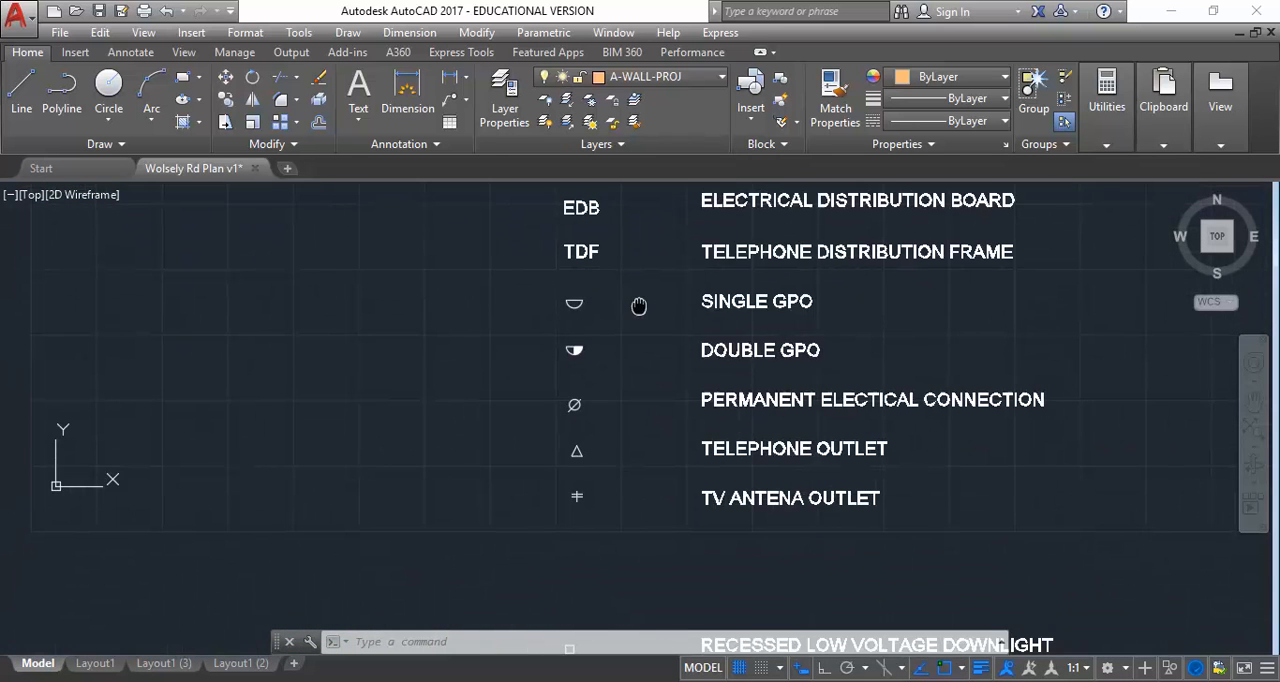
middle_click_drag(610, 620, 598, 268)
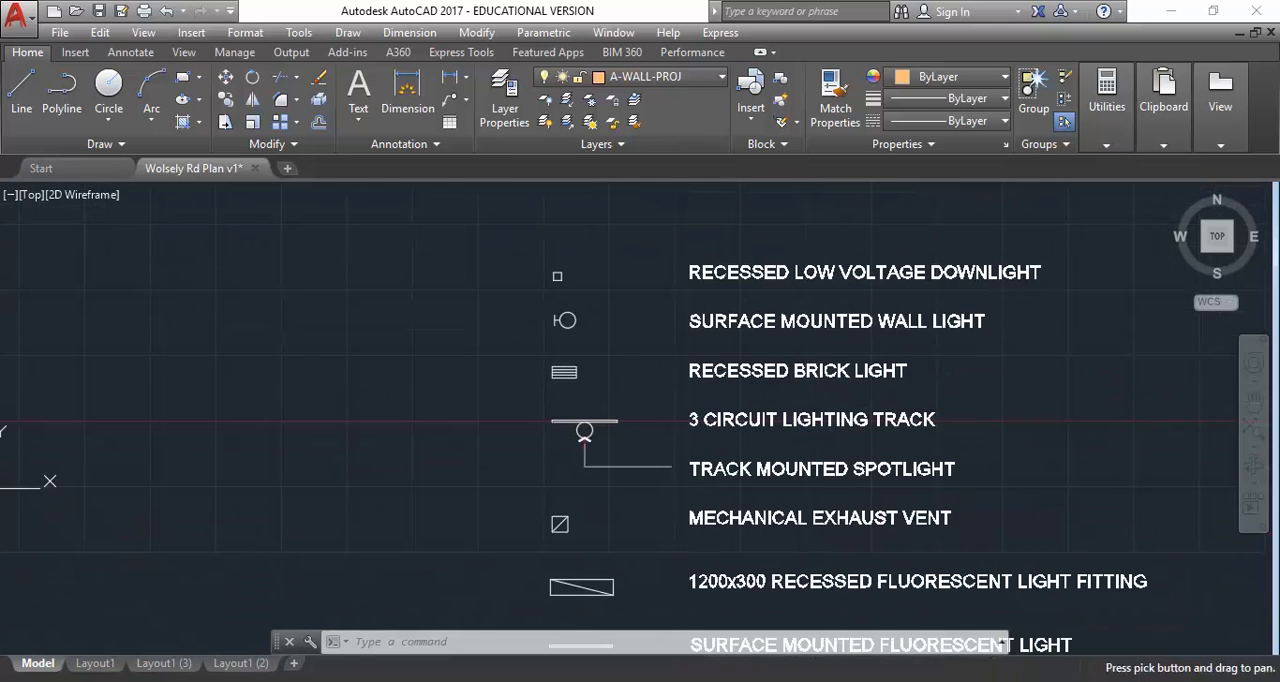
middle_click_drag(545, 479, 536, 302)
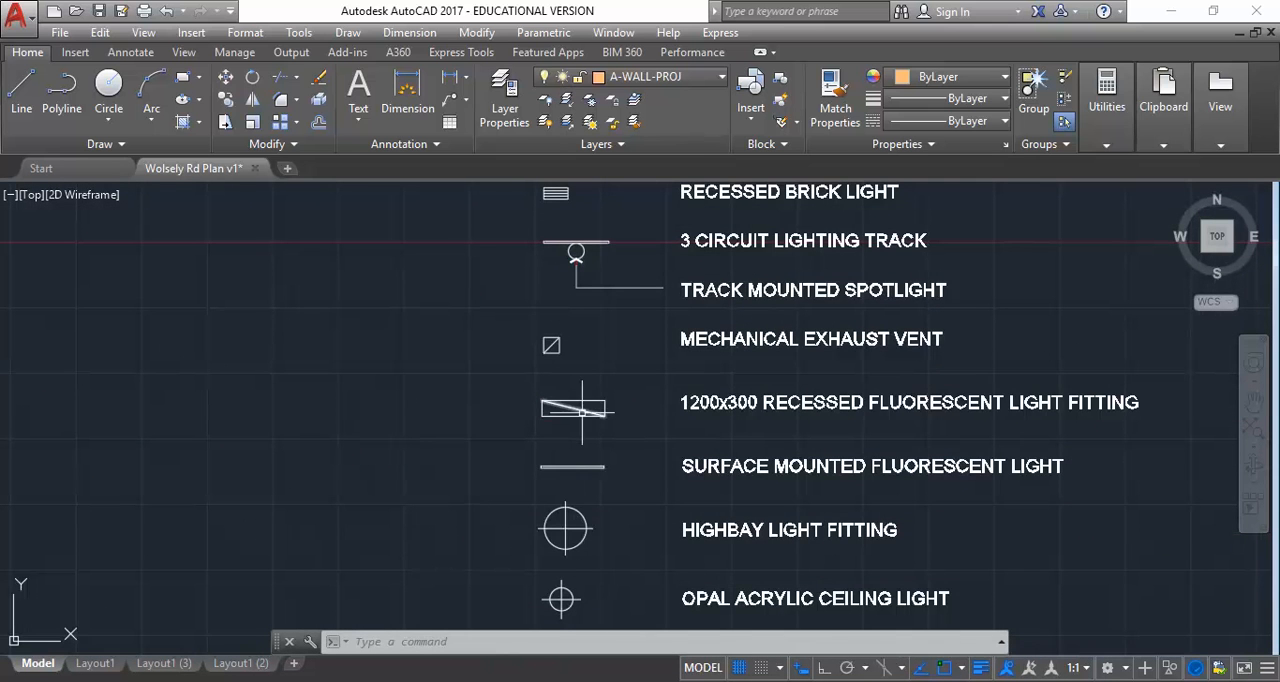
scroll(582, 410, "up", 2)
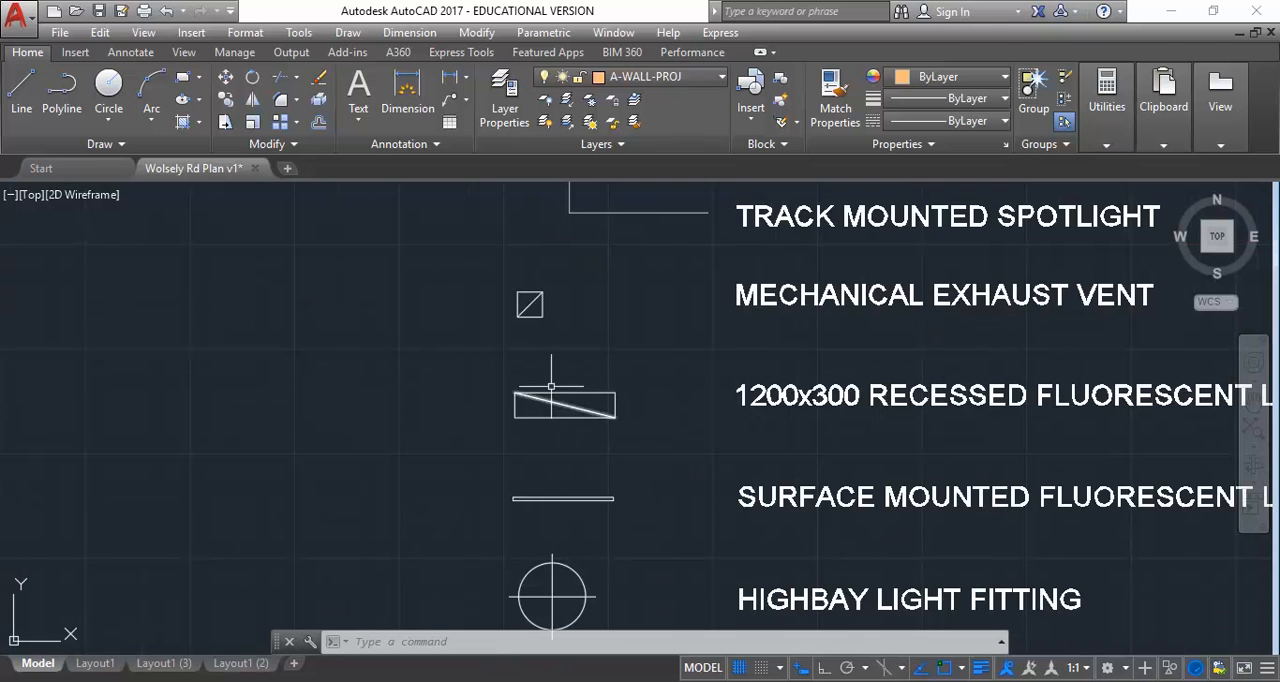
scroll(452, 510, "down", 2)
middle_click_drag(452, 510, 422, 248)
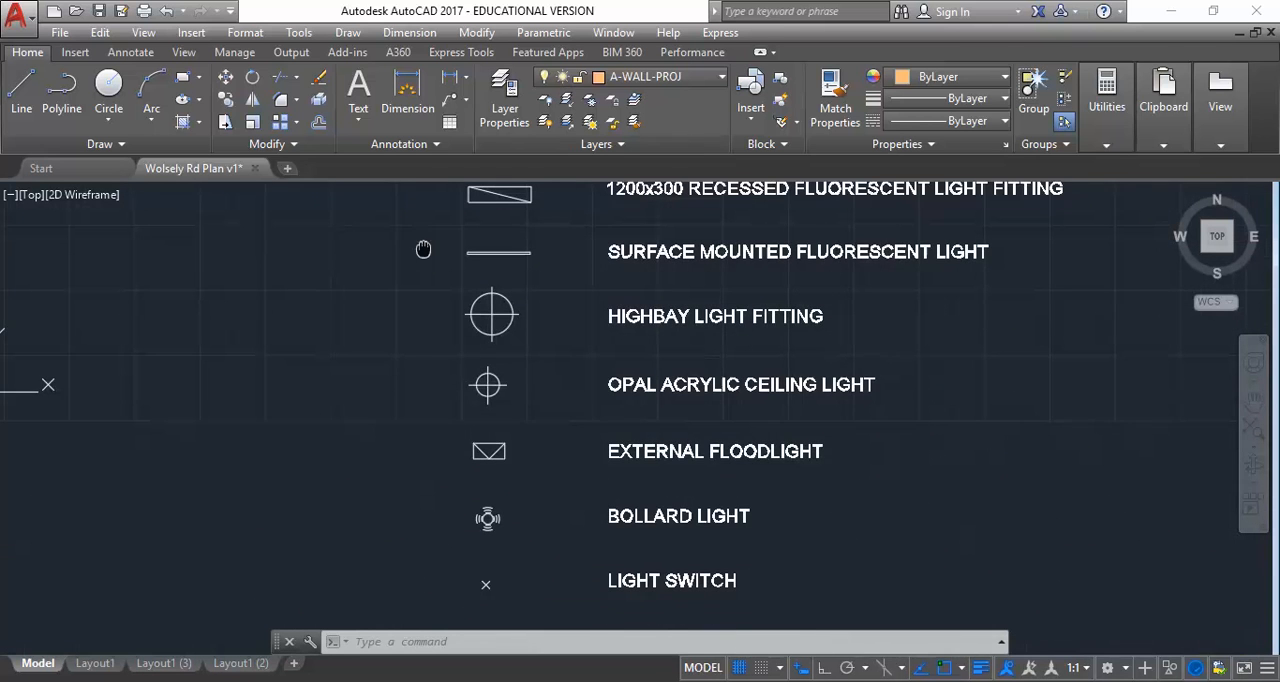
mouse_move(446, 434)
middle_mouse_down()
mouse_move(464, 335)
mouse_move(470, 540)
middle_mouse_up()
middle_click_drag(497, 264, 503, 472)
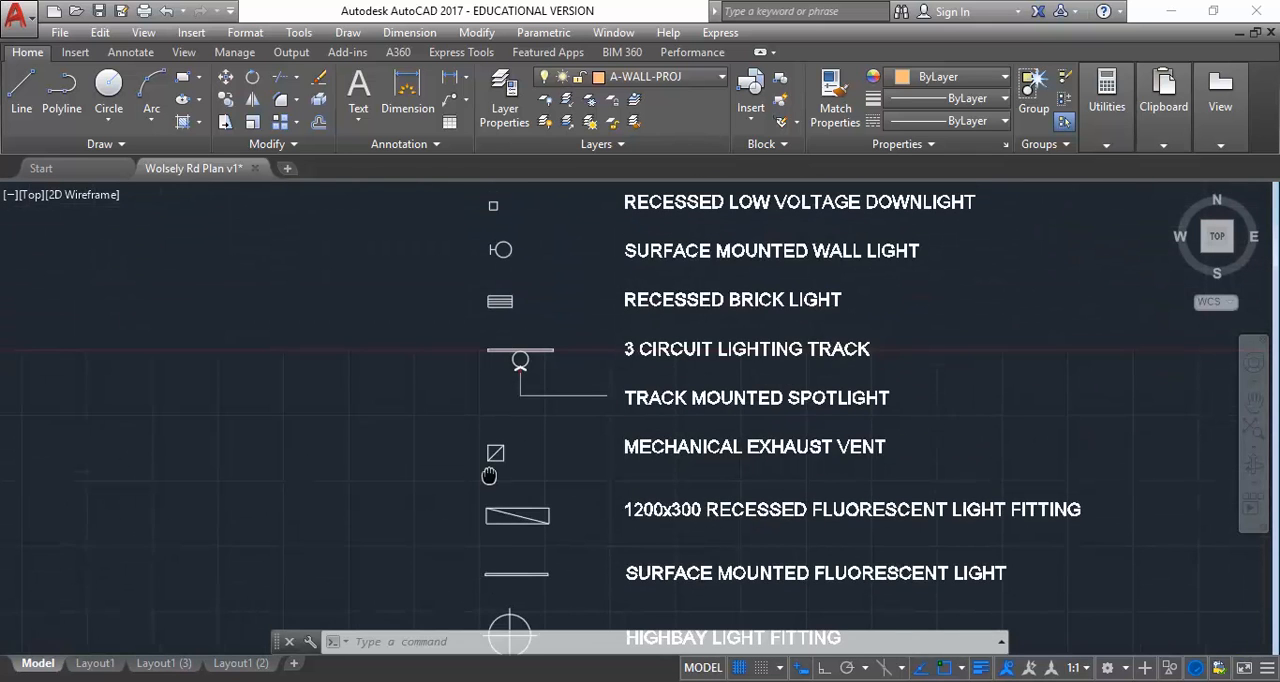
middle_click_drag(433, 333, 437, 568)
scroll(518, 485, "up", 2)
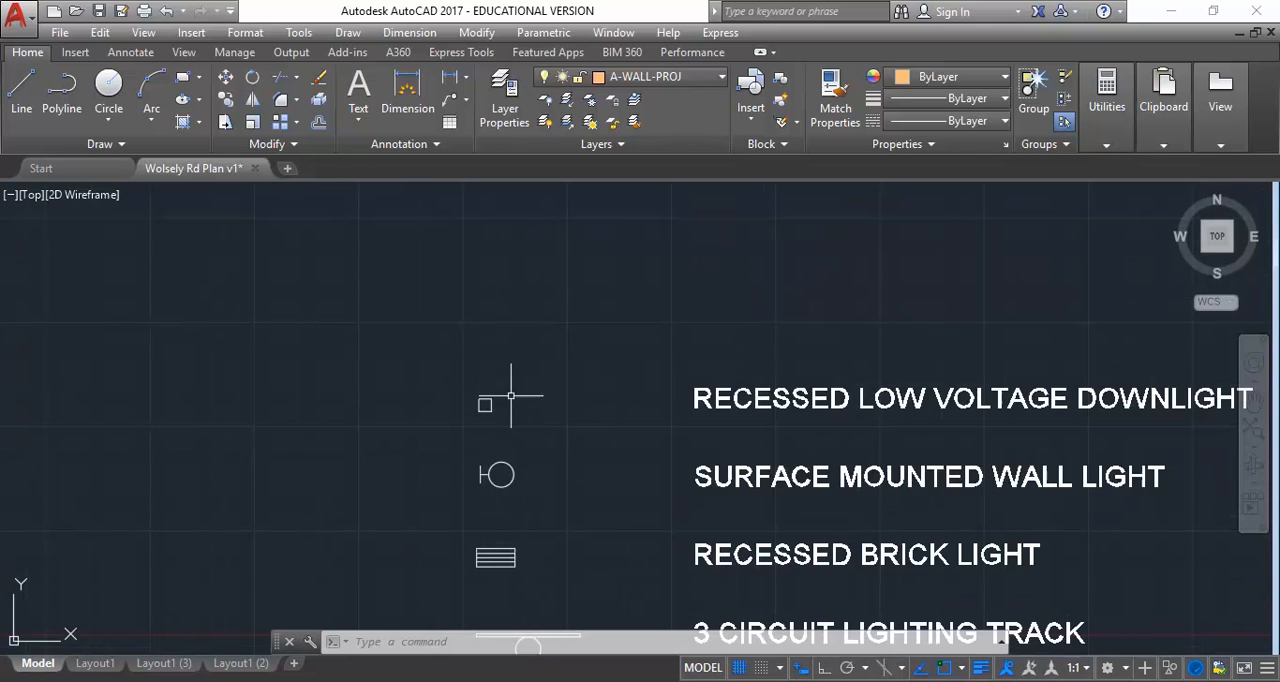
scroll(508, 382, "up", 2)
scroll(440, 418, "up", 2)
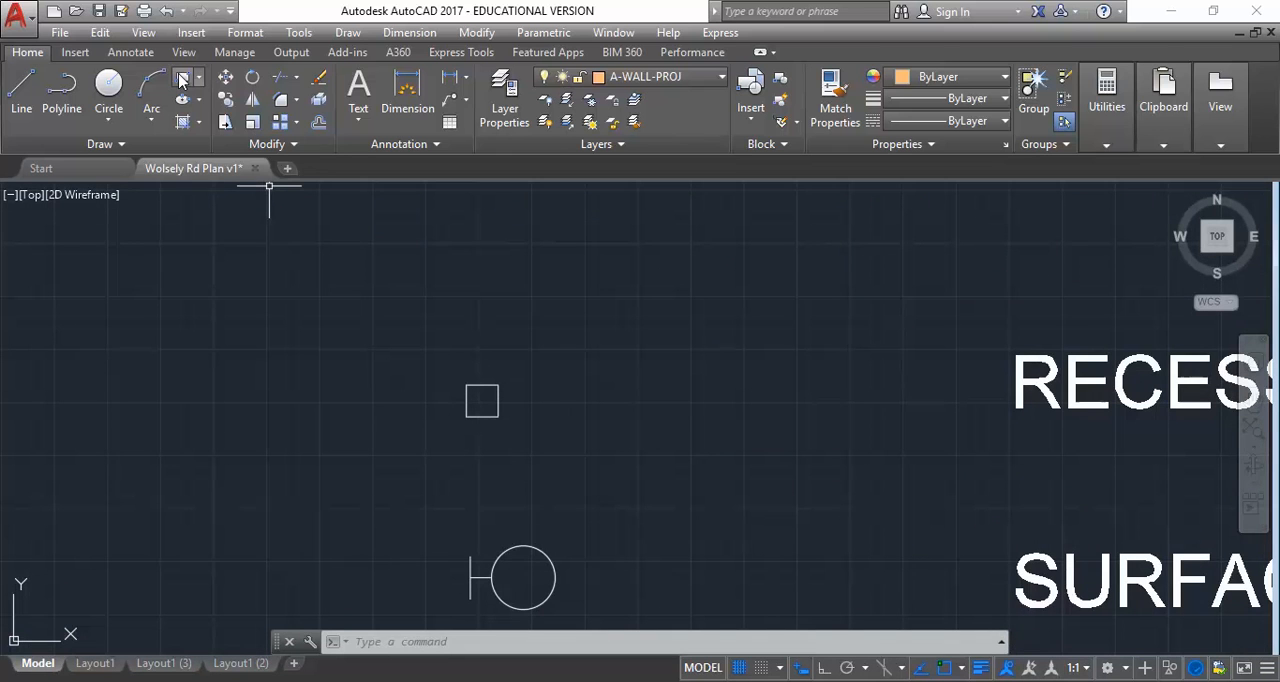
left_click(109, 87)
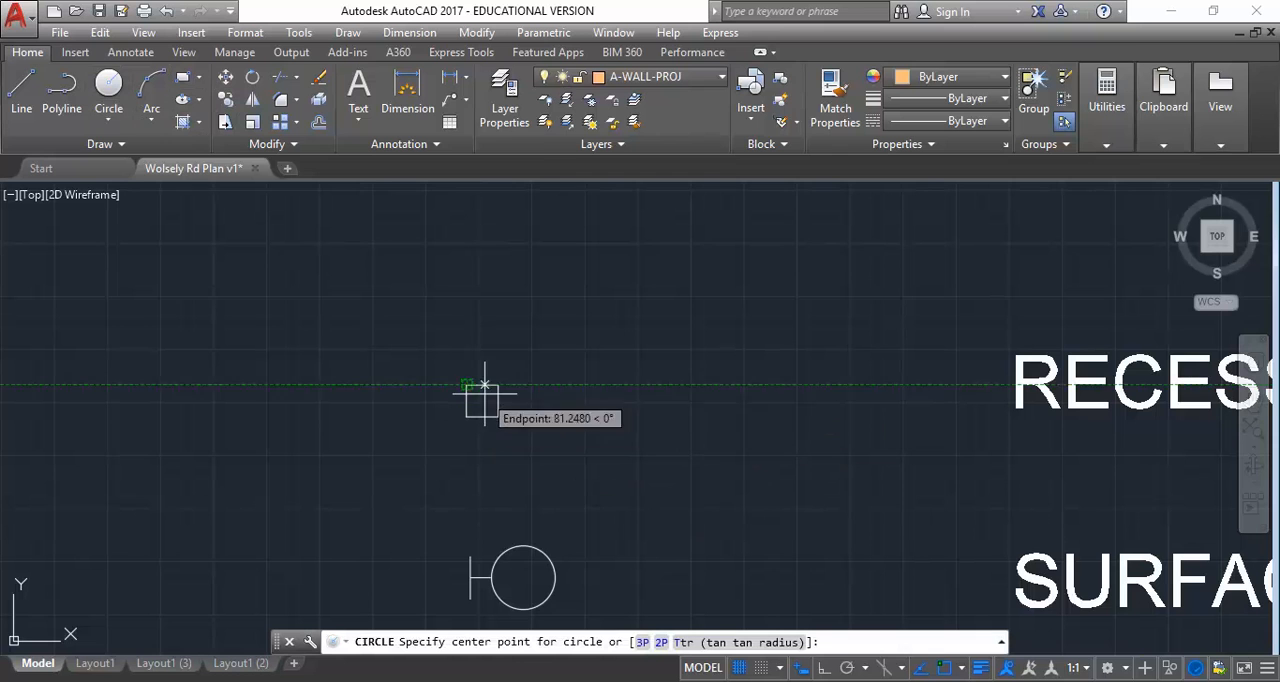
right_click(318, 285)
left_click(345, 320)
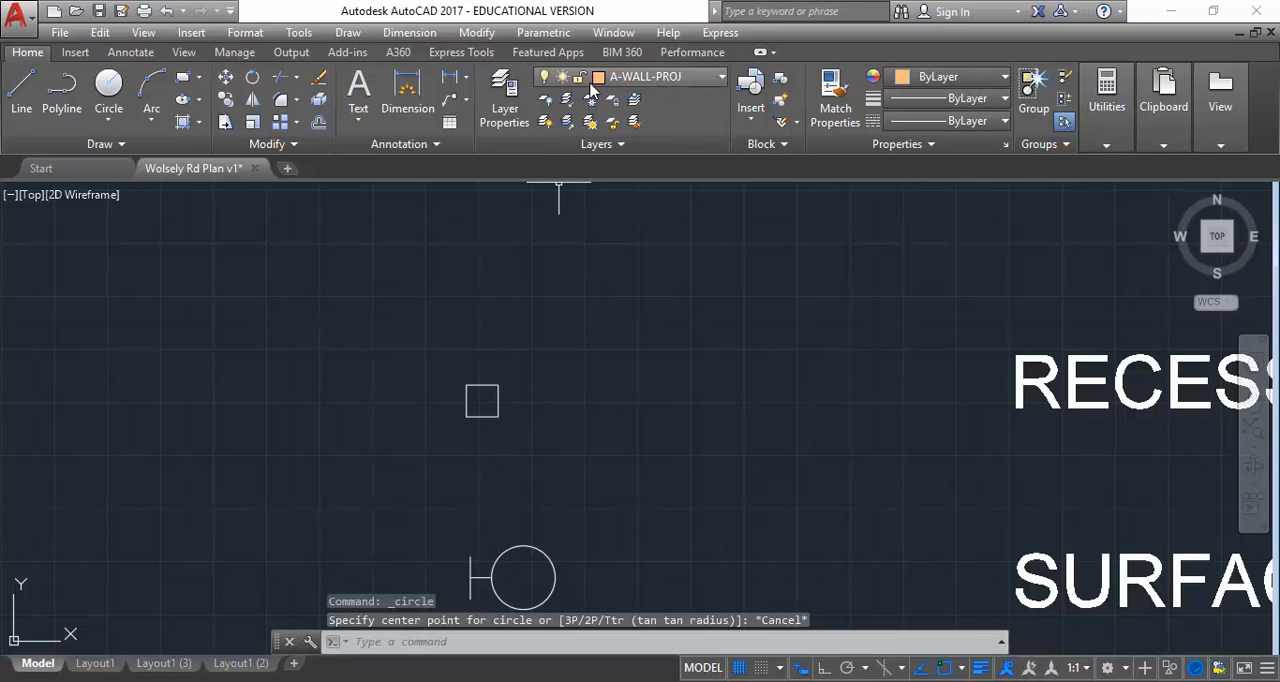
Make A-ANNO the current layer and draw a circle of radius 75 centred in the recessed downlight square
left_click(648, 77)
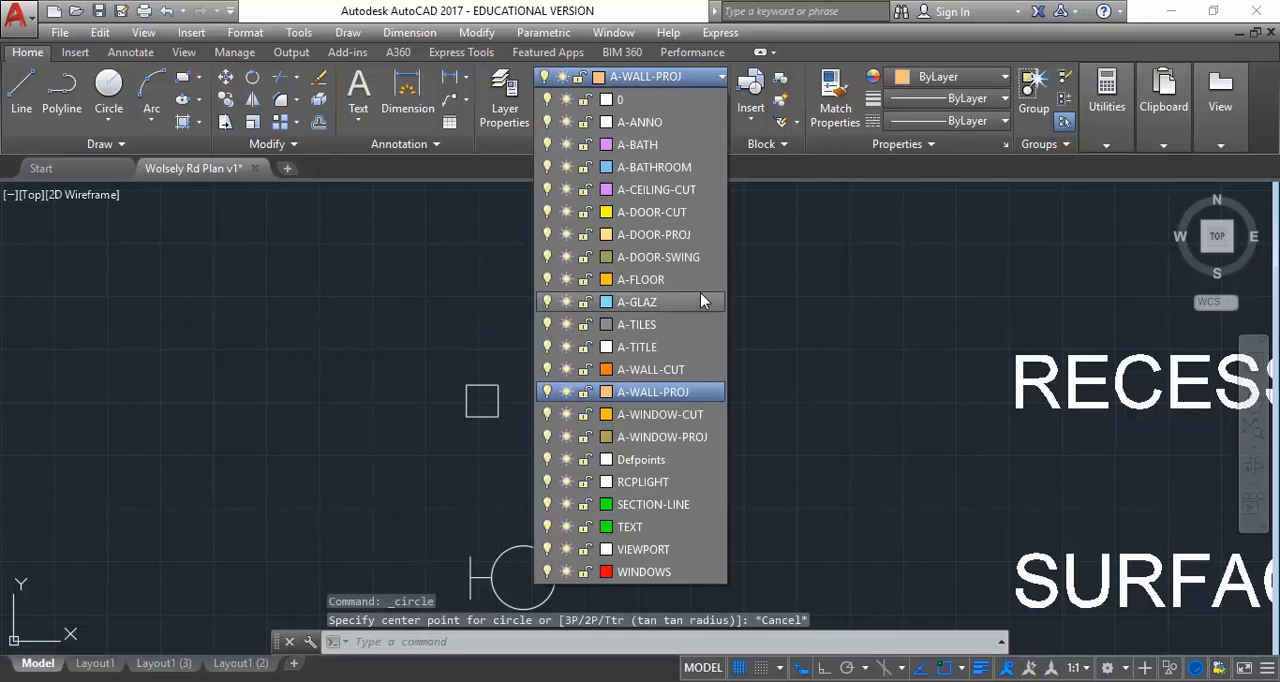
left_click(640, 122)
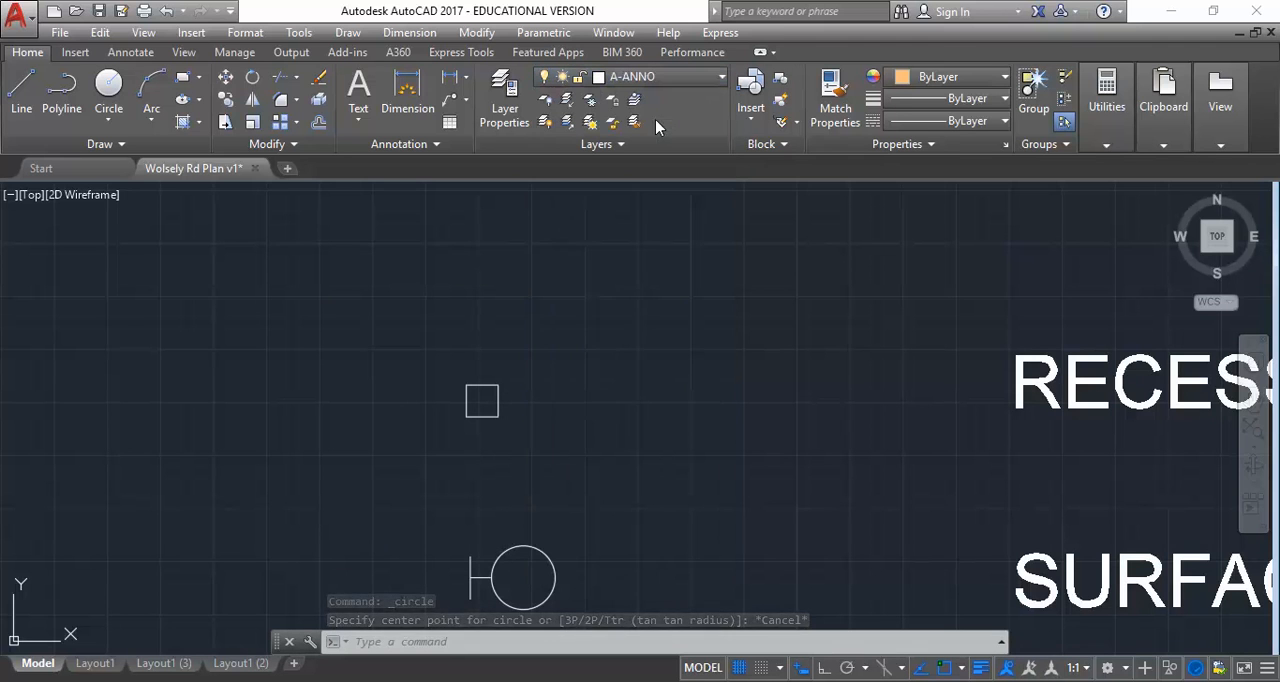
left_click(109, 84)
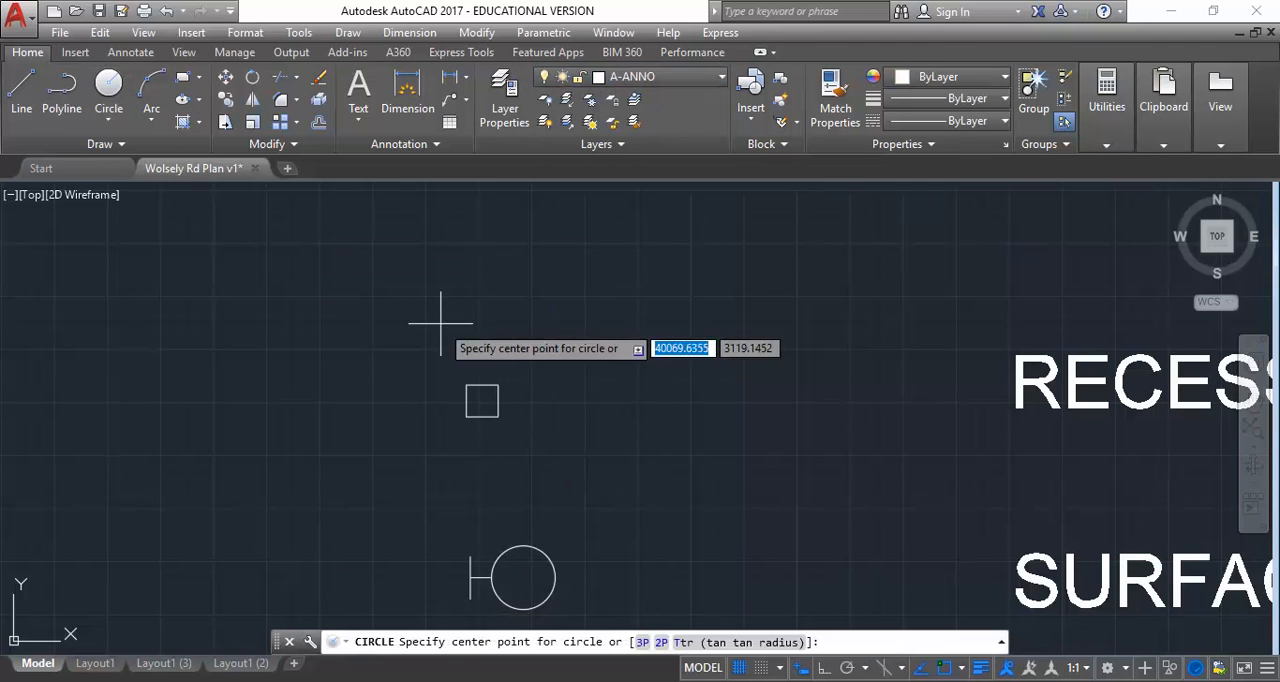
left_click(481, 395)
scroll(479, 388, "up", 4)
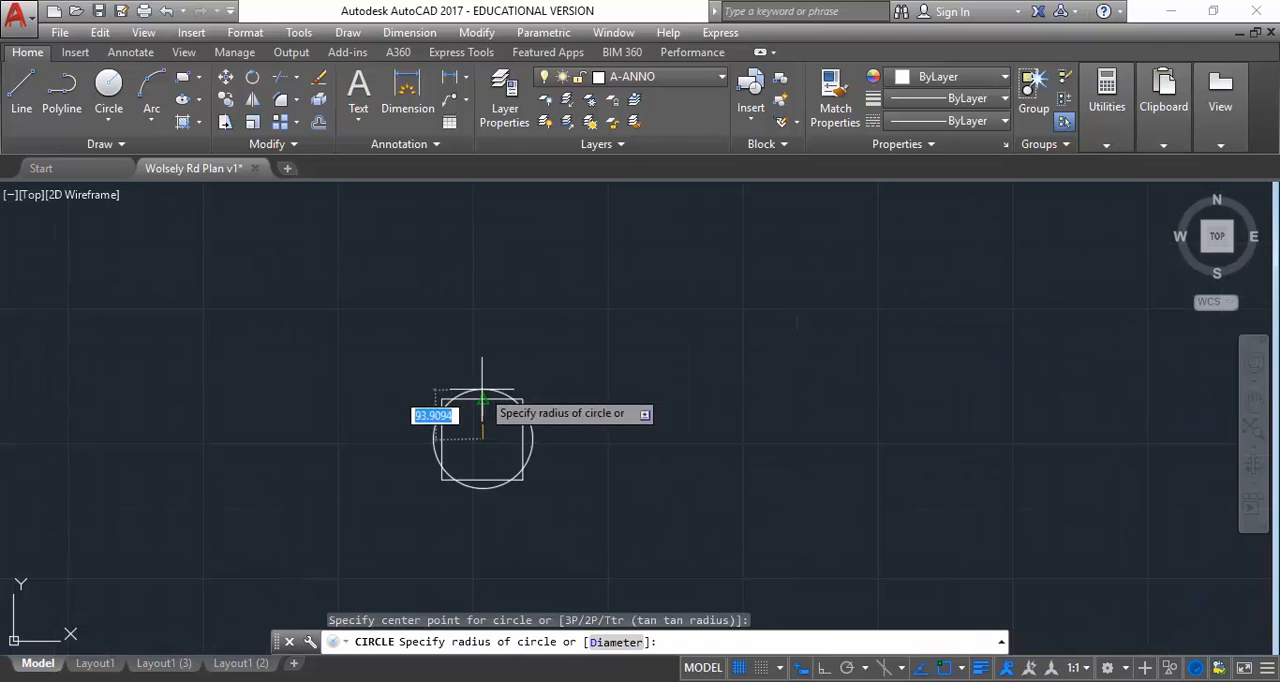
type("75")
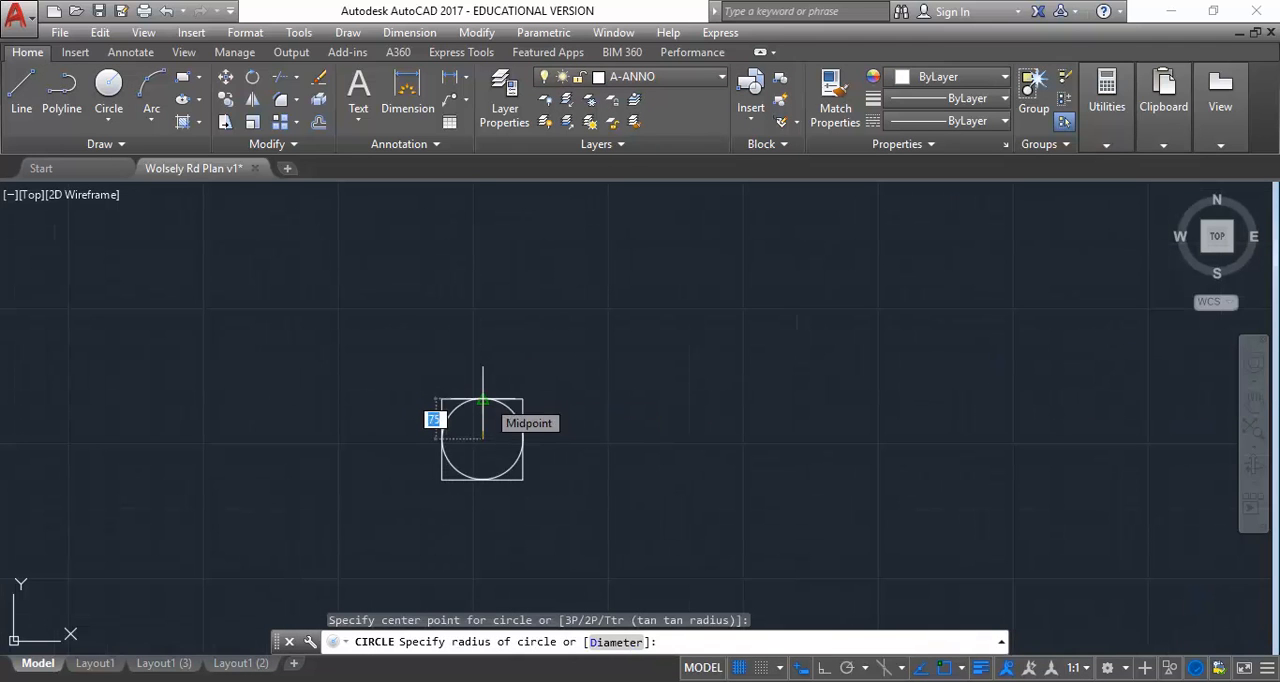
key("Return")
Draw a second, concentric circle of radius about 96 around the downlight symbol
left_click(455, 412)
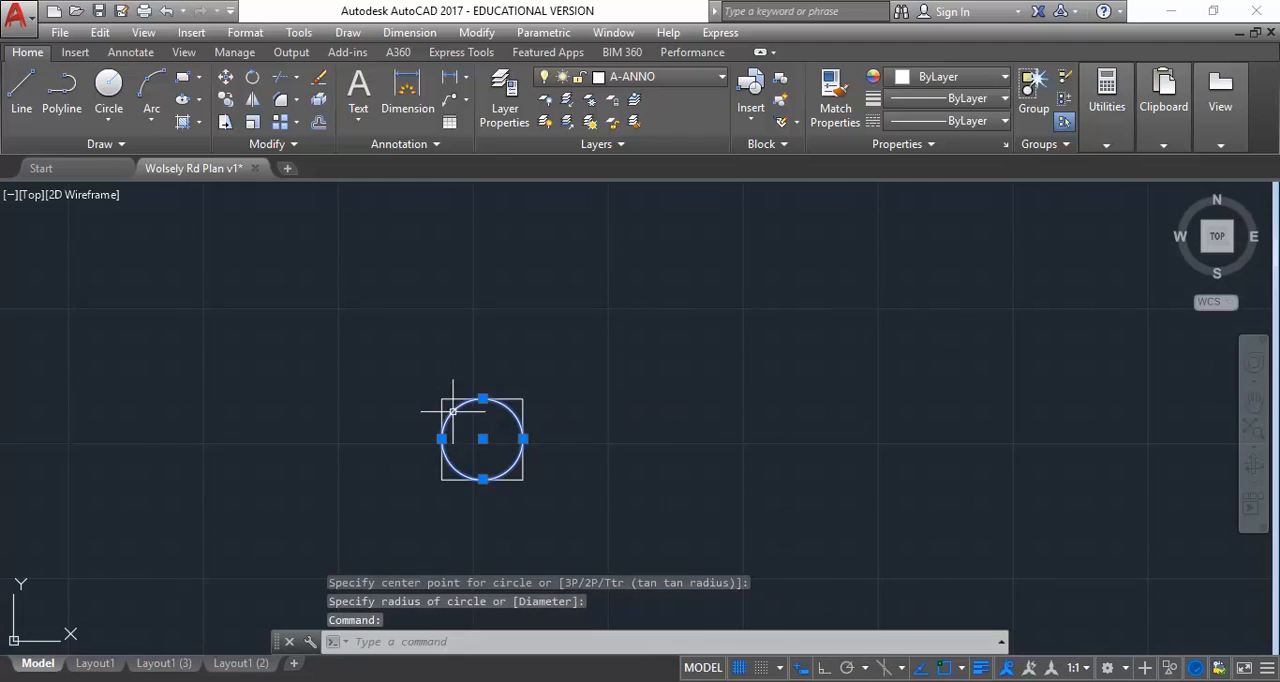
left_click(108, 88)
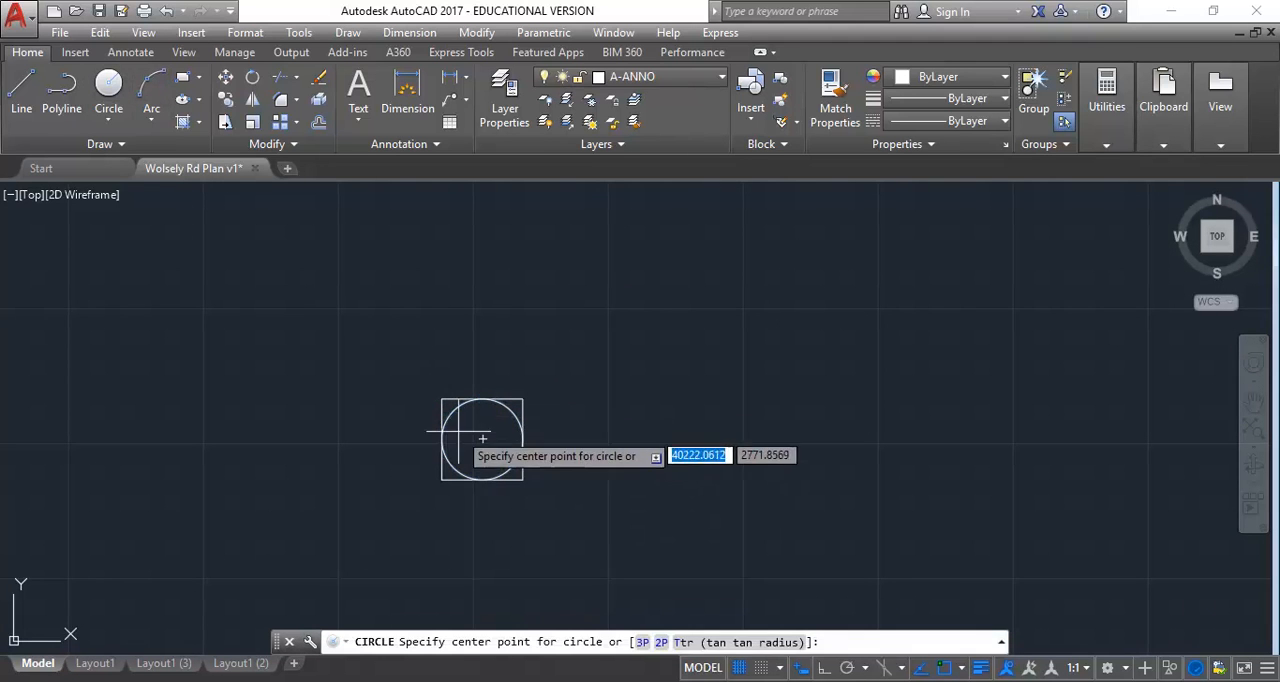
left_click(481, 437)
scroll(479, 387, "up", 2)
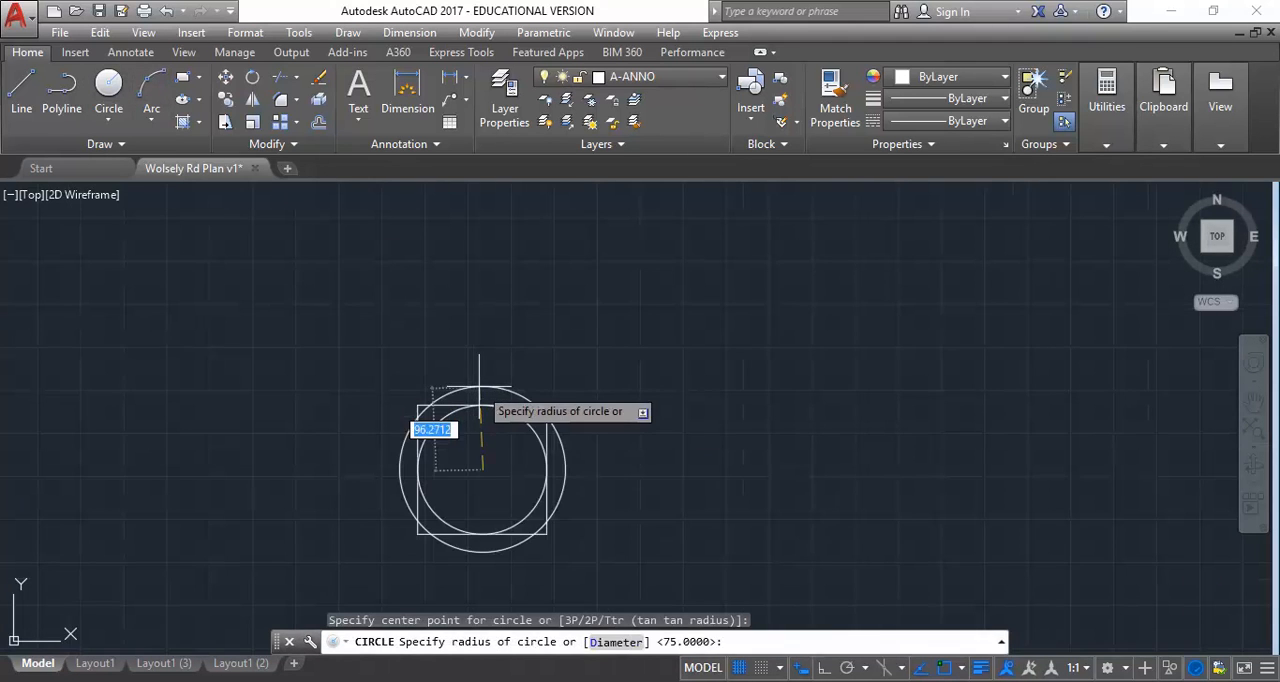
left_click(479, 387)
Select both the inner and outer circles of the downlight symbol
right_click(514, 284)
left_click(417, 234)
left_click(512, 259)
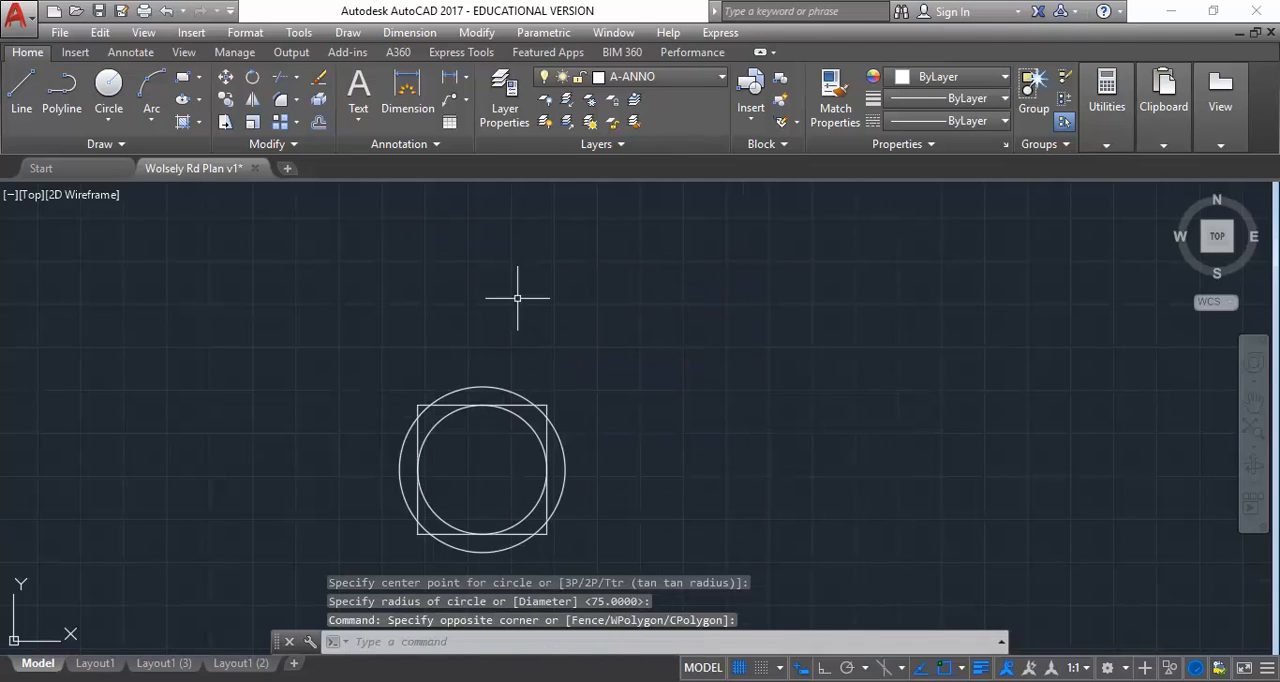
left_click(580, 479)
left_click(565, 438)
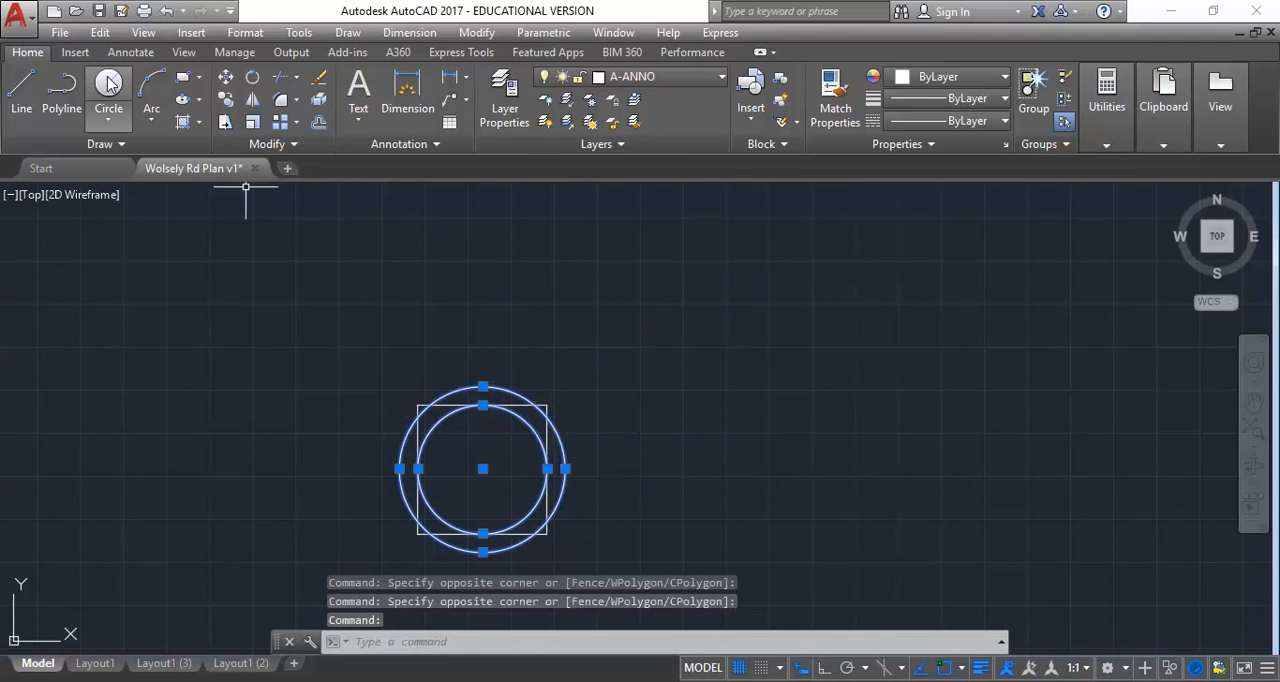
Copy the two-circle downlight symbol from its centre into the large room with the sofa, near the partition wall
left_click(226, 99)
left_click(483, 468)
scroll(483, 468, "down", 10)
scroll(590, 413, "up", 3)
scroll(500, 380, "up", 2)
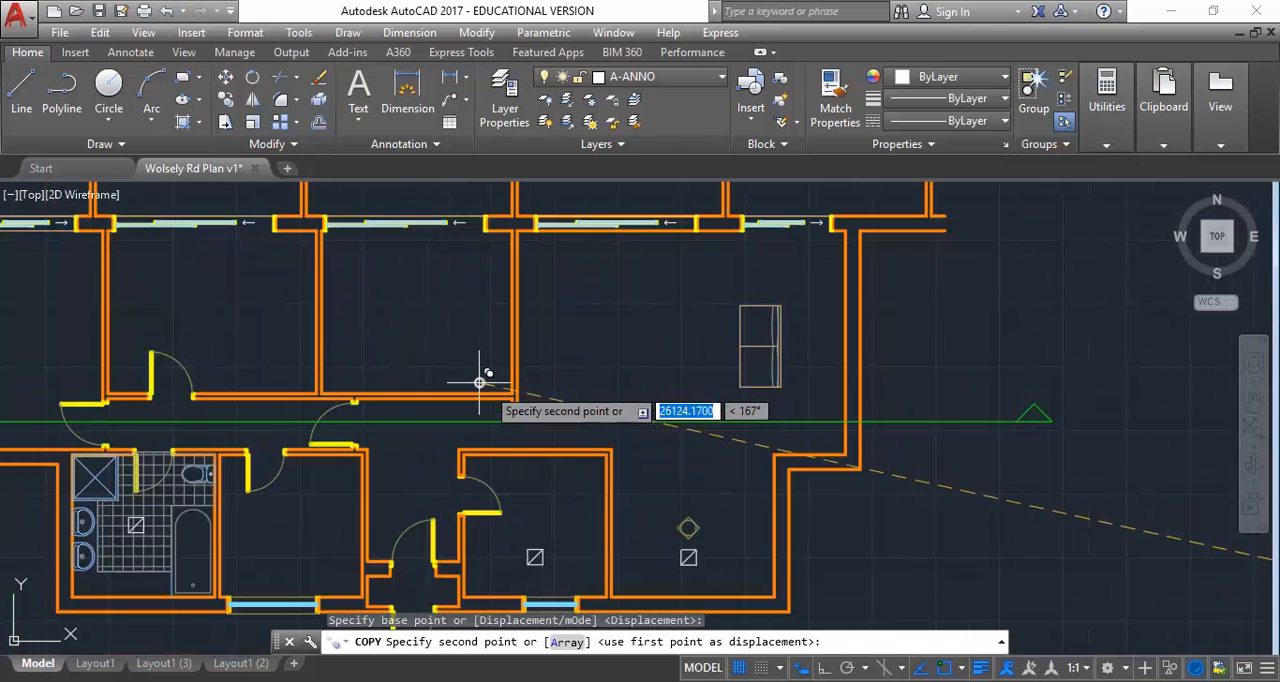
scroll(615, 365, "up", 1)
scroll(590, 373, "down", 1)
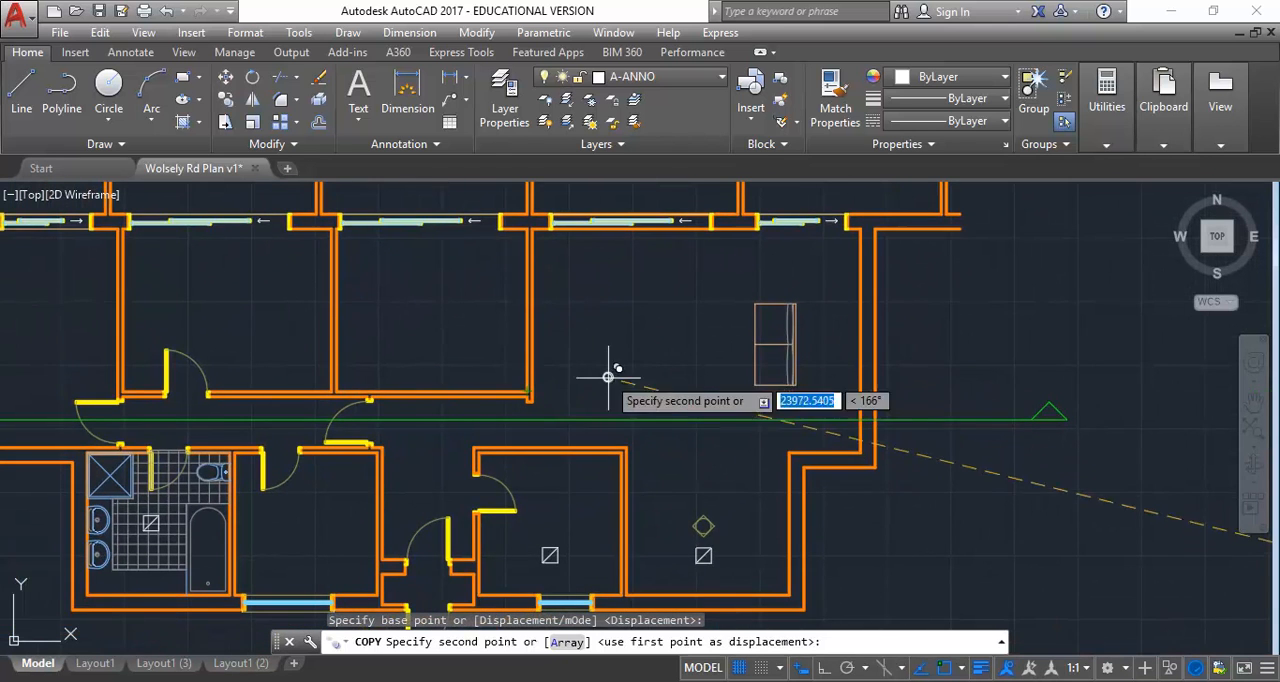
scroll(571, 437, "up", 1)
scroll(554, 457, "up", 3)
left_click(578, 463)
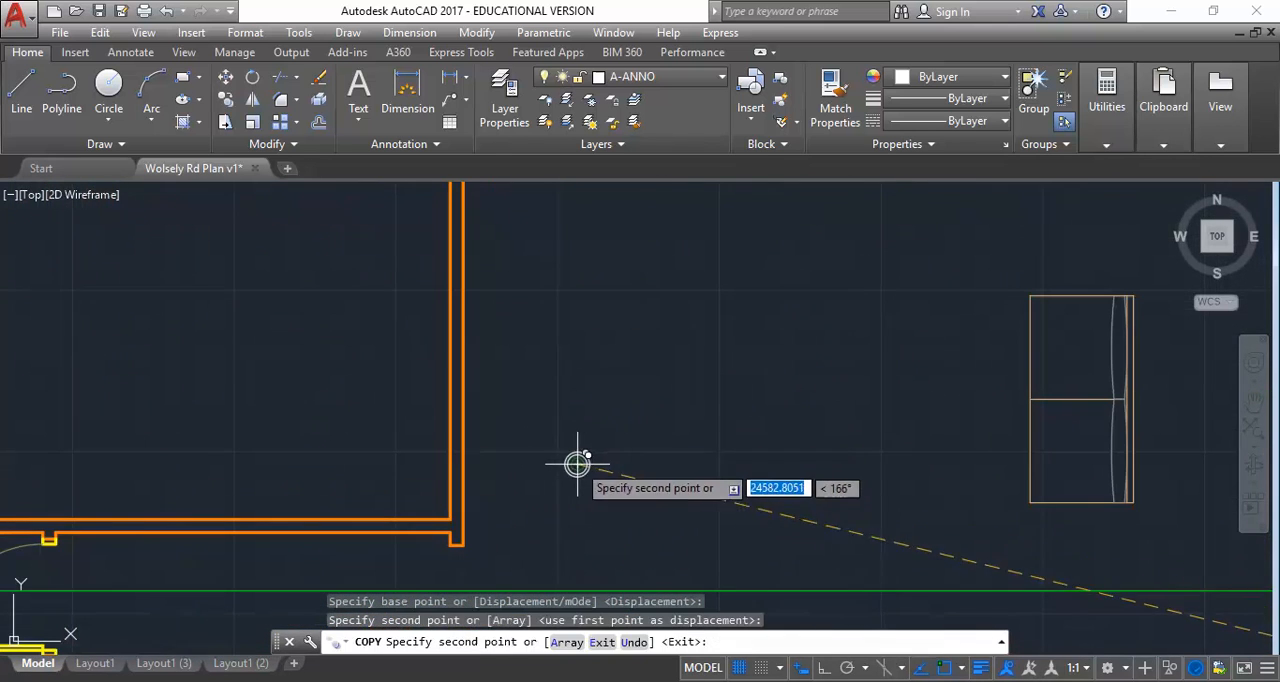
scroll(571, 345, "down", 2)
right_click(510, 352)
left_click(518, 361)
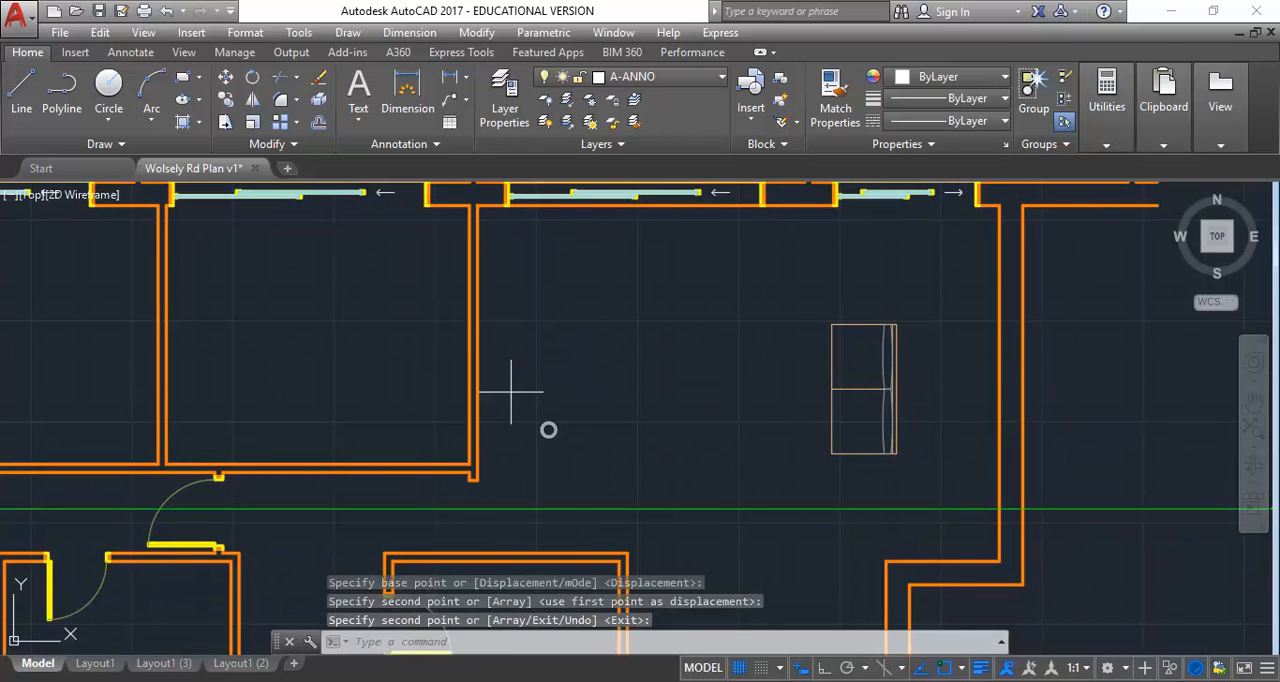
Copy the room's downlight twice vertically upward with Ortho on, forming an evenly spaced column whose farther copy is about 1896 away
left_click(510, 351)
key("Return")
left_click(606, 472)
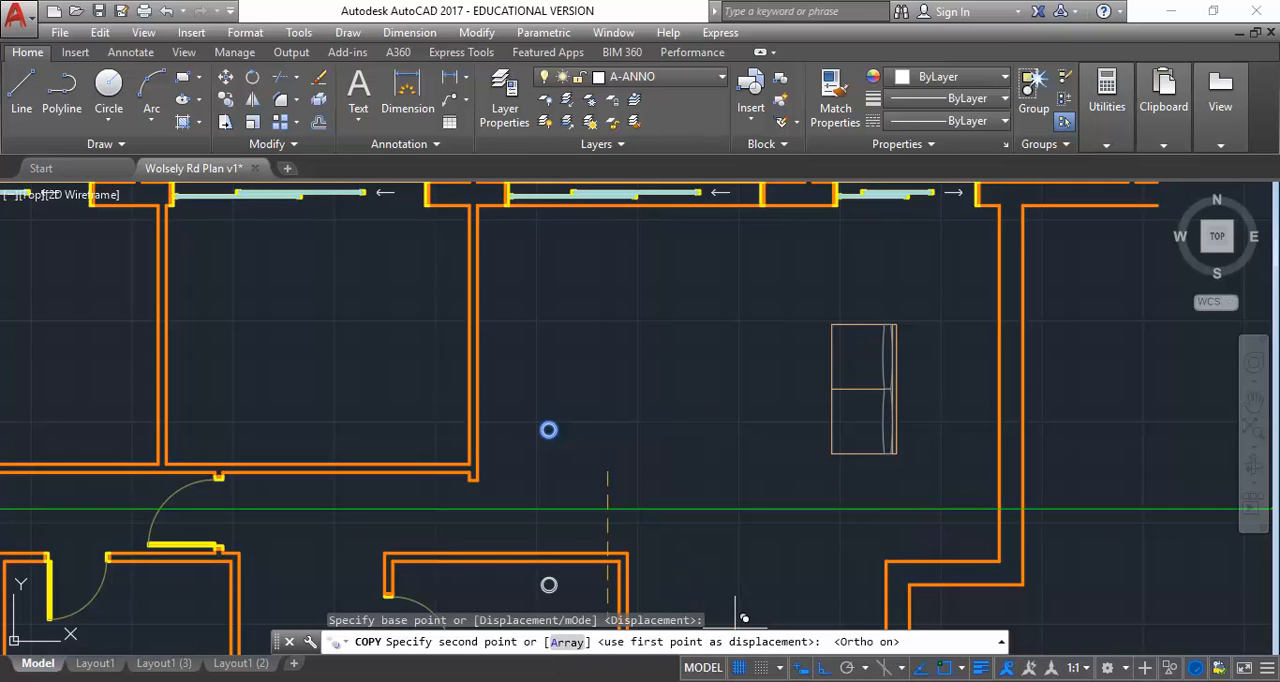
left_click(622, 396)
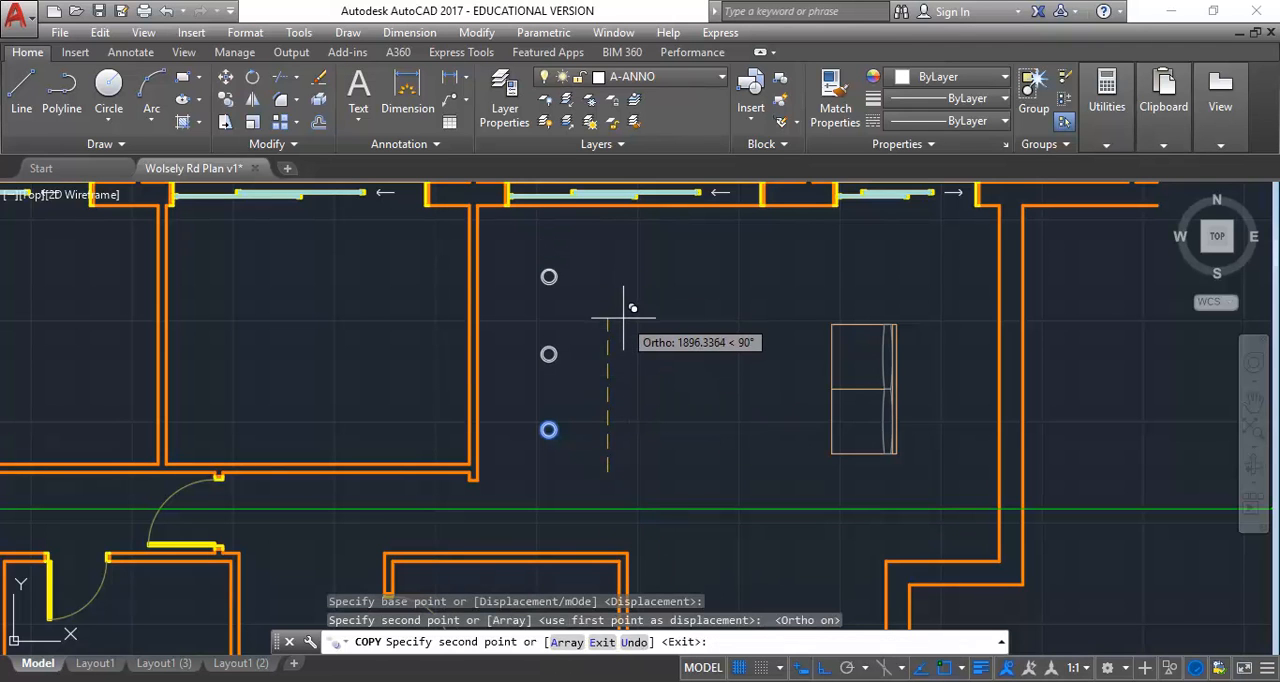
left_click(622, 319)
right_click(627, 285)
left_click(650, 294)
Examine how the downlights and vents appear on the reflected ceiling plan in Layout1 (3), working in paper space
scroll(505, 375, "down", 4)
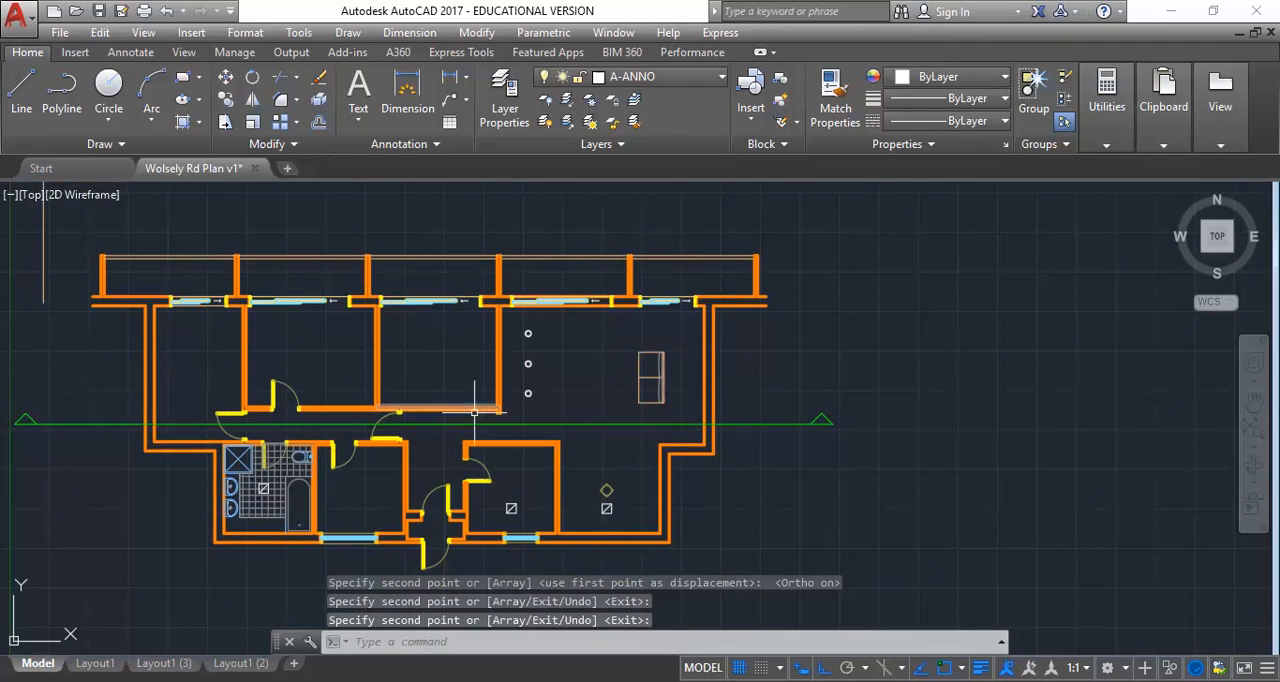
left_click(162, 663)
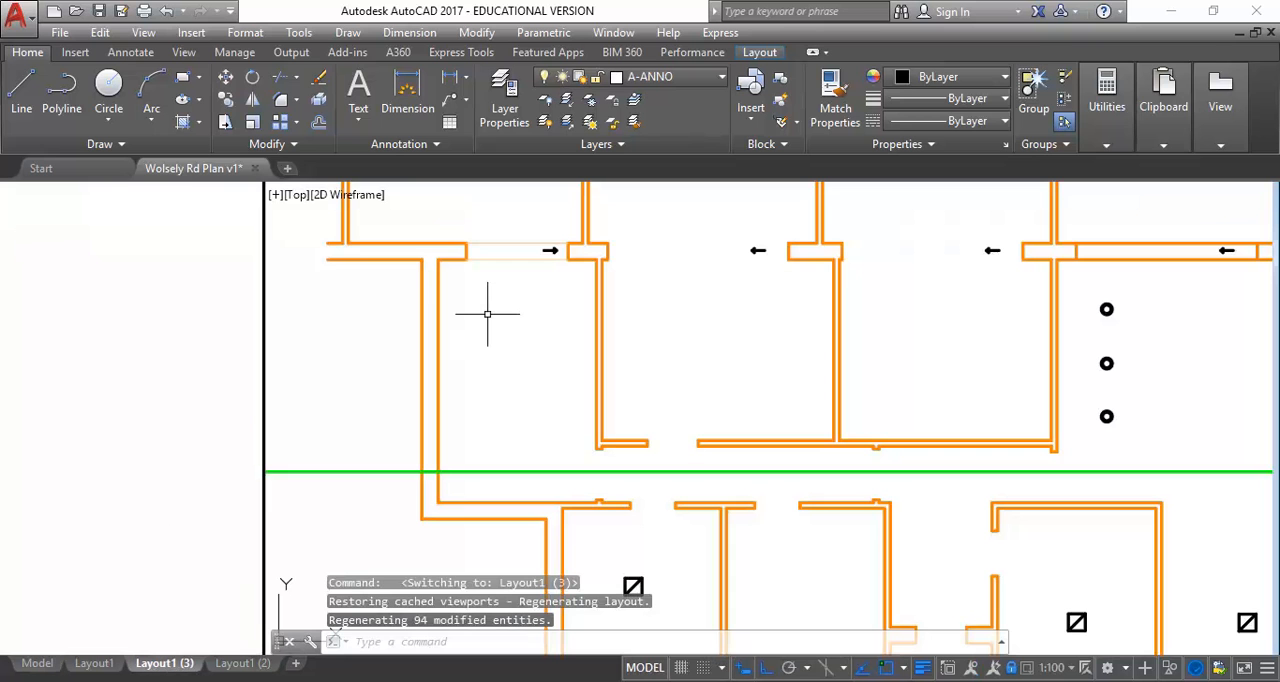
double_click(109, 363)
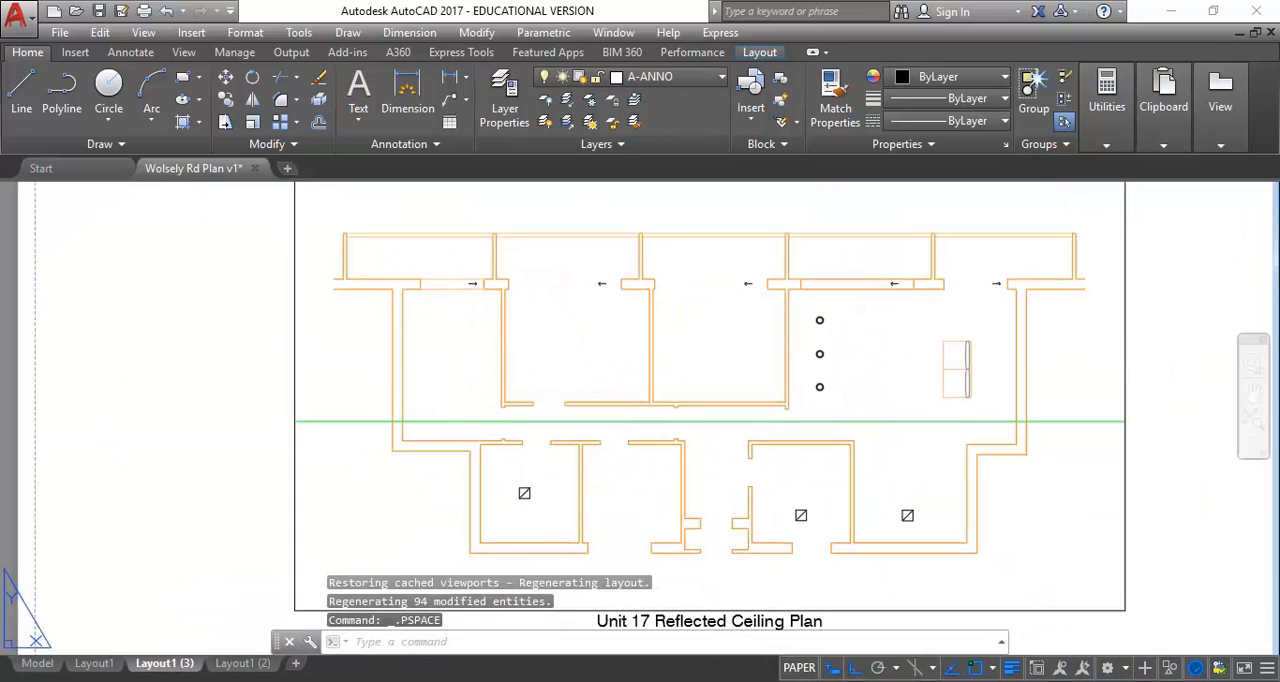
middle_click_drag(704, 562, 646, 528)
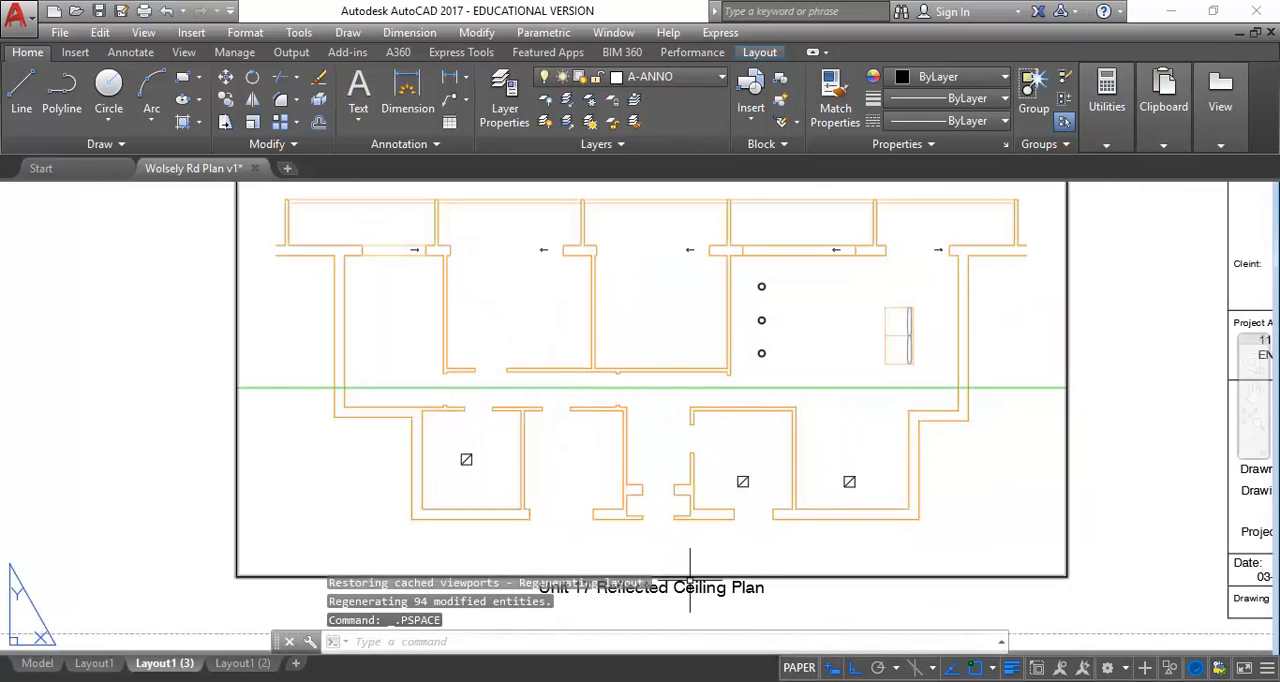
middle_click_drag(608, 240, 591, 292)
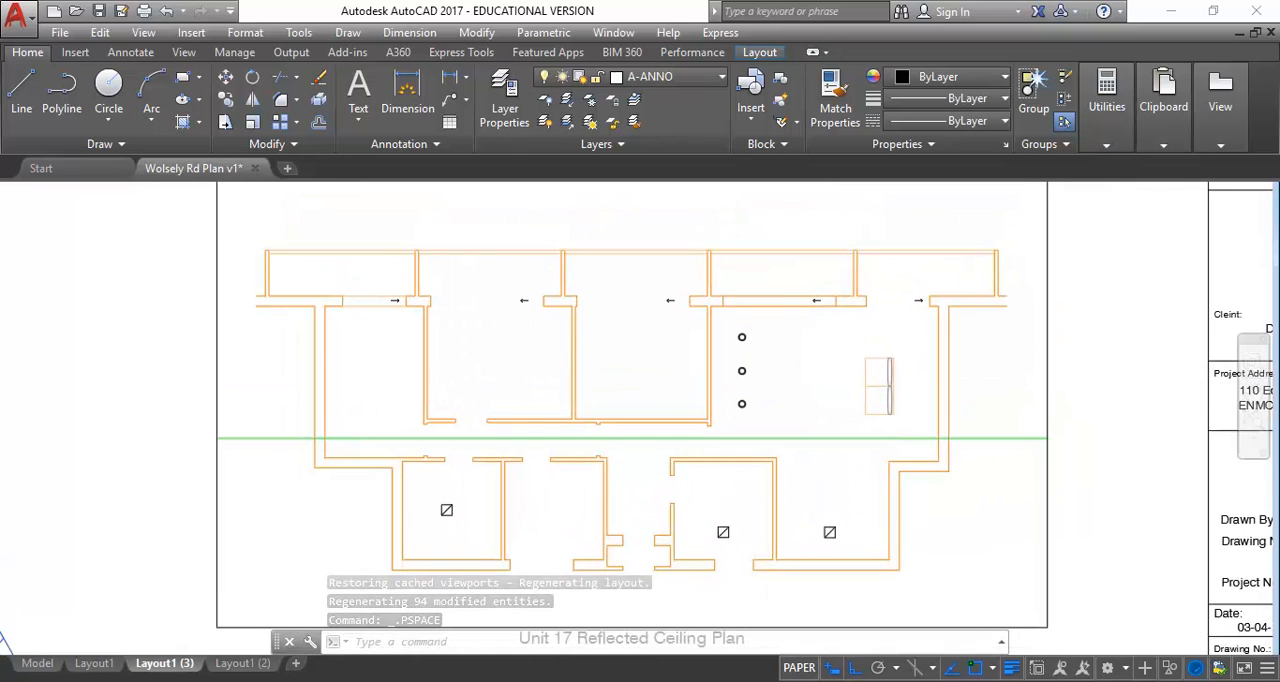
Create a layer named A-LIGHTING in model space, give it a cyan colour and make it current
left_click(36, 663)
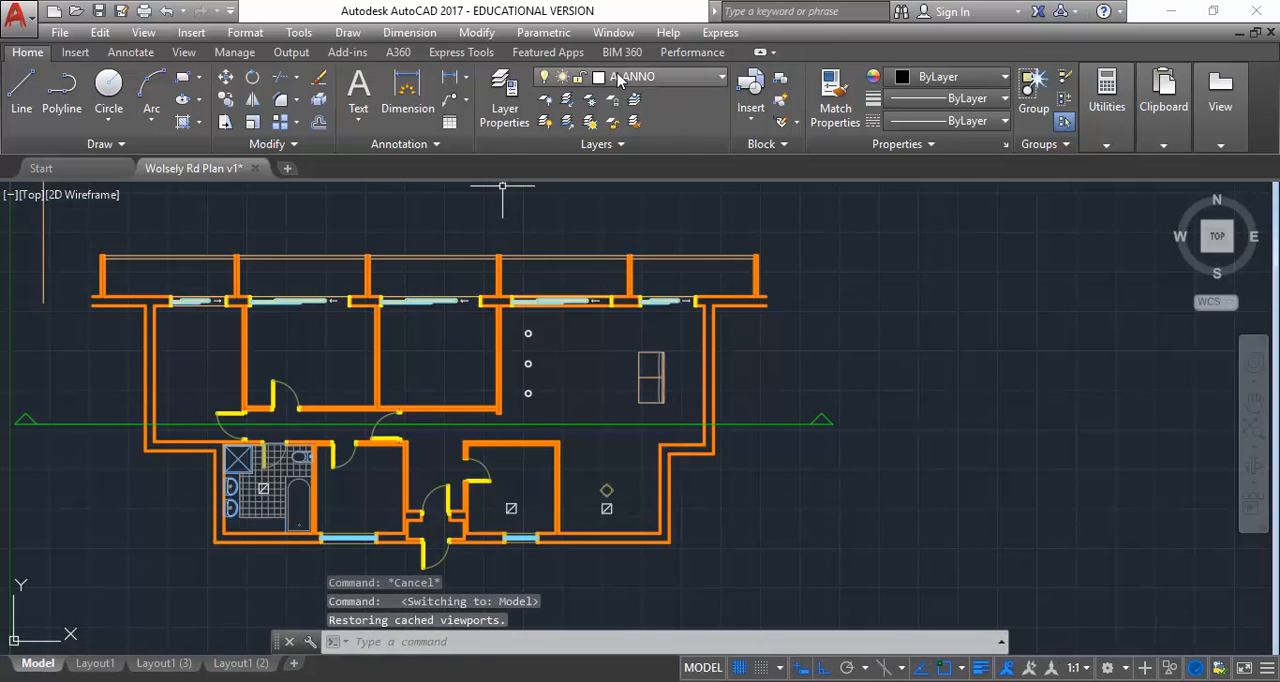
left_click(504, 100)
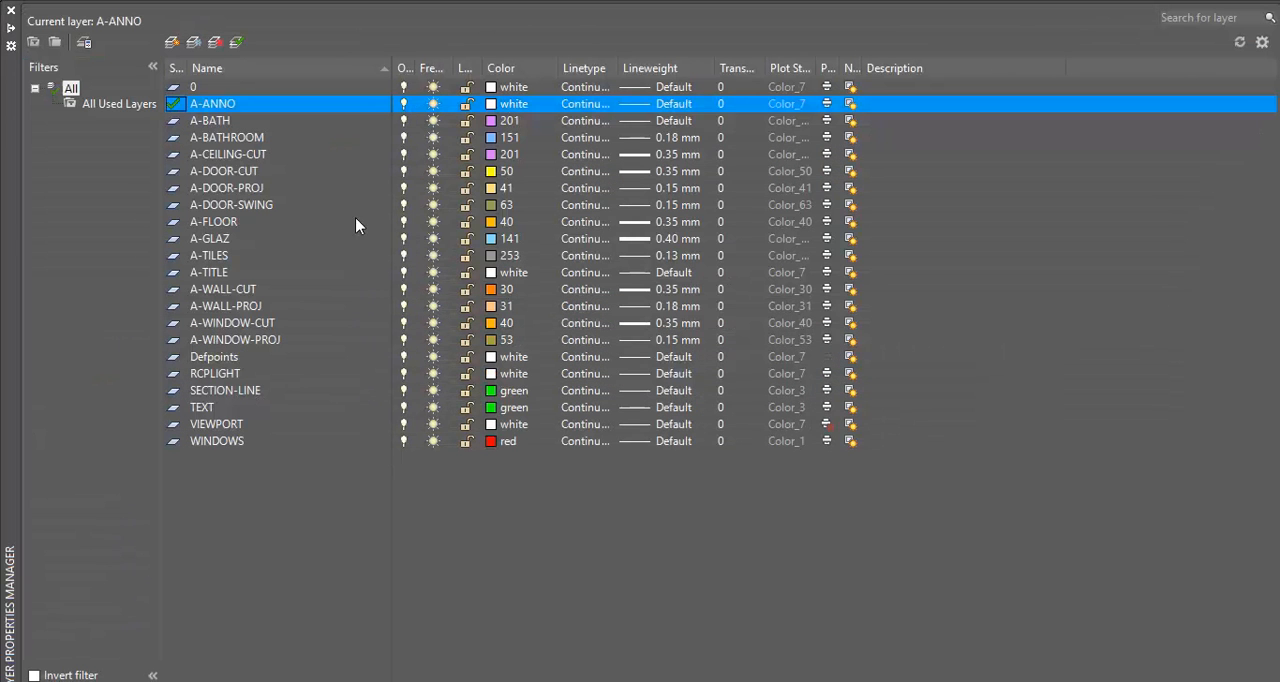
left_click(172, 42)
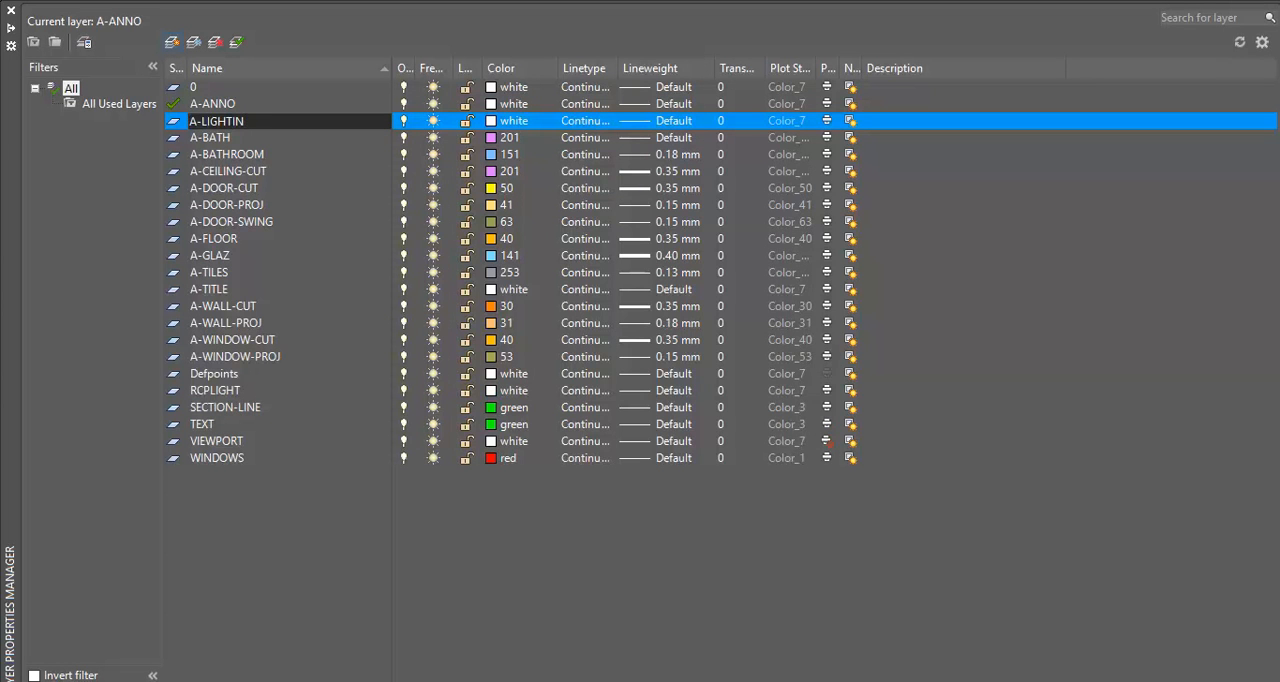
key("Return")
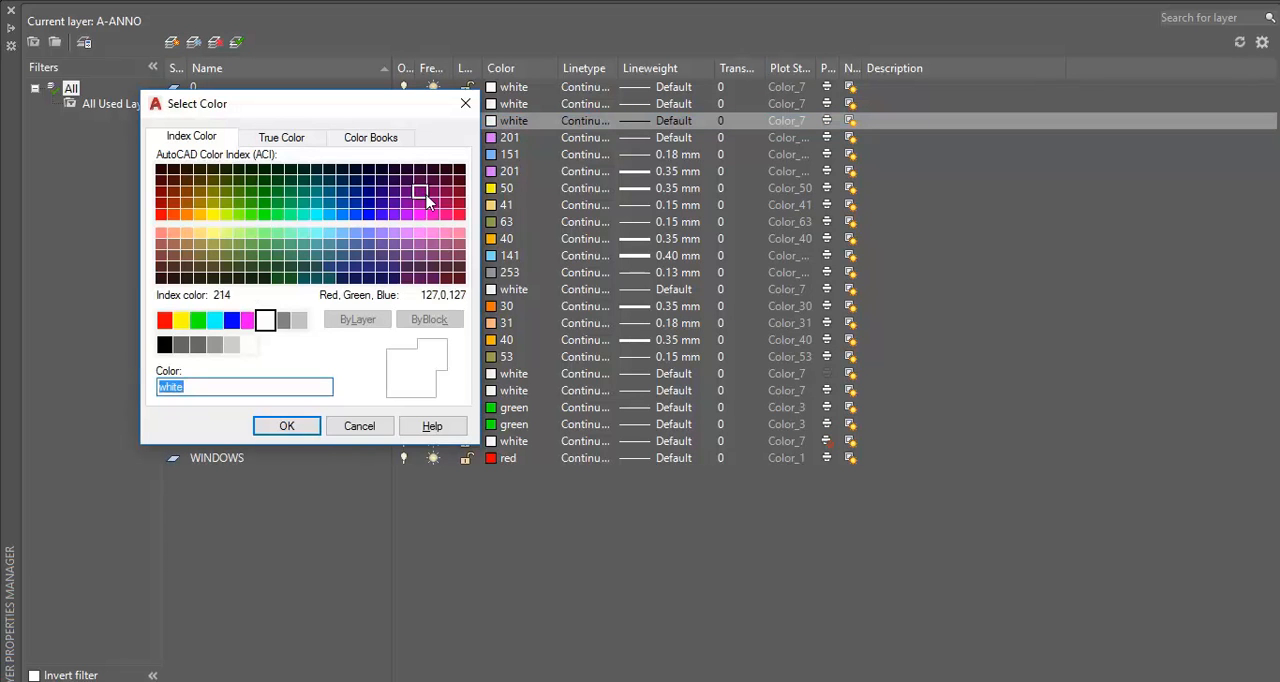
left_click(316, 213)
left_click(287, 426)
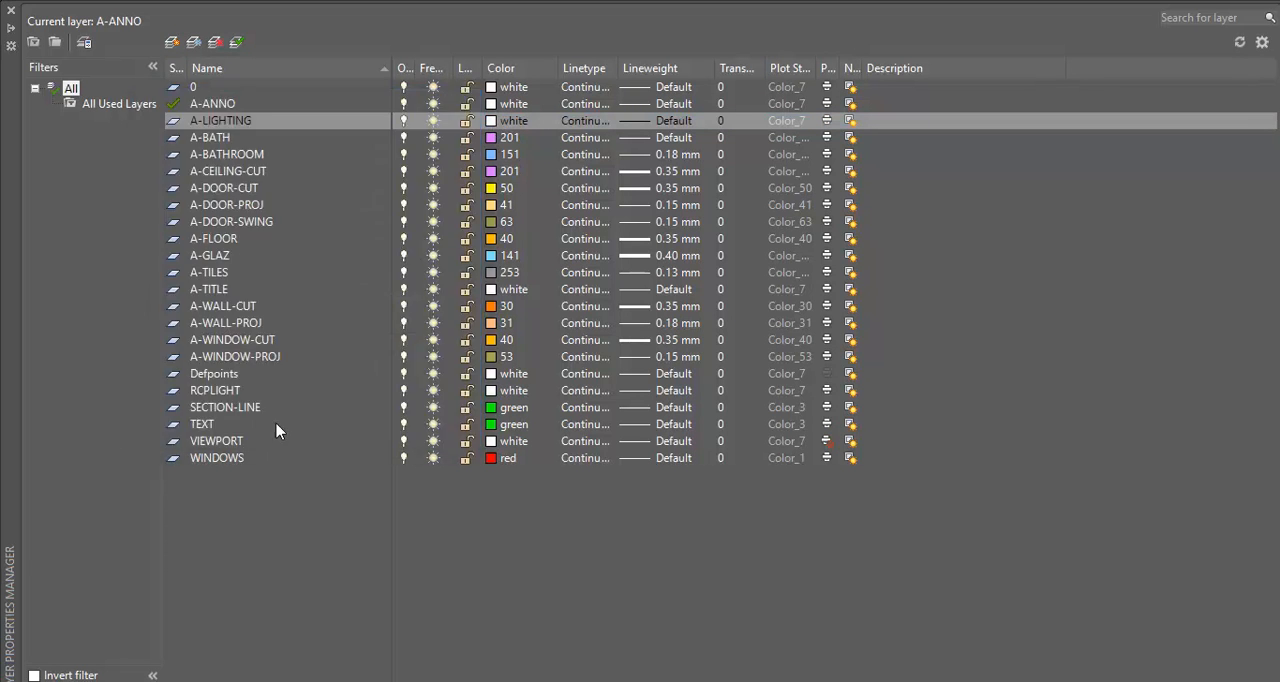
left_click(238, 43)
left_click(10, 10)
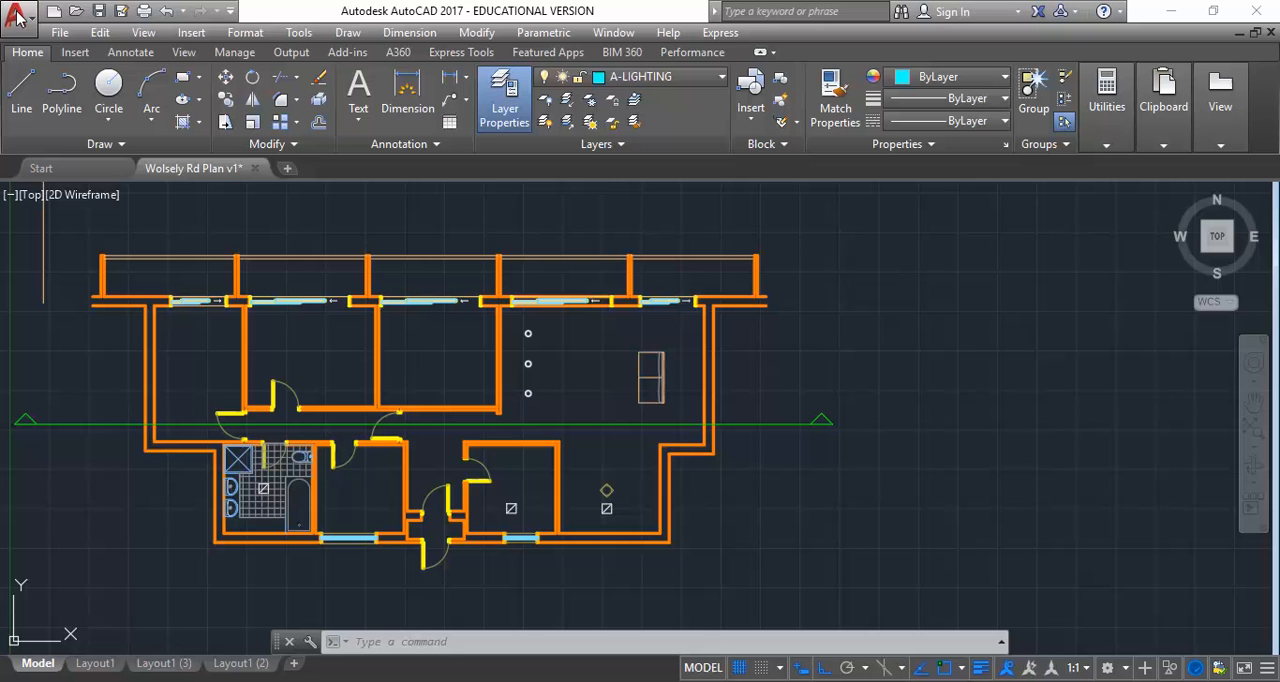
Move the three downlights and the three exhaust vents, including the one in the bathroom, to the A-LIGHTING layer
left_click(518, 322)
left_click(557, 437)
middle_click_drag(557, 437, 583, 341)
middle_click_drag(540, 519, 513, 452)
scroll(513, 456, "up", 2)
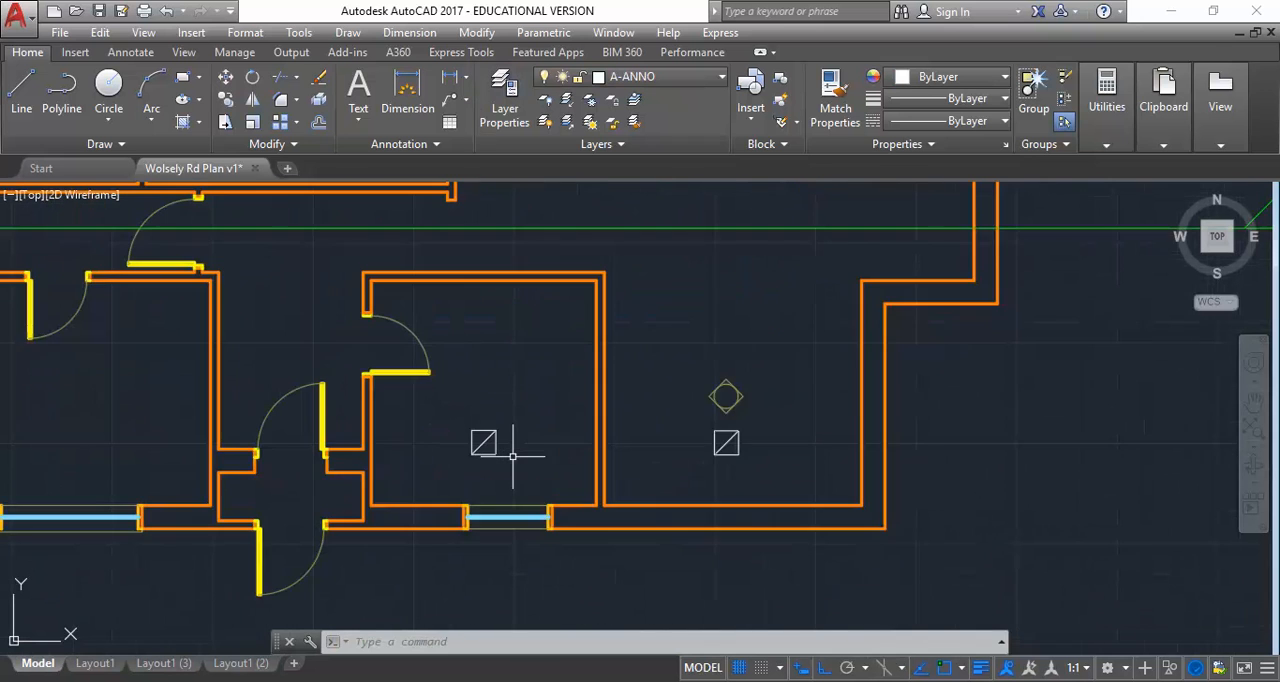
scroll(512, 456, "up", 2)
left_click(414, 409)
left_click(951, 514)
middle_click_drag(355, 394, 935, 336)
scroll(935, 336, "up", 1)
scroll(925, 398, "down", 4)
scroll(584, 372, "up", 6)
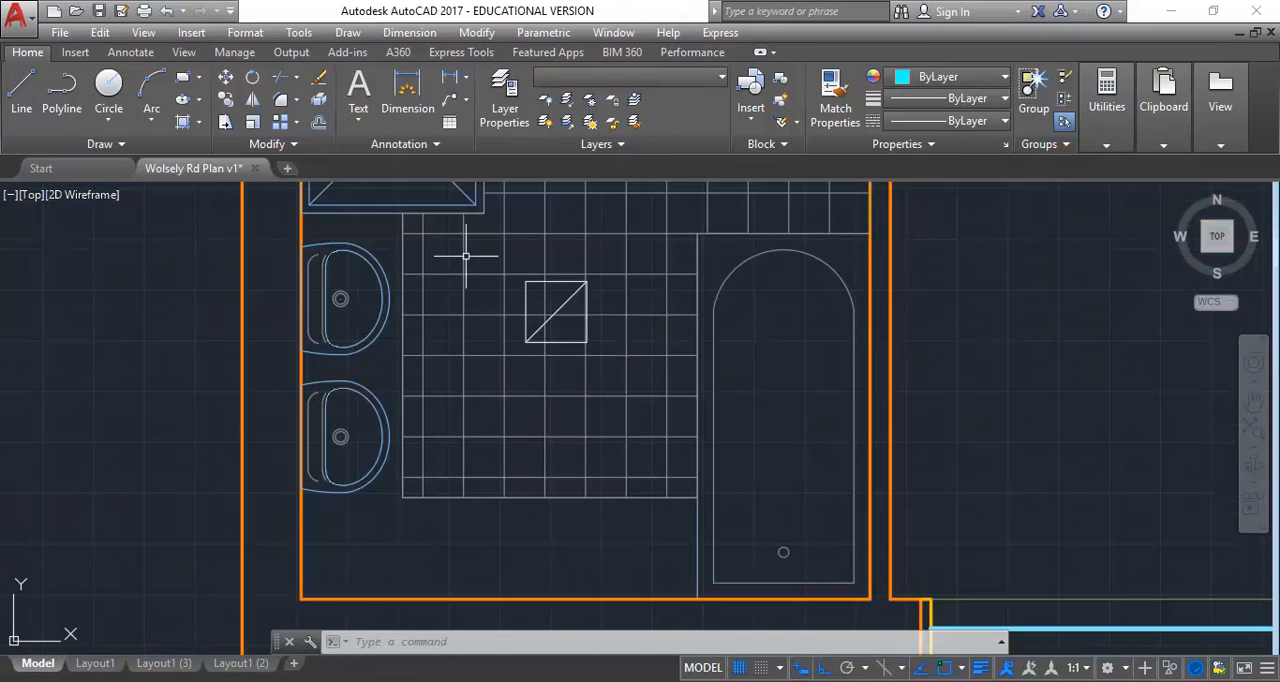
left_click(485, 255)
left_click(600, 342)
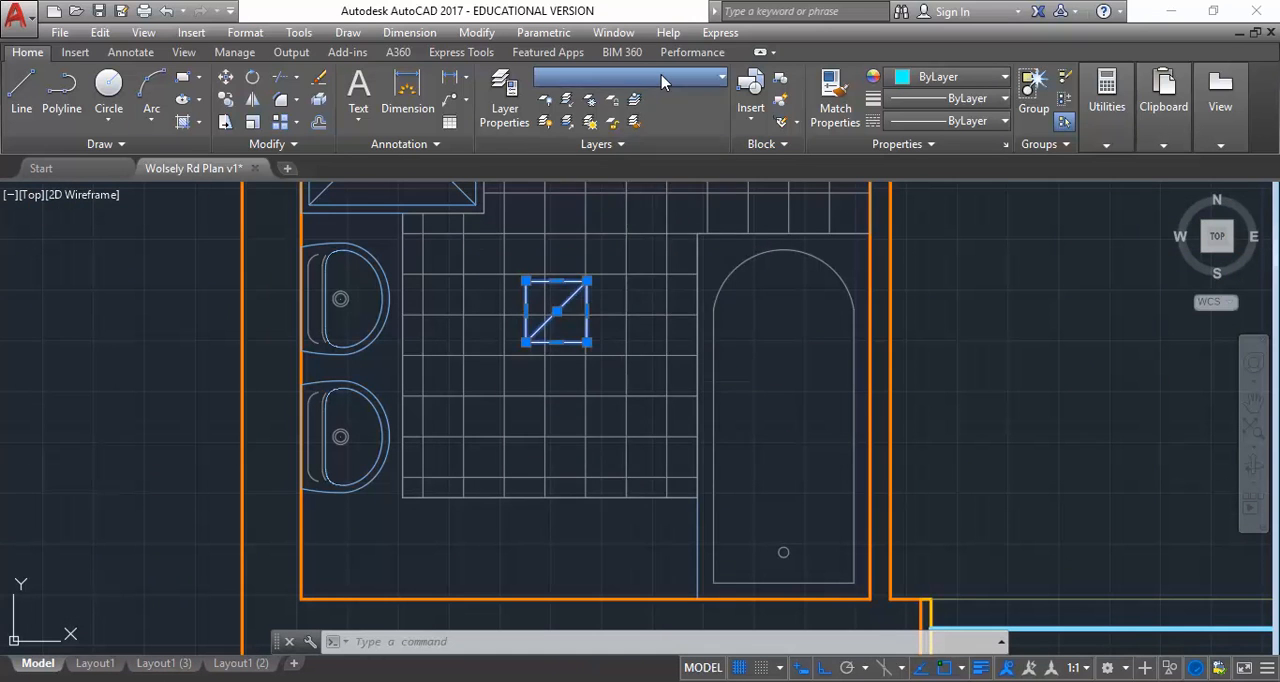
left_click(660, 78)
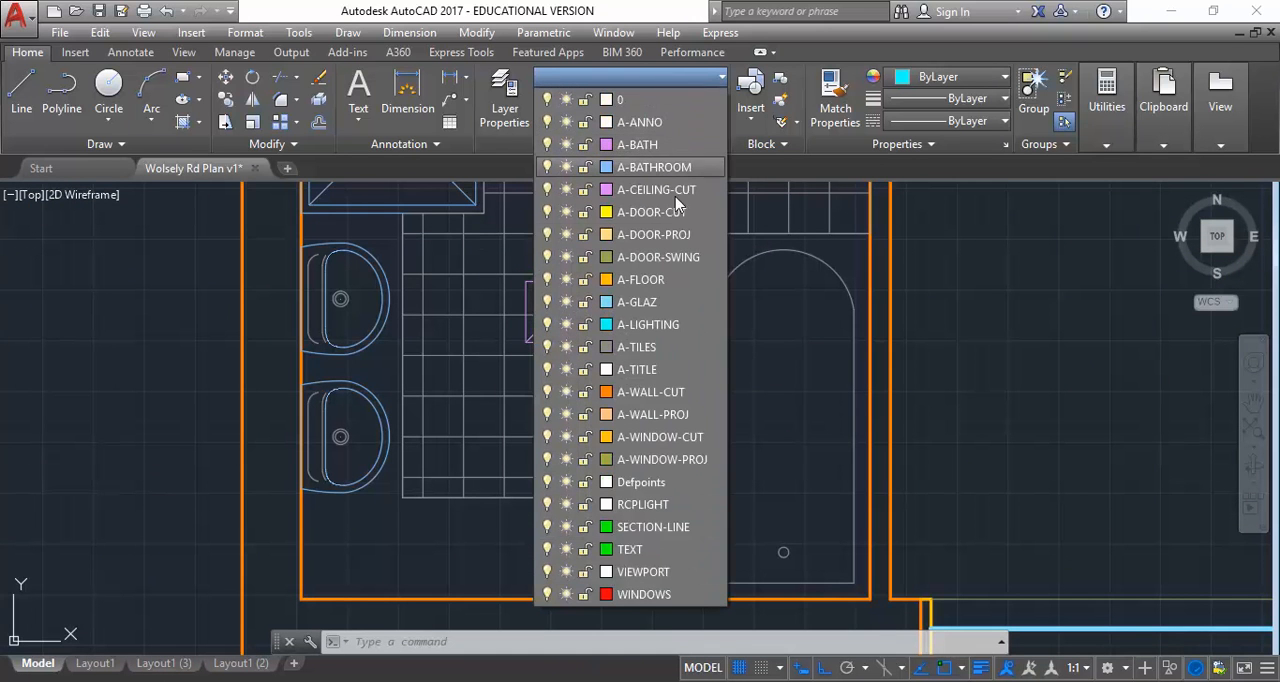
left_click(648, 324)
key("Escape")
Check the recoloured lighting and vent symbols across the plan and on the reflected ceiling plan in Layout1 (3)
scroll(766, 349, "down", 5)
middle_click_drag(766, 349, 338, 490)
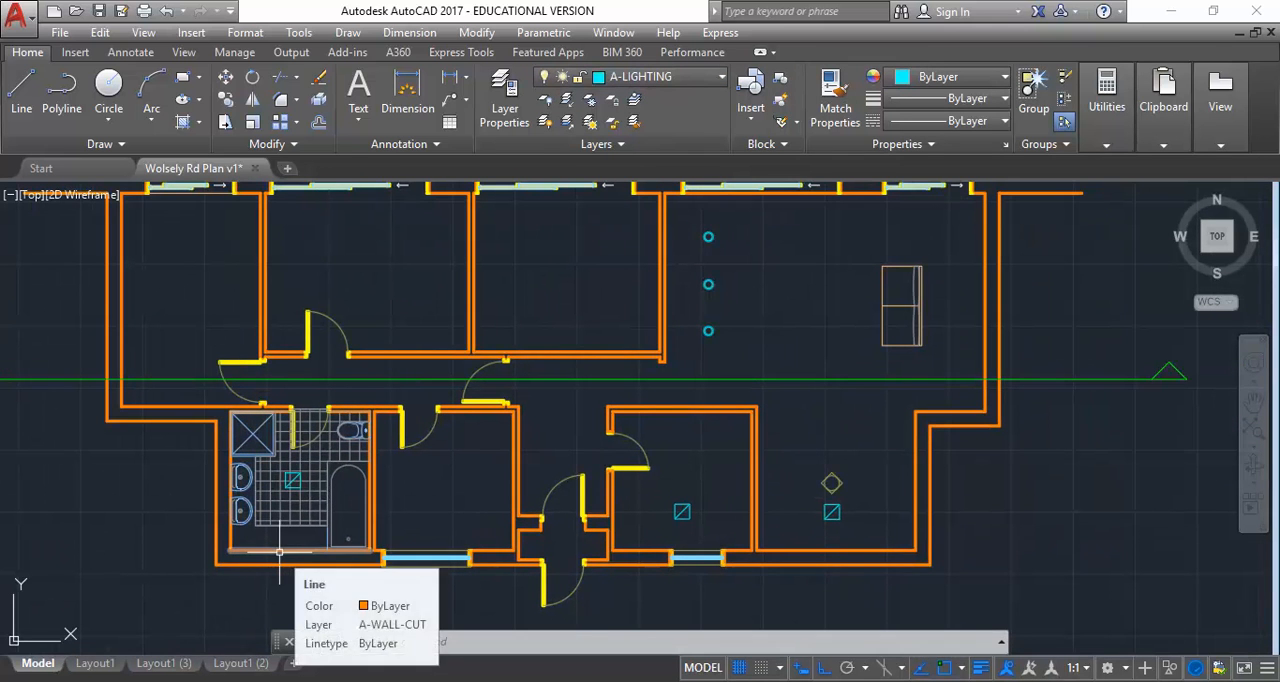
left_click(157, 663)
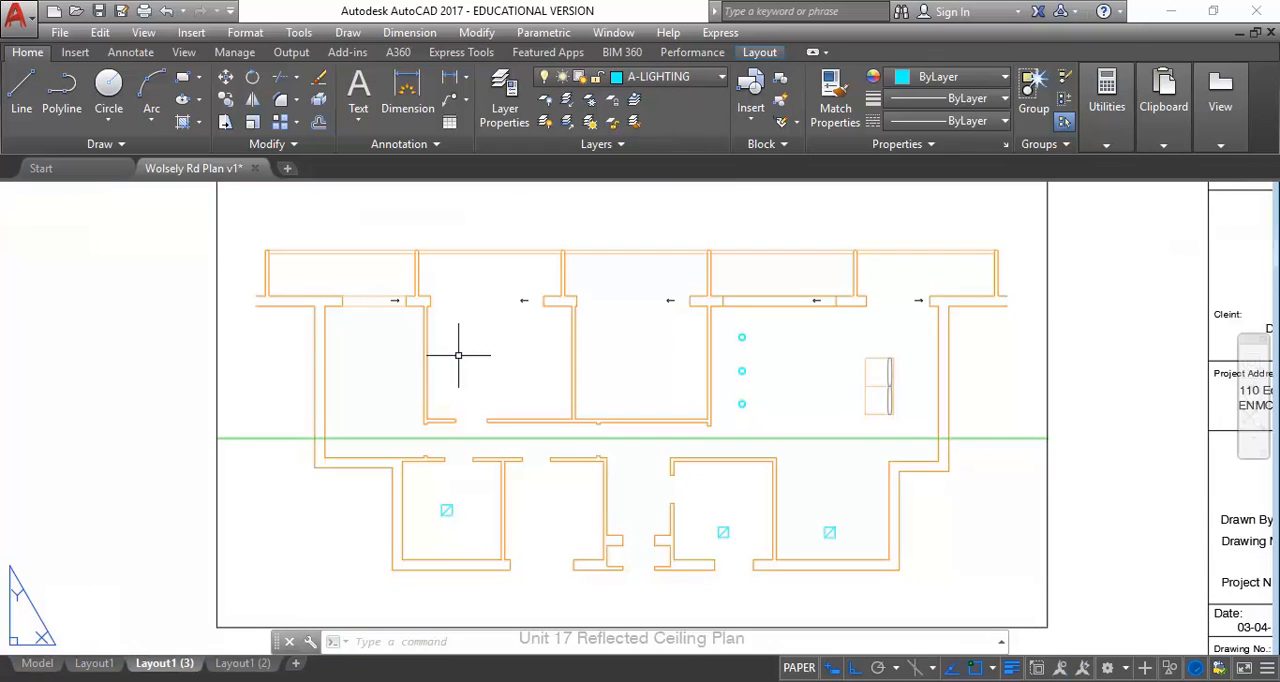
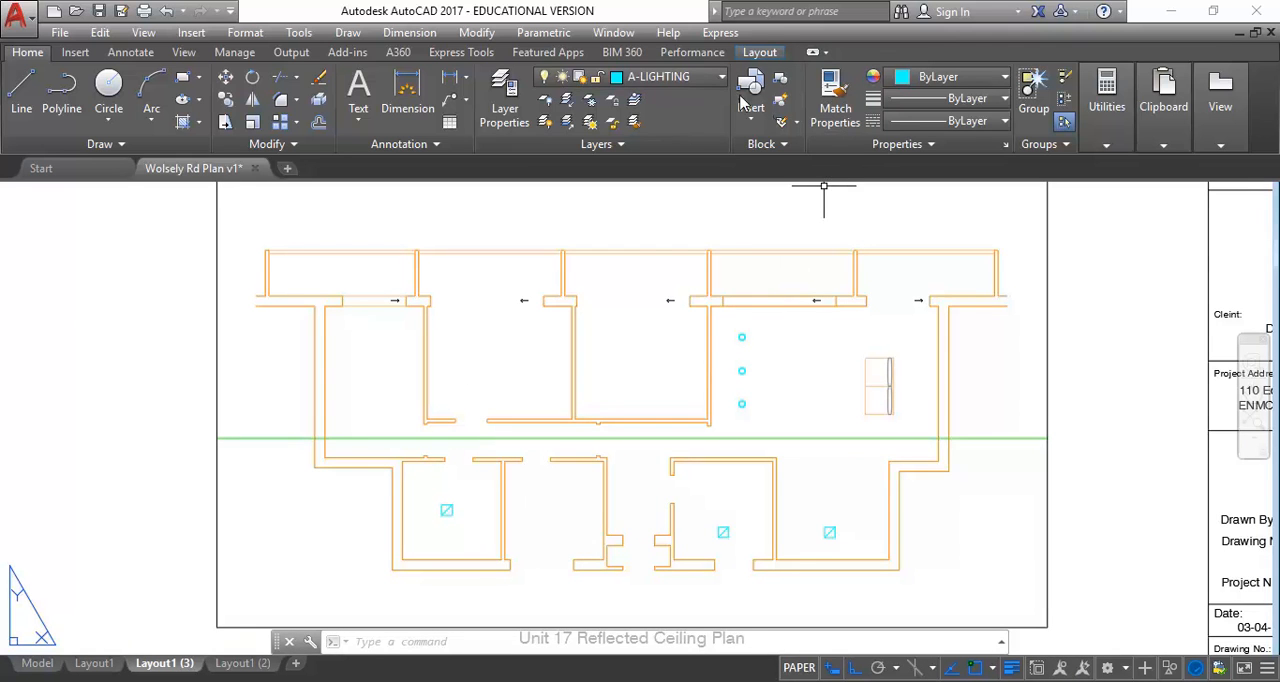
Change the A-LIGHTING layer's colour to index colour 163
left_click(634, 80)
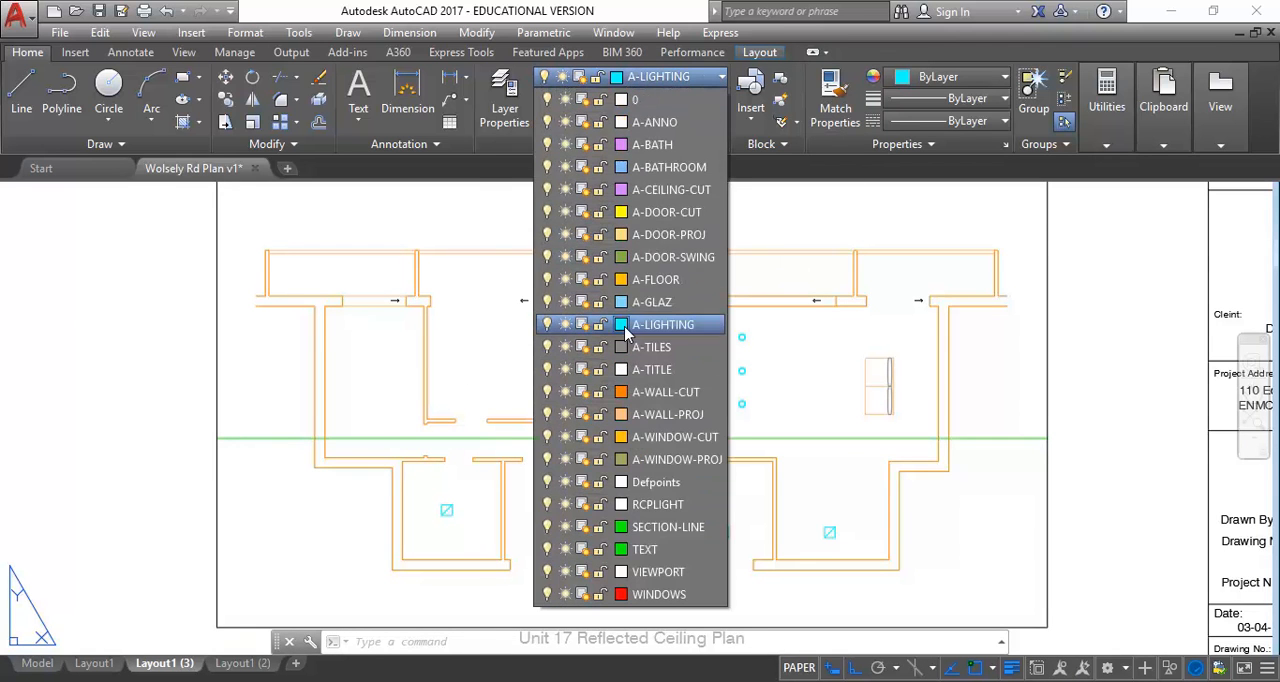
left_click(622, 324)
left_click(340, 246)
left_click(296, 426)
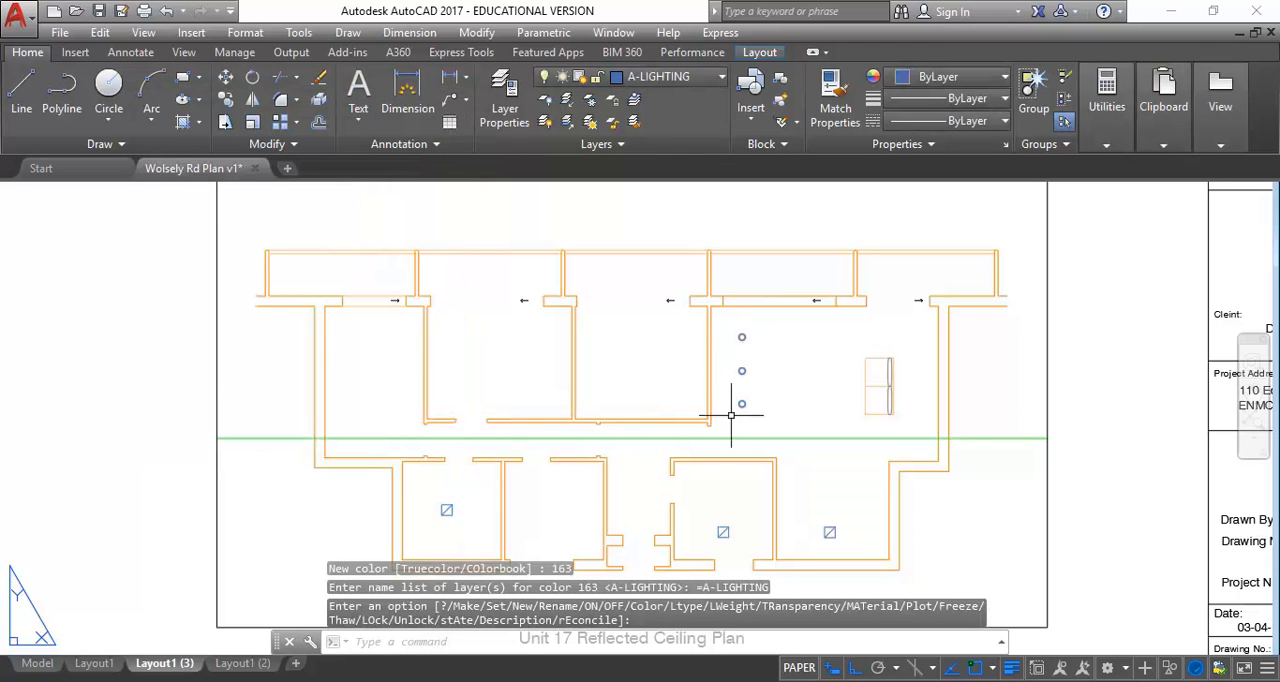
Freeze the A-LIGHTING layer in the Unit 17 Floor Plan viewport on Layout1
left_click(90, 665)
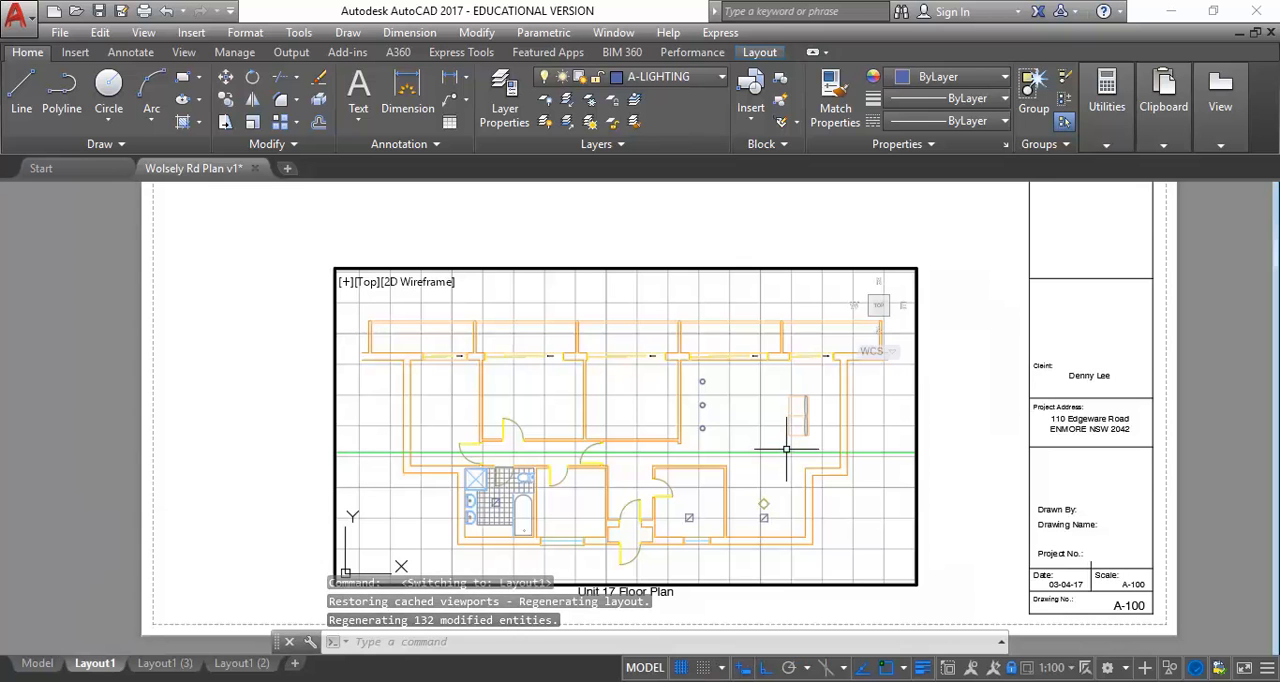
left_click(667, 80)
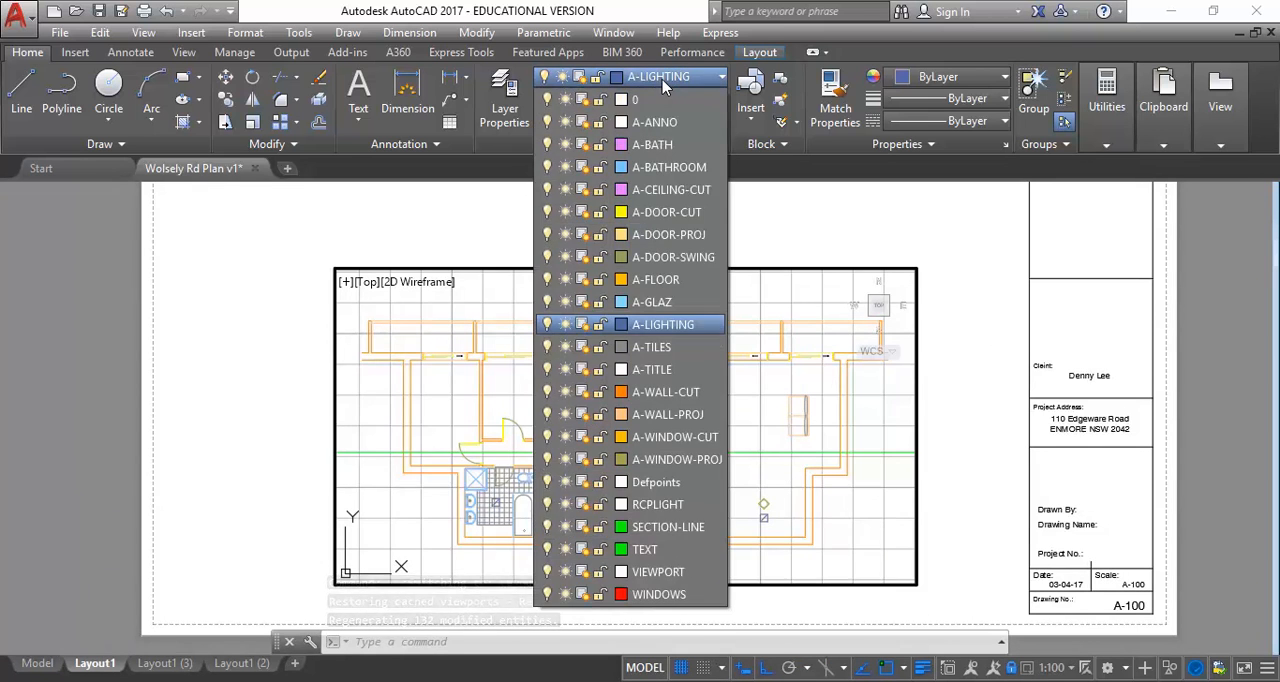
left_click(585, 326)
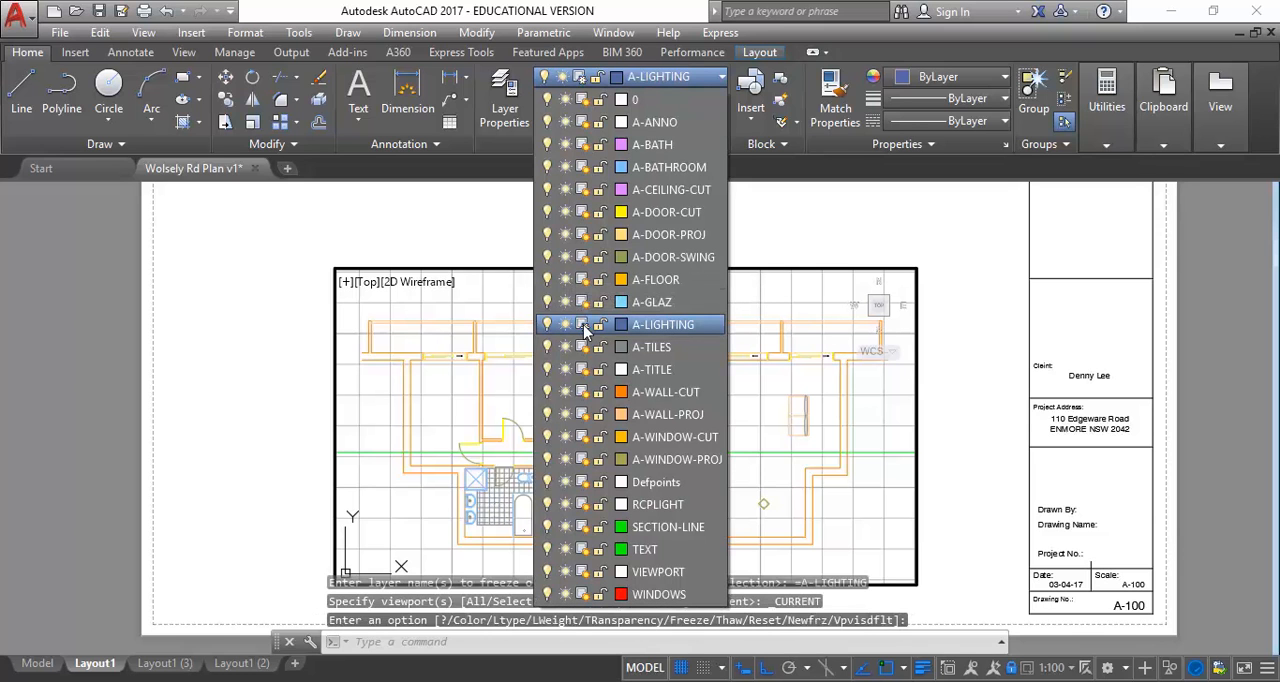
left_click(683, 72)
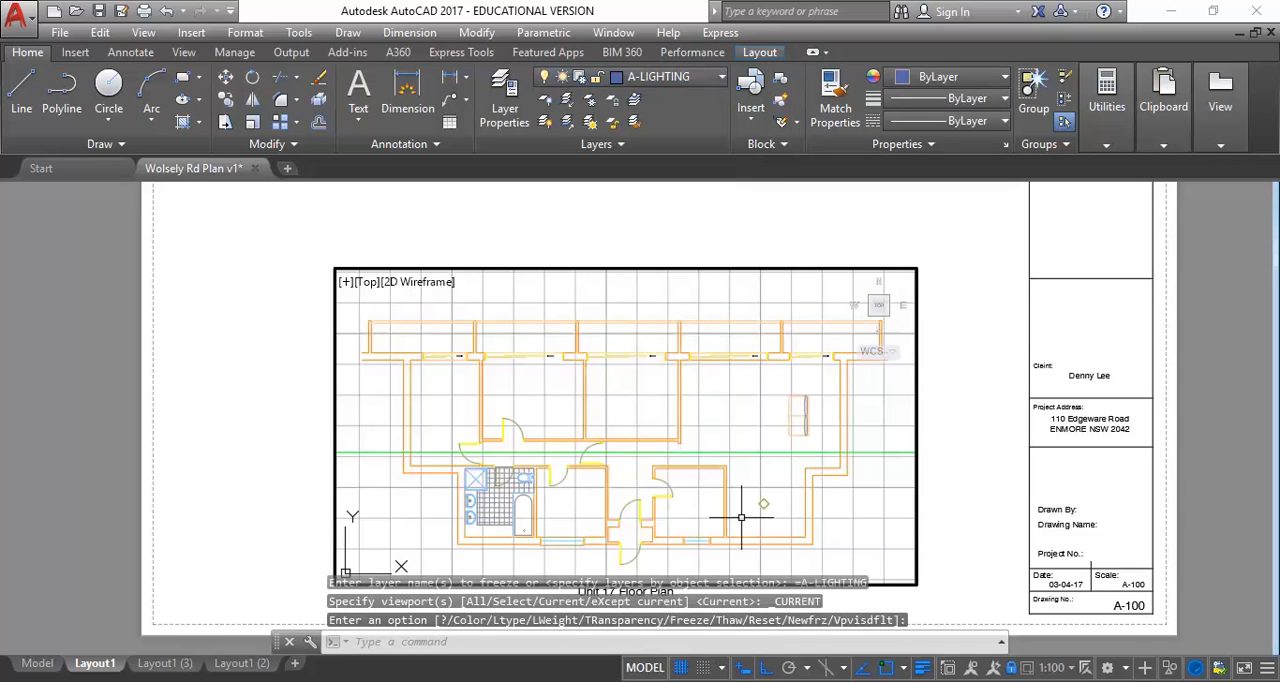
key("Escape")
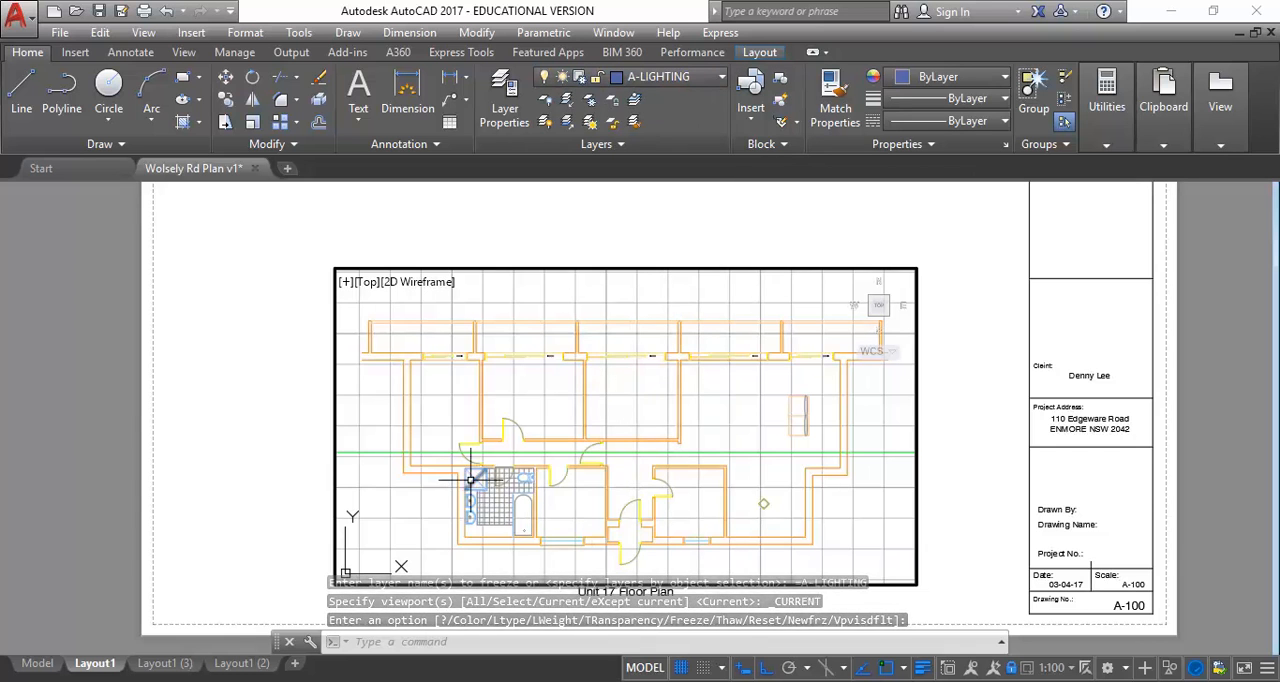
Compare the lighting and vent symbols on Layout1, on the reflected ceiling plan in Layout1 (3) and in model space
left_click(162, 664)
left_click(96, 664)
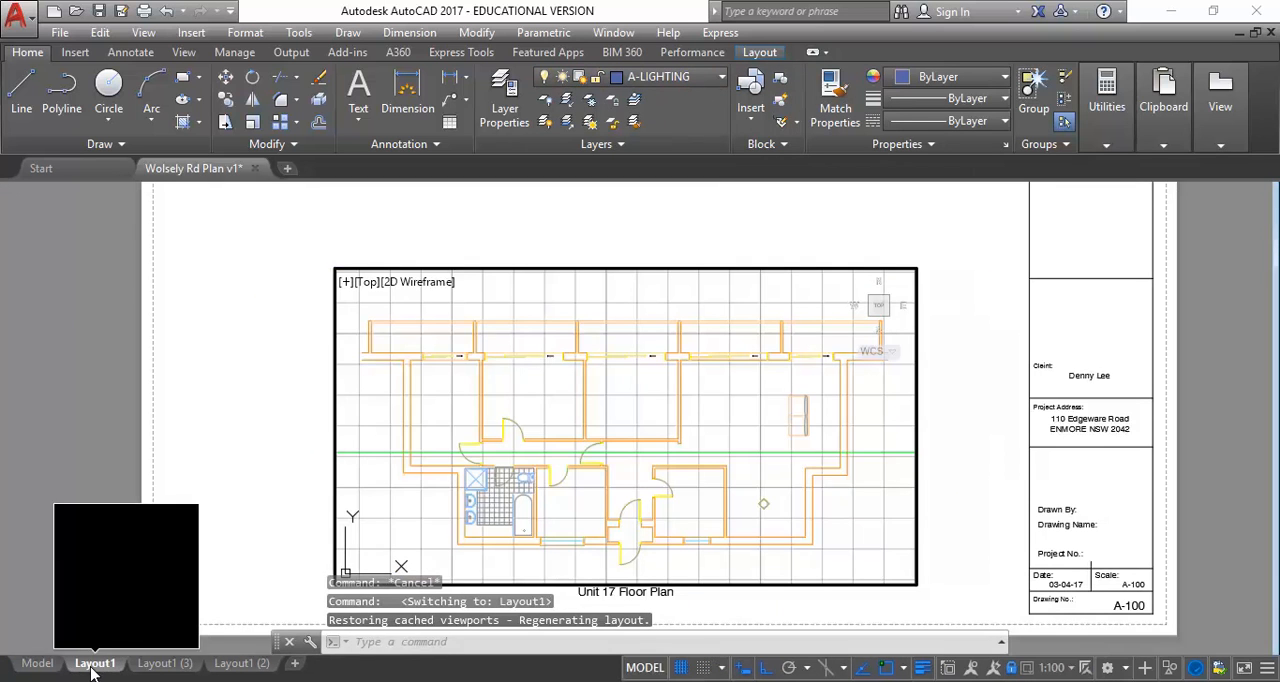
left_click(165, 663)
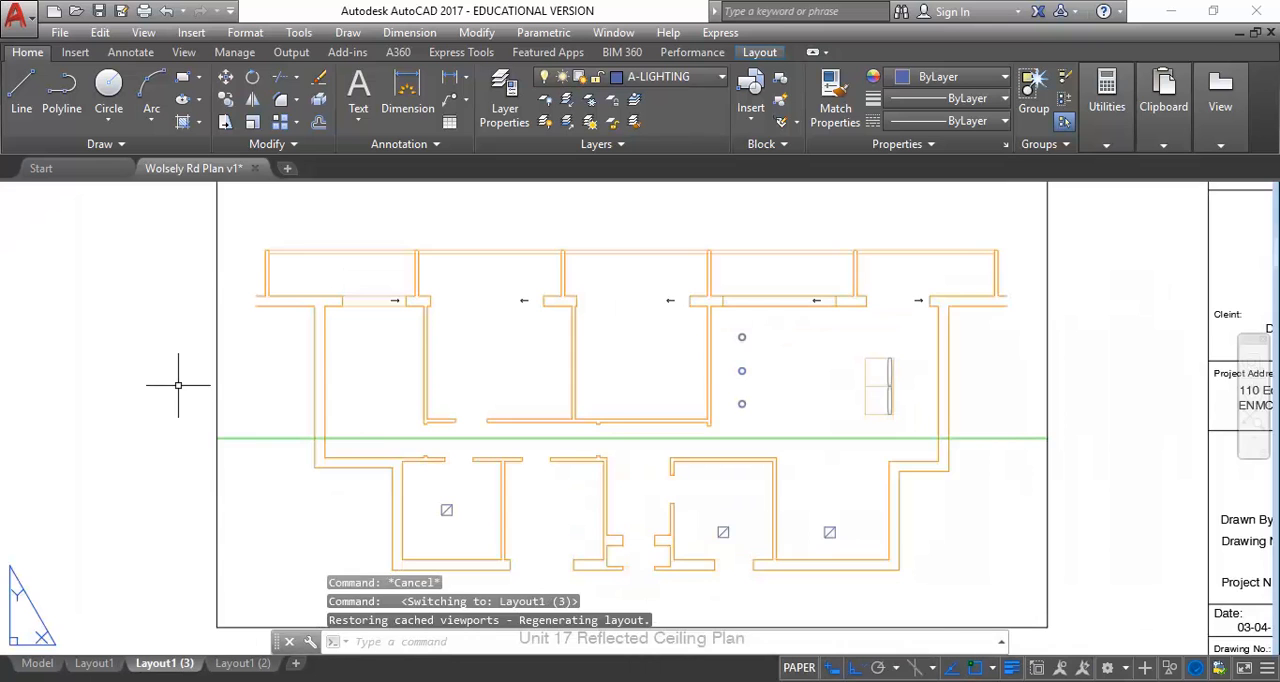
scroll(185, 386, "down", 1)
middle_click_drag(177, 386, 206, 443)
middle_click_drag(129, 280, 166, 309)
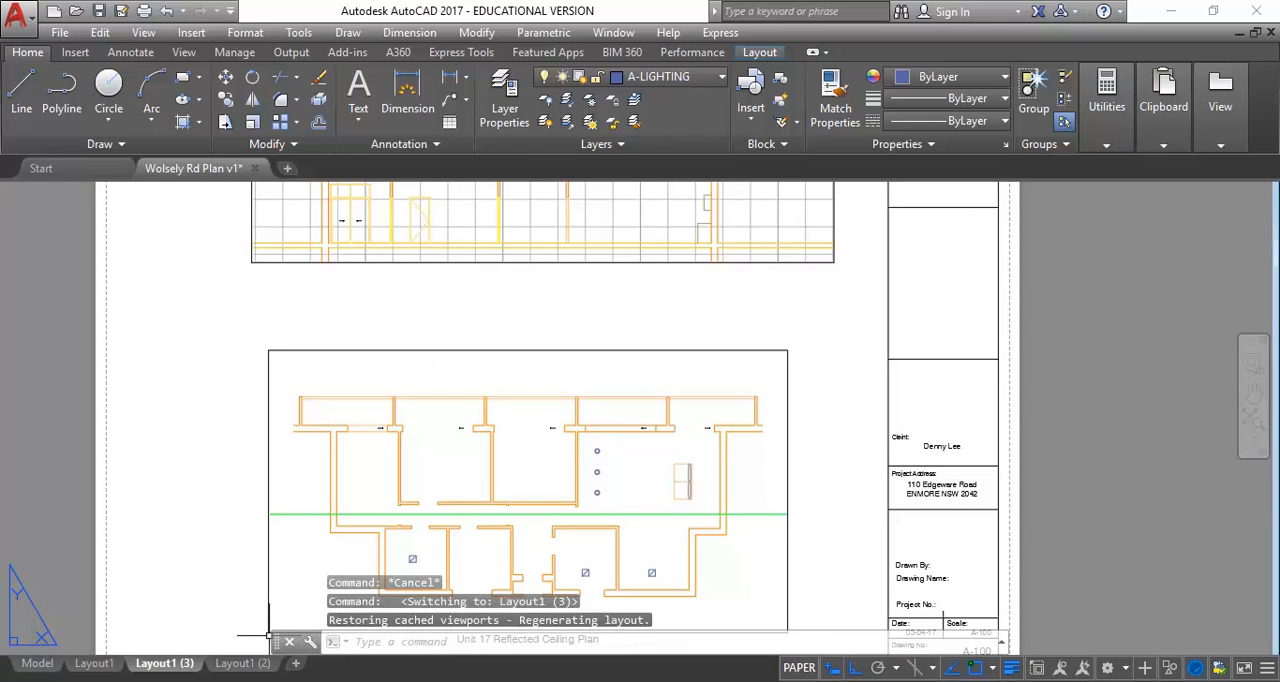
left_click(38, 663)
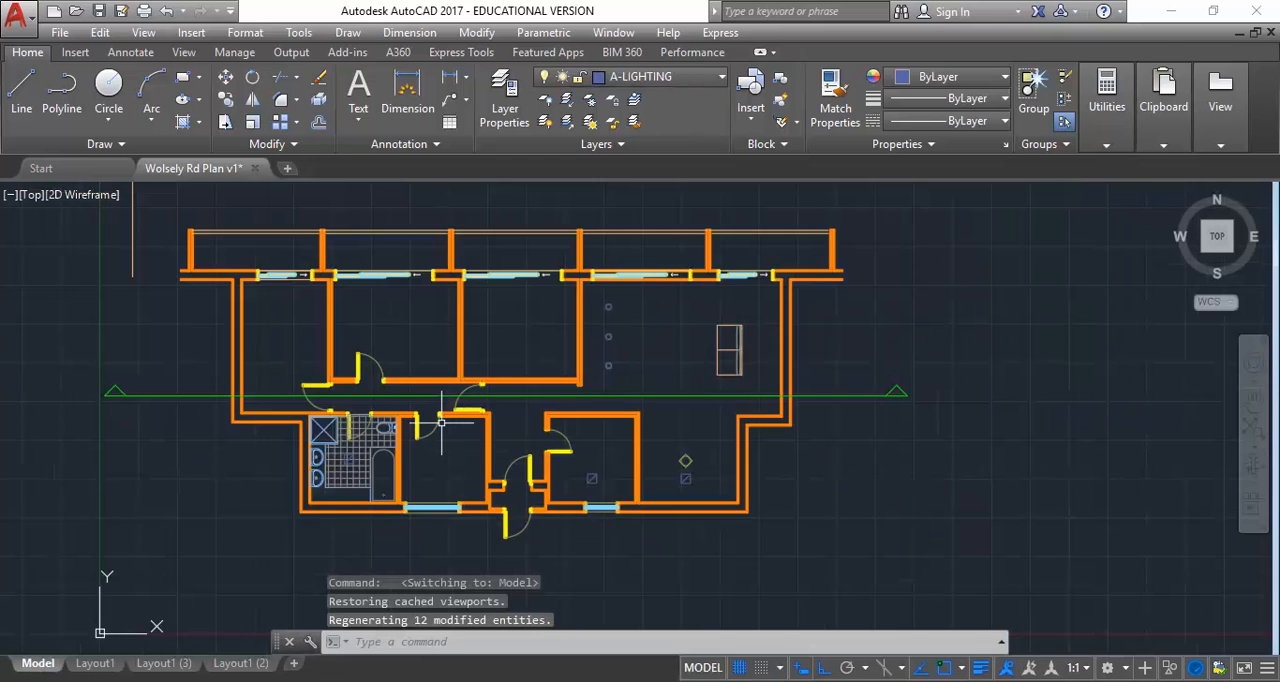
middle_click_drag(441, 423, 477, 461)
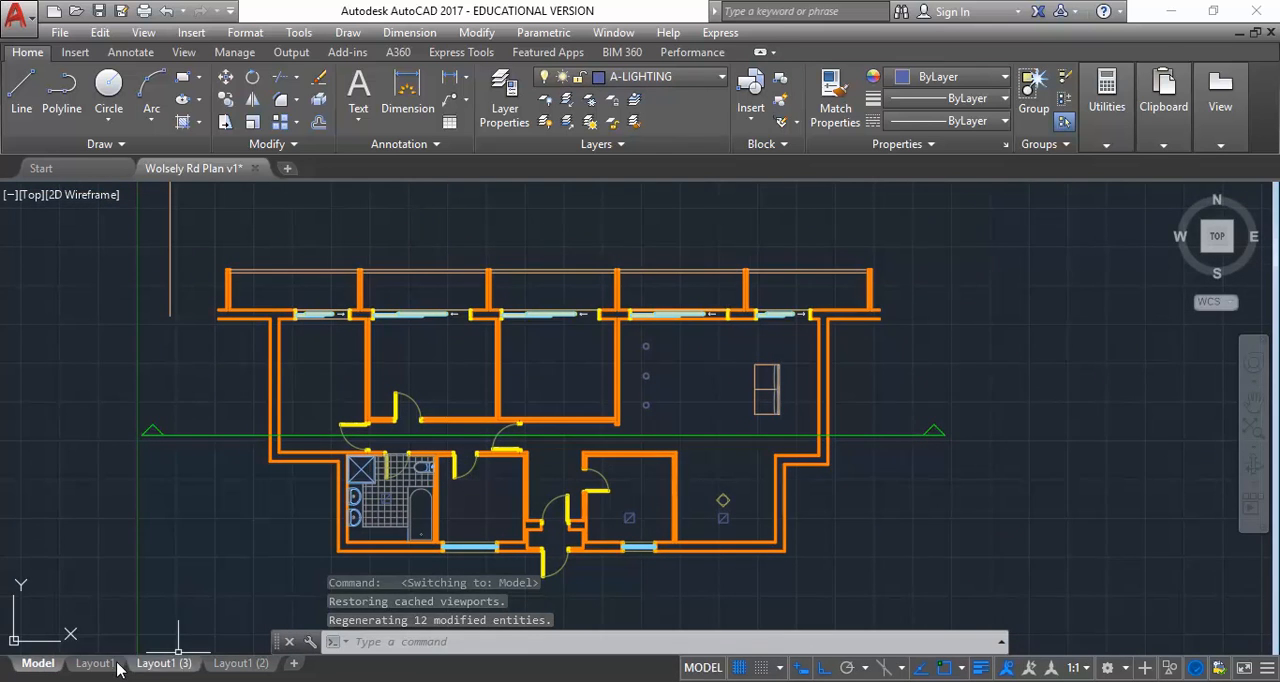
left_click(160, 664)
left_click(94, 665)
left_click(153, 665)
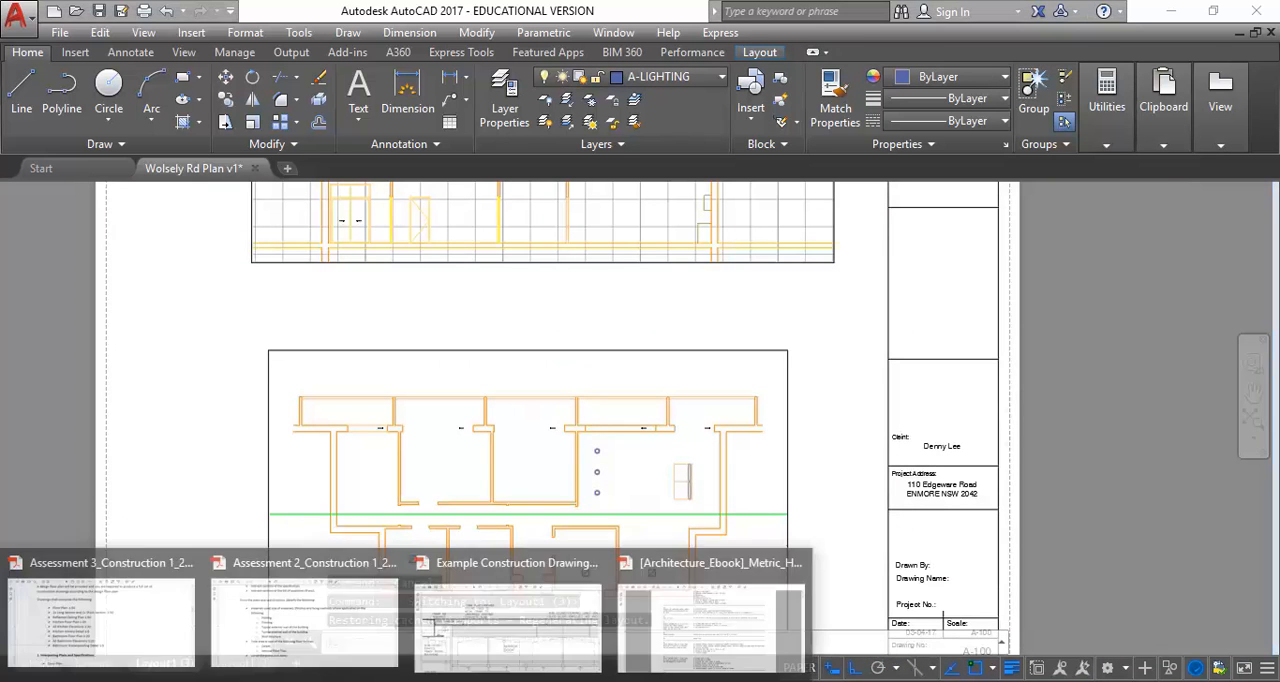
Switch to the Assessment 3_Construction 1_2017 PDF in Acrobat and review the required drawings and scales, including the reflected ceiling and kitchen floor plans
mouse_move(245, 635)
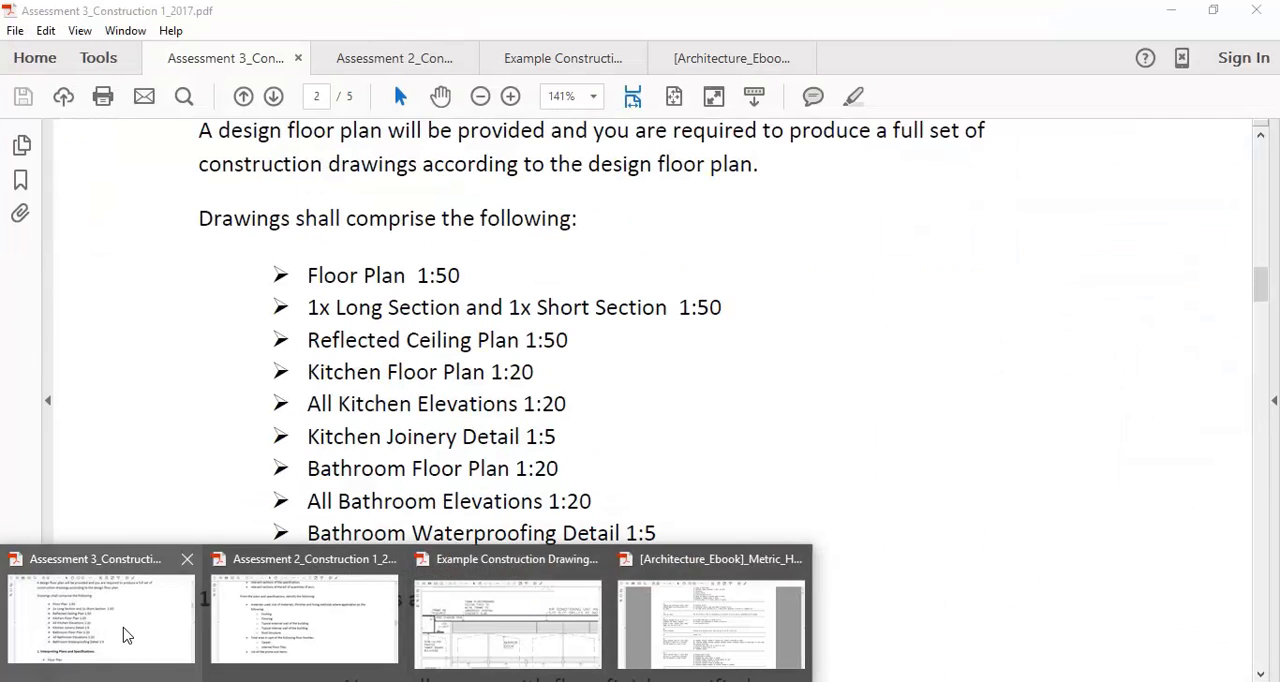
left_click(123, 634)
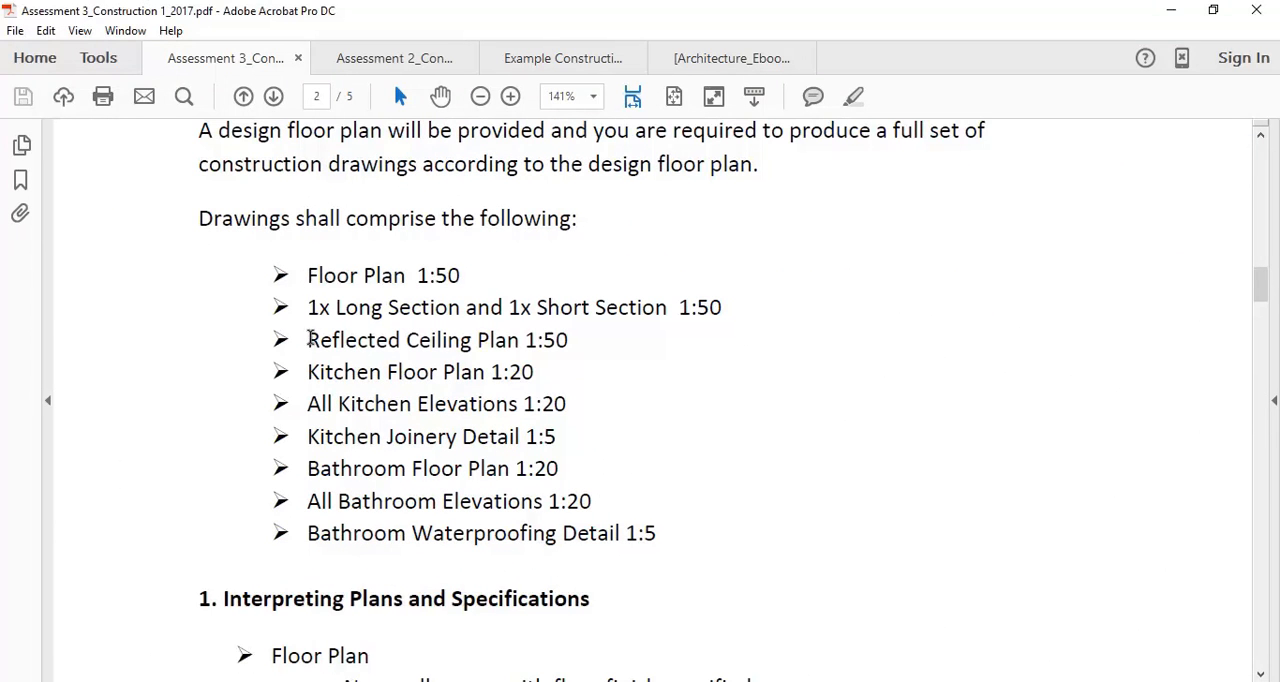
left_click_drag(306, 276, 456, 278)
left_click_drag(304, 340, 570, 344)
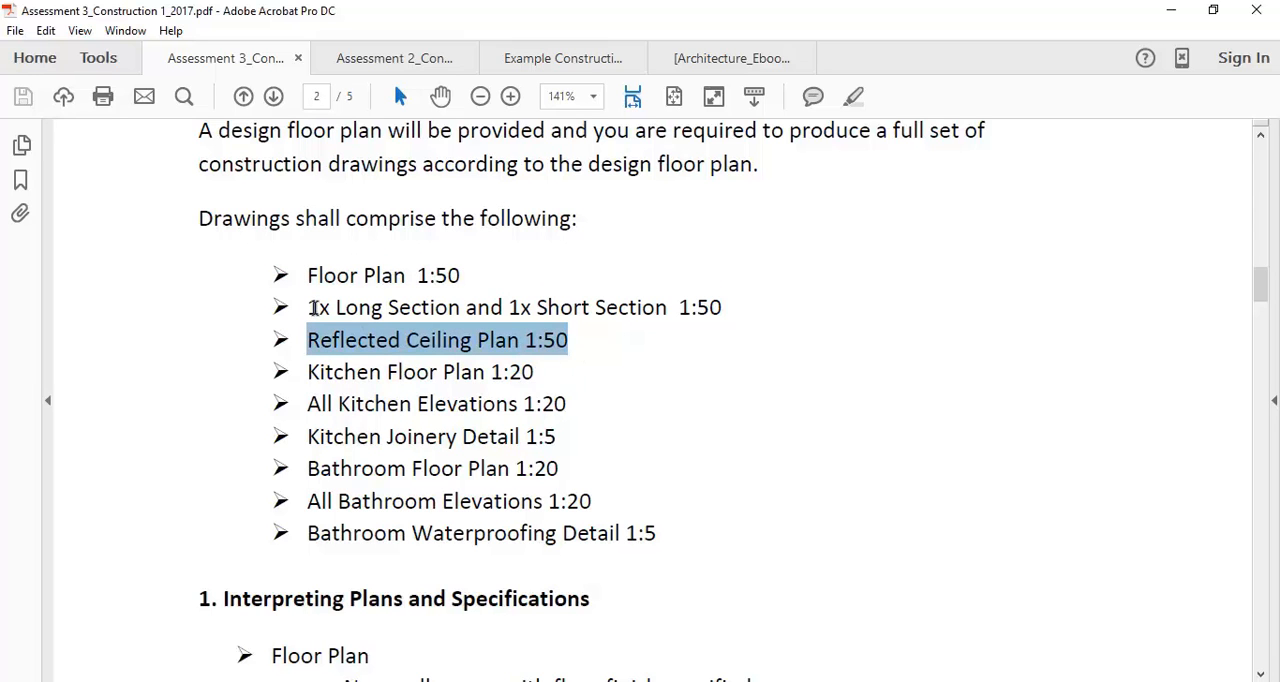
left_click(314, 308)
left_click_drag(309, 372, 559, 393)
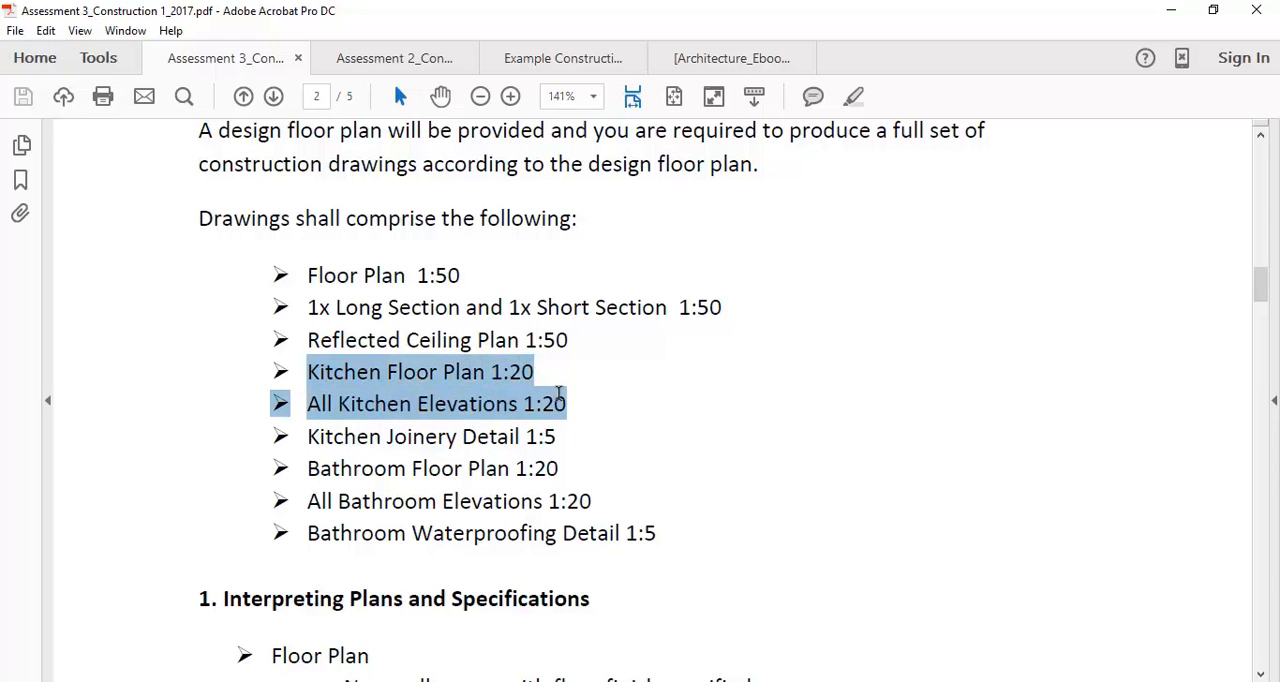
left_click(527, 377)
left_click_drag(309, 372, 536, 372)
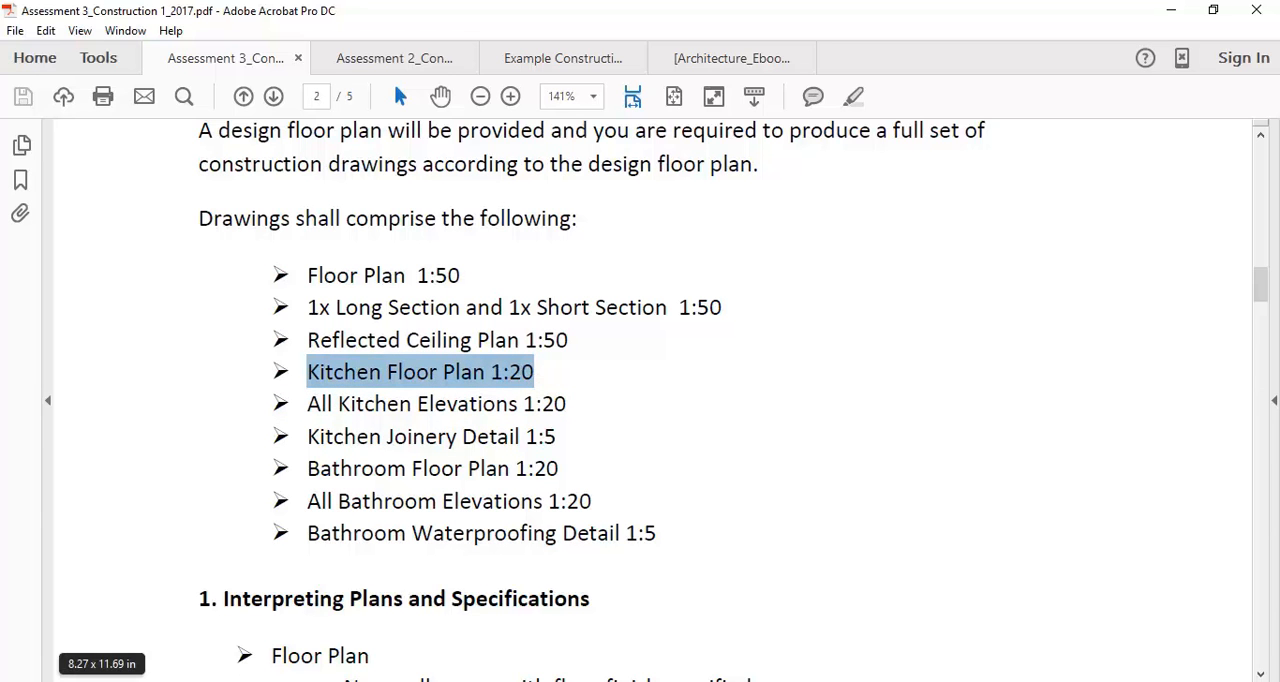
Return to AutoCAD and review the whole Layout1 (3) sheet against Layout1
left_click(280, 681)
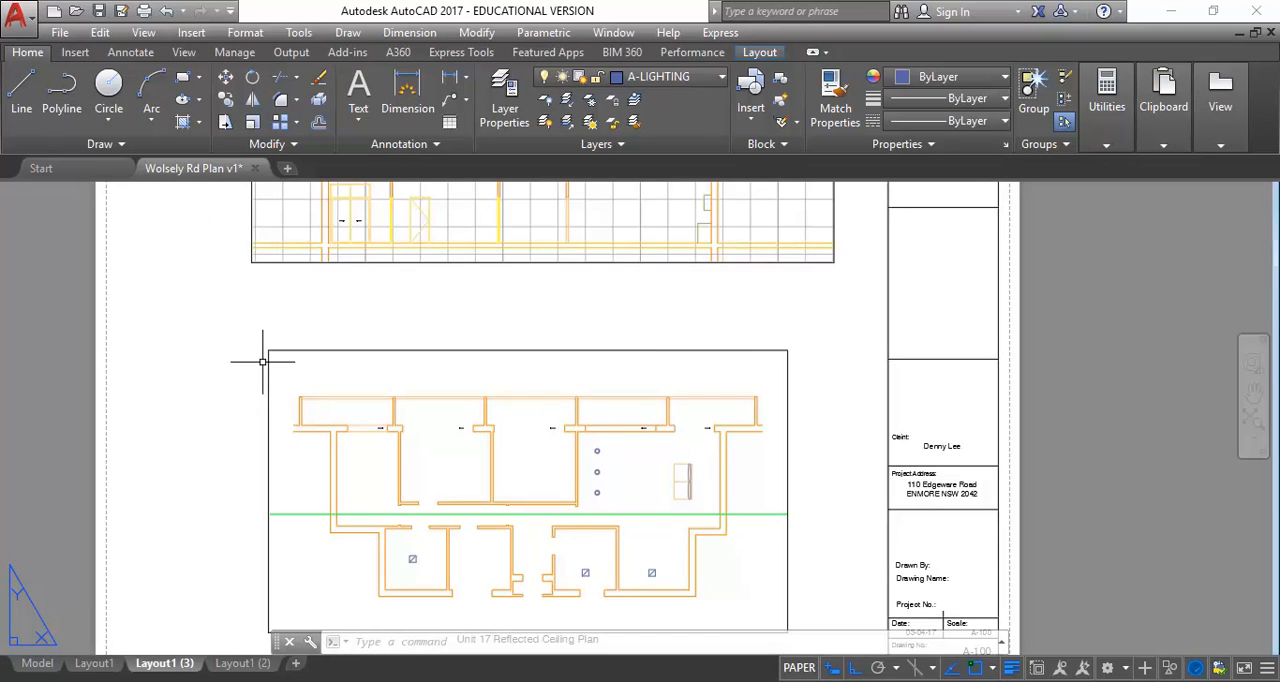
scroll(263, 361, "down", 2)
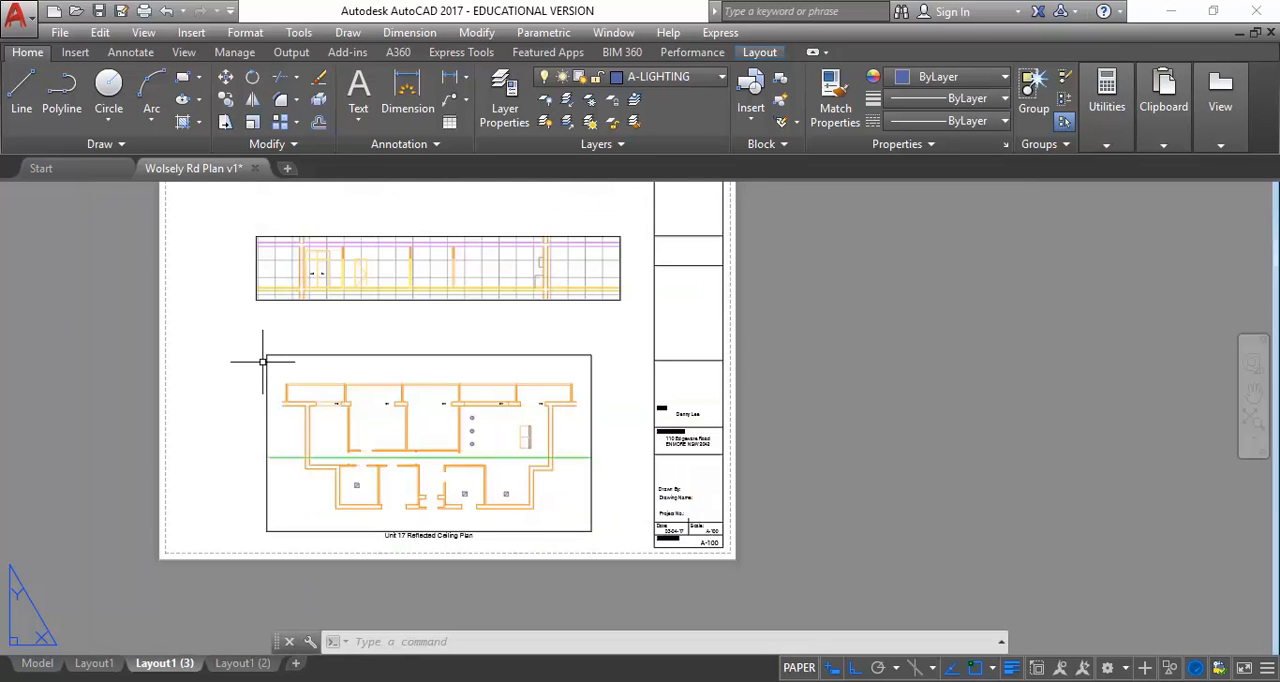
scroll(263, 361, "up", 2)
scroll(240, 440, "down", 2)
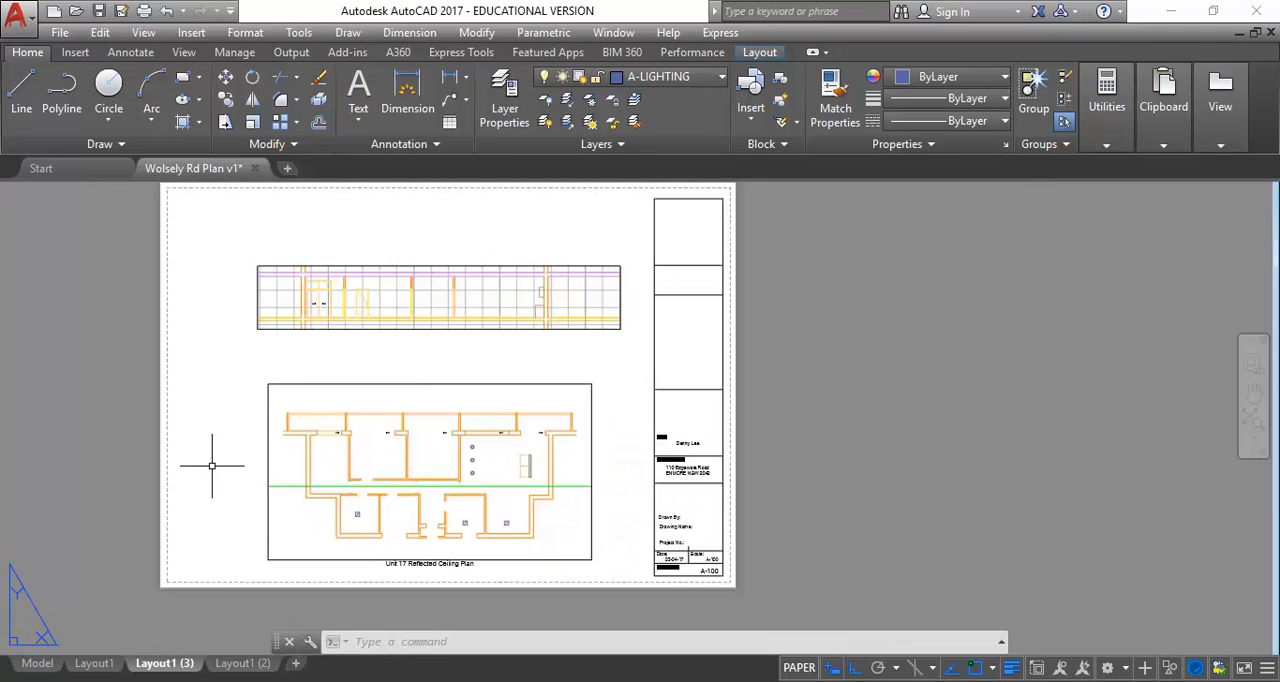
middle_click_drag(205, 466, 185, 476)
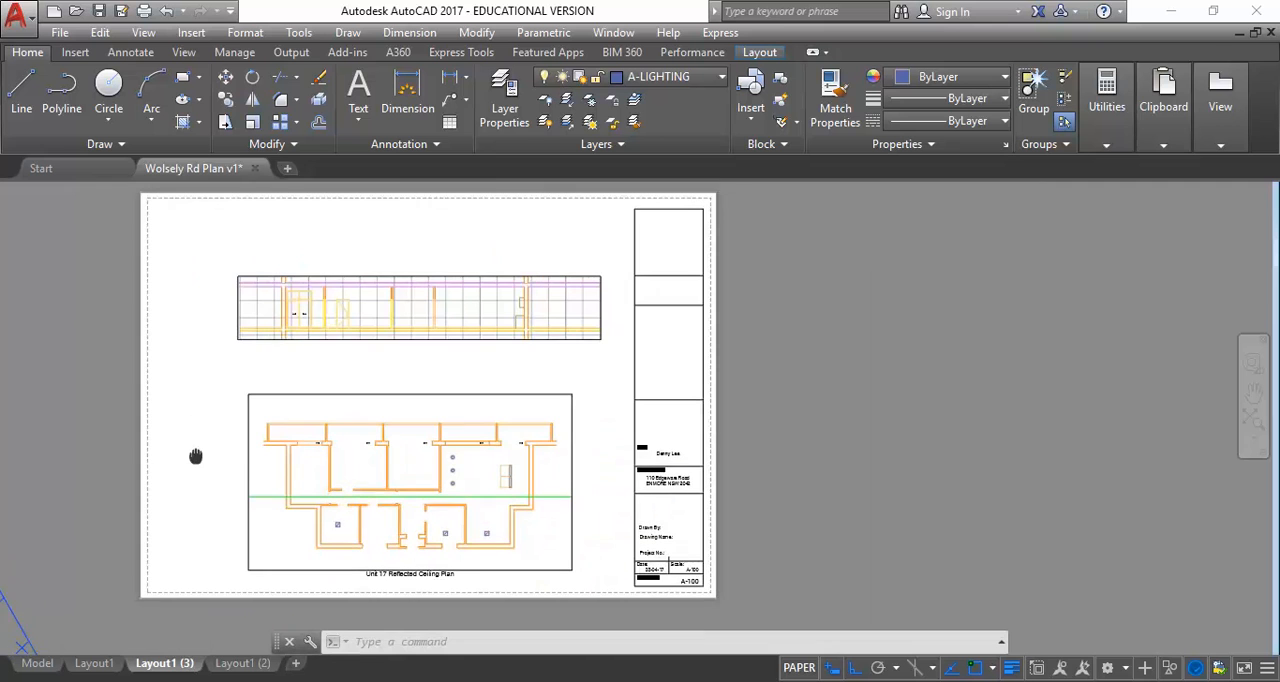
left_click(94, 663)
left_click(165, 663)
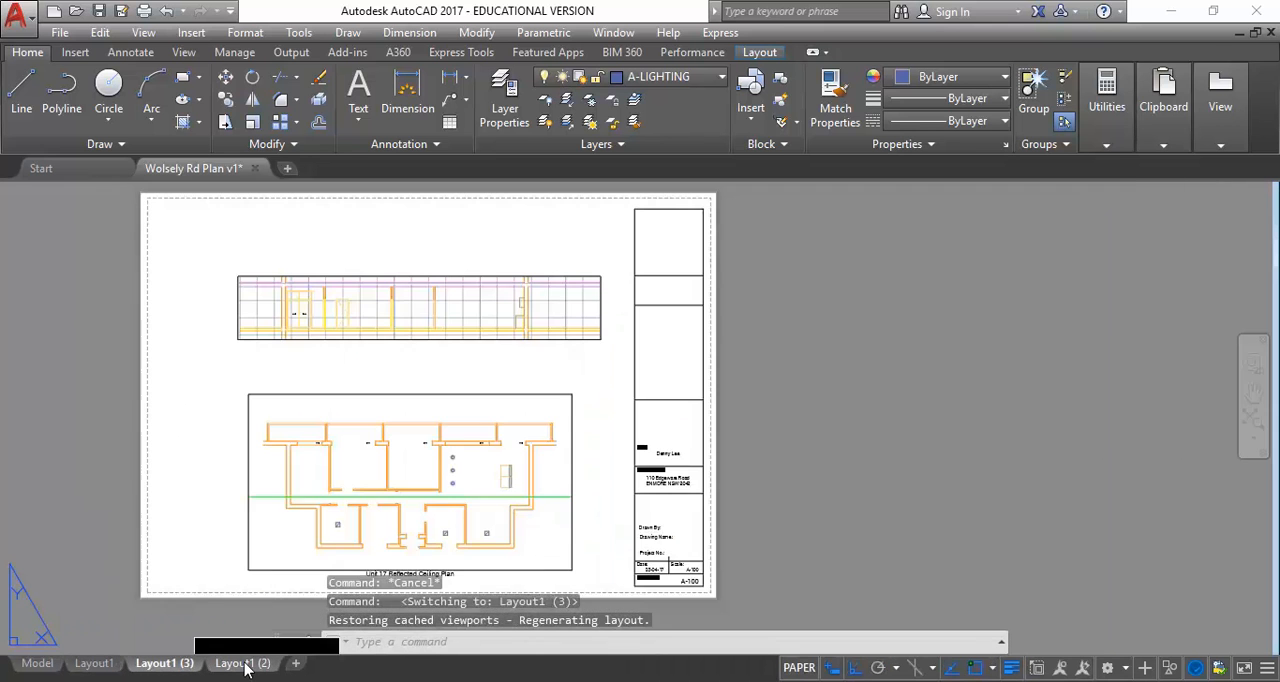
Rename Layout1 as "A3 Floorplan Section"
left_click(90, 663)
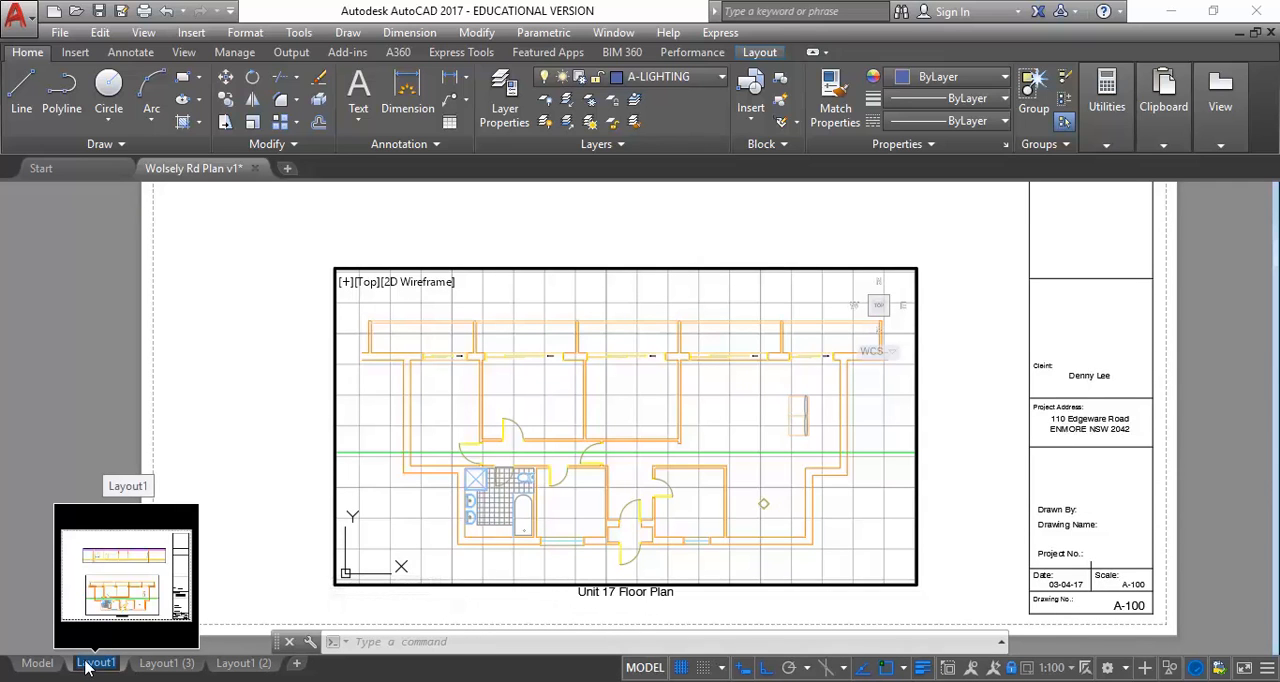
double_click(95, 663)
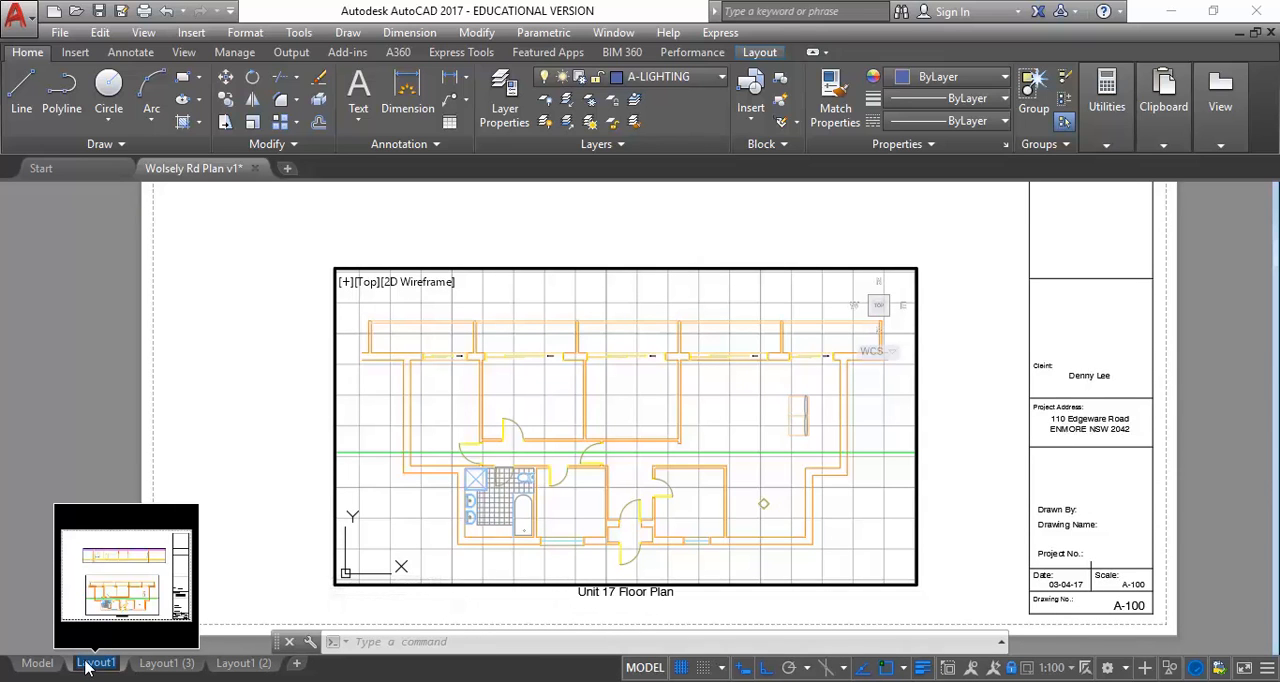
type("a")
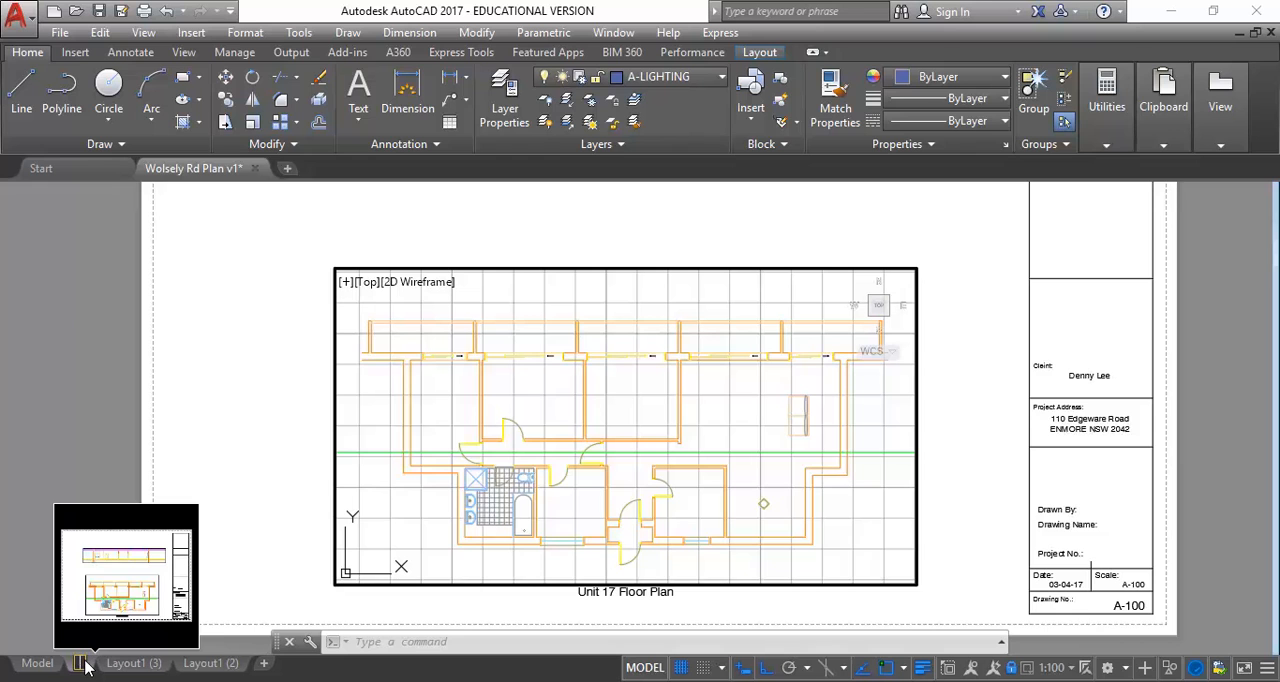
type("A-1")
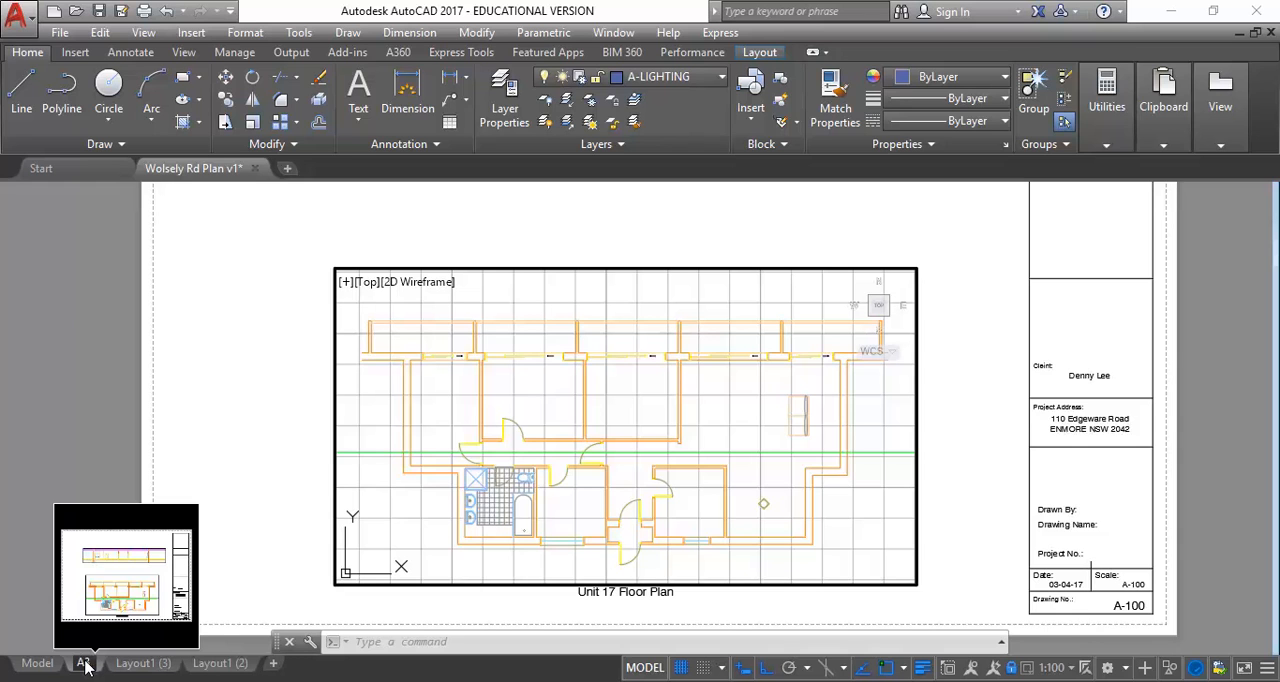
type(" Floor")
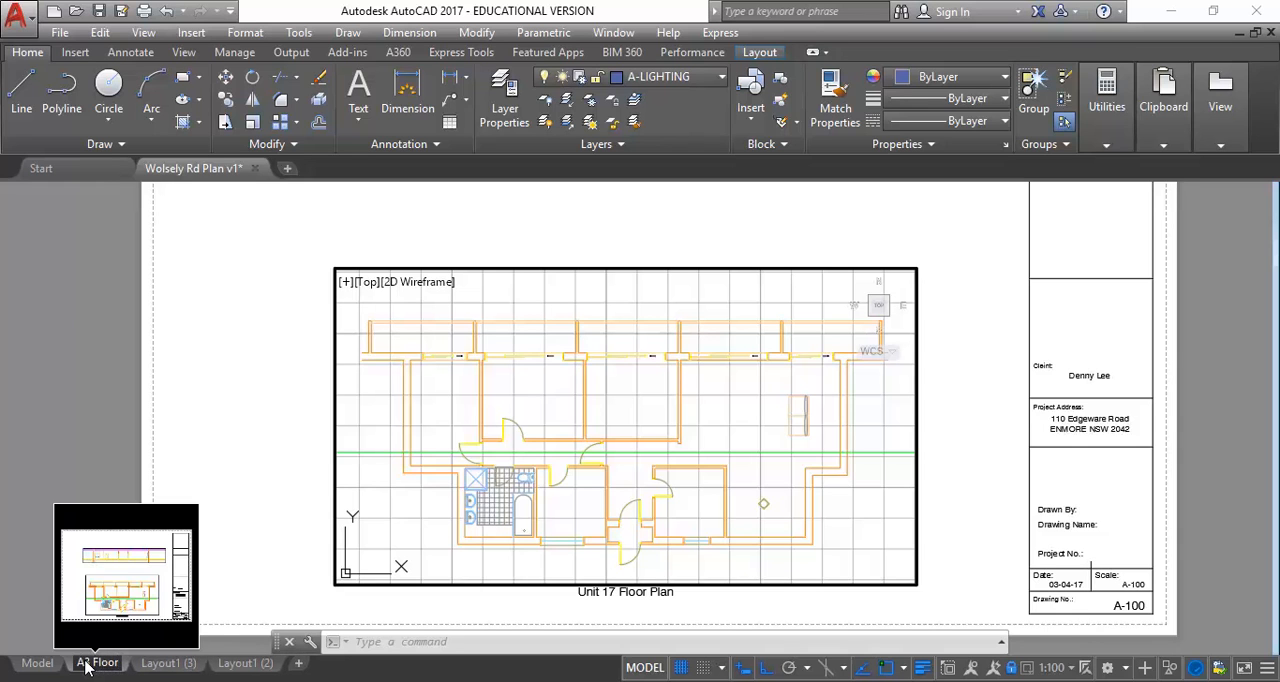
type("plan")
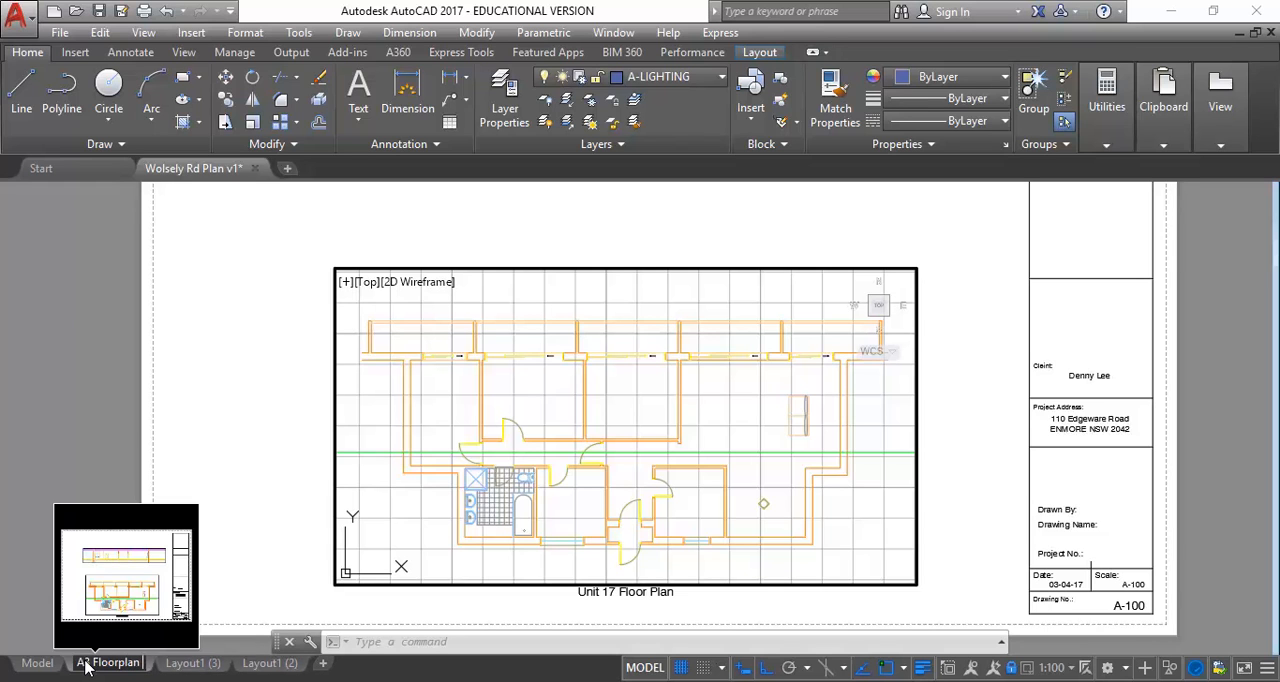
type(" & S")
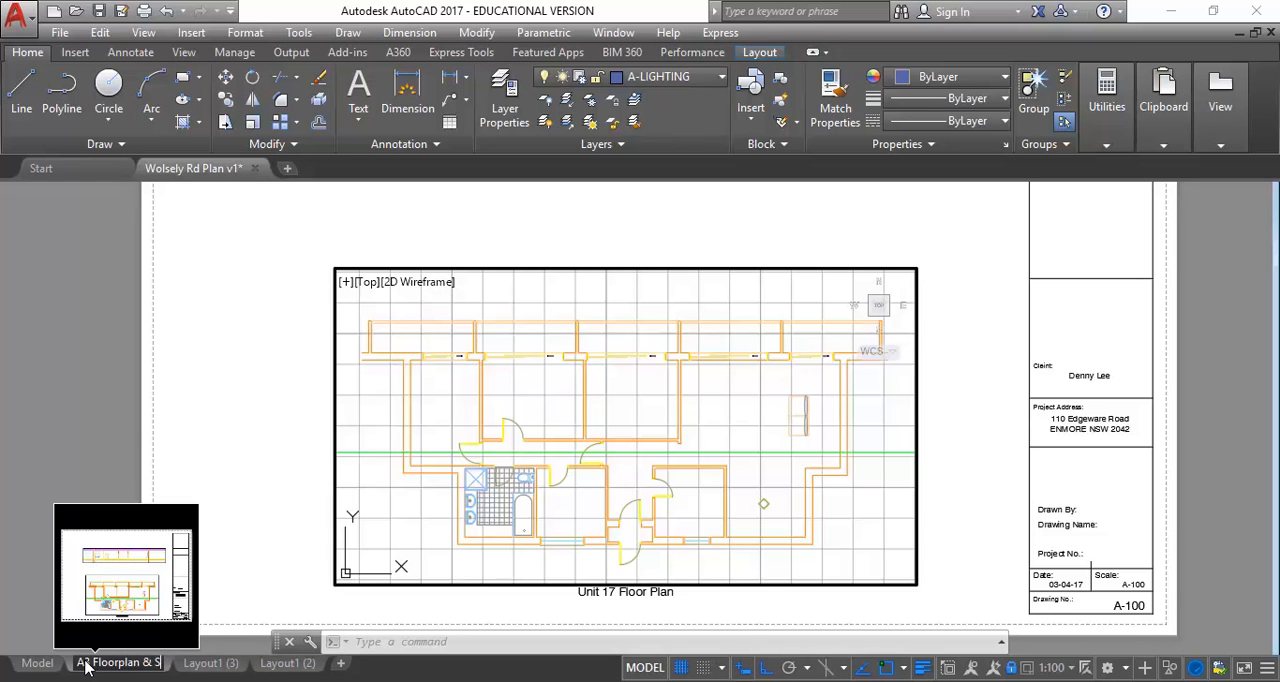
key("BackSpace")
key("BackSpace")
type("Section")
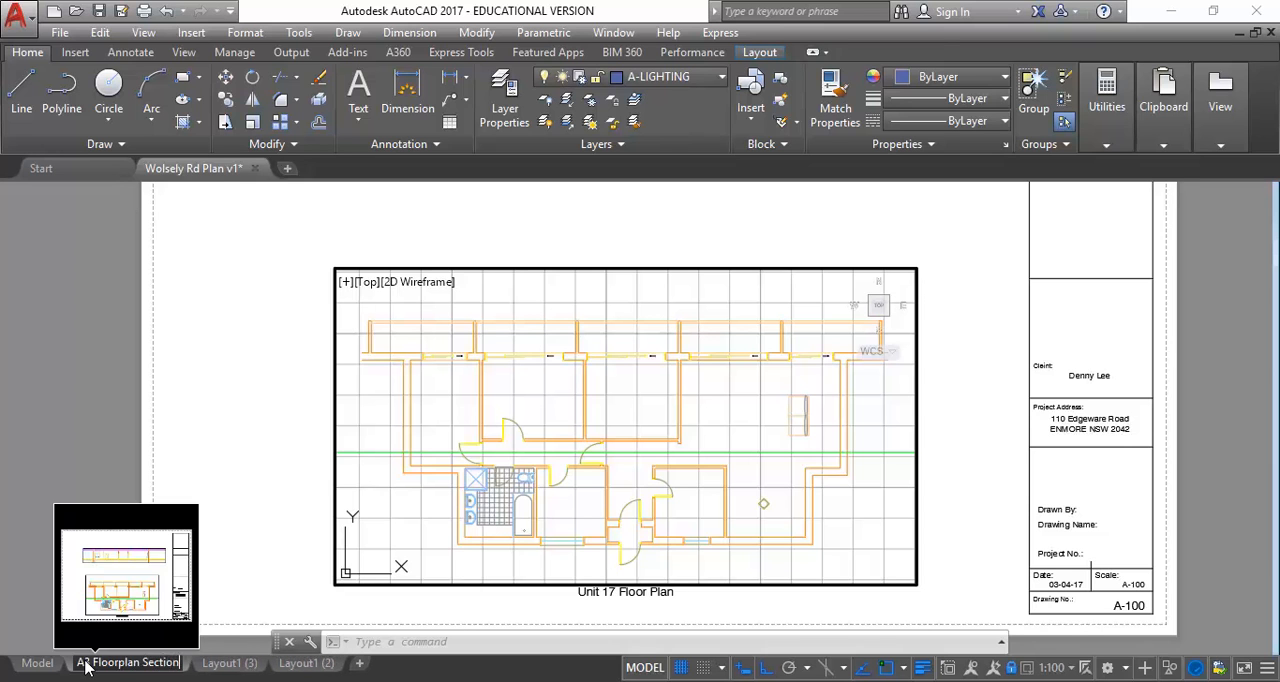
key("Return")
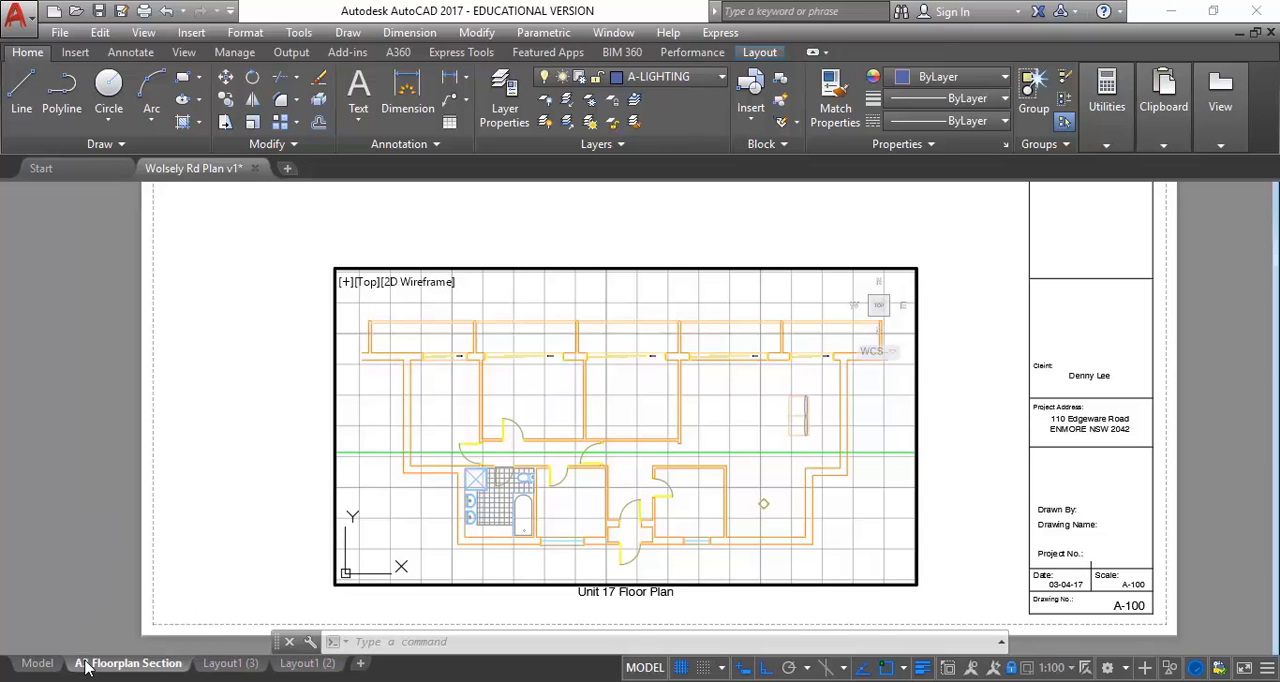
Rename Layout1 (3) as "A3 RCP"
left_click(232, 664)
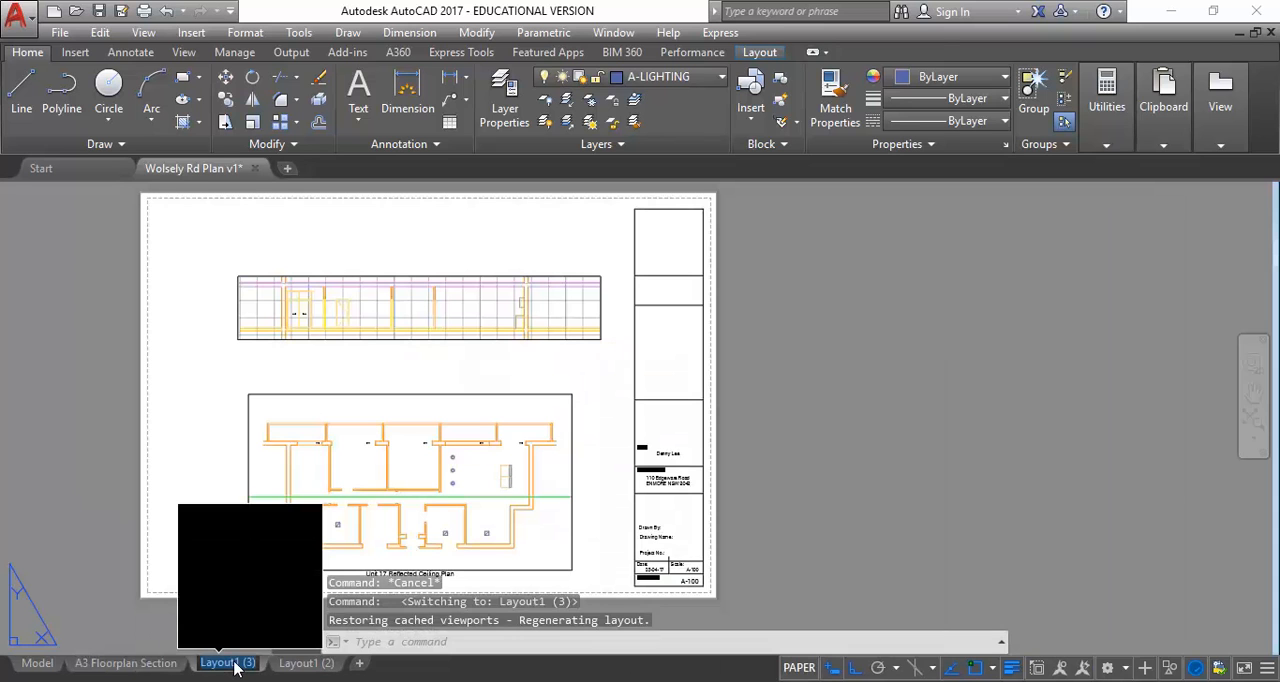
double_click(232, 664)
type("A3")
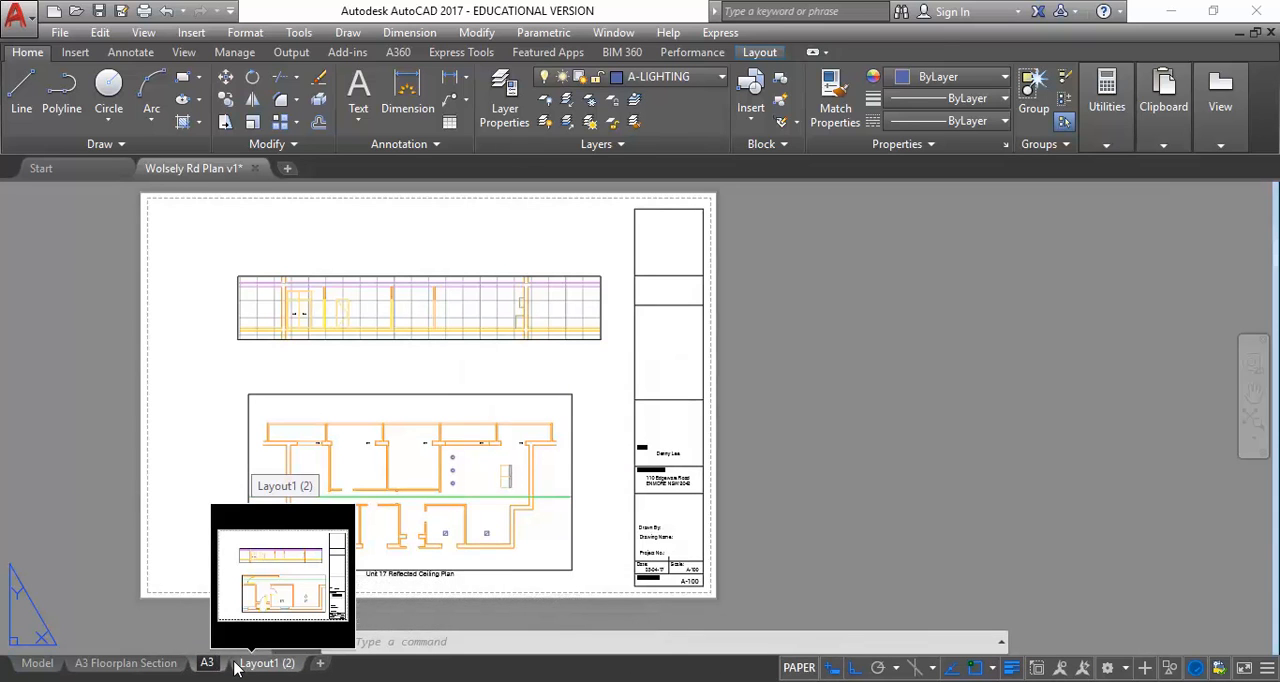
type(" RCP")
key("Return")
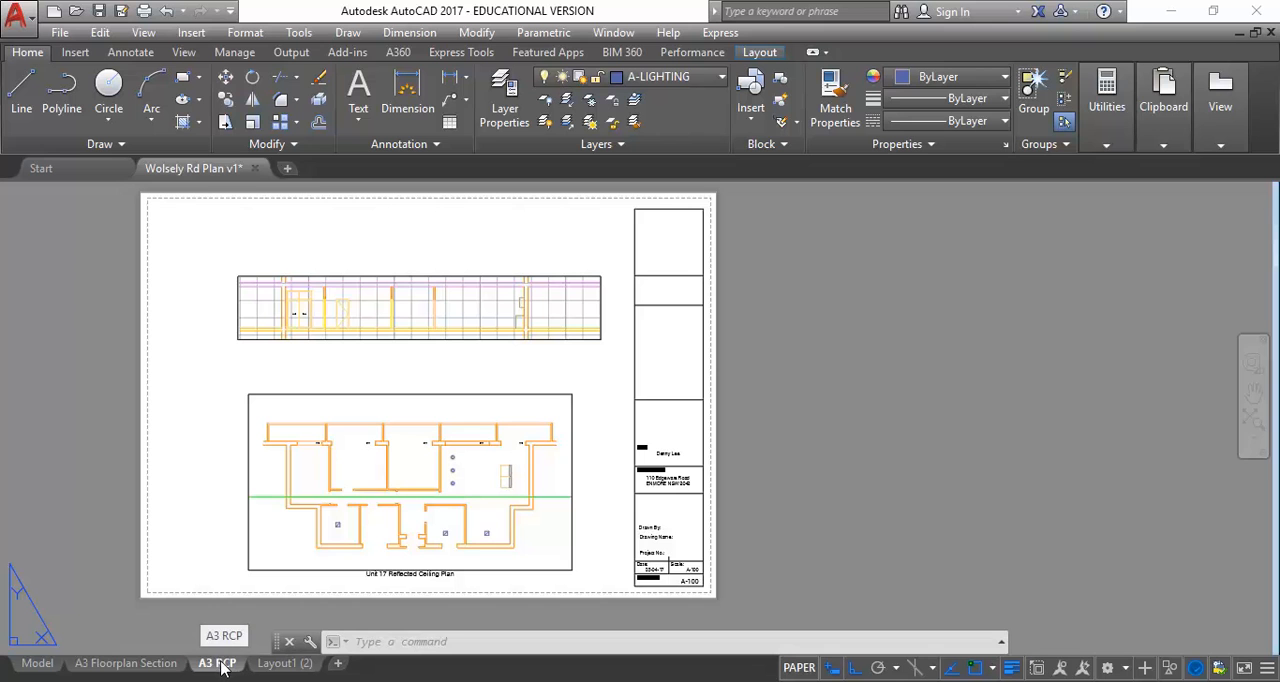
Create a copy of the A3 Floorplan Section layout before Layout1 (2) and open the copied layout
left_click(127, 664)
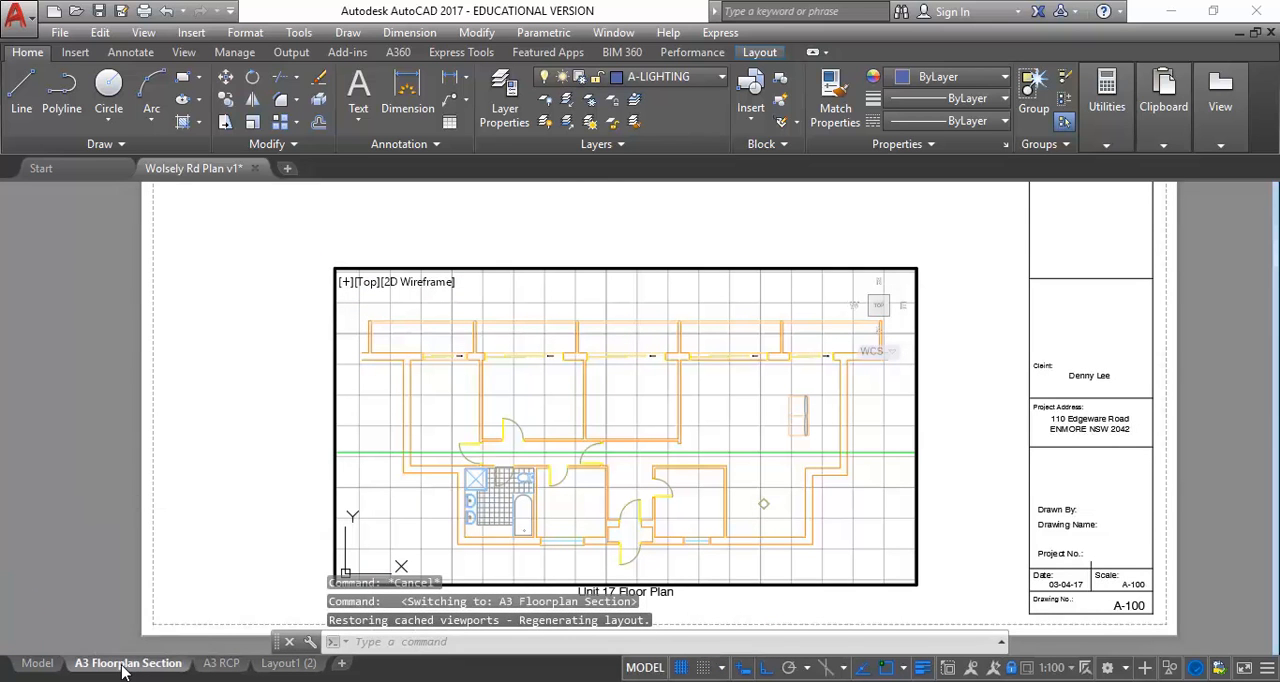
right_click(124, 665)
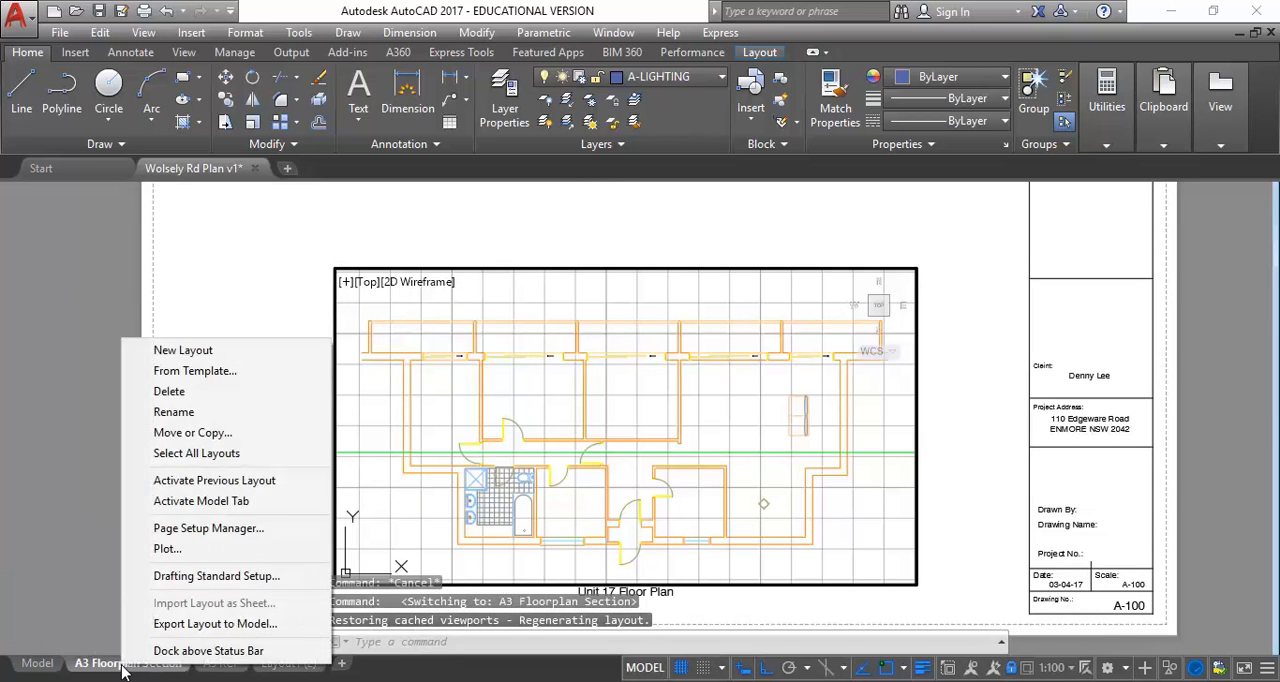
left_click(196, 436)
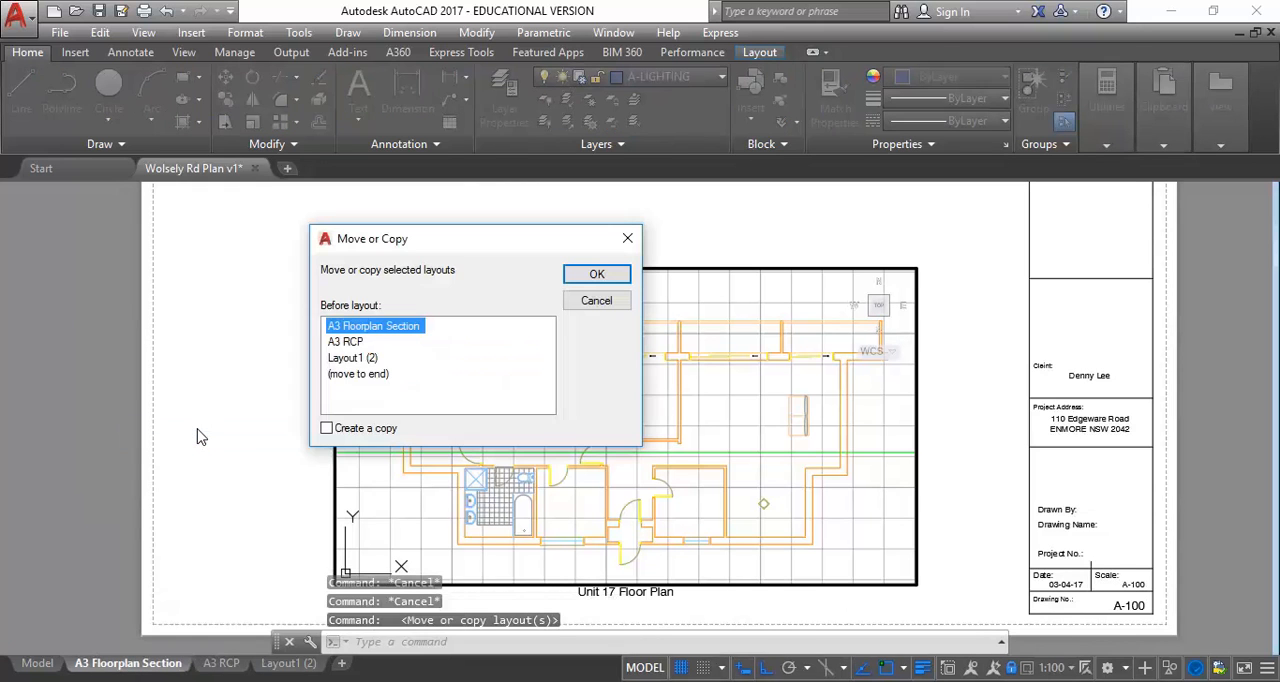
left_click(370, 358)
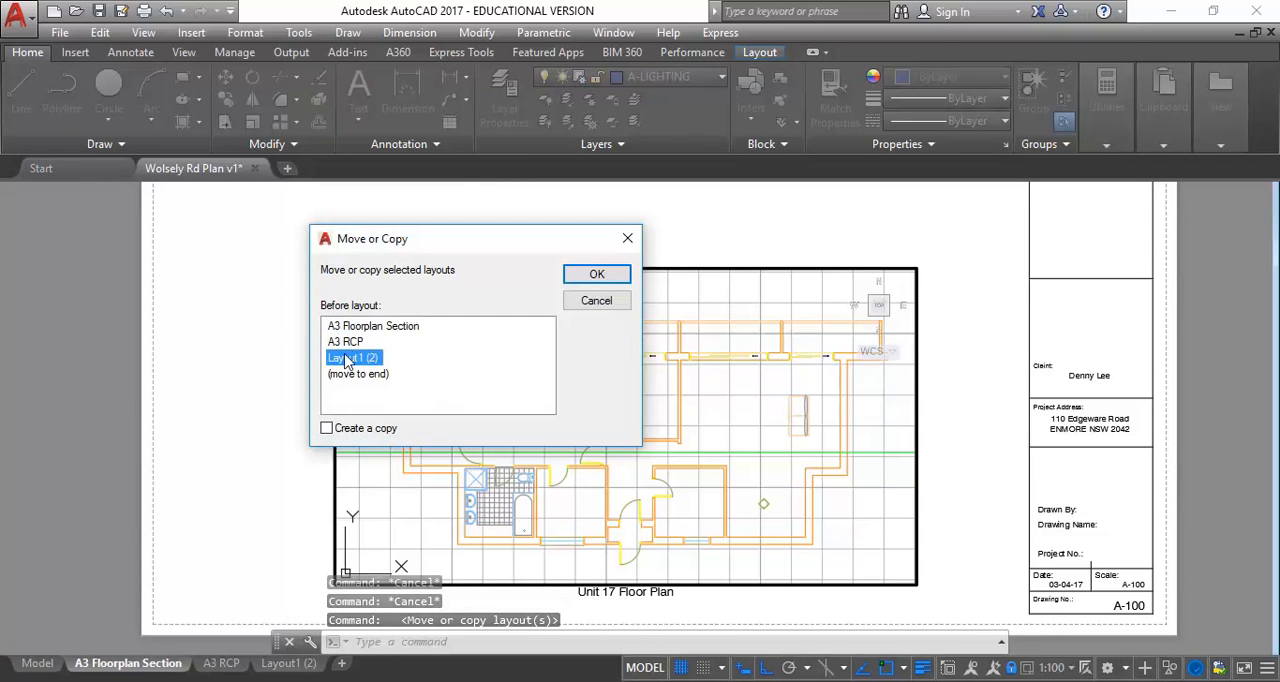
left_click(327, 428)
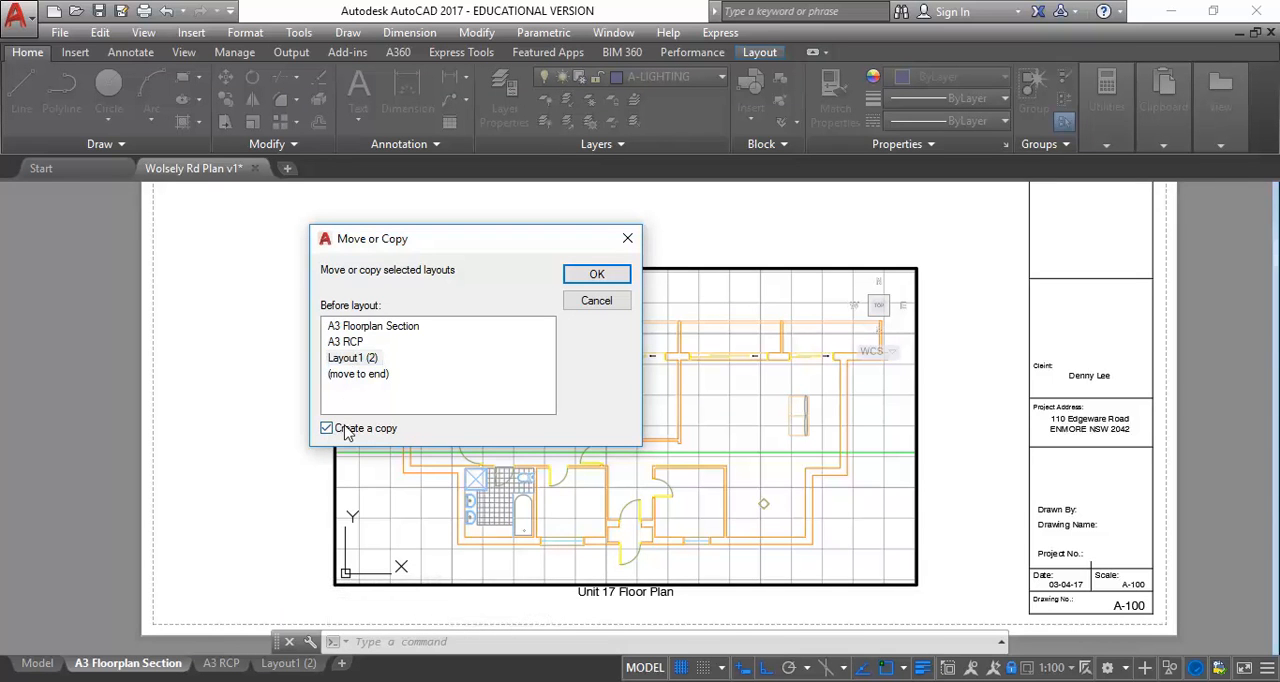
left_click(597, 275)
left_click(325, 664)
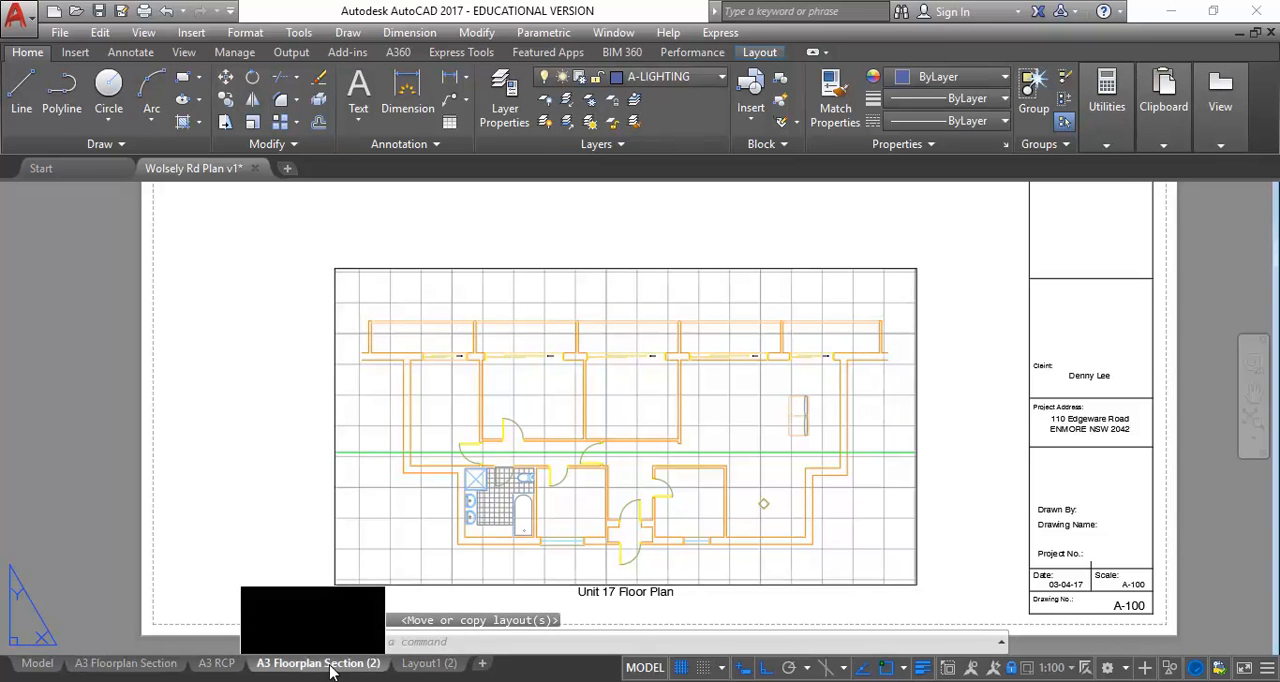
Rename the copied floor plan layout as "A3 Kitchen"
double_click(325, 665)
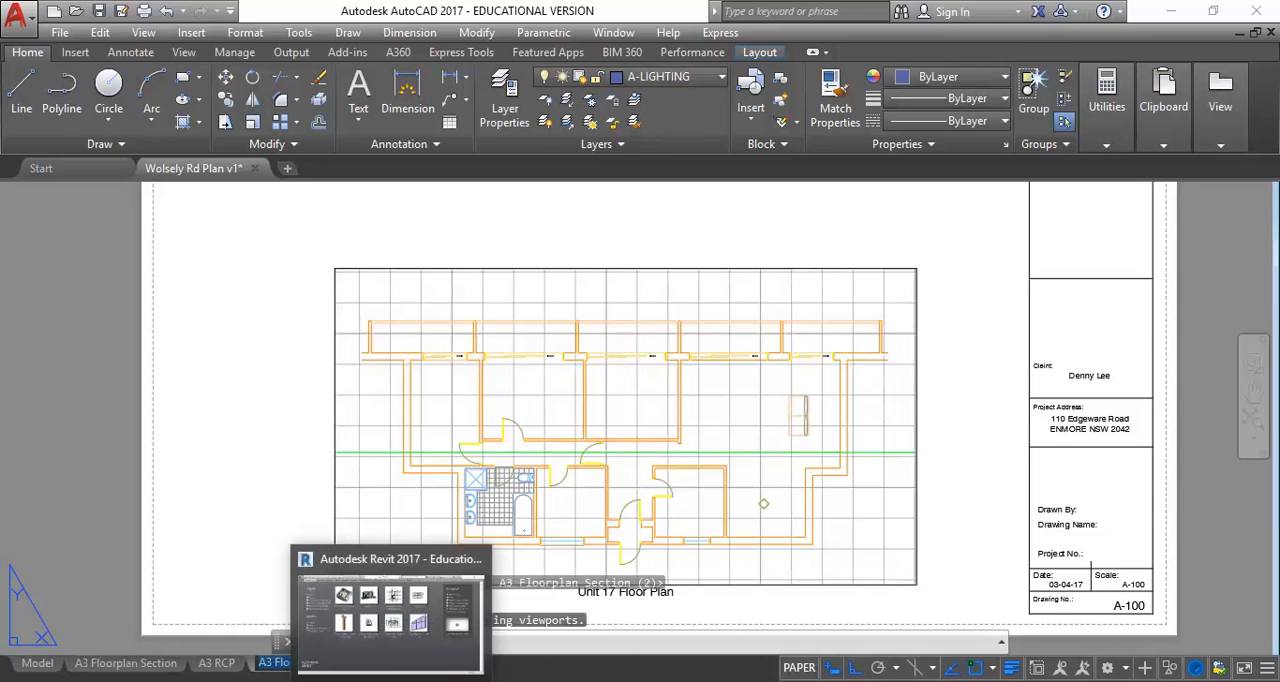
mouse_move(305, 664)
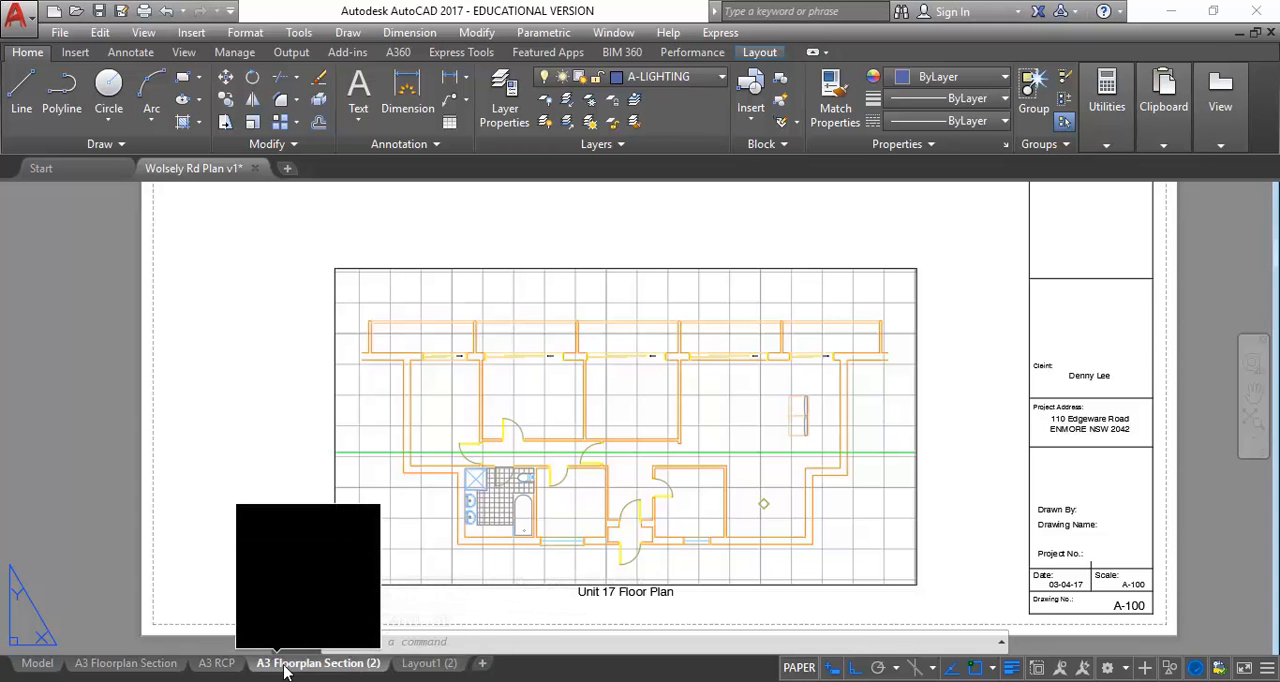
double_click(287, 666)
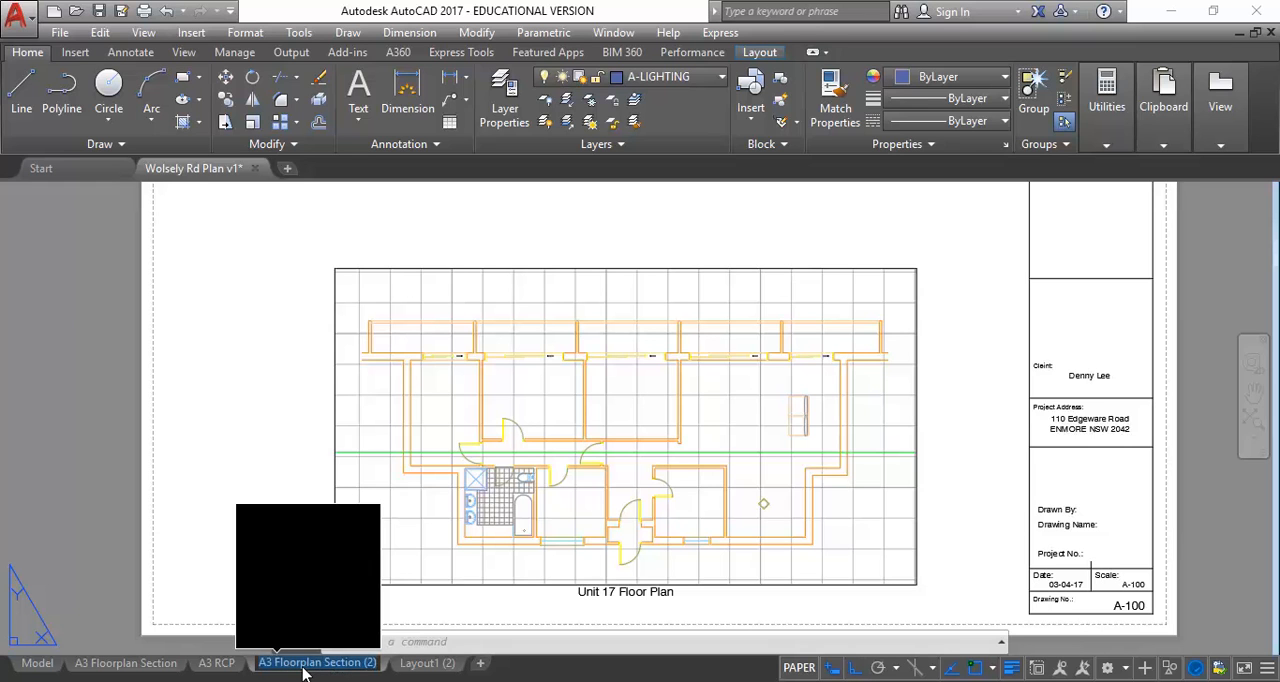
key("BackSpace")
key("BackSpace")
key("BackSpace")
key("BackSpace")
key("BackSpace")
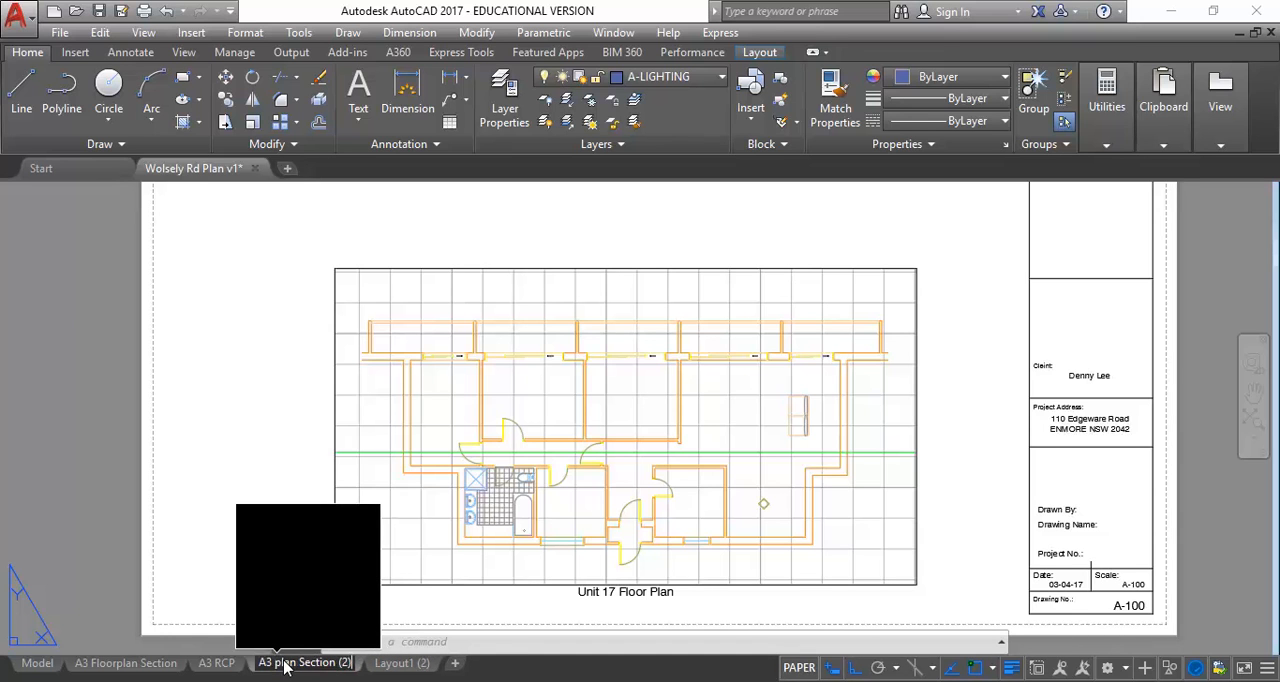
key("BackSpace")
key("BackSpace")
key("BackSpace")
key("BackSpace")
key("BackSpace")
key("BackSpace")
key("BackSpace")
key("BackSpace")
key("BackSpace")
key("BackSpace")
key("BackSpace")
key("BackSpace")
key("BackSpace")
key("BackSpace")
key("BackSpace")
key("BackSpace")
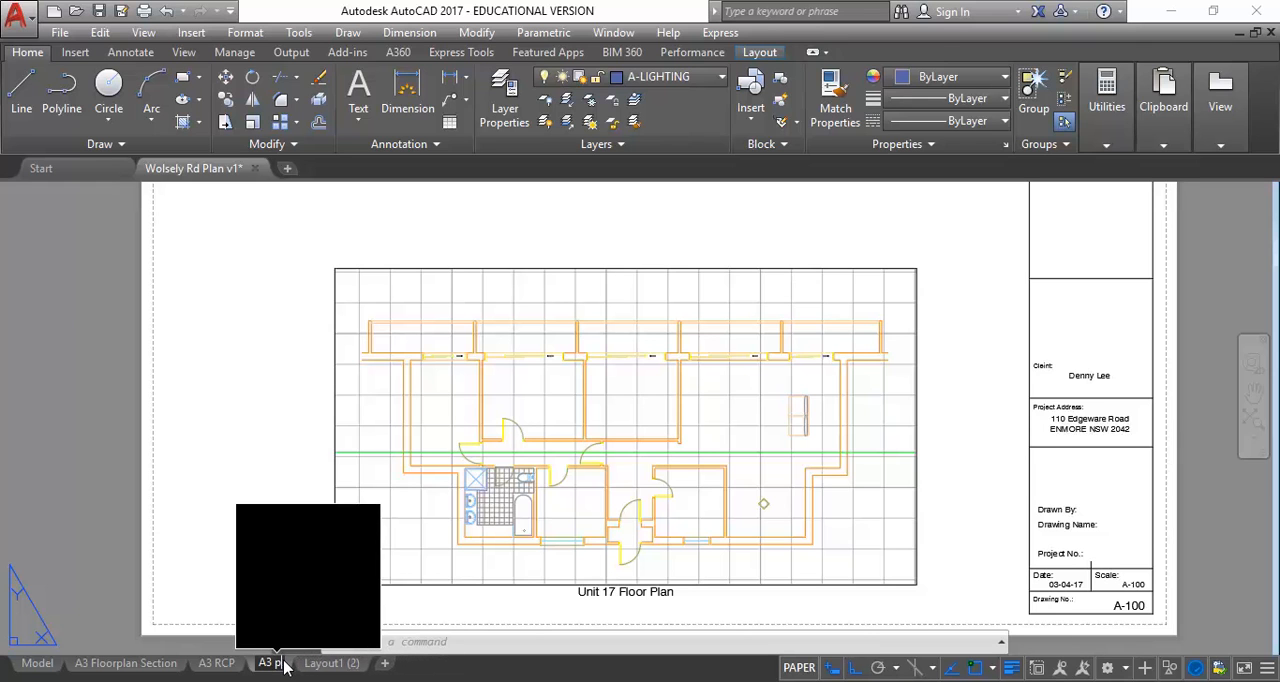
type("Kitchen")
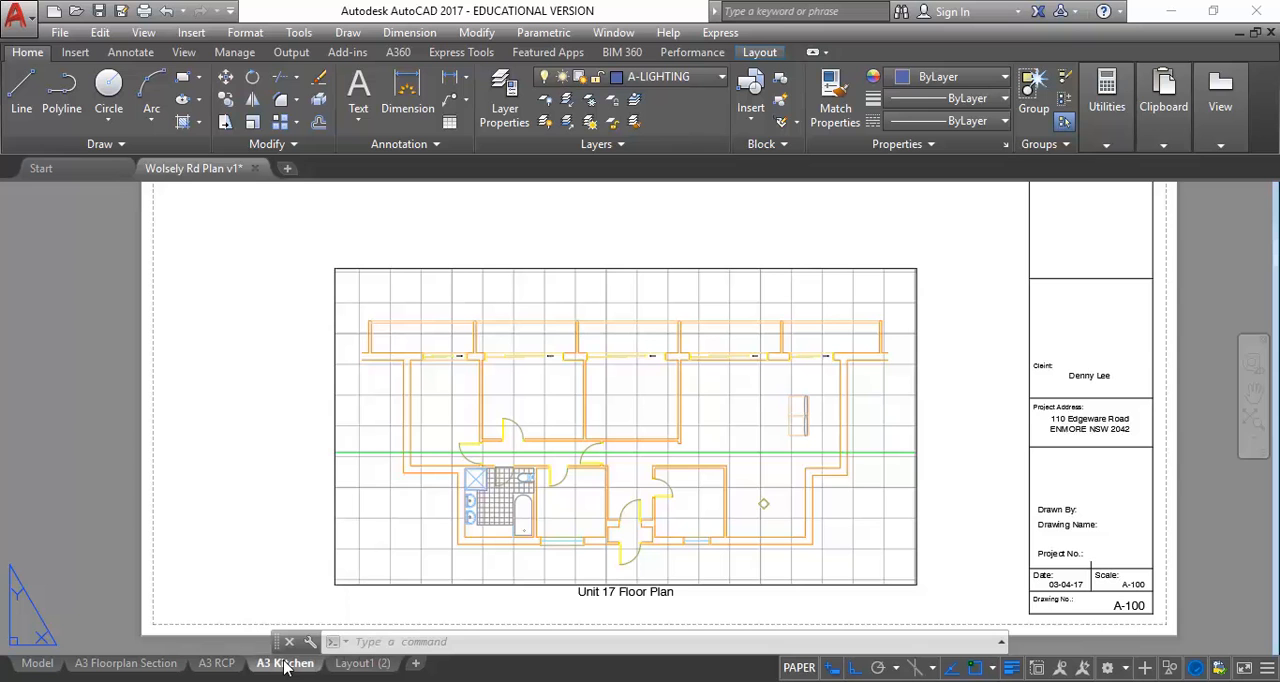
Switch back and forth between paper space and model space in the Unit 17 Floor Plan viewport
left_click(362, 196)
left_click(516, 288)
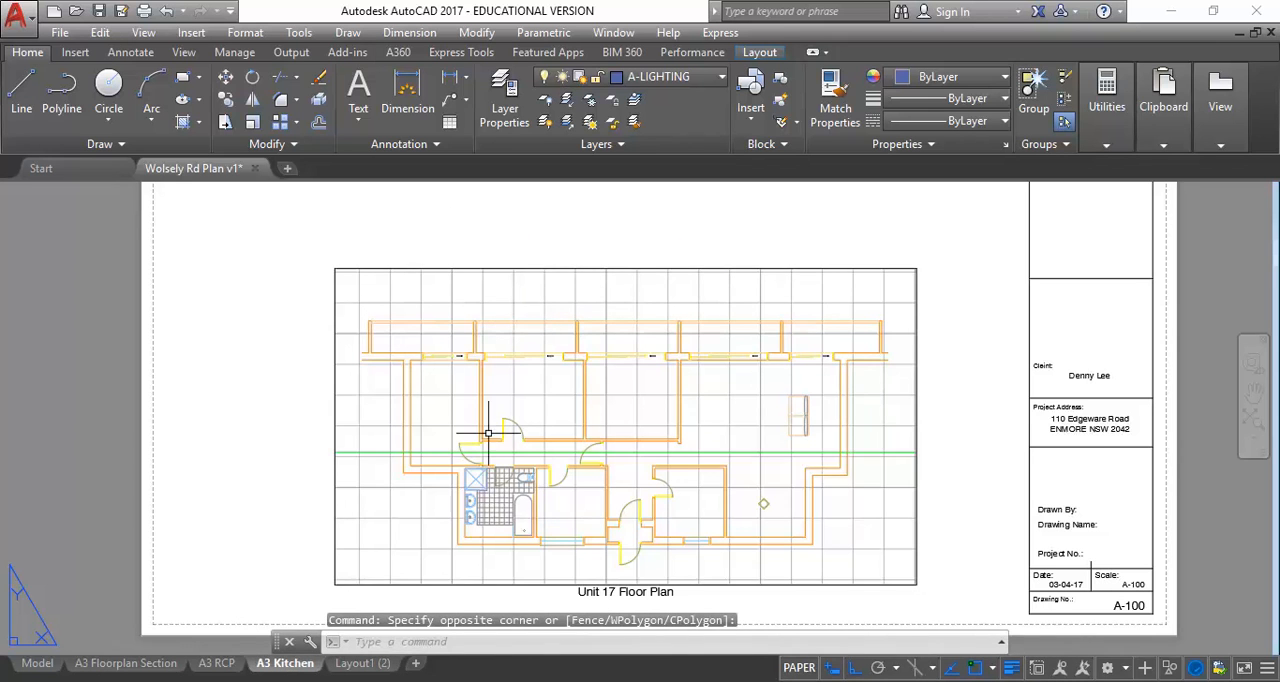
scroll(486, 437, "down", 3)
middle_click_drag(457, 434, 437, 451)
scroll(445, 455, "up", 2)
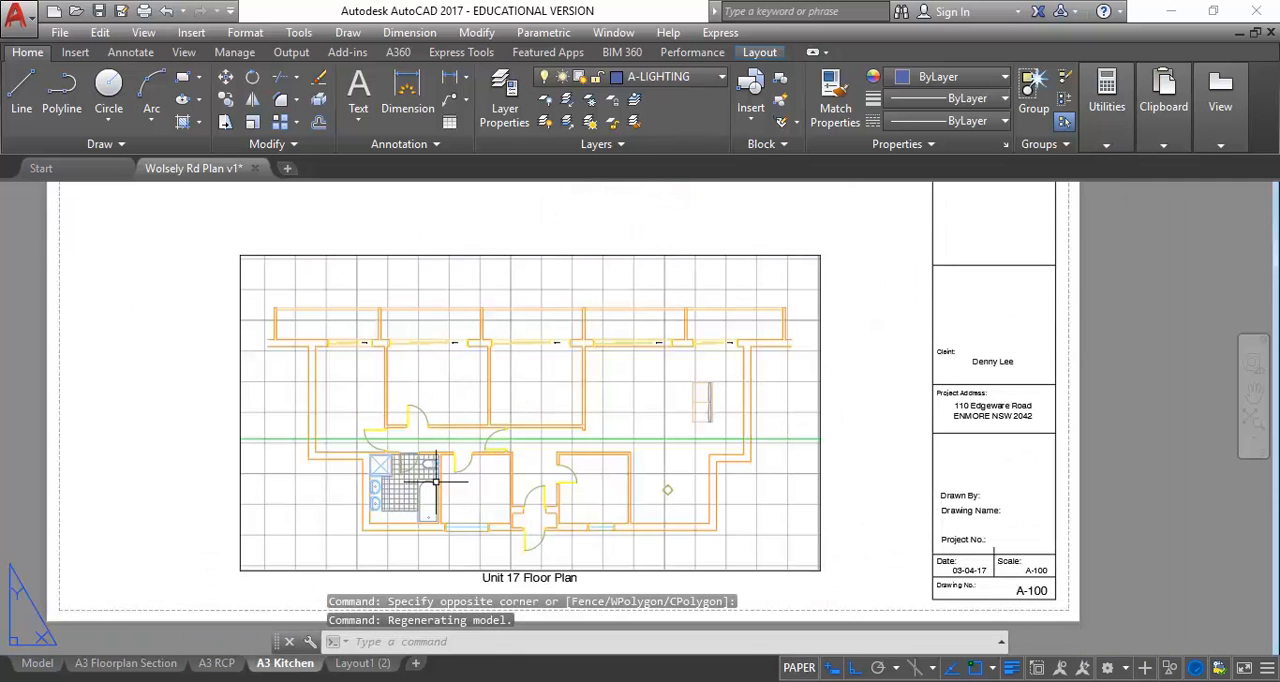
double_click(365, 370)
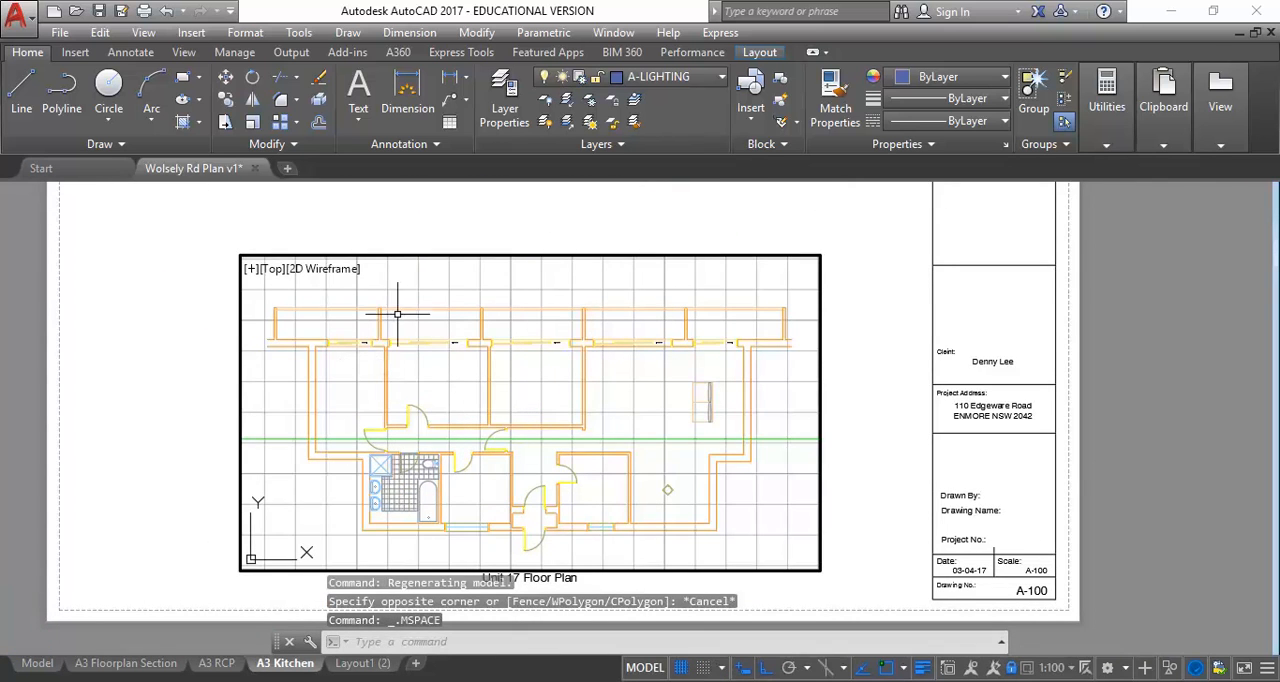
double_click(377, 208)
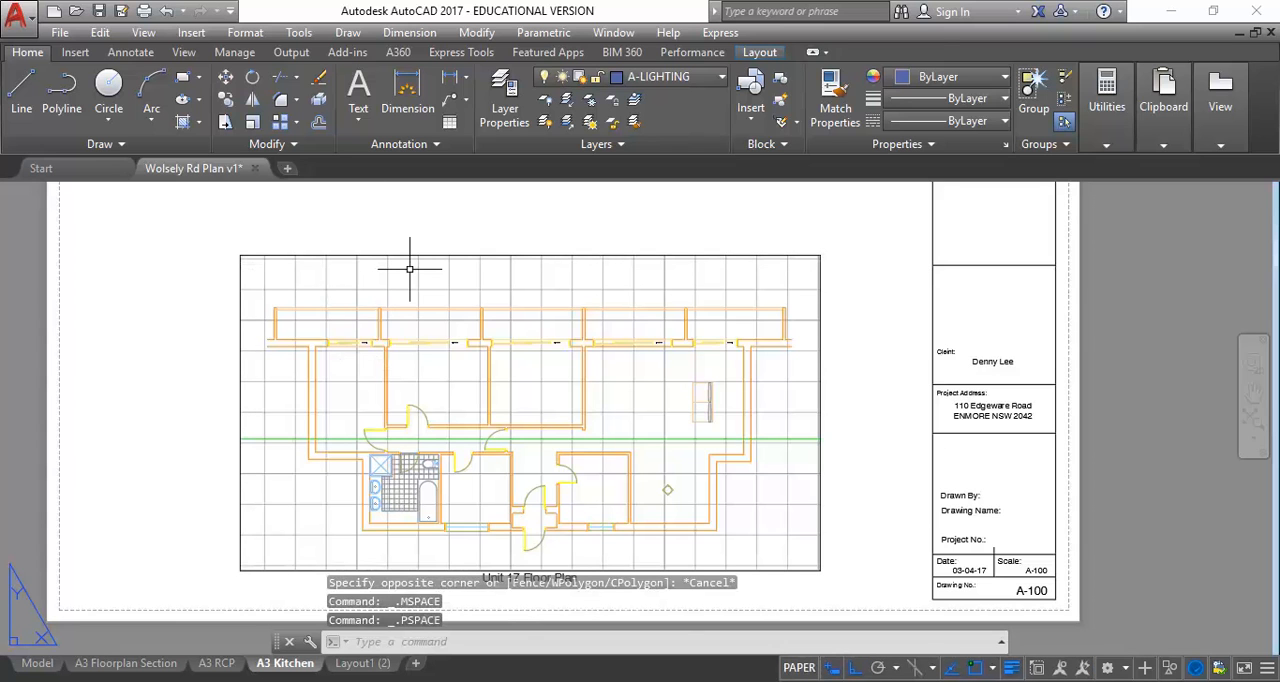
left_click(803, 670)
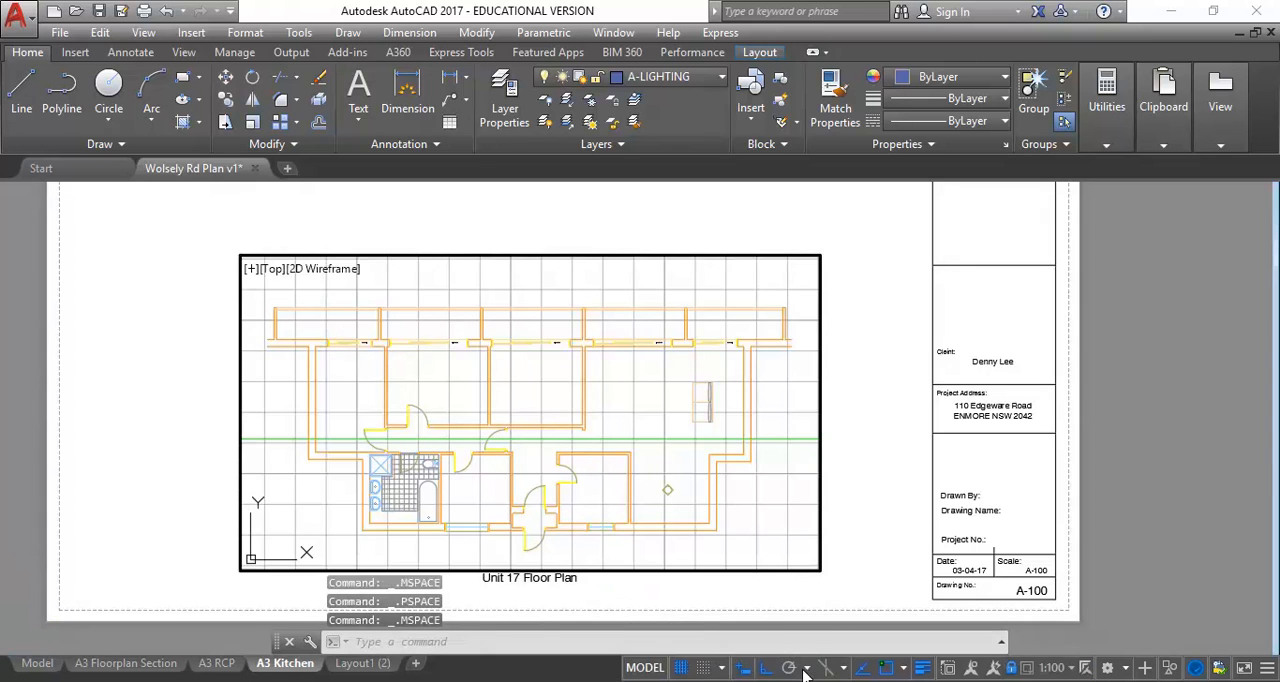
left_click(641, 672)
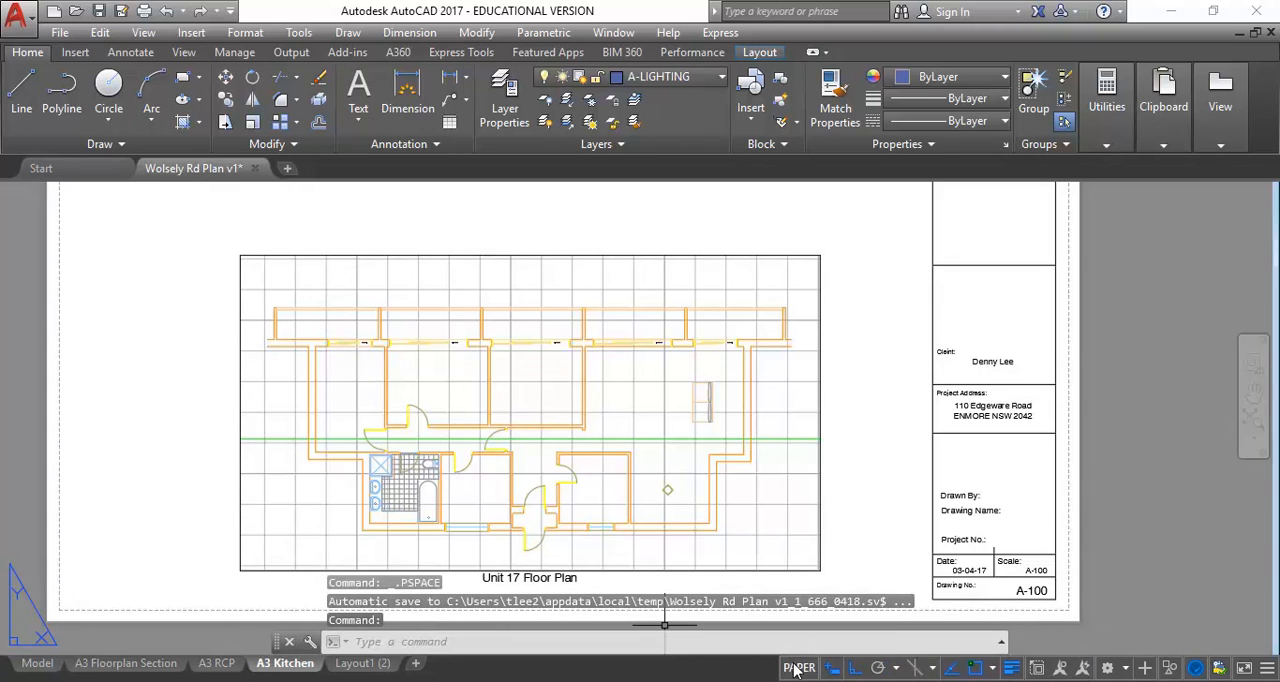
left_click(430, 395)
double_click(430, 395)
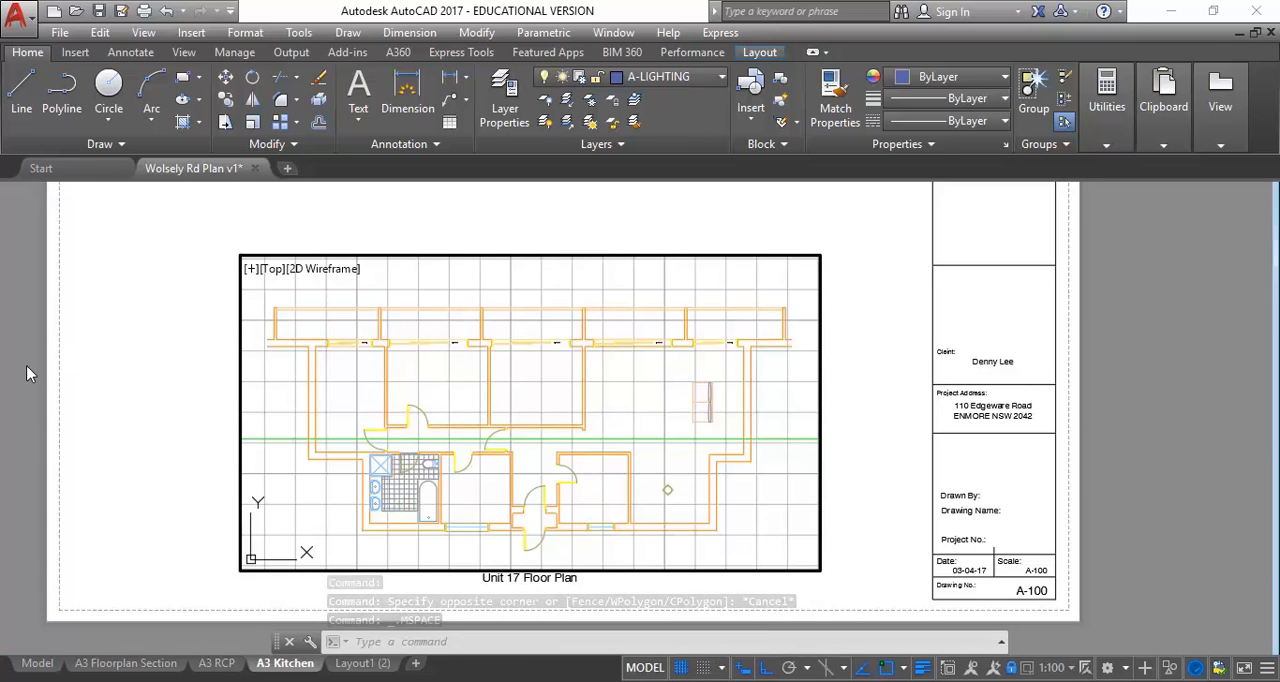
double_click(181, 380)
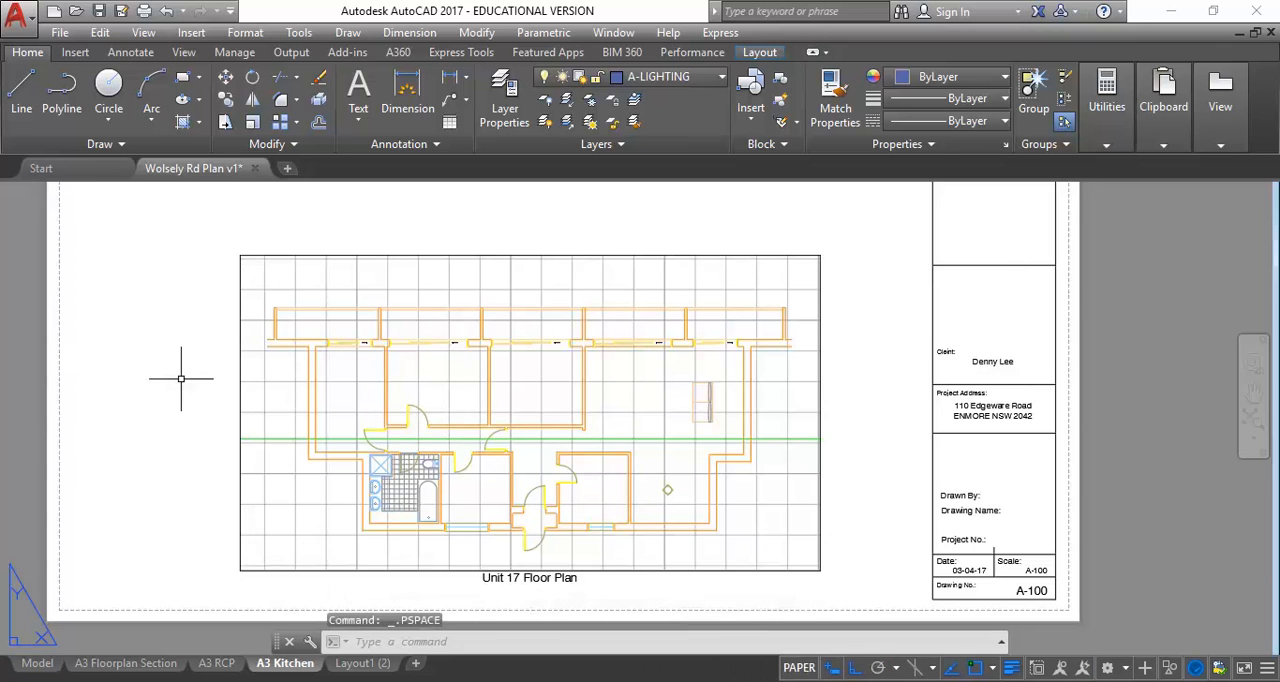
Activate model space in the Unit 17 Floor Plan viewport, unlock the viewport and bring the bathroom into it enlarged
left_click(803, 669)
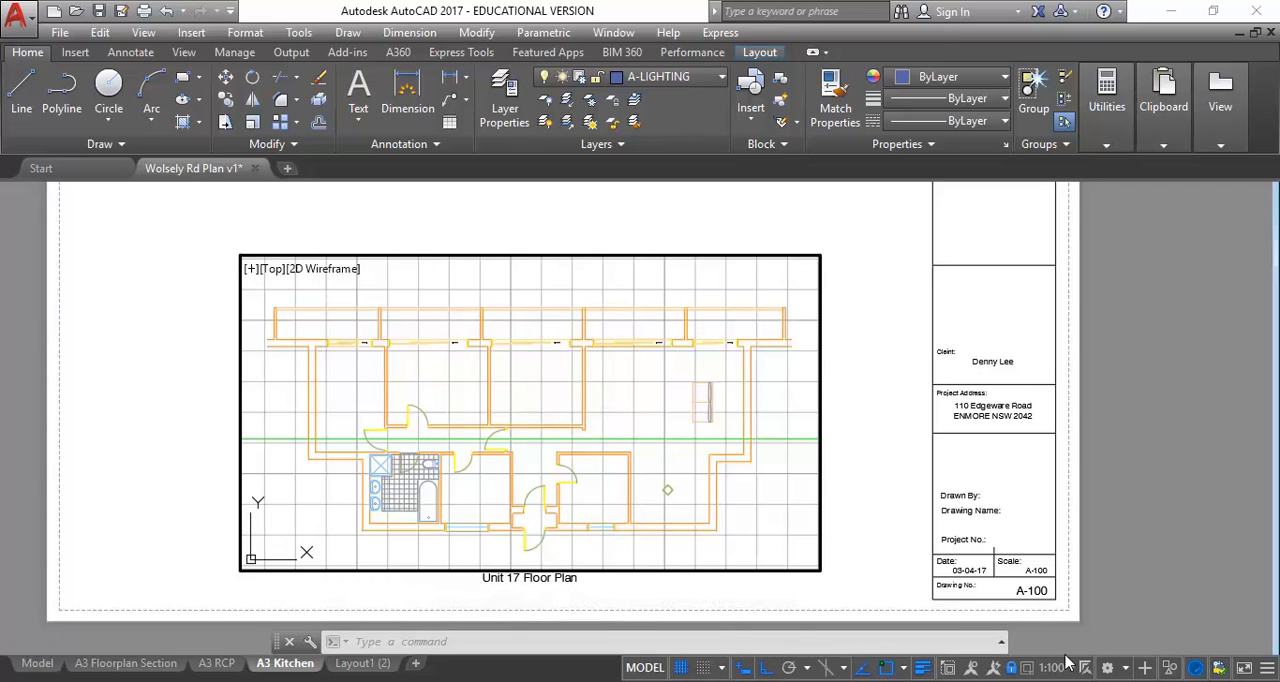
left_click(1012, 668)
scroll(654, 511, "up", 3)
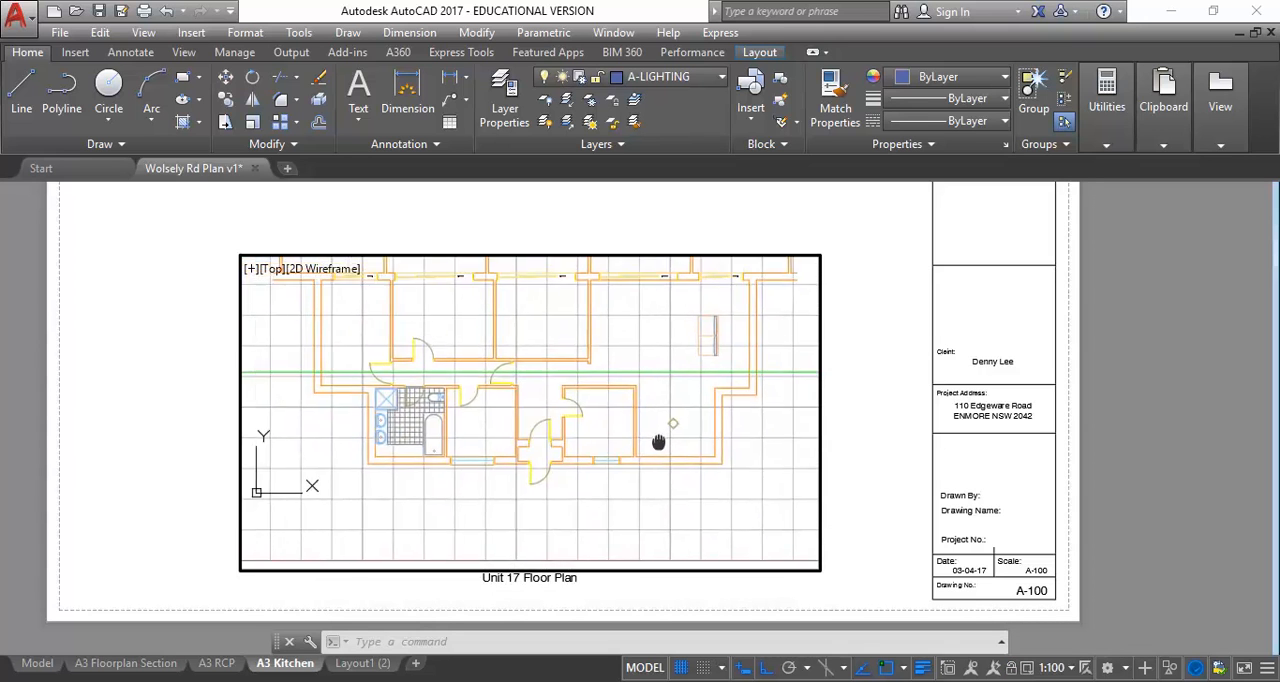
scroll(680, 439, "up", 1)
scroll(625, 425, "up", 1)
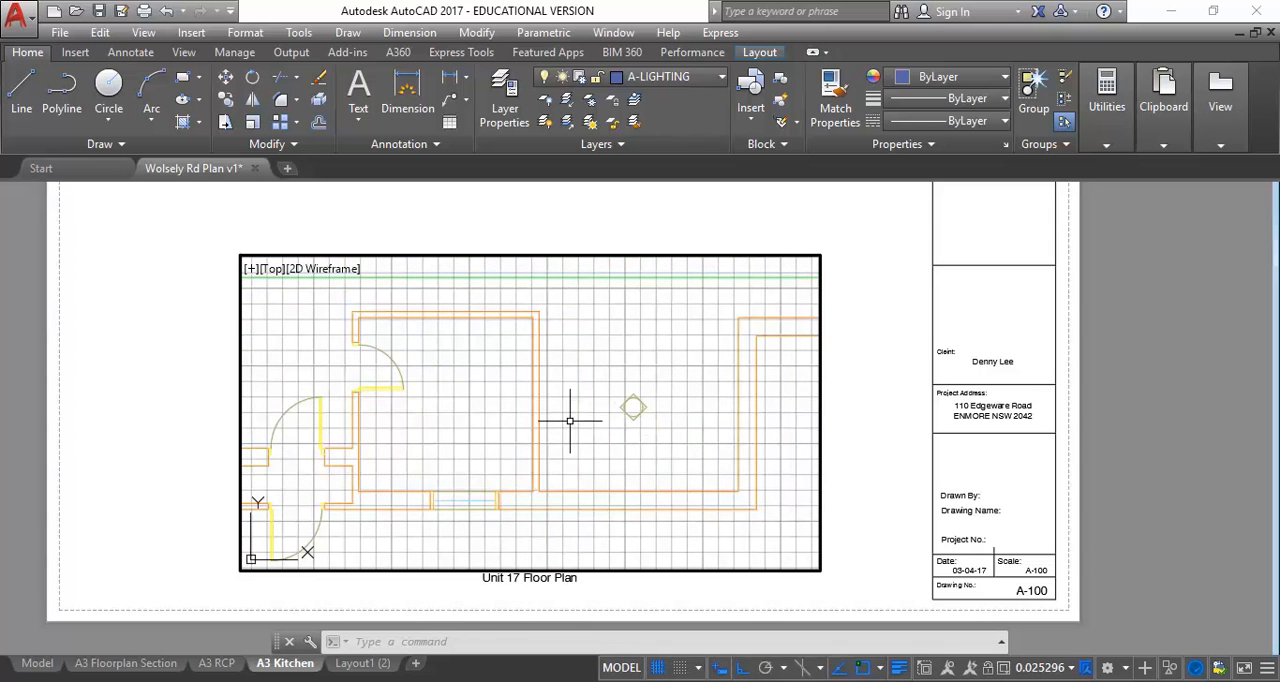
middle_click_drag(373, 394, 872, 444)
middle_click_drag(512, 447, 544, 431)
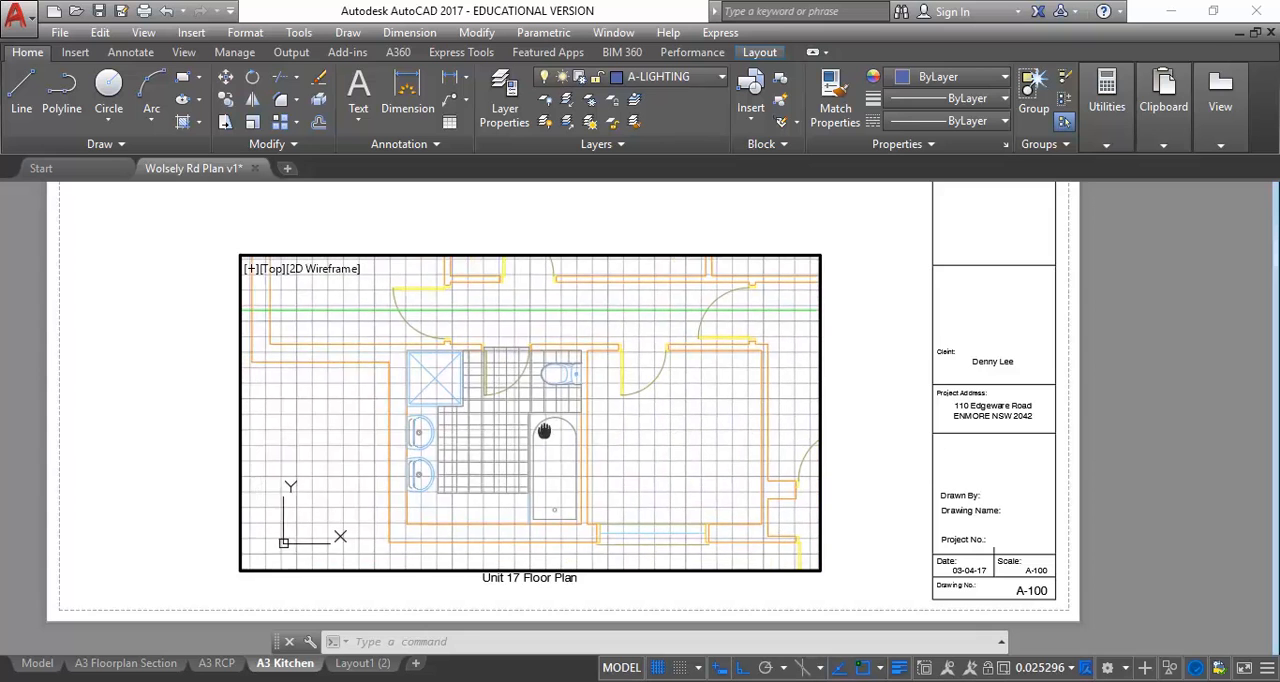
middle_click_drag(352, 451, 364, 445)
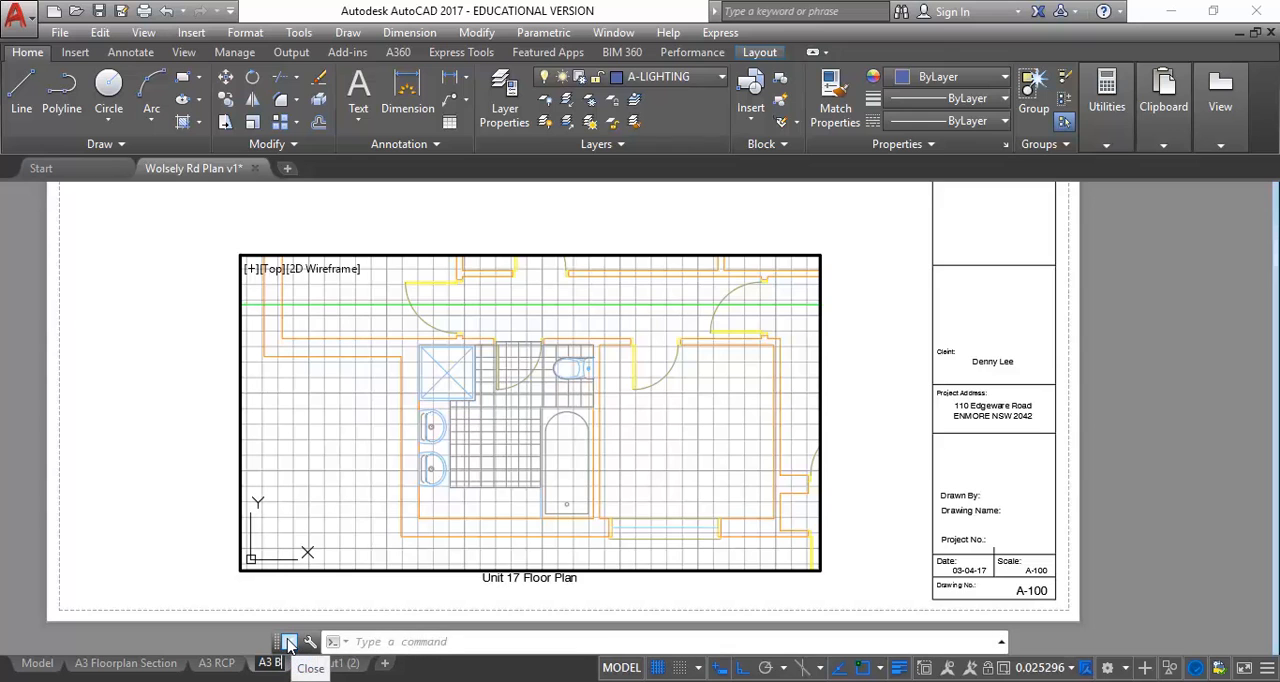
Rename the A3 Kitchen layout as "A3 Bathrrom"
type("athroom")
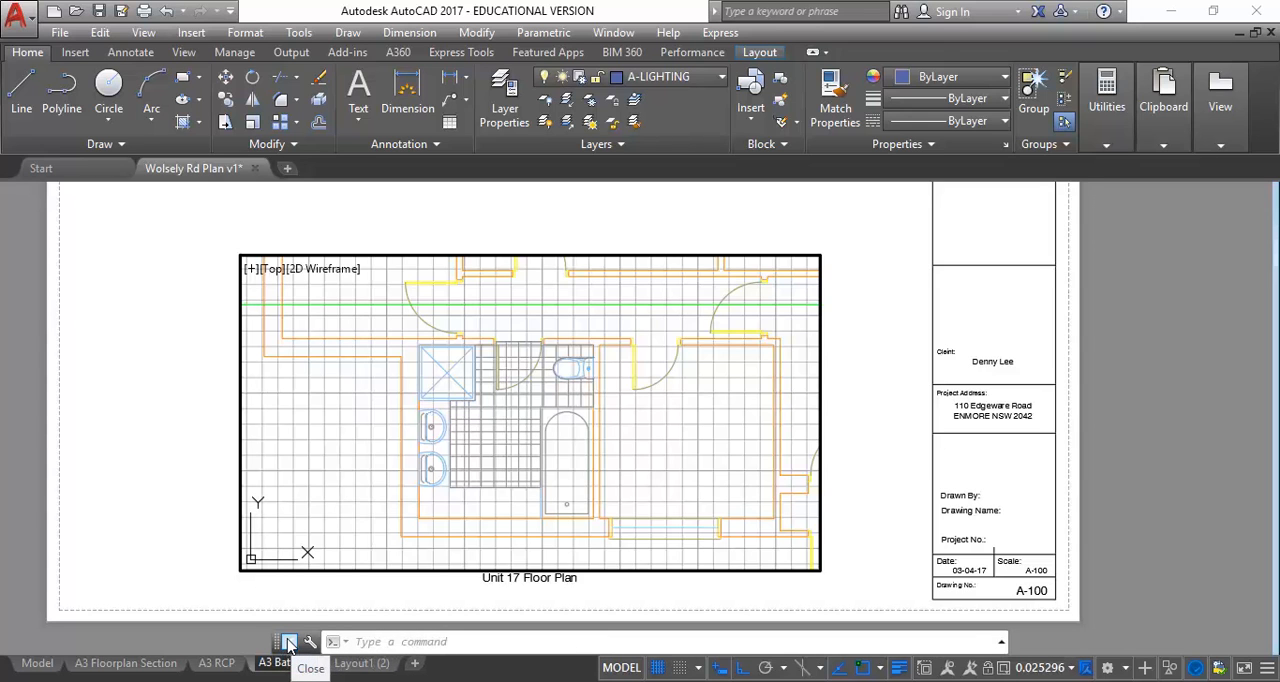
key("Return")
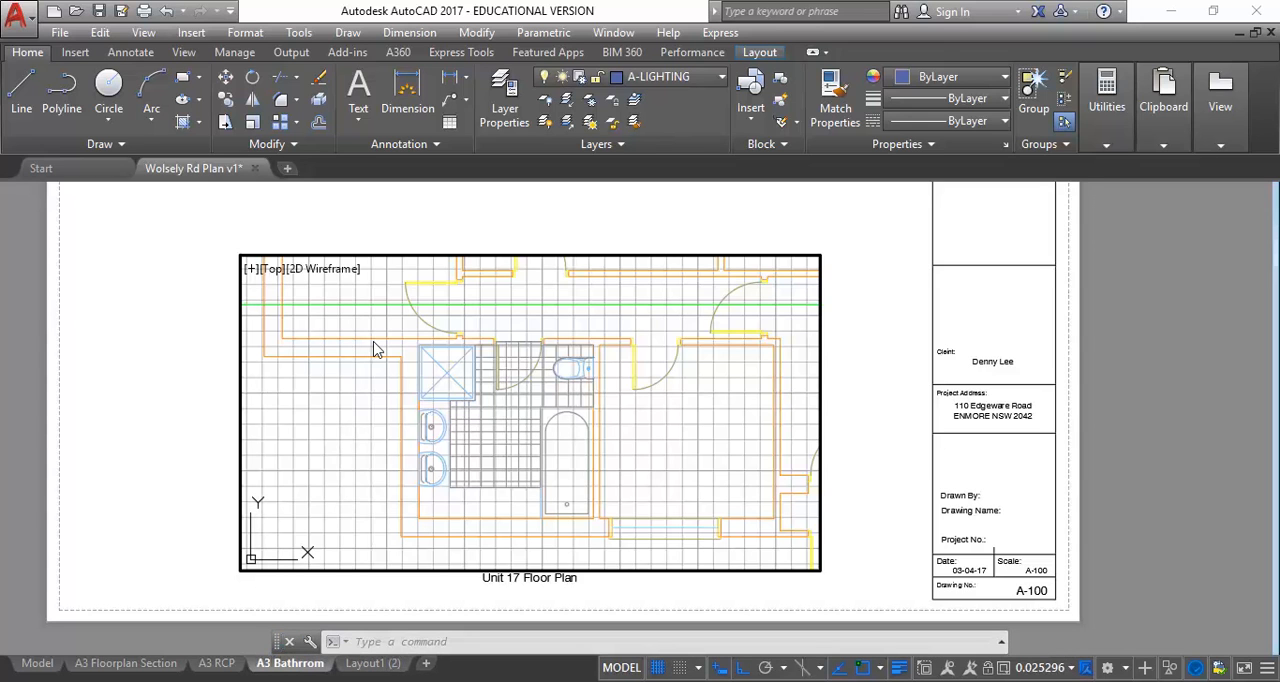
left_click(304, 471)
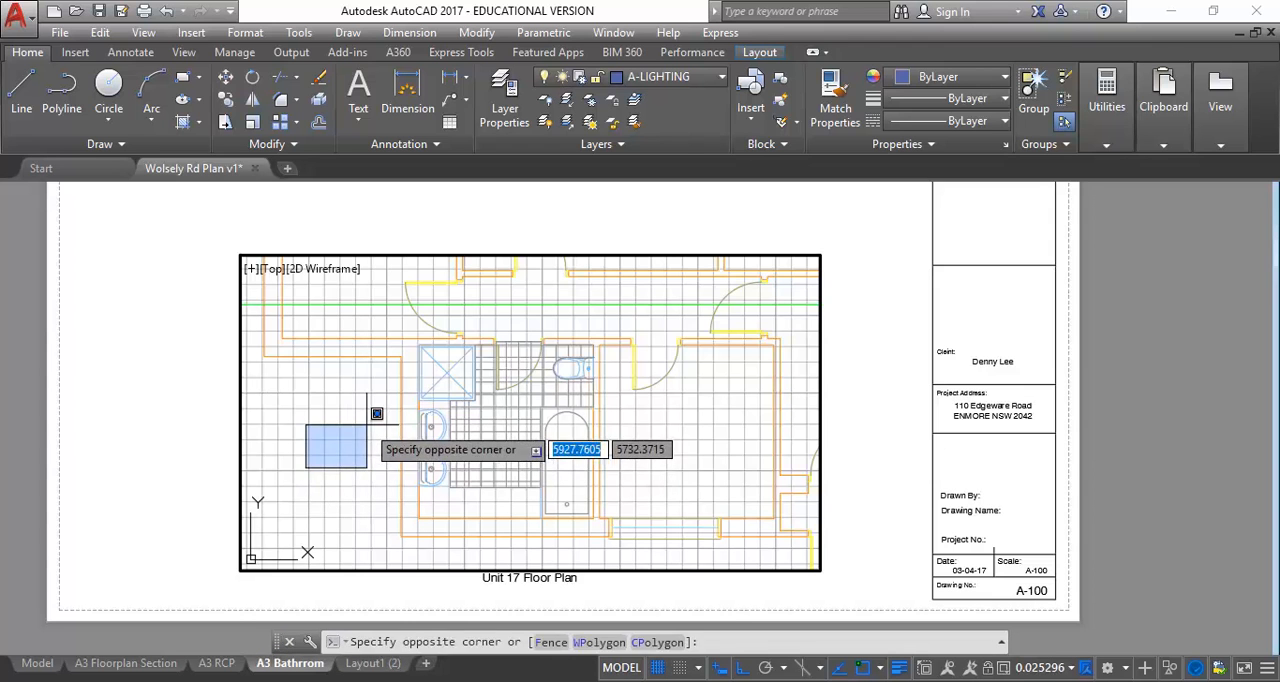
left_click(366, 425)
Enlarge the bathroom to fill the floor plan viewport and turn off the grid display
middle_click_drag(337, 466, 357, 451)
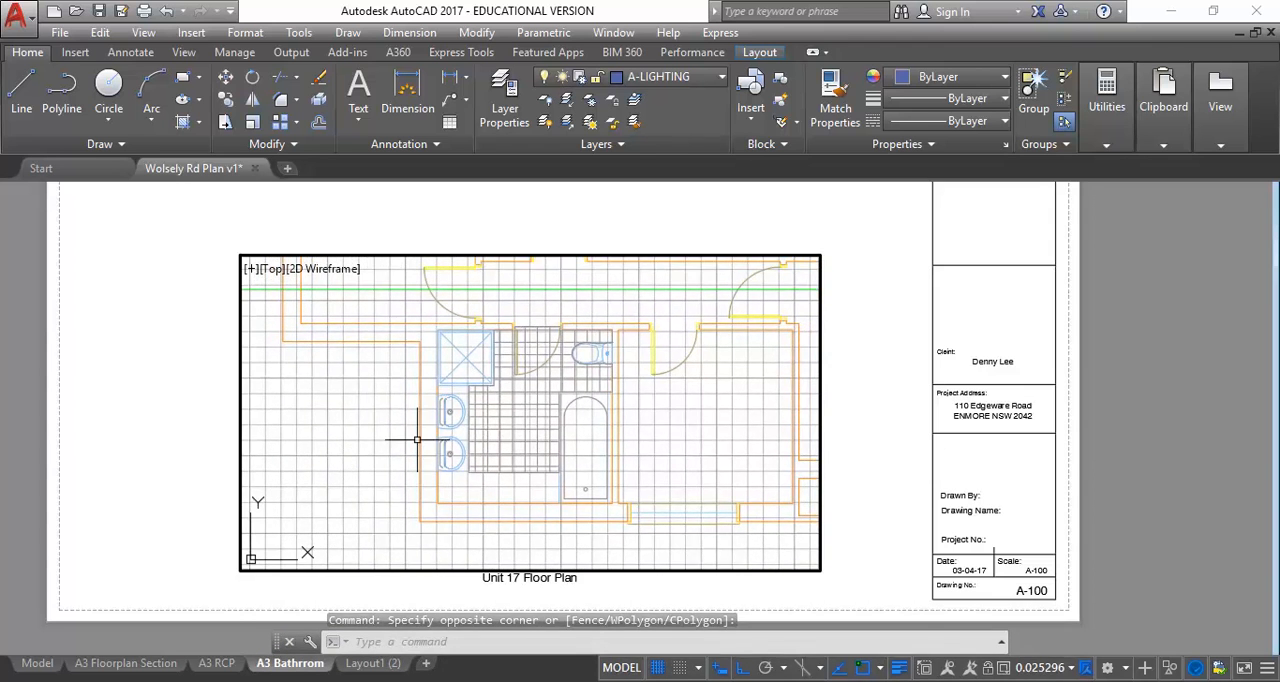
scroll(470, 451, "down", 1)
scroll(478, 449, "up", 1)
scroll(491, 447, "up", 4)
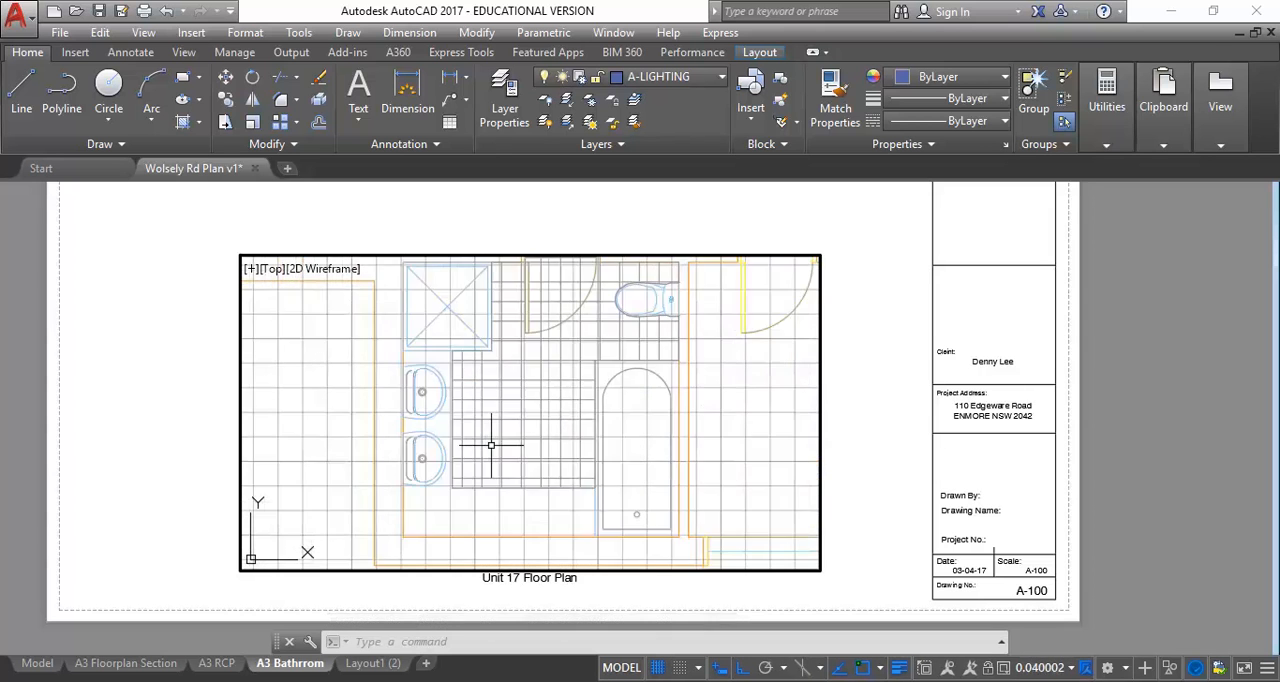
scroll(491, 447, "down", 2)
mouse_move(506, 430)
middle_mouse_down()
mouse_move(476, 418)
mouse_move(523, 421)
middle_mouse_up()
scroll(476, 418, "down", 2)
scroll(490, 419, "up", 2)
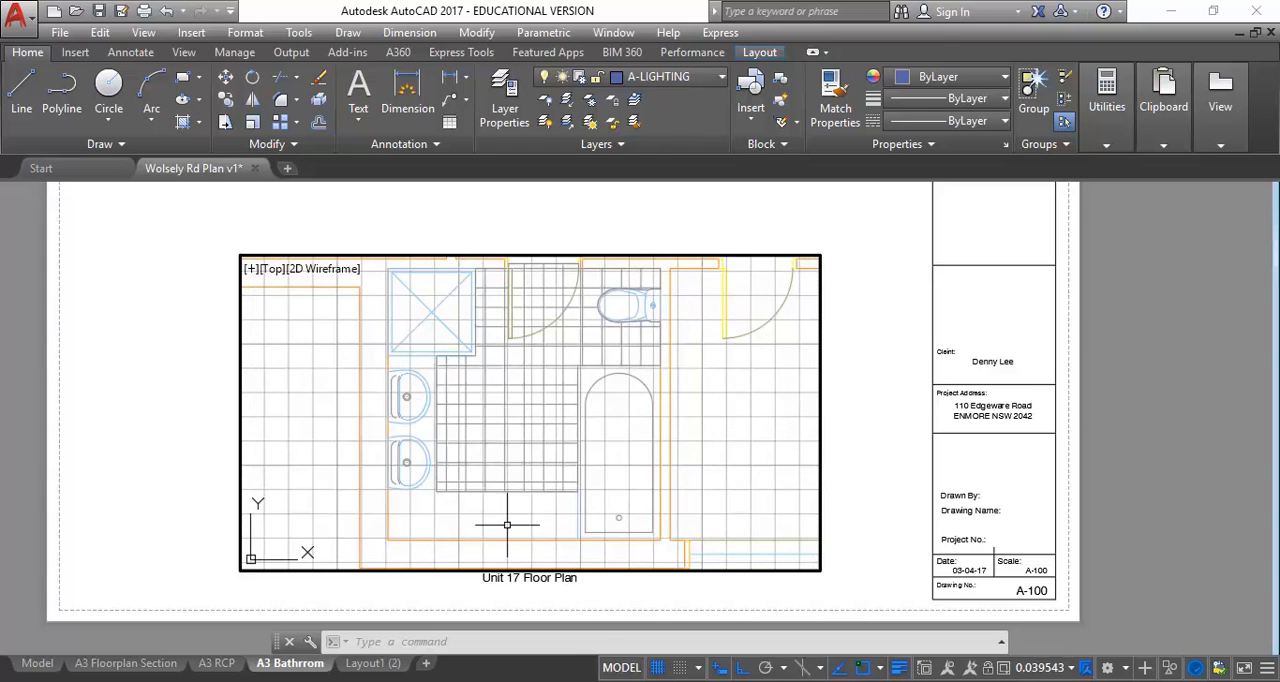
left_click(659, 669)
left_click(659, 669)
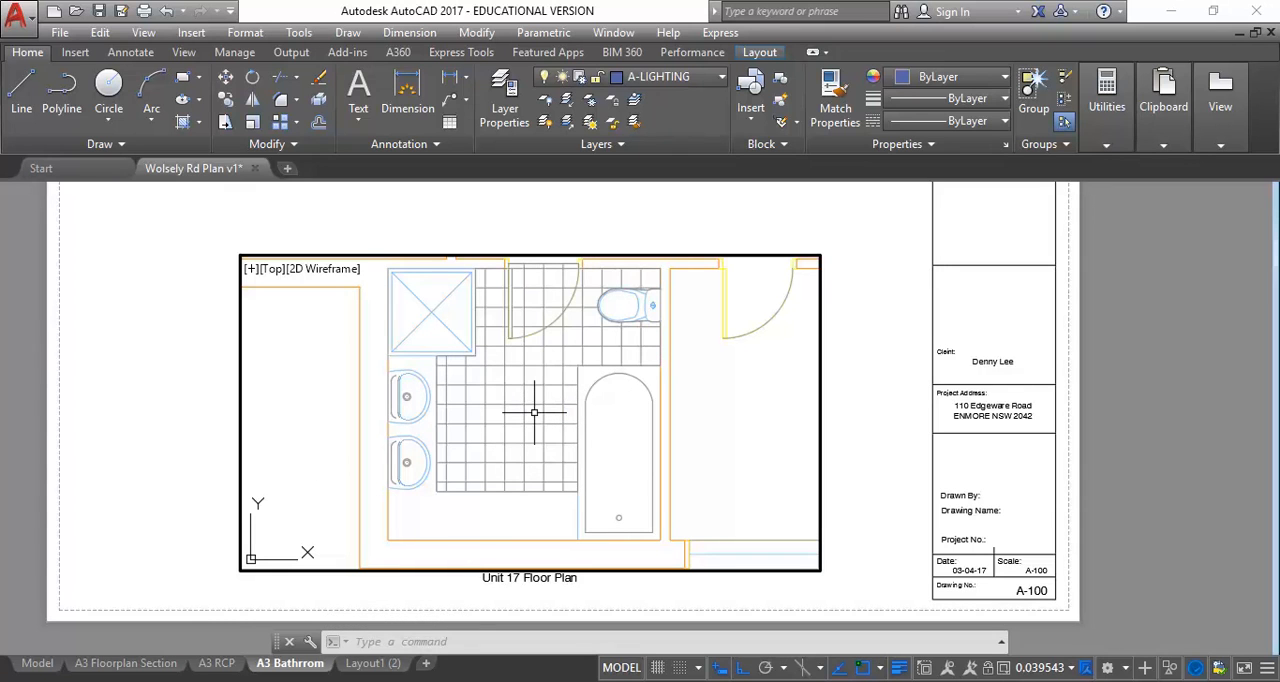
Set the bathroom viewport's scale to 1:20 and reposition the plan to bring the lower bathroom wall into it
left_click(1070, 668)
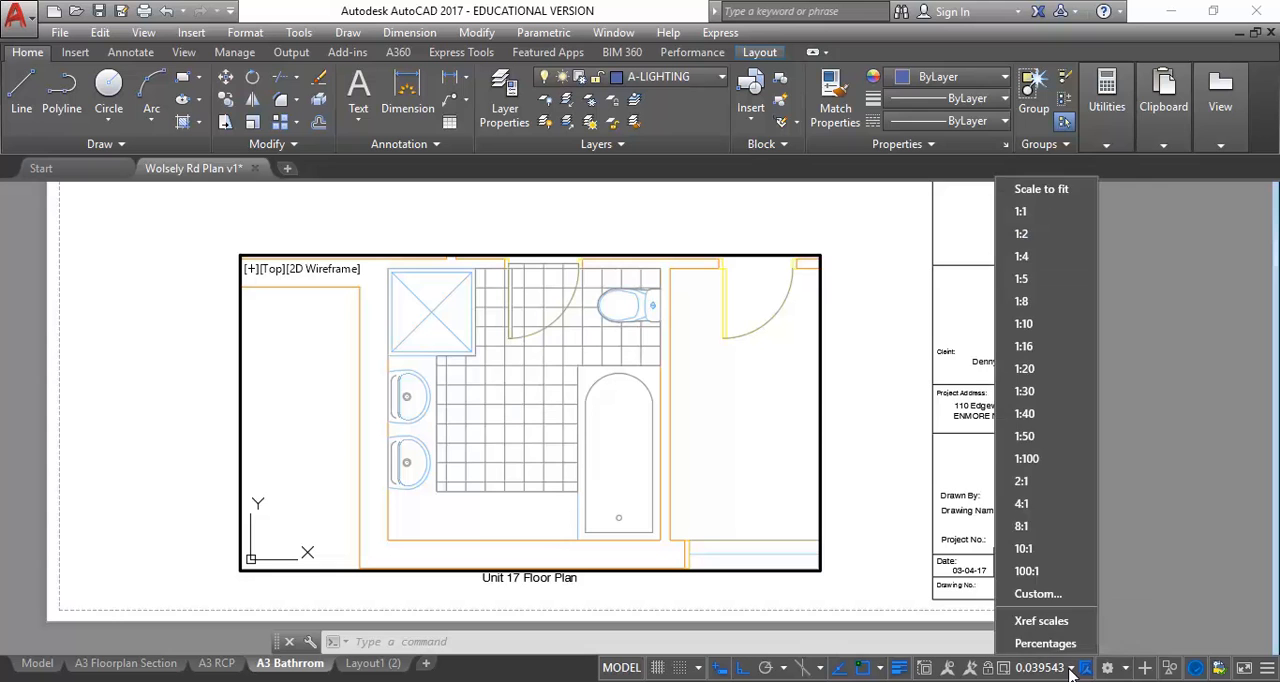
left_click(1026, 368)
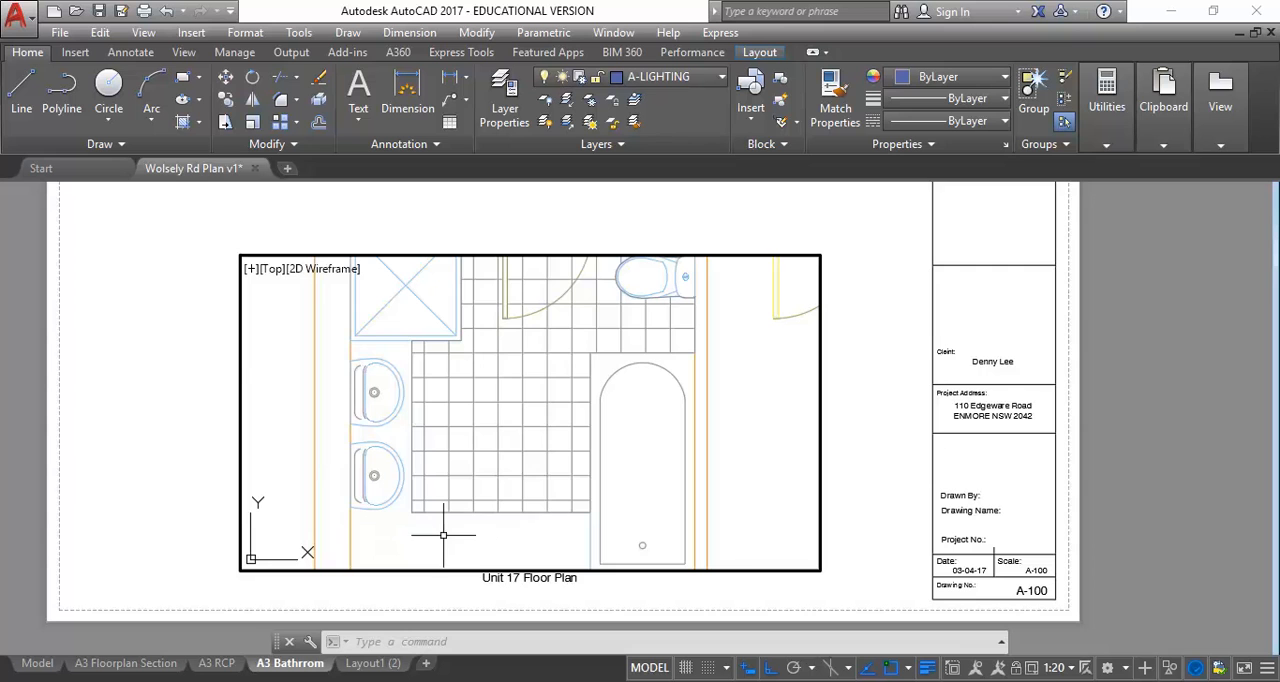
mouse_move(443, 535)
middle_mouse_down()
mouse_move(429, 477)
mouse_move(403, 480)
middle_mouse_up()
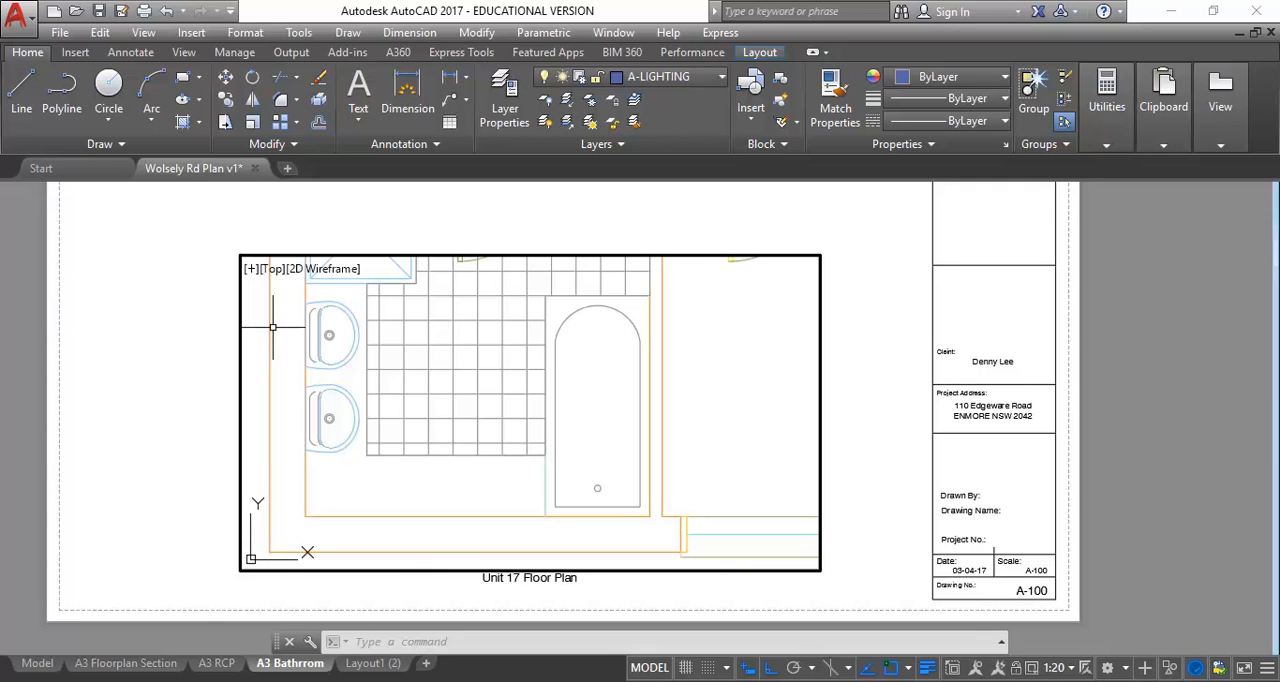
Return to paper space and narrow the bathroom viewport so its right edge sits just past the bathroom's right-hand wall
left_click(650, 668)
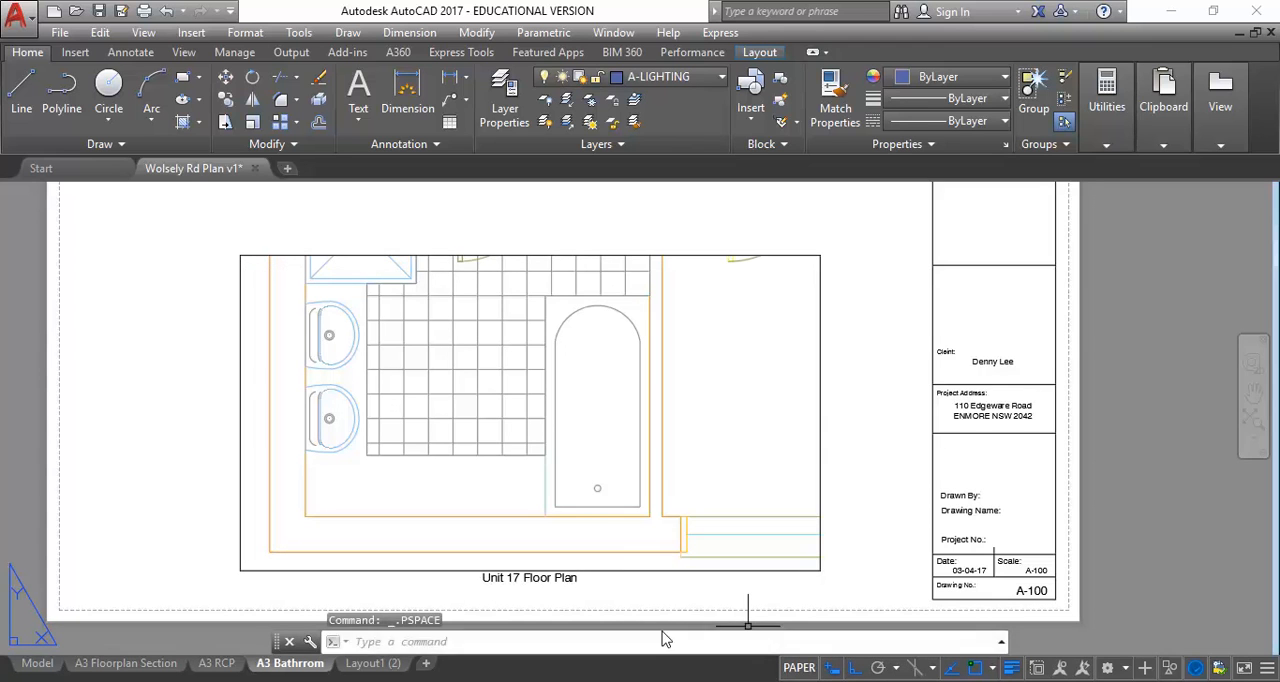
left_click(650, 570)
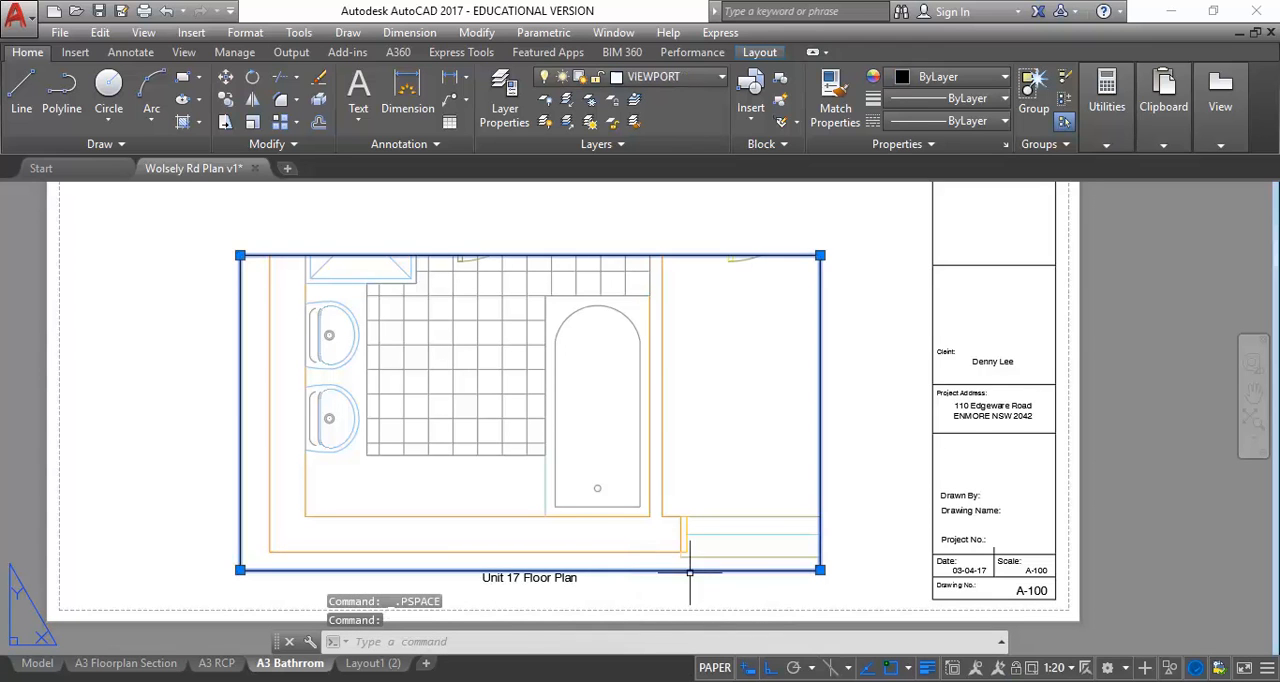
left_click(820, 570)
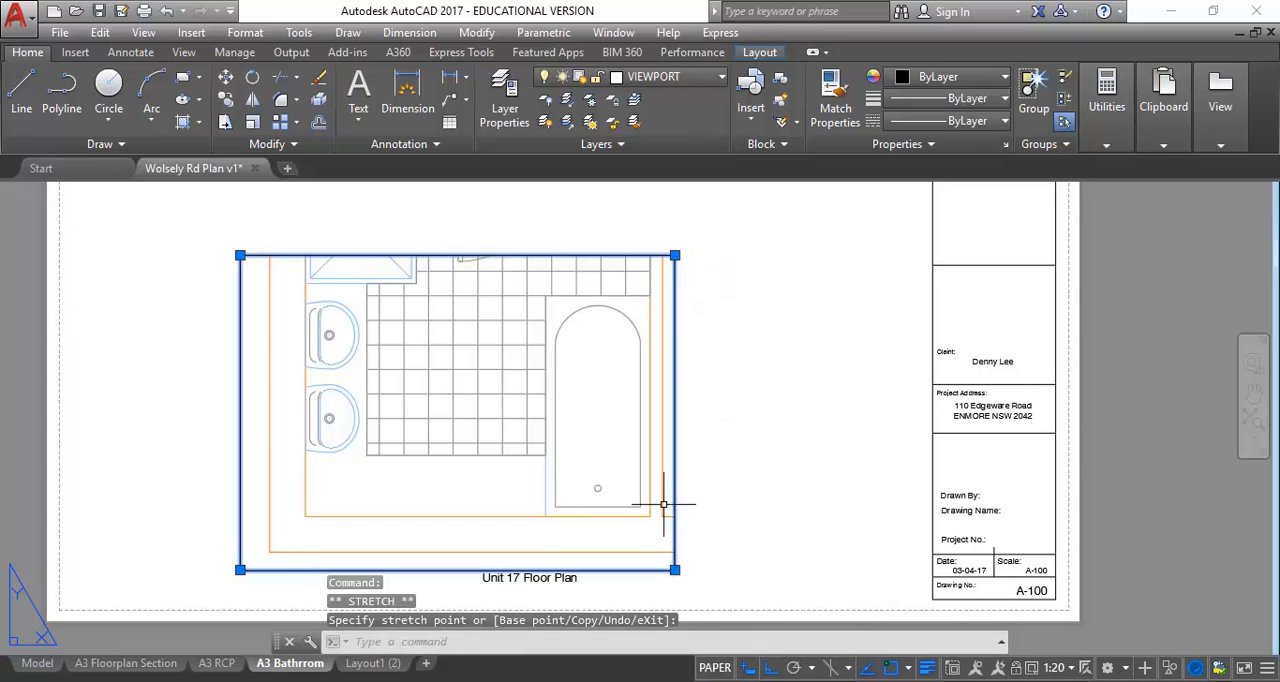
left_click(675, 570)
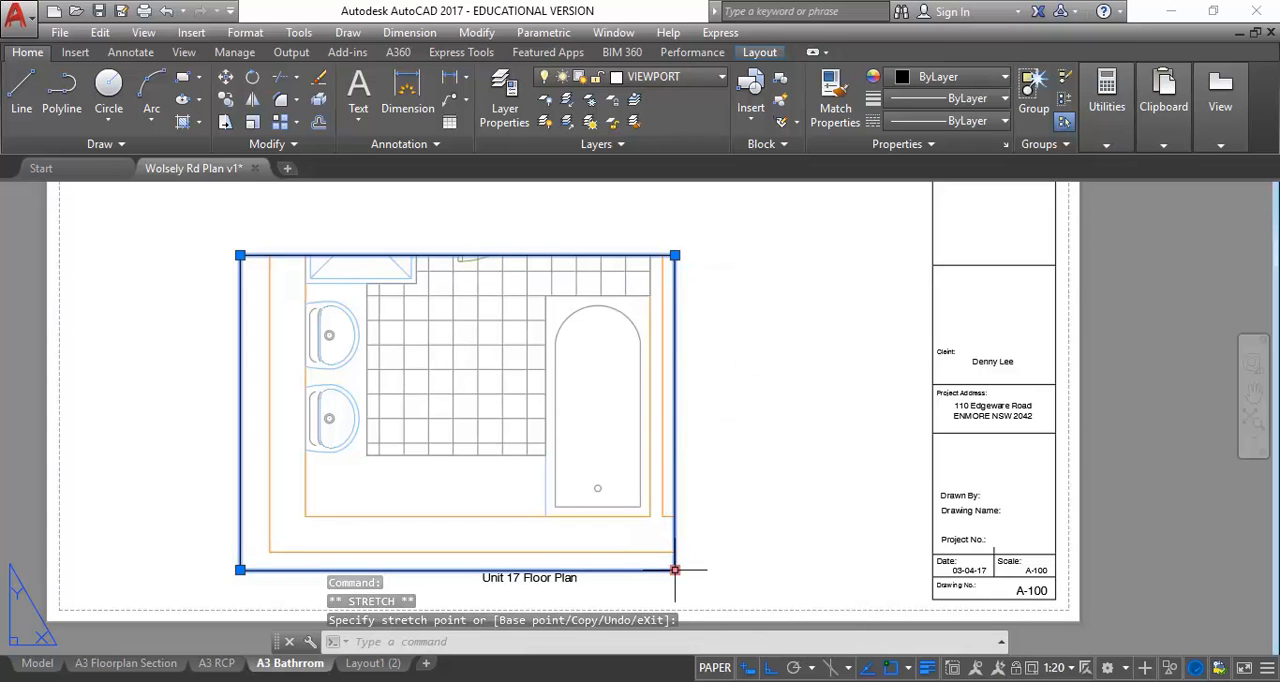
Extend the bathroom viewport's top edge upward to take in the shower, toilet, door and upper bathroom wall
left_click(675, 255)
left_click(675, 197)
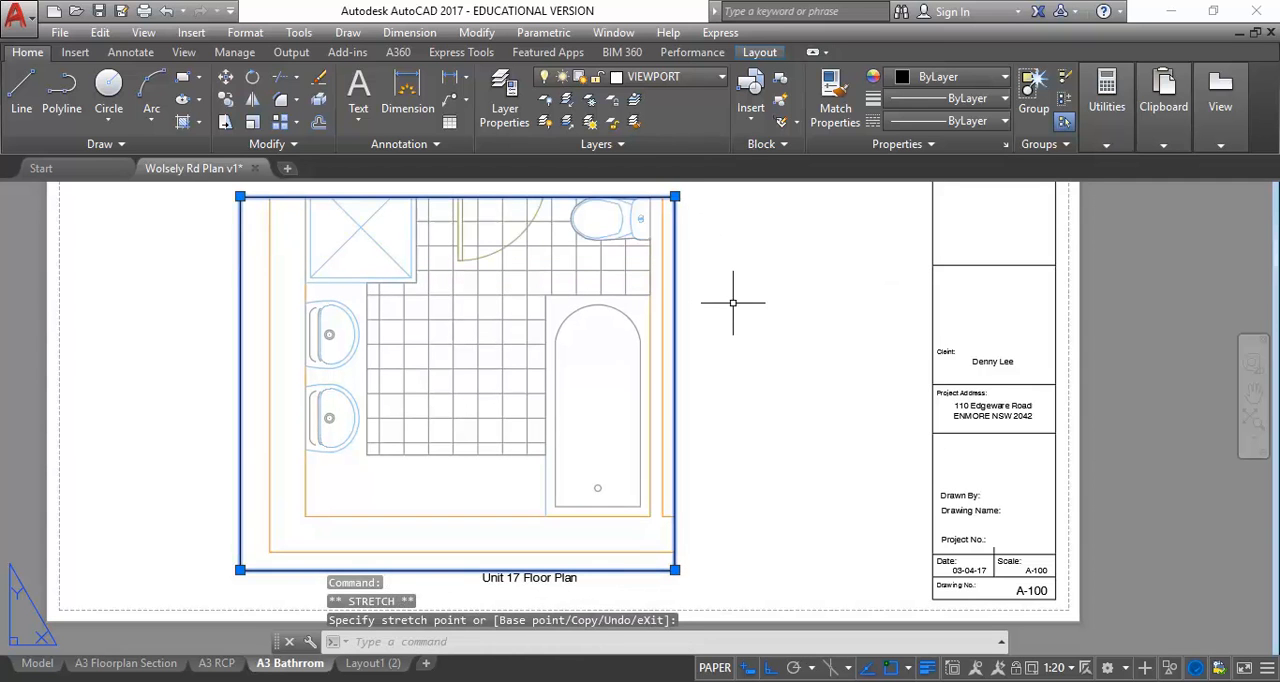
middle_click_drag(748, 244, 776, 334)
left_click(706, 289)
left_click(706, 249)
middle_click_drag(737, 294, 756, 441)
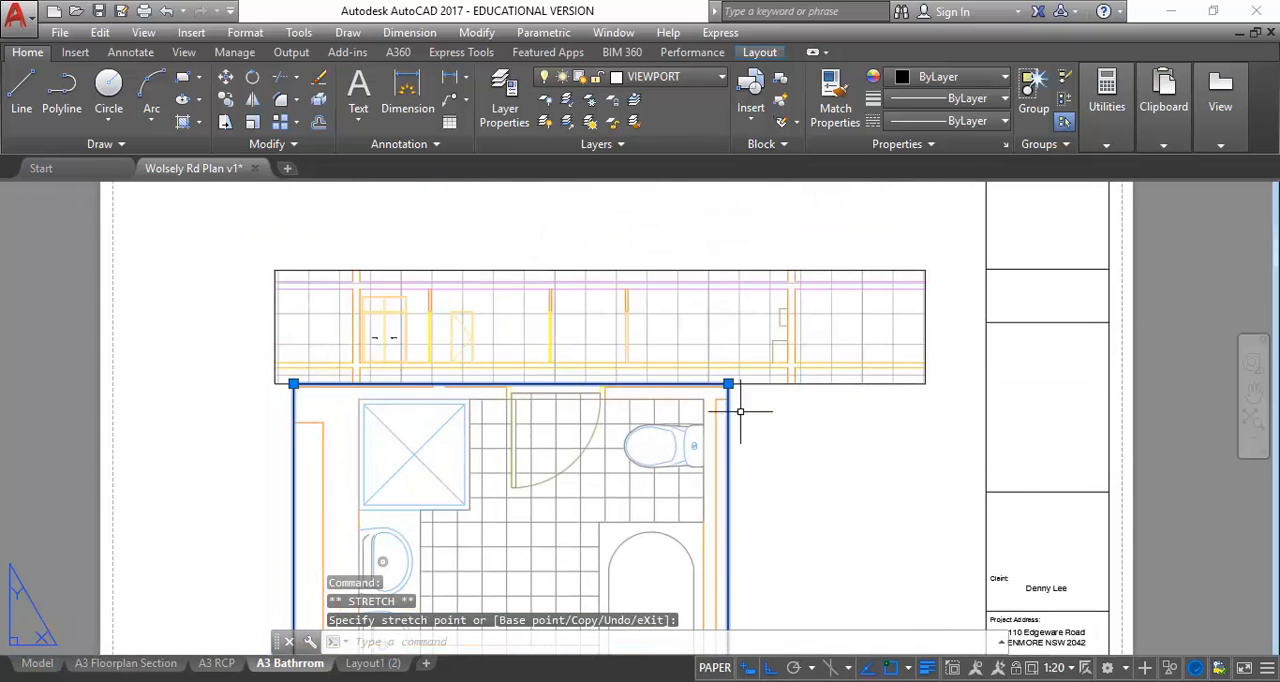
Move the section viewport up the sheet to leave a clear gap above the bathroom viewport
key("Escape")
key("Escape")
left_click(538, 271)
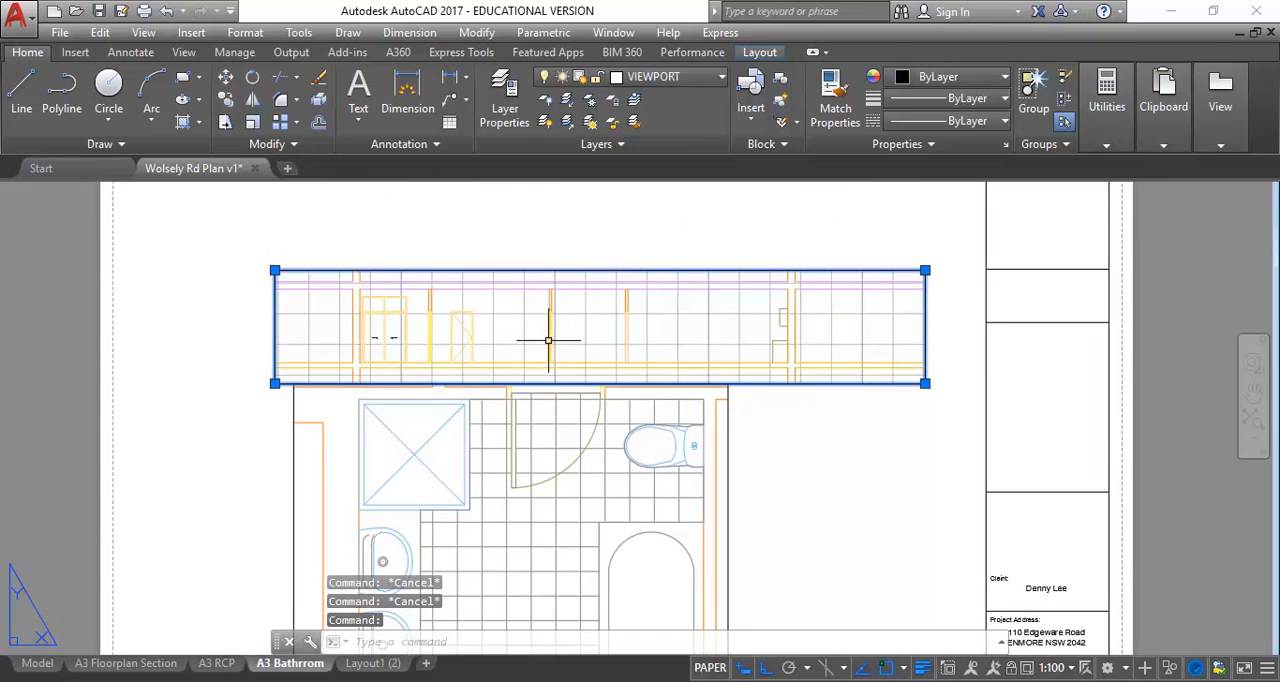
left_click_drag(543, 271, 533, 194)
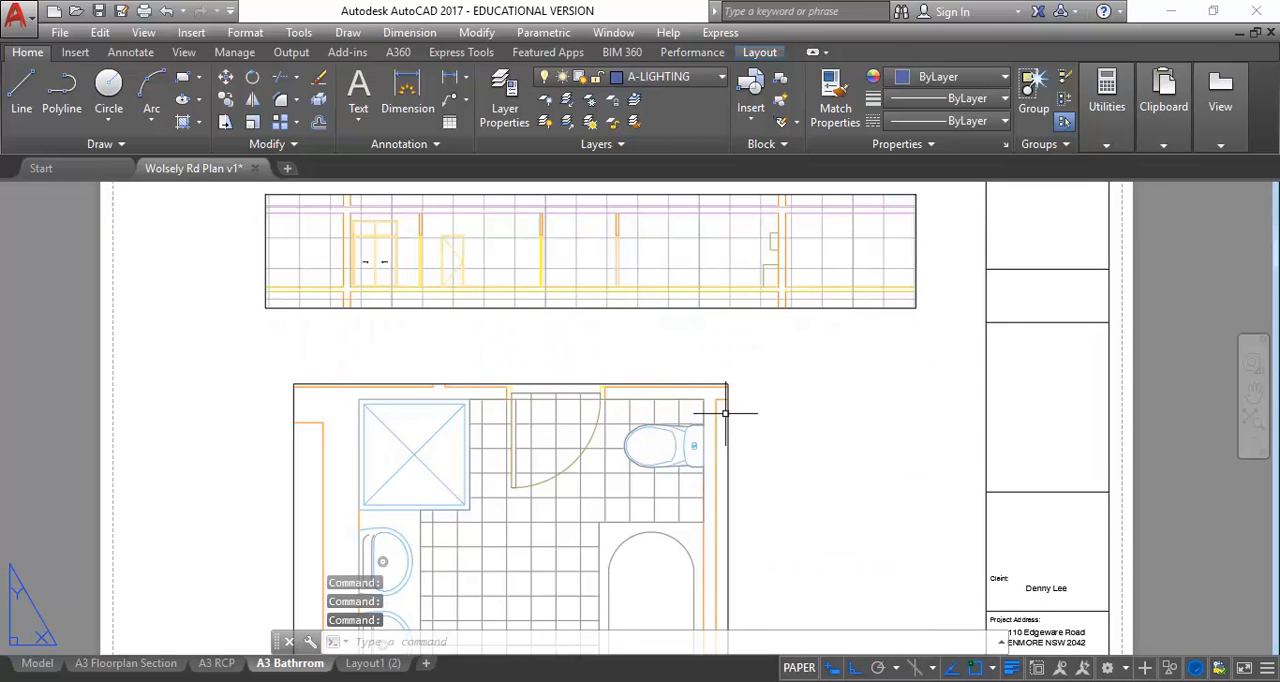
Stretch the bathroom viewport's left edge inward, closer to the outer wall beside the shower
left_click(725, 412)
left_click(729, 423)
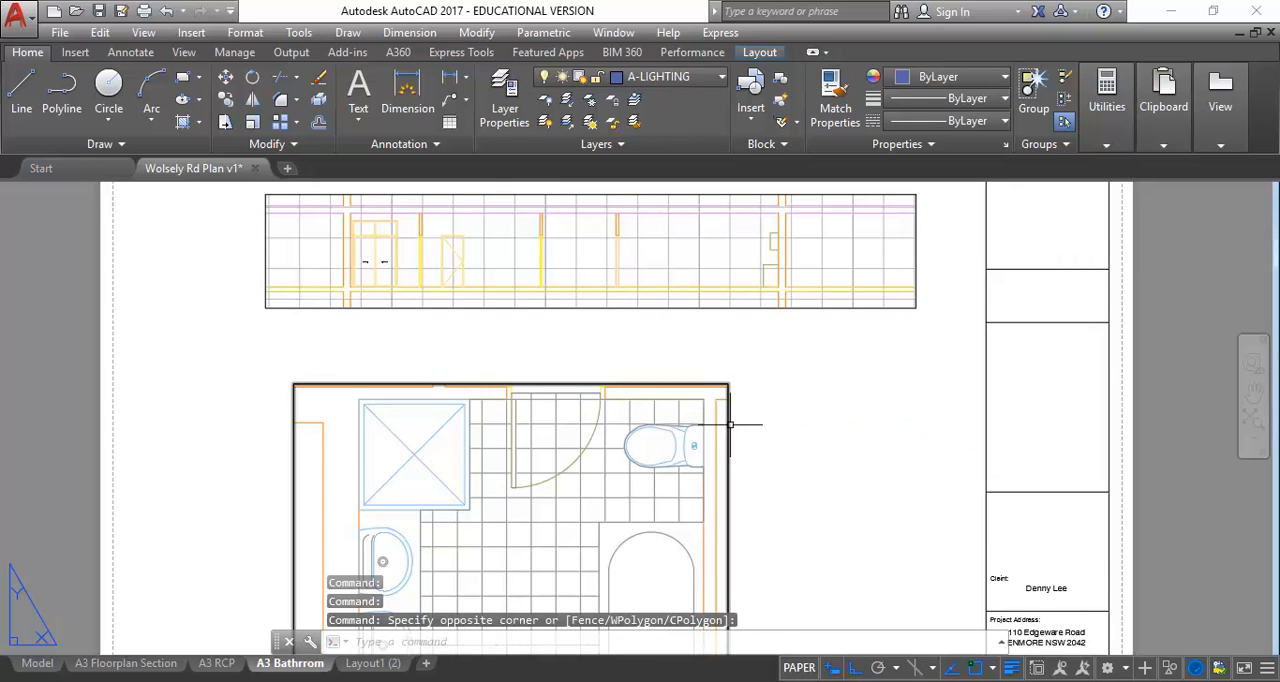
scroll(294, 405, "up", 2)
scroll(336, 364, "up", 2)
scroll(267, 368, "up", 3)
left_click(240, 381)
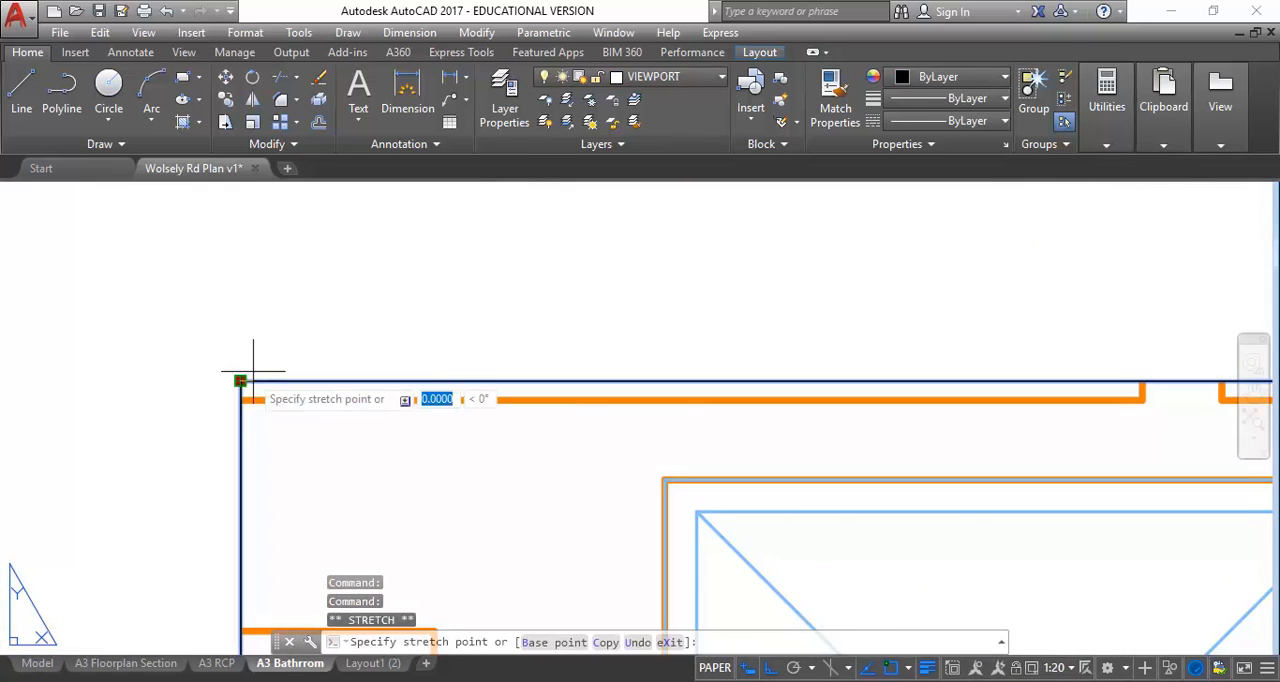
left_click(349, 330)
Adjust the bathroom viewport's top edge to sit just above the upper wall line, cropping out the neighbouring door swing
left_click(349, 380)
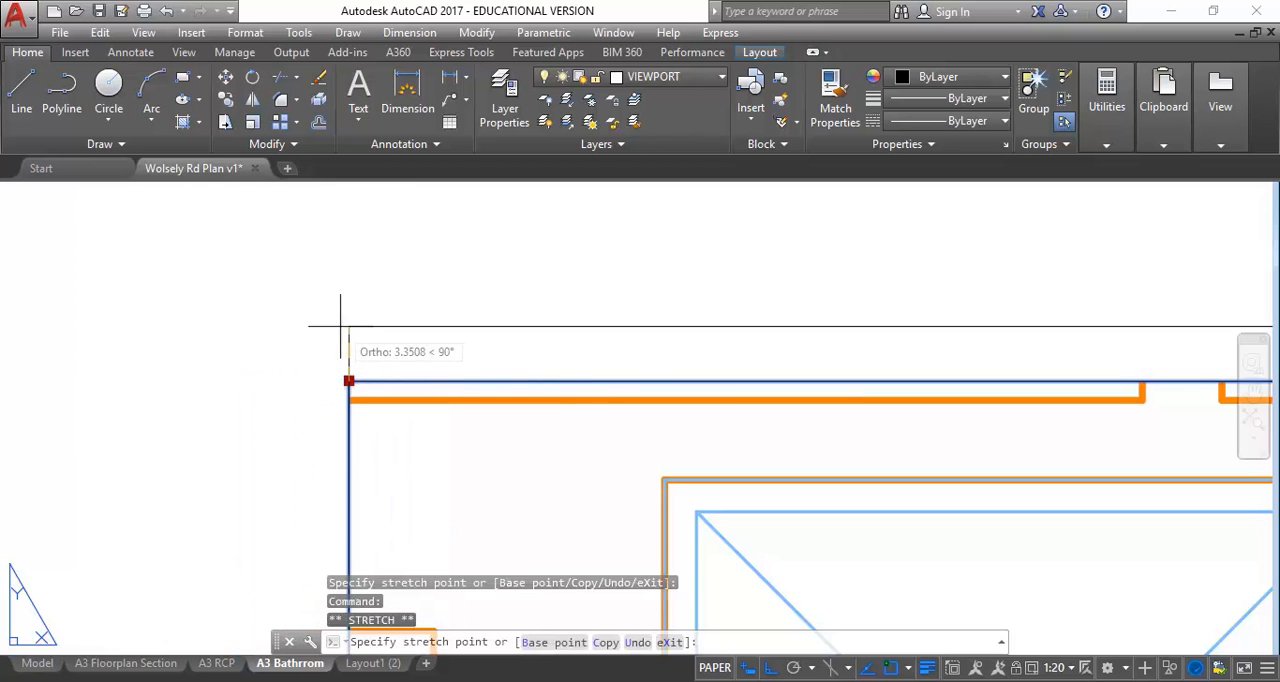
left_click(318, 330)
scroll(400, 330, "up", 2)
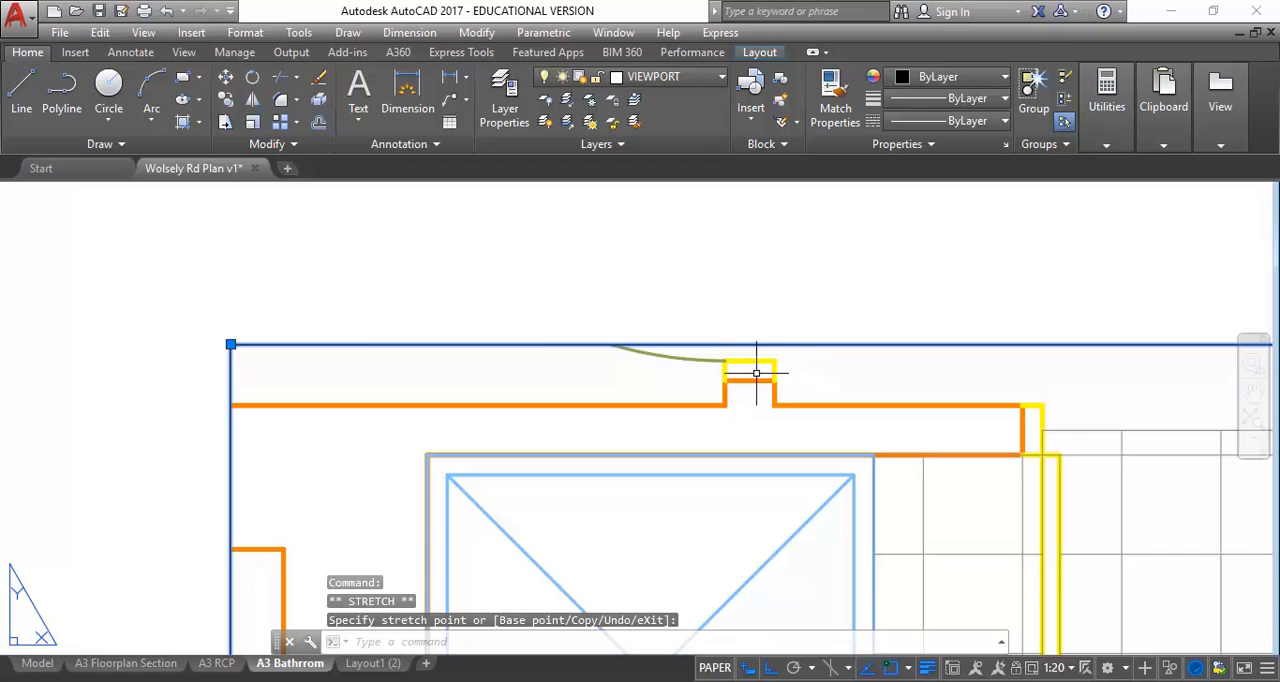
left_click(230, 344)
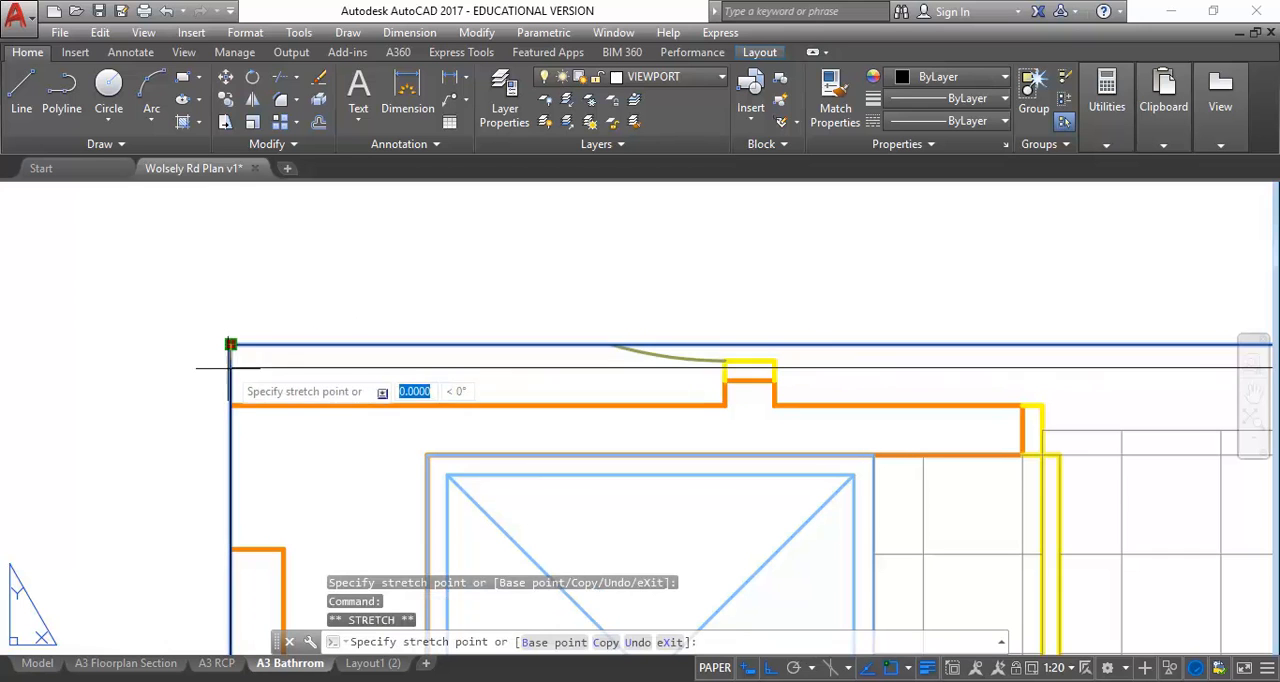
left_click(250, 384)
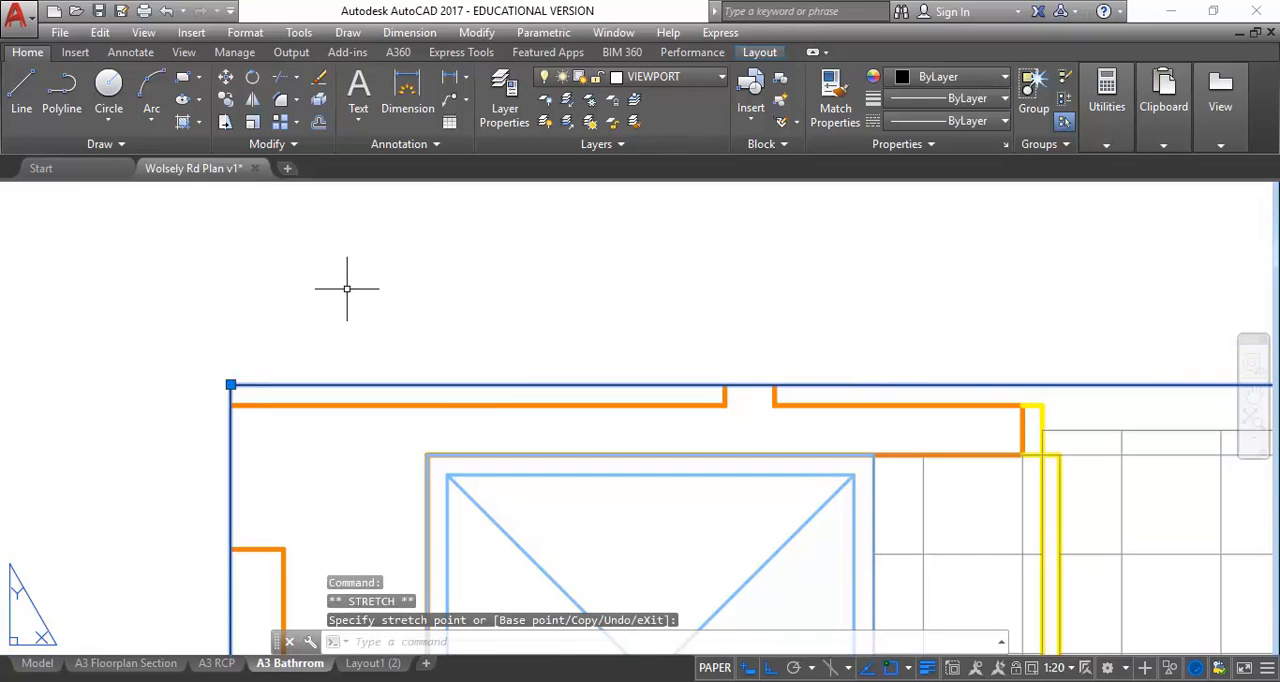
Stretch the bathroom viewport's right edge inward to sit just outside the wall behind the toilet, and clear the selection
scroll(352, 285, "down", 2)
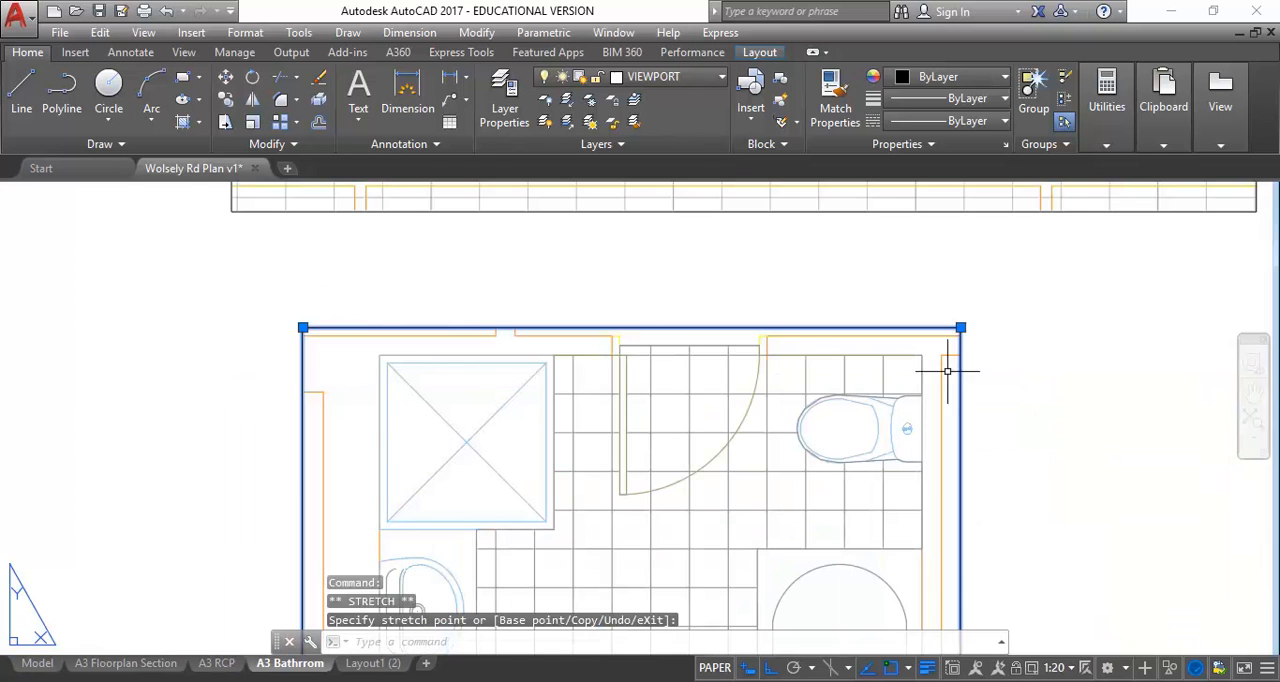
scroll(937, 371, "up", 3)
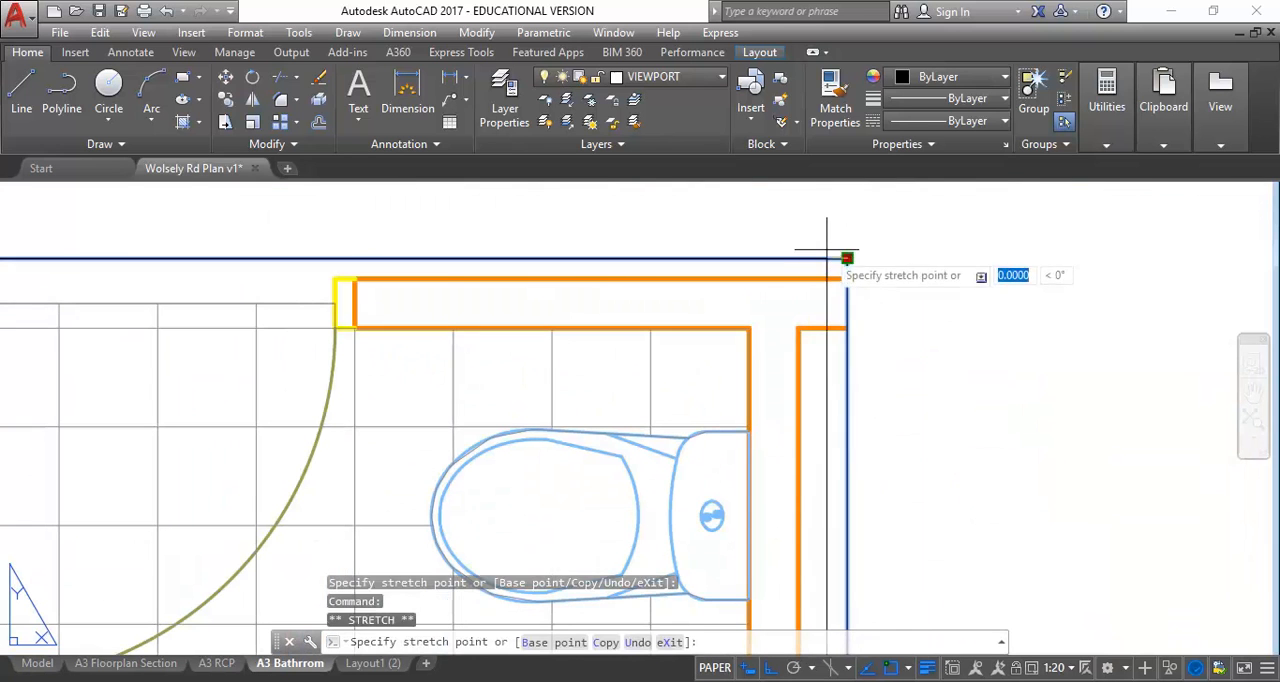
scroll(829, 246, "down", 4)
scroll(755, 323, "up", 1)
middle_click_drag(755, 323, 704, 386)
scroll(714, 291, "down", 2)
key("Escape")
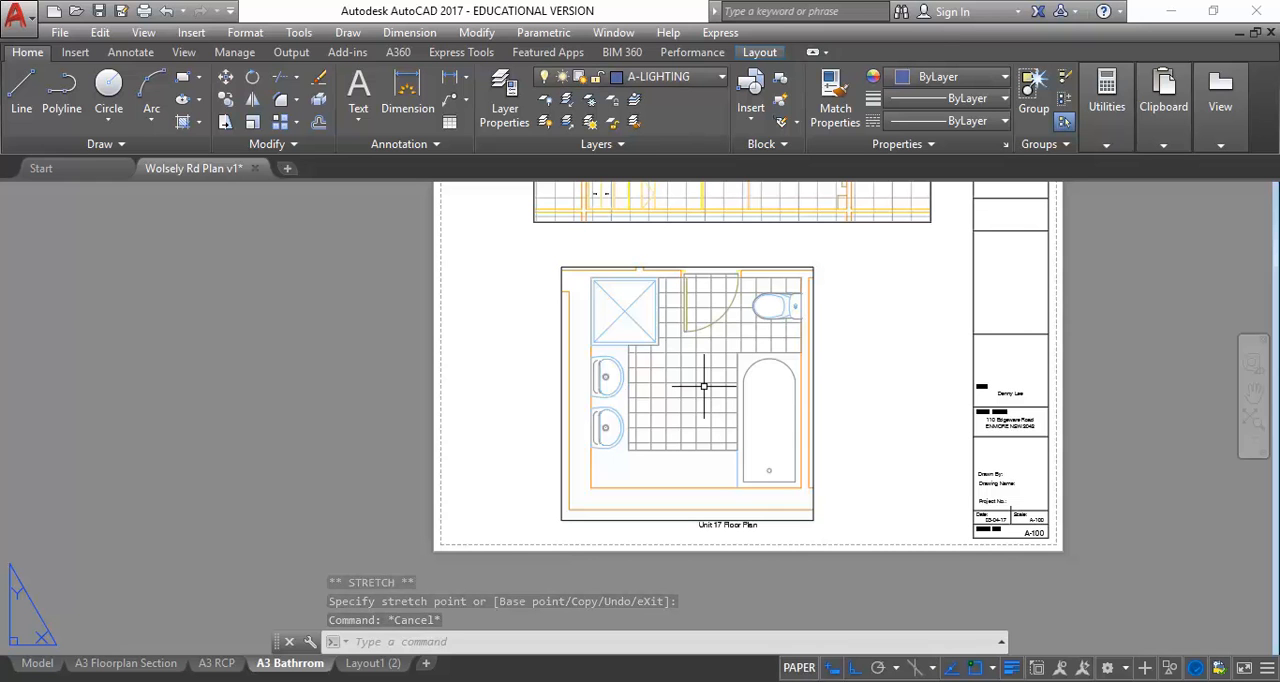
Compare the cropped bathroom plan with the full unit plan on the A3 Floorplan Section layout
middle_click_drag(704, 386, 659, 418)
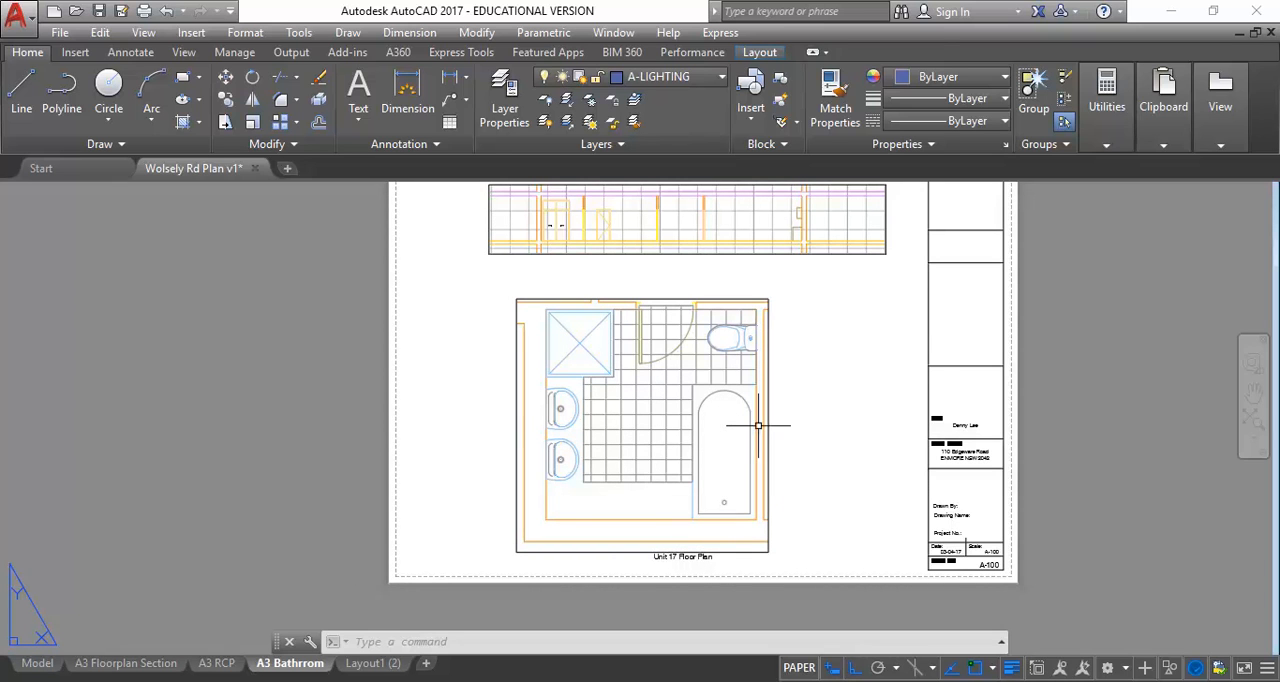
scroll(758, 426, "up", 2)
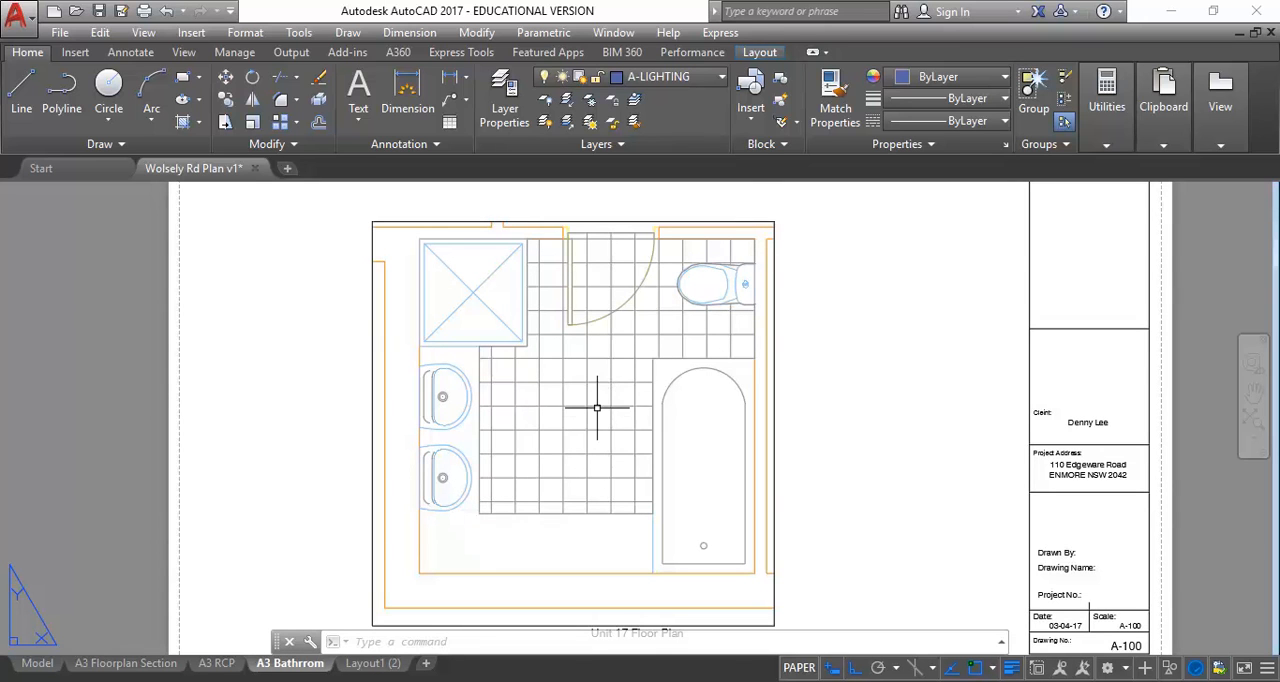
left_click(145, 665)
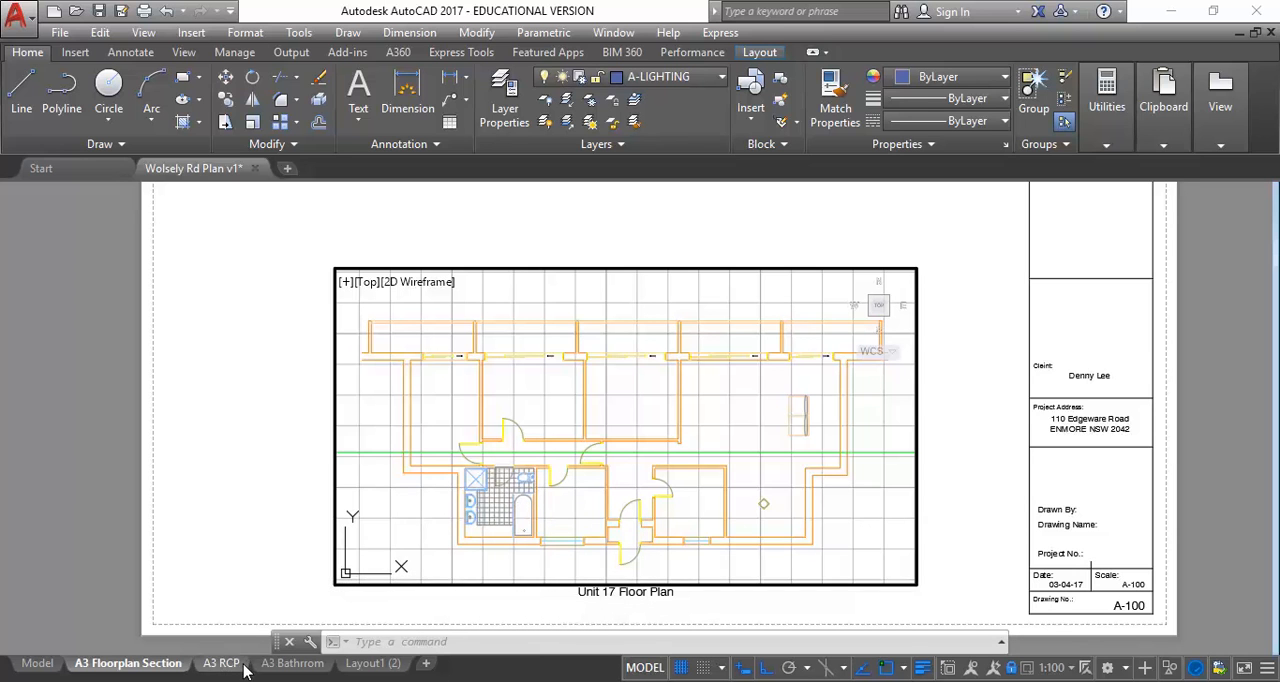
left_click(287, 664)
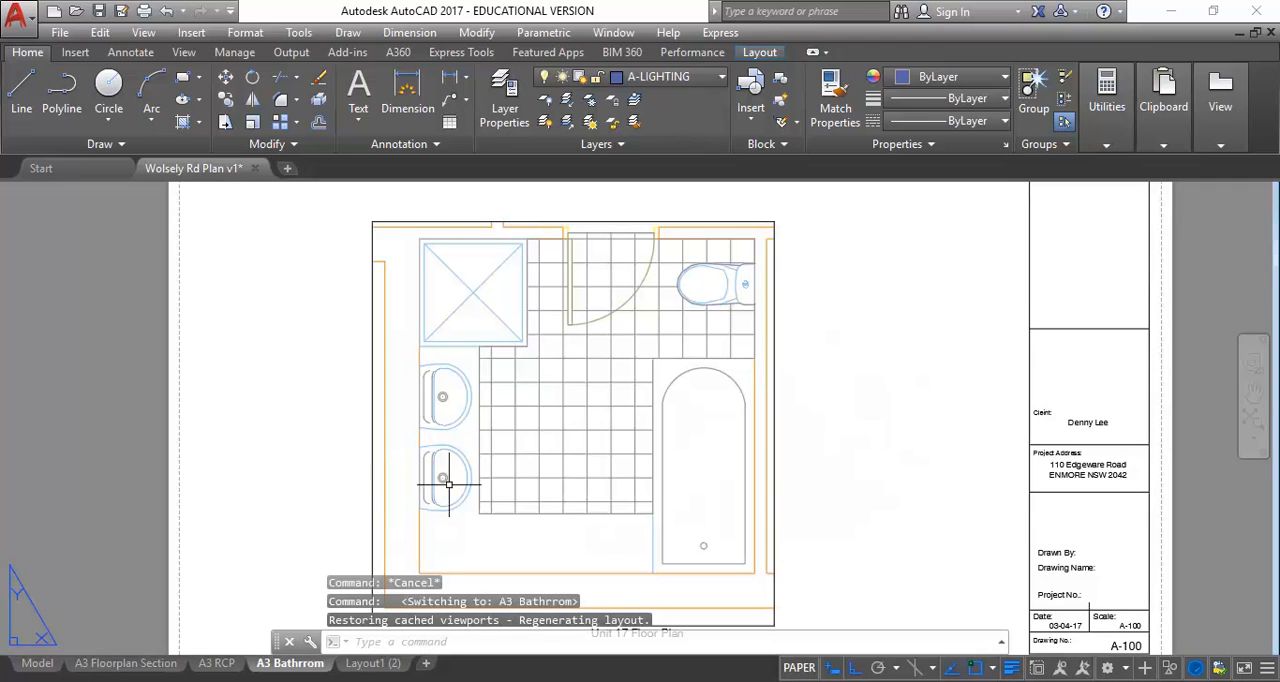
Activate model space in the bathroom viewport and examine the floor tile hatch against the A3 Floorplan Section layout
double_click(527, 470)
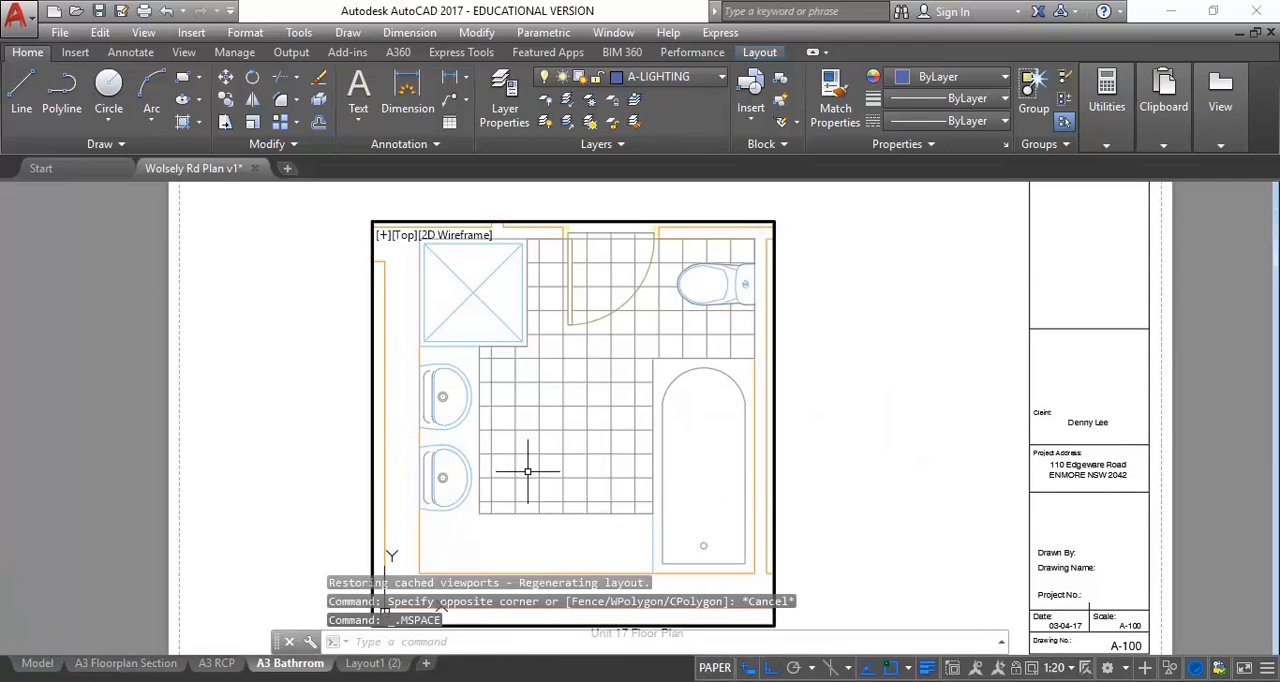
left_click(527, 470)
left_click(605, 439)
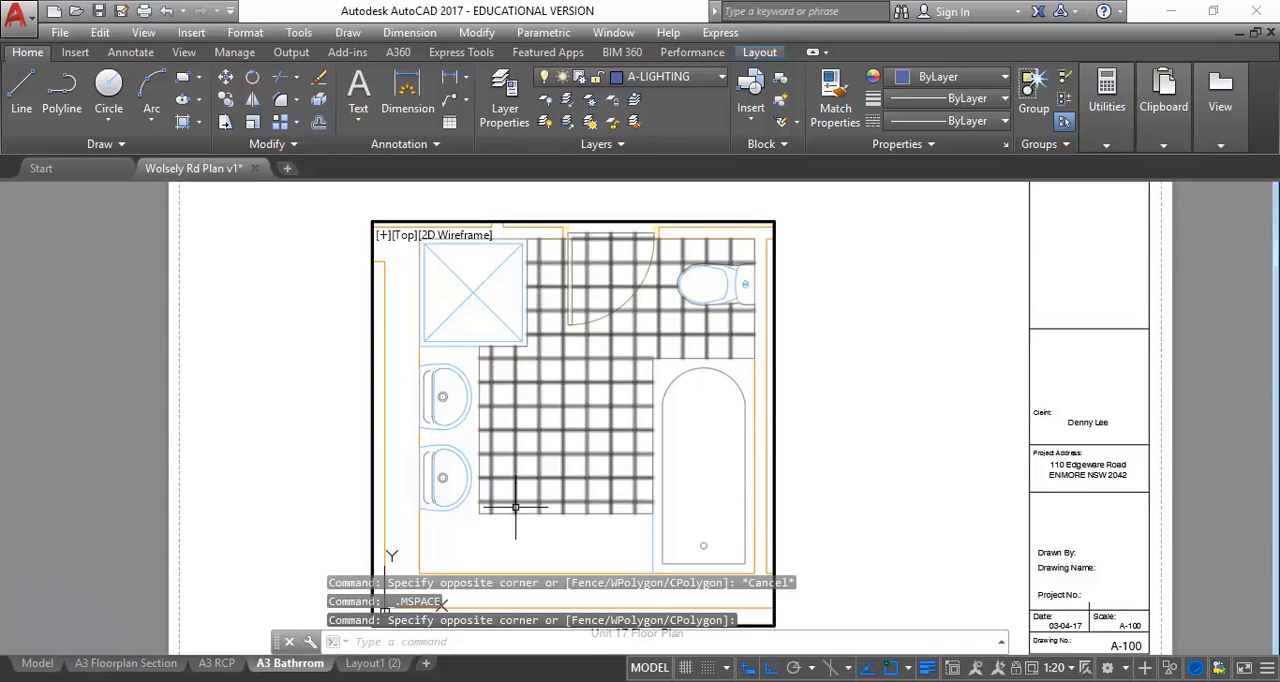
mouse_move(515, 507)
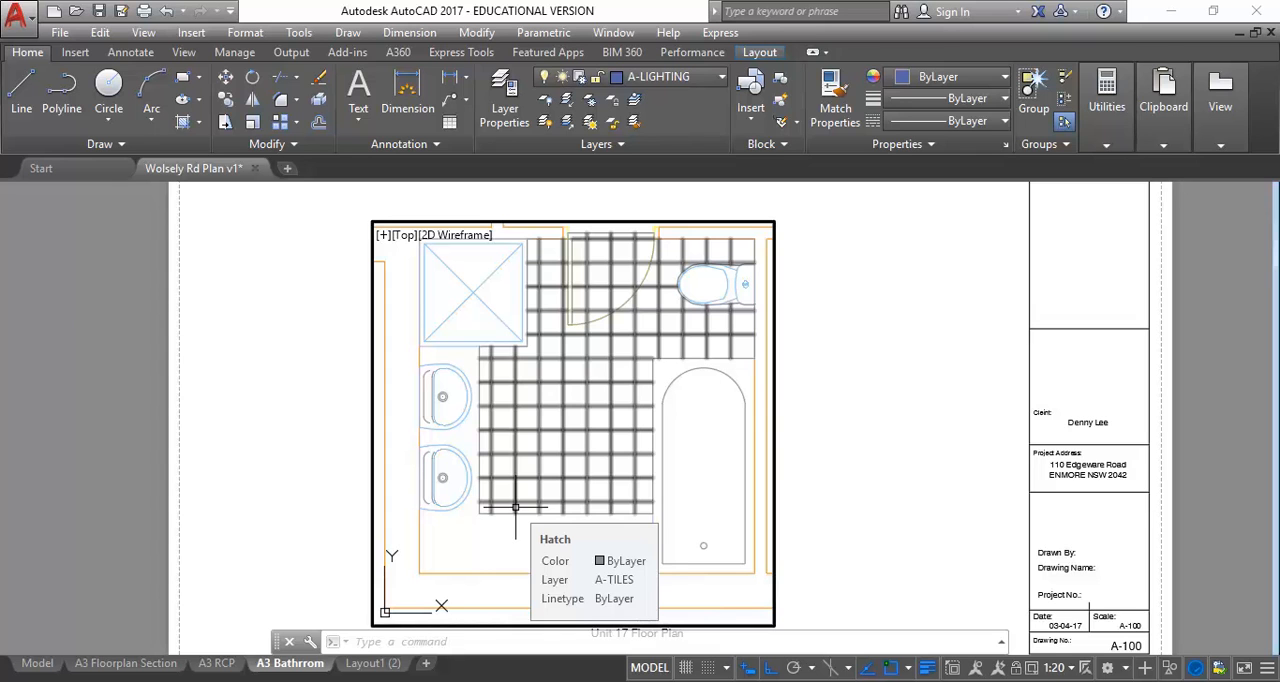
mouse_move(562, 501)
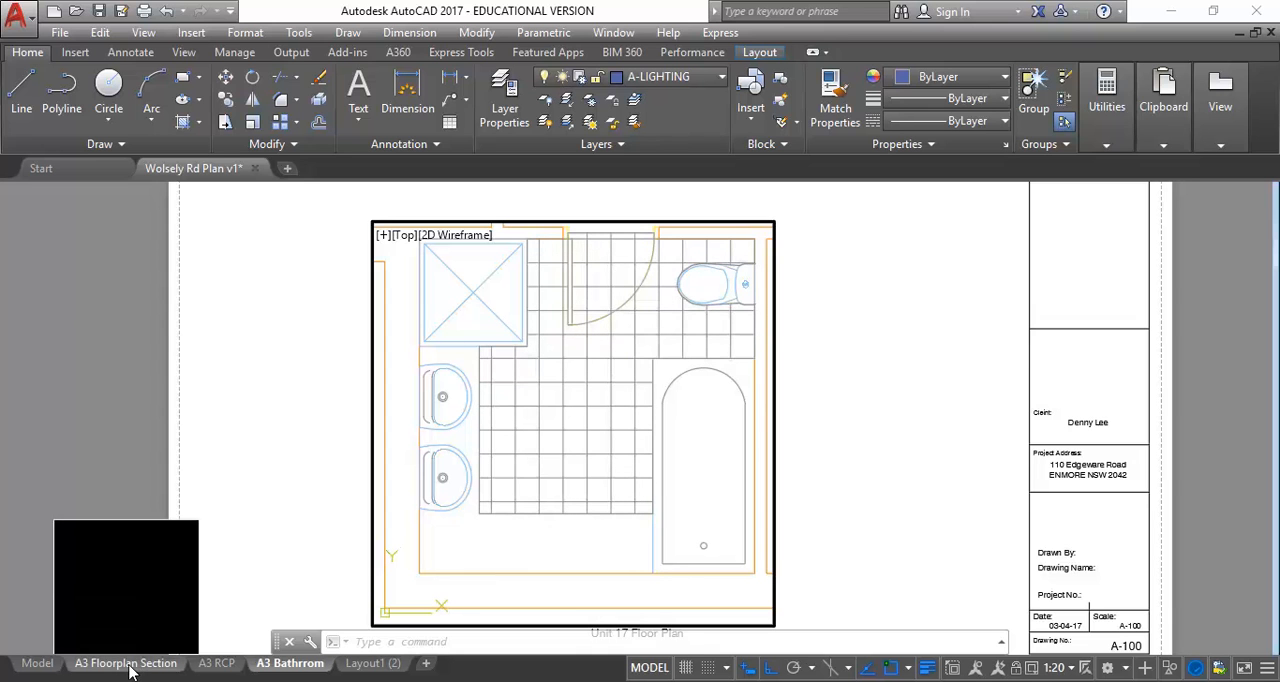
left_click(165, 664)
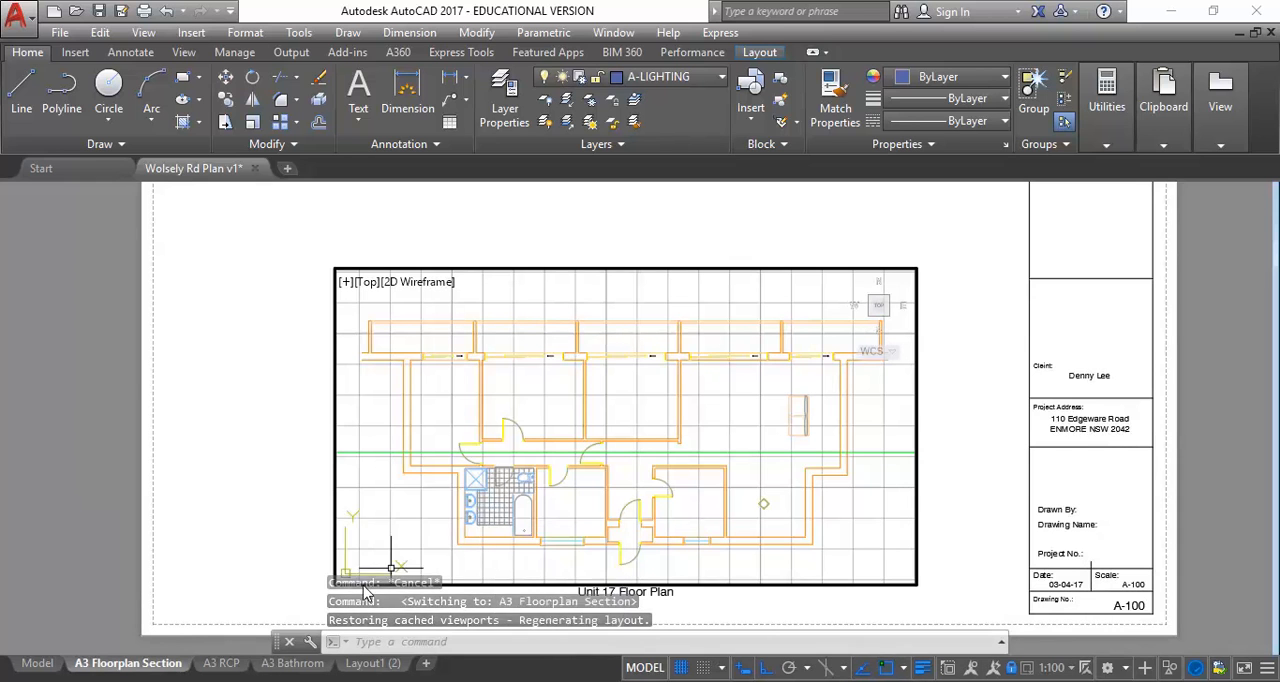
left_click(292, 664)
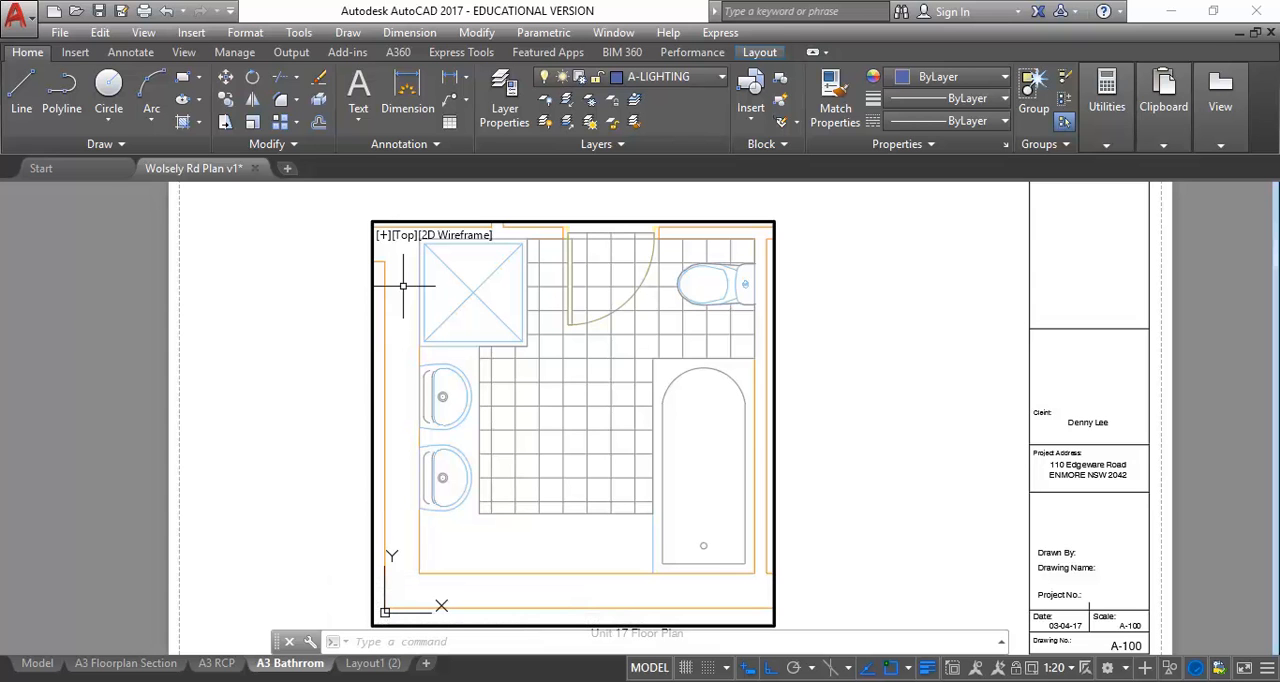
Switch to Adobe Acrobat and review the required drawings and scales in the Assessment 3 brief, from floor plan to kitchen joinery detail
mouse_move(505, 678)
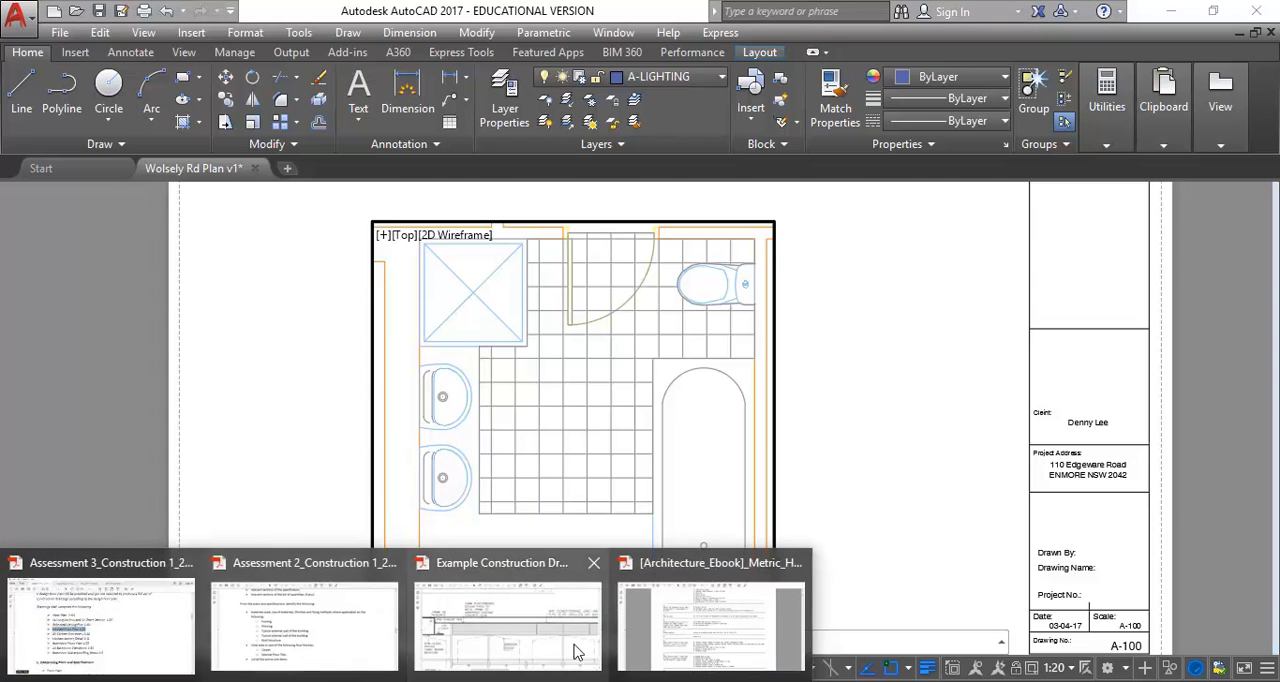
left_click(352, 618)
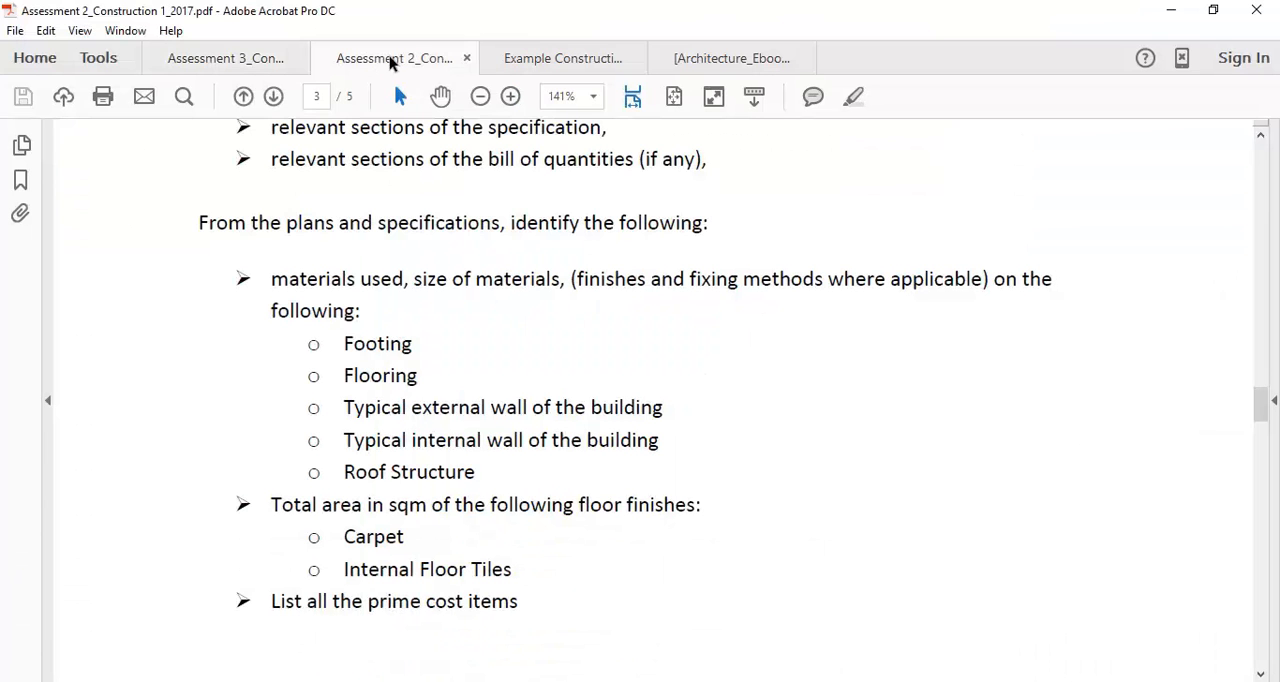
left_click(226, 55)
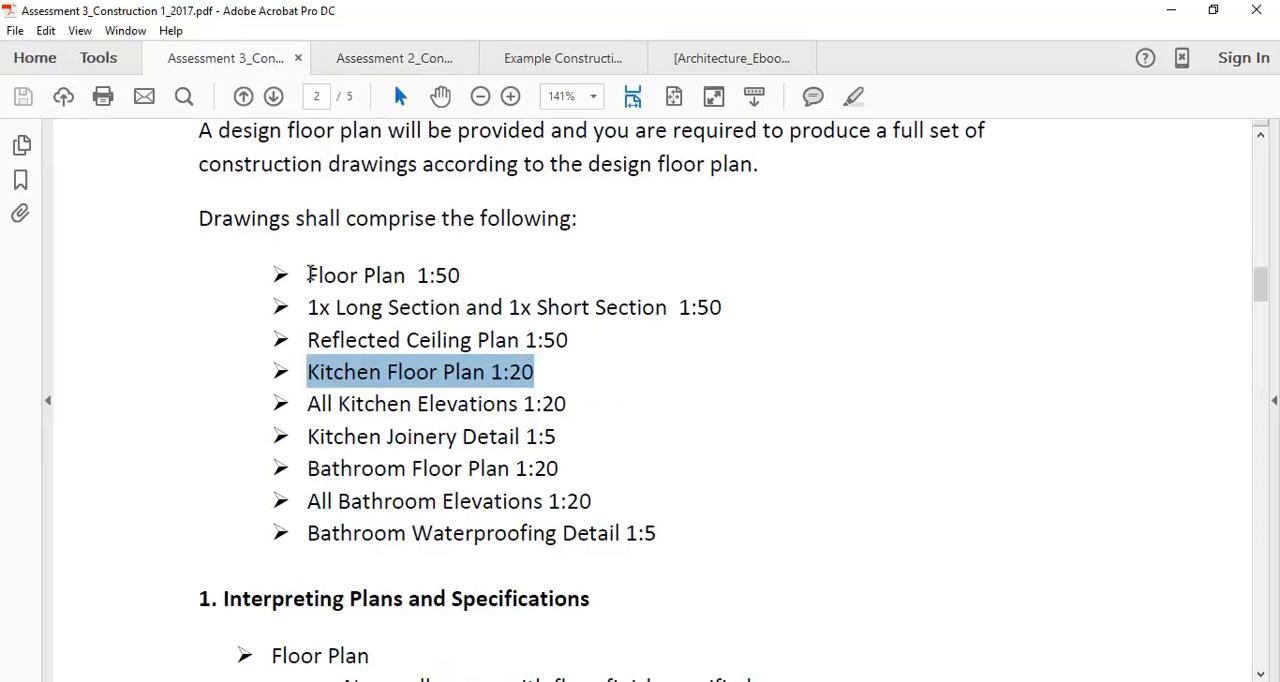
left_click_drag(309, 274, 572, 398)
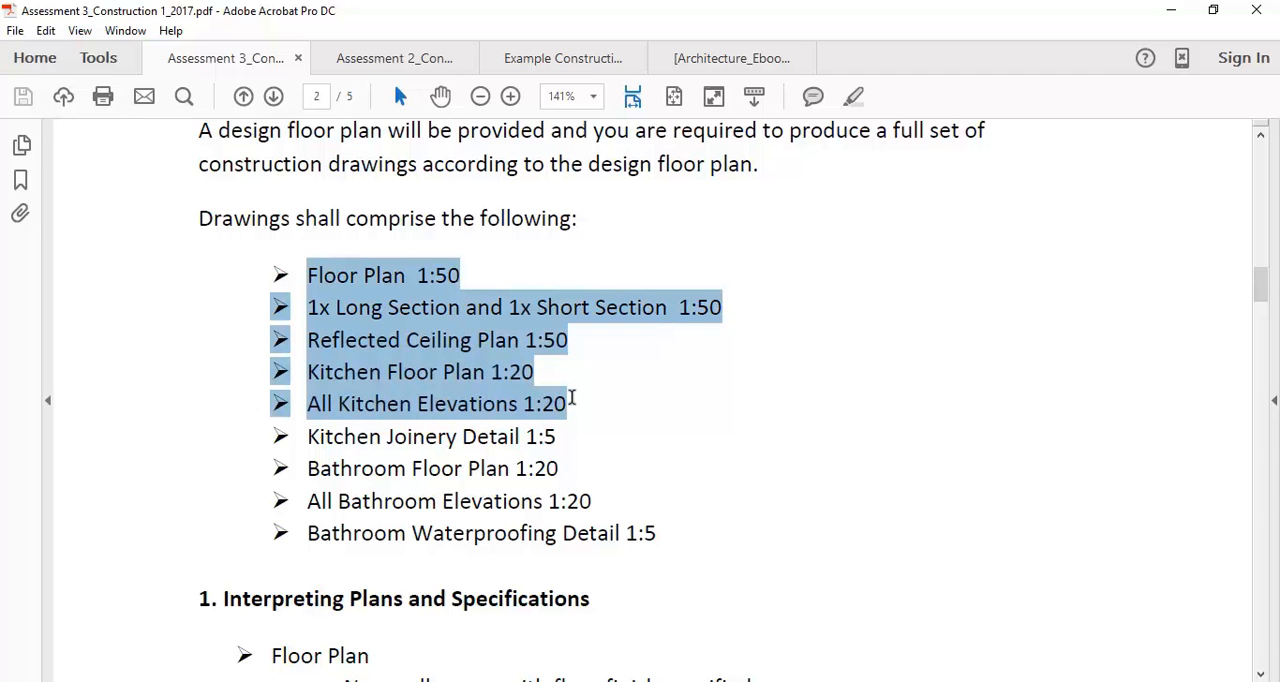
left_click(306, 372)
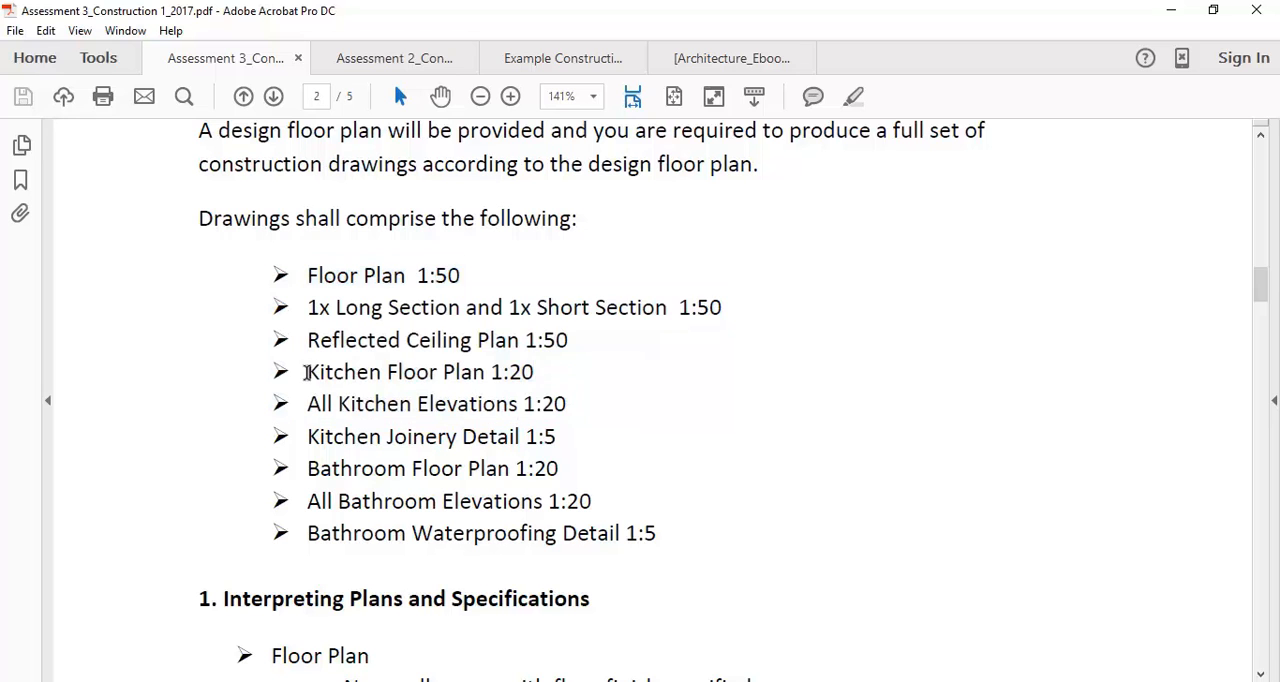
left_click_drag(300, 405, 577, 391)
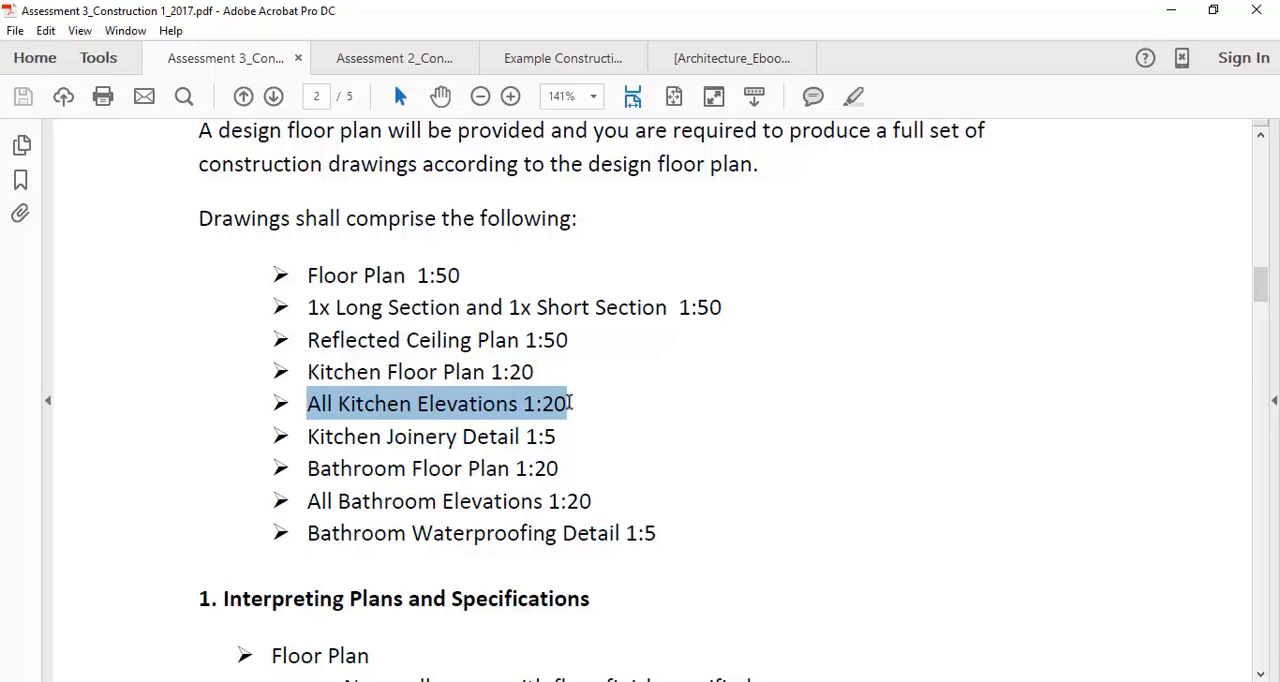
left_click(570, 403)
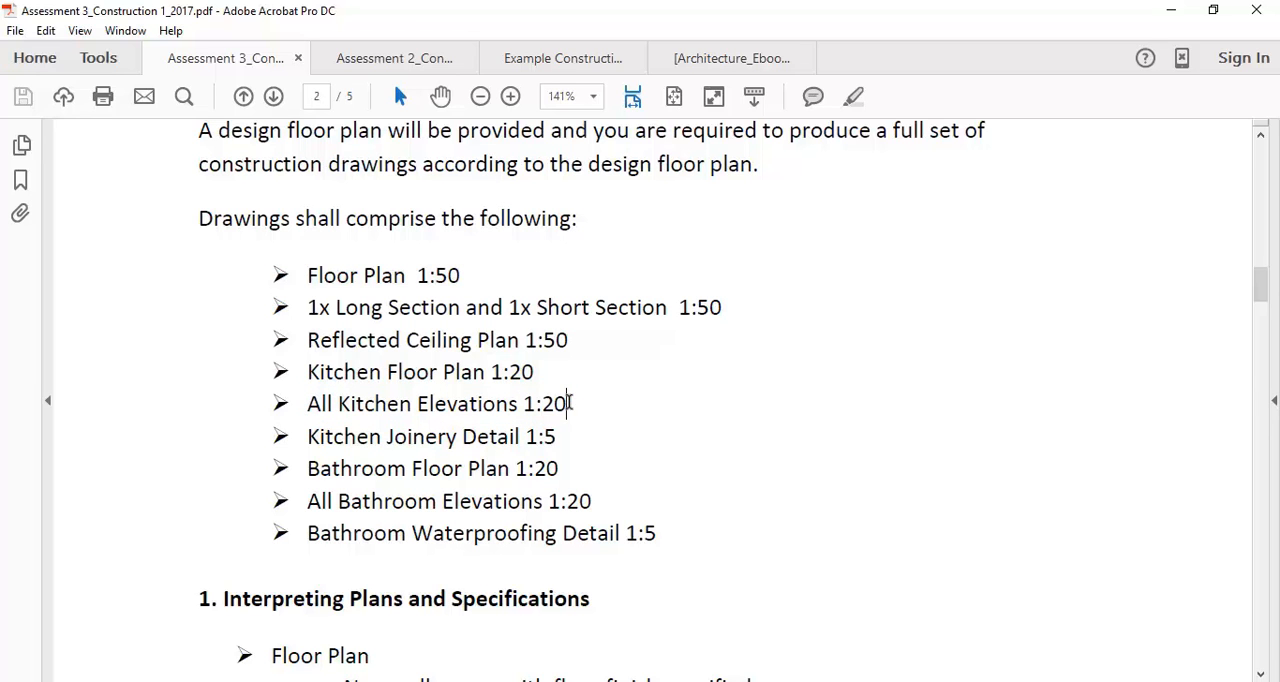
left_click_drag(305, 436, 566, 438)
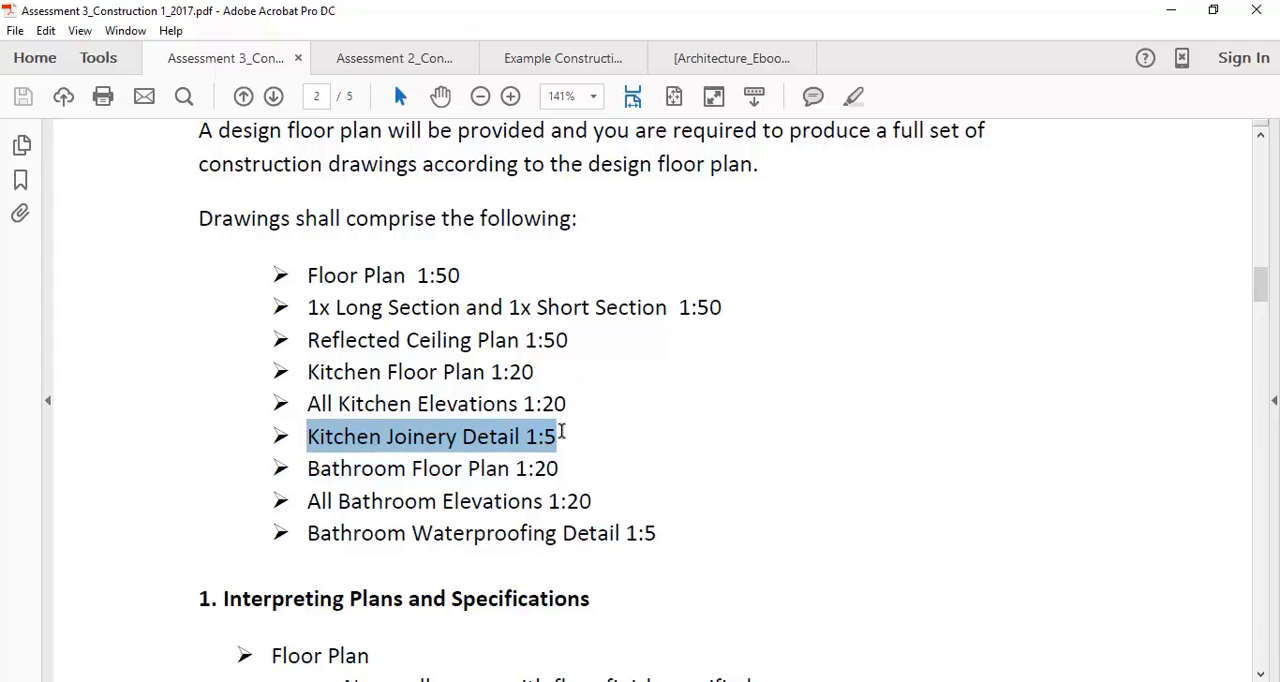
Check the long and short section requirement in the brief, then switch to AutoCAD and return to model space
left_click_drag(307, 307, 708, 316)
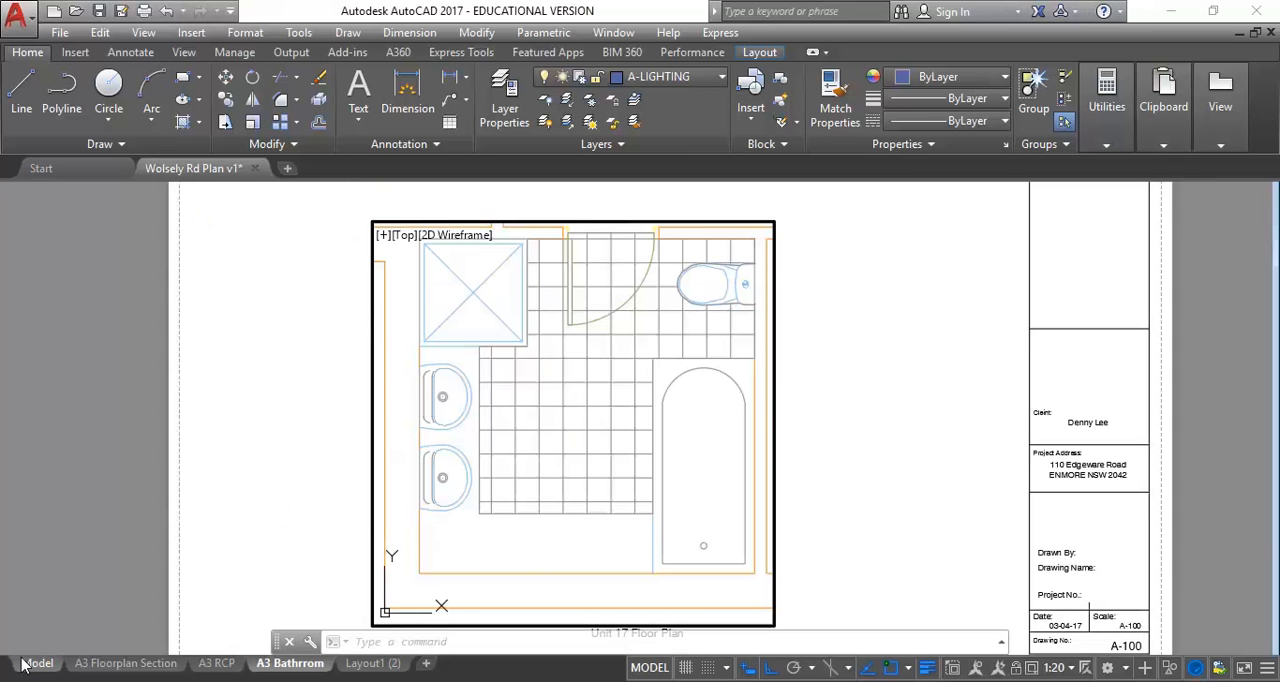
left_click(37, 663)
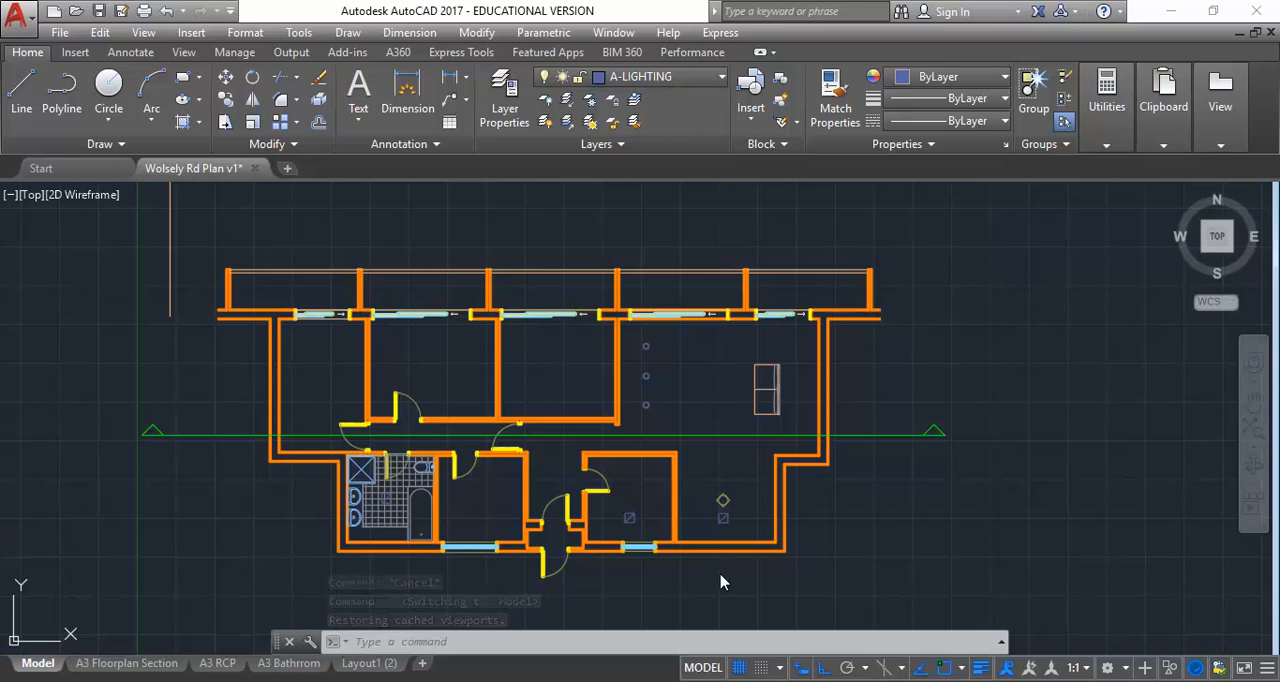
left_click(605, 215)
left_click(716, 242)
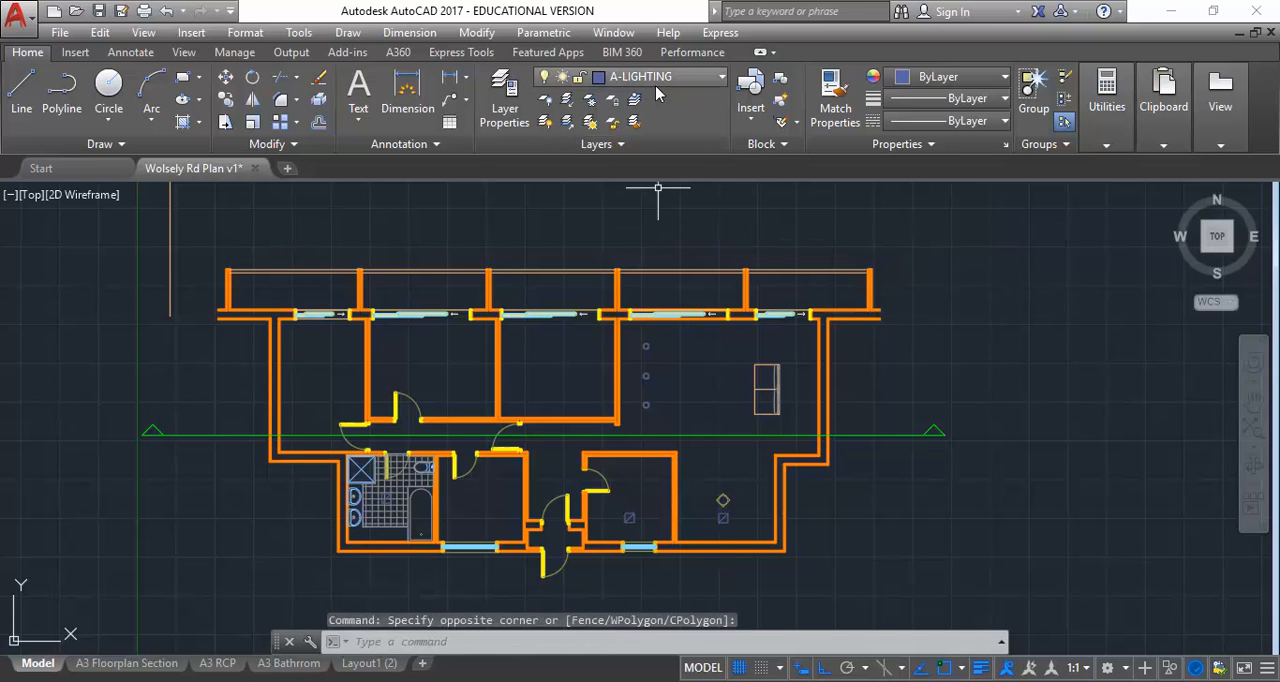
On the SECTION-LINE layer, draw a vertical section line about 11,500 units long through the plan's rightmost rooms, extending beyond the outer walls
left_click(658, 77)
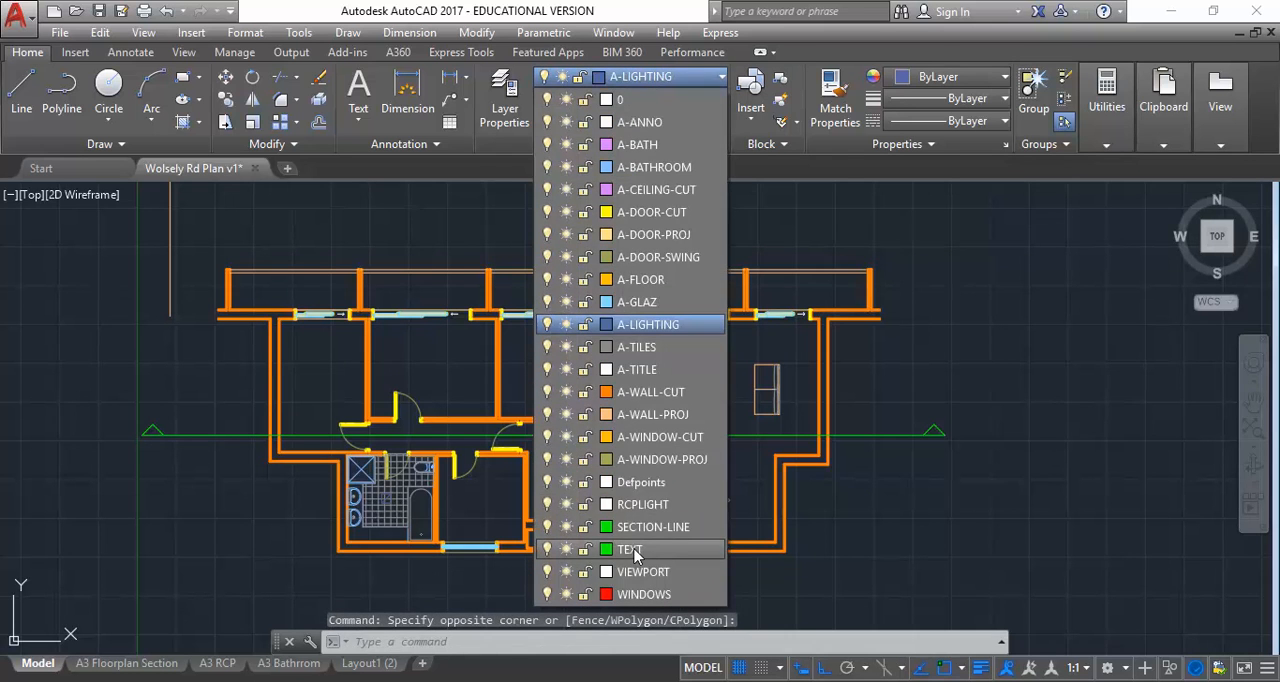
left_click(640, 527)
left_click(22, 84)
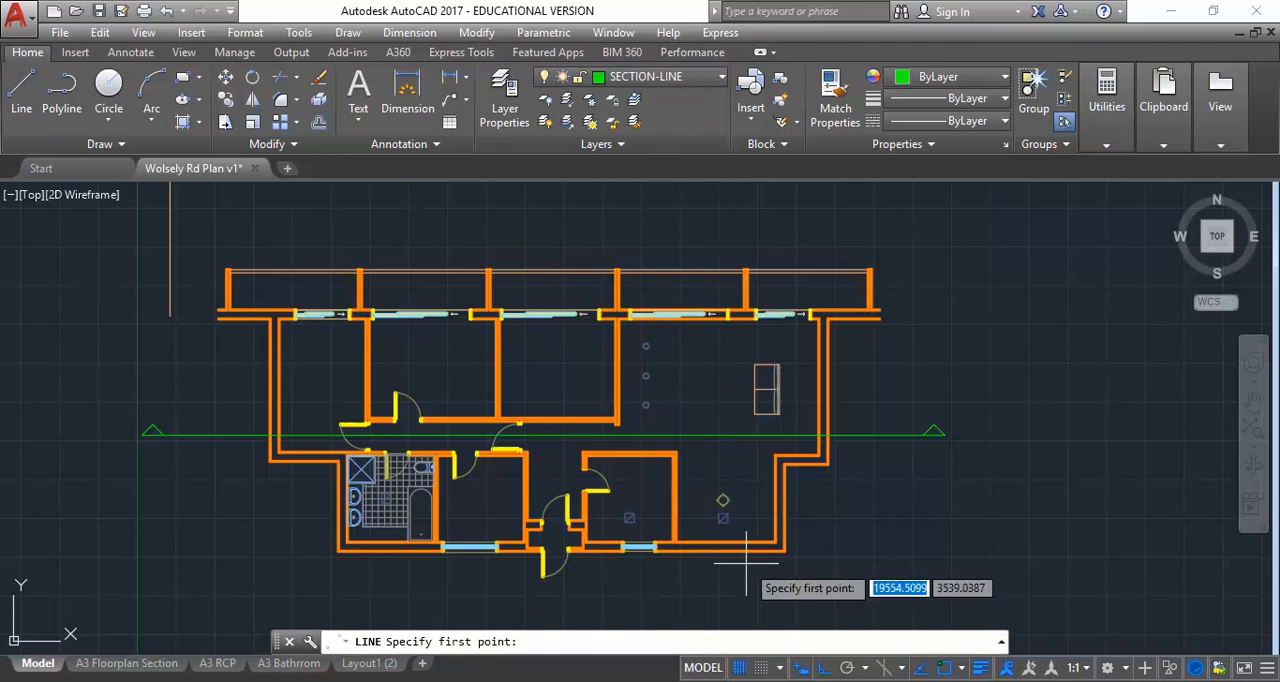
left_click(779, 548)
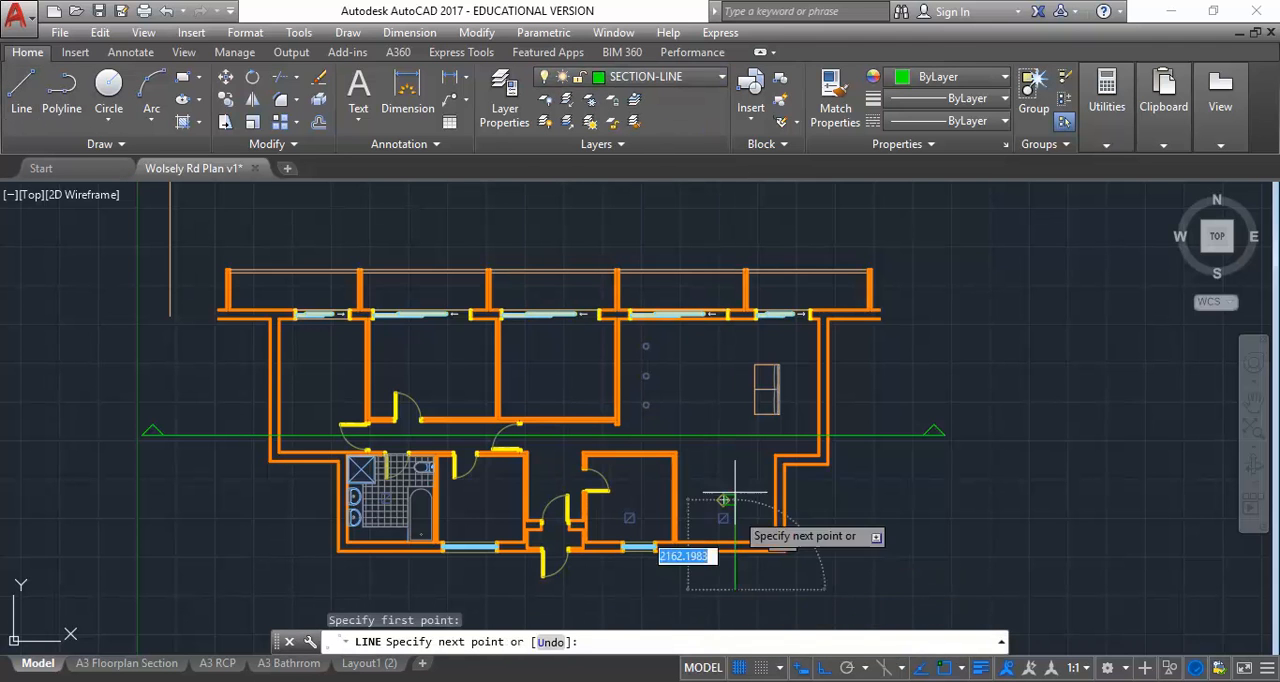
left_click(700, 226)
right_click(696, 194)
left_click(725, 206)
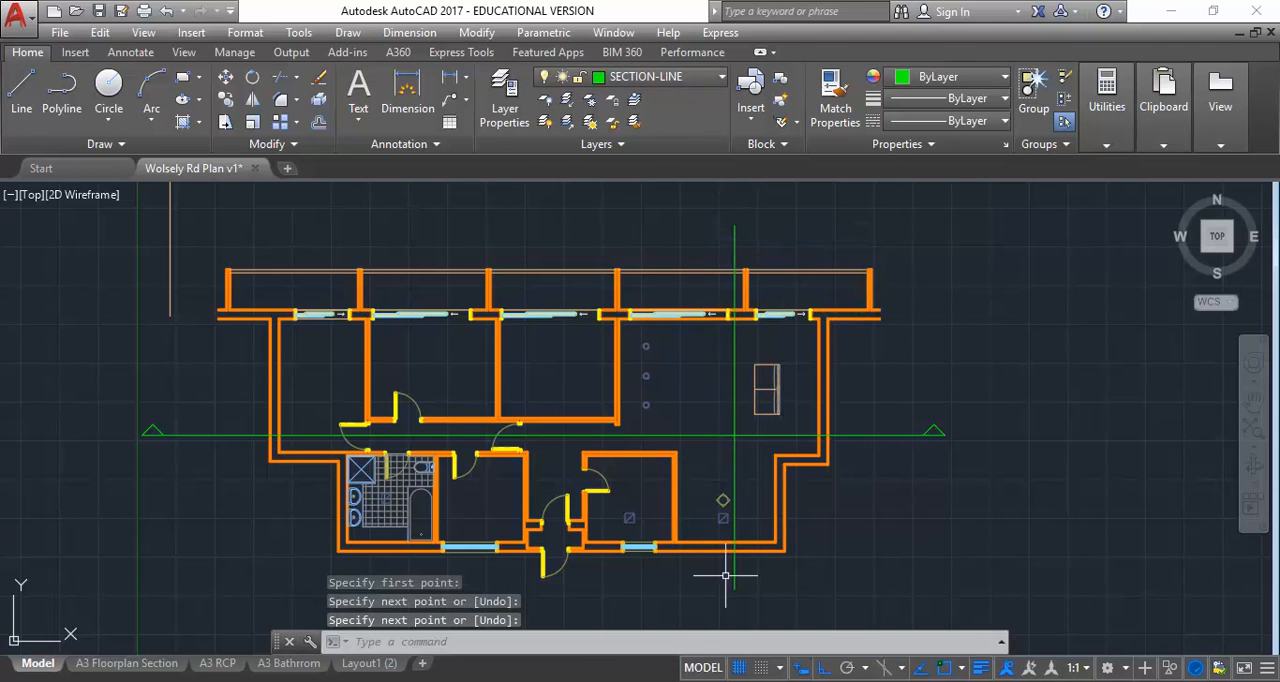
With Ortho off, draw a diagonal arrowhead line about 530 units long, down and leftward from the vertical section line's upper end
left_click(22, 84)
scroll(650, 212, "up", 4)
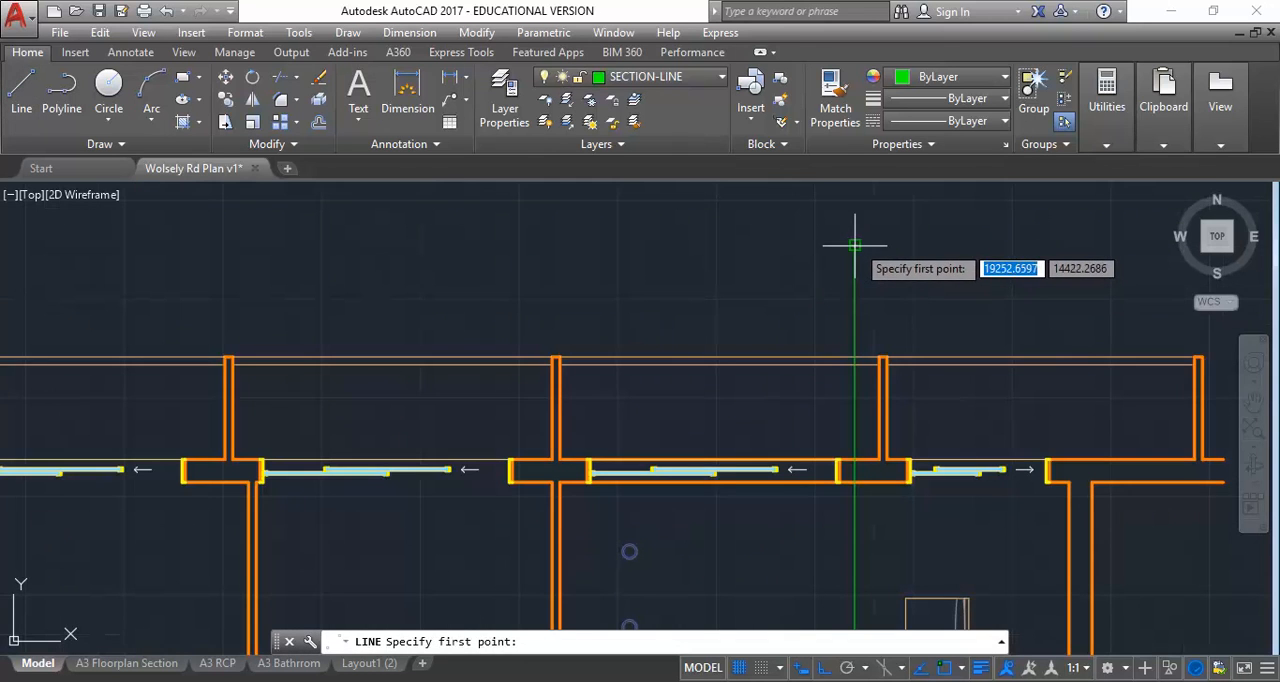
left_click(855, 244)
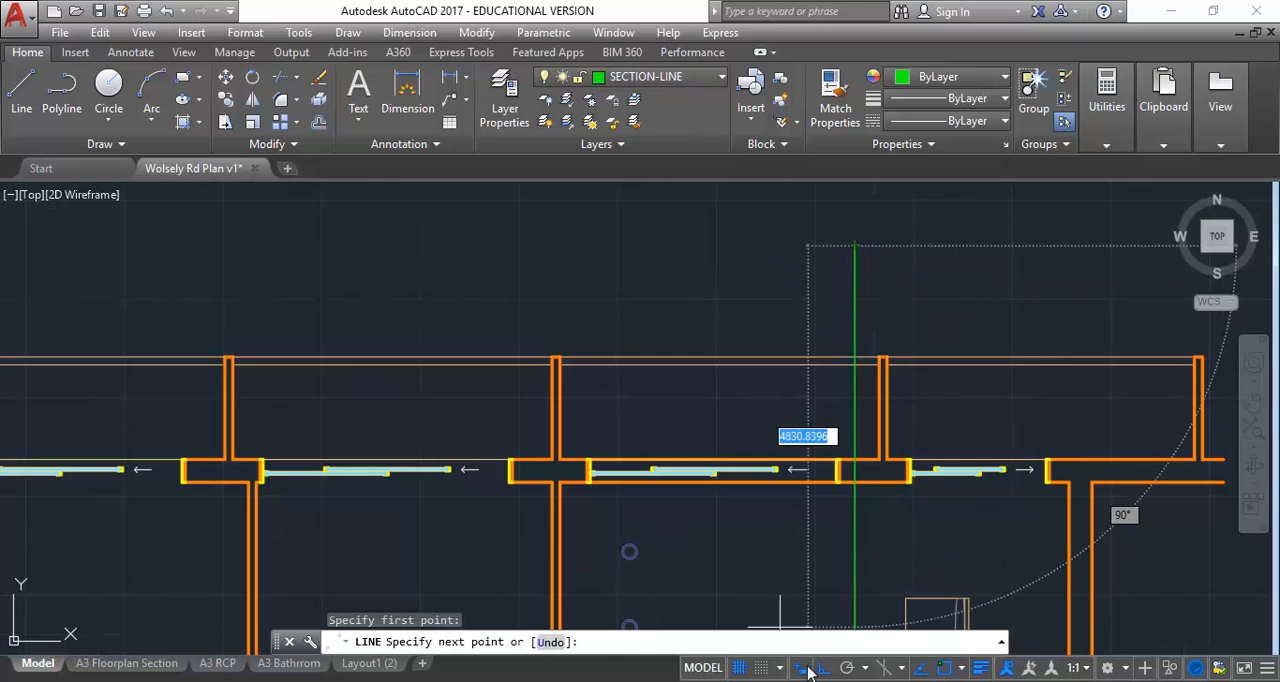
left_click(825, 269)
right_click(885, 275)
left_click(934, 290)
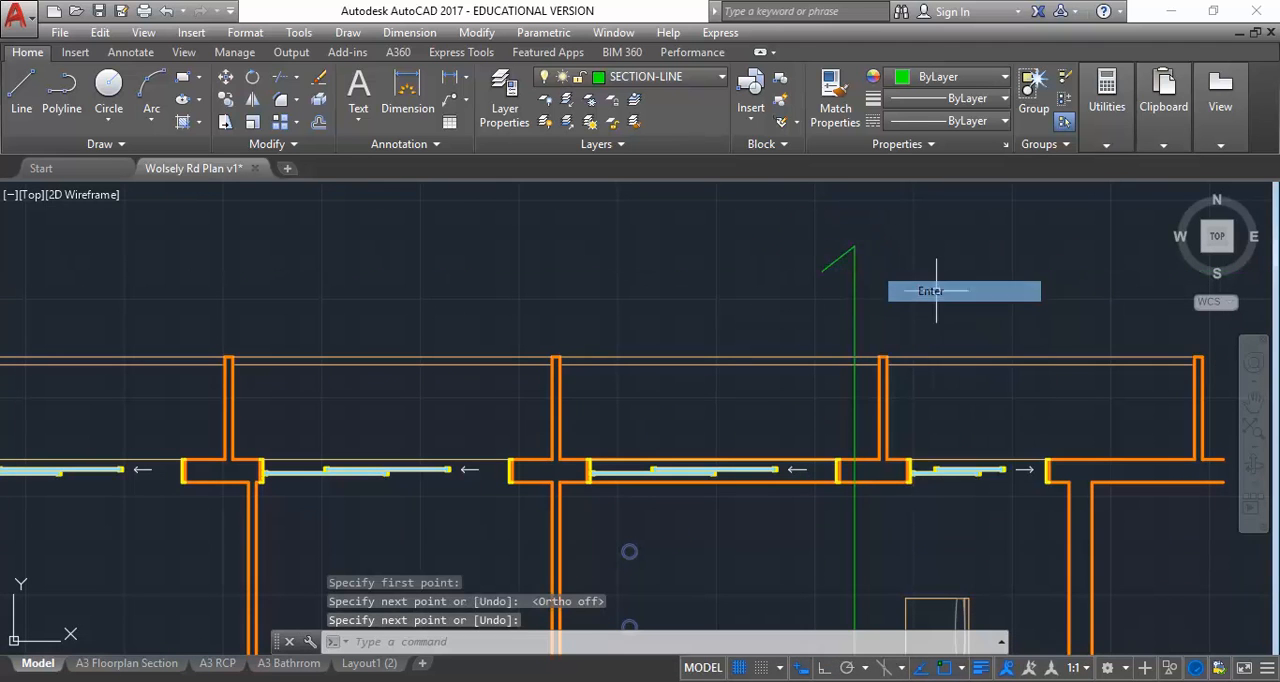
Mirror the diagonal arrowhead line about a horizontal axis through its outer end, keeping the original, to complete the left-pointing arrowhead
left_click(834, 264)
left_click(252, 99)
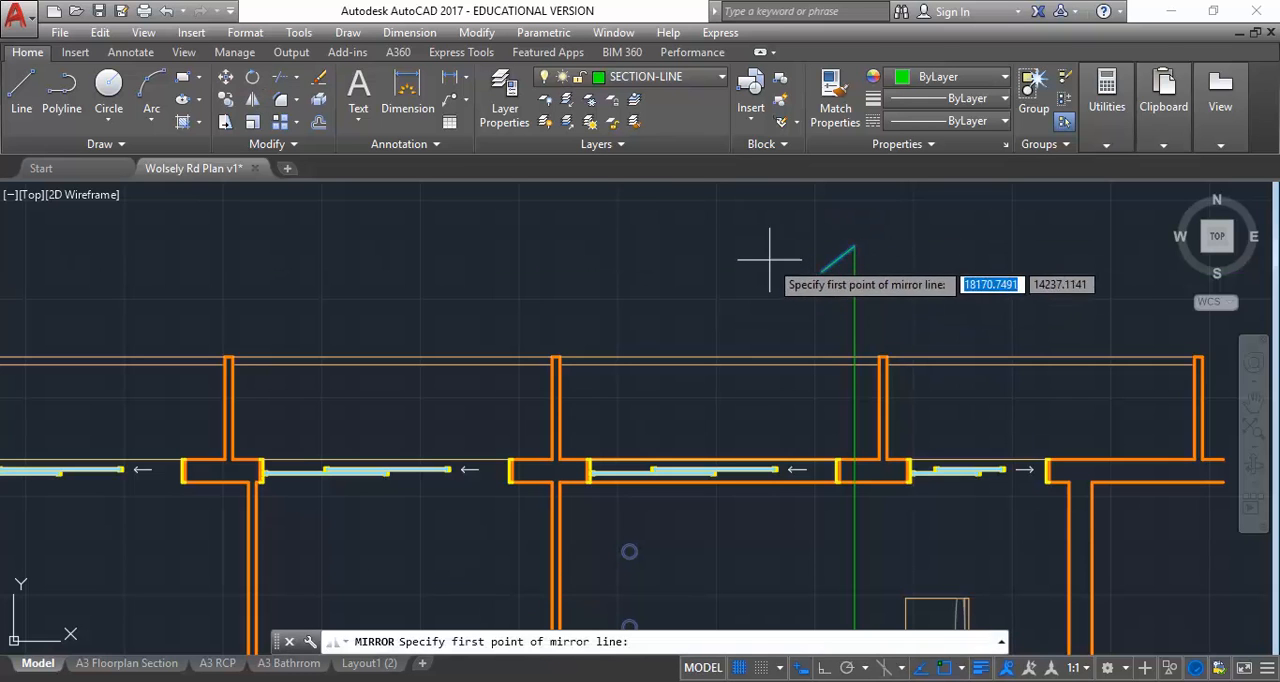
left_click(822, 270)
left_click(830, 257)
right_click(831, 249)
left_click(857, 260)
scroll(829, 240, "down", 4)
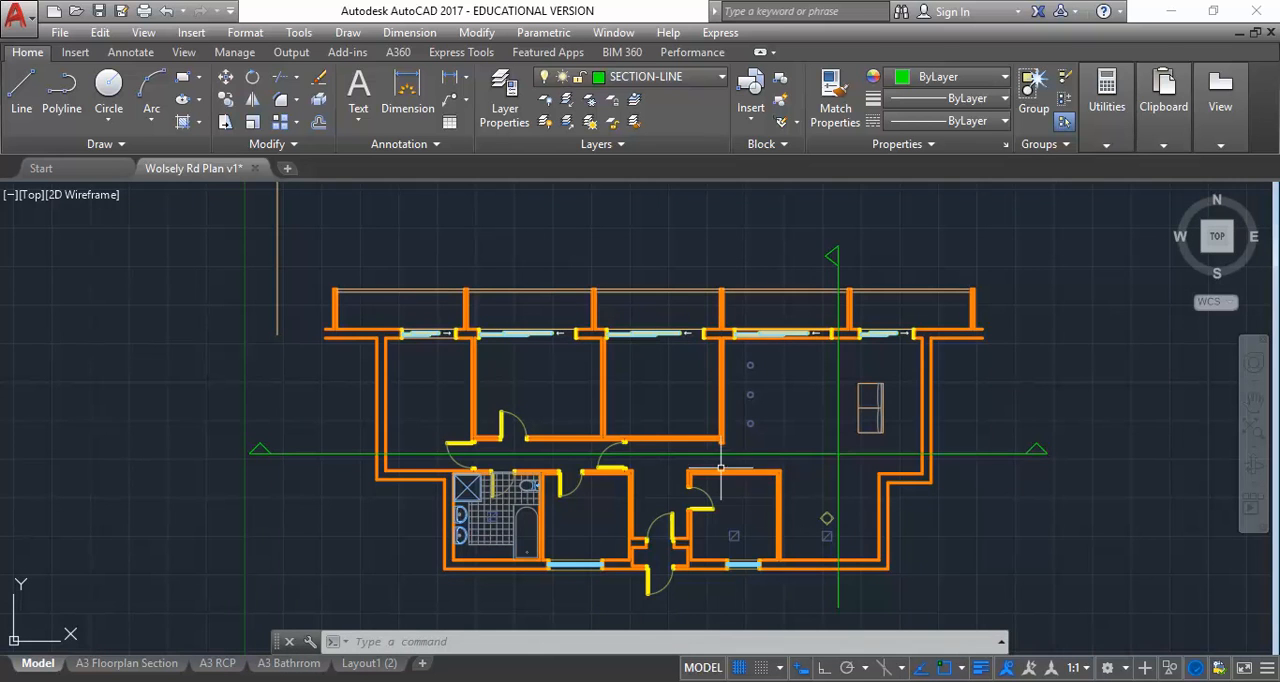
Switch to Adobe Acrobat, check the Bathroom Waterproofing Detail 1:5 entry in the Assessment 3 brief, and return to AutoCAD
mouse_move(694, 407)
middle_mouse_down()
mouse_move(638, 413)
mouse_move(696, 396)
middle_mouse_up()
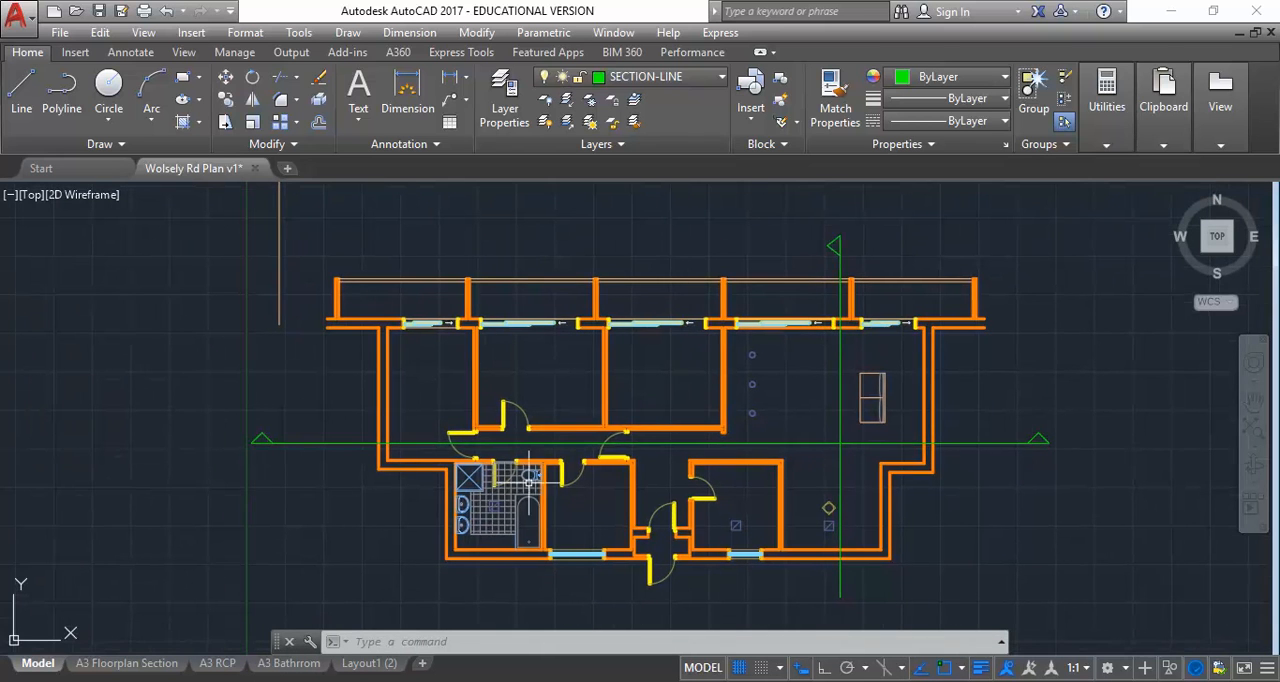
mouse_move(543, 636)
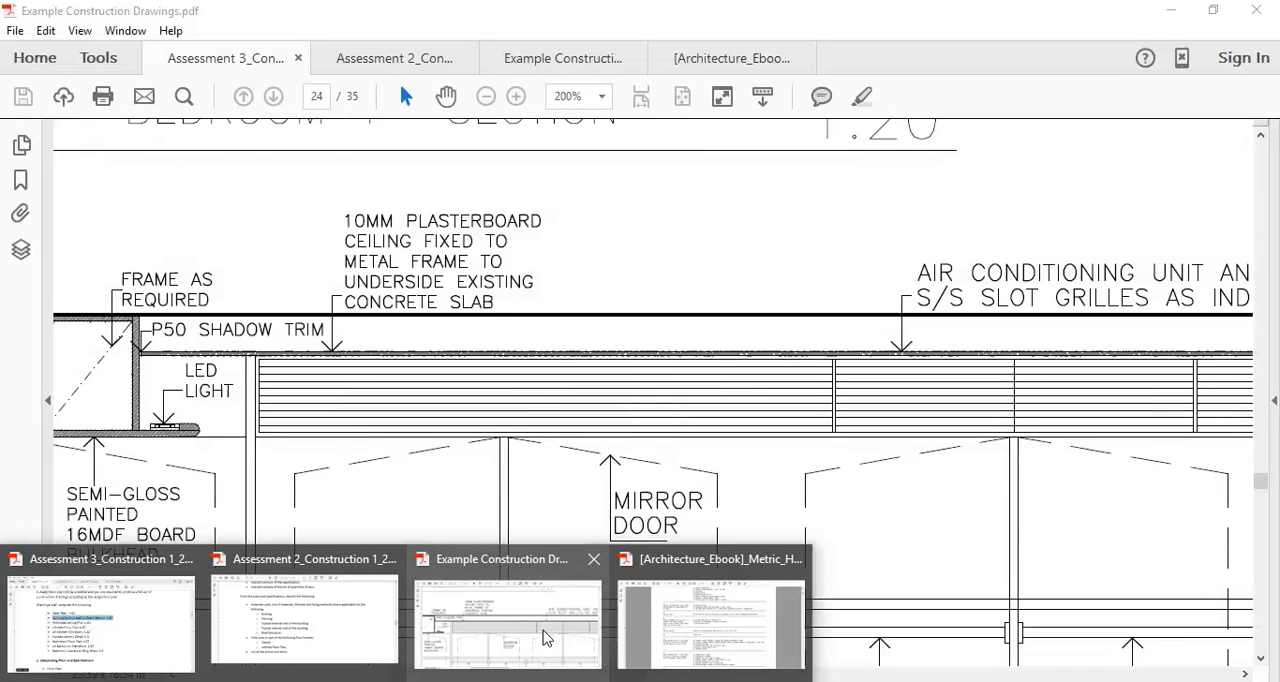
left_click(100, 620)
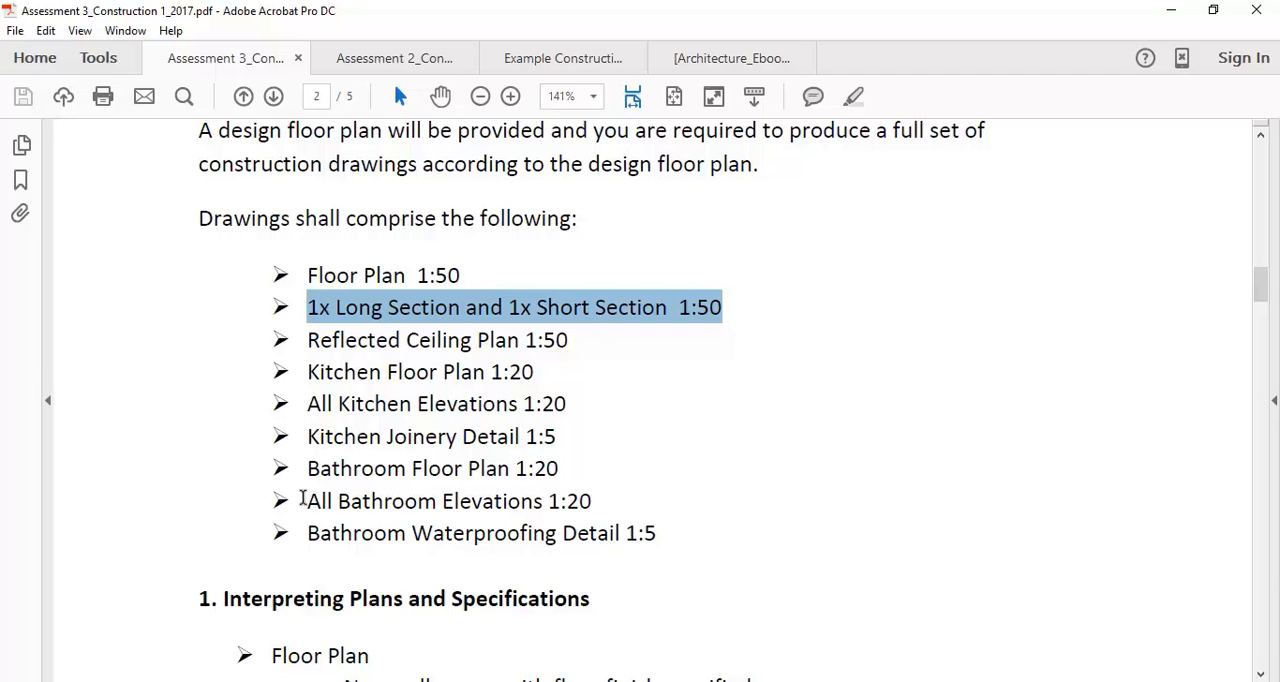
left_click_drag(307, 530, 689, 537)
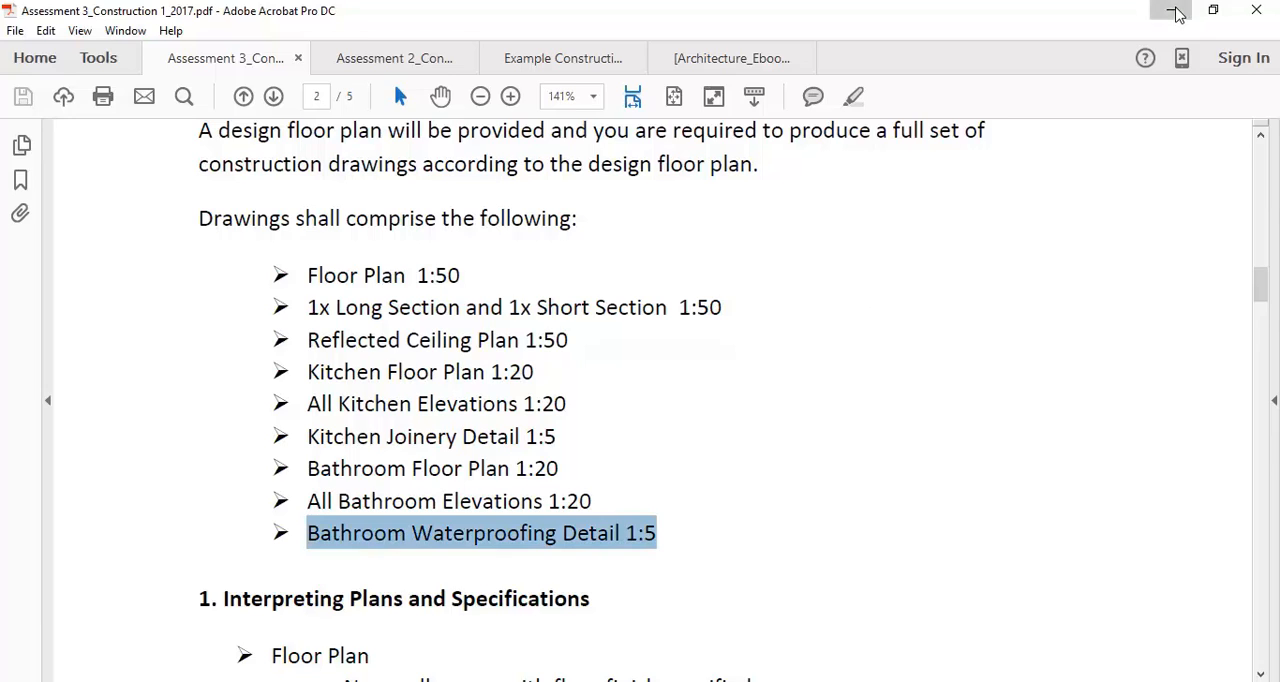
left_click(1172, 10)
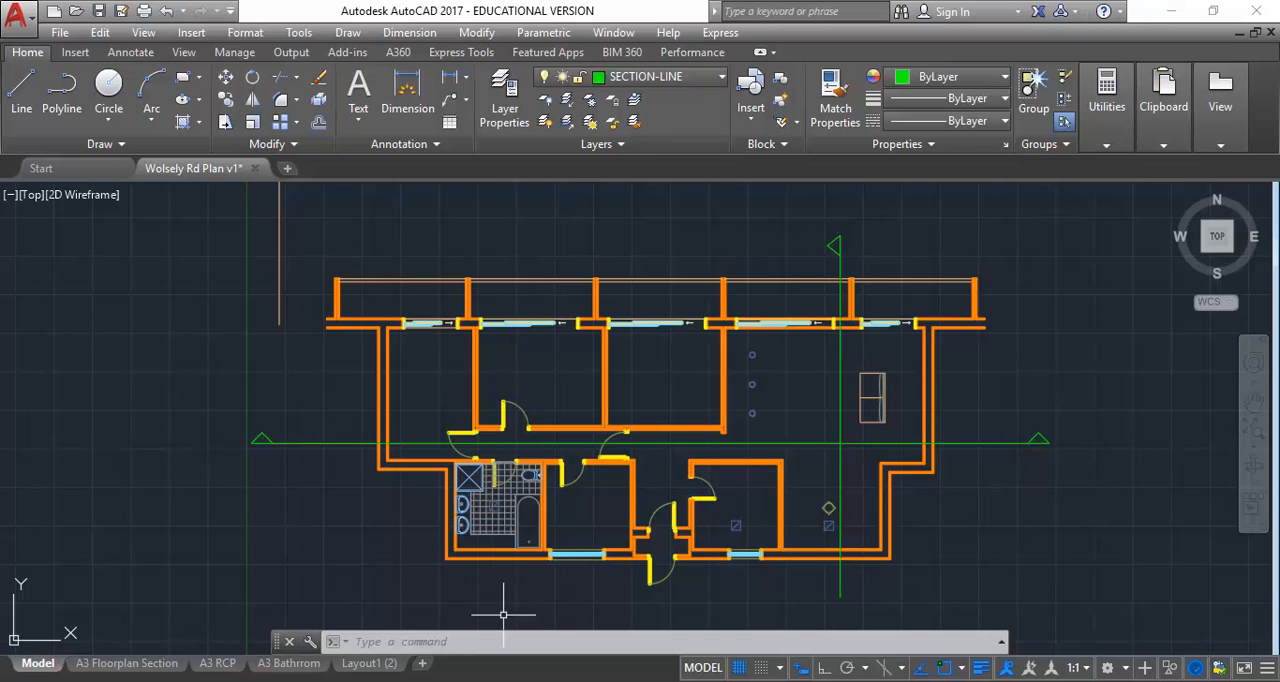
mouse_move(504, 501)
left_click(867, 222)
left_click(810, 252)
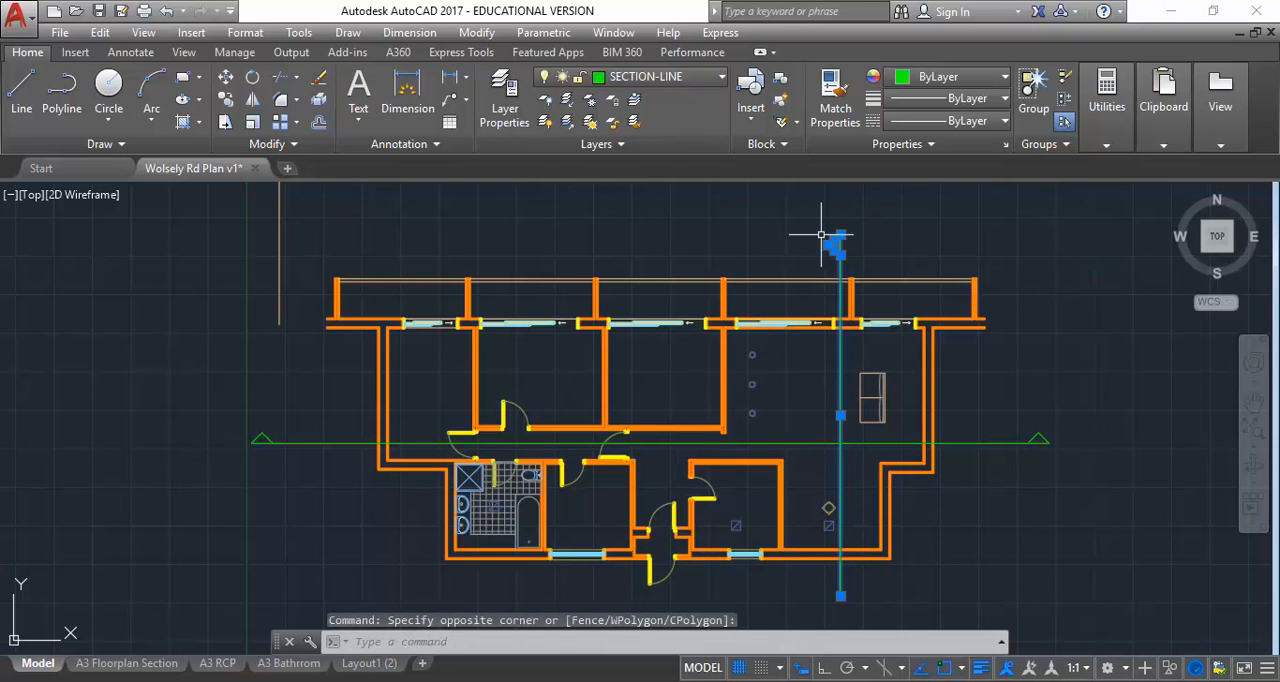
key("Escape")
type("Cpo")
key("Return")
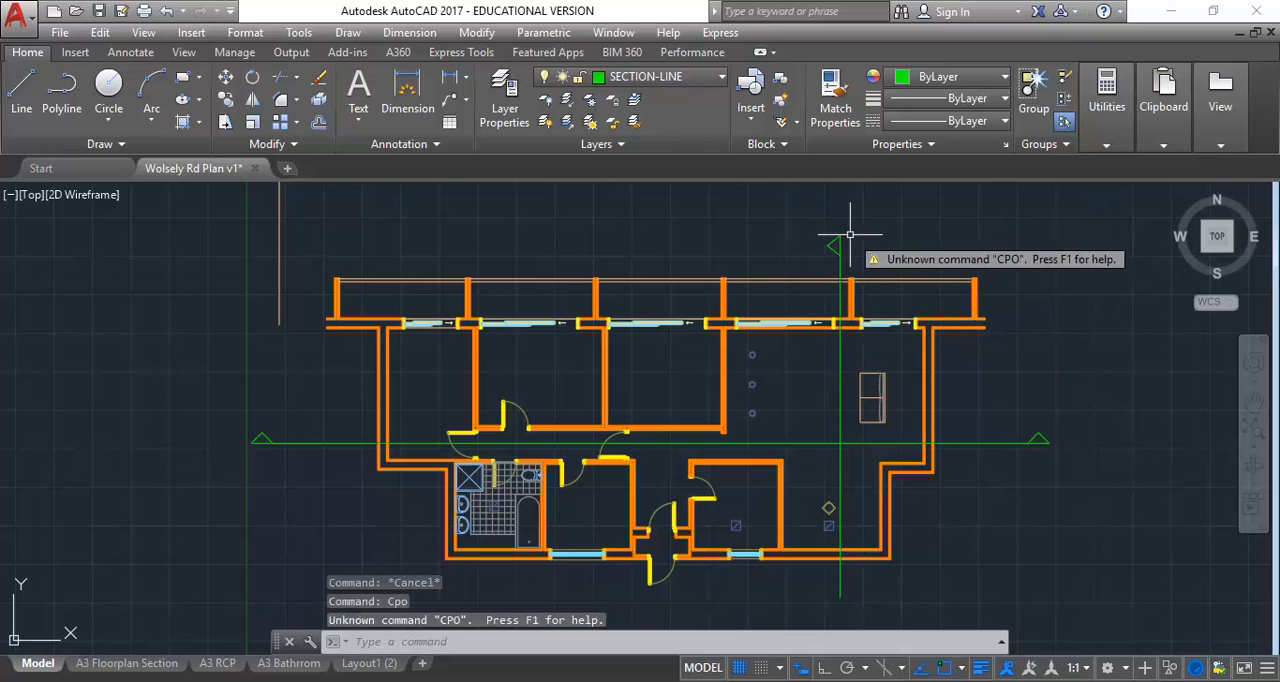
Copy the two arrowhead lines from the vertical section line's upper end to its lower end
type("co")
key("Return")
left_click(829, 216)
left_click(820, 251)
right_click(458, 176)
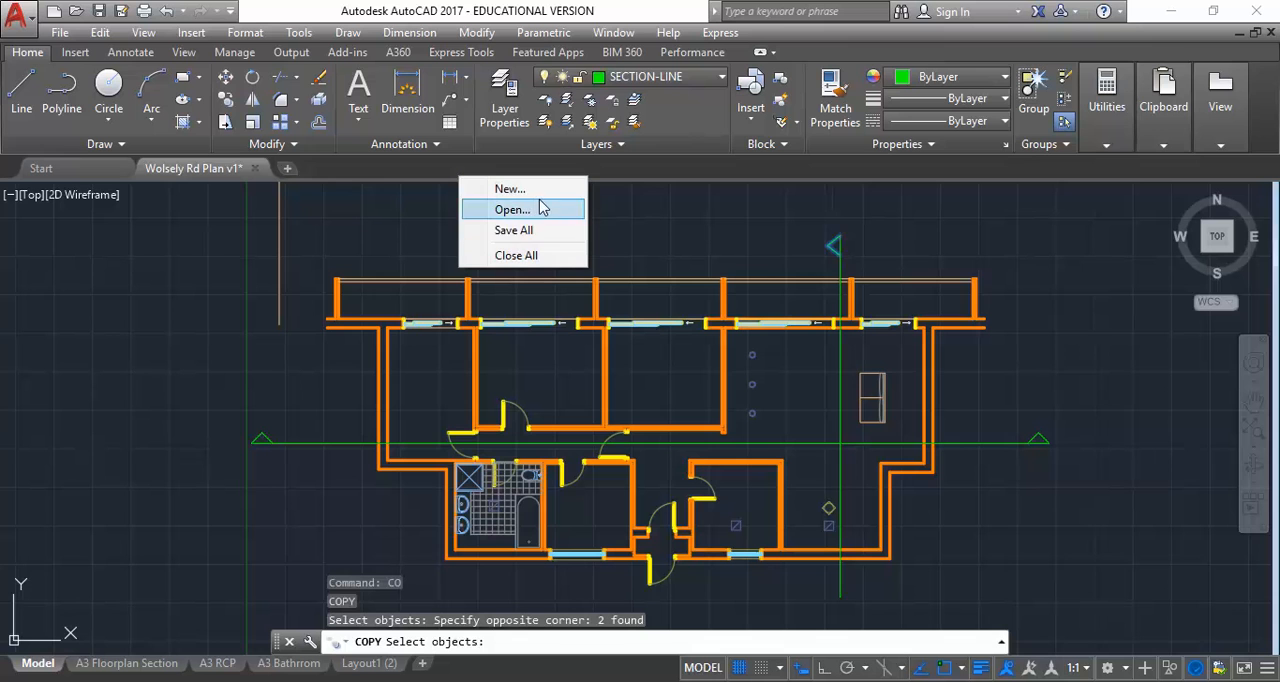
left_click(685, 175)
key("Return")
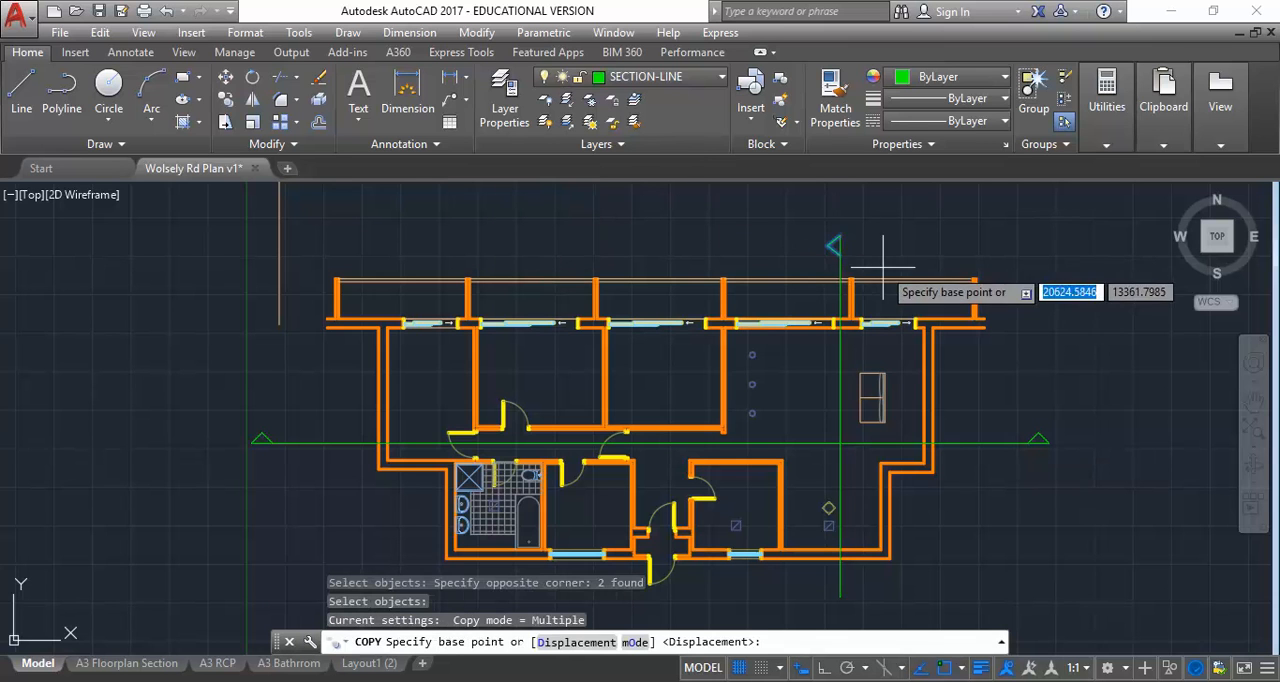
left_click(838, 590)
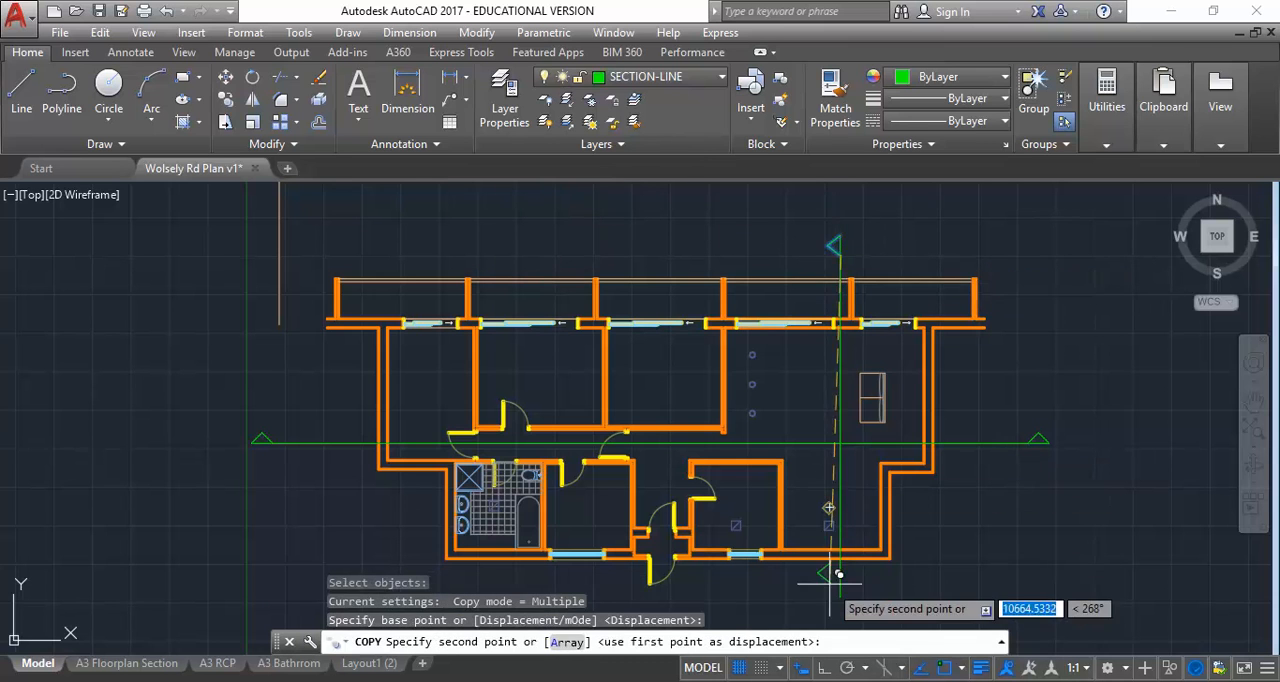
right_click(708, 302)
left_click(752, 313)
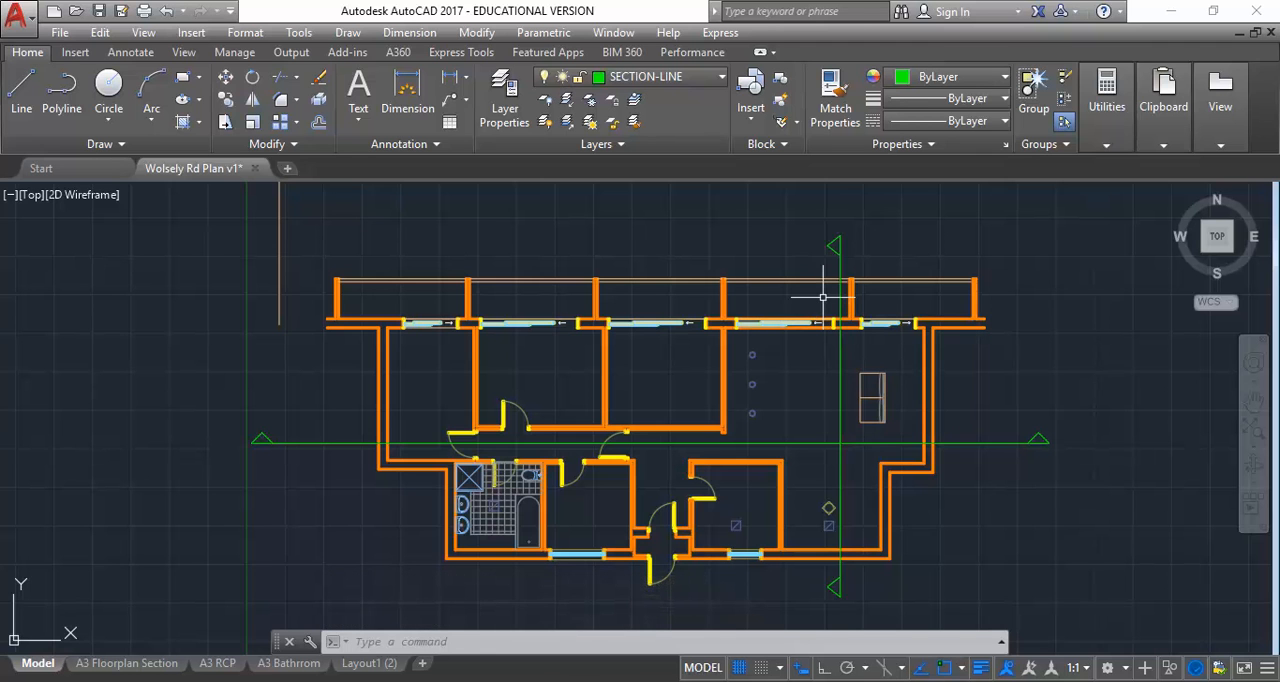
Examine the long section drawn above the floor plan and compare it with the section lines on the plan
scroll(671, 250, "down", 4)
middle_click_drag(671, 250, 643, 460)
scroll(571, 315, "up", 2)
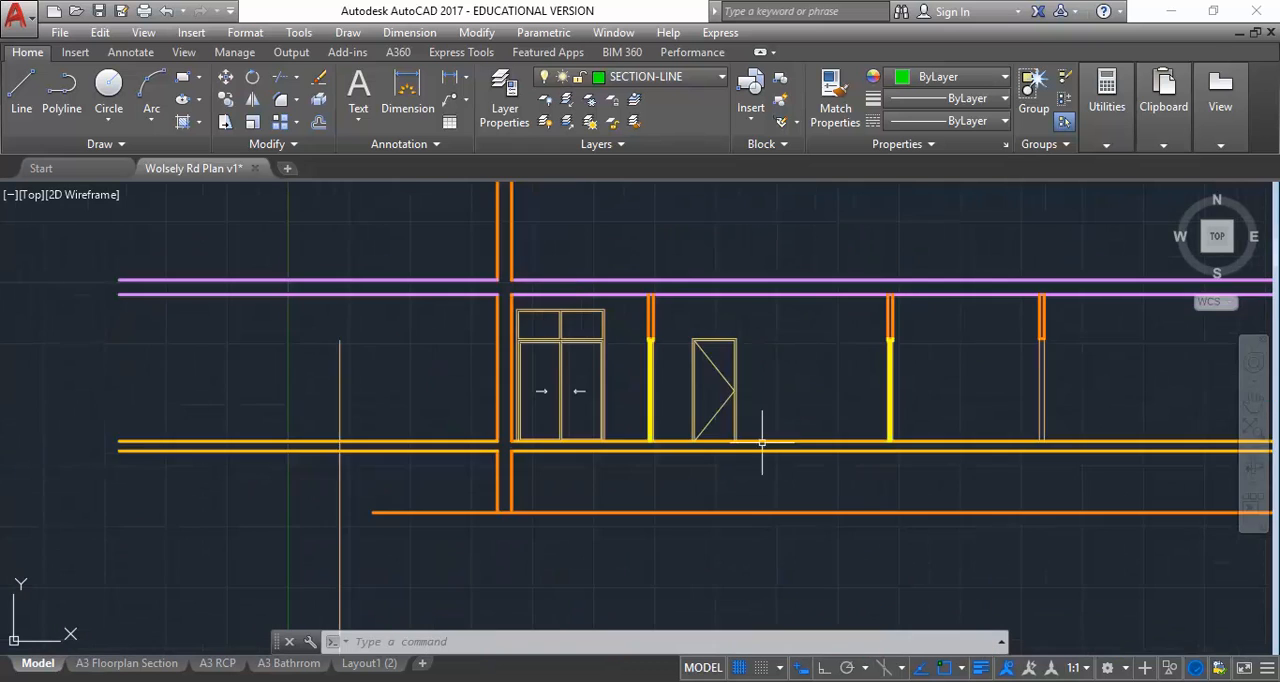
middle_click_drag(796, 389, 635, 404)
scroll(635, 403, "down", 2)
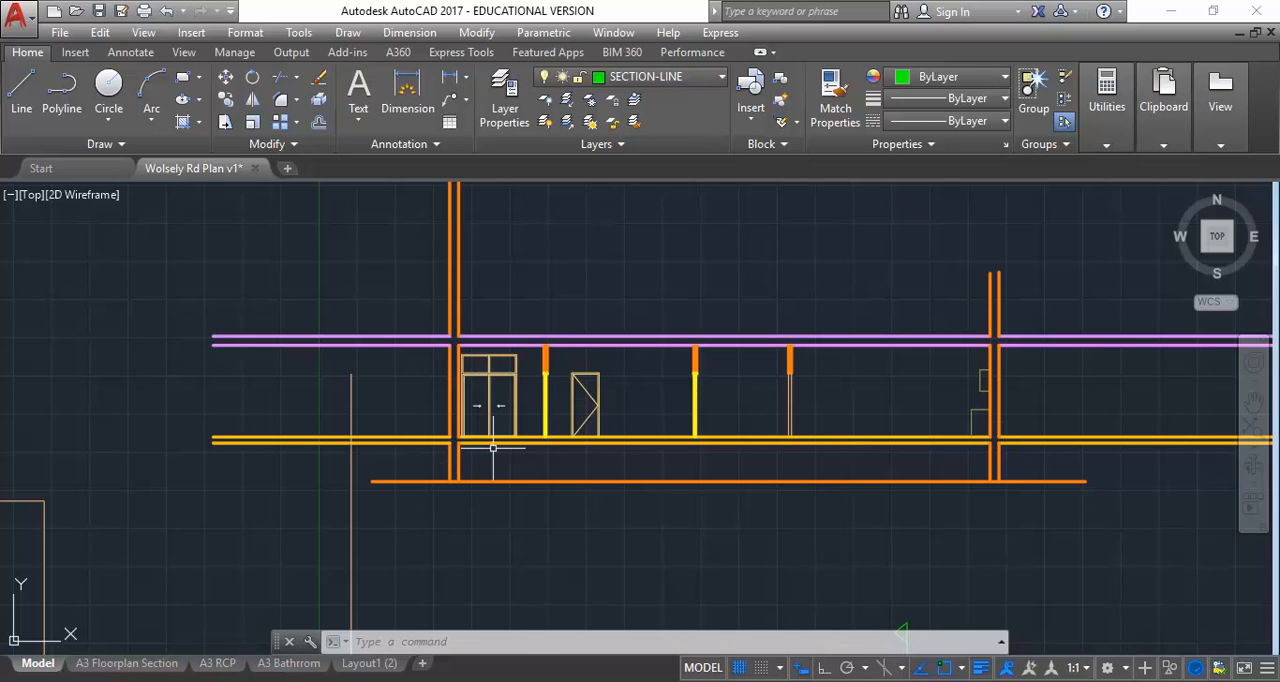
scroll(604, 525, "down", 2)
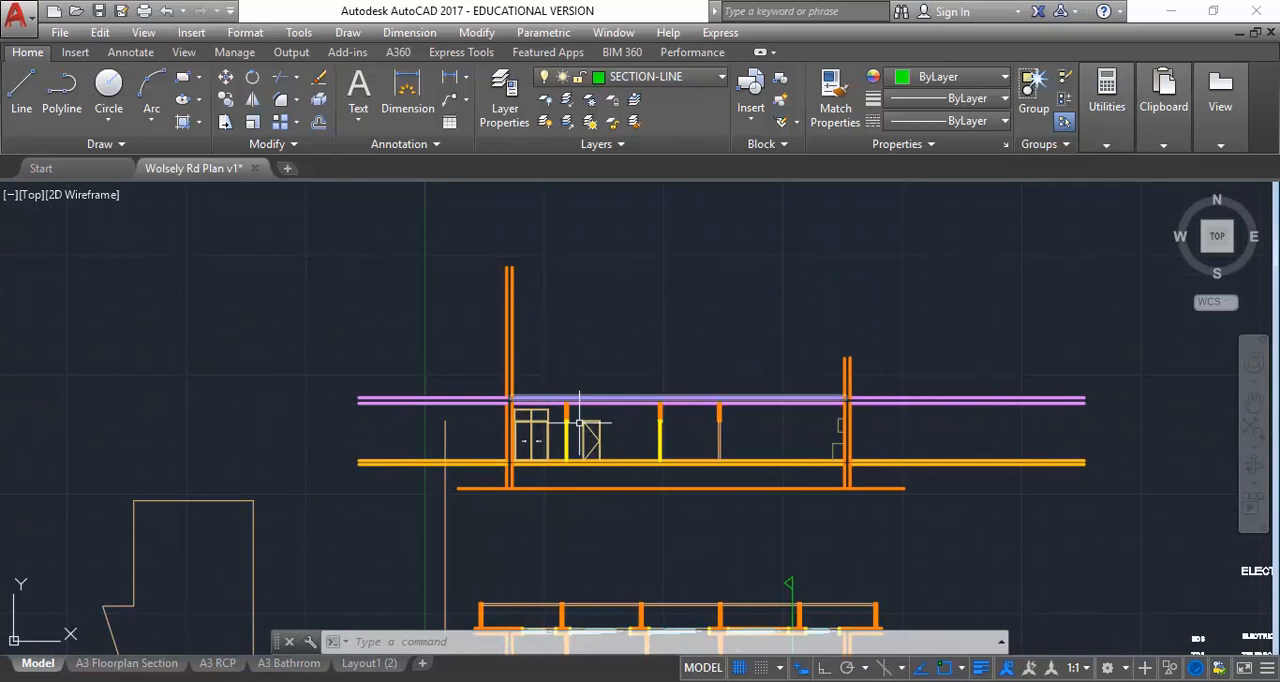
scroll(571, 523, "down", 2)
middle_click_drag(571, 523, 563, 331)
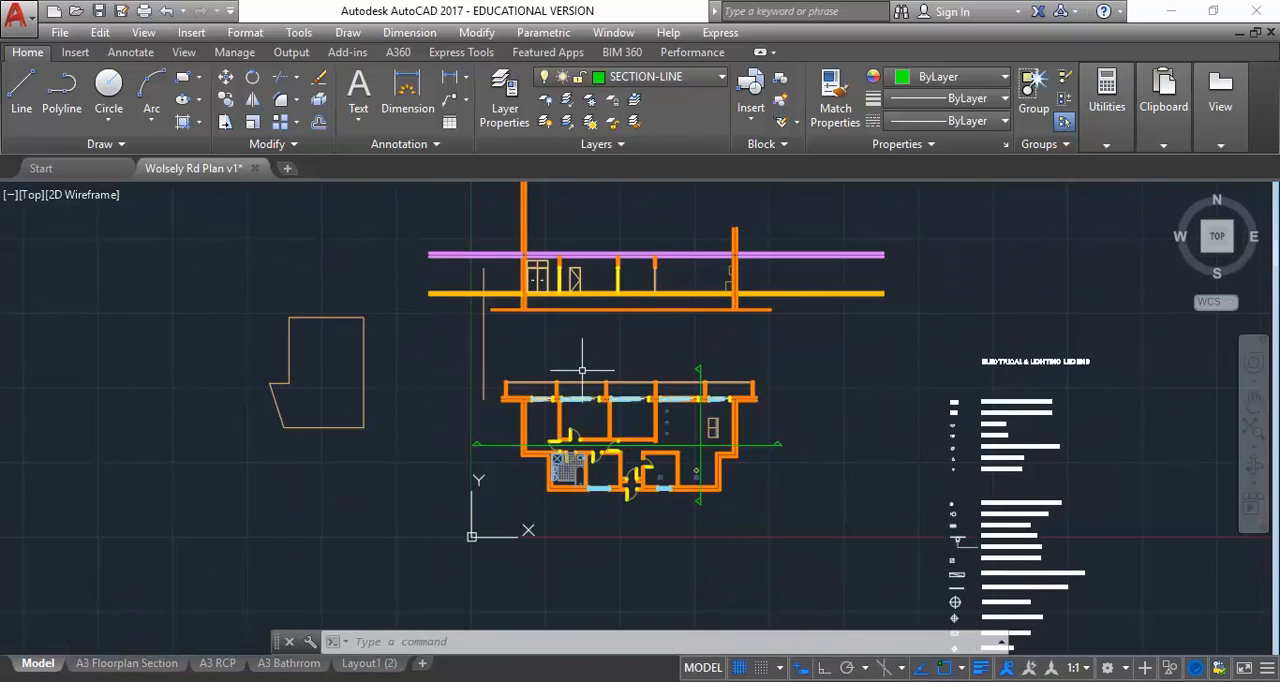
scroll(618, 355, "up", 4)
middle_click_drag(620, 445, 620, 480)
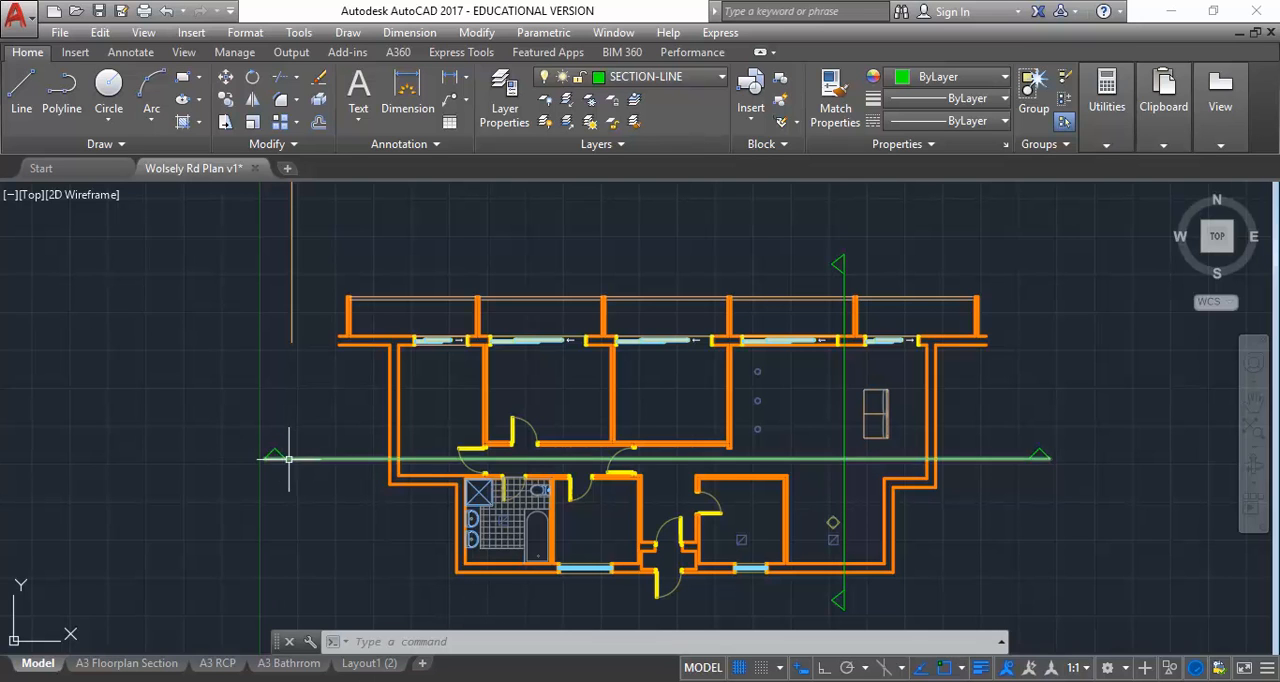
Switch to Adobe Acrobat and review the bathroom elevation, kitchen elevation and kitchen joinery detail requirements in the Assessment 3 brief
mouse_move(381, 663)
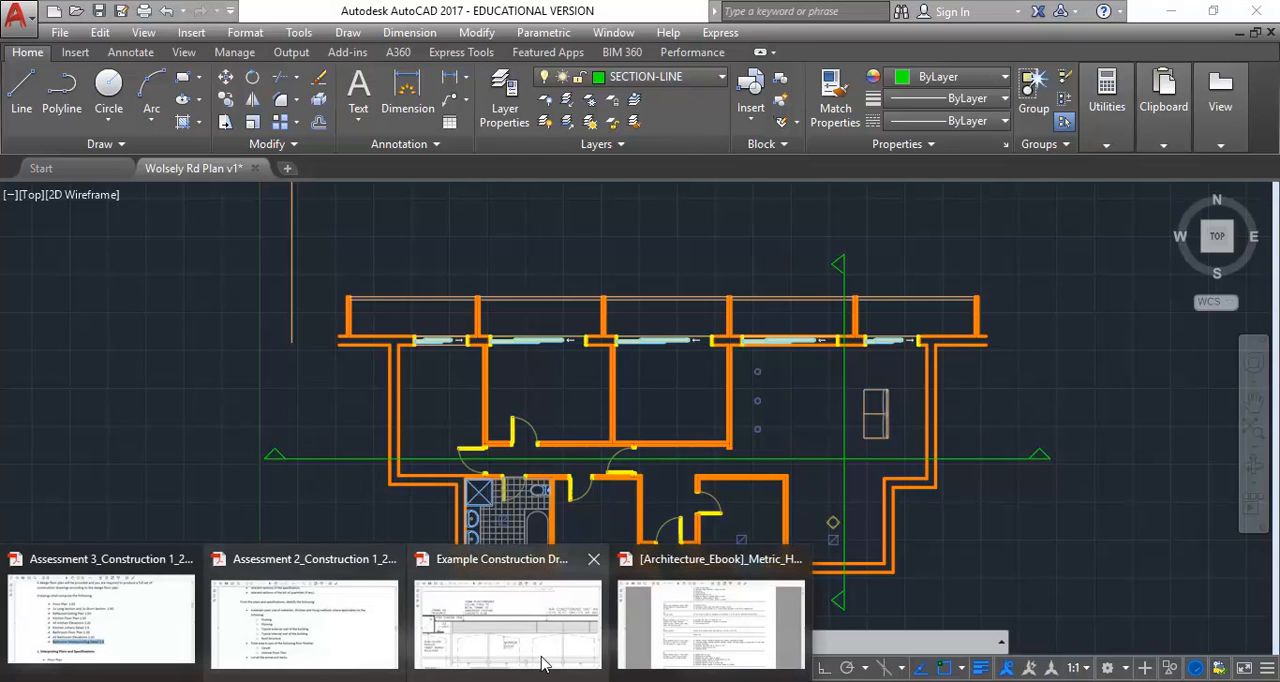
mouse_move(362, 645)
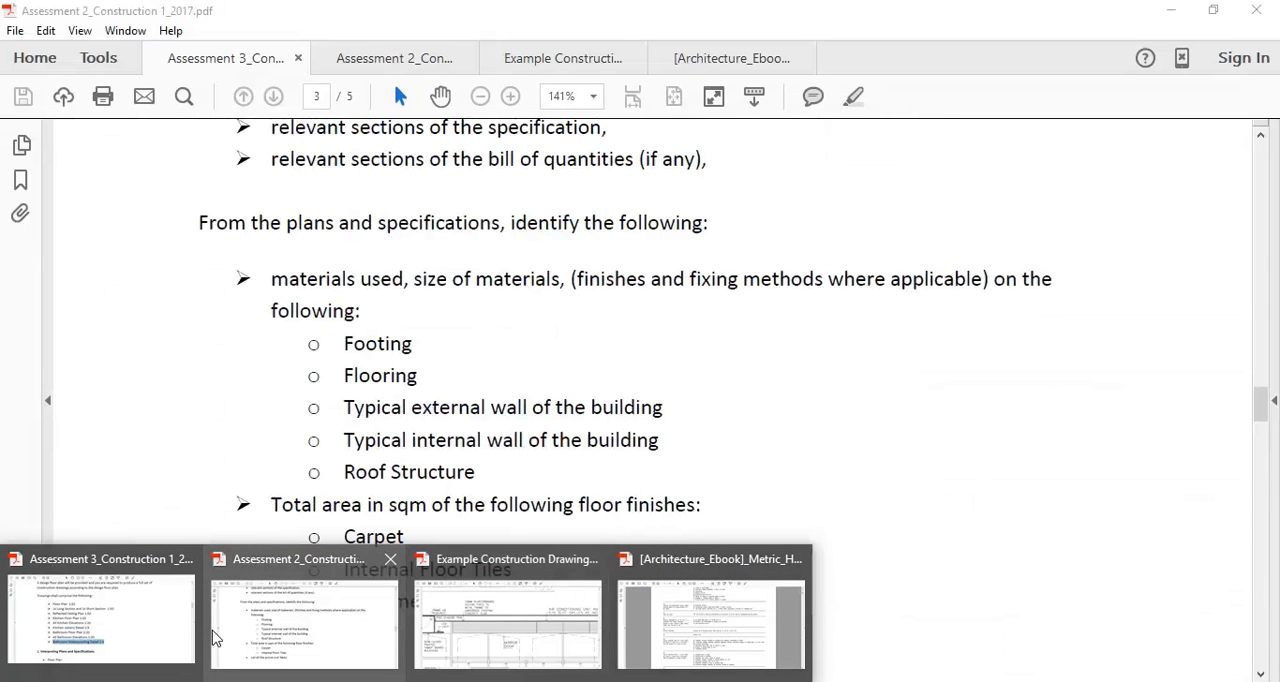
left_click(131, 626)
left_click_drag(301, 501, 580, 510)
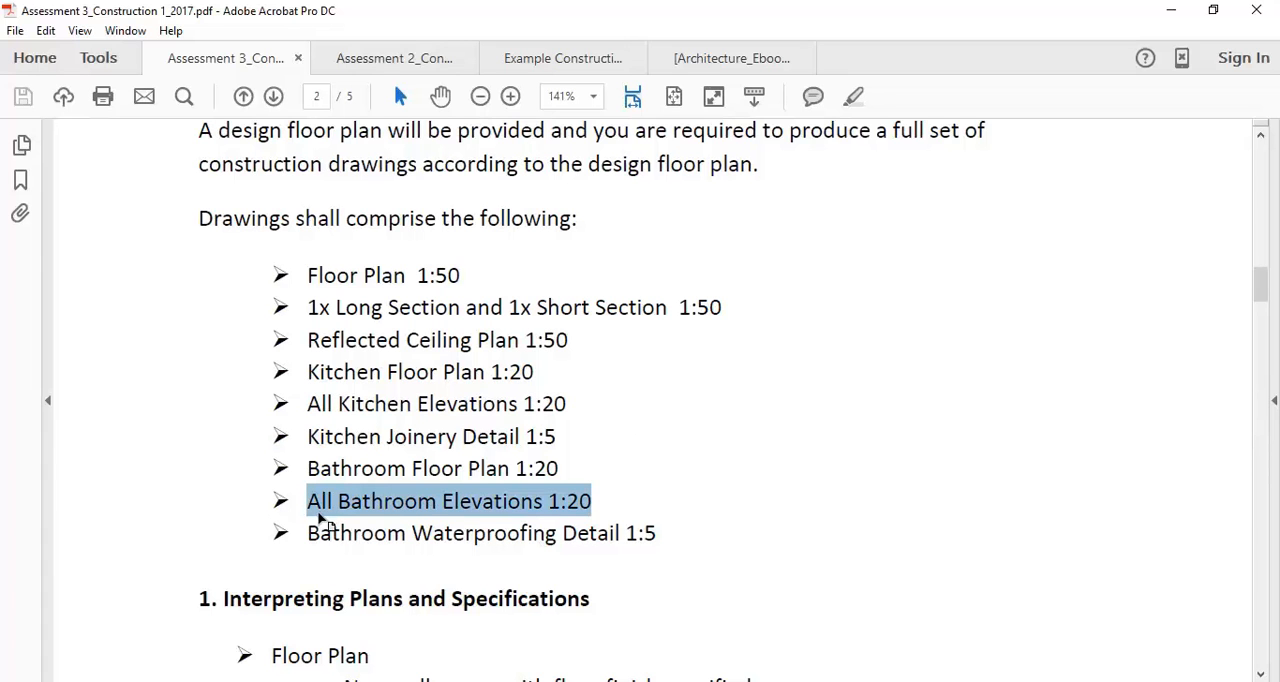
left_click(598, 500)
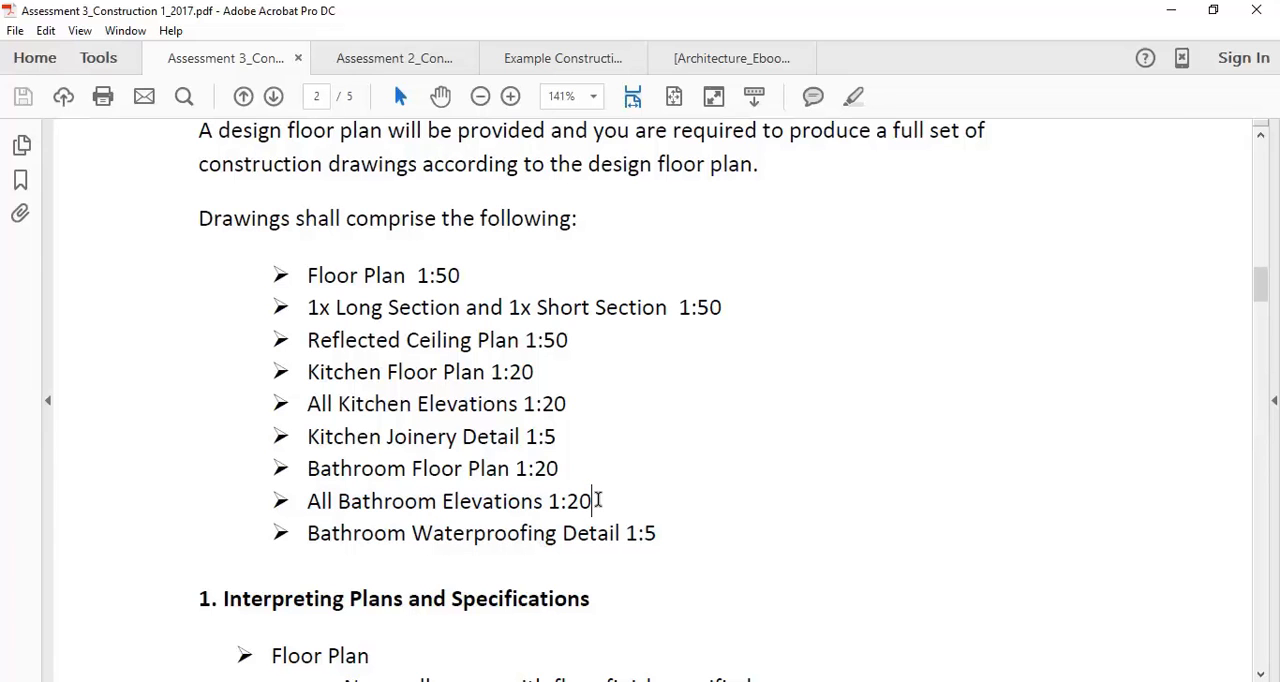
left_click_drag(598, 500, 318, 502)
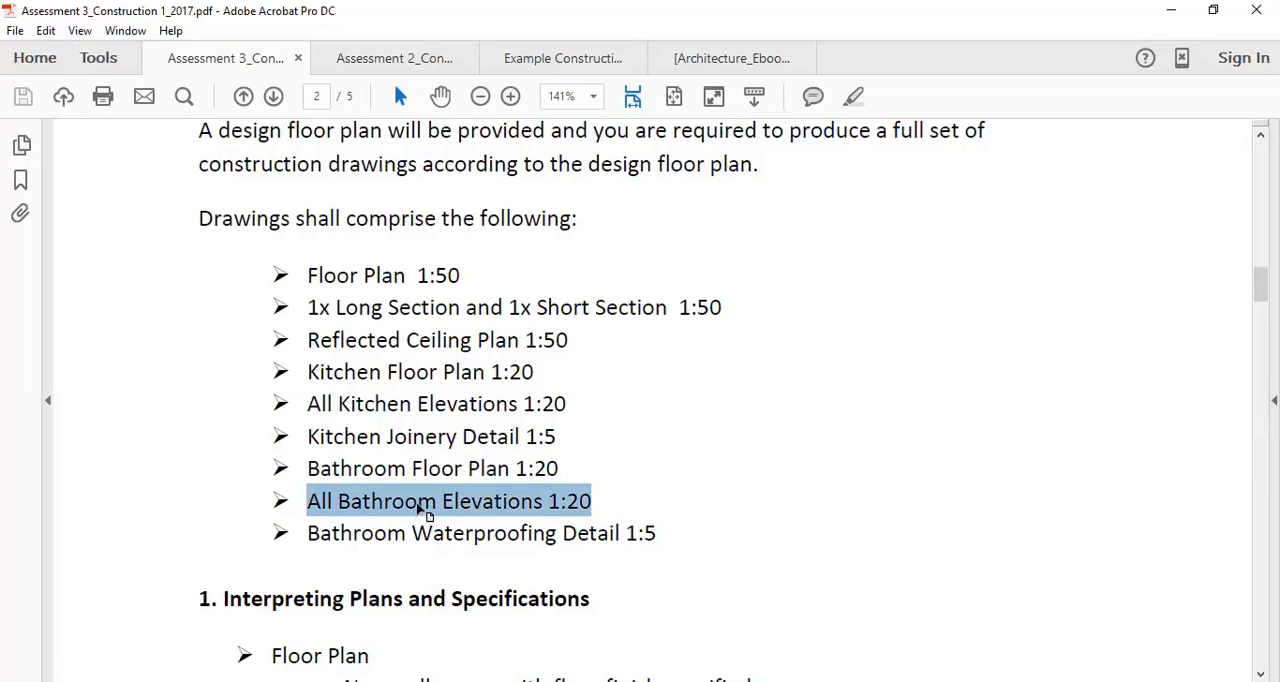
left_click_drag(305, 403, 548, 413)
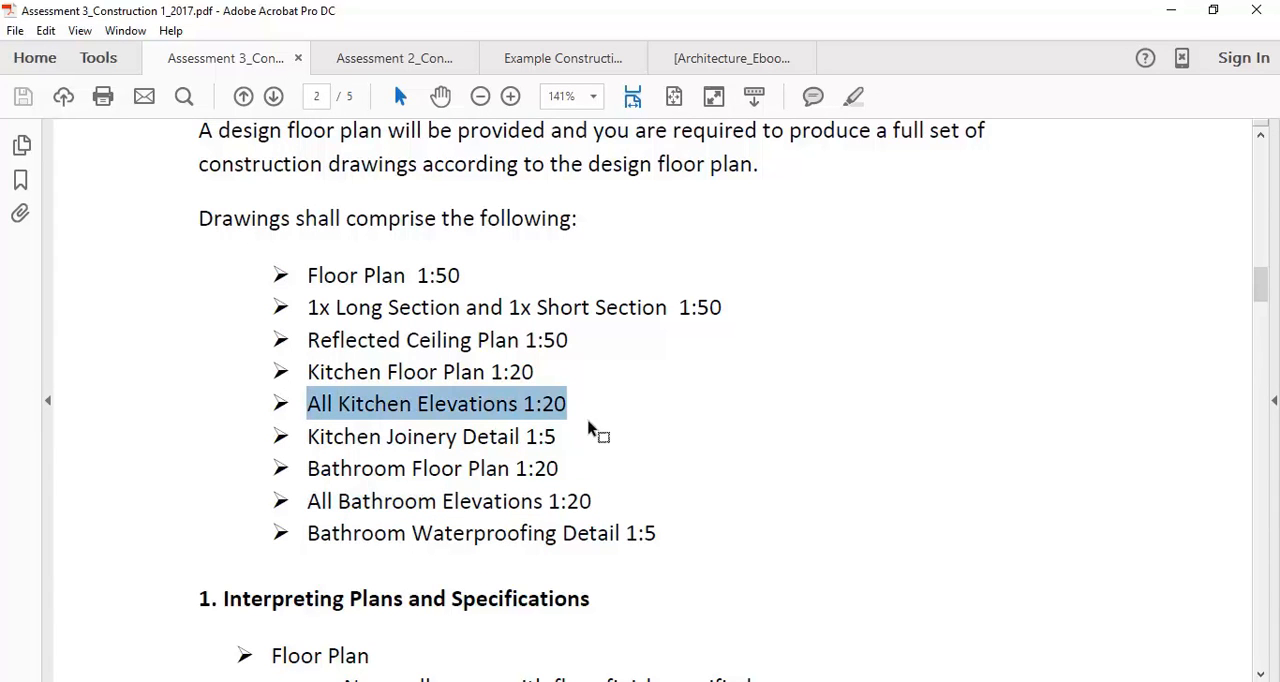
left_click_drag(308, 436, 560, 432)
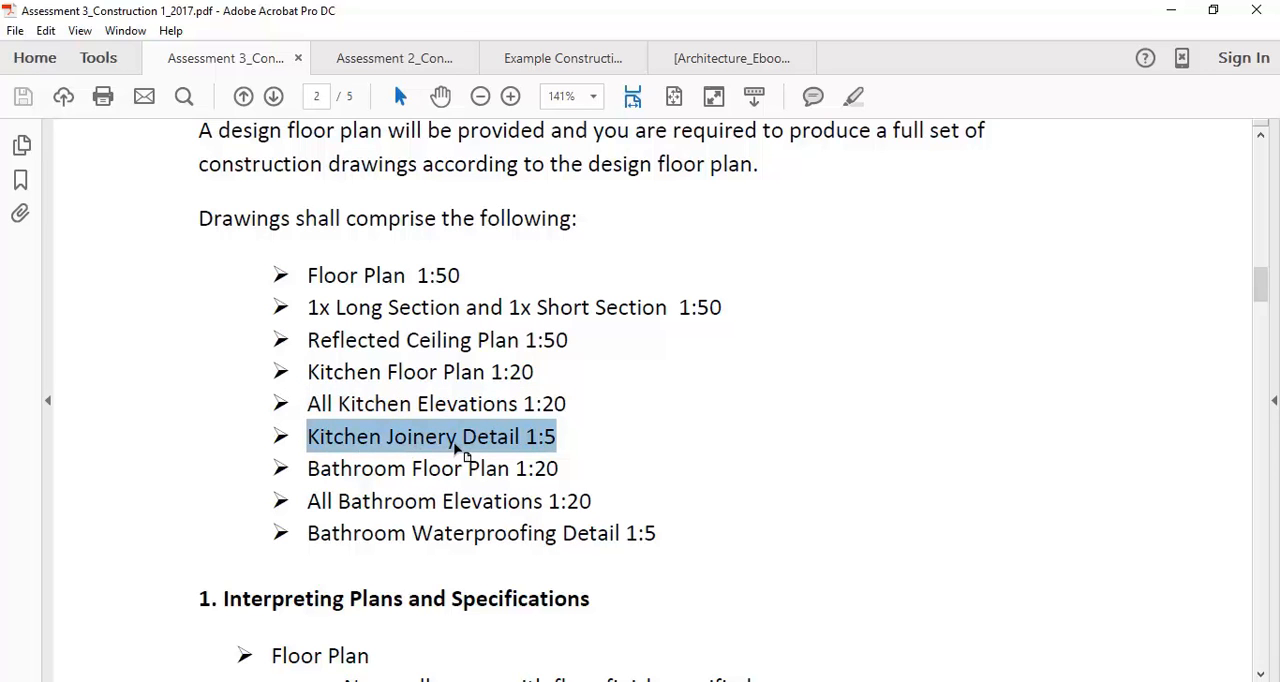
Return to AutoCAD and examine the long section above the floor plan together with the section lines
left_click(661, 527)
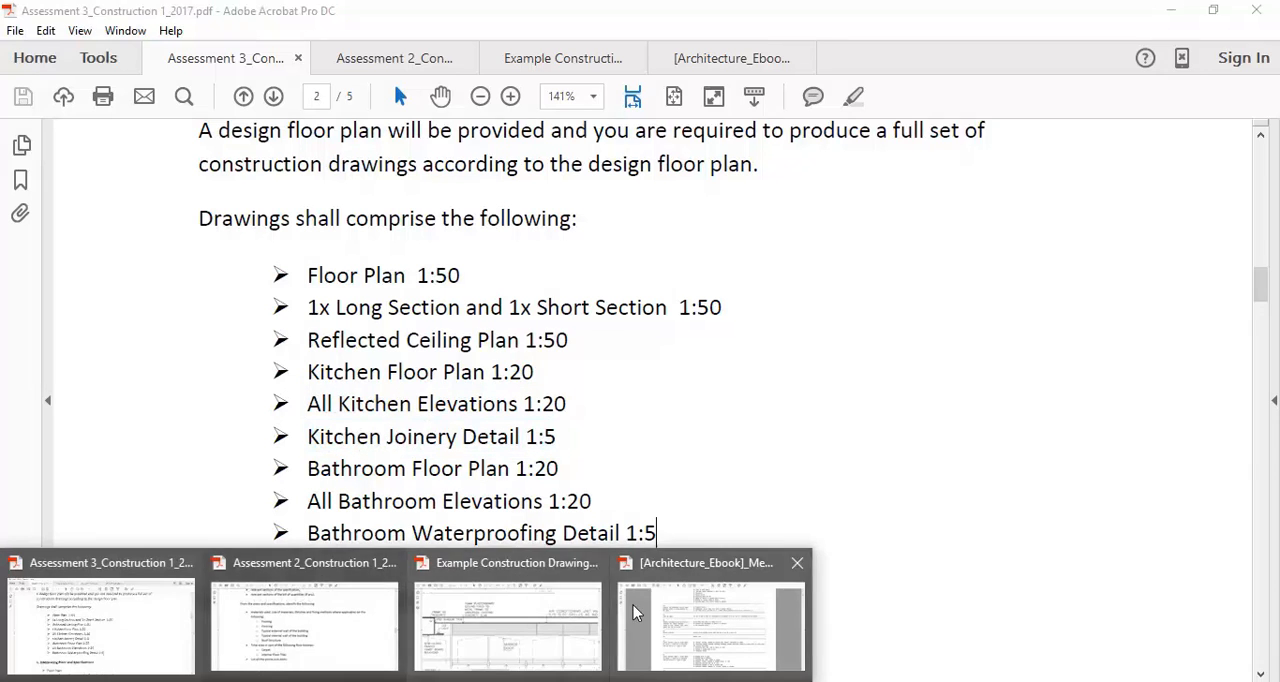
left_click(246, 681)
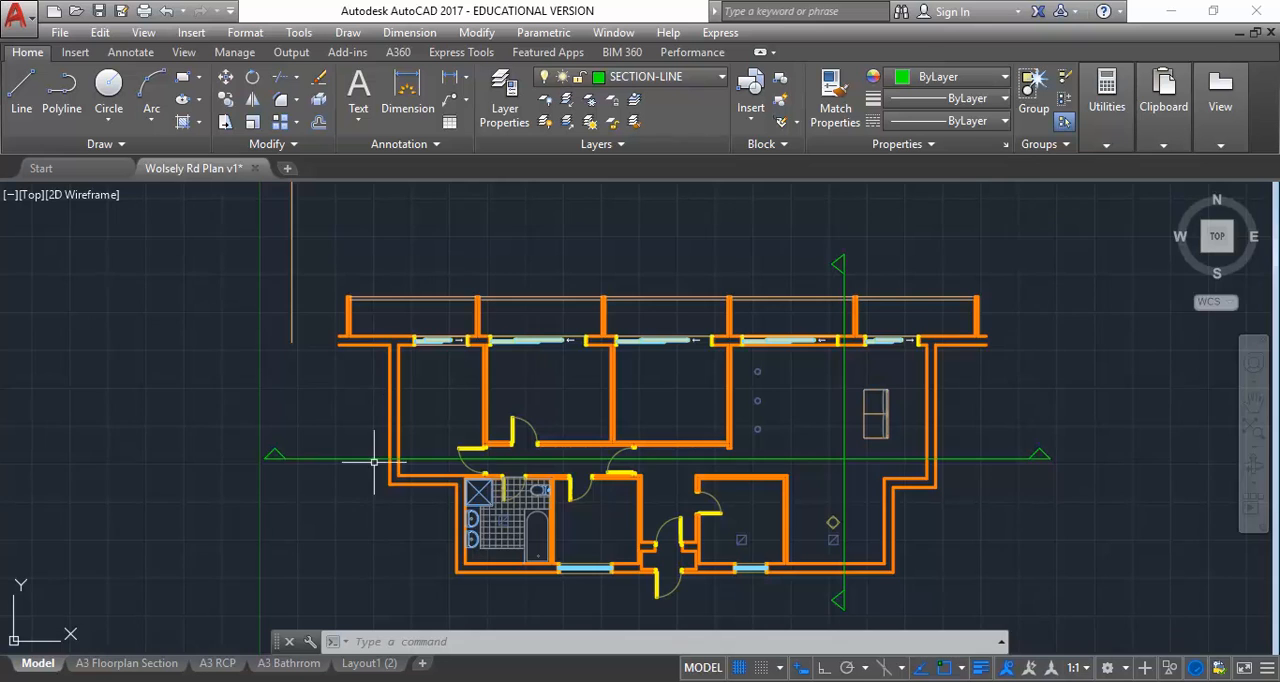
scroll(408, 508, "down", 4)
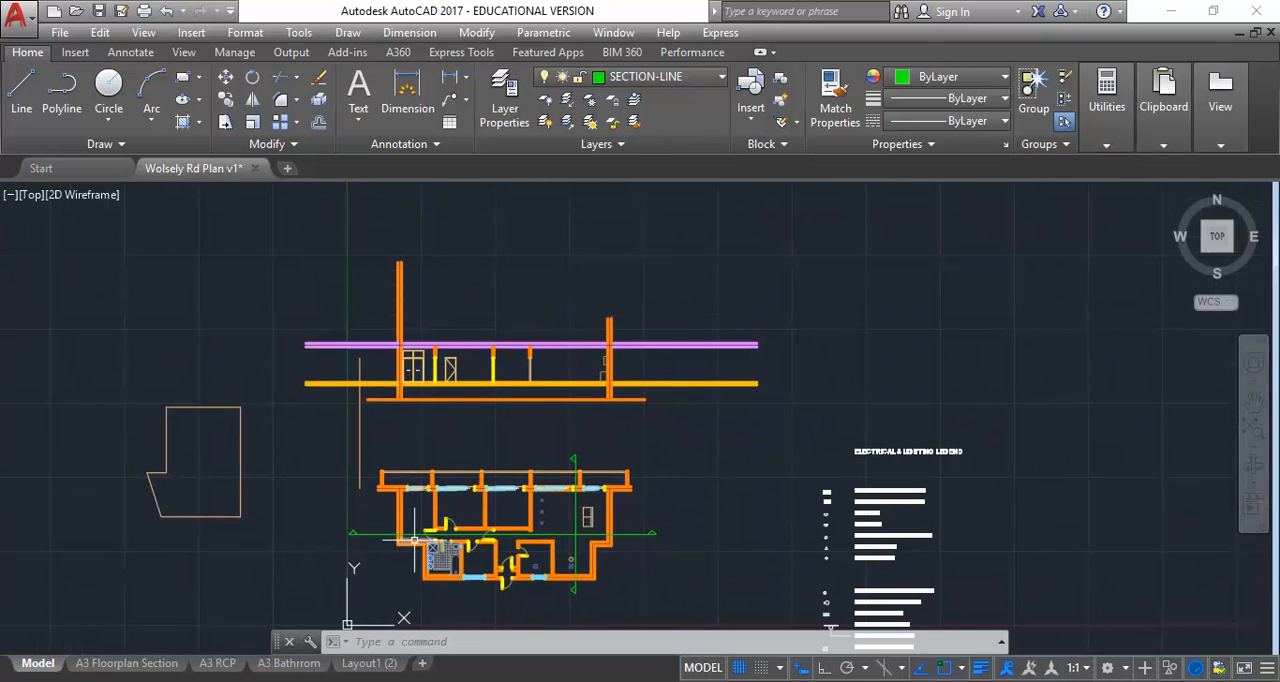
scroll(420, 575, "up", 2)
scroll(420, 575, "up", 3)
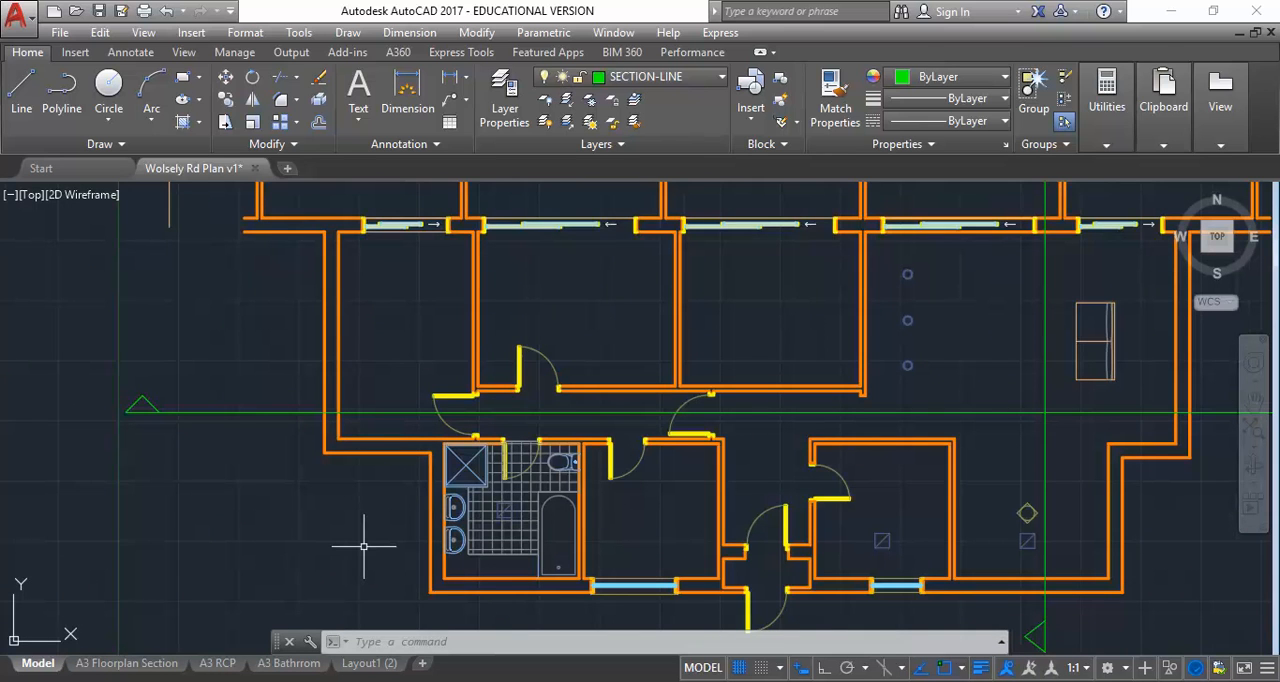
scroll(319, 543, "down", 4)
mouse_move(319, 545)
middle_mouse_down()
mouse_move(403, 557)
mouse_move(374, 596)
middle_mouse_up()
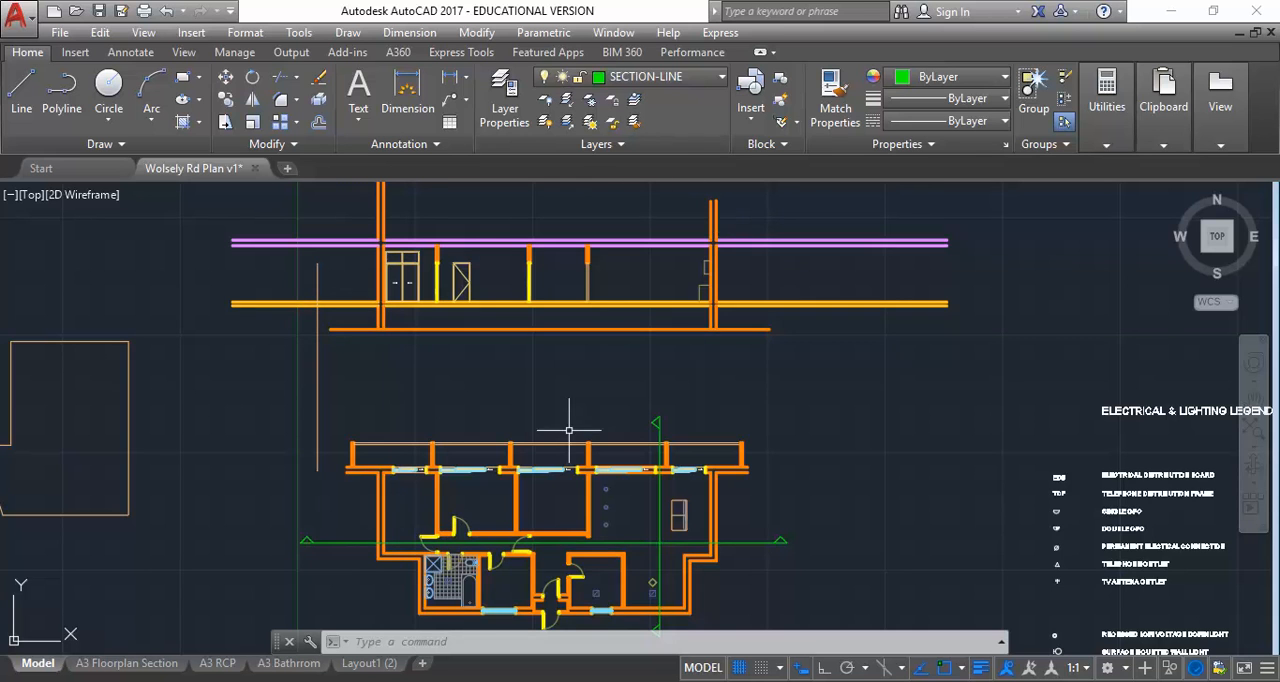
scroll(575, 405, "down", 5)
scroll(532, 375, "up", 3)
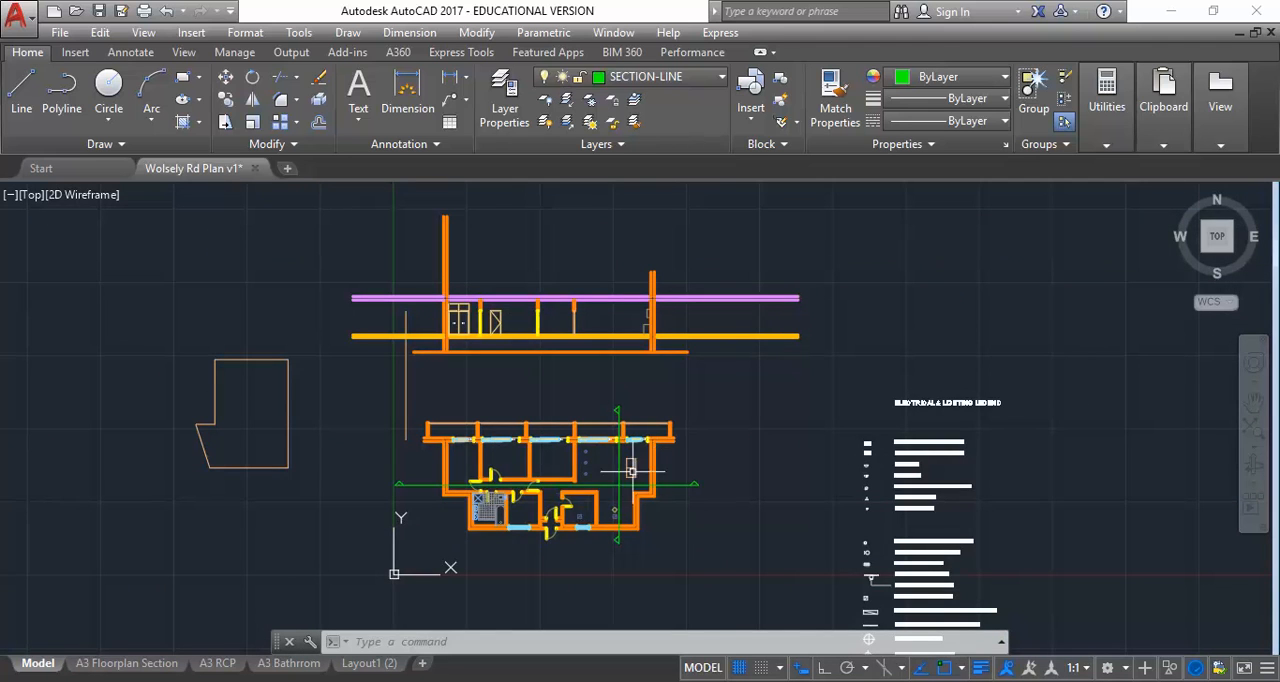
Examine the tiled bathroom and the empty kitchen area at the plan's lower right to see what the detail drawings need
scroll(390, 500, "up", 2)
scroll(511, 540, "up", 3)
middle_click_drag(529, 526, 559, 486)
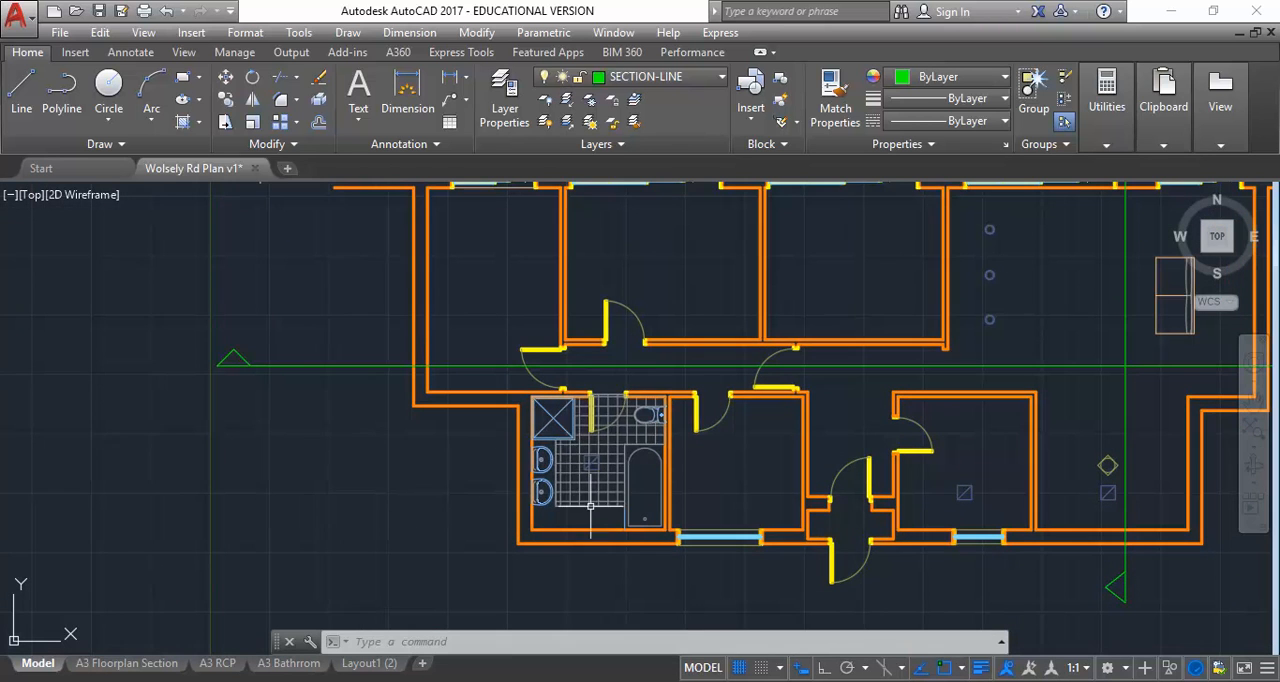
scroll(580, 460, "up", 3)
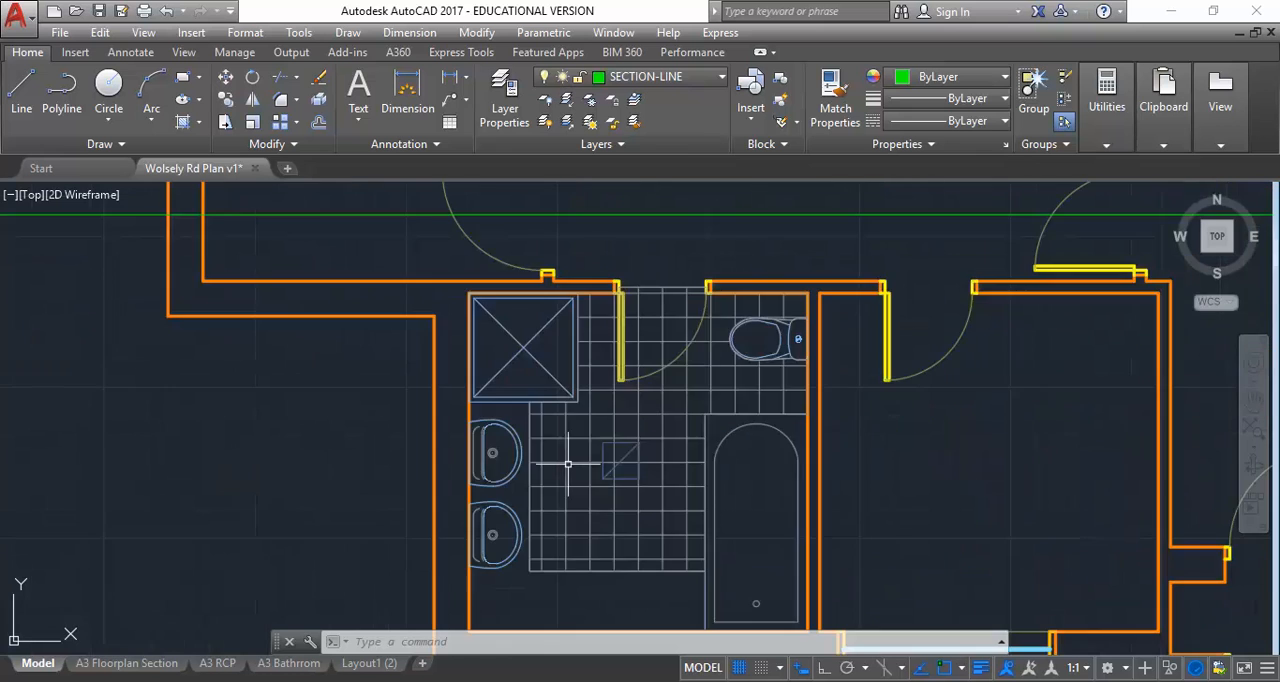
middle_click_drag(820, 420, 286, 424)
middle_click_drag(782, 352, 325, 355)
scroll(791, 389, "down", 2)
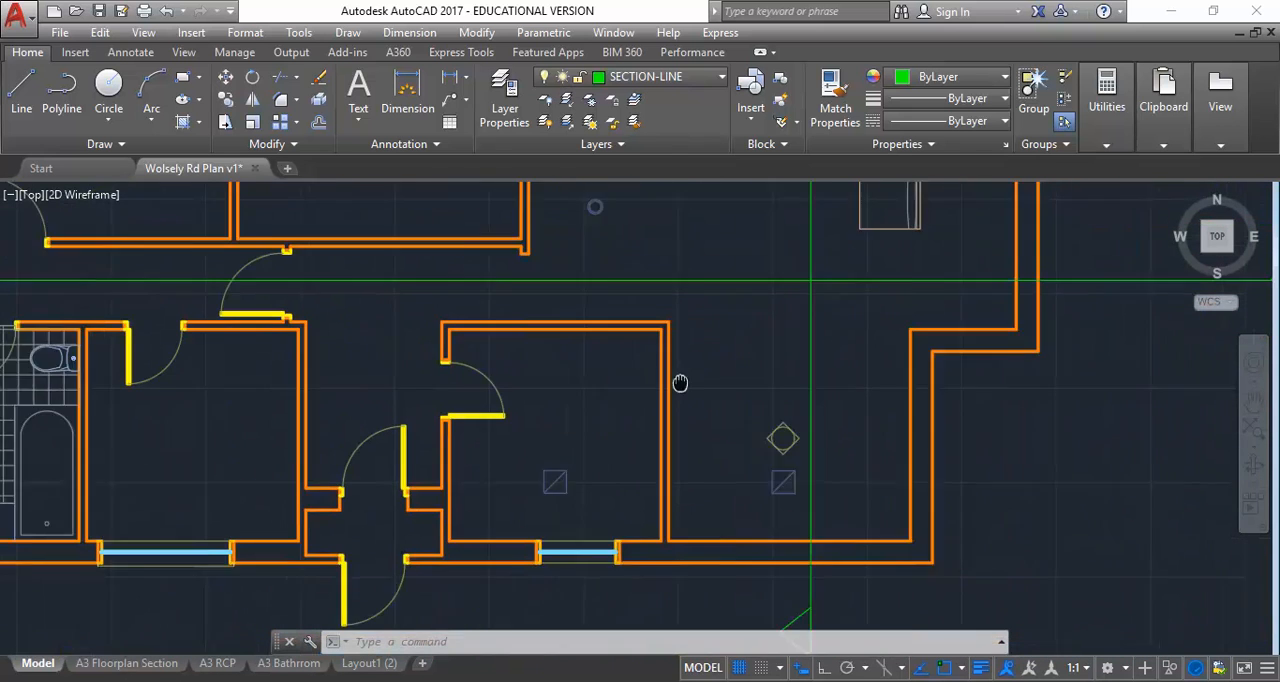
middle_click_drag(795, 390, 610, 369)
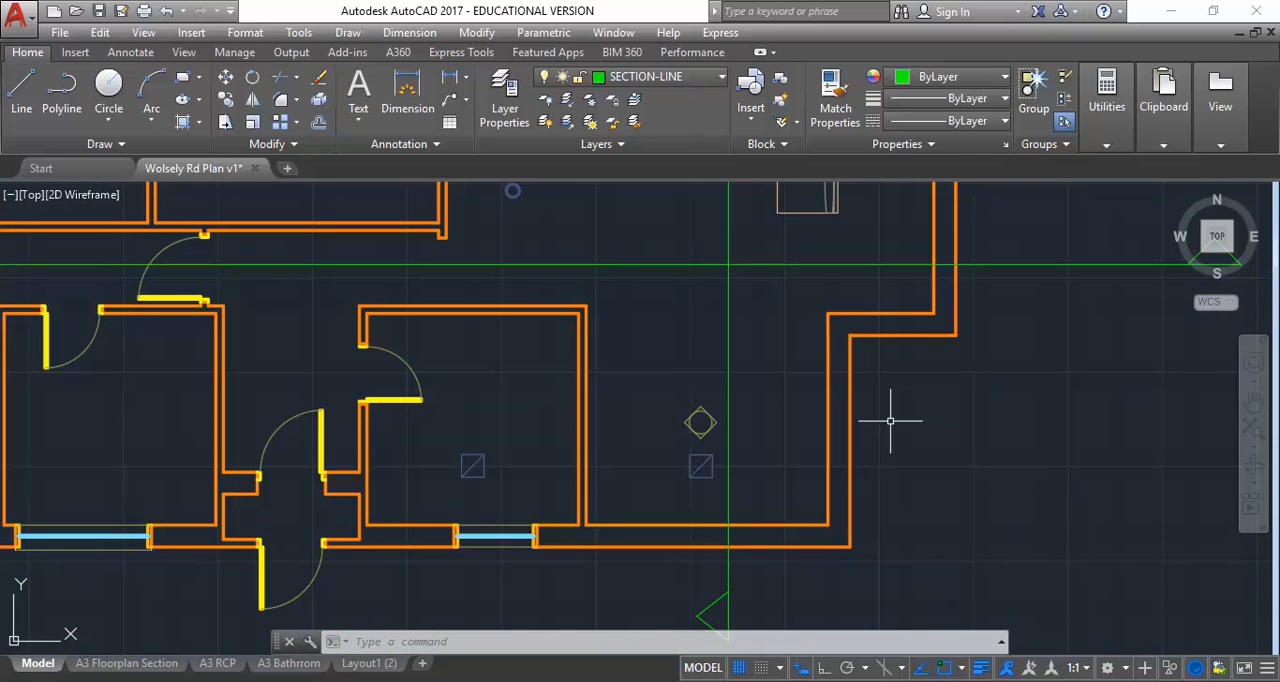
scroll(891, 421, "down", 6)
mouse_move(891, 421)
middle_mouse_down()
mouse_move(880, 486)
mouse_move(886, 450)
middle_mouse_up()
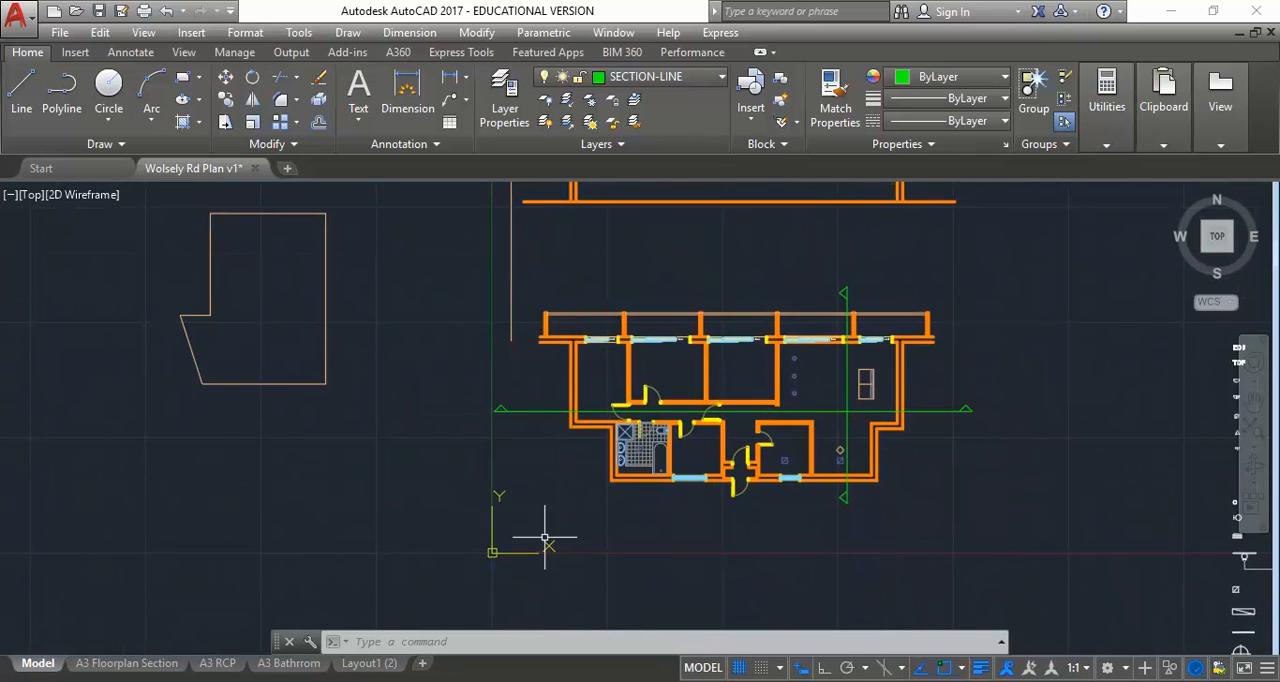
scroll(700, 447, "up", 7)
middle_click_drag(519, 491, 556, 418)
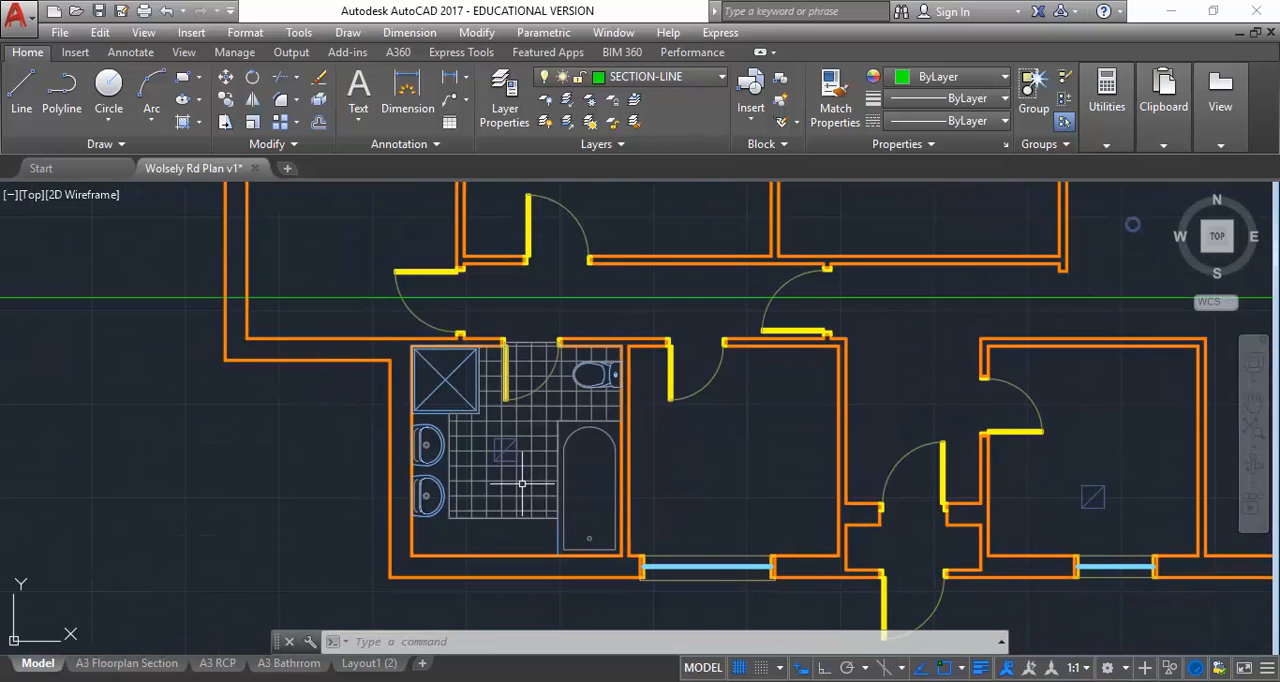
scroll(521, 483, "up", 3)
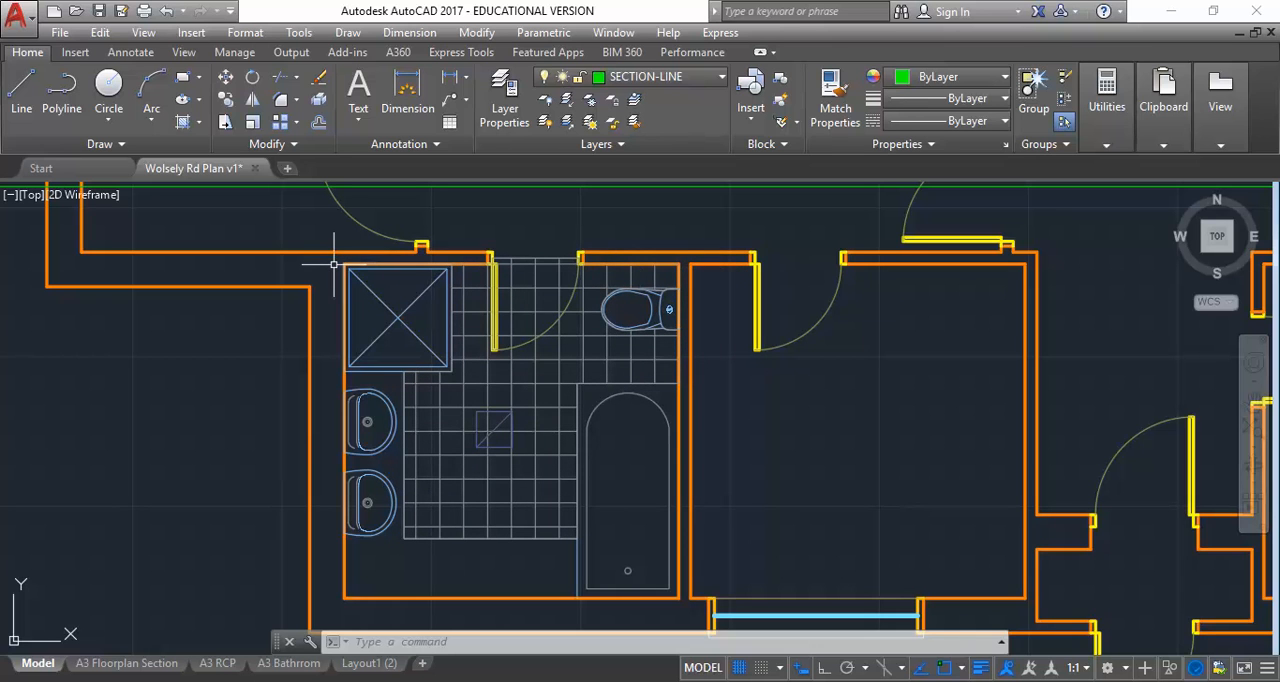
mouse_move(401, 397)
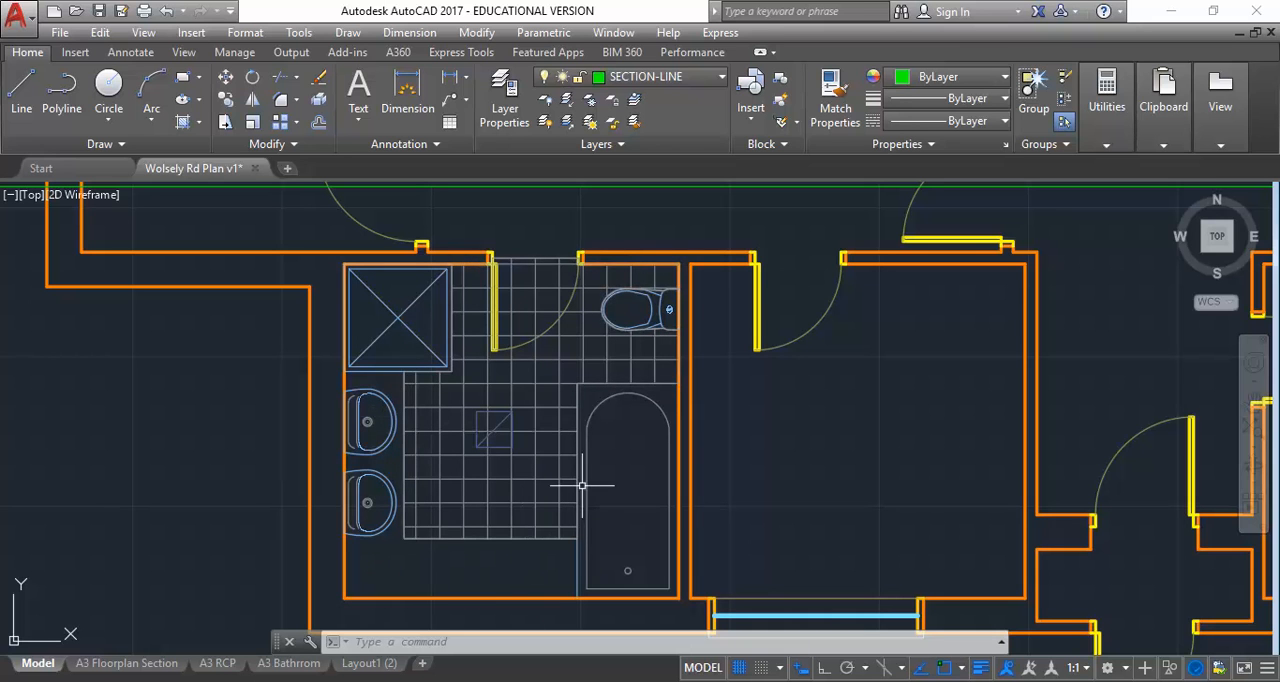
Make A-BATHROOM the current layer for drawing in the kitchen area around the elevation marker
scroll(600, 450, "down", 2)
middle_click_drag(575, 430, 124, 469)
middle_click_drag(658, 465, 266, 429)
scroll(506, 463, "up", 2)
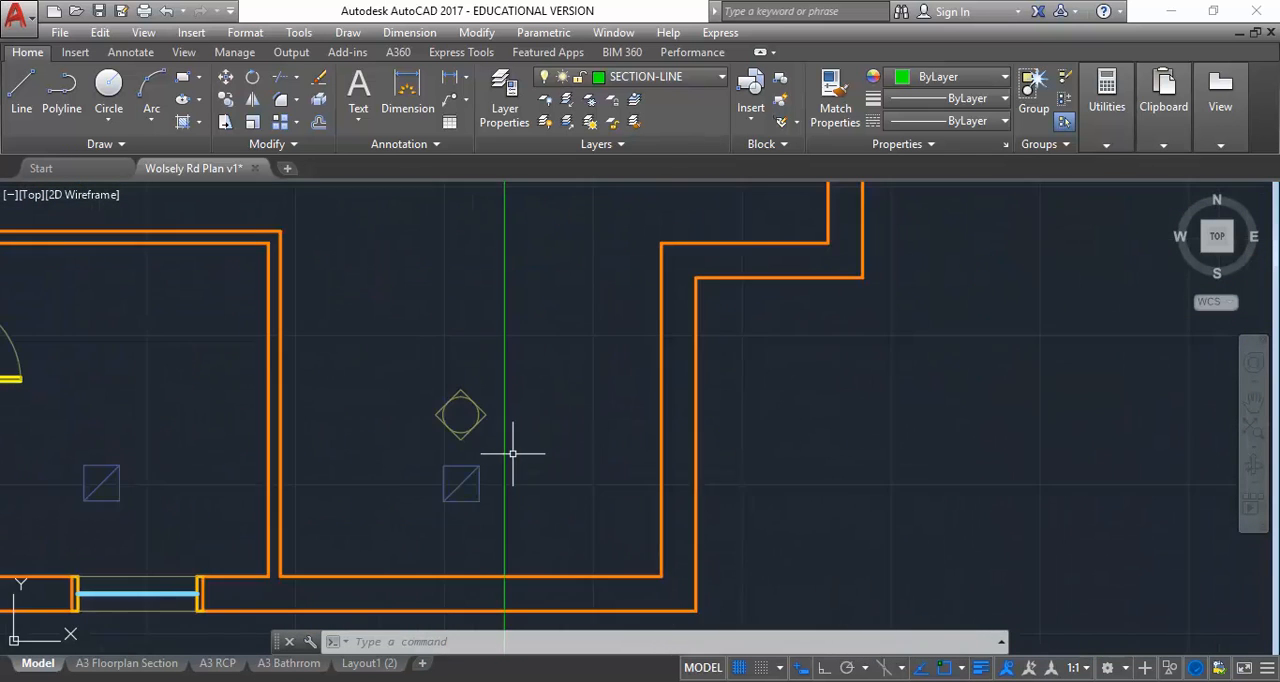
middle_click_drag(421, 411, 452, 419)
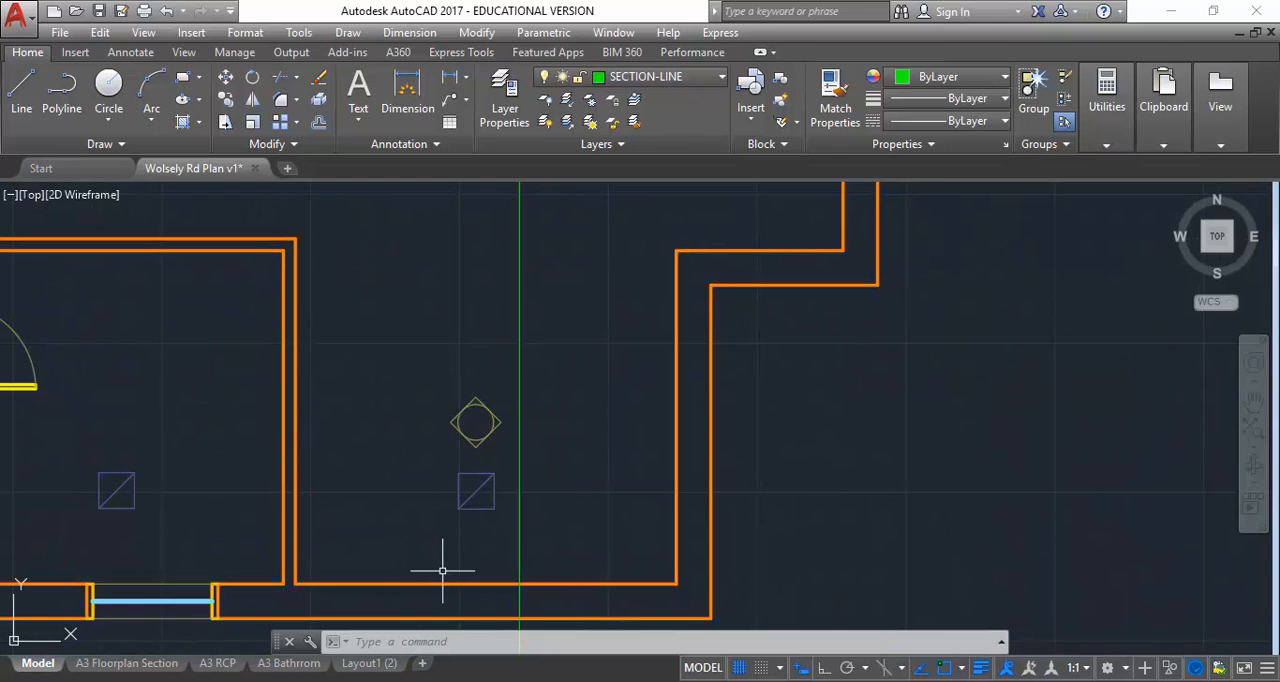
left_click(621, 79)
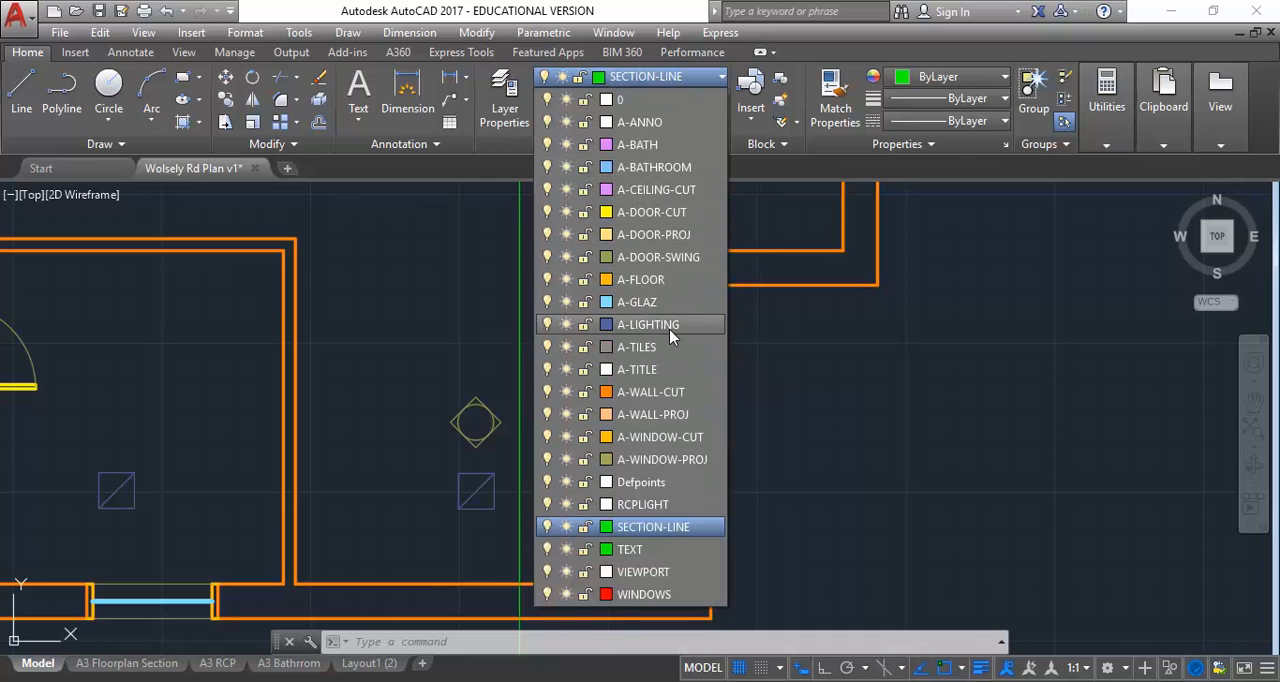
left_click(655, 168)
left_click(21, 90)
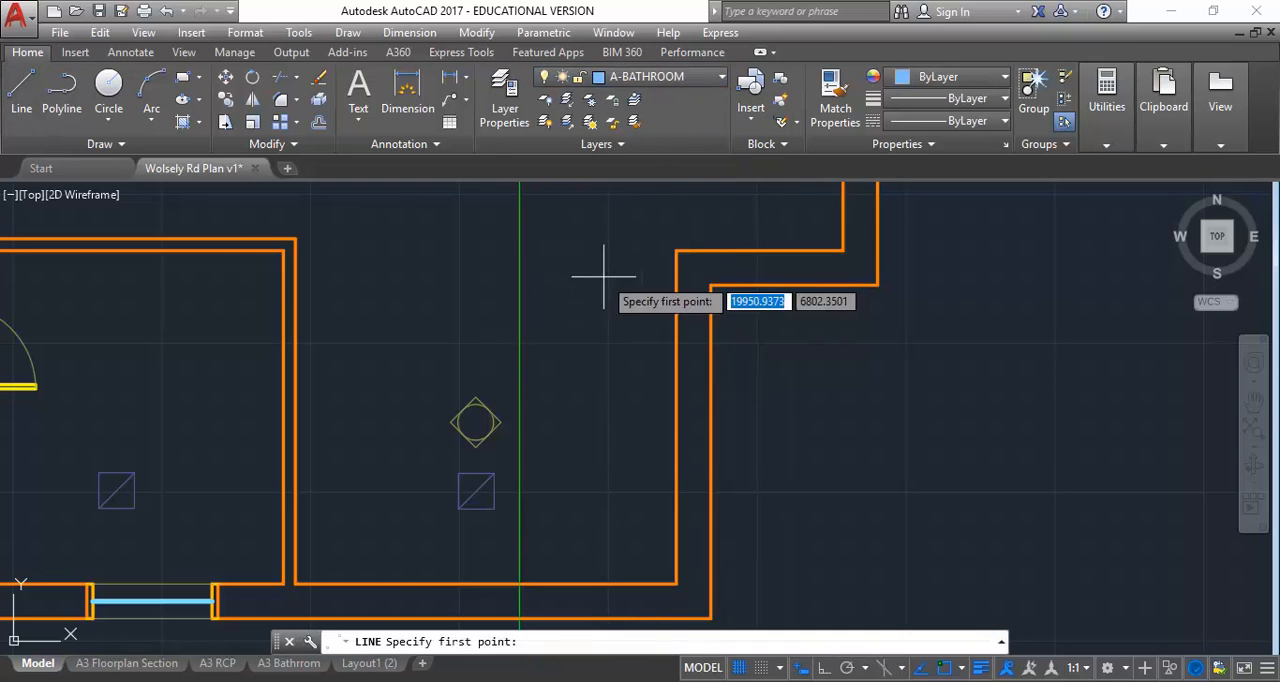
left_click(677, 248)
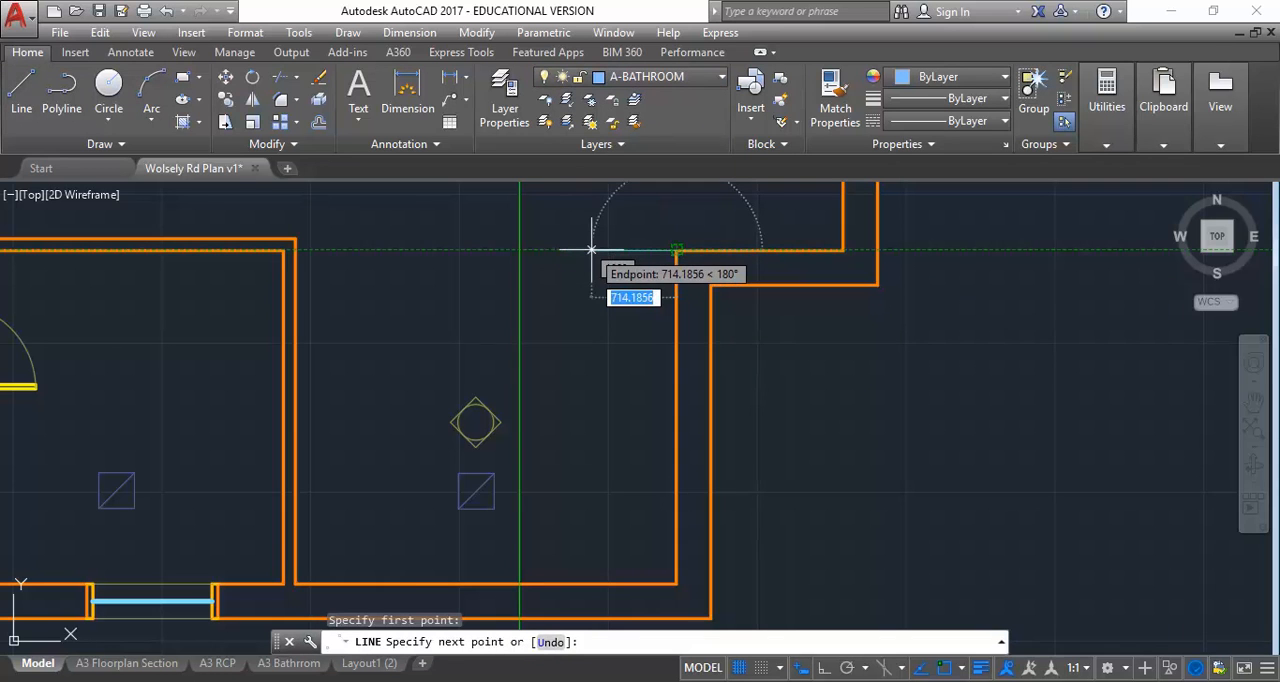
type("60")
key("Return")
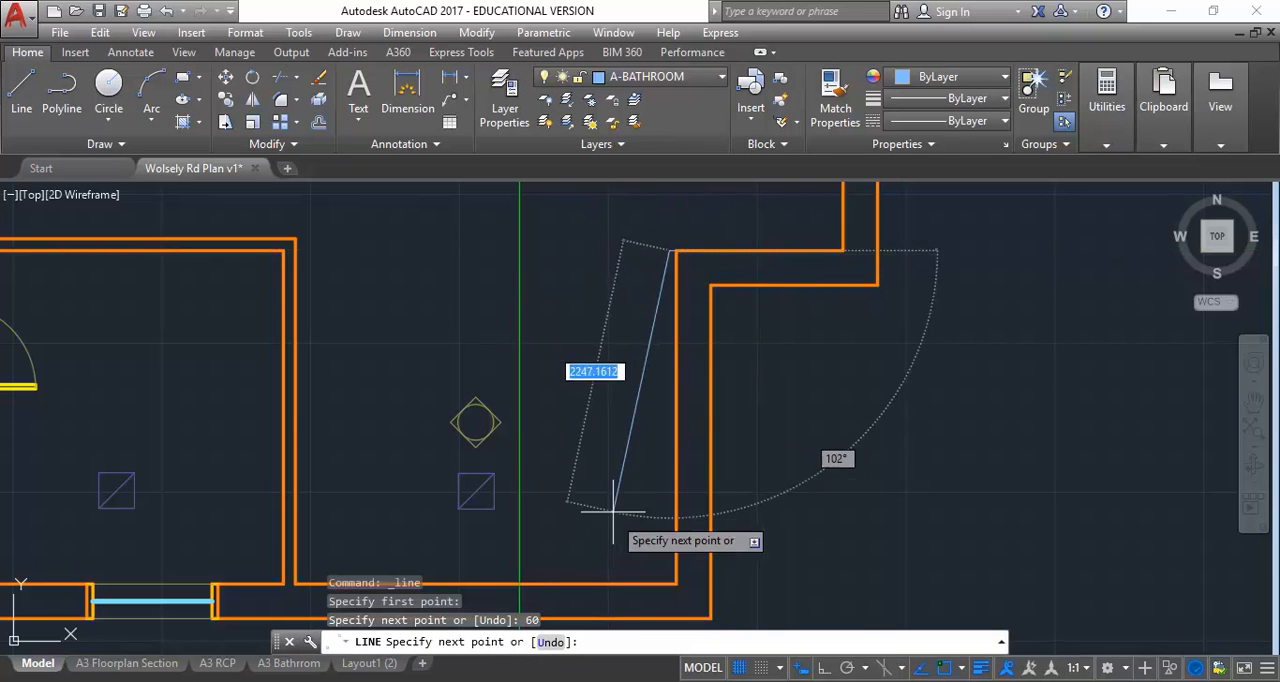
key("Return")
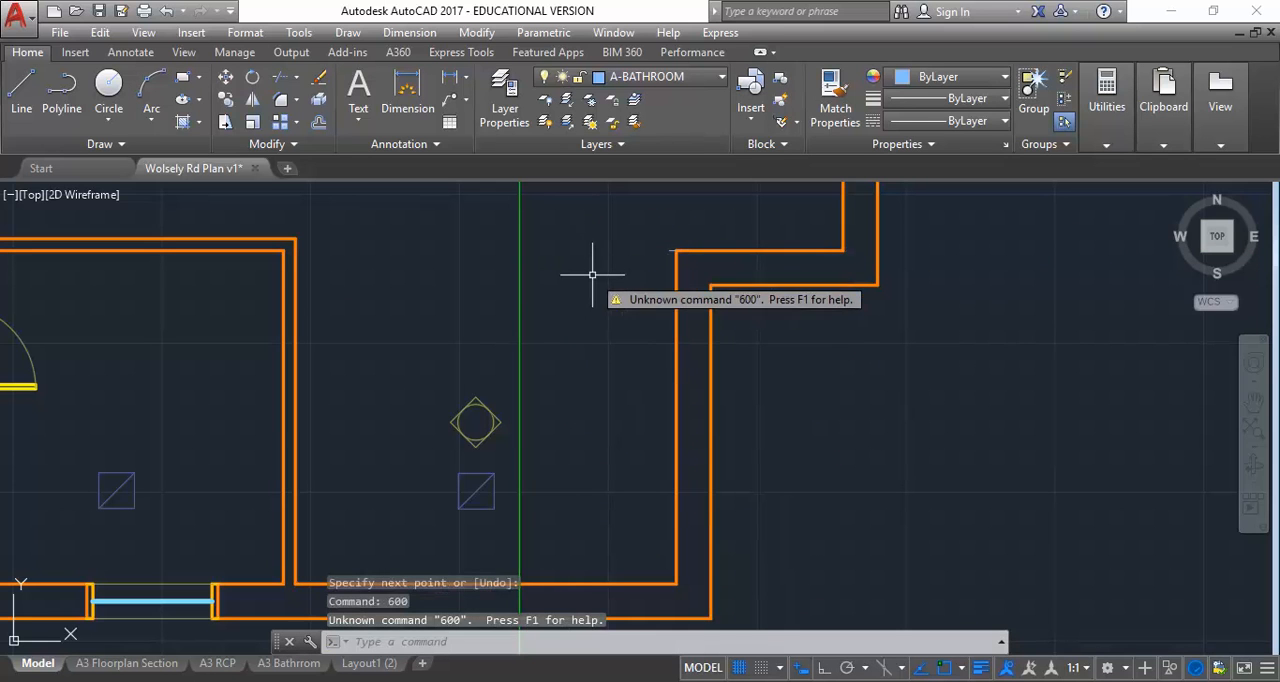
key("Escape")
key("Escape")
key("ctrl+z")
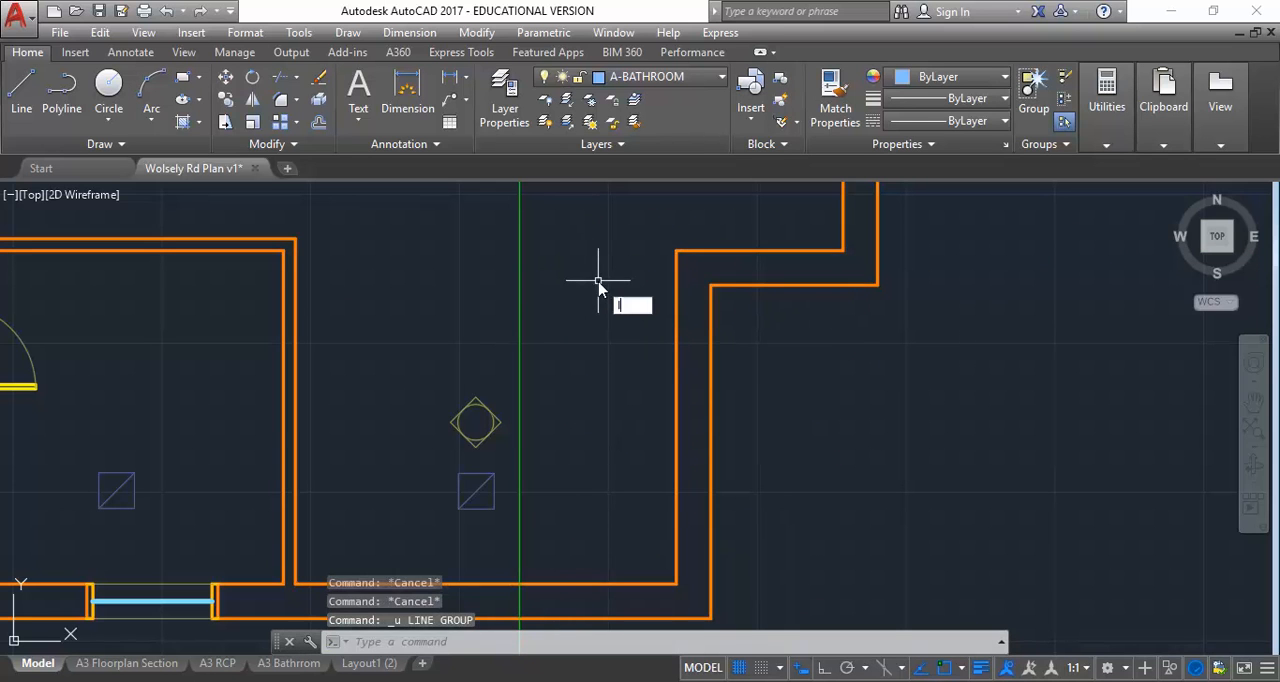
Draw the U-shaped kitchen bench outline from the east wall's inner corner, 600 deep, around to the partition wall's upper corner
key("Return")
left_click(677, 249)
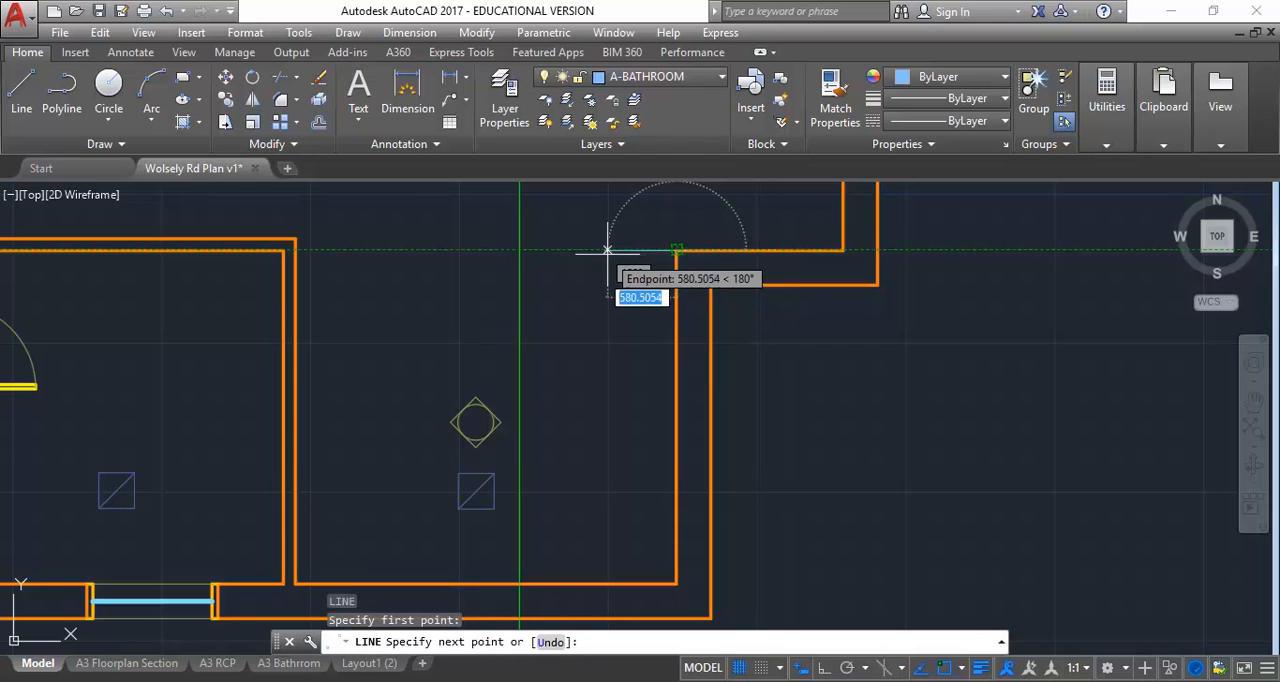
type("600")
key("Return")
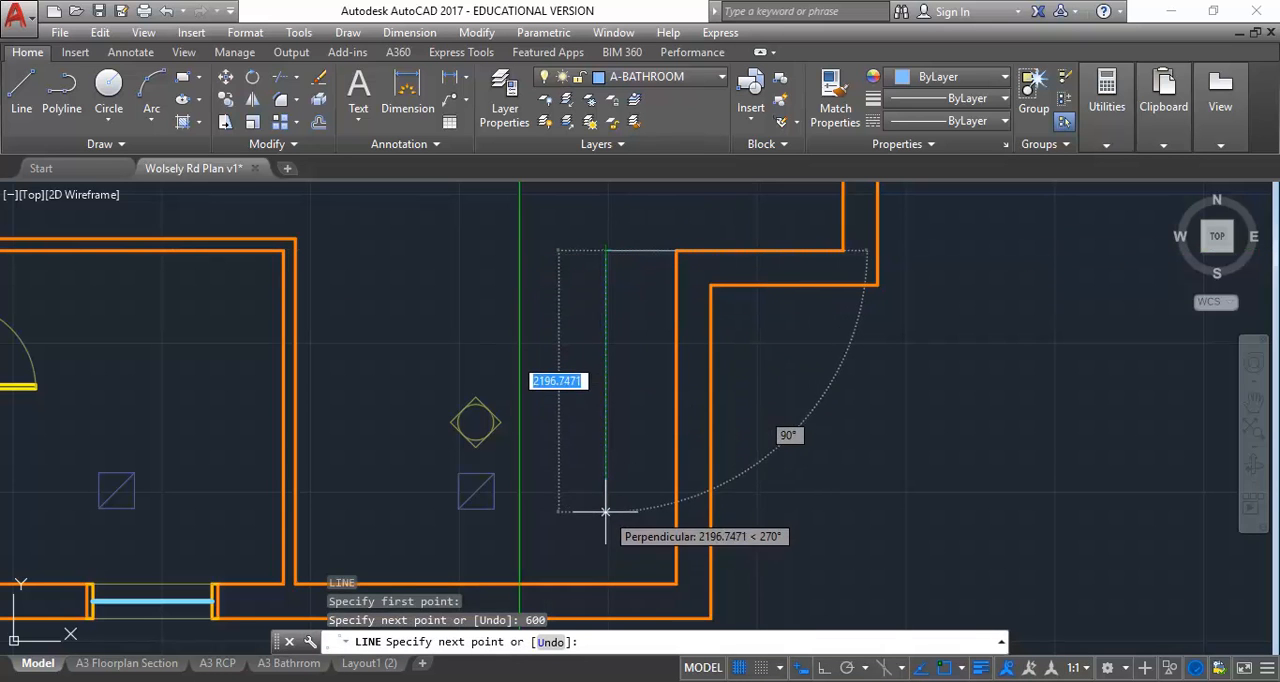
left_click(605, 517)
left_click(362, 513)
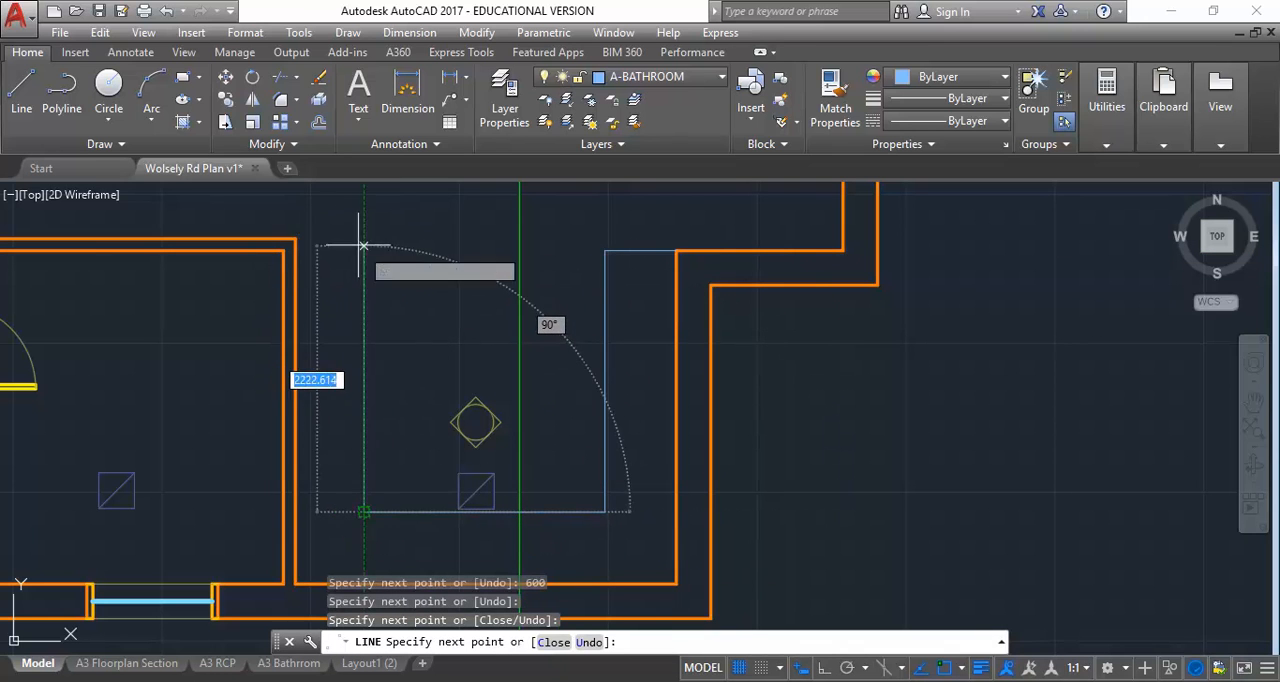
left_click(364, 239)
left_click(295, 239)
right_click(472, 219)
left_click(500, 232)
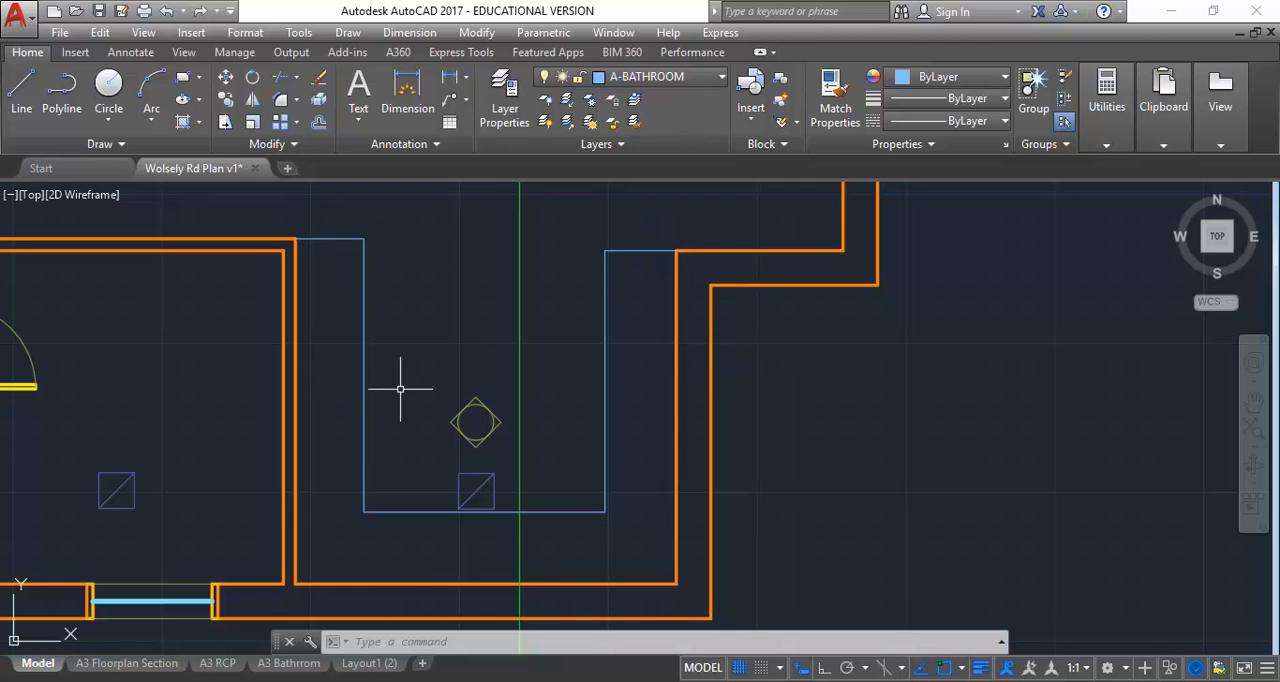
Erase the two upper diagonal lines of the diamond-shaped elevation marker in the kitchen
scroll(470, 447, "up", 4)
scroll(486, 382, "up", 2)
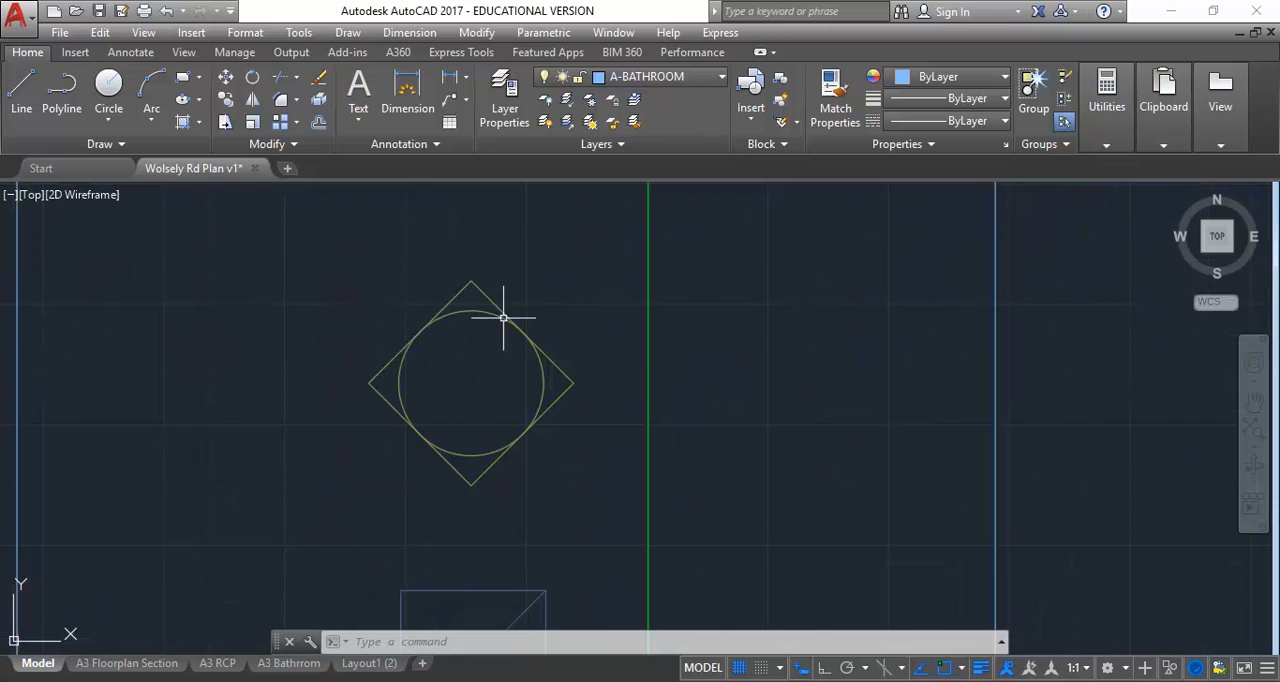
left_click(516, 262)
left_click(394, 294)
key("Delete")
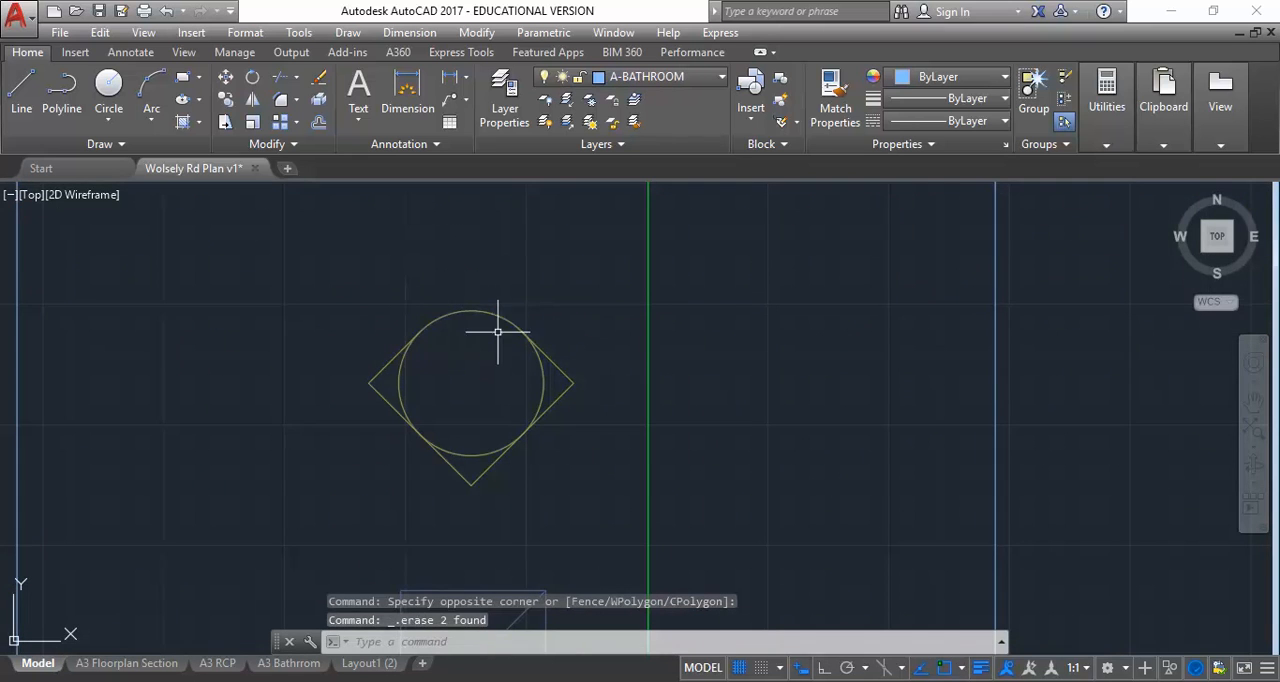
With Ortho on, stretch the bench's upper east end line westward past the vertical section line
scroll(371, 323, "down", 6)
middle_click_drag(371, 323, 388, 375)
scroll(388, 375, "down", 2)
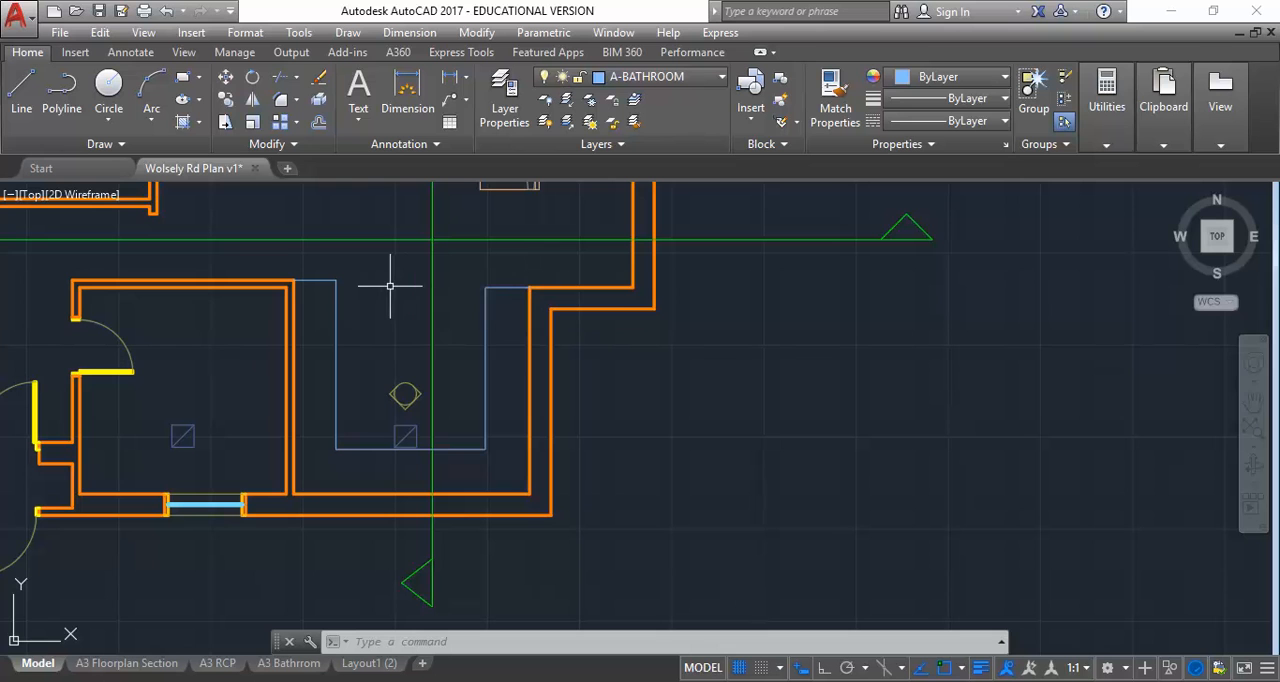
left_click(498, 288)
left_click(486, 288)
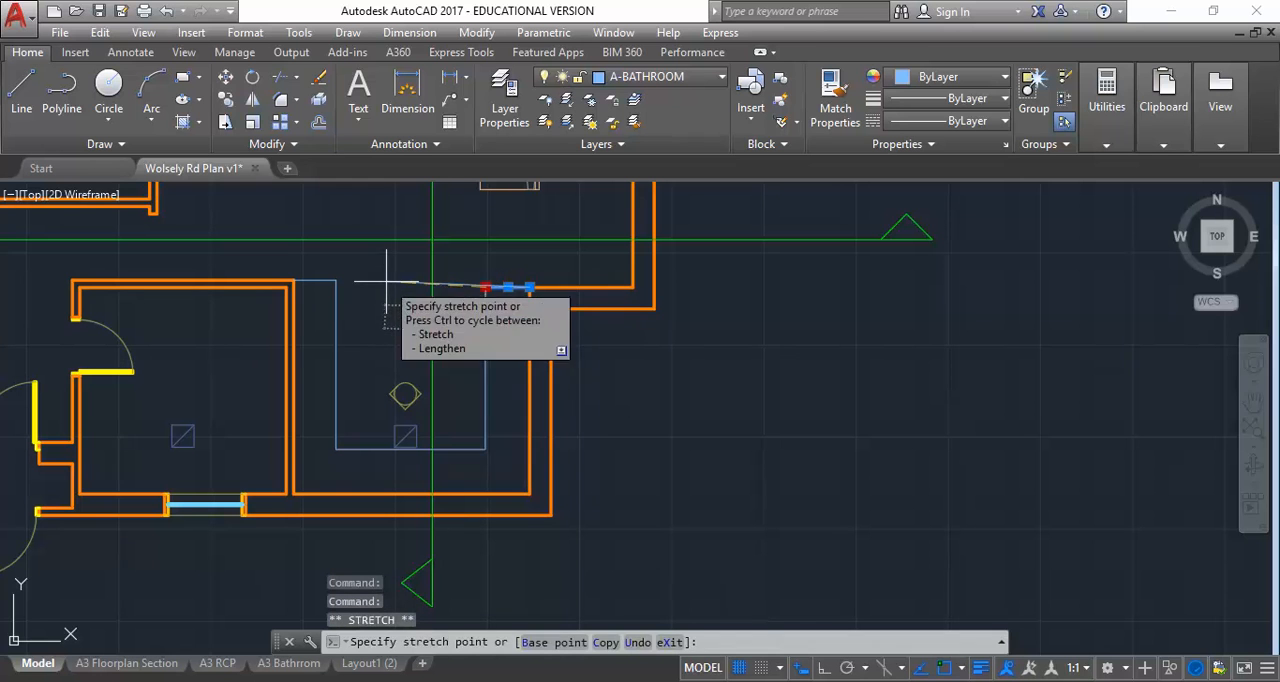
left_click(824, 668)
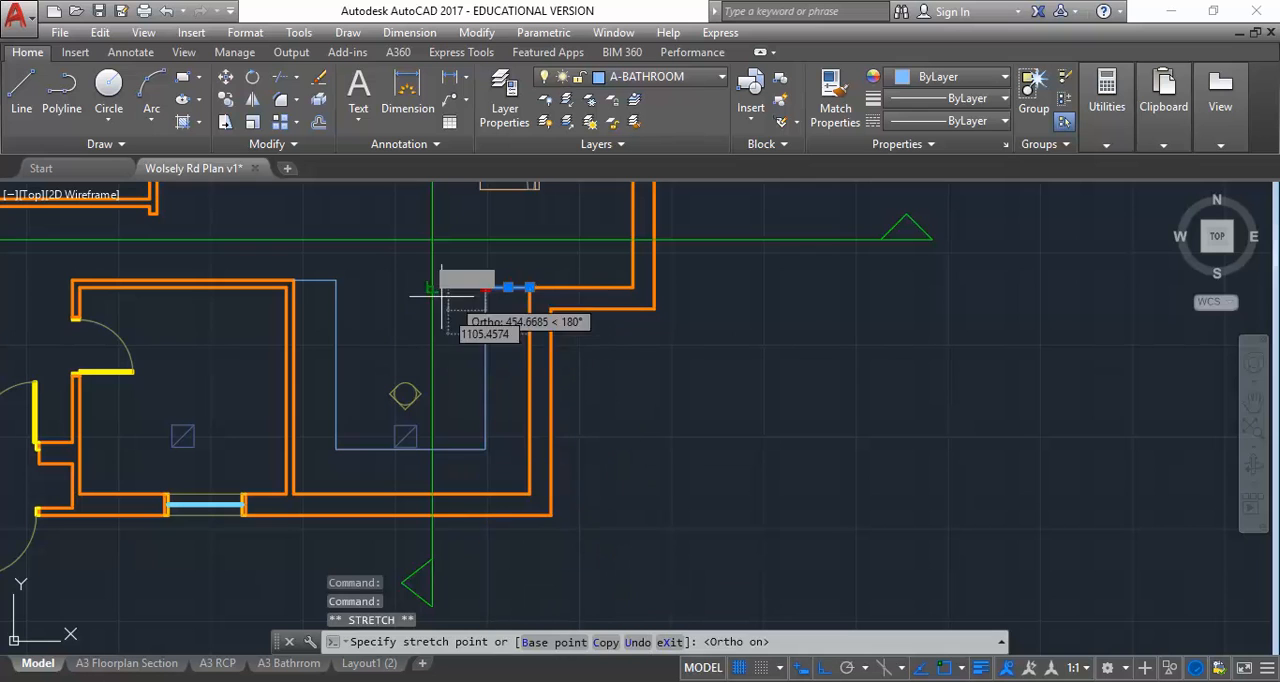
left_click(391, 288)
Draw a line 600 down from the stretched line's free end and across to the bench's inner edge, closing the return
left_click(21, 88)
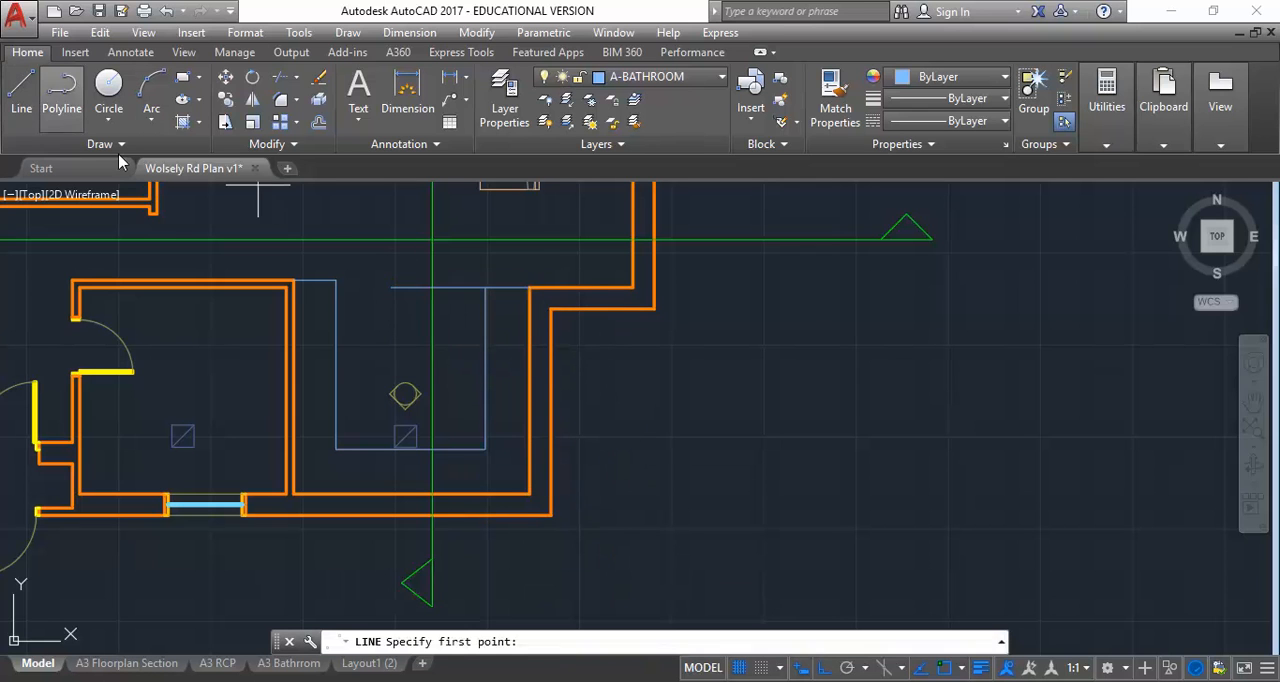
left_click(391, 288)
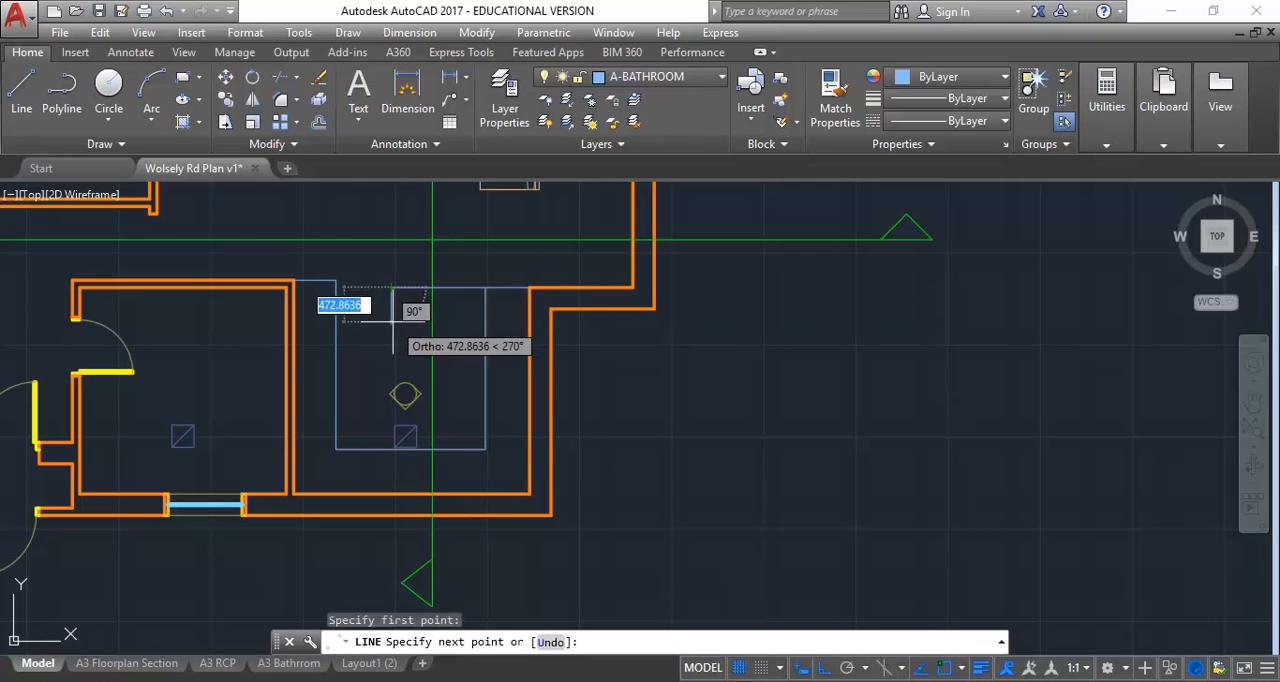
type("6")
key("Return")
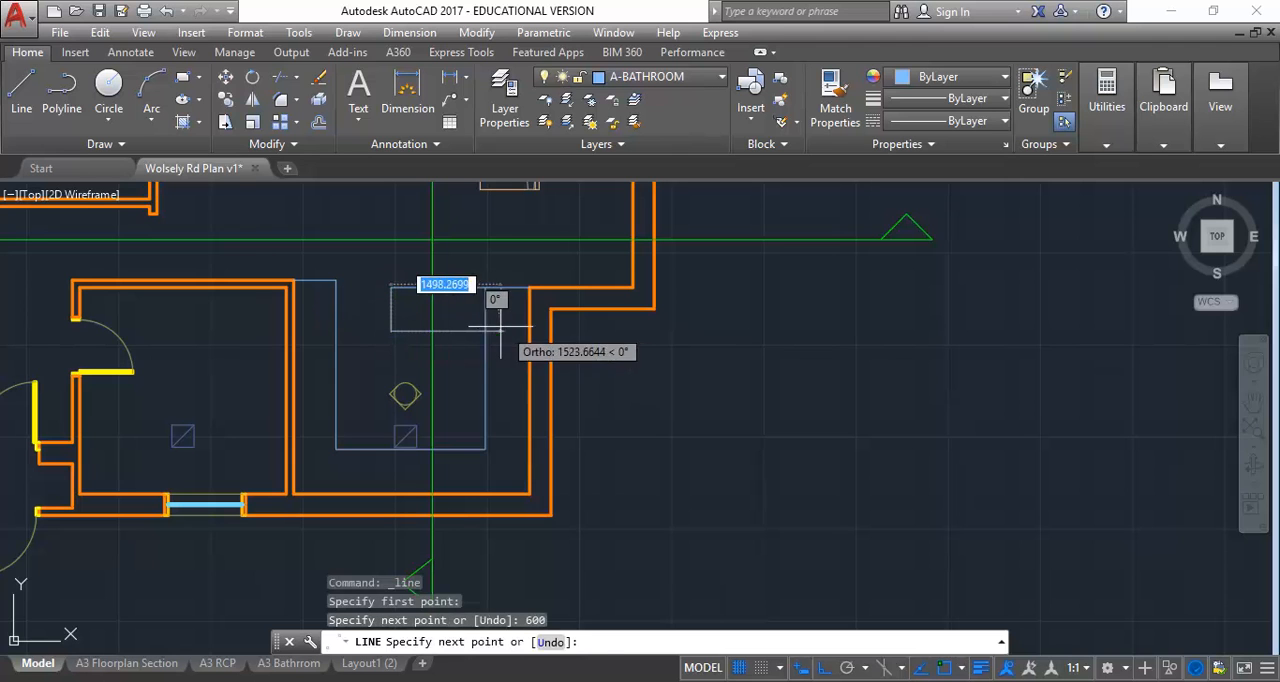
left_click(486, 330)
key("Escape")
key("Escape")
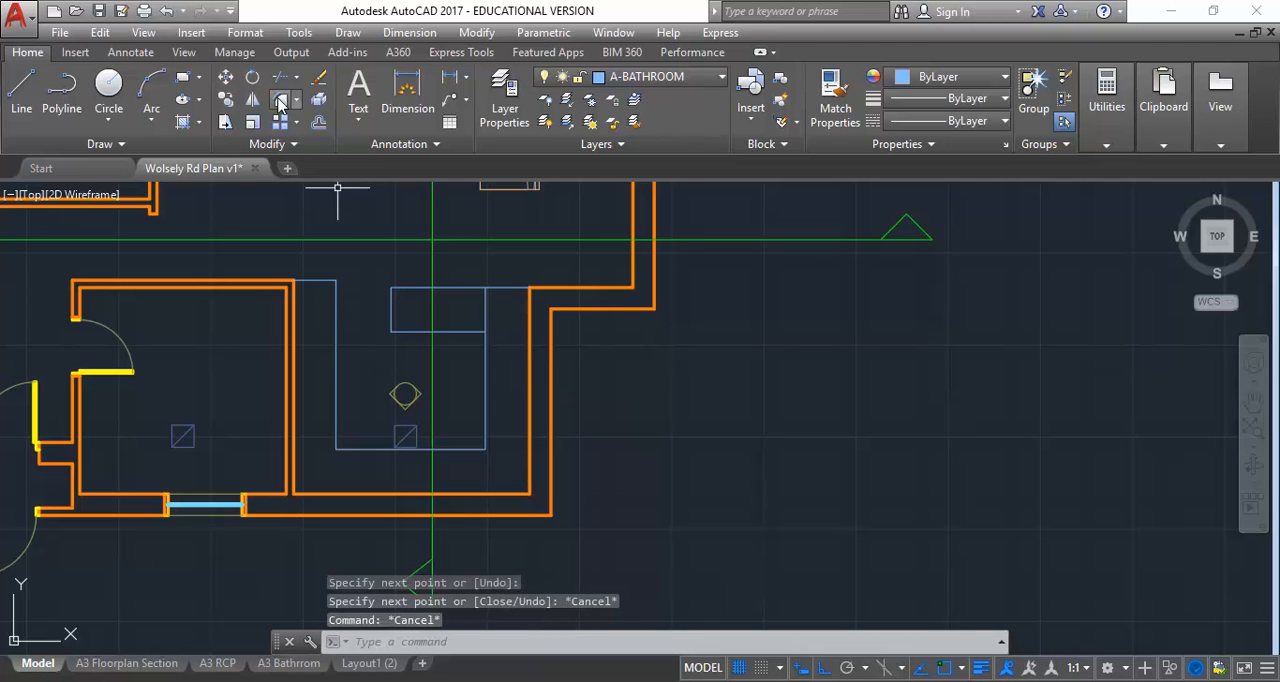
left_click(281, 121)
left_click(459, 330)
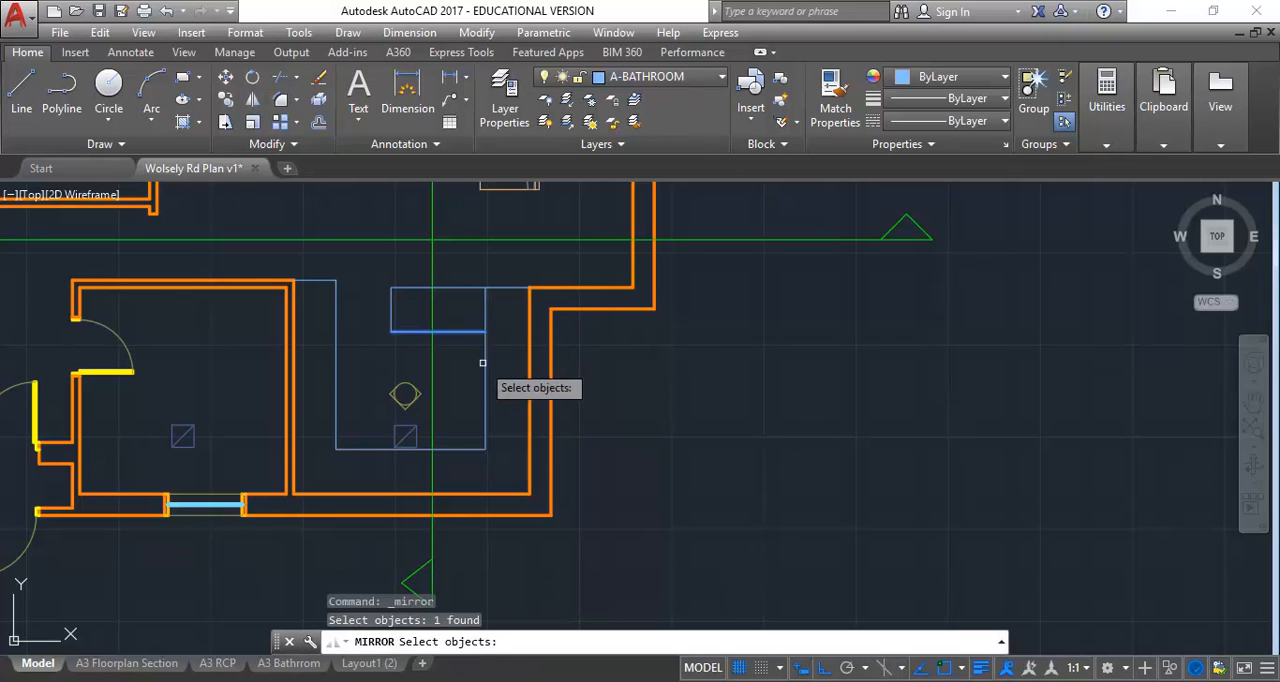
left_click(486, 362)
left_click(462, 332)
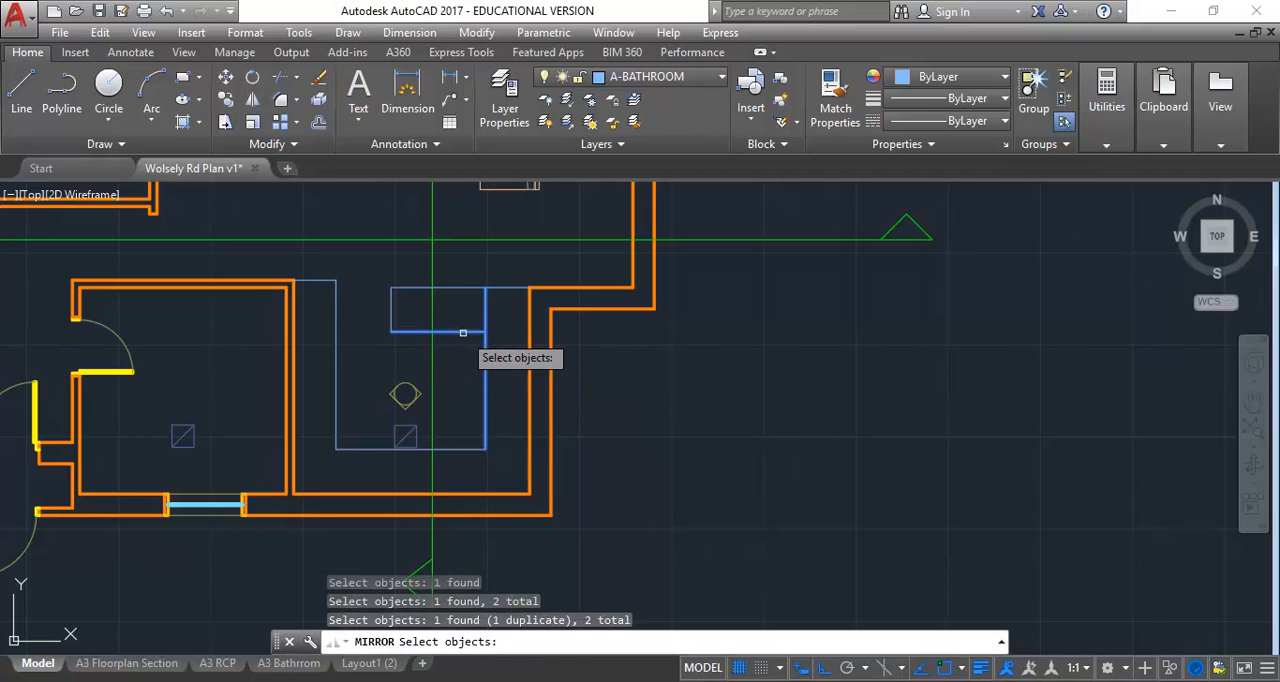
key("Escape")
key("Escape")
key("Escape")
Fillet the return's lower line and the bench's east inner edge at radius 0 to form a clean corner
type("f")
key("Return")
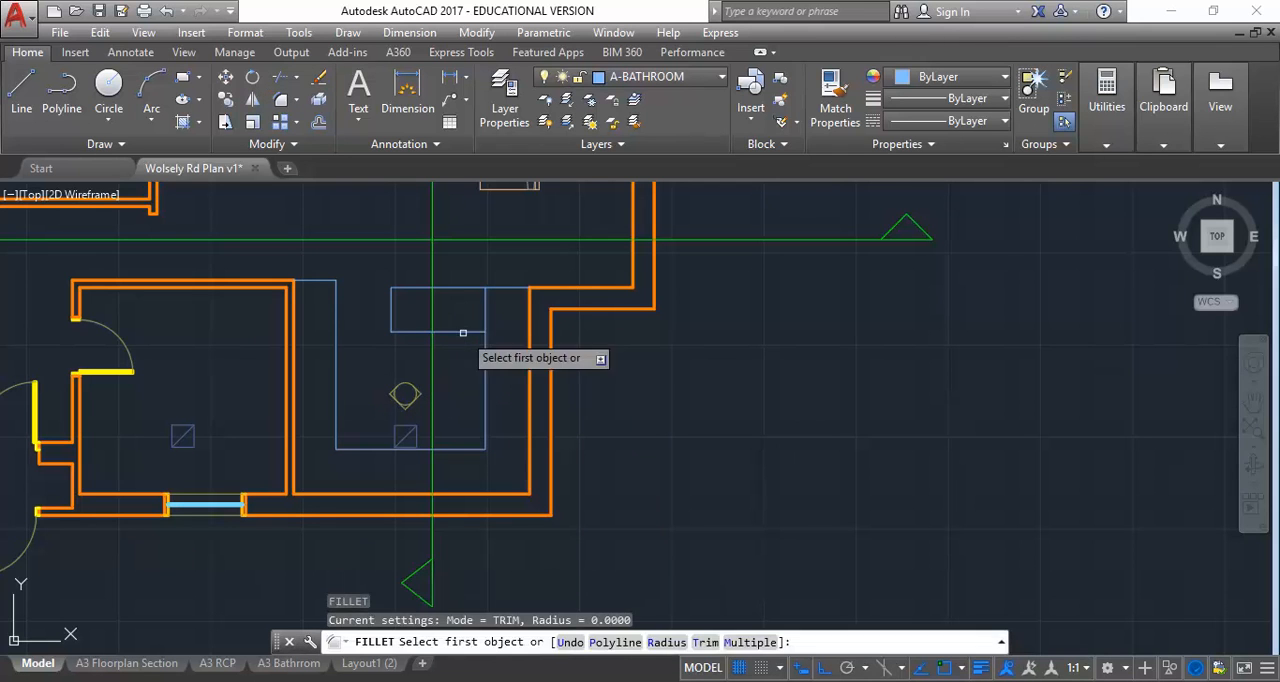
left_click(462, 331)
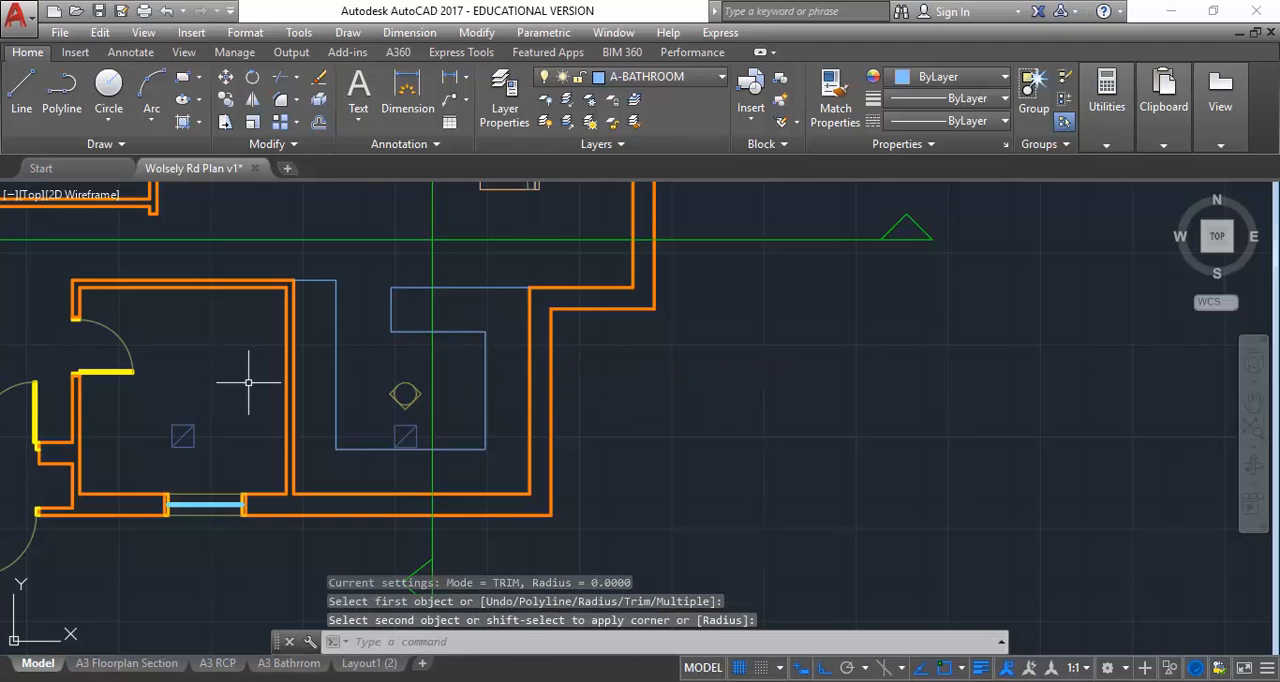
Stretch the free west end of the bench return slightly eastward, shortening the return
scroll(248, 382, "up", 2)
scroll(260, 372, "down", 2)
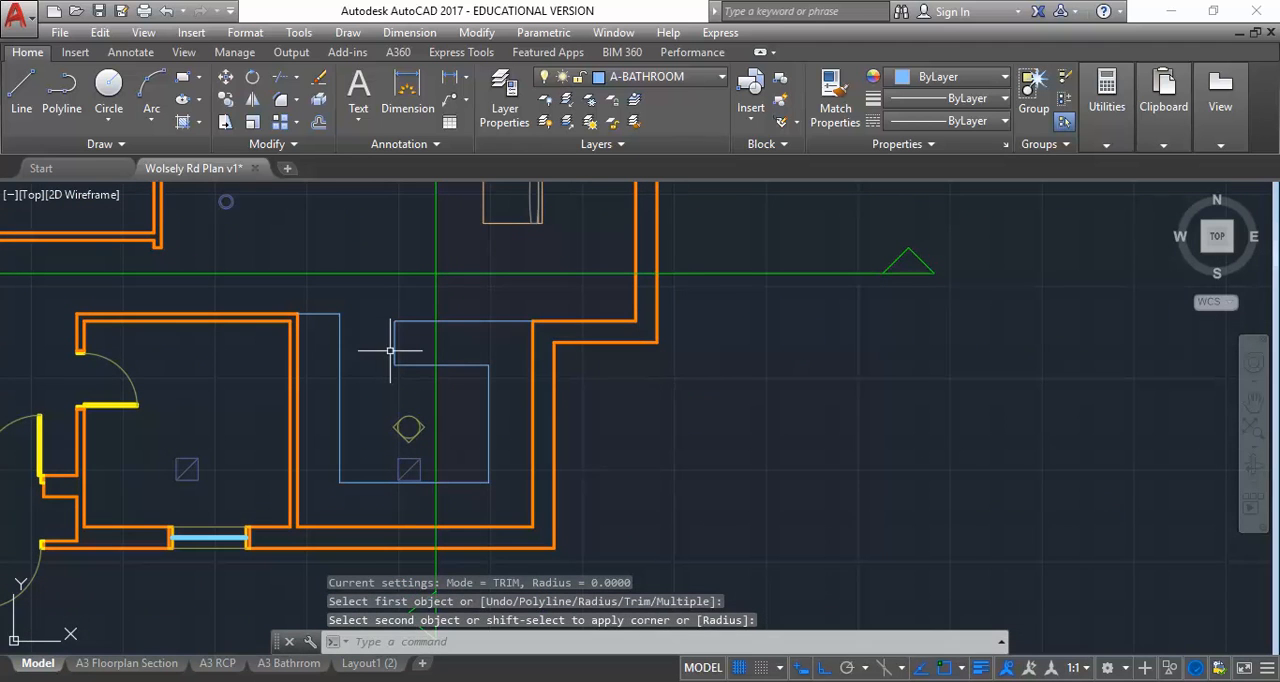
key("Escape")
type("s")
key("Return")
left_click(403, 314)
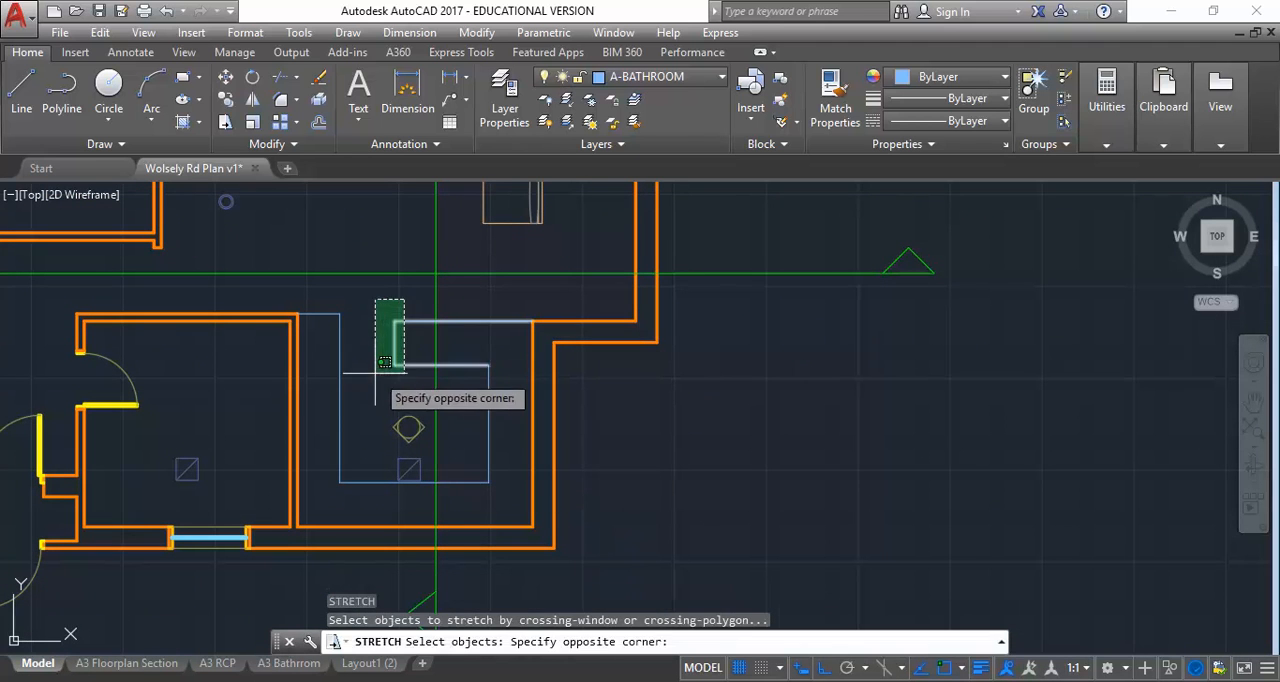
left_click(384, 368)
key("Return")
left_click(596, 422)
left_click(609, 422)
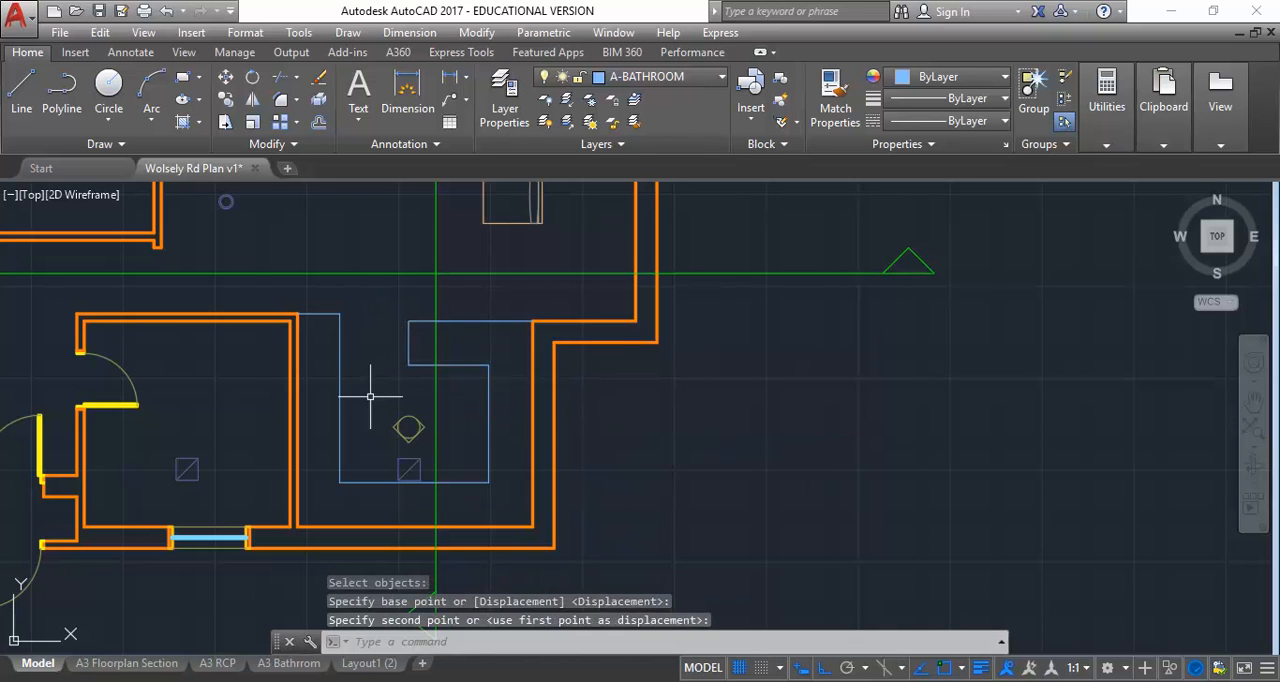
Mirror the elevation marker's lower point upward about a horizontal line through its side corner, keeping the original
scroll(370, 397, "up", 2)
middle_click_drag(349, 386, 354, 379)
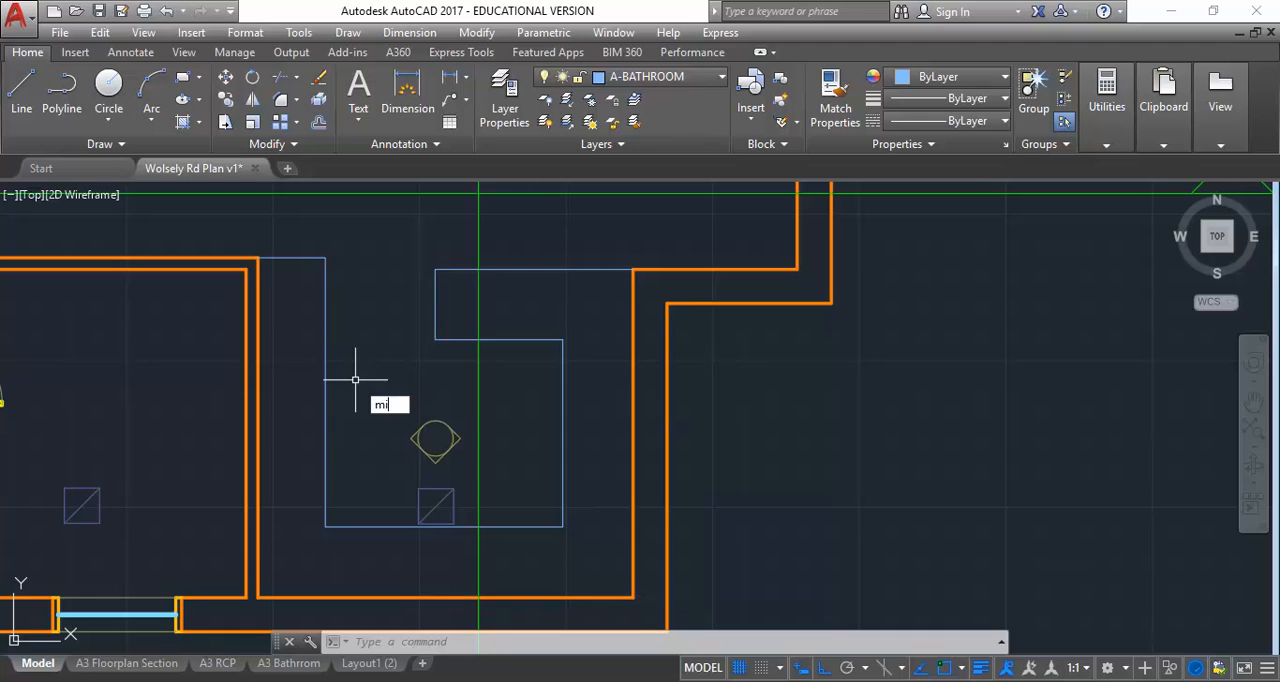
key("Return")
scroll(400, 468, "up", 4)
left_click(516, 470)
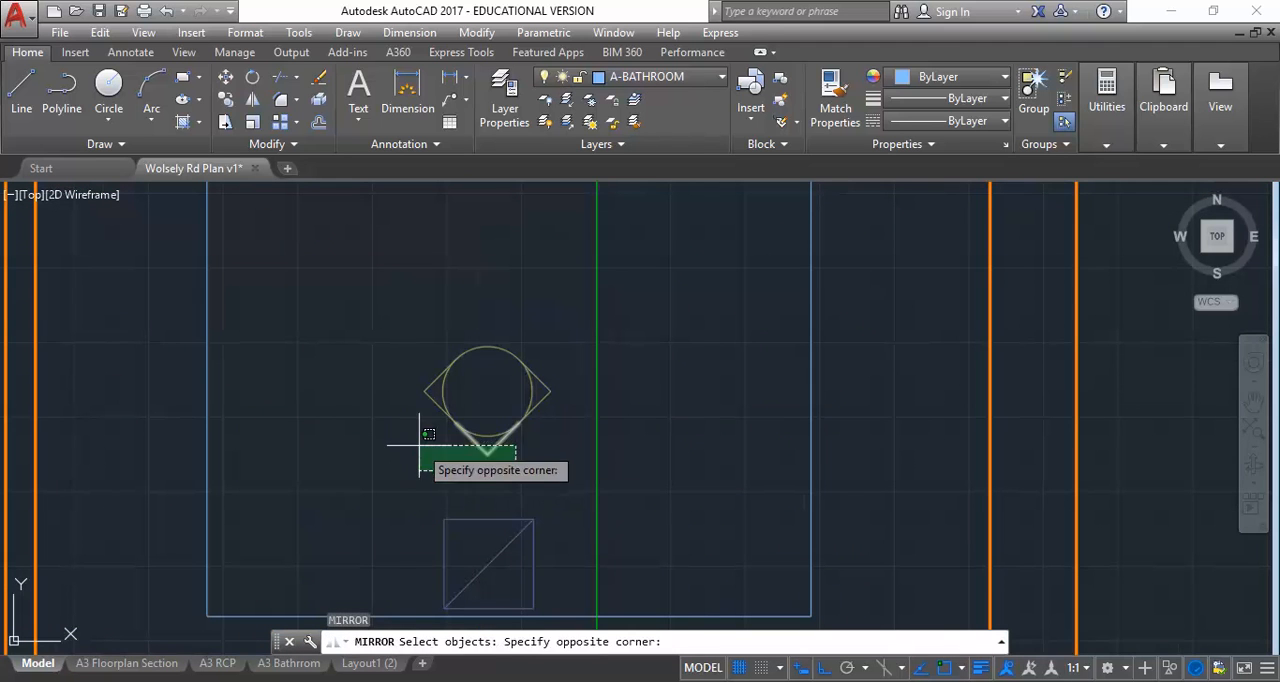
left_click(420, 445)
key("Return")
left_click(428, 391)
left_click(676, 375)
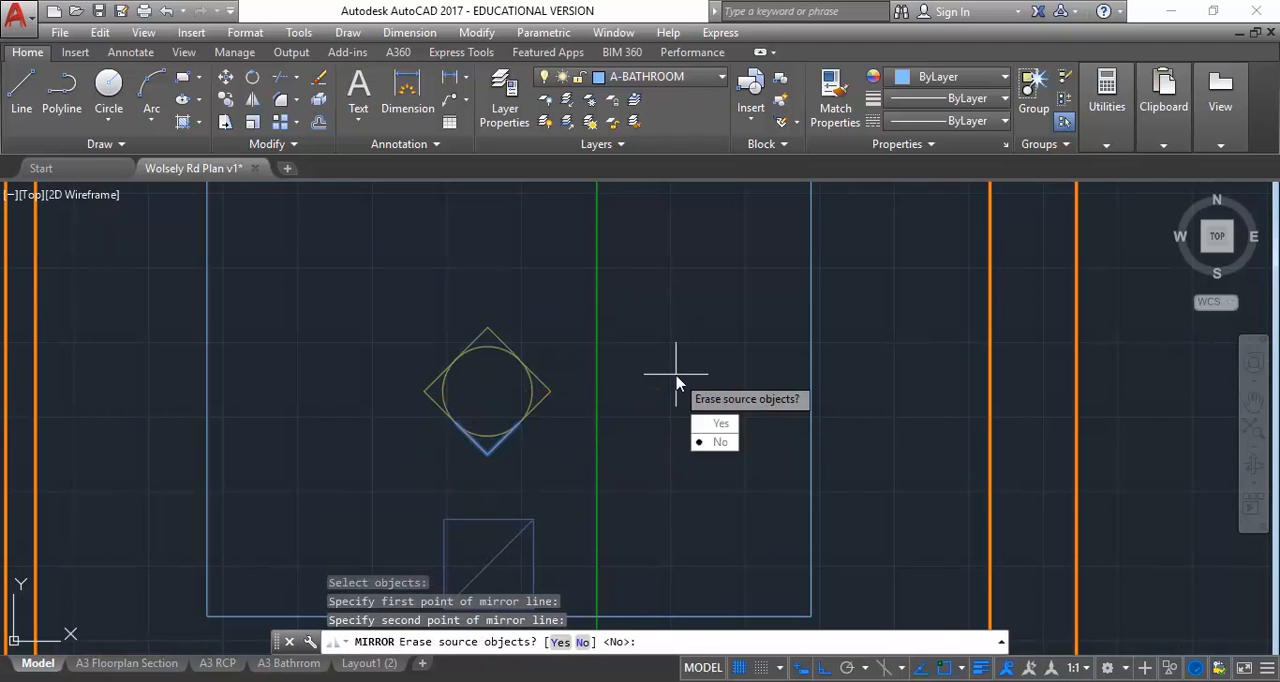
key("Return")
Copy the elevation marker's circle and lower point about 2040 straight up, north of the bench return
scroll(466, 428, "down", 5)
middle_click_drag(466, 428, 443, 398)
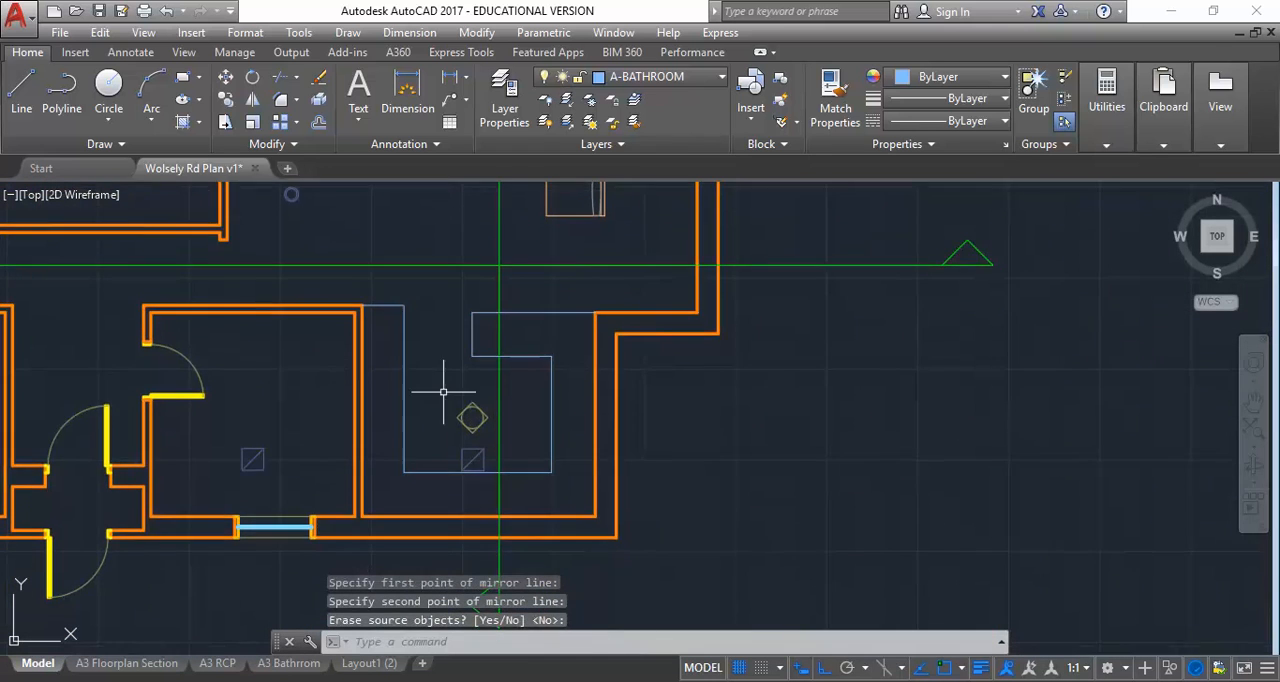
scroll(446, 420, "up", 2)
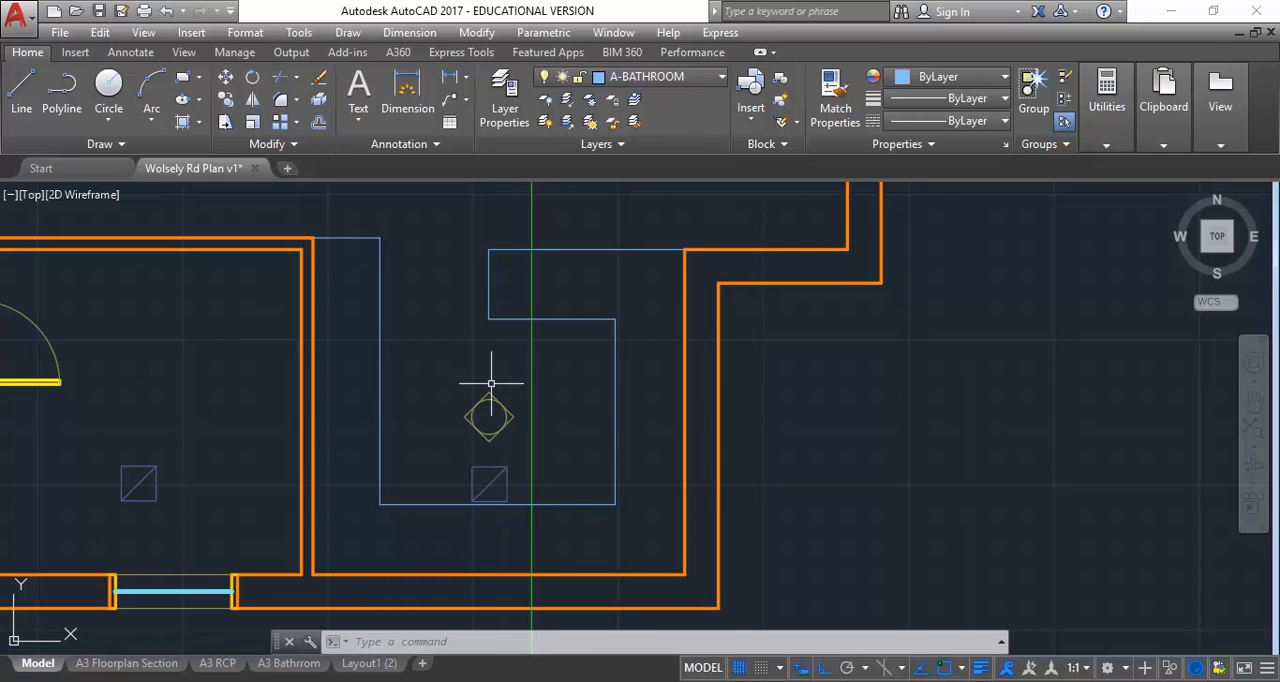
middle_click_drag(463, 323, 438, 404)
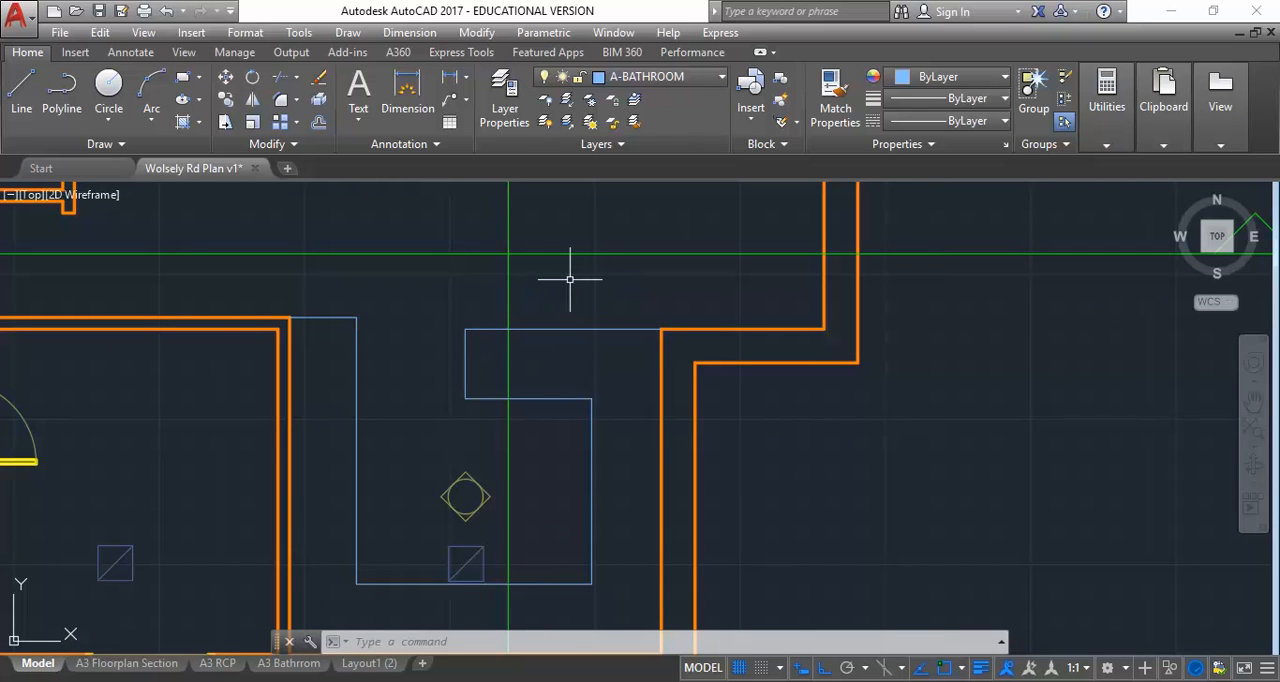
middle_click_drag(503, 354, 534, 319)
type("Co")
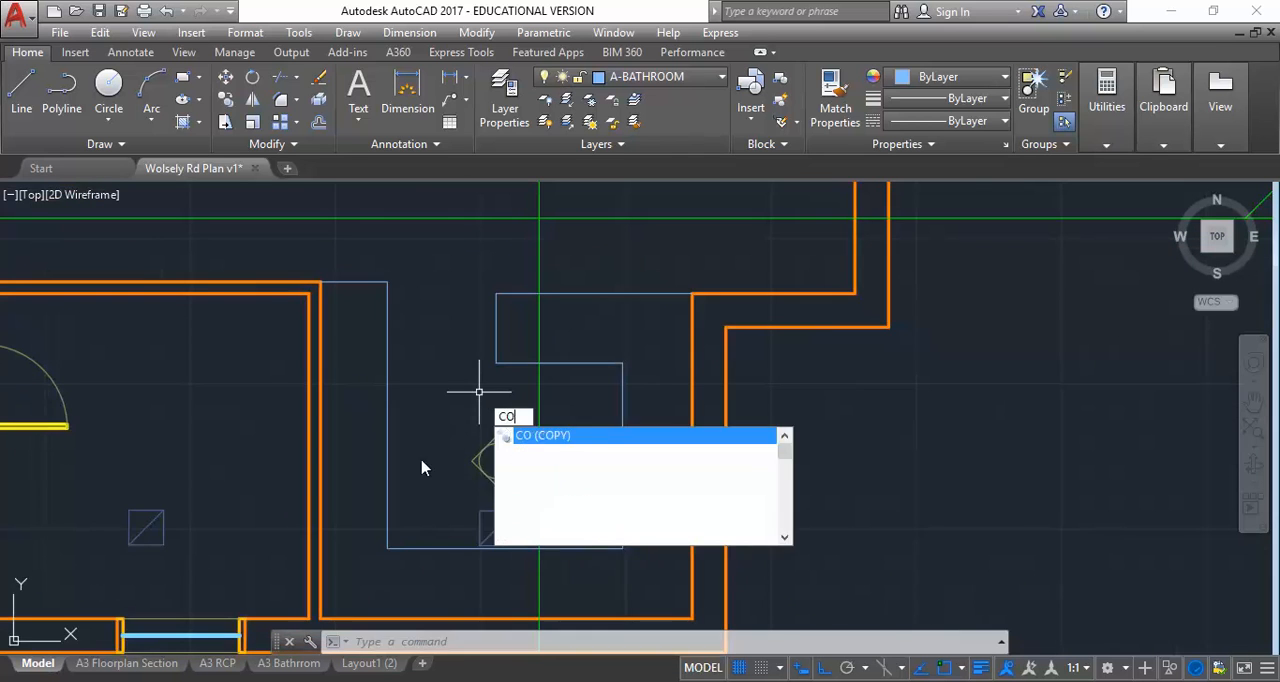
key("Return")
scroll(512, 491, "up", 3)
left_click(508, 488)
left_click(458, 450)
key("Return")
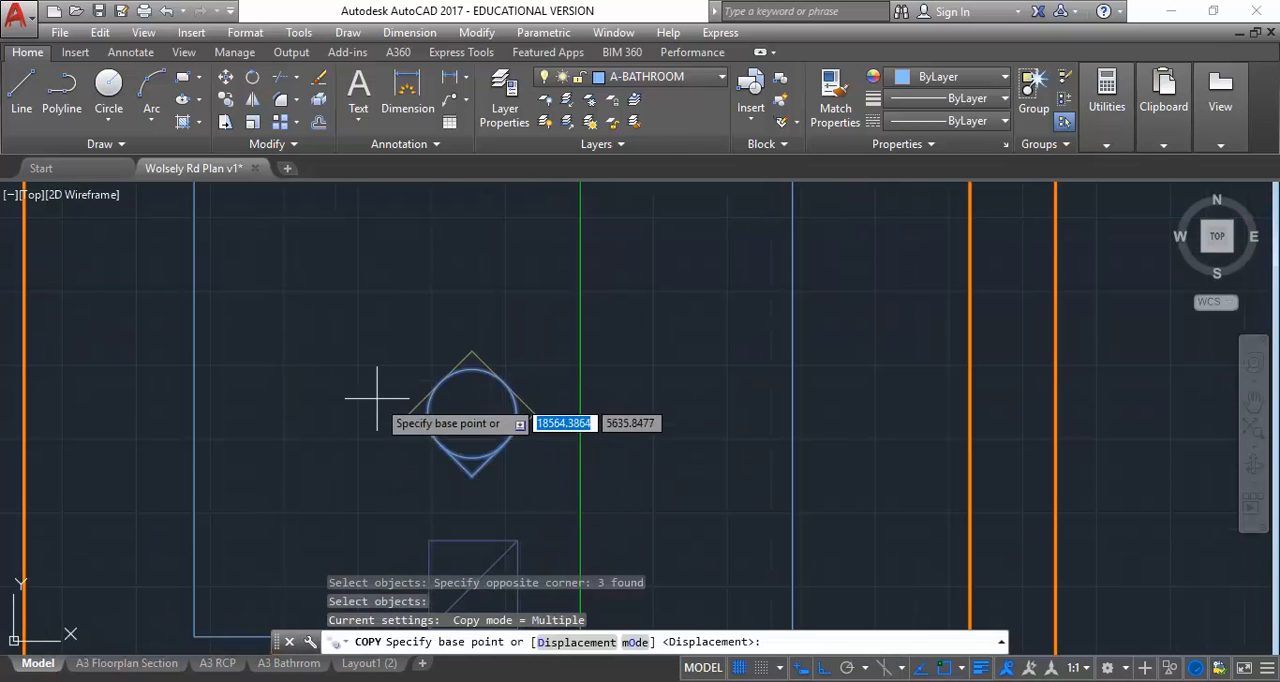
left_click(377, 440)
scroll(400, 455, "down", 3)
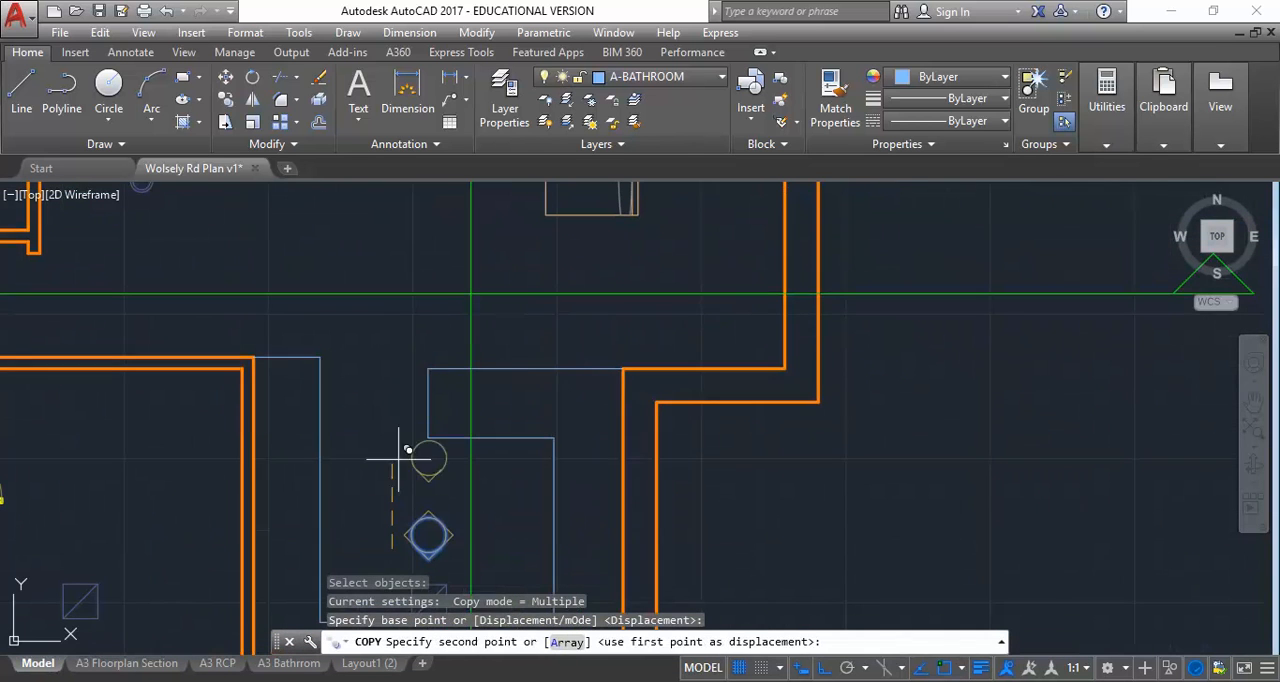
left_click(403, 302)
key("Escape")
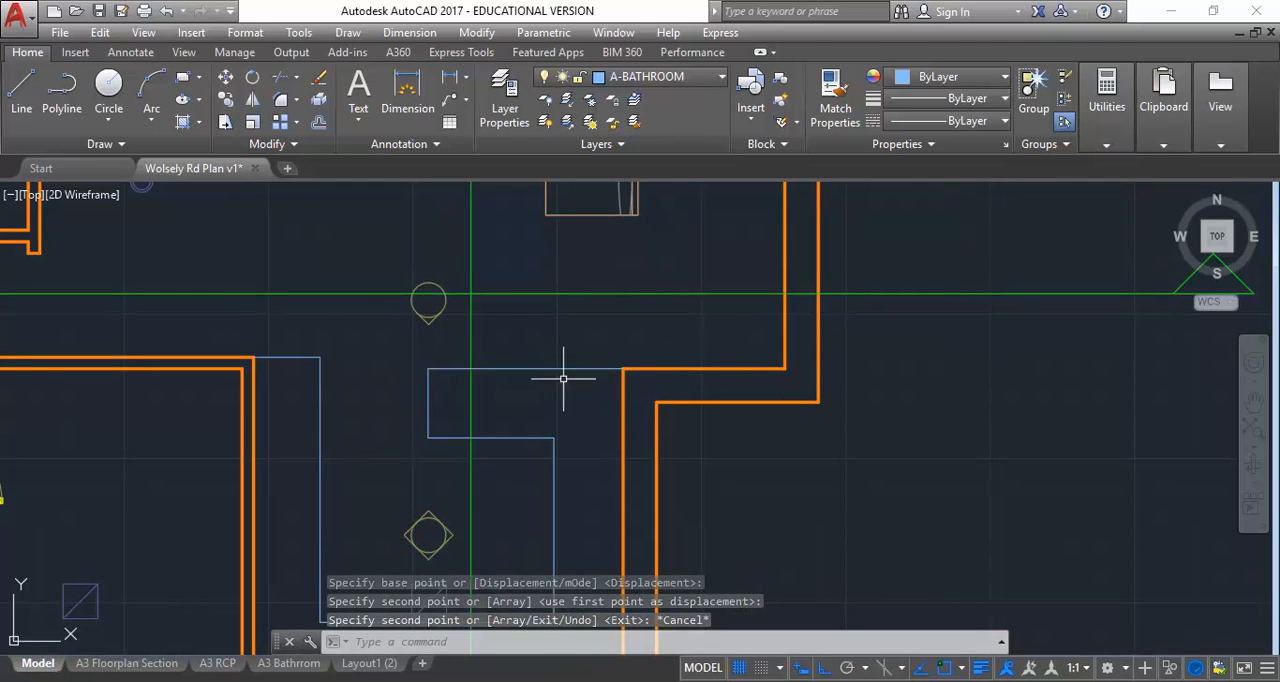
middle_click_drag(324, 389, 325, 432)
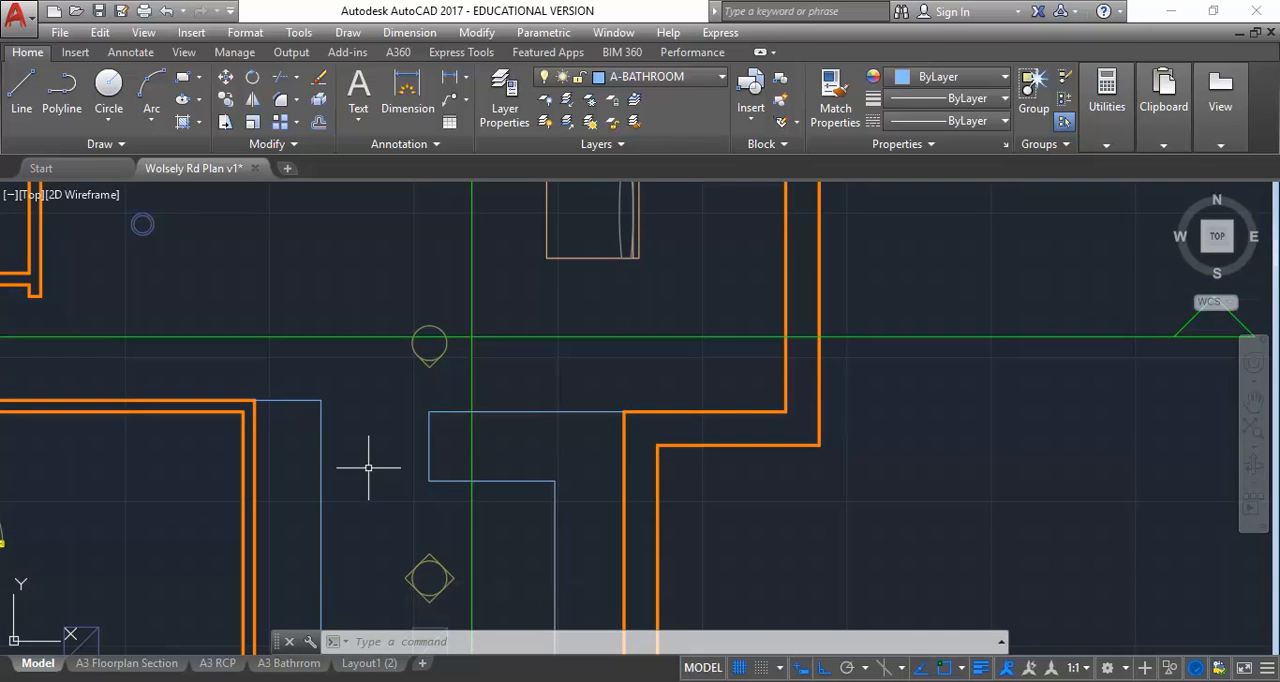
scroll(380, 430, "down", 1)
scroll(390, 397, "down", 1)
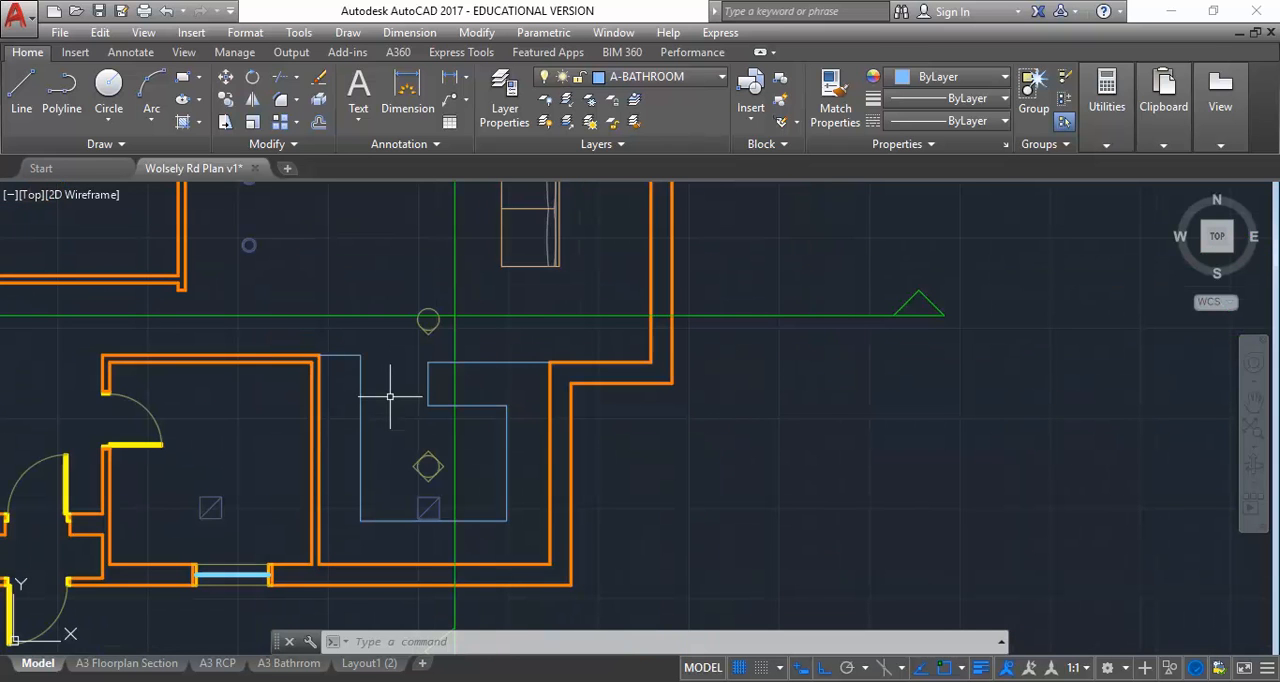
middle_click_drag(390, 397, 417, 410)
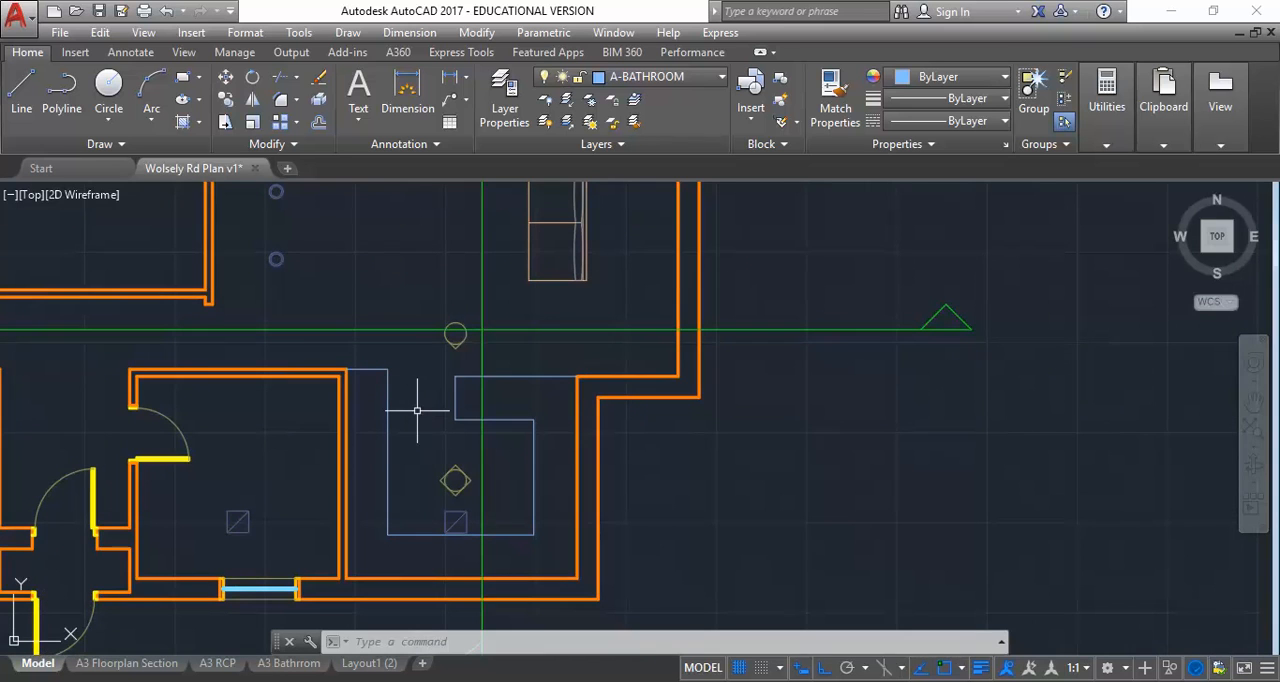
Switch to the Assessment 3 PDF in Acrobat and review the list of required drawings and their scales
left_click(352, 681)
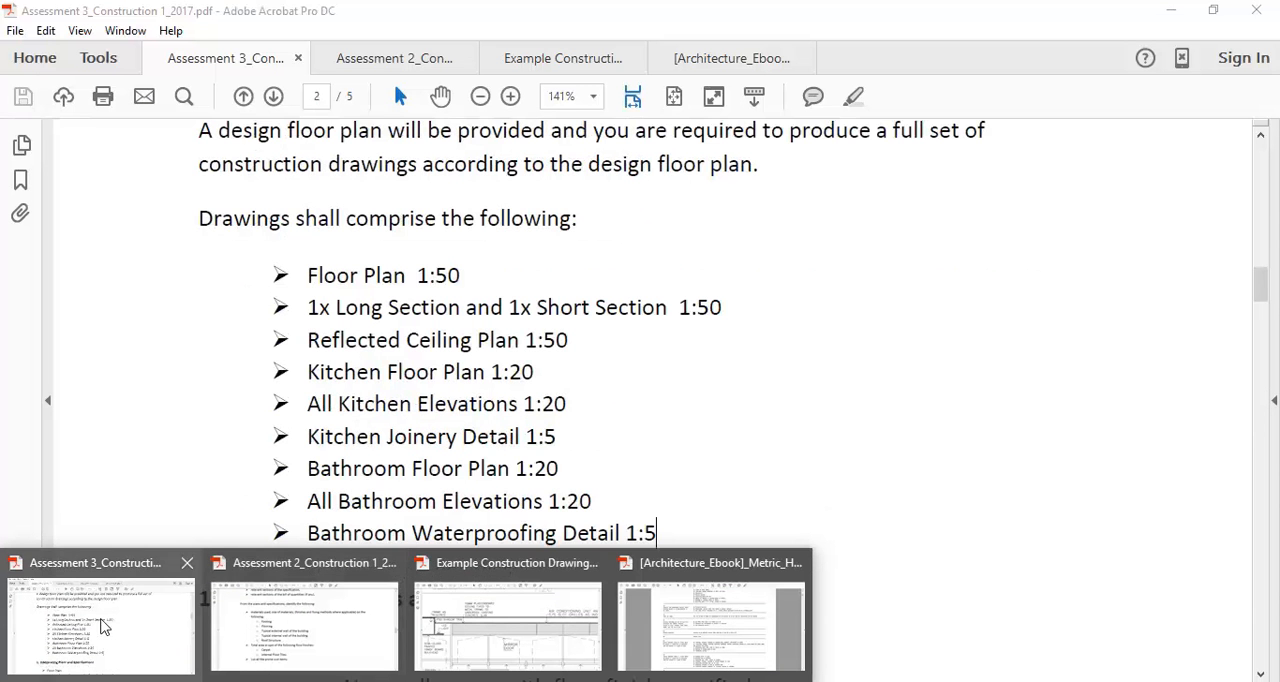
left_click(103, 625)
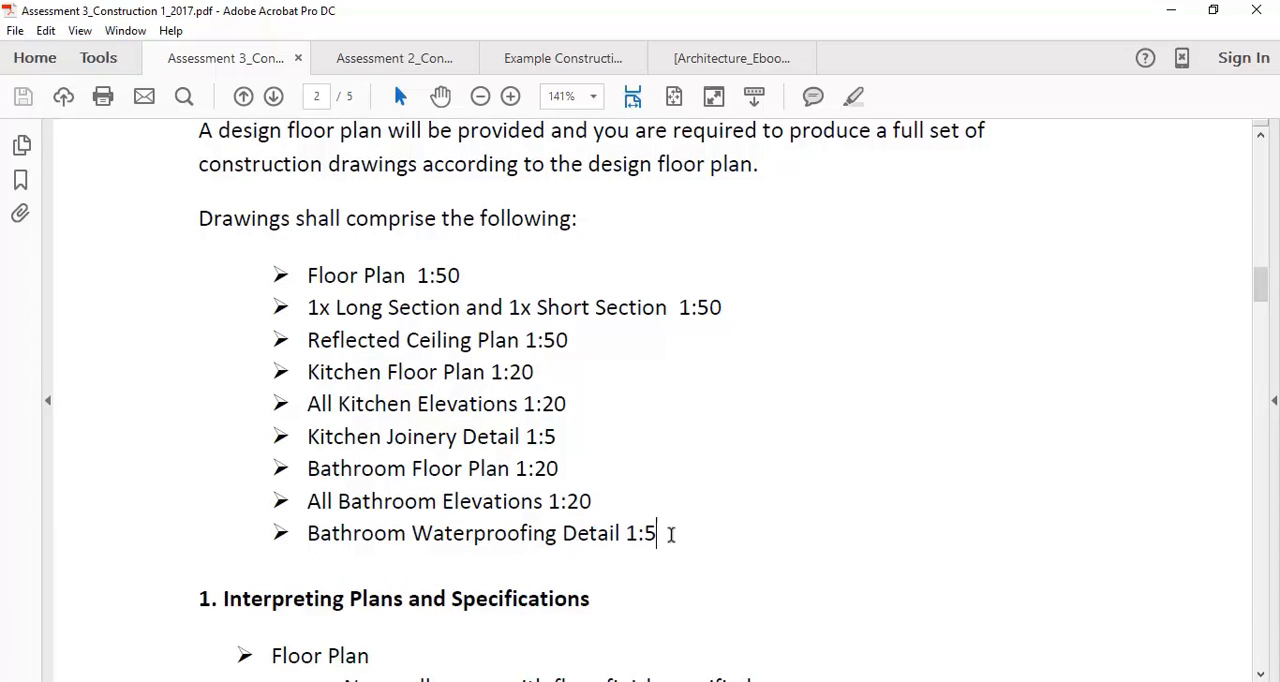
left_click_drag(671, 534, 265, 274)
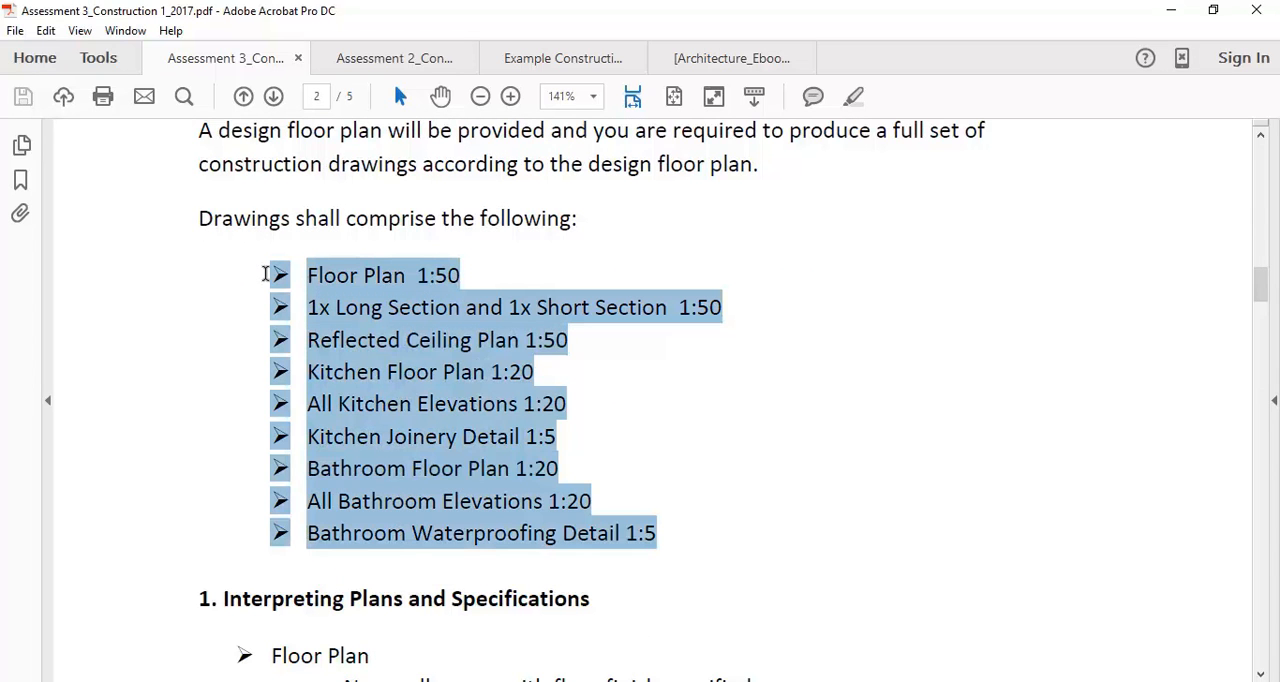
left_click(265, 274)
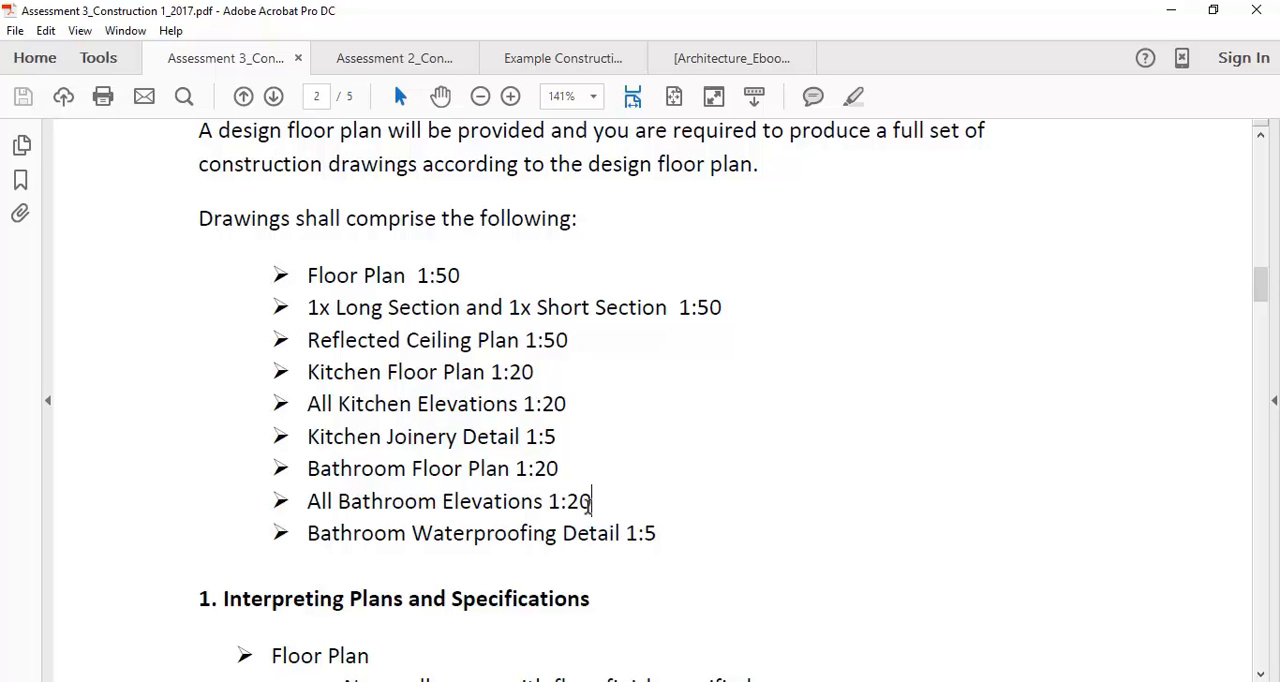
left_click_drag(598, 505, 322, 484)
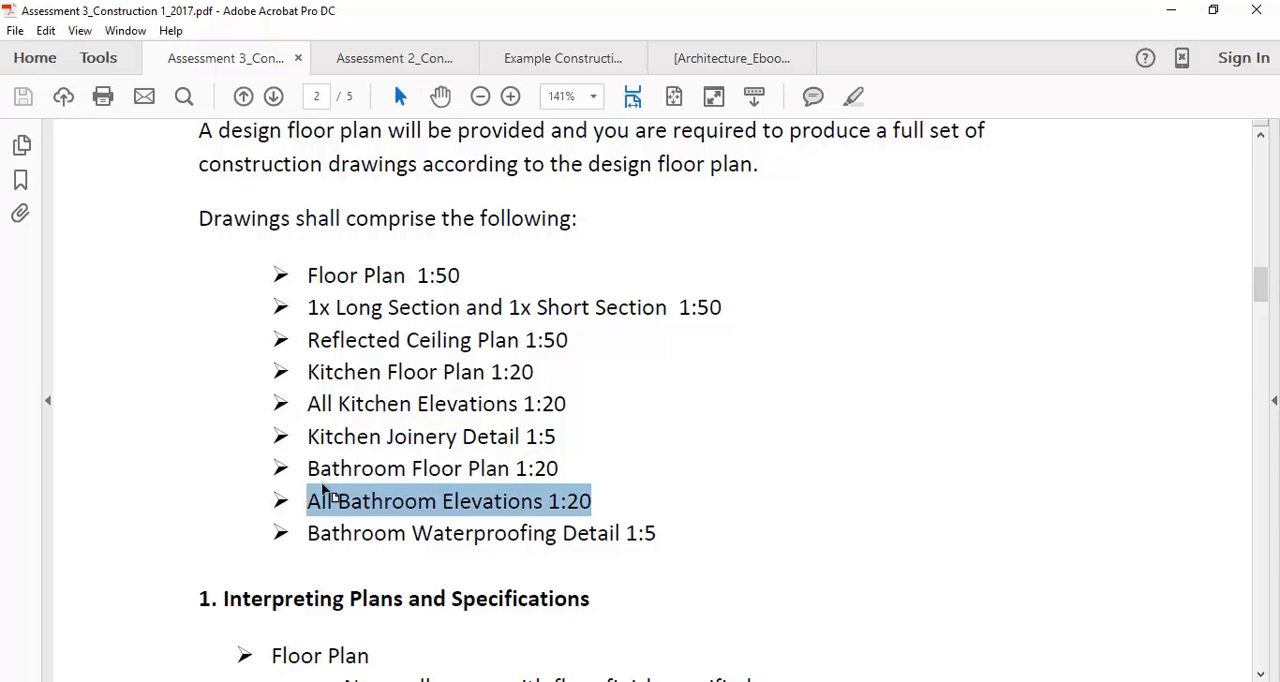
left_click_drag(302, 400, 563, 425)
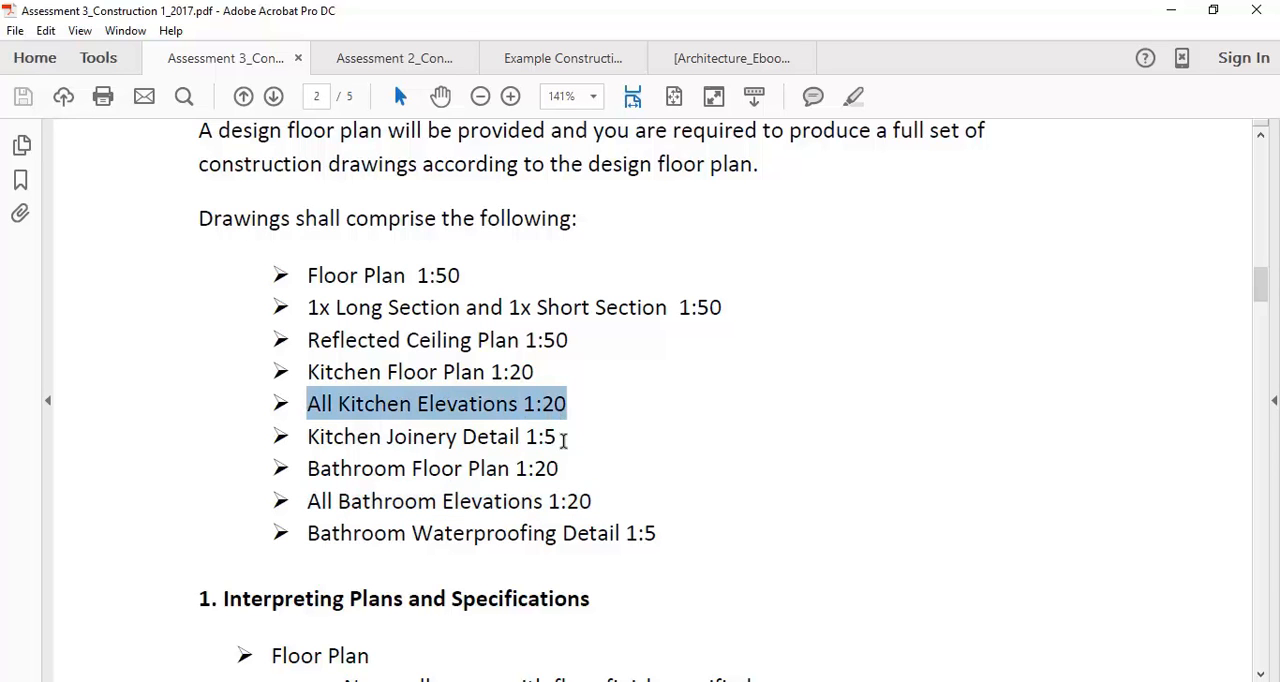
left_click_drag(289, 534, 676, 542)
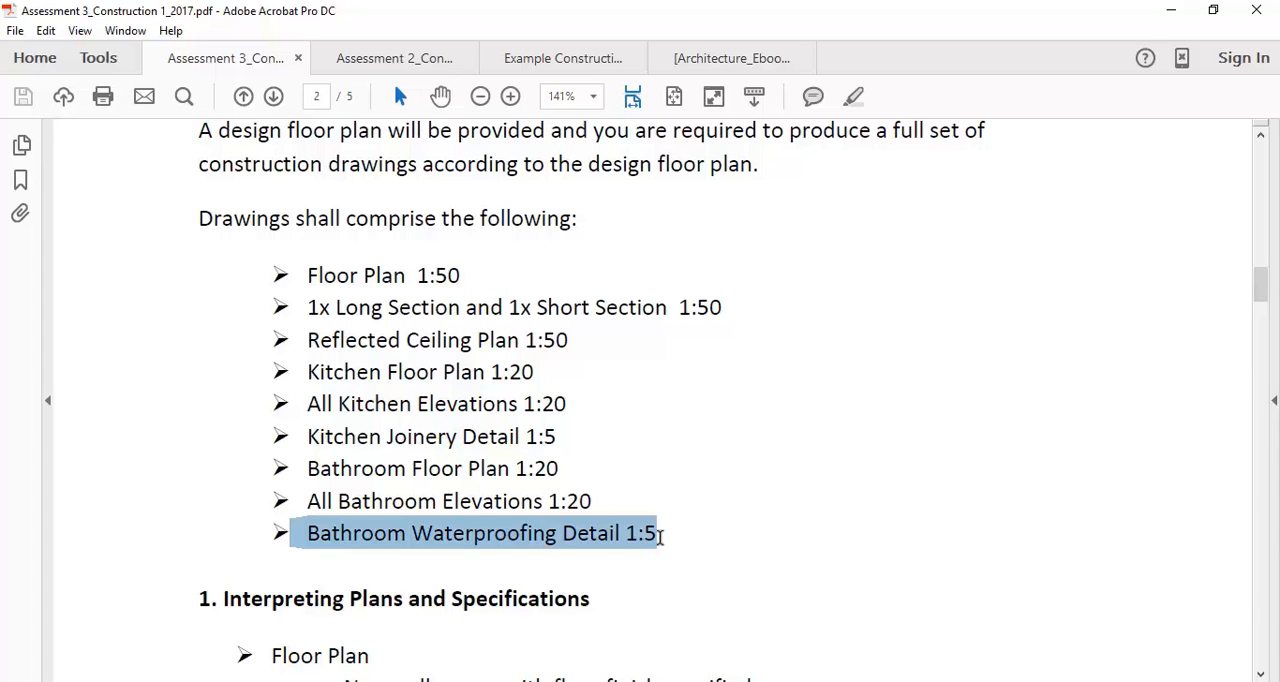
left_click(660, 537)
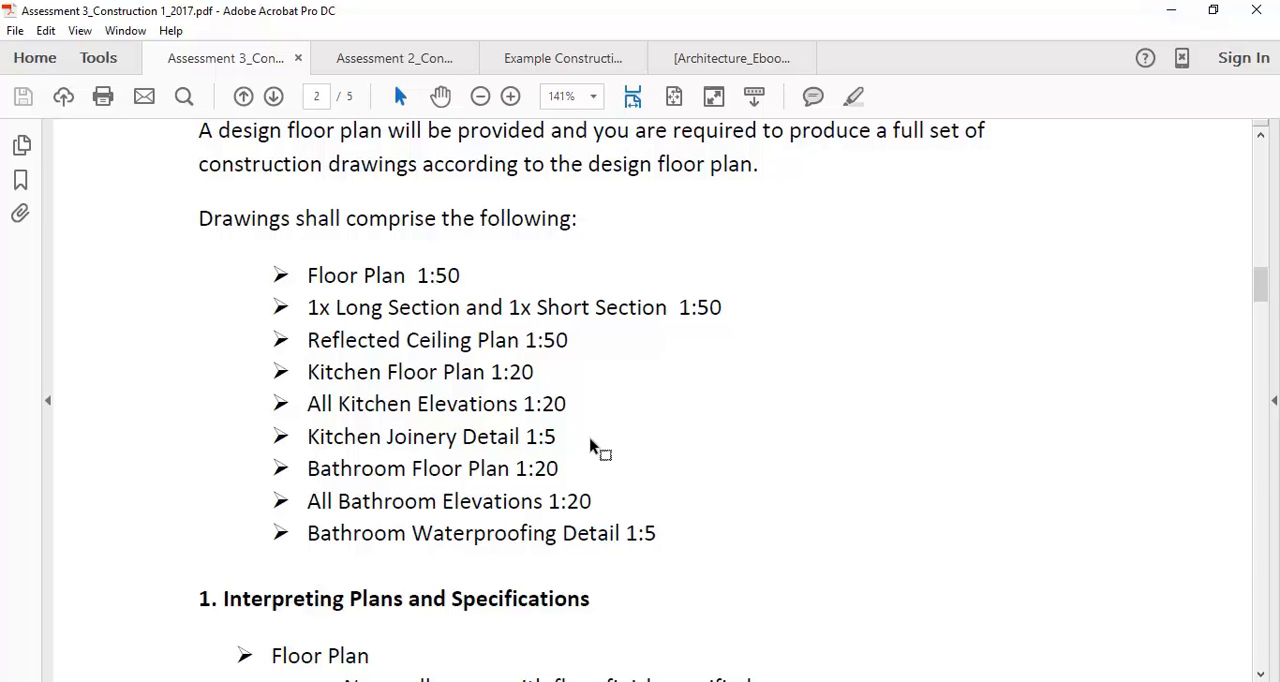
left_click_drag(271, 274, 668, 533)
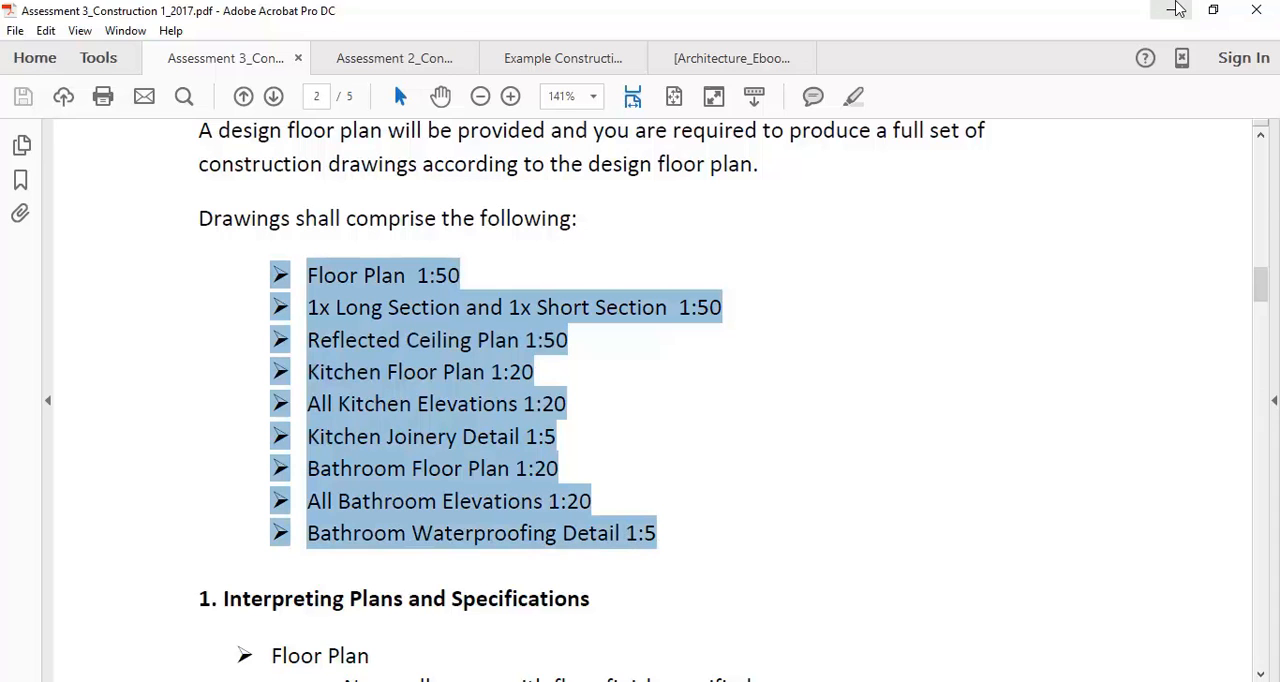
Return to the AutoCAD drawing and compare the A3 Floorplan Section layout with the A3 RCP layout
left_click(1176, 9)
scroll(423, 534, "down", 4)
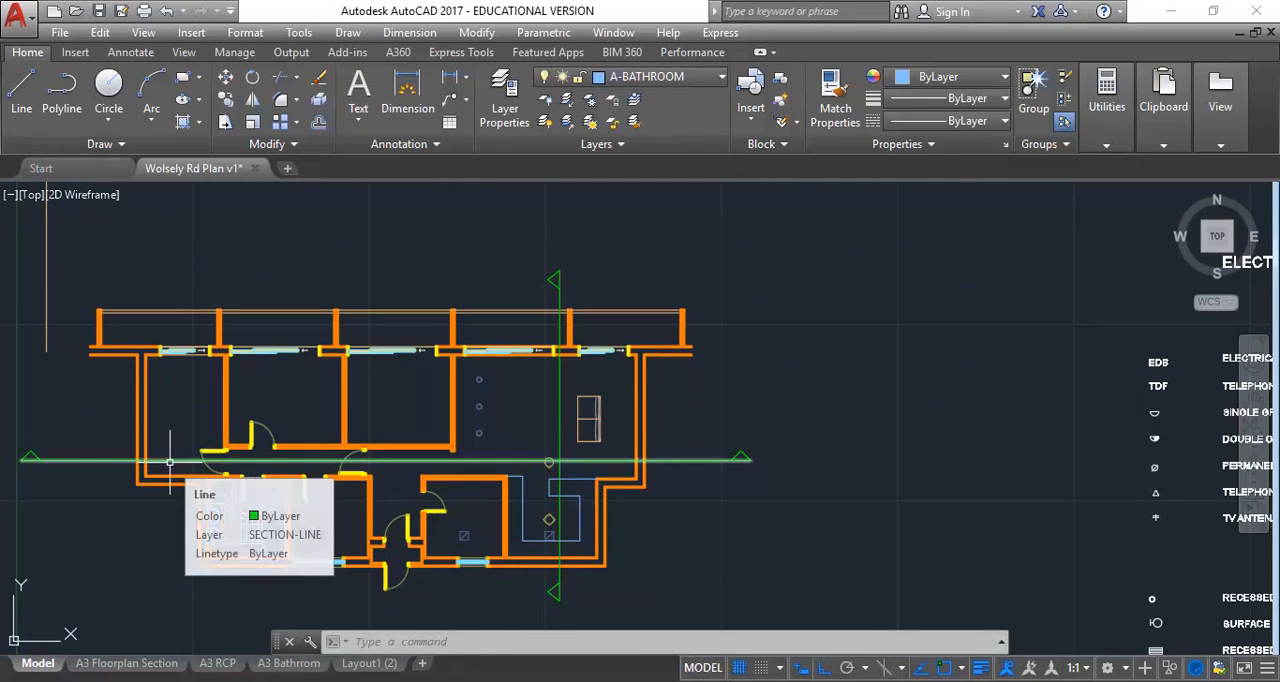
left_click(127, 663)
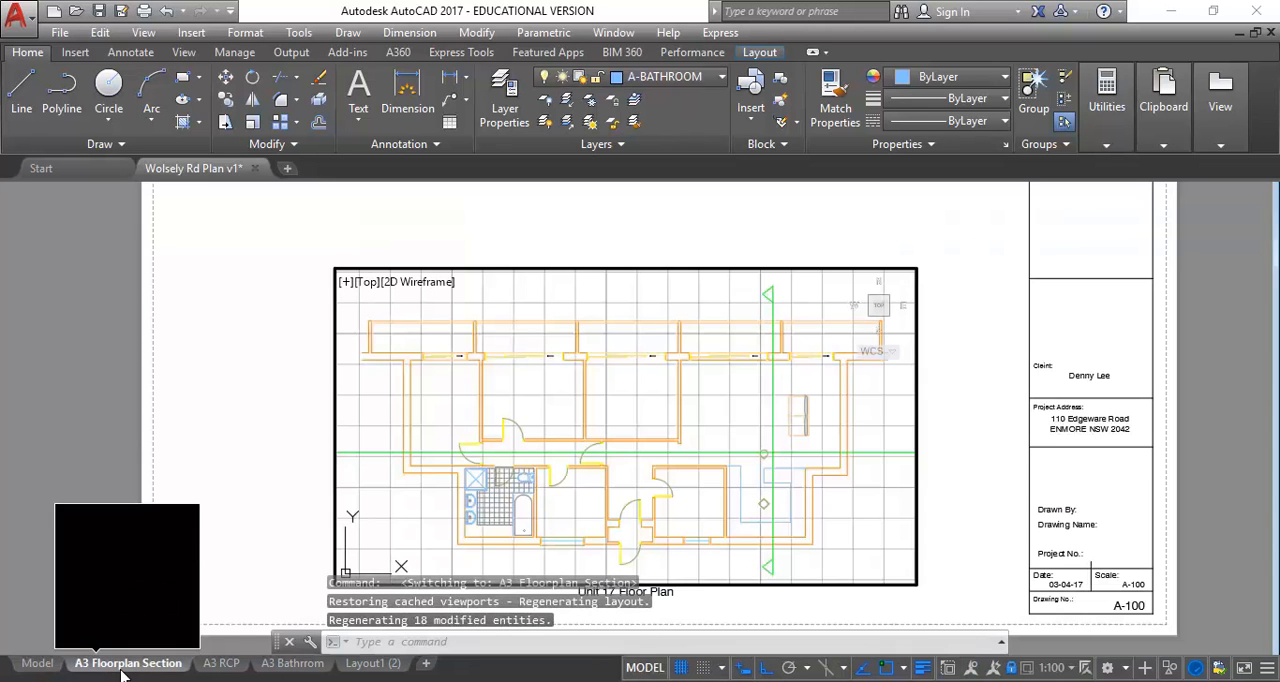
mouse_move(218, 670)
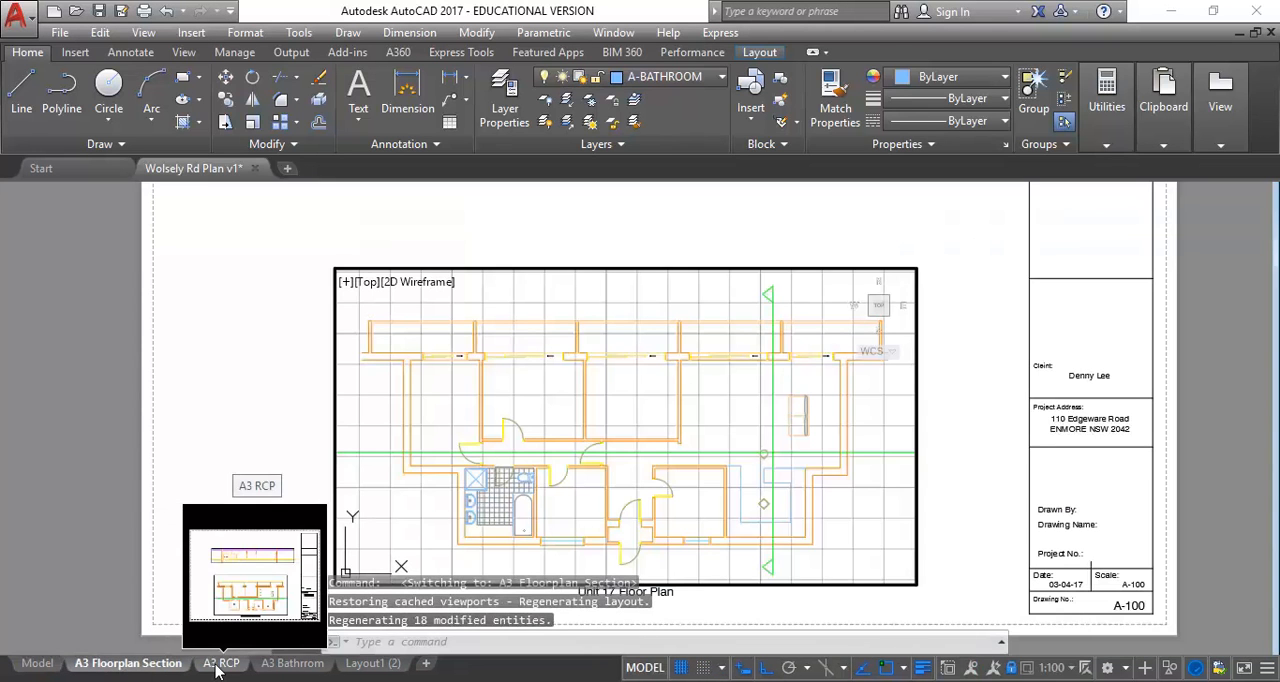
left_click(218, 663)
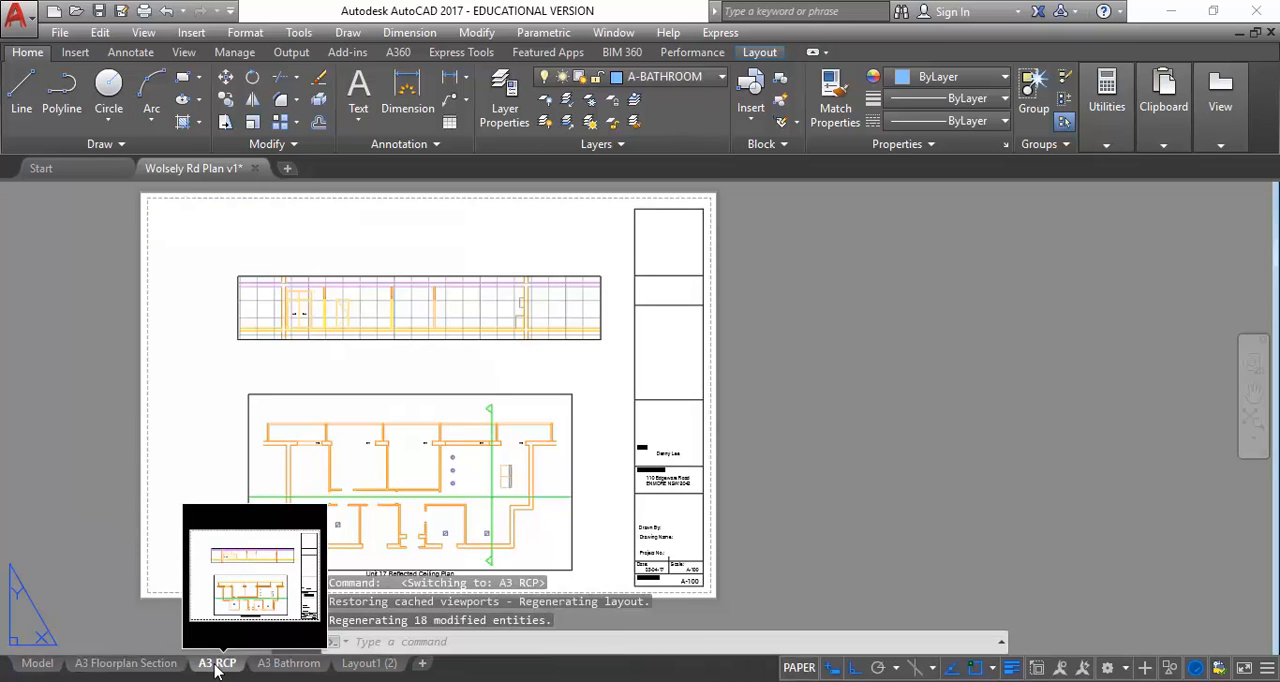
left_click(121, 669)
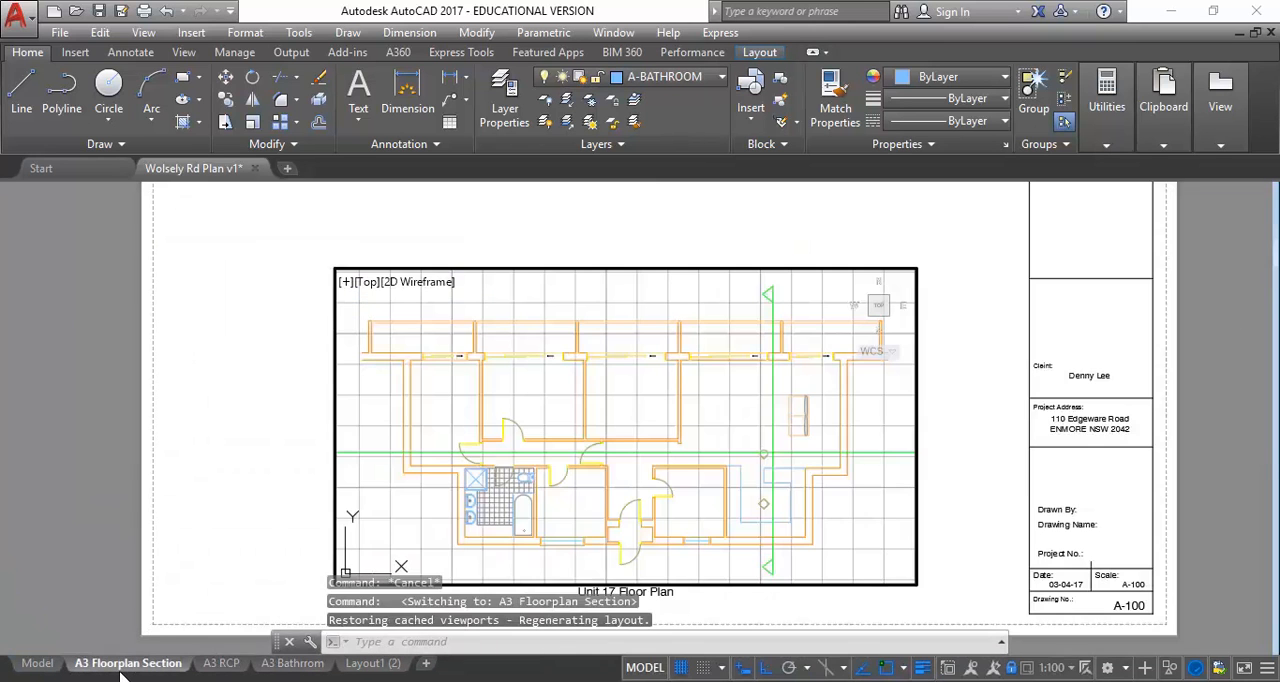
mouse_move(222, 674)
left_click(222, 672)
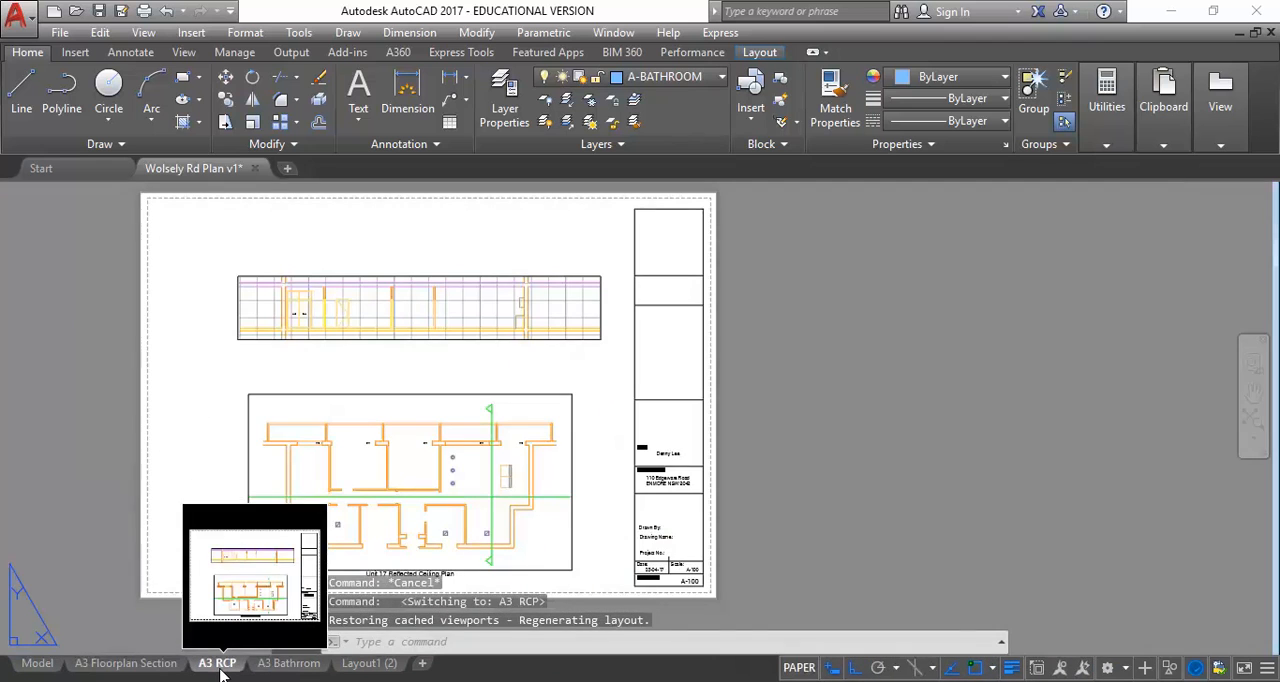
Open the A3 Bathrrom layout, leave its viewport for paper space and examine the whole sheet
left_click(279, 666)
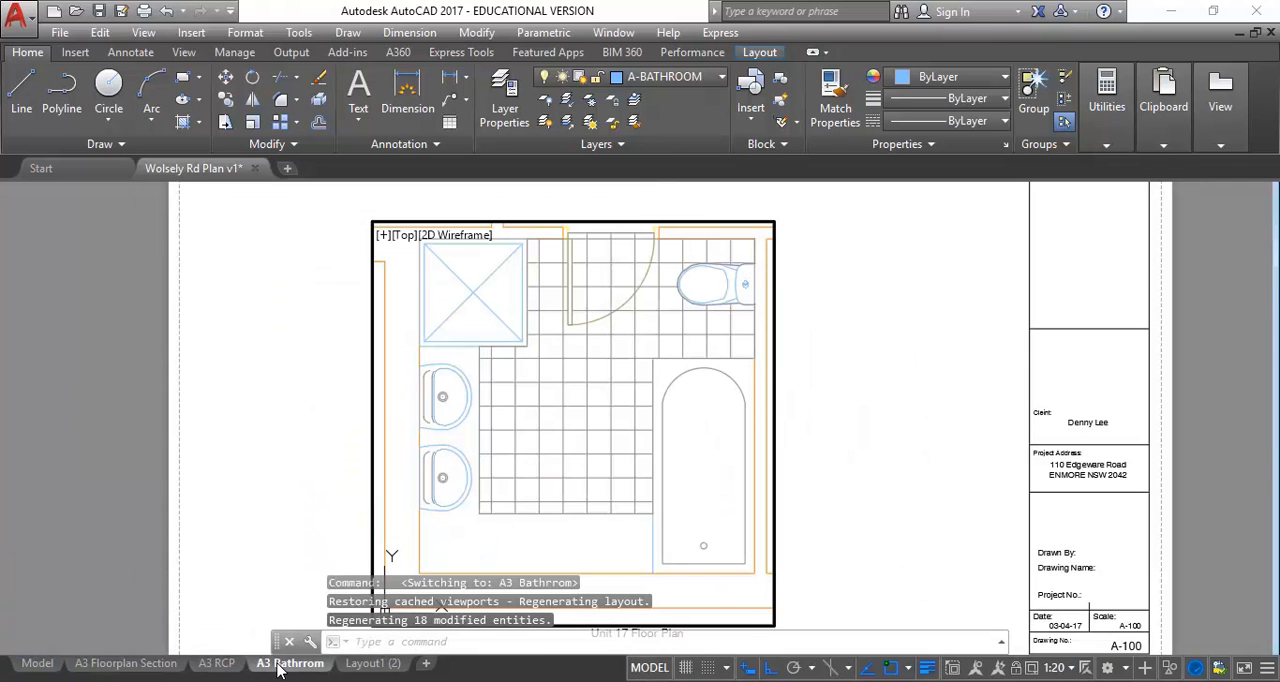
double_click(266, 465)
scroll(250, 470, "down", 6)
scroll(243, 473, "up", 4)
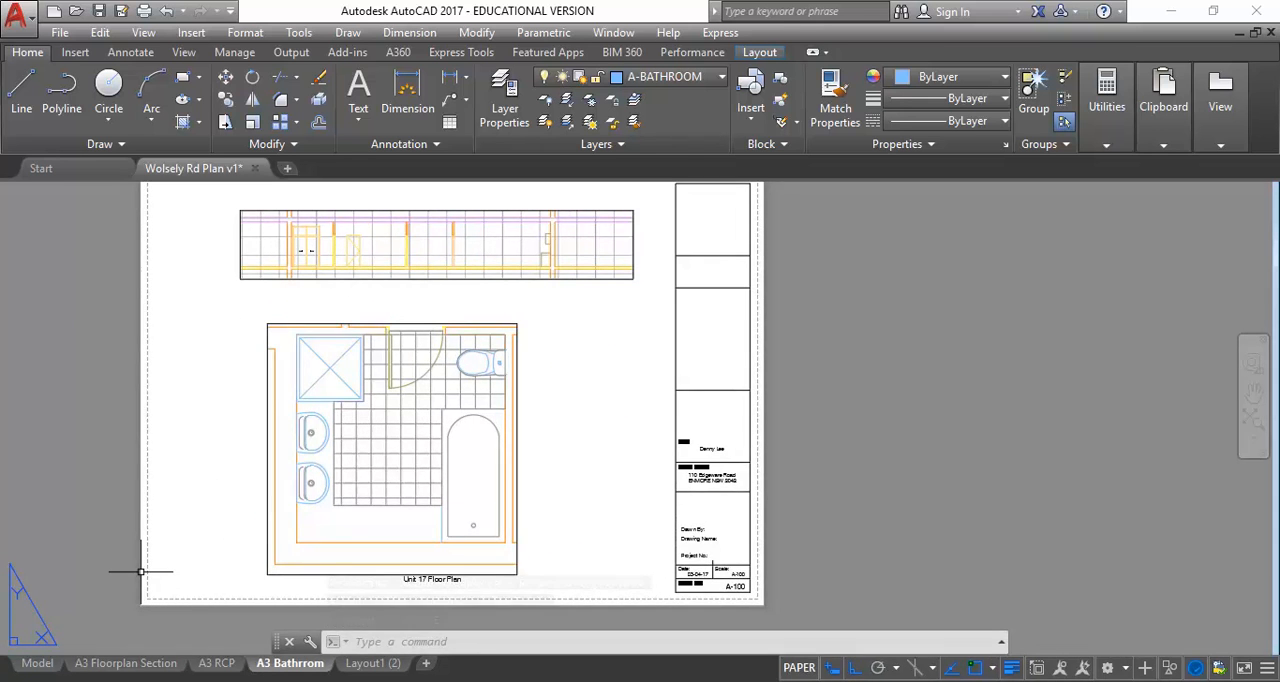
Check the bathroom on the plan in model space and go through the A3 Floorplan Section and A3 RCP layouts back to A3 Bathrrom
left_click(36, 664)
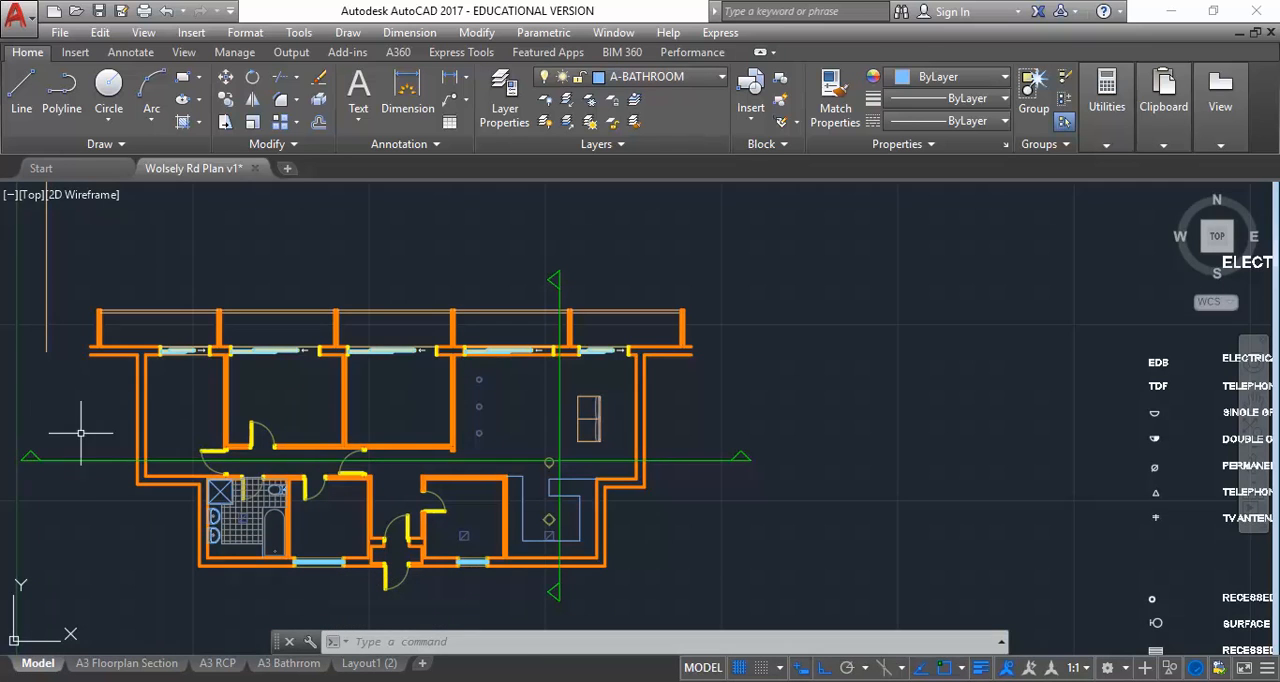
mouse_move(213, 517)
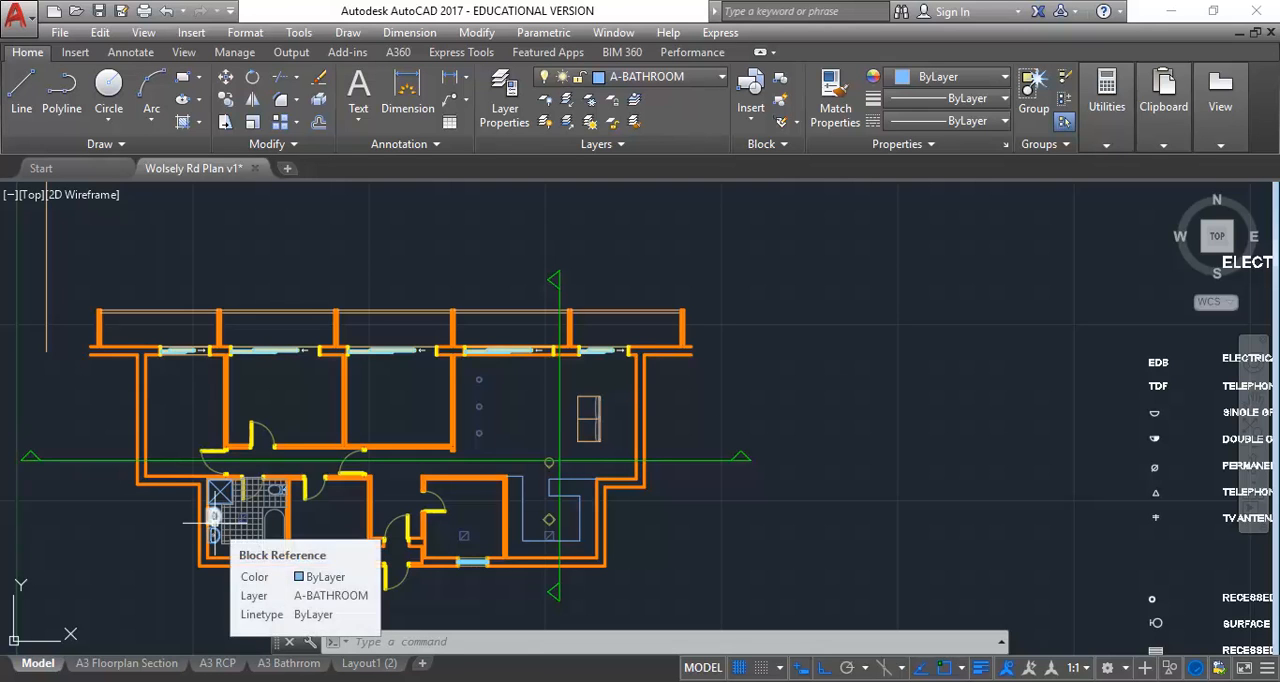
mouse_move(255, 440)
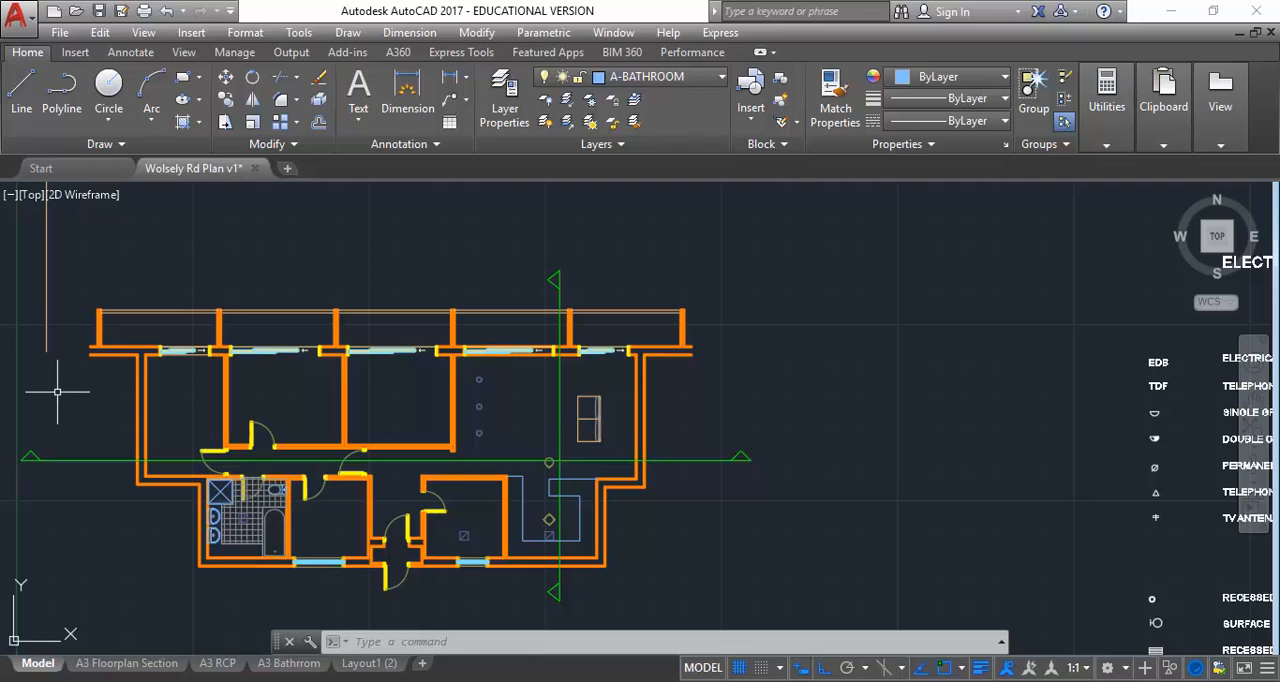
left_click(131, 668)
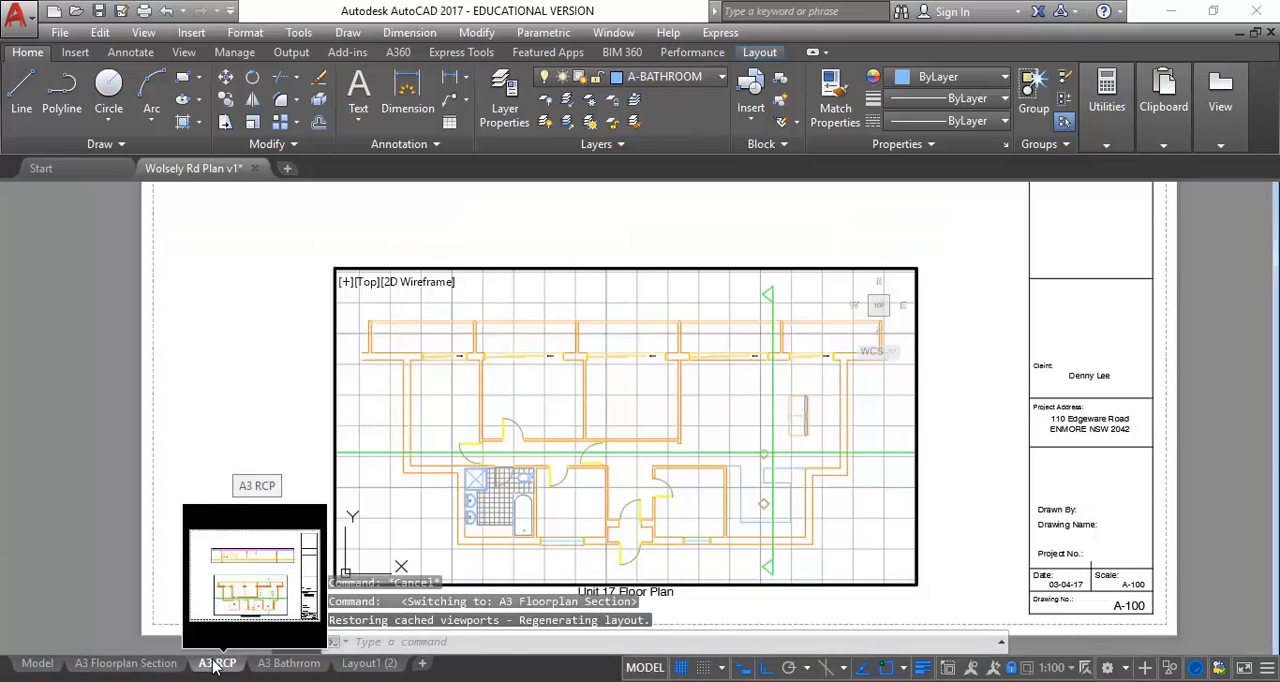
left_click(214, 666)
left_click(285, 666)
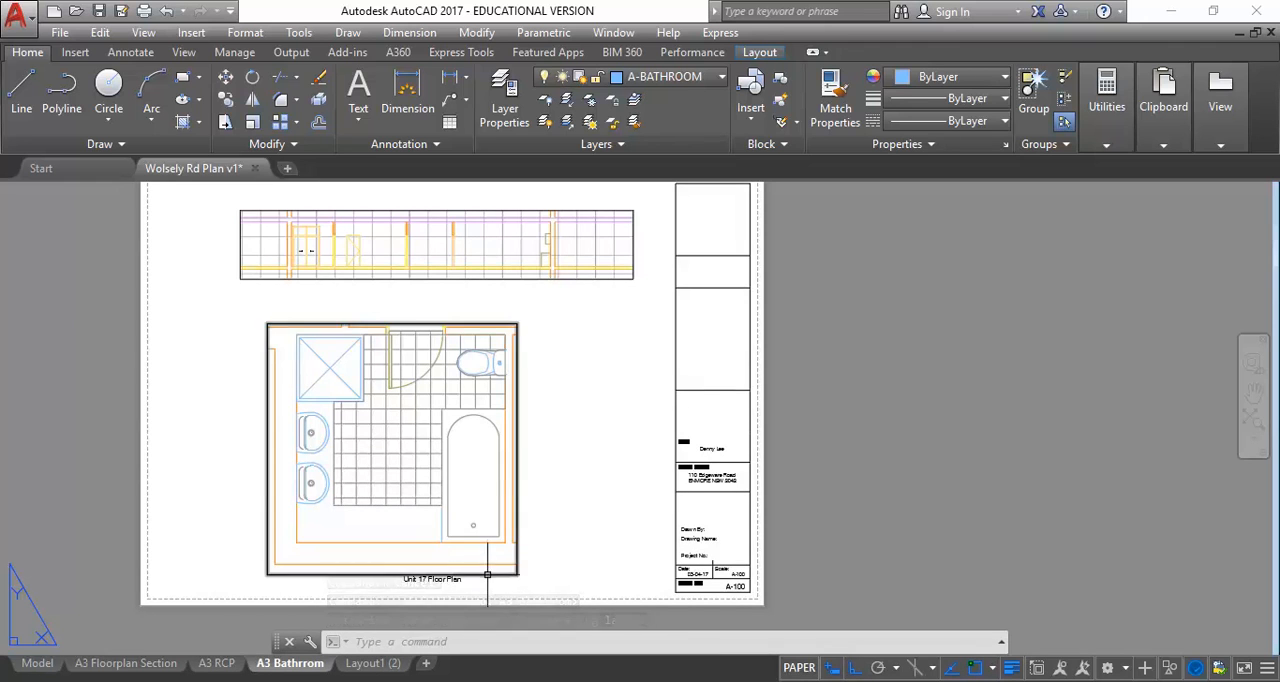
Move the "Unit 17 Floor Plan" title horizontally left so it sits centred beneath the bathroom viewport
left_click(405, 580)
scroll(442, 520, "up", 2)
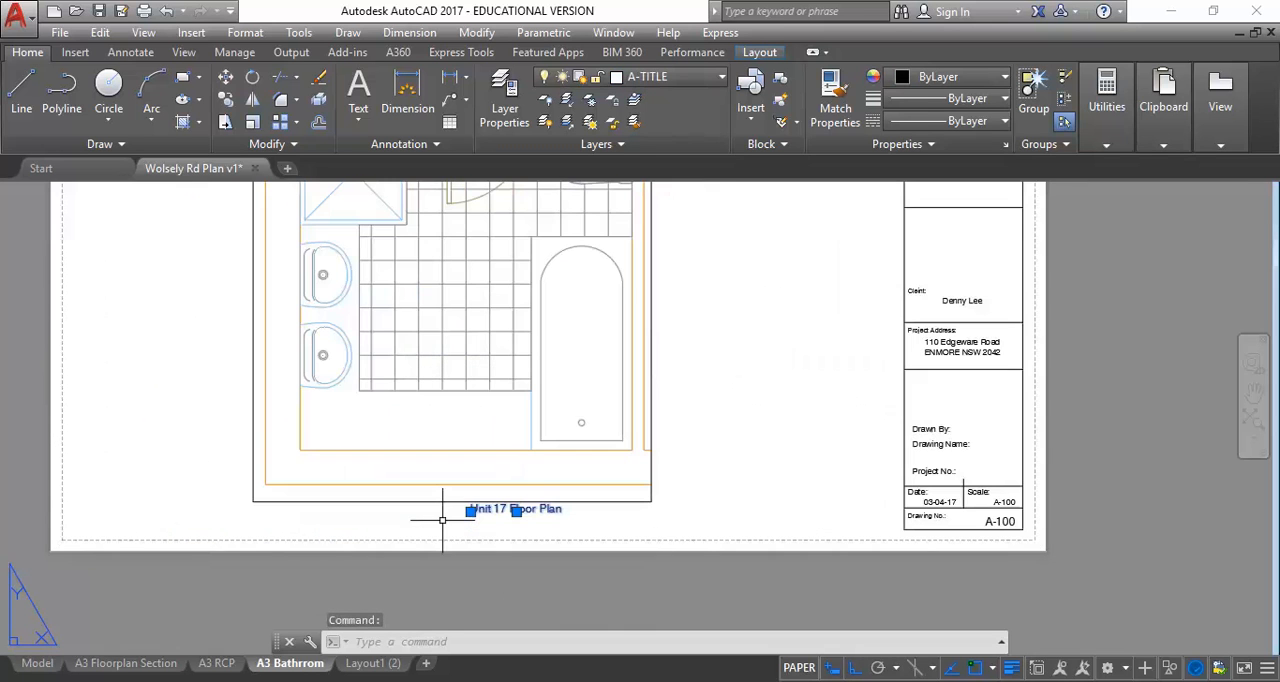
type("M")
key("Return")
left_click(388, 532)
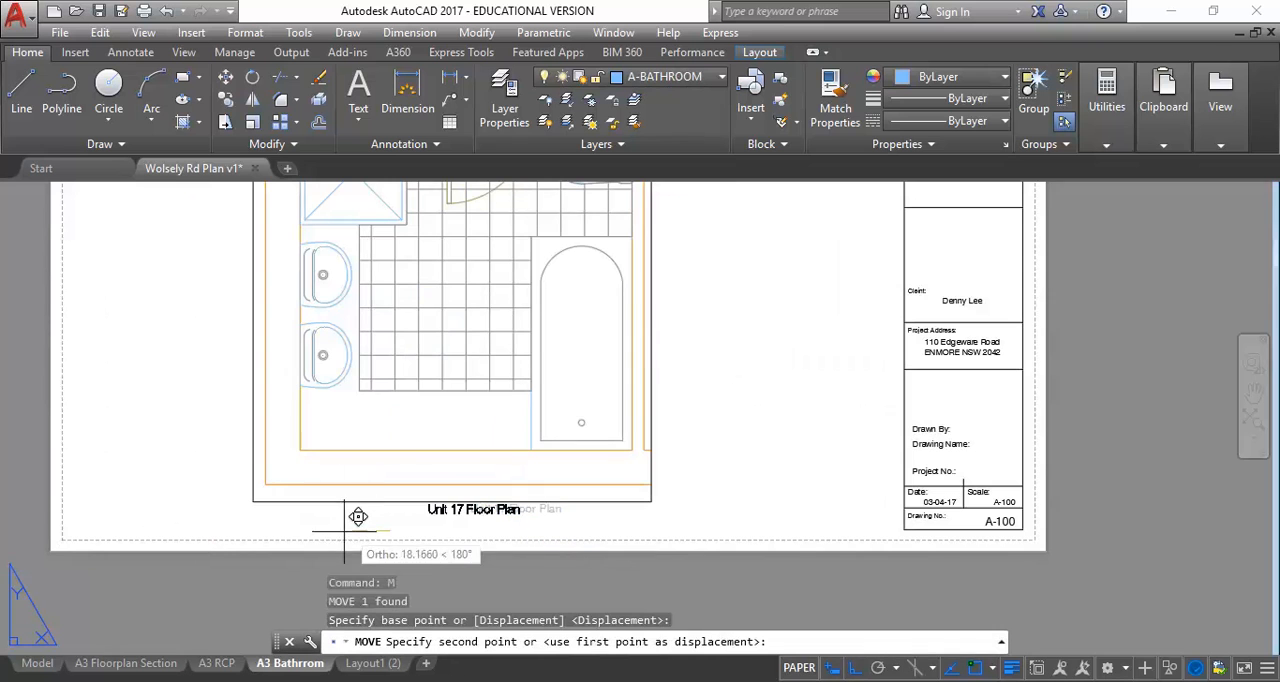
left_click(328, 520)
scroll(290, 520, "down", 3)
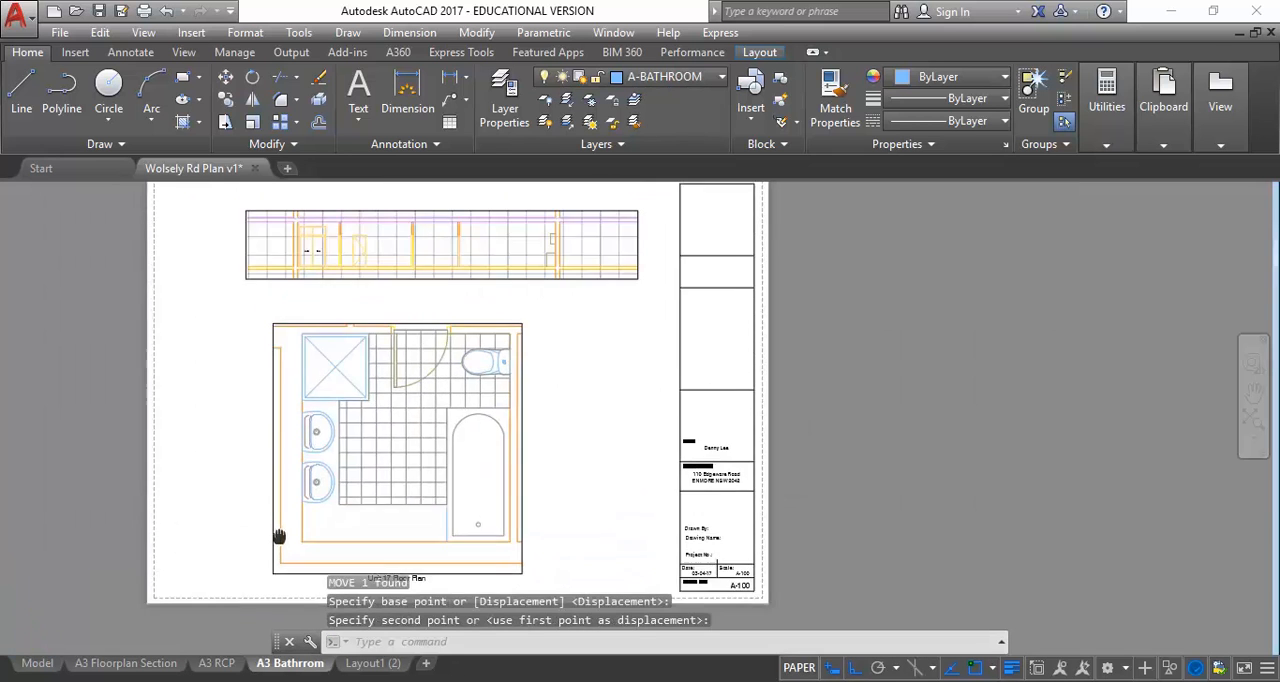
scroll(301, 510, "down", 2)
mouse_move(299, 511)
middle_mouse_down()
mouse_move(311, 517)
mouse_move(288, 507)
middle_mouse_up()
scroll(293, 513, "up", 2)
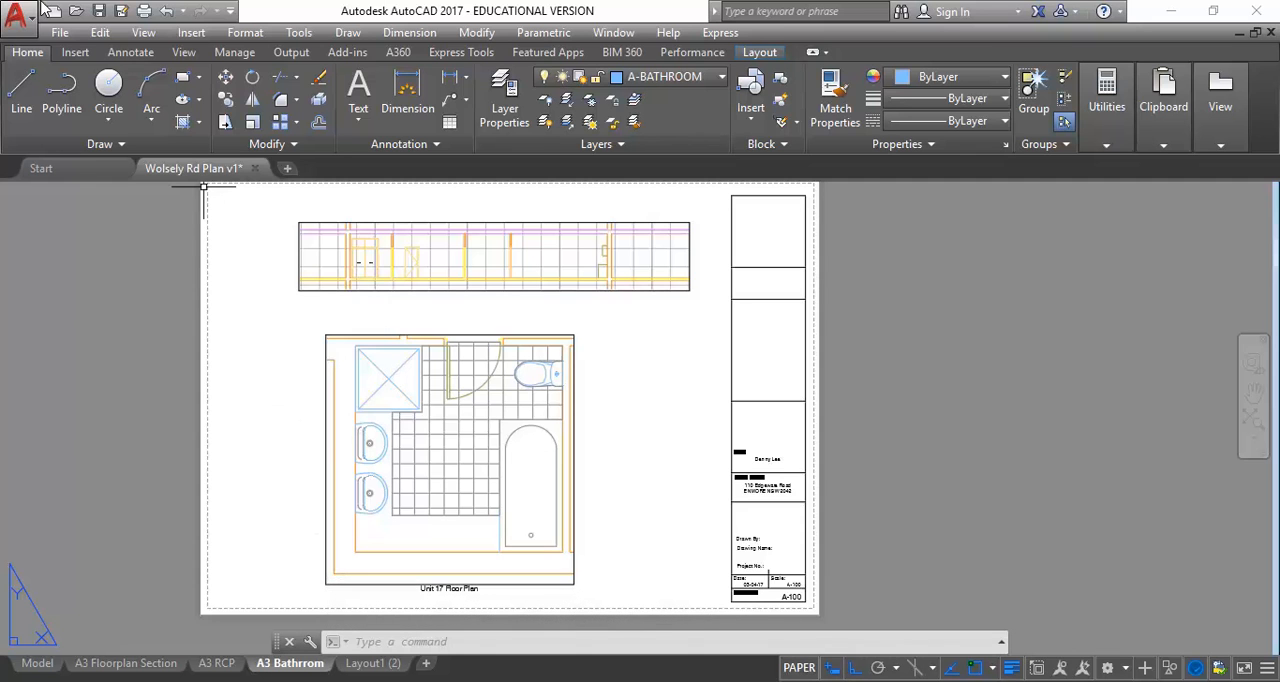
Start a single-sheet plot of the A3 Bathrrom layout and preview it
left_click(10, 12)
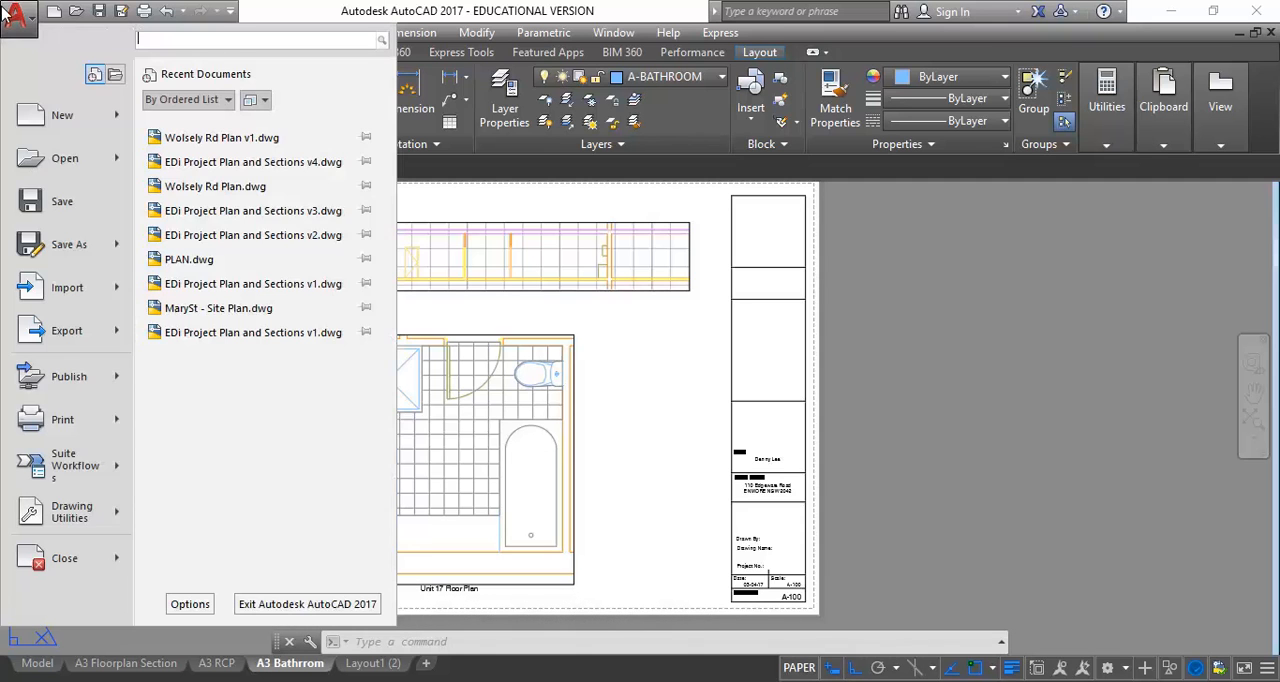
left_click(30, 420)
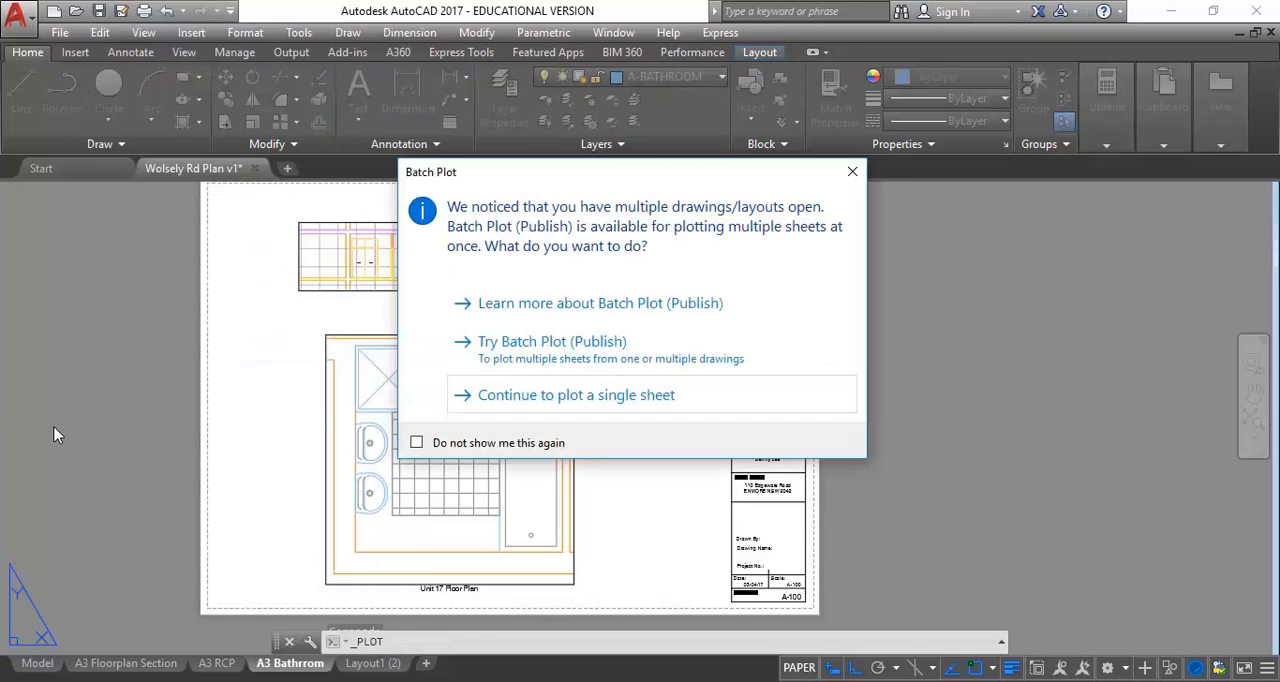
left_click(525, 400)
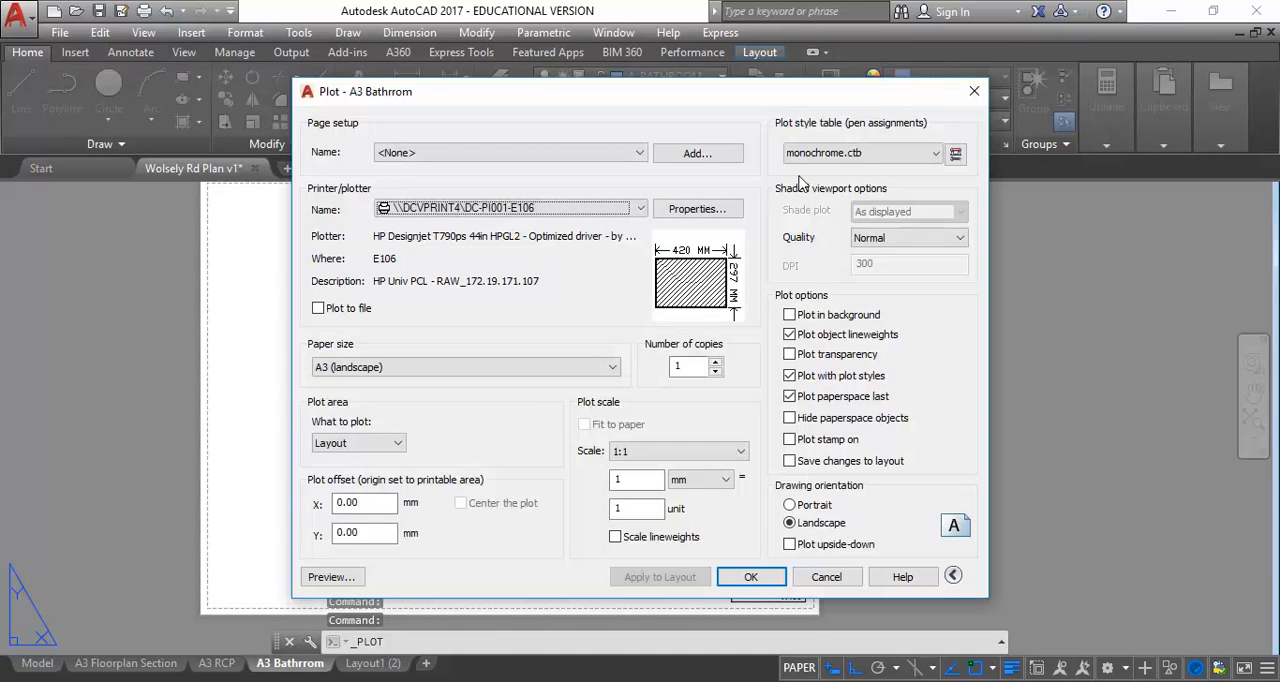
left_click(330, 577)
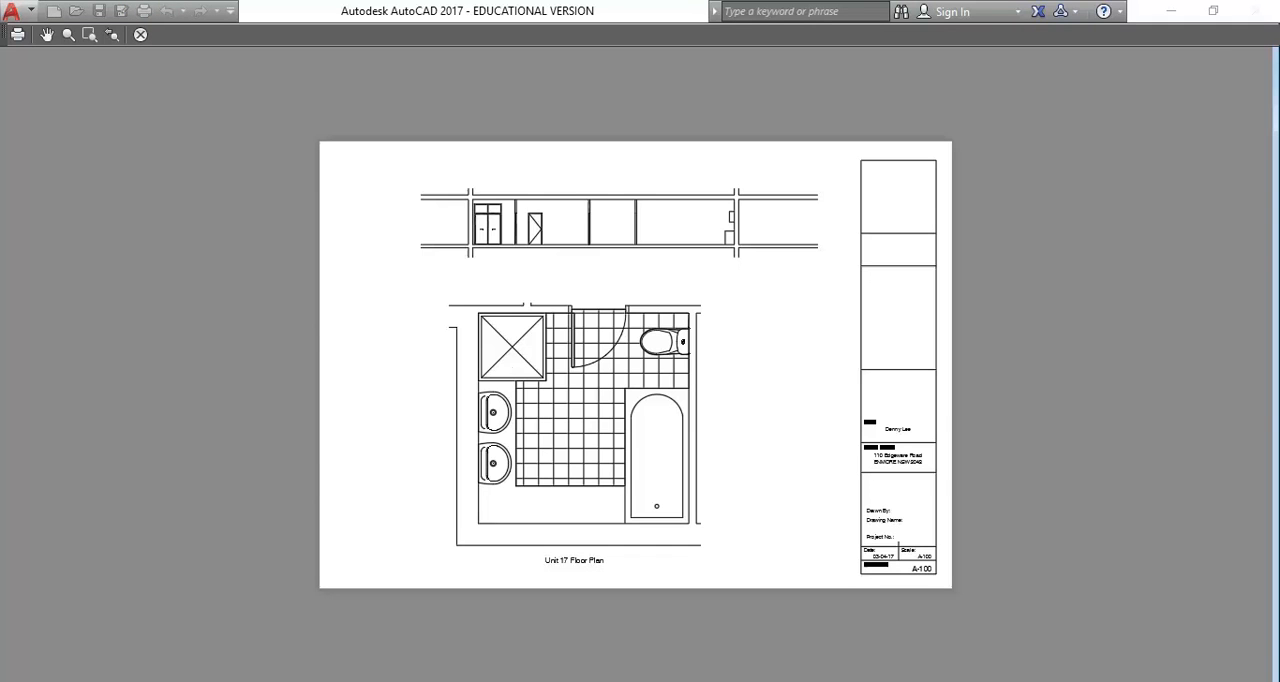
Examine the line weights of the bathroom plan and the section in the plot preview, and exit the preview
scroll(503, 521, "up", 5)
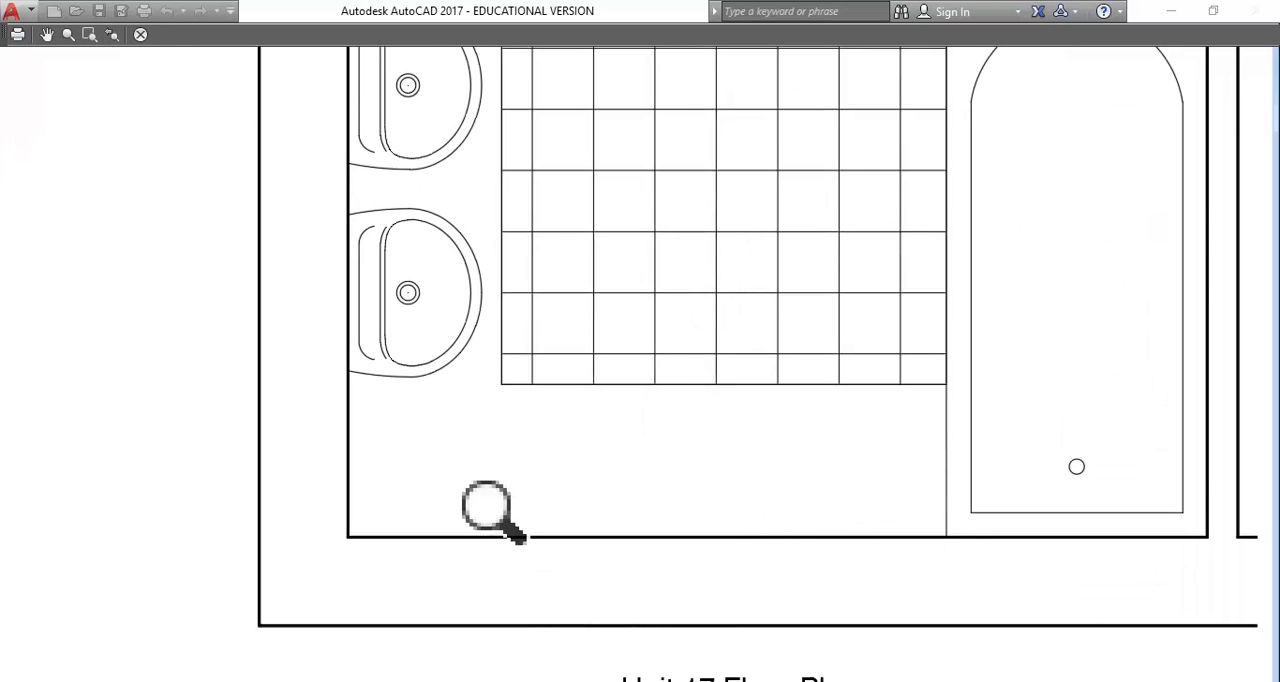
scroll(487, 512, "up", 2)
middle_click_drag(420, 467, 460, 383)
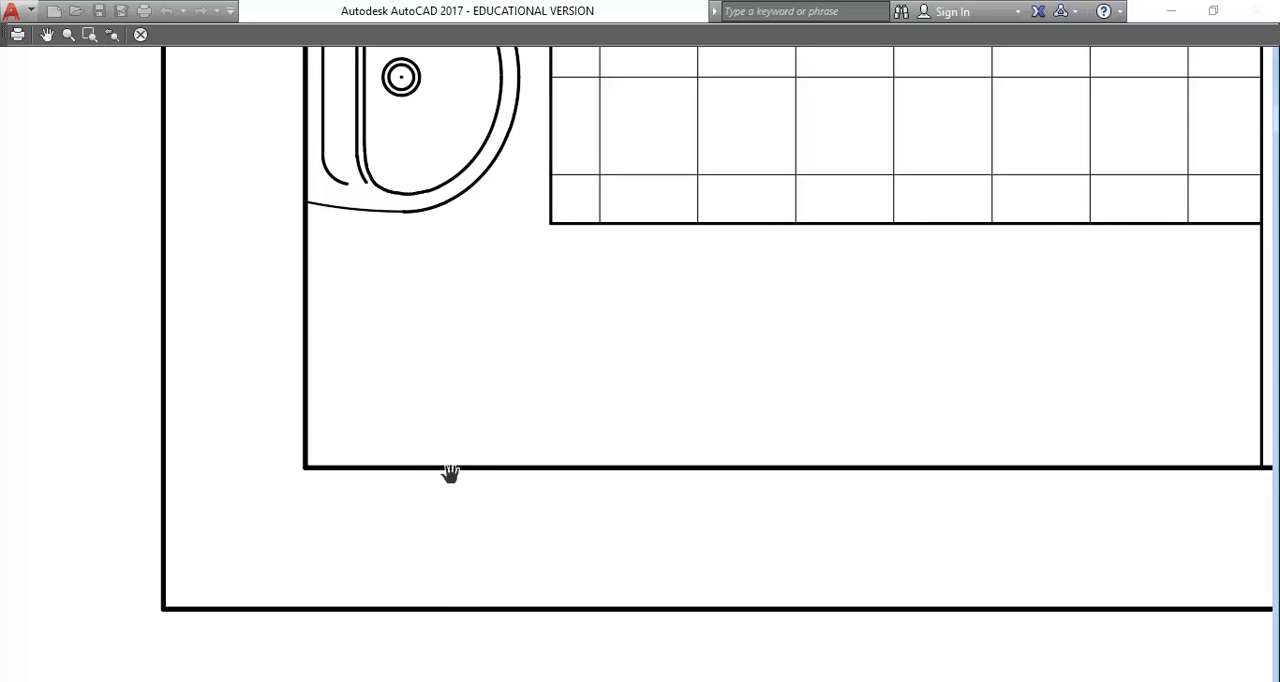
left_click_drag(705, 318, 588, 374)
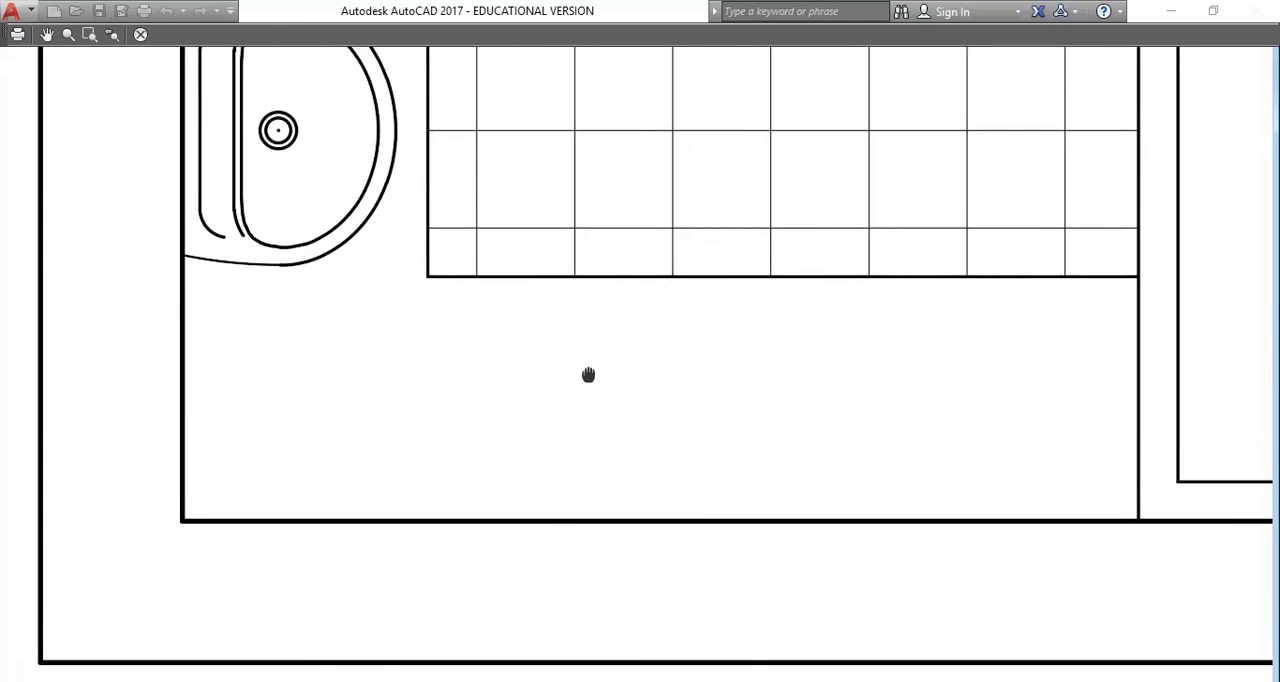
scroll(588, 374, "down", 8)
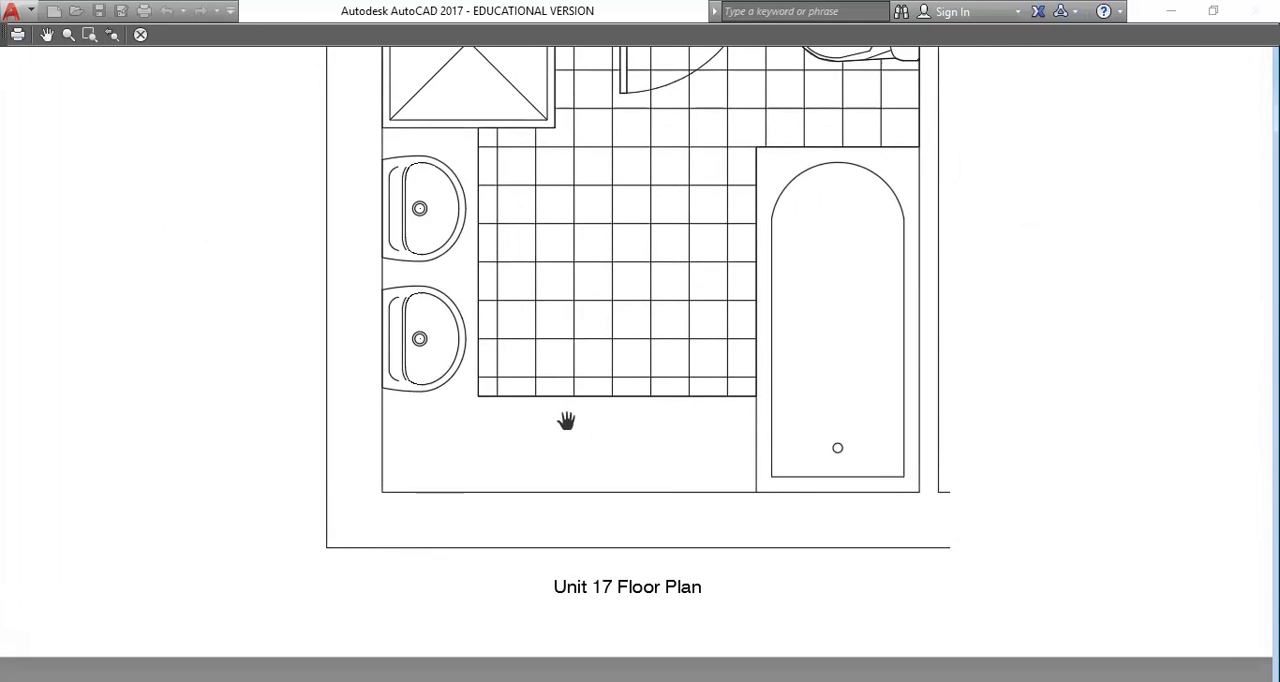
scroll(559, 503, "up", 3)
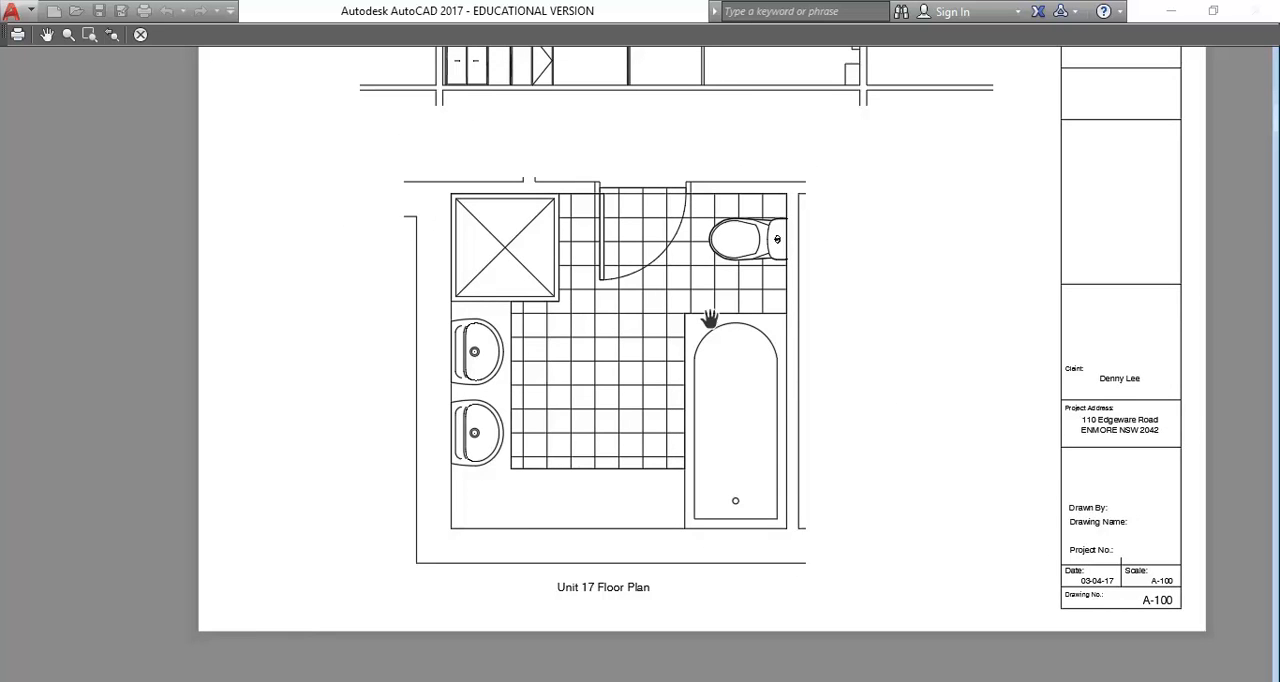
scroll(466, 134, "down", 3)
left_click_drag(466, 134, 449, 251)
scroll(519, 264, "up", 3)
scroll(516, 252, "down", 3)
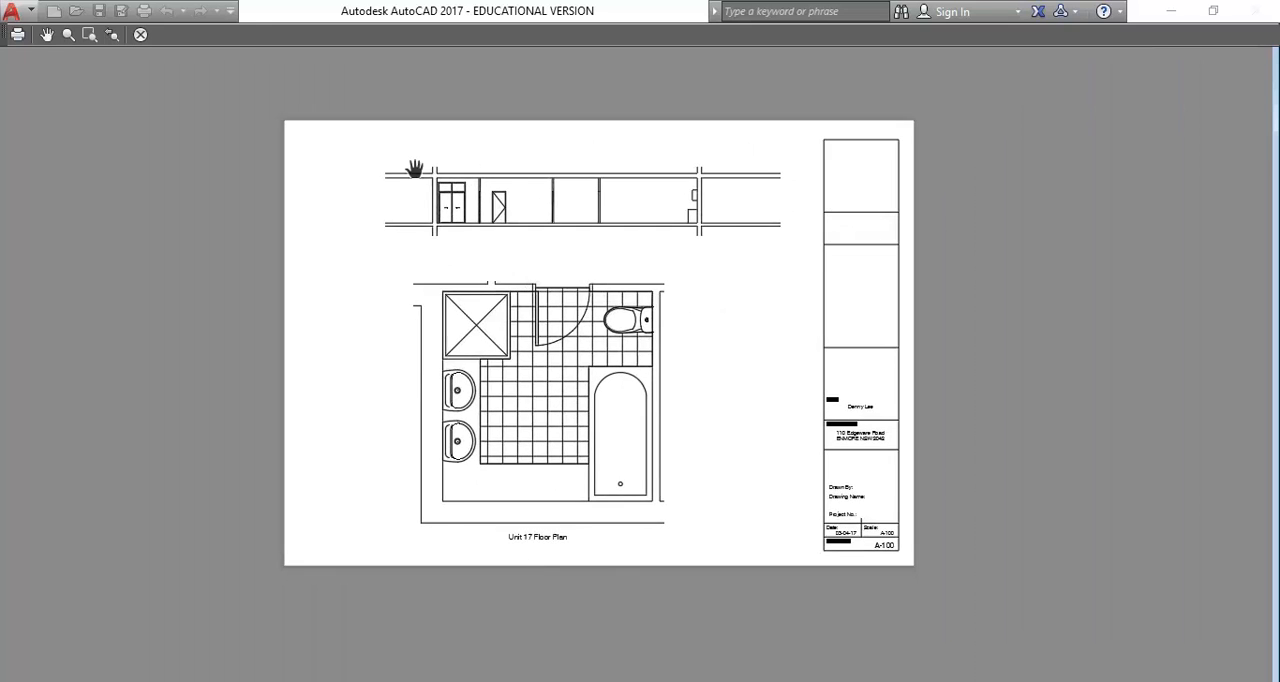
scroll(412, 165, "up", 5)
scroll(500, 255, "up", 2)
scroll(494, 246, "down", 6)
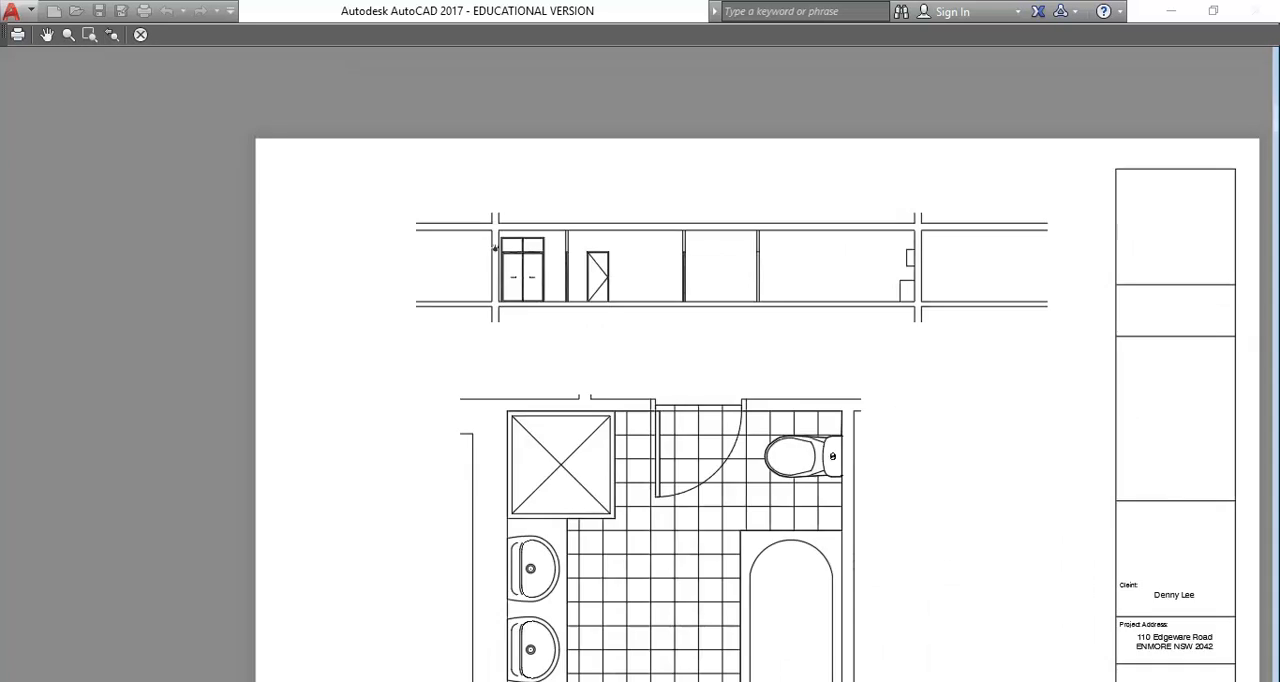
left_click_drag(567, 329, 414, 214)
scroll(400, 236, "down", 3)
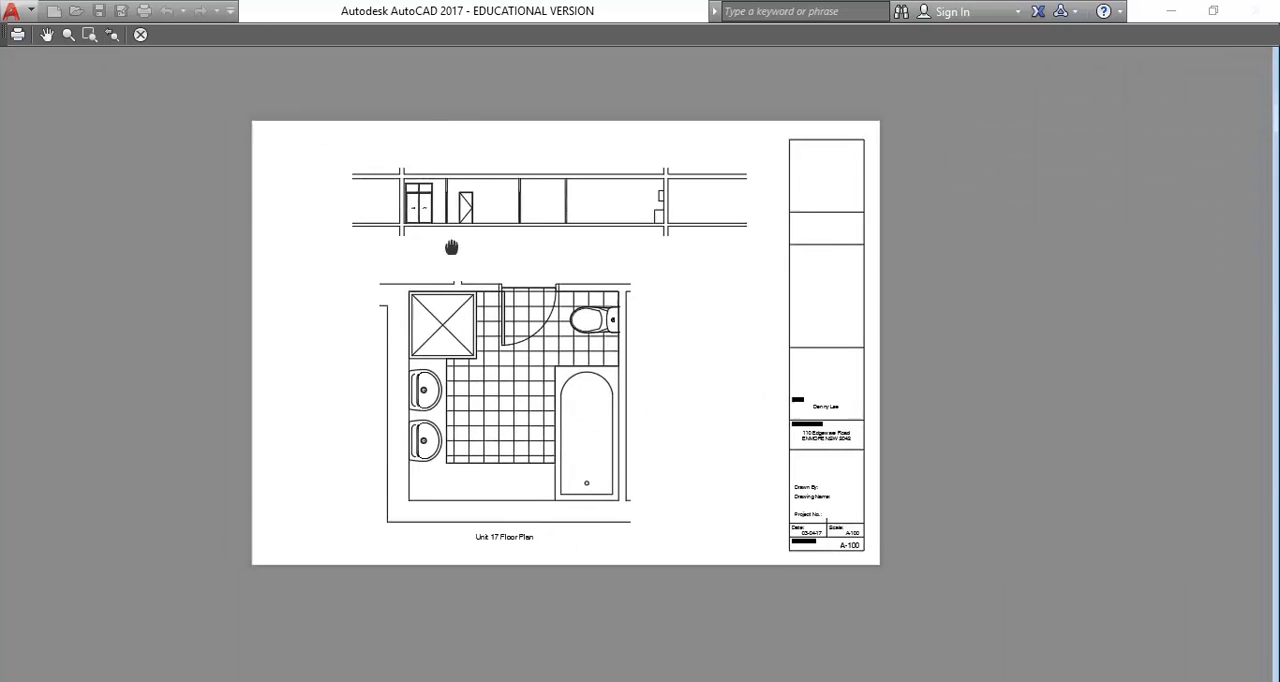
right_click(471, 234)
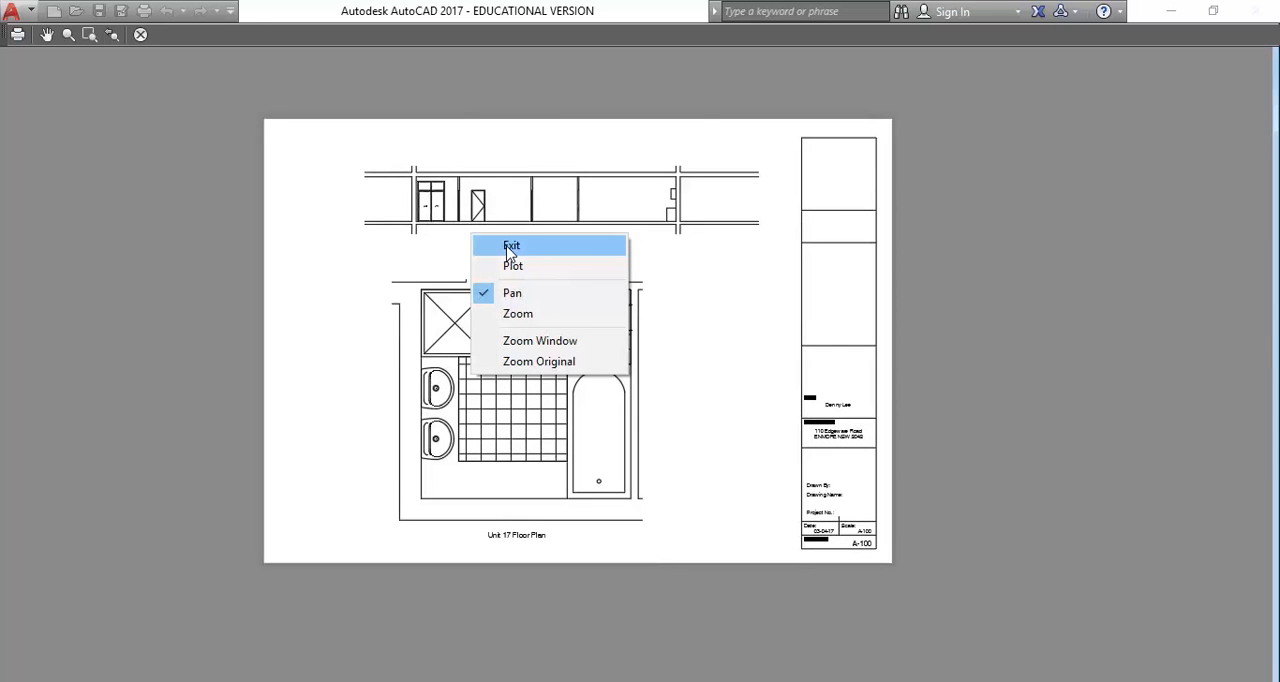
left_click(509, 248)
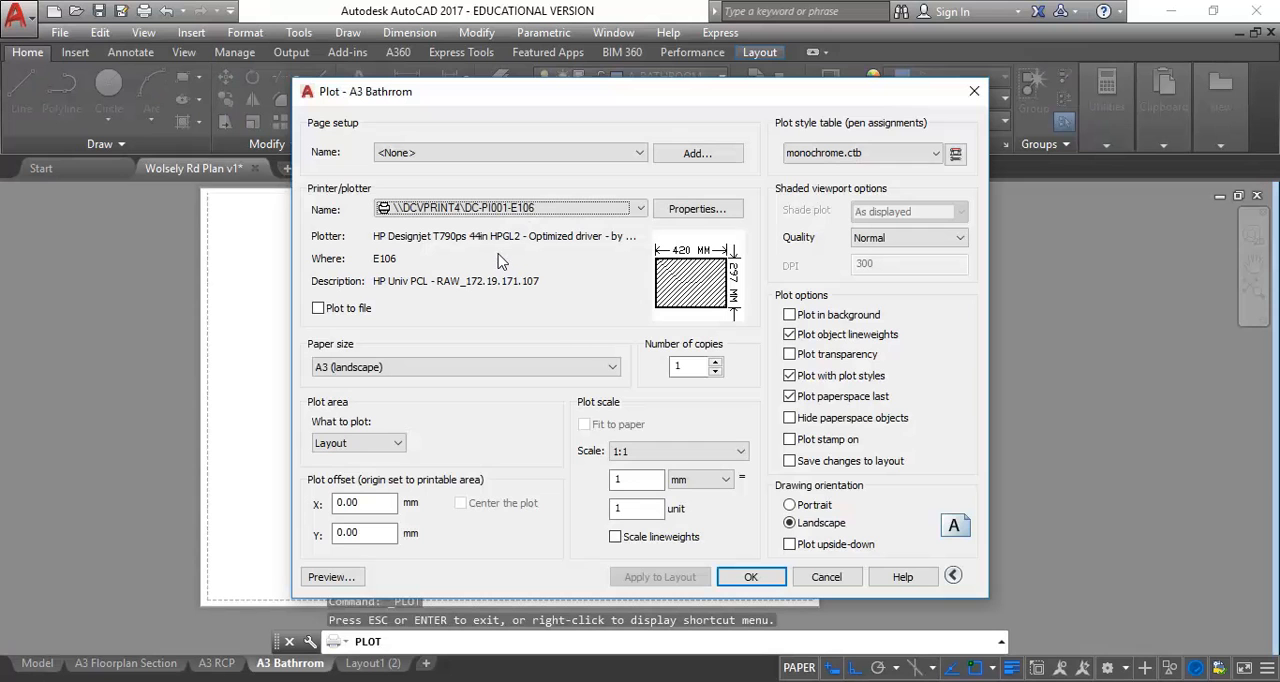
Plot the A3 Bathrrom sheet to the DC-PI001-E106 plotter on A3 landscape and close the Devices and Printers window
left_click(752, 578)
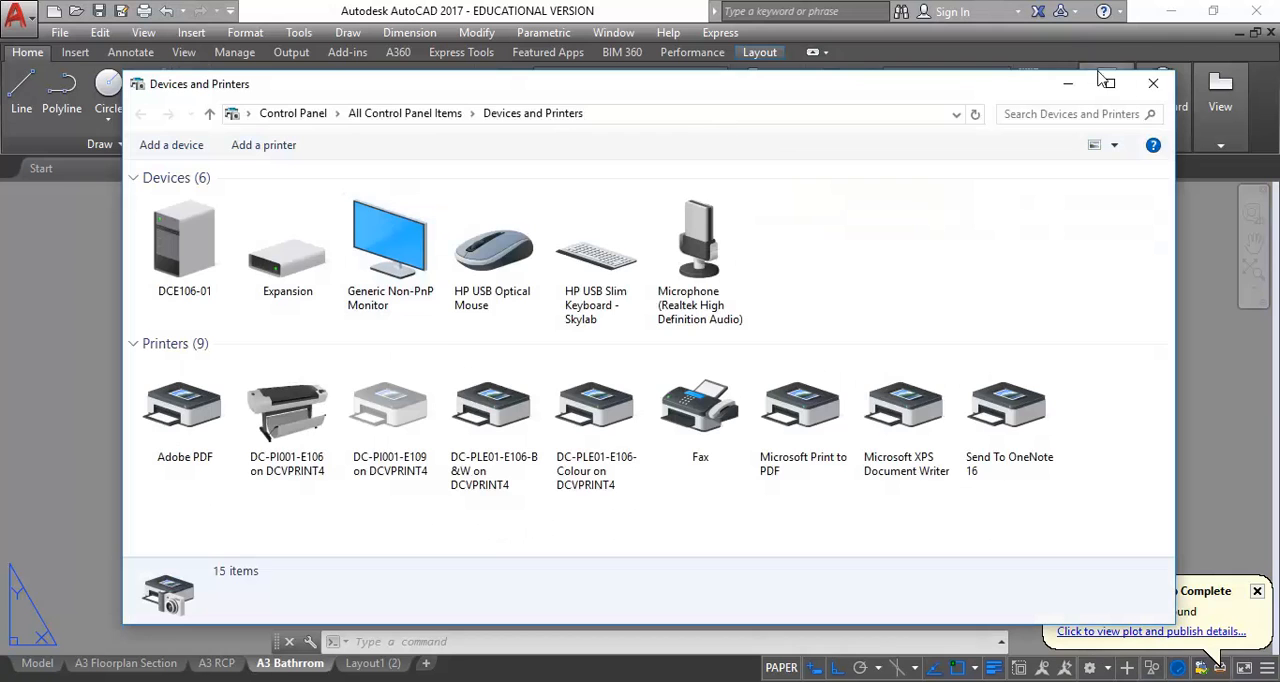
left_click(1153, 83)
Start another single-sheet plot of the A3 Bathrrom layout
left_click(15, 14)
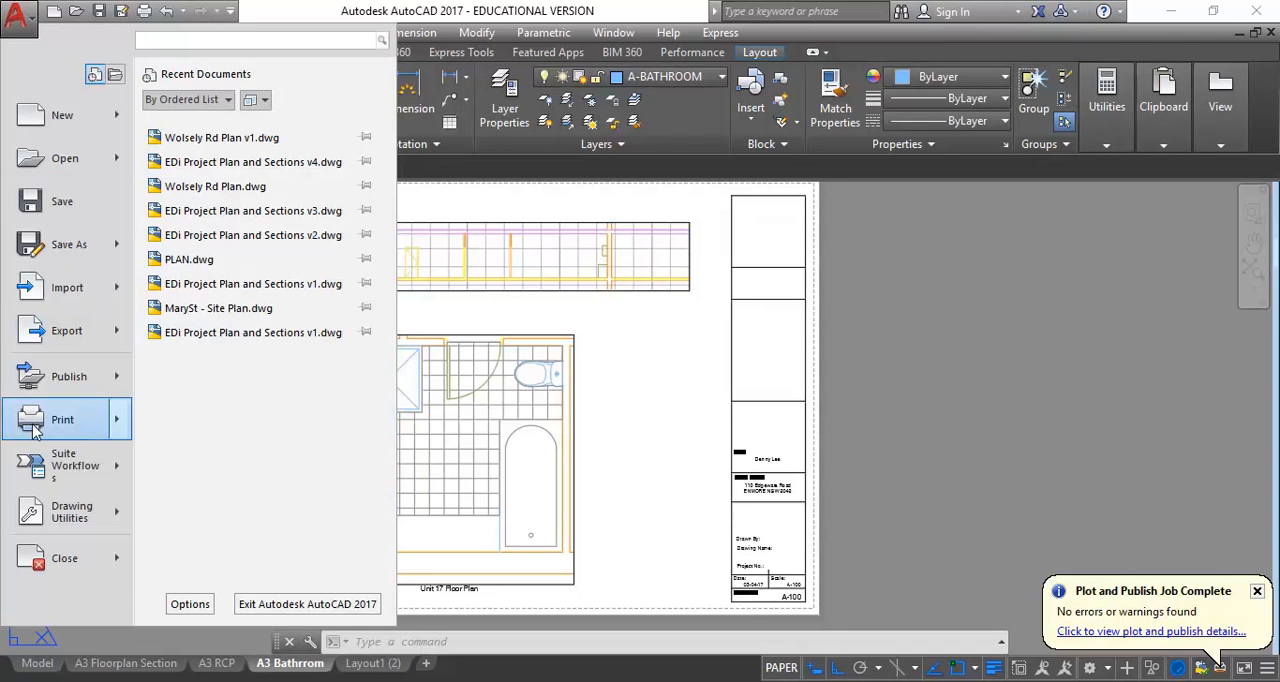
key("Escape")
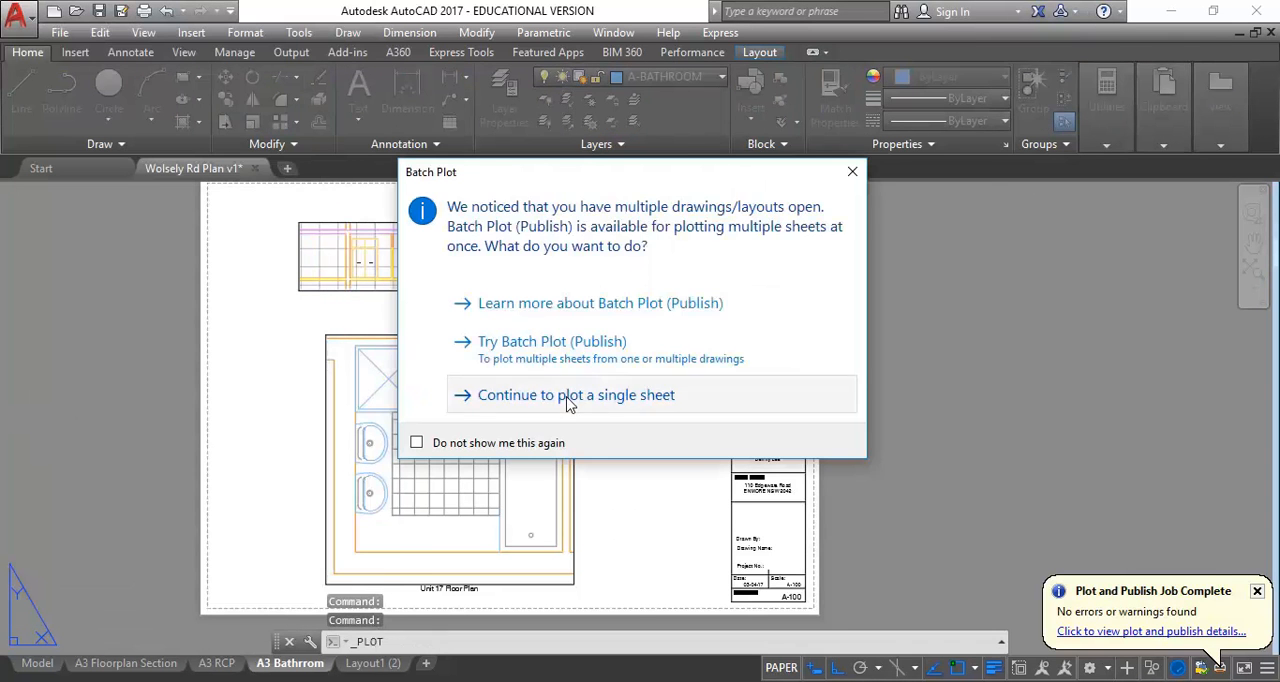
left_click(566, 401)
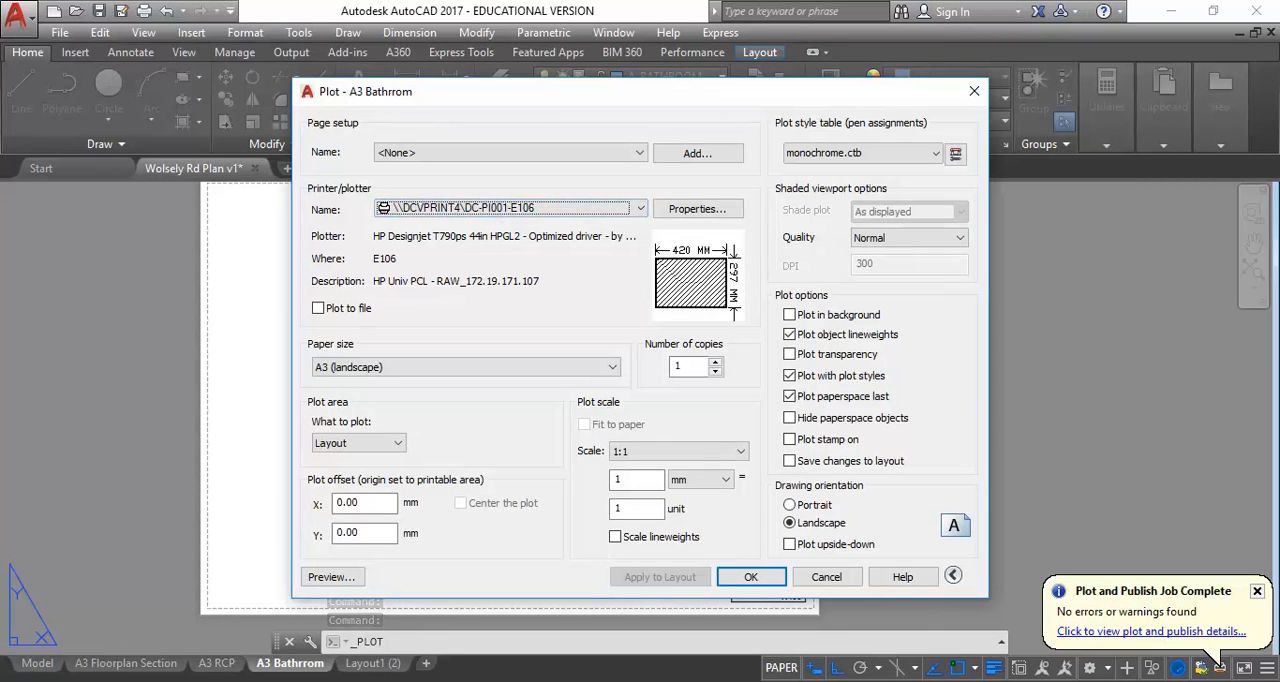
Check the print queue of DC-PI001-E106 in Devices and Printers and close both windows
right_click(1074, 681)
right_click(1078, 681)
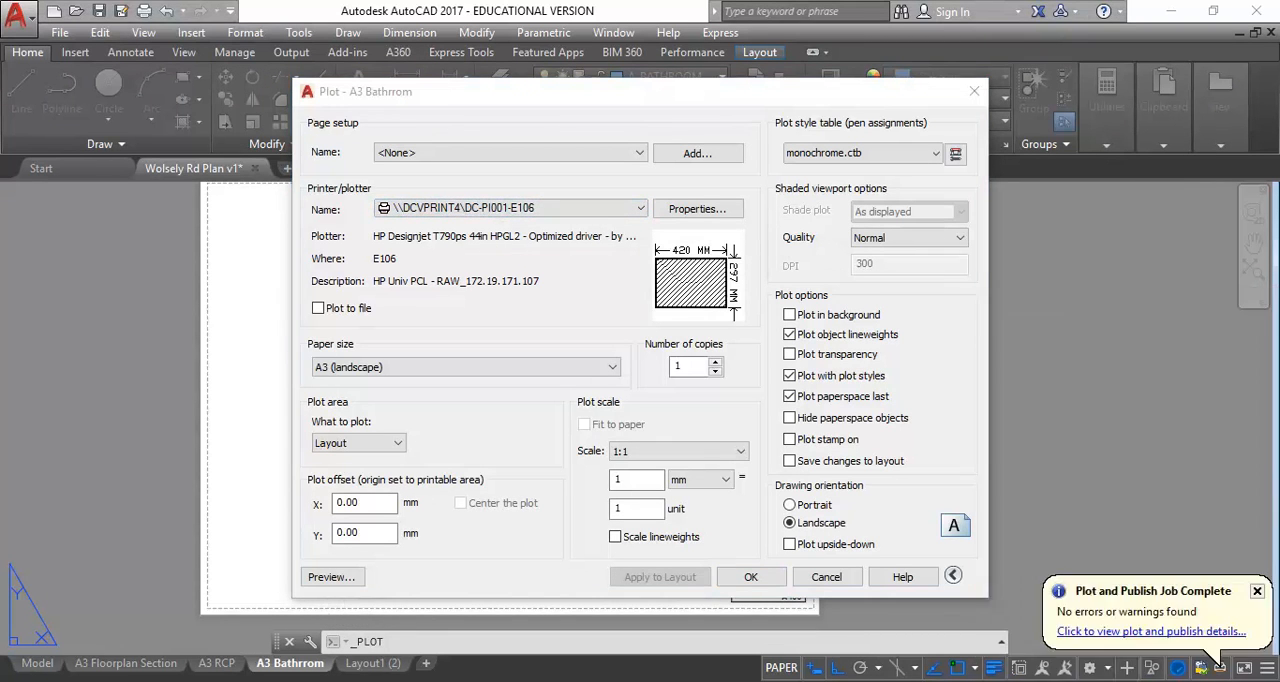
left_click(1081, 680)
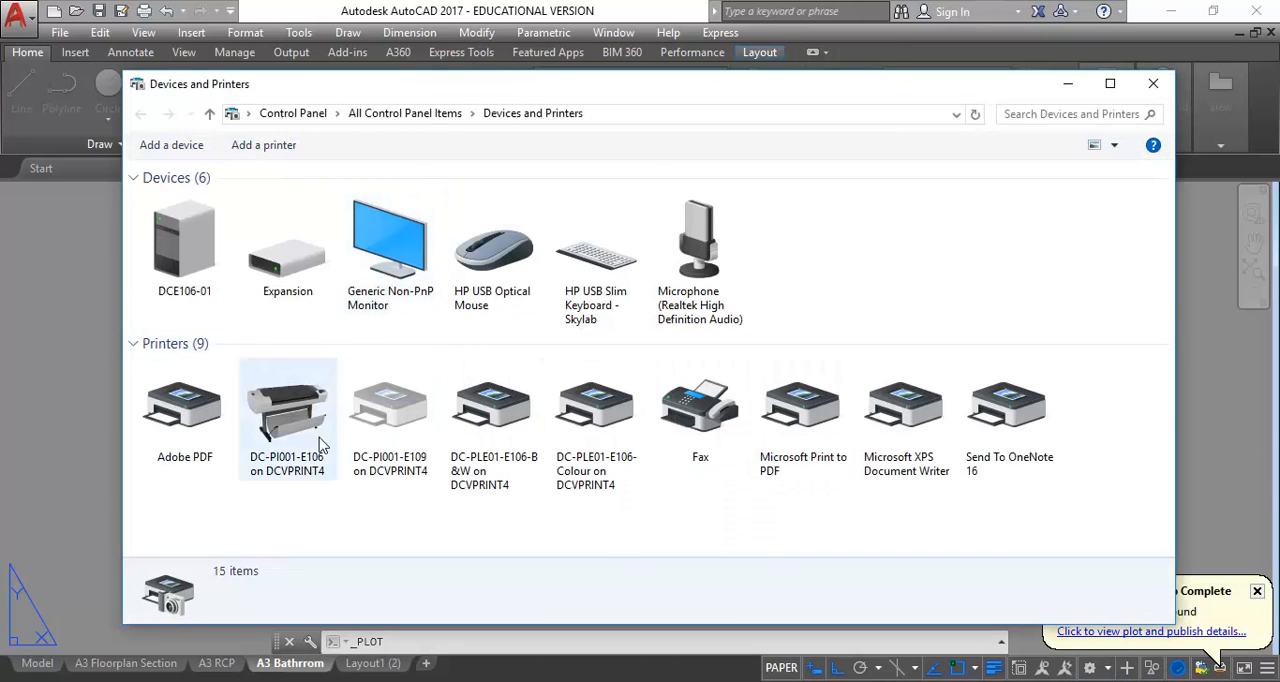
double_click(289, 415)
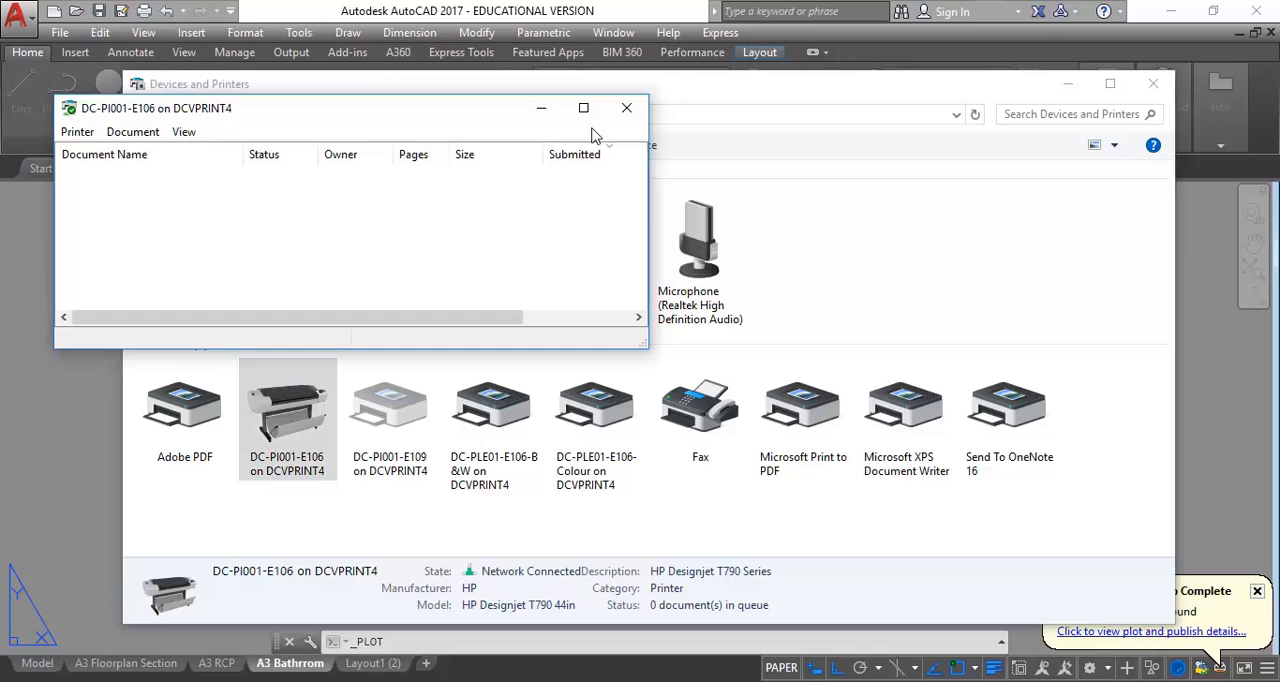
left_click(626, 107)
left_click(1153, 83)
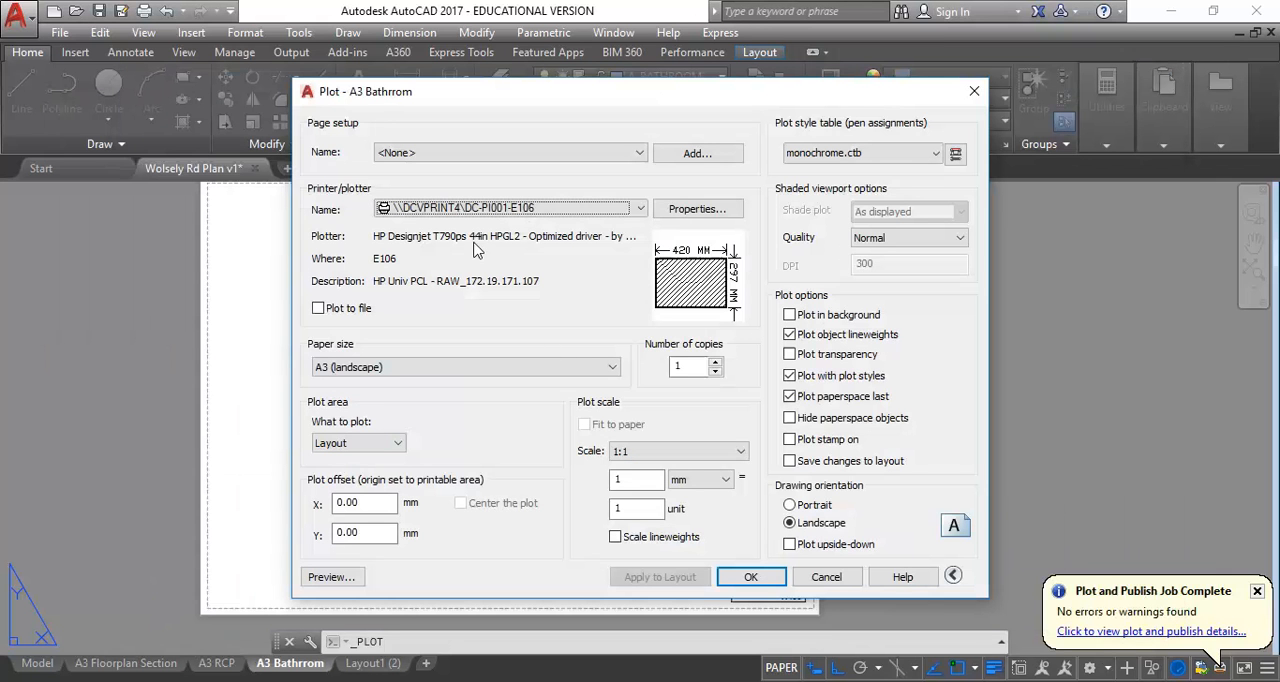
Set the plotter for the A3 Bathrrom sheet to \\DCVPRINT4\DC-PLE01-E106-B&W
left_click(572, 212)
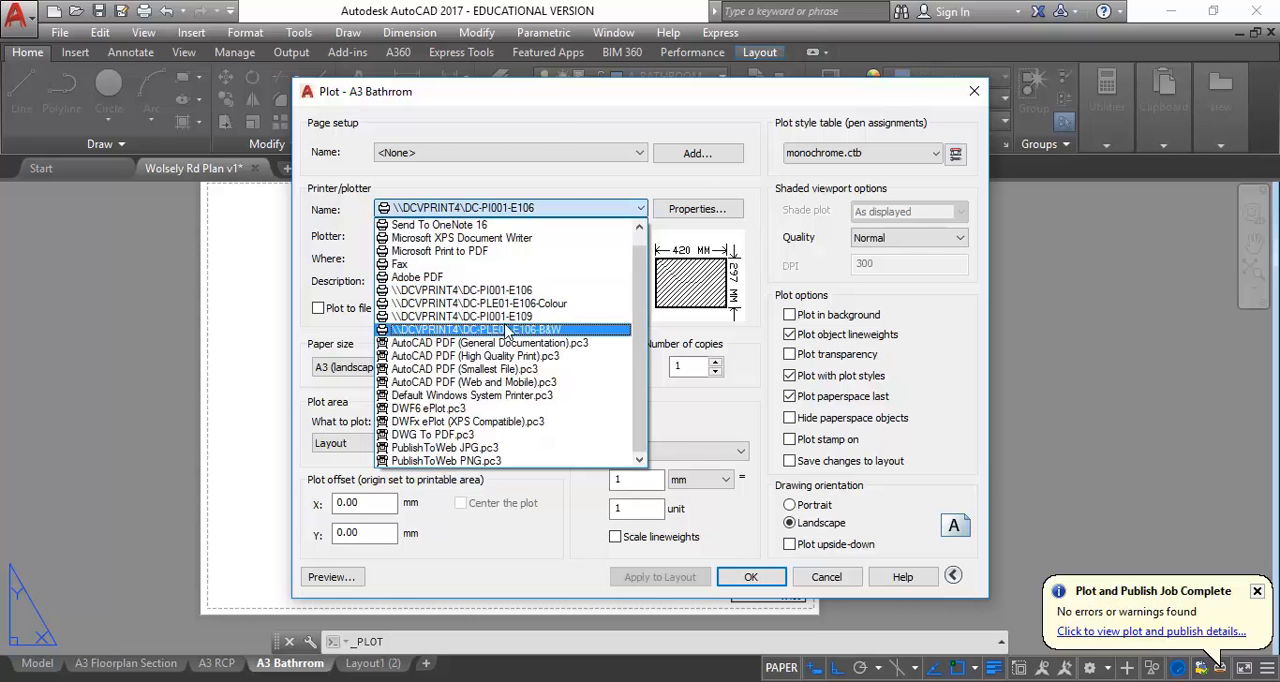
left_click(499, 330)
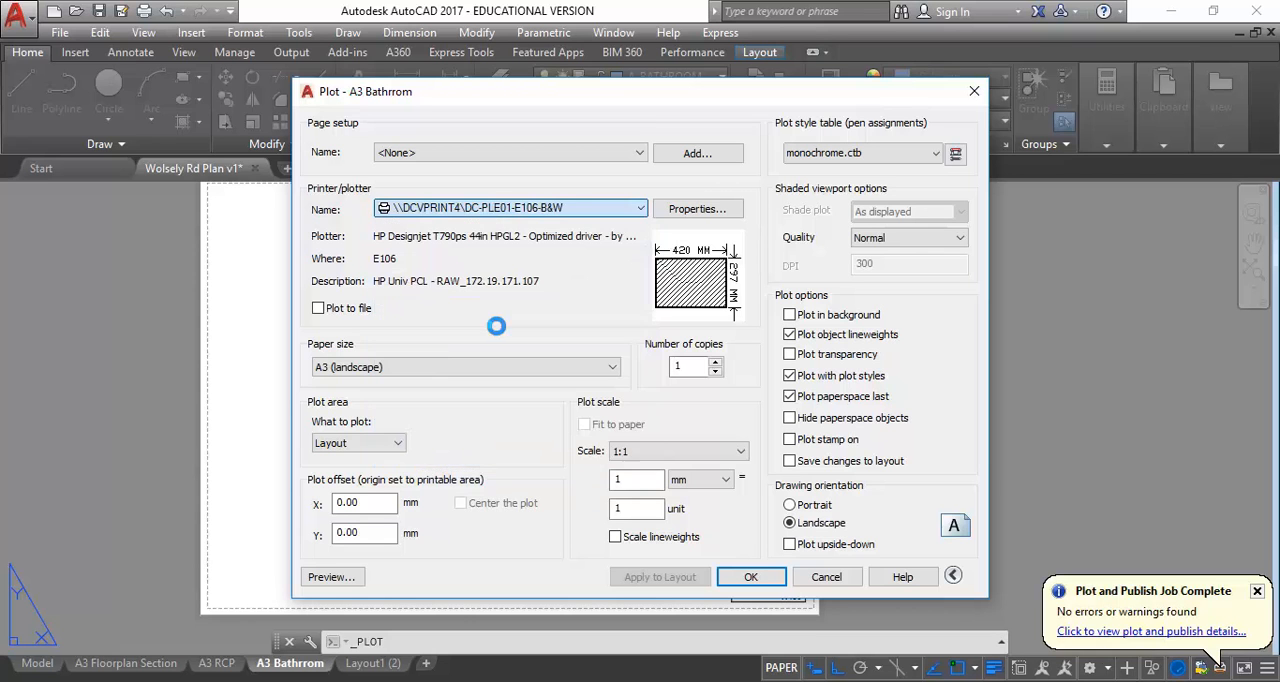
Apply the Adobe PDF plotter to the A3 Bathrrom layout and save the plot as Wolsely Rd Plan v1 A3 Bathrrom (1) in the personal Documents subfolder
left_click(503, 210)
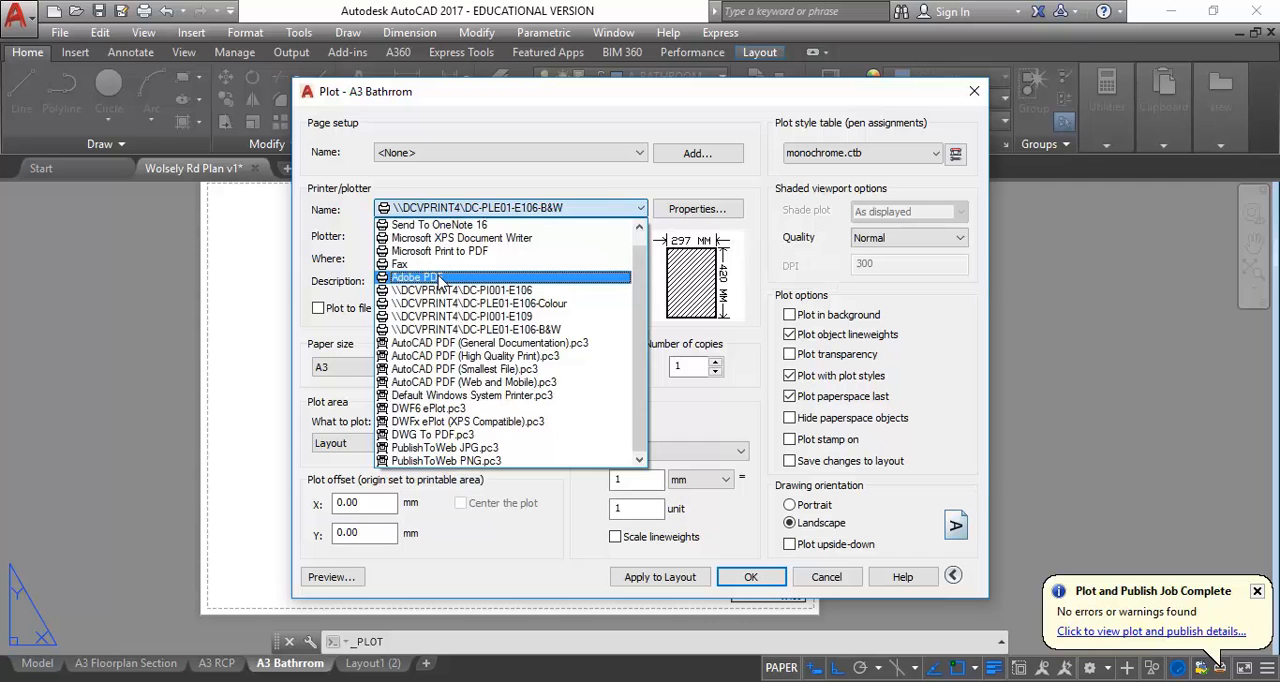
left_click(440, 278)
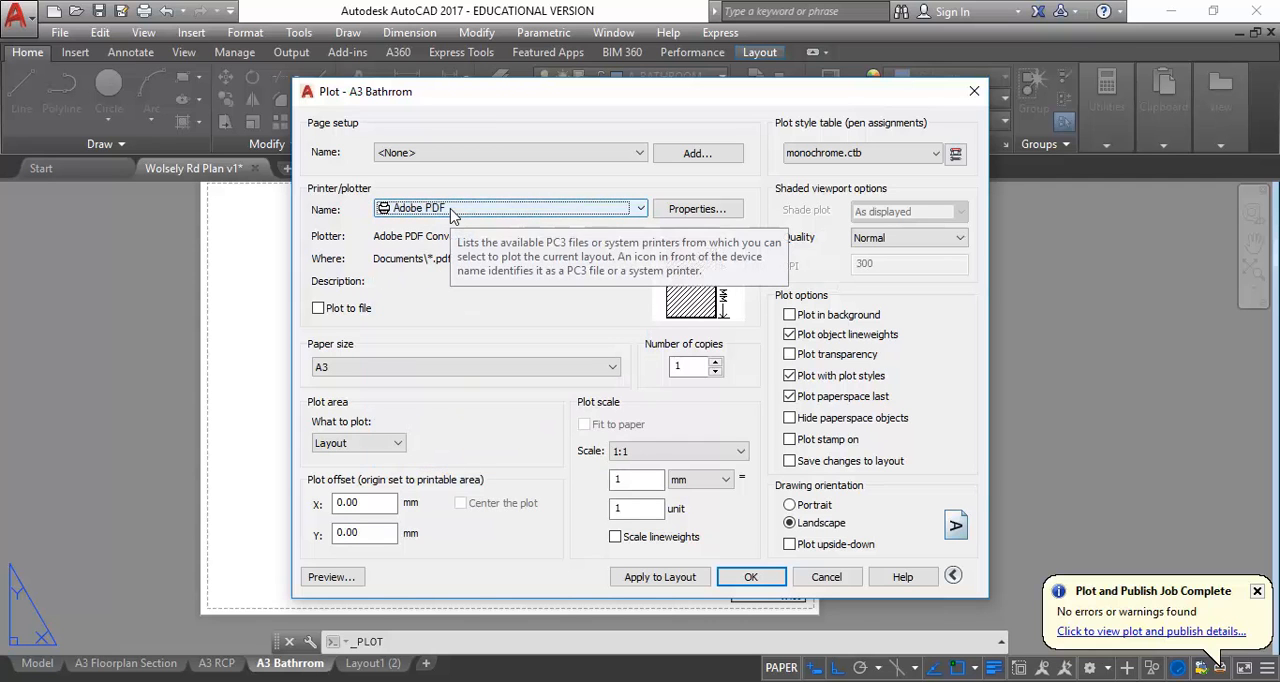
left_click(655, 577)
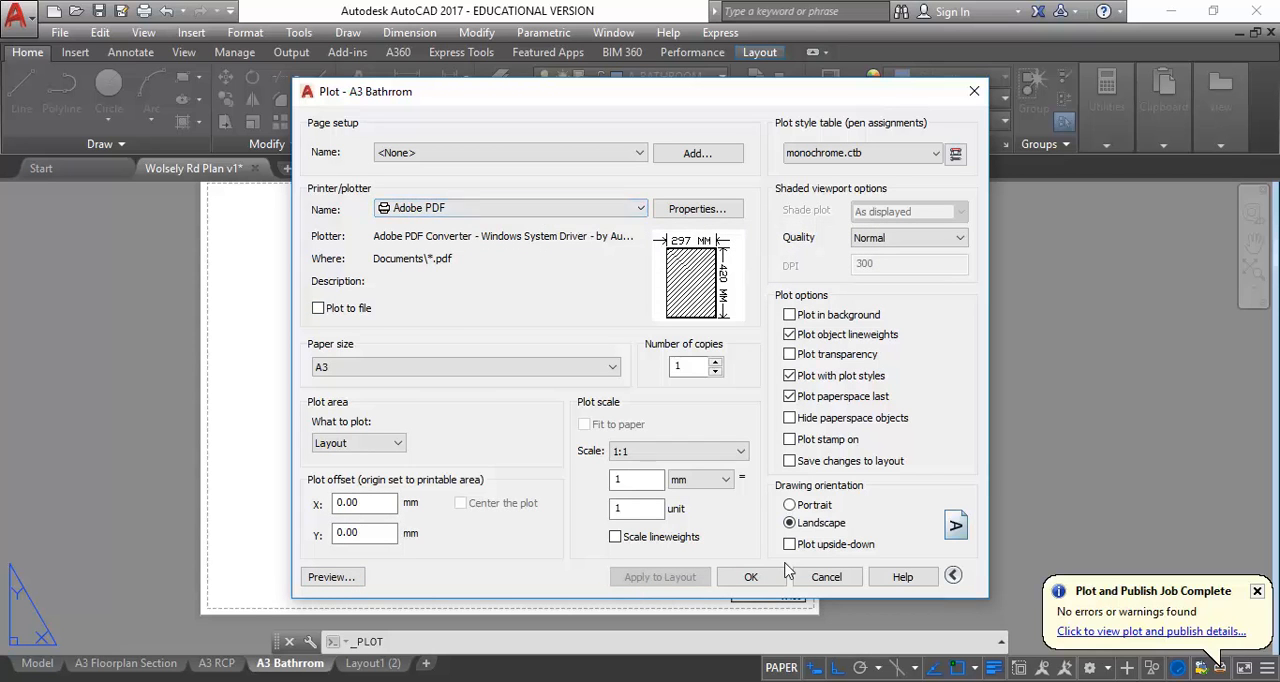
left_click(752, 578)
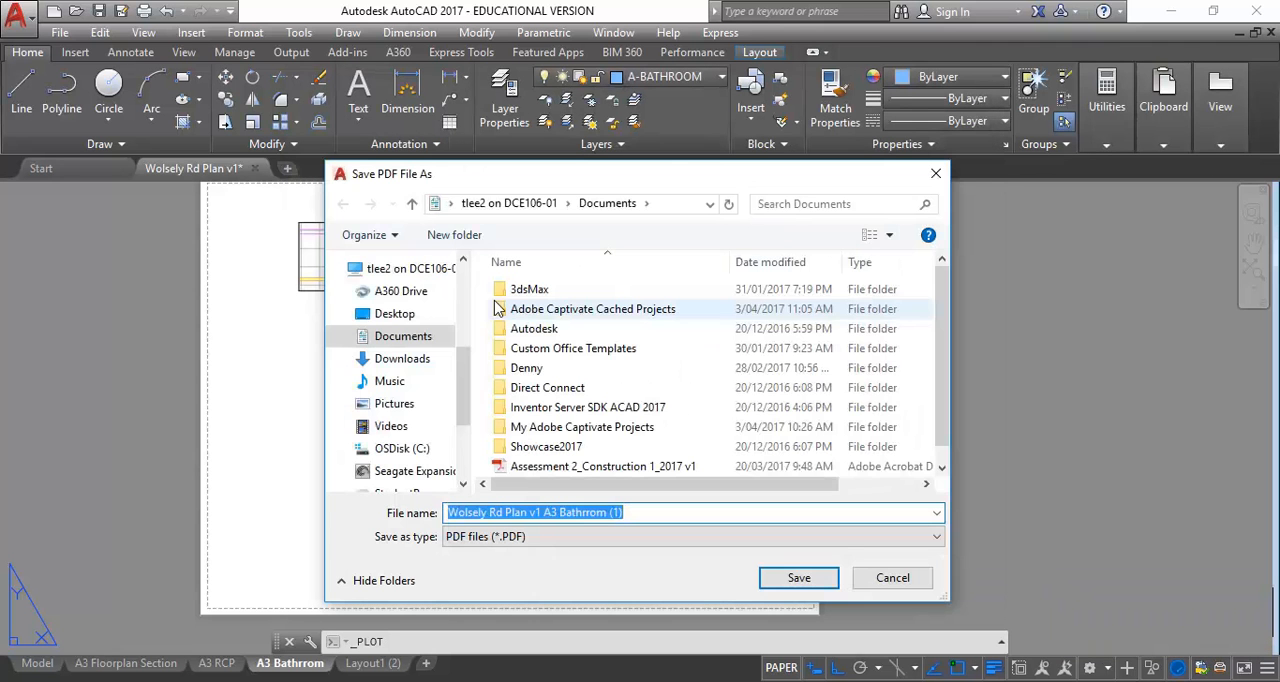
double_click(541, 369)
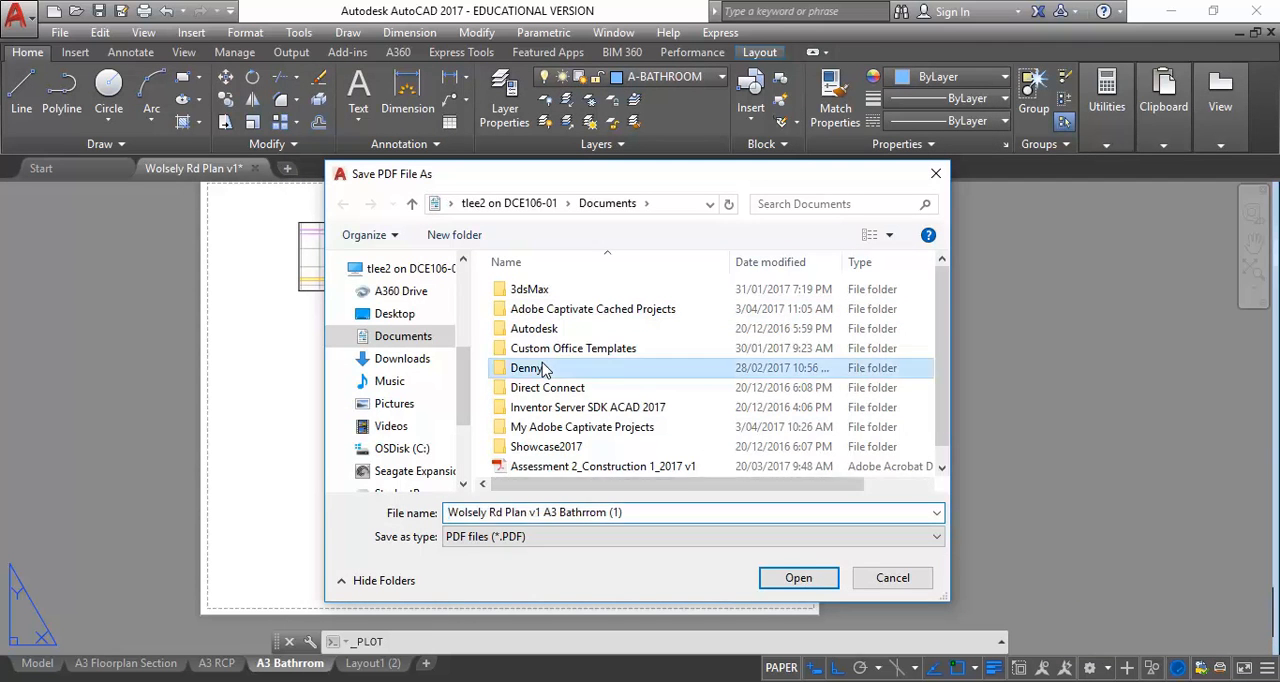
left_click(799, 578)
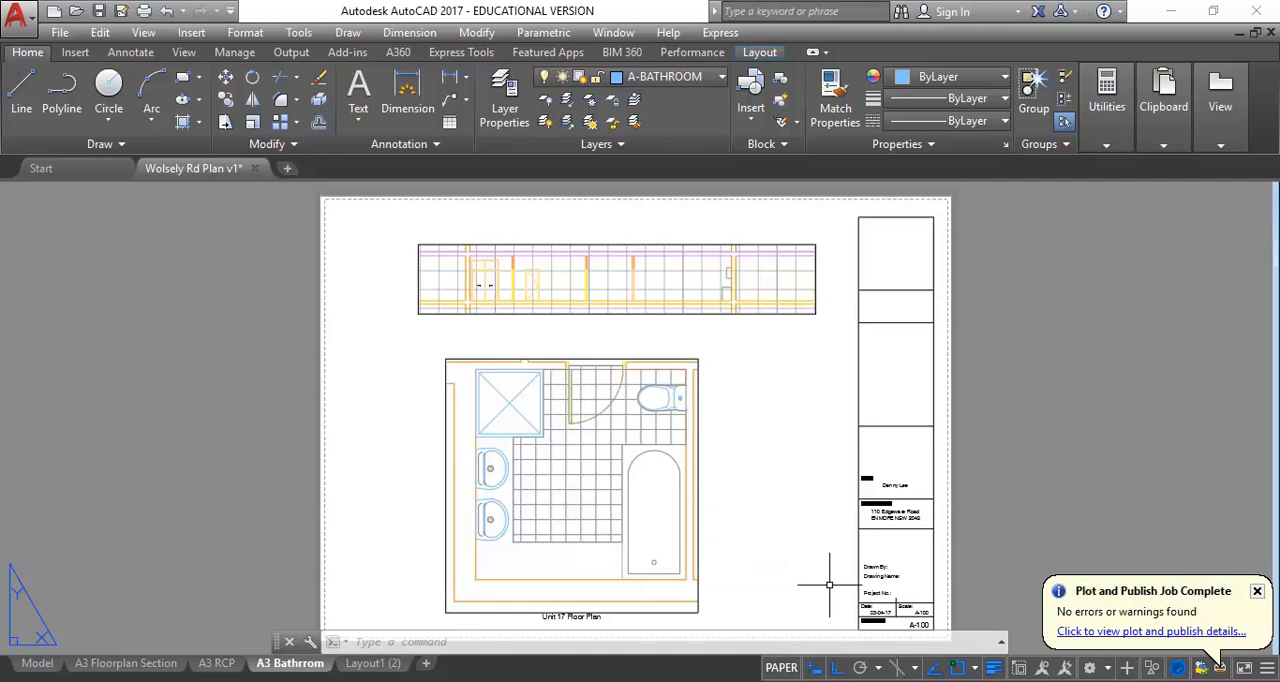
View the plotted bathroom PDF in Acrobat, decline text recognition for the page, and minimise the Acrobat window
left_click(16, 14)
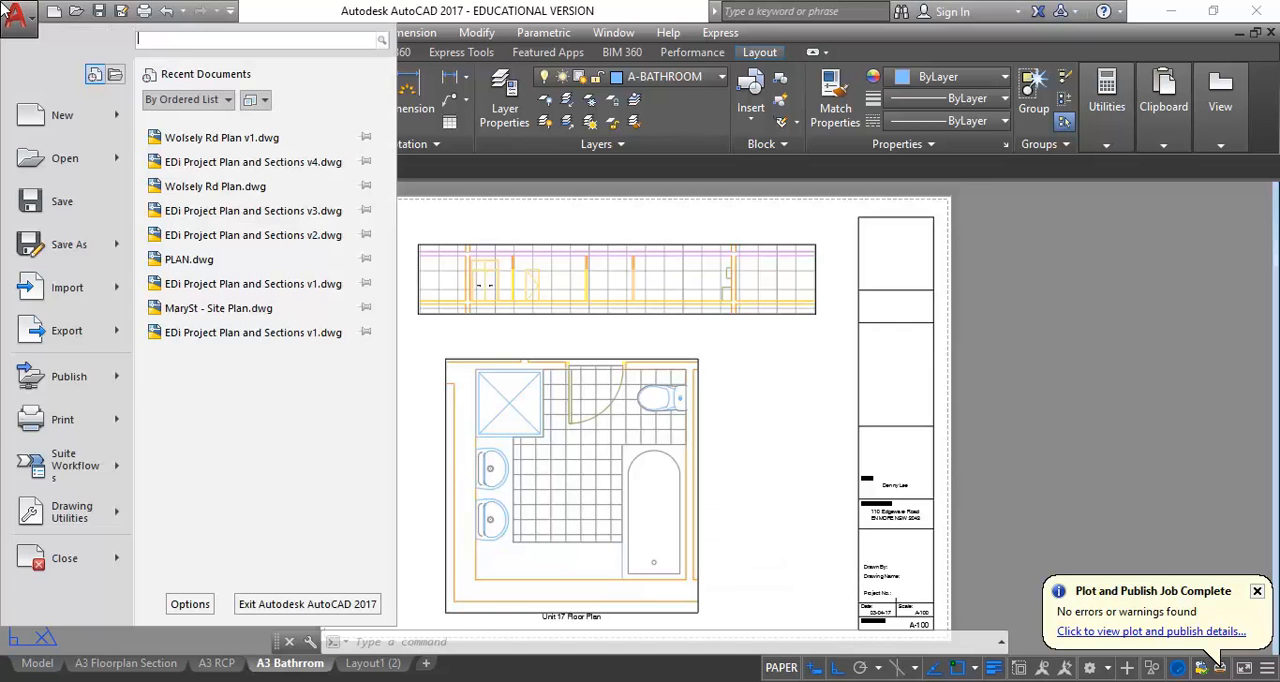
mouse_move(105, 425)
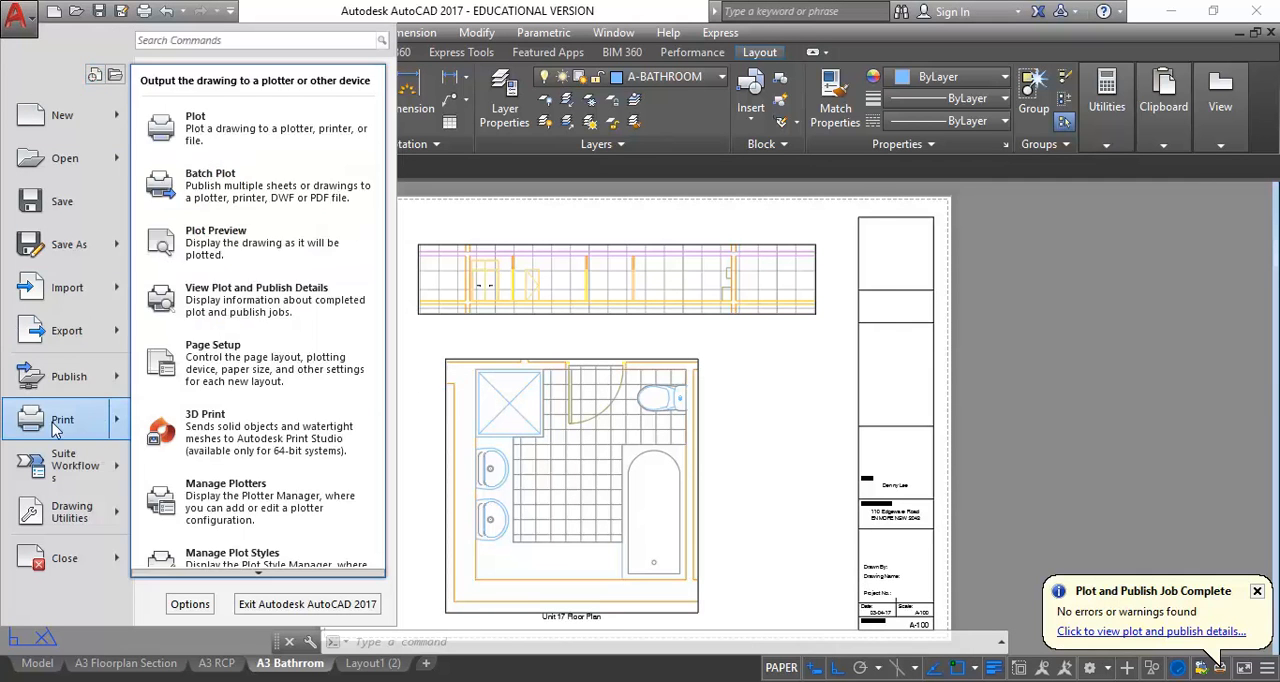
left_click(244, 229)
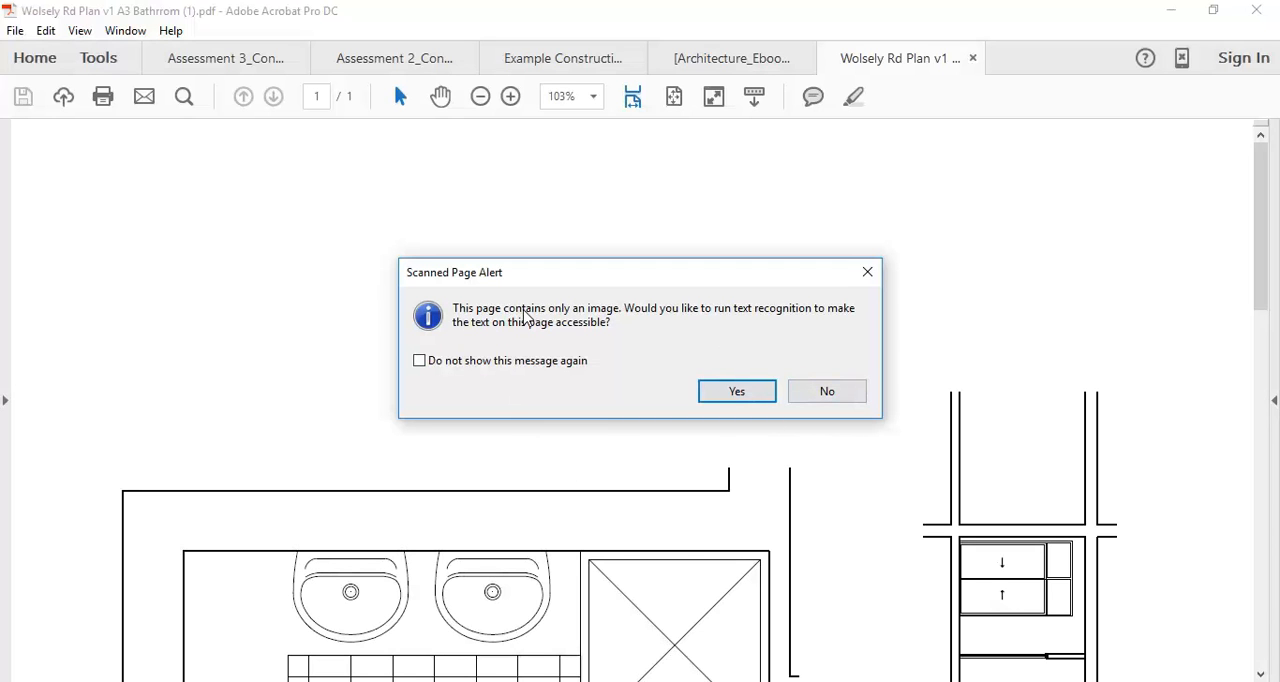
left_click(827, 391)
left_click(787, 532)
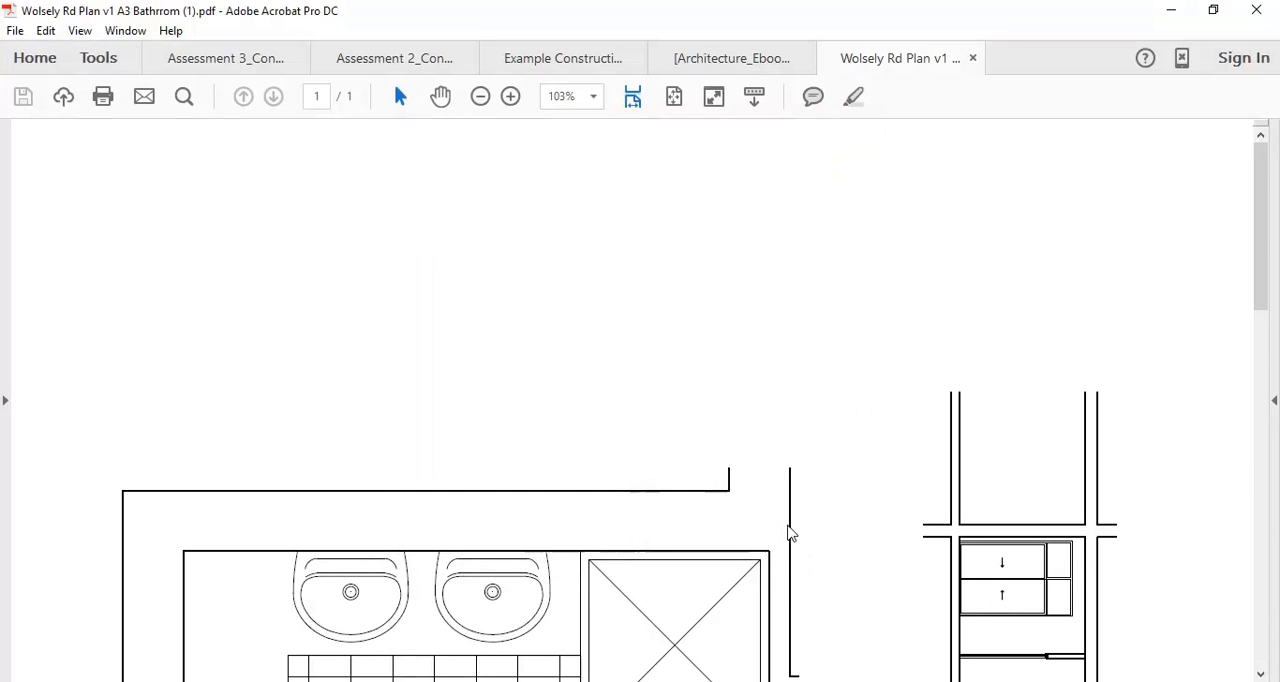
left_click(1171, 10)
Cancel the repeated single-sheet plot of the A3 Bathrrom layout and dismiss the plot job notification
left_click(566, 420)
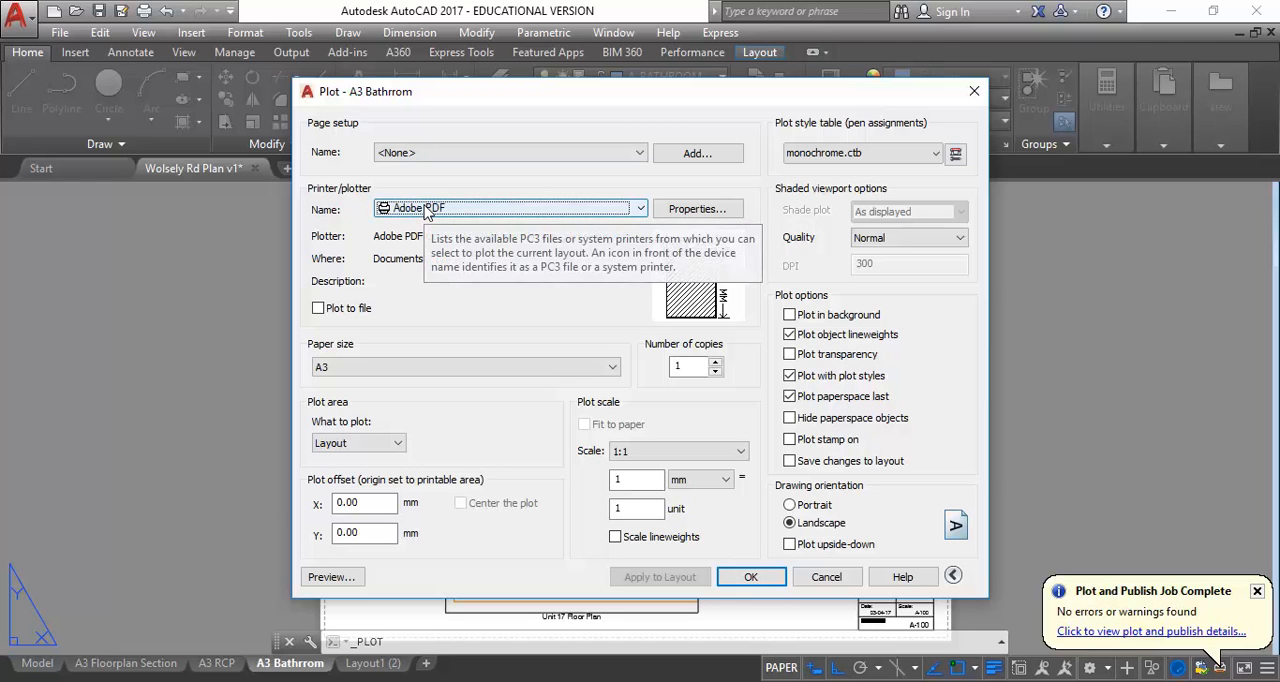
left_click(825, 577)
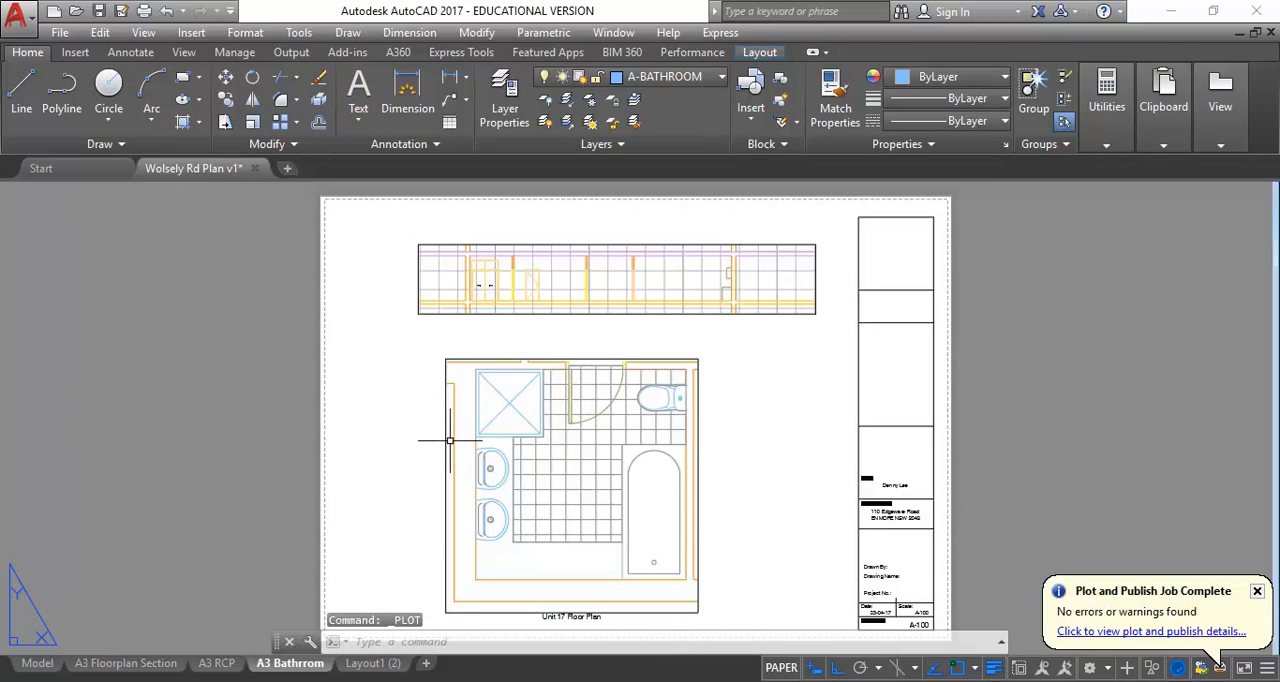
left_click(1257, 591)
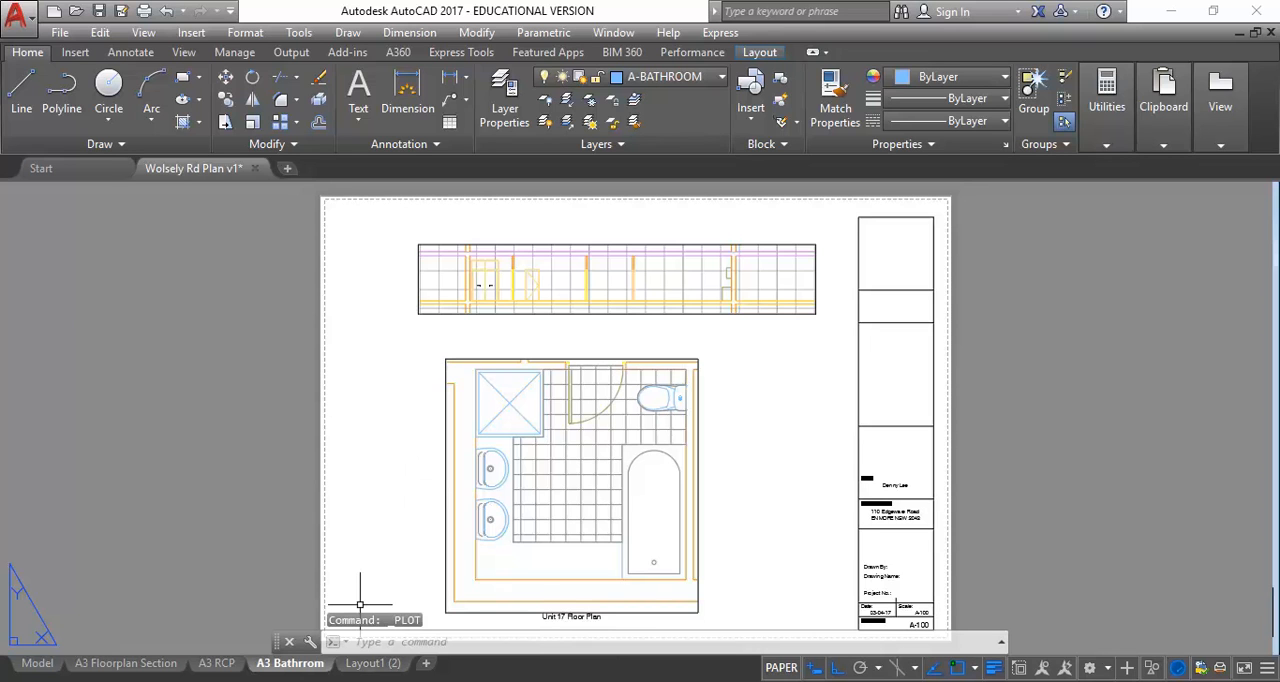
mouse_move(437, 681)
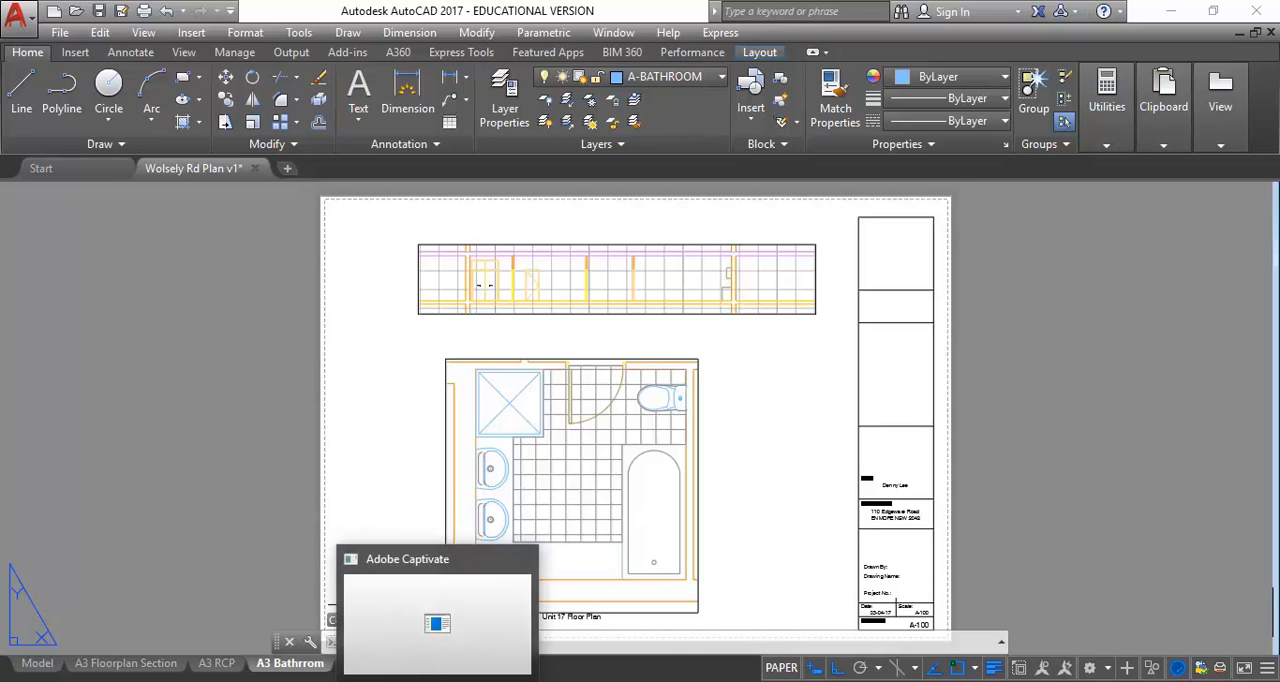